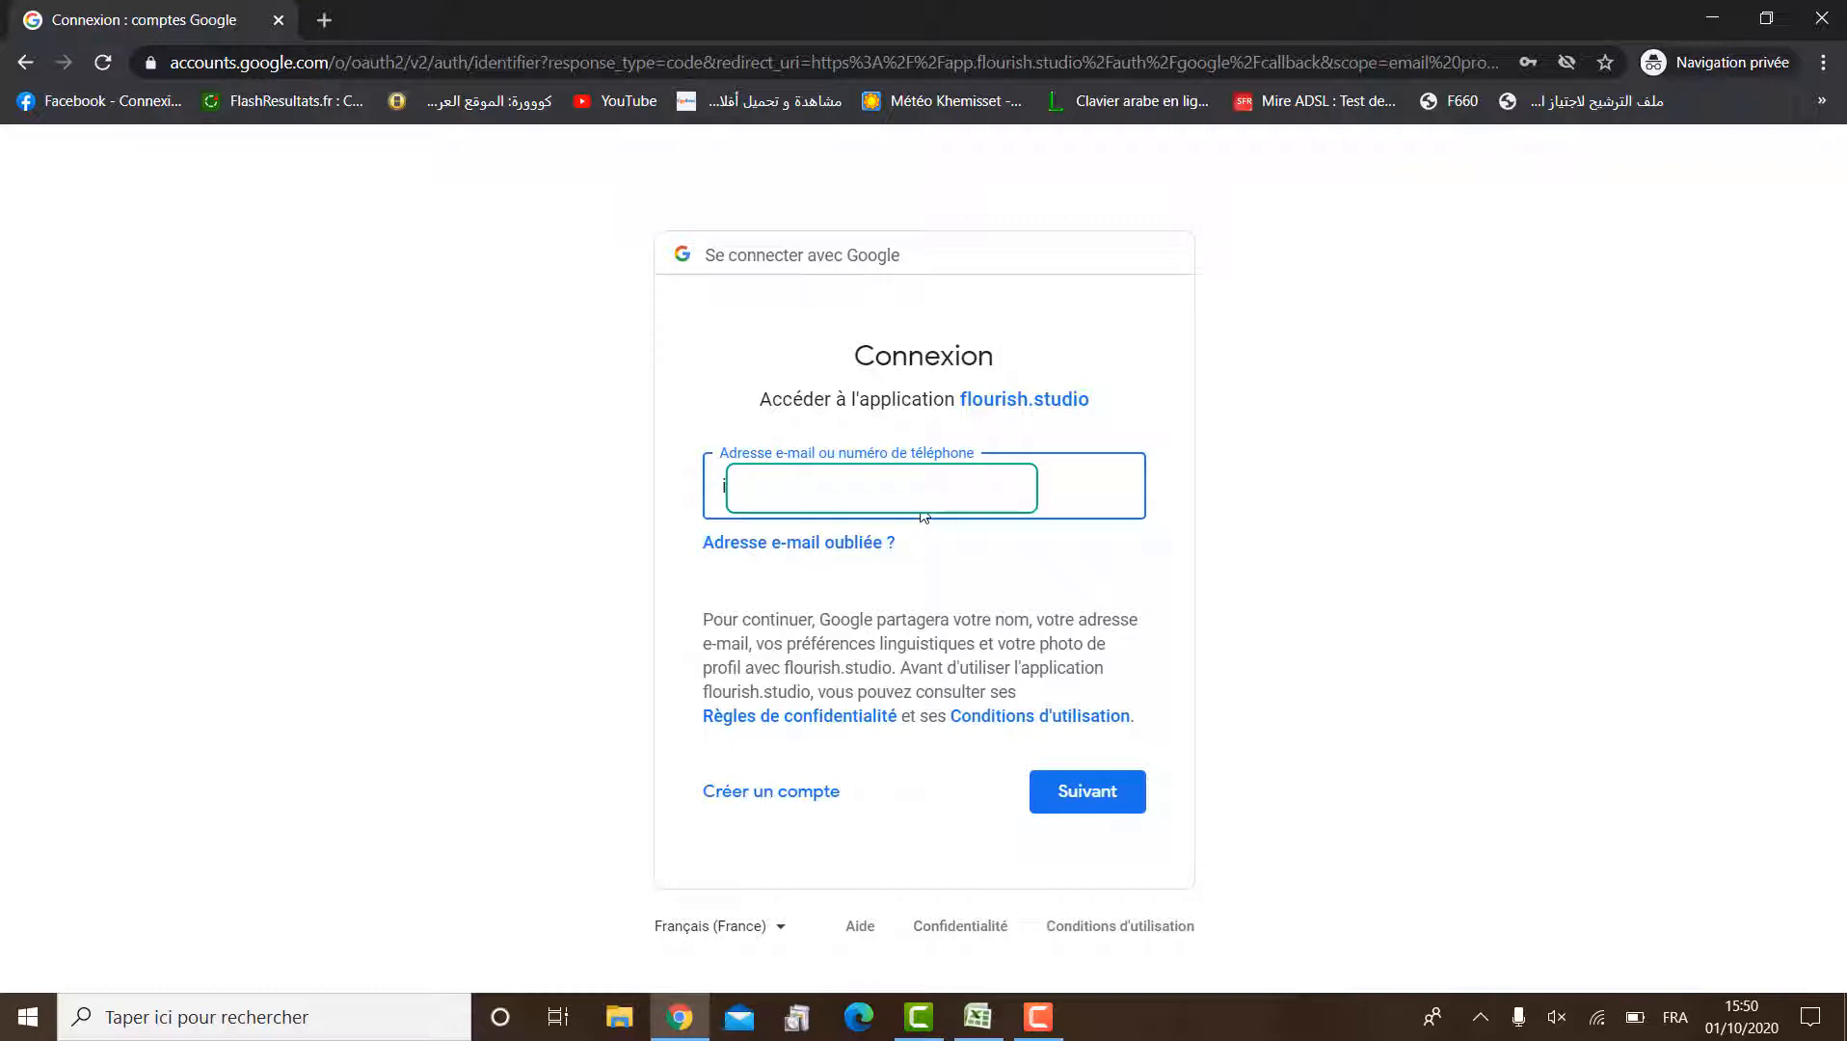
Sign in to flourish.studio with the Google account by submitting the account e-mail and password
key("Return")
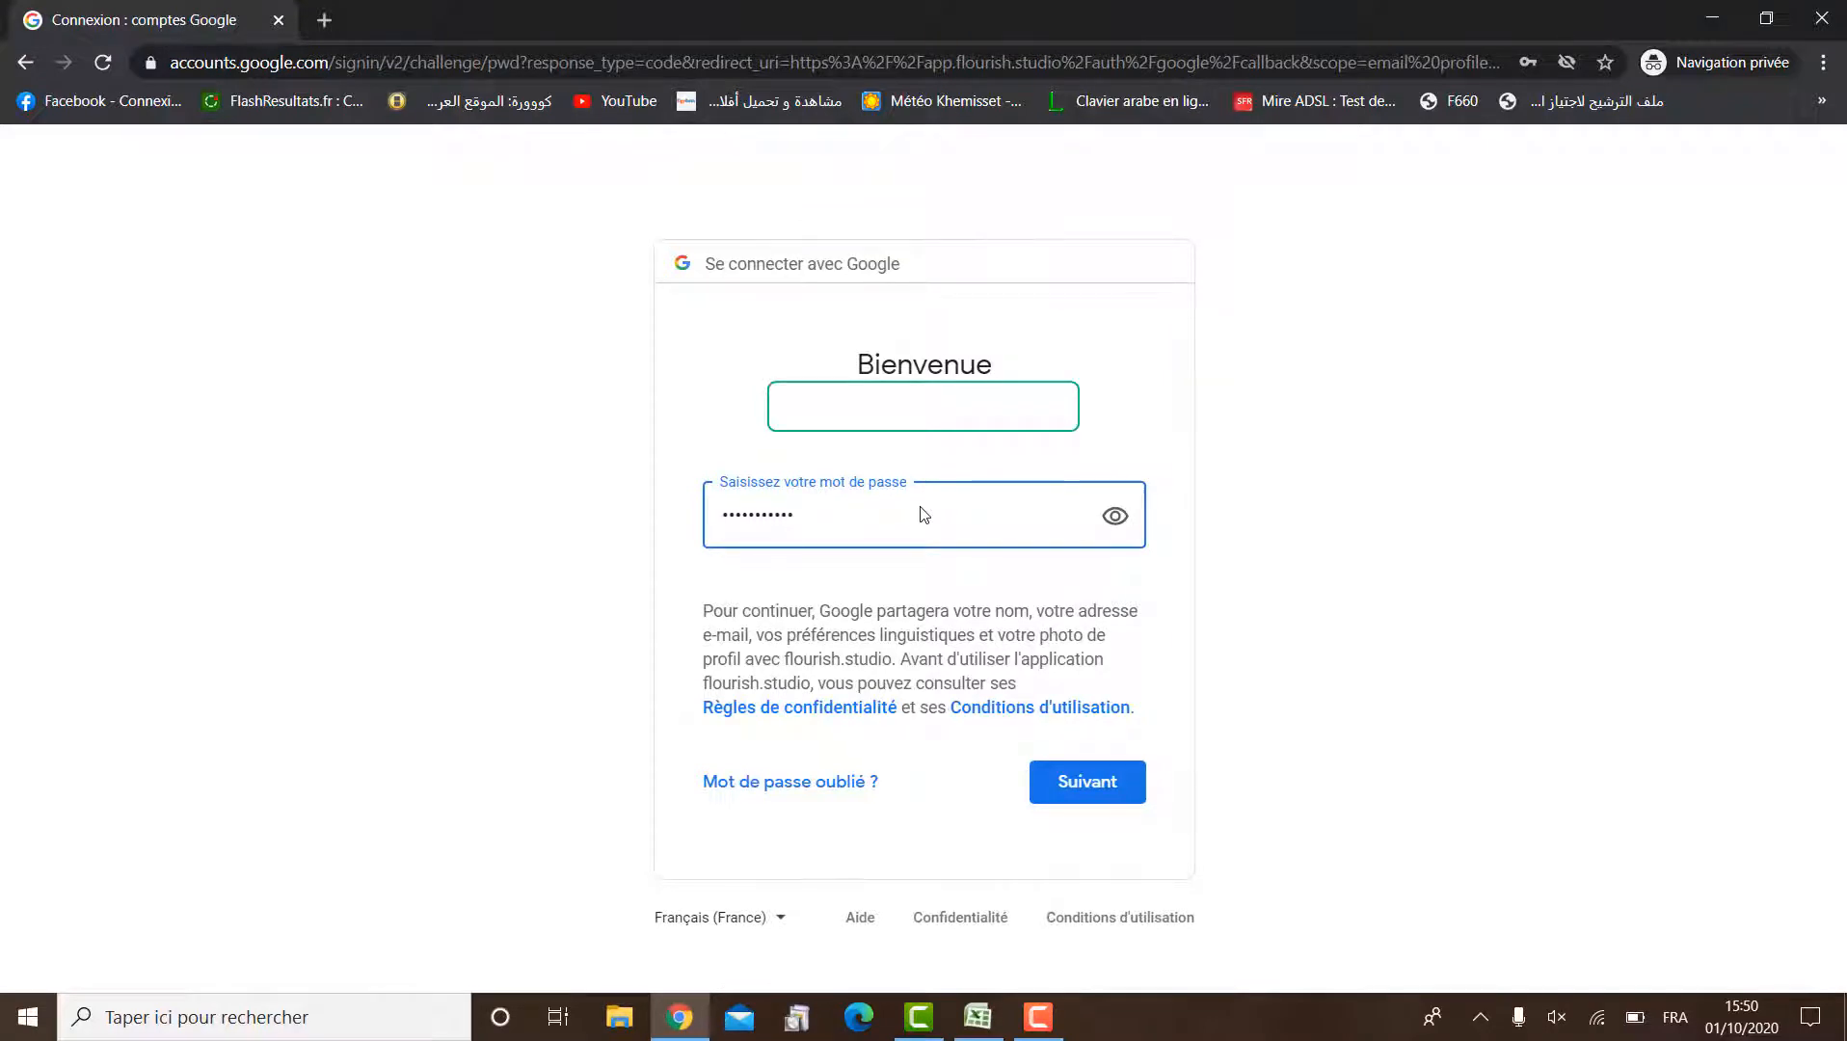
key("Return")
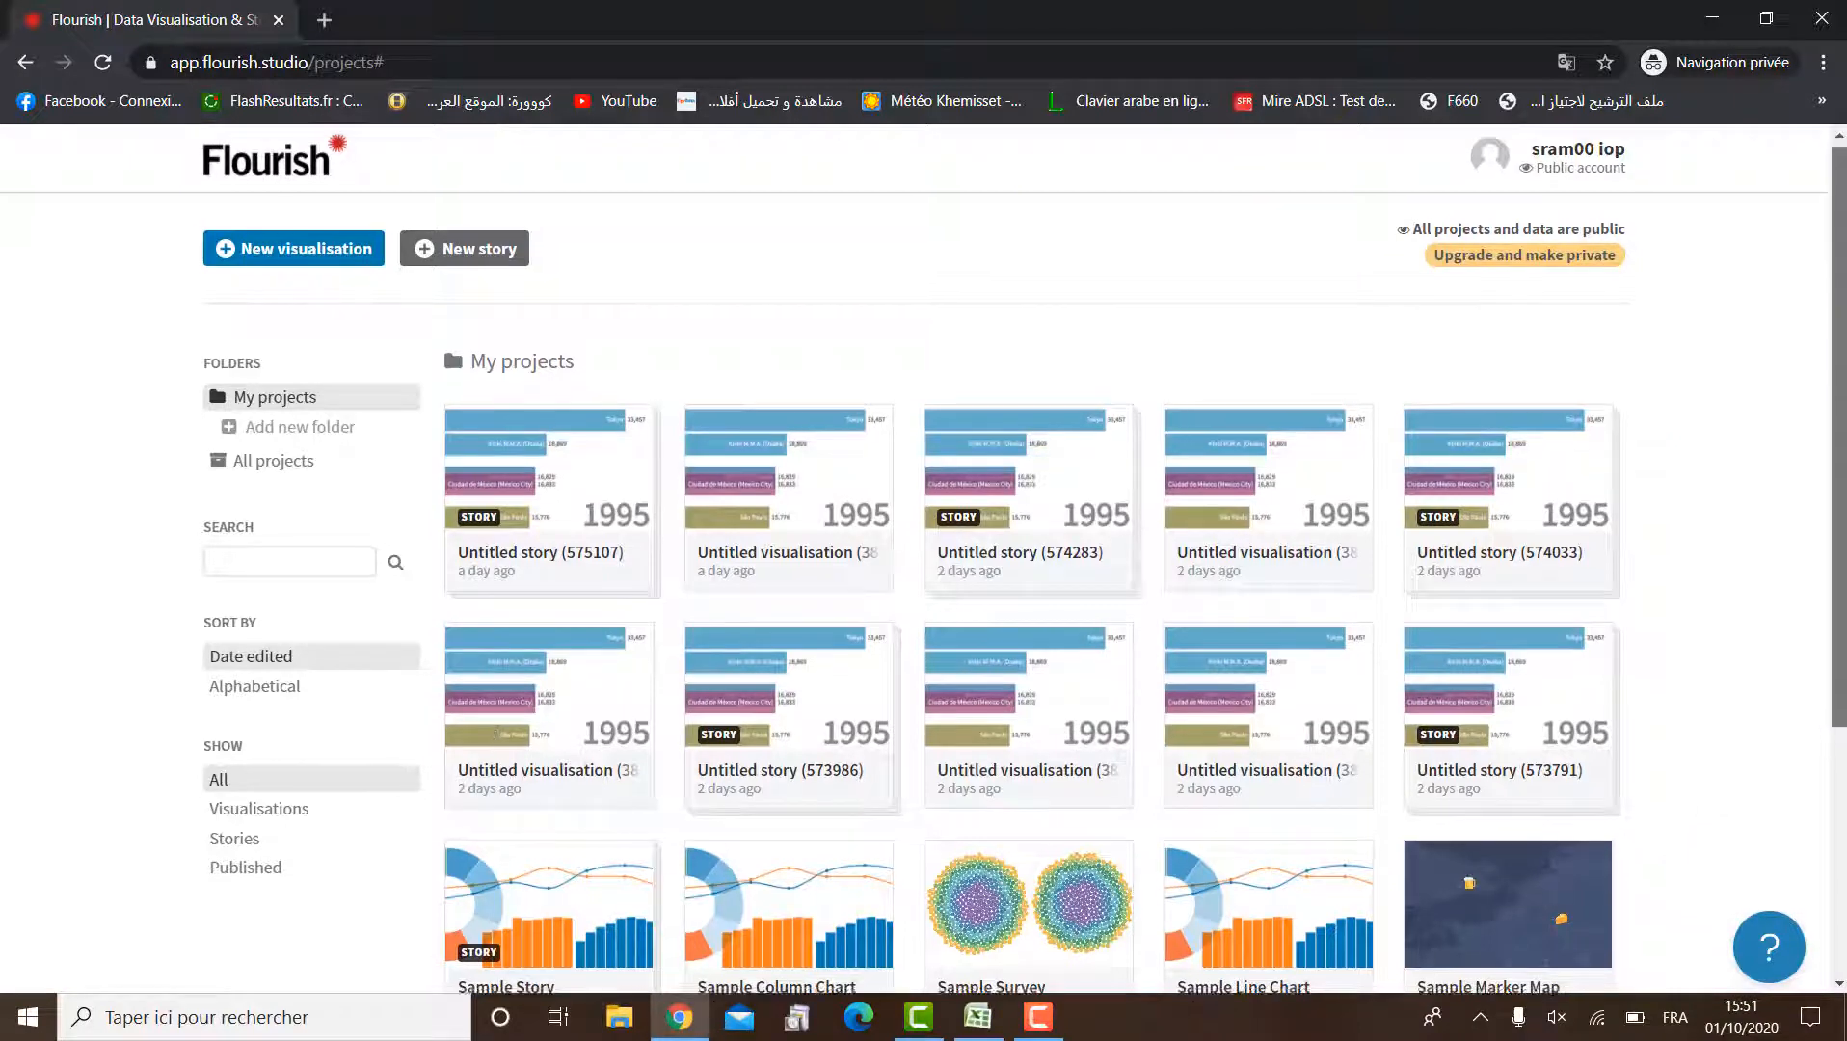
scroll(923, 559, "down", 4)
scroll(1504, 188, "up", 4)
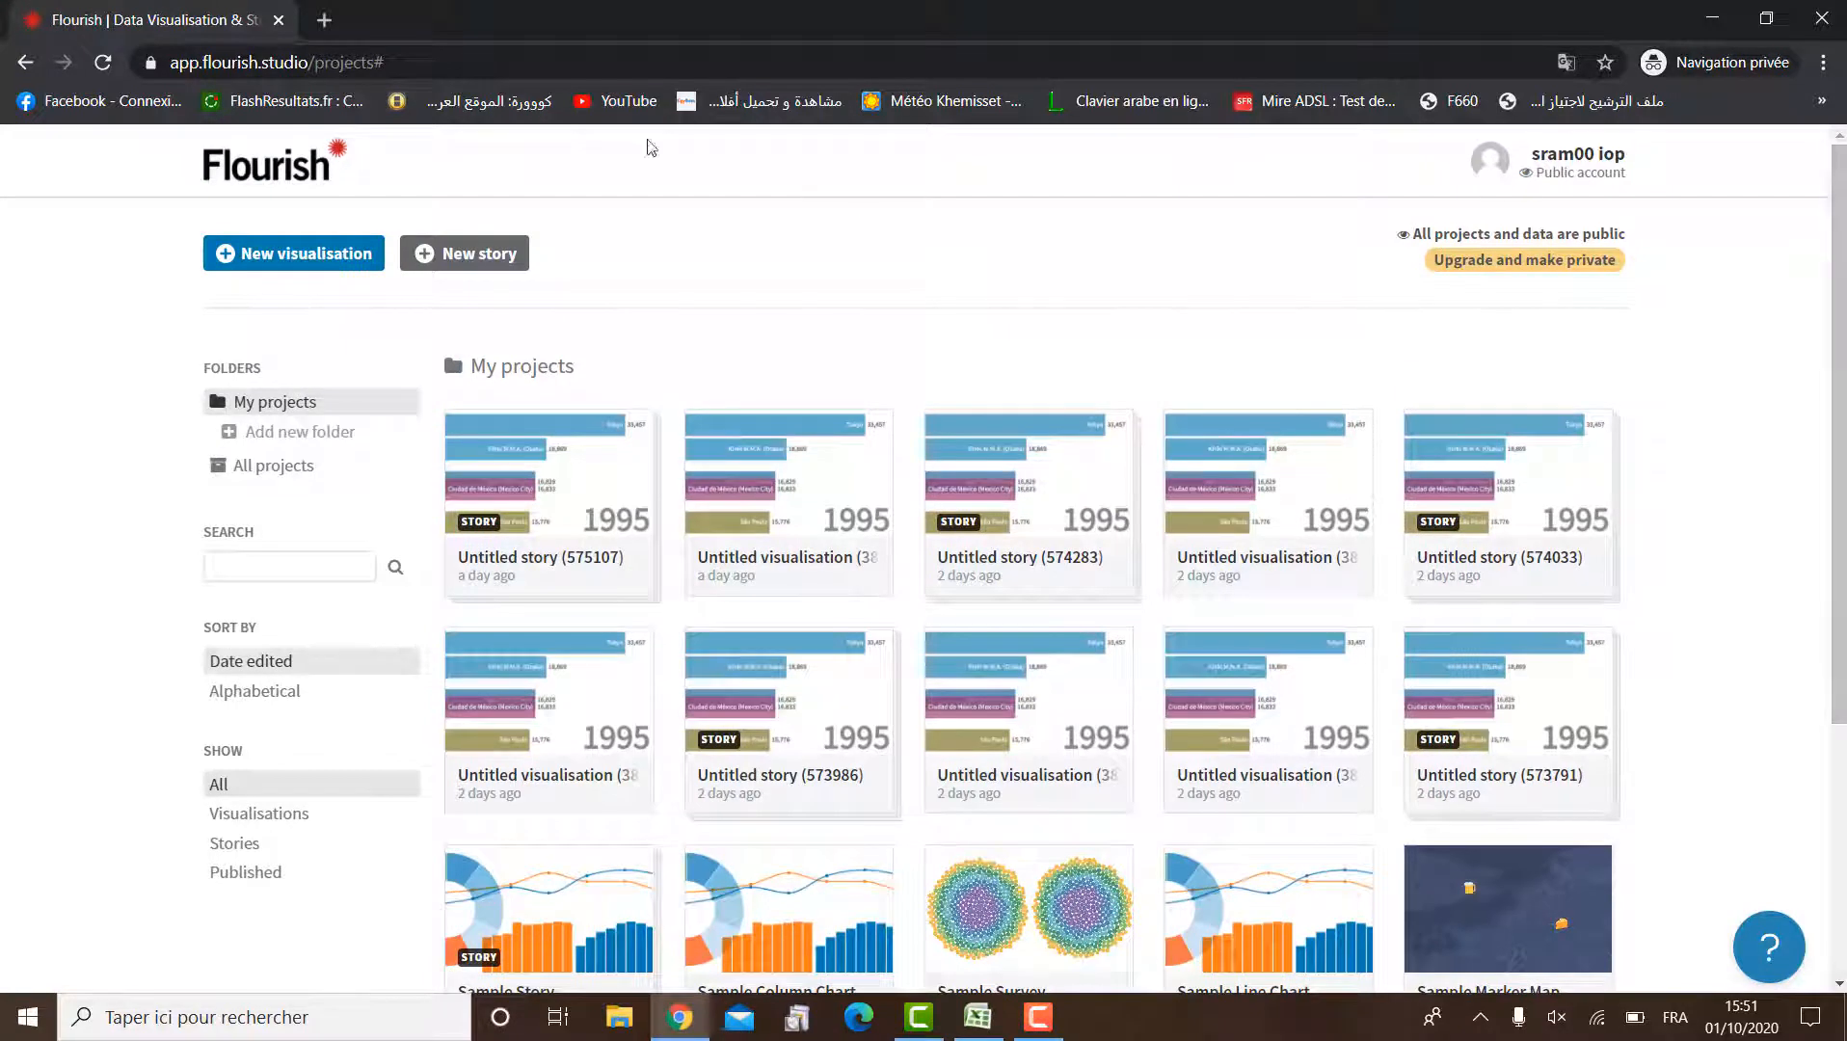
Go to the template gallery at app.flourish.studio/templates
left_click_drag(453, 62, 383, 61)
key("BackSpace")
type("t")
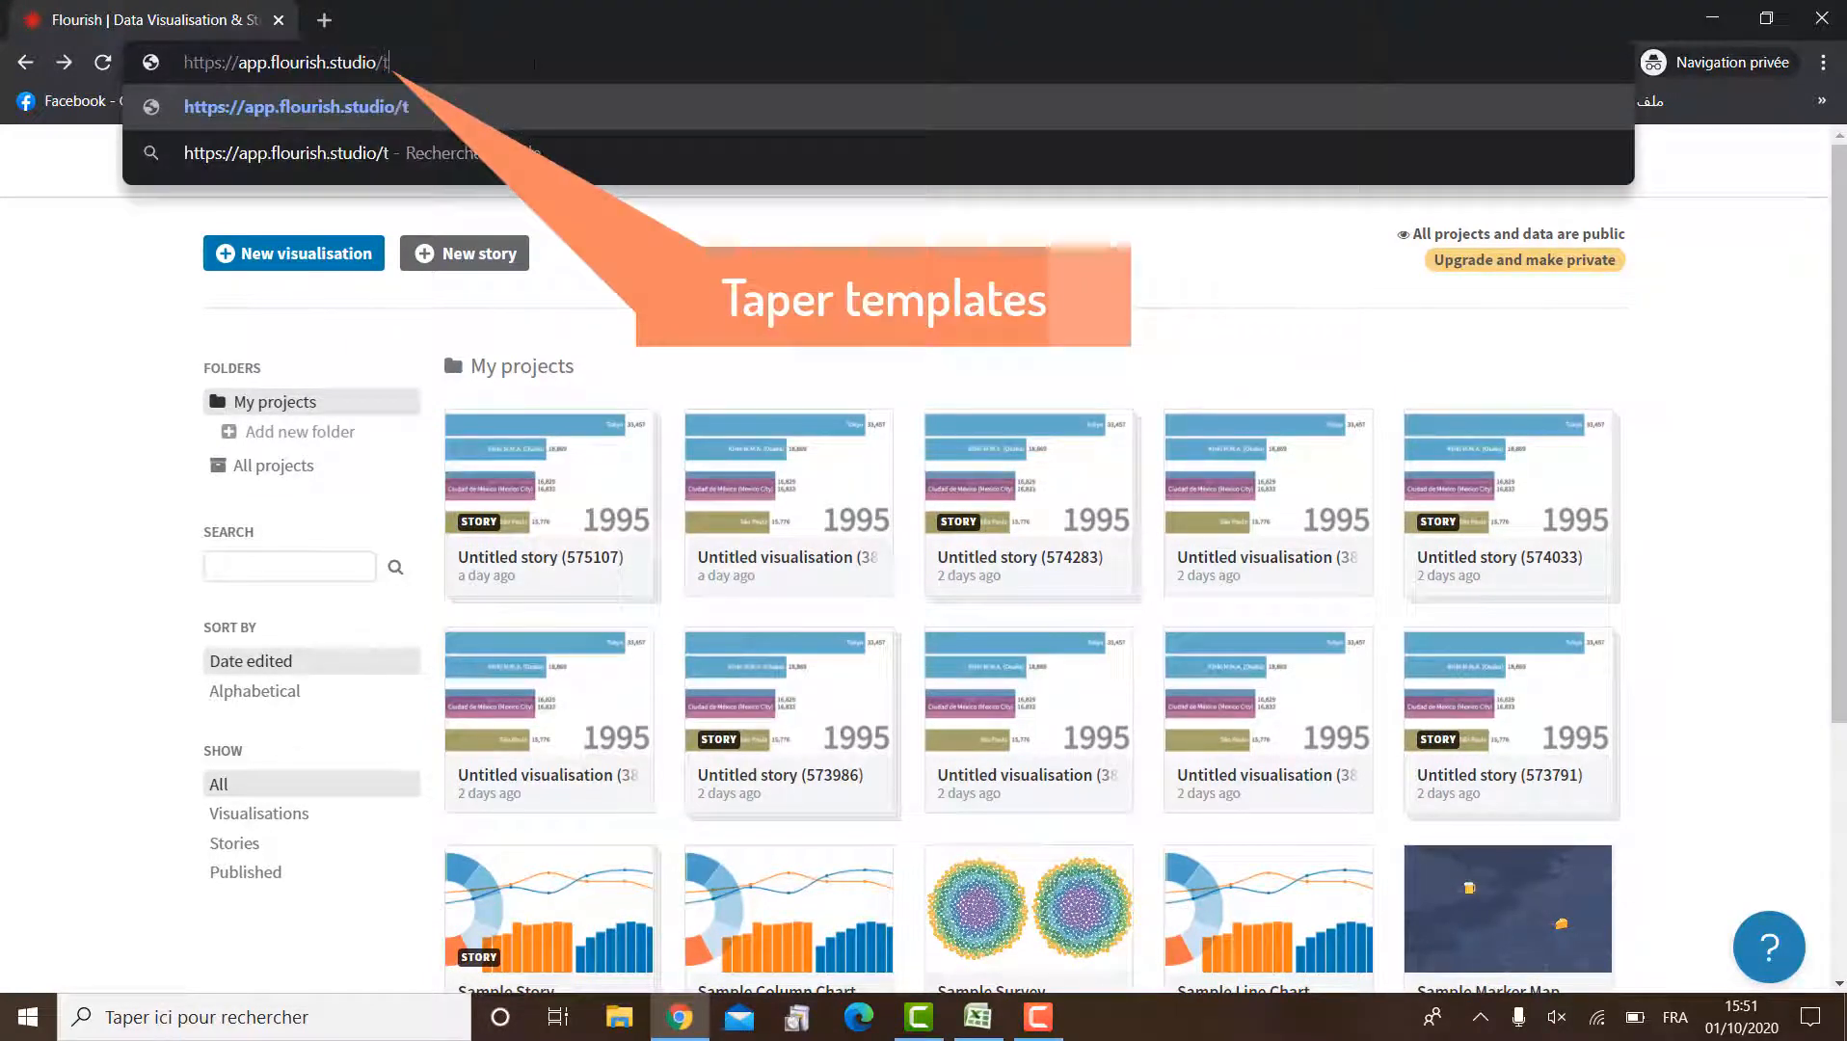
type("emplates")
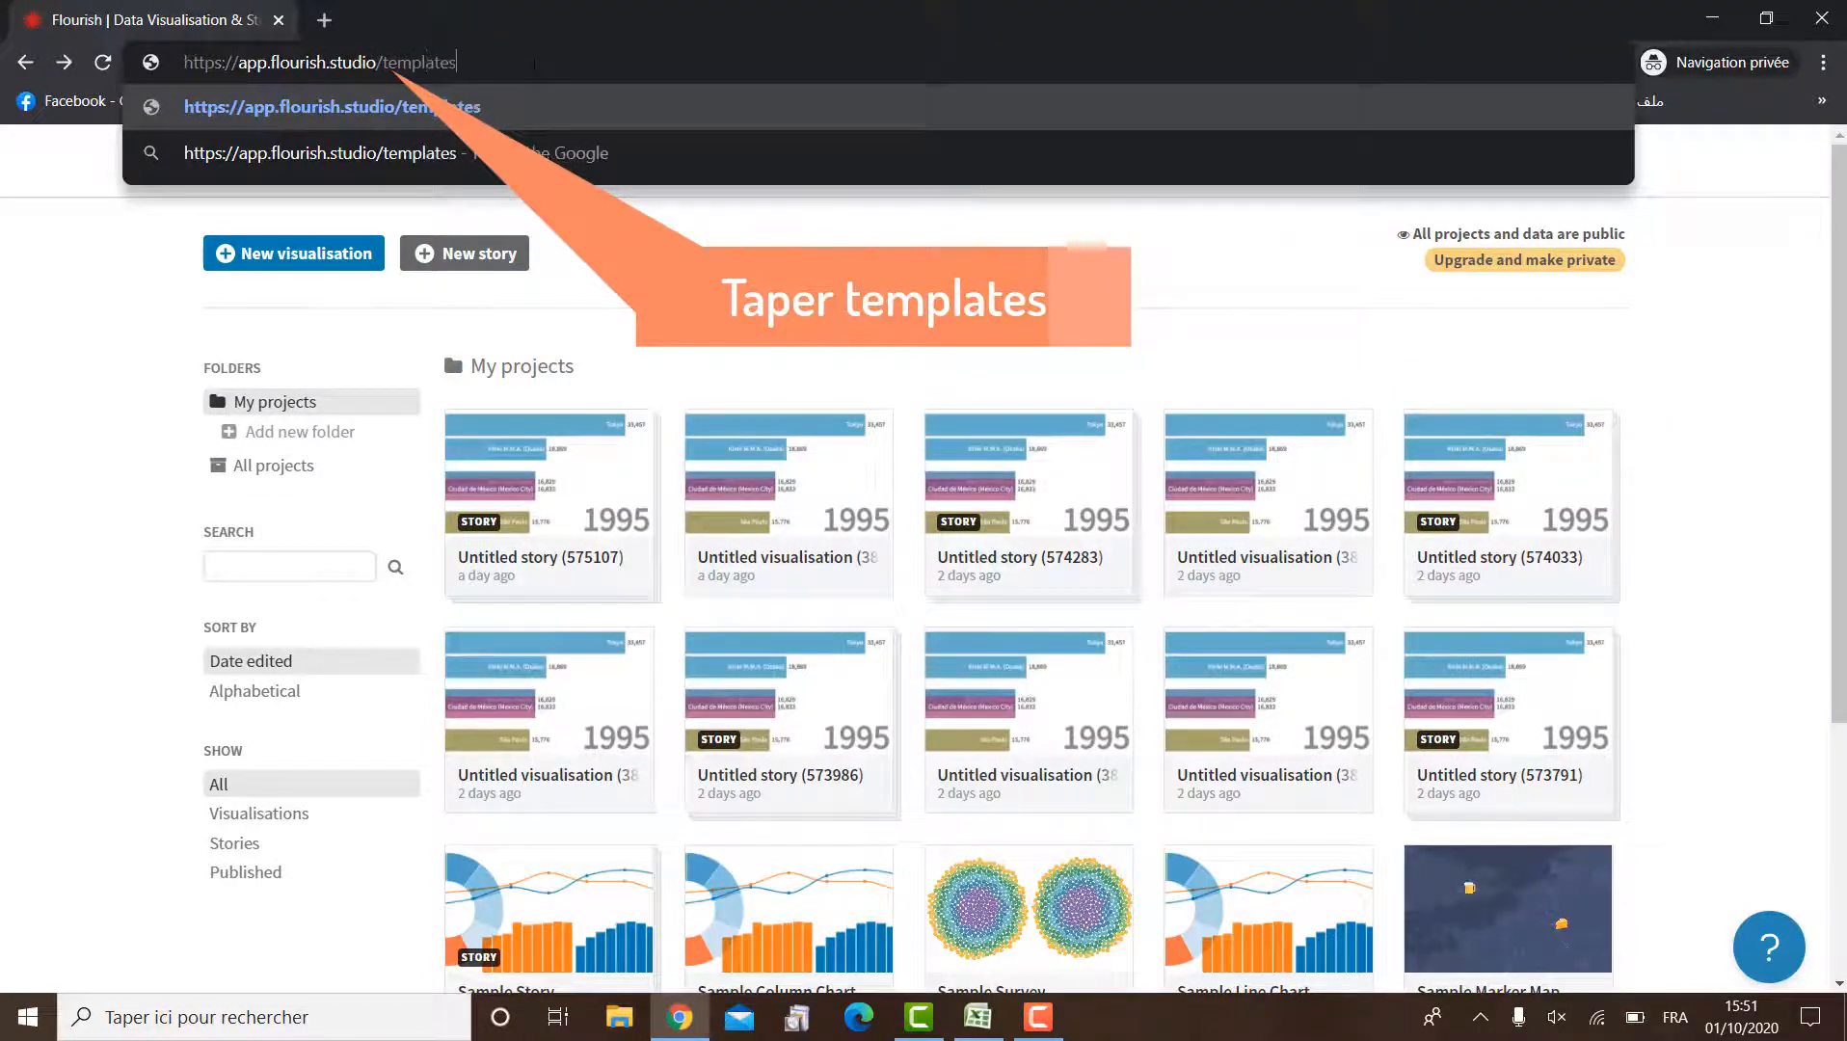
key("Return")
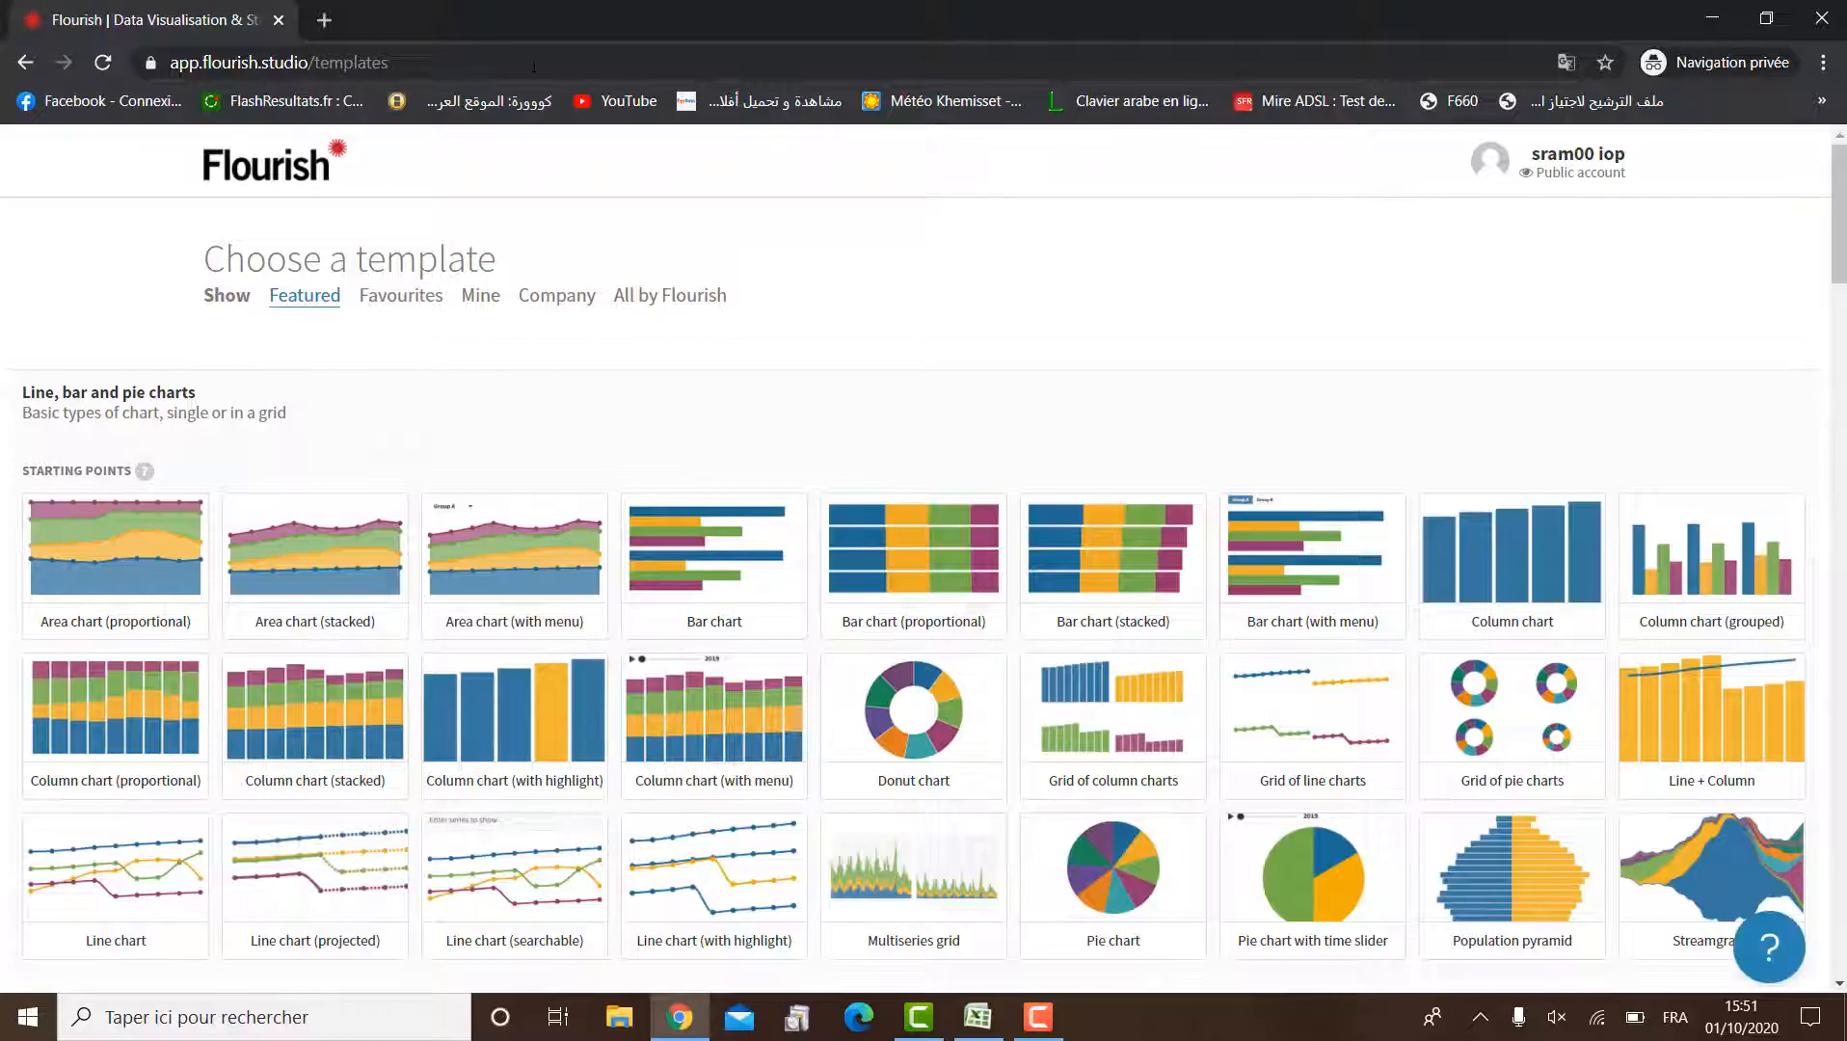
Create a new visualisation from the Bar chart race starting point and look over its settings
scroll(923, 559, "down", 8)
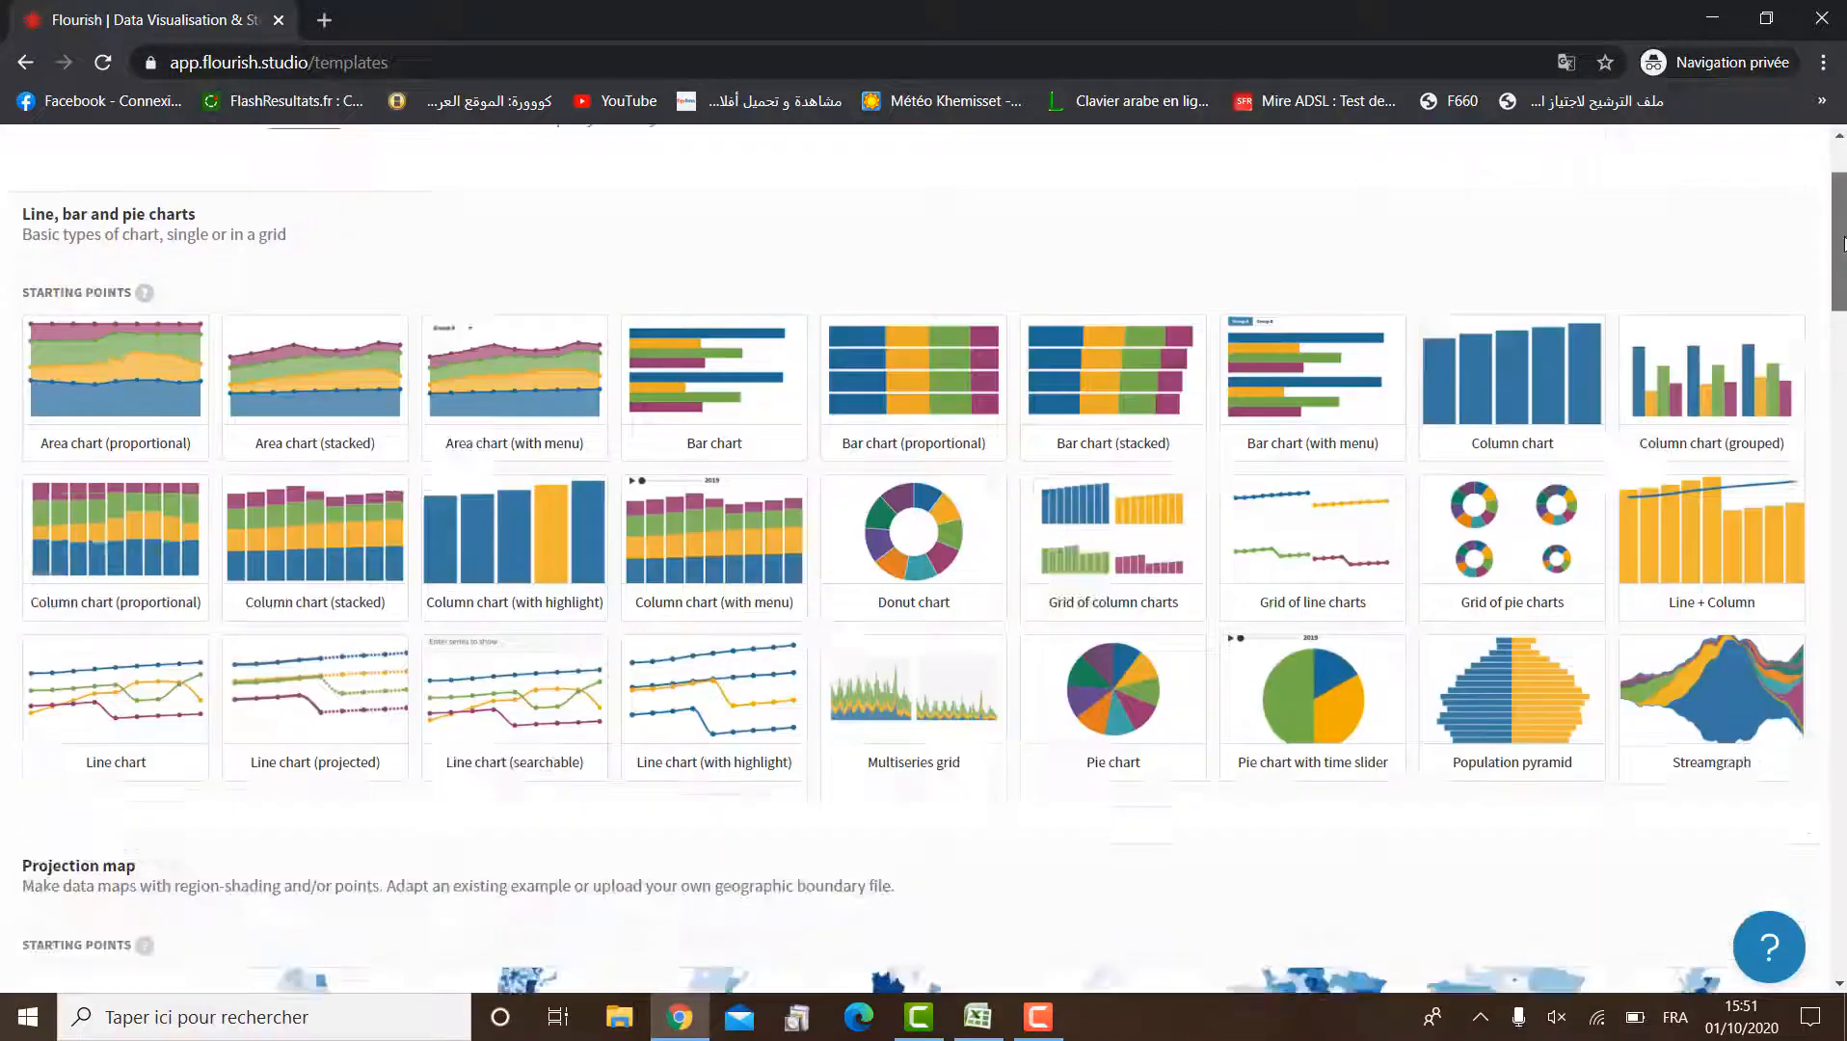
scroll(923, 559, "down", 20)
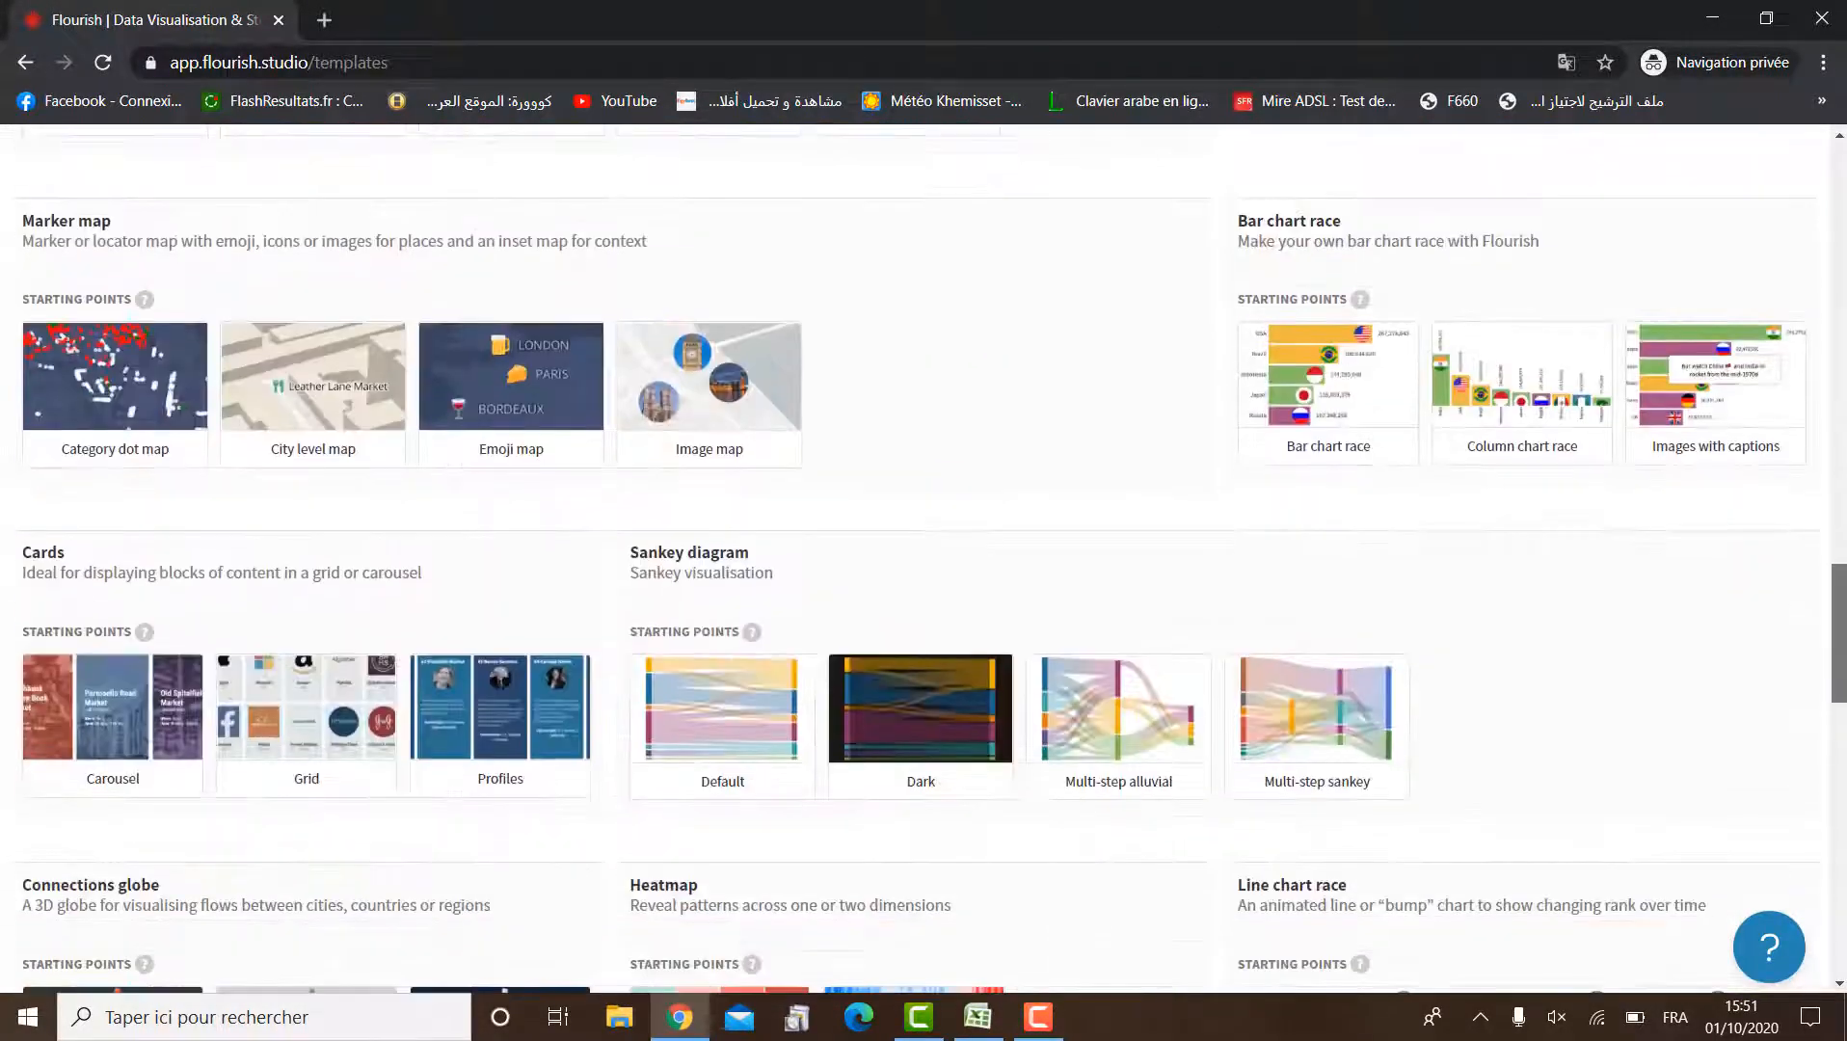
left_click(1331, 389)
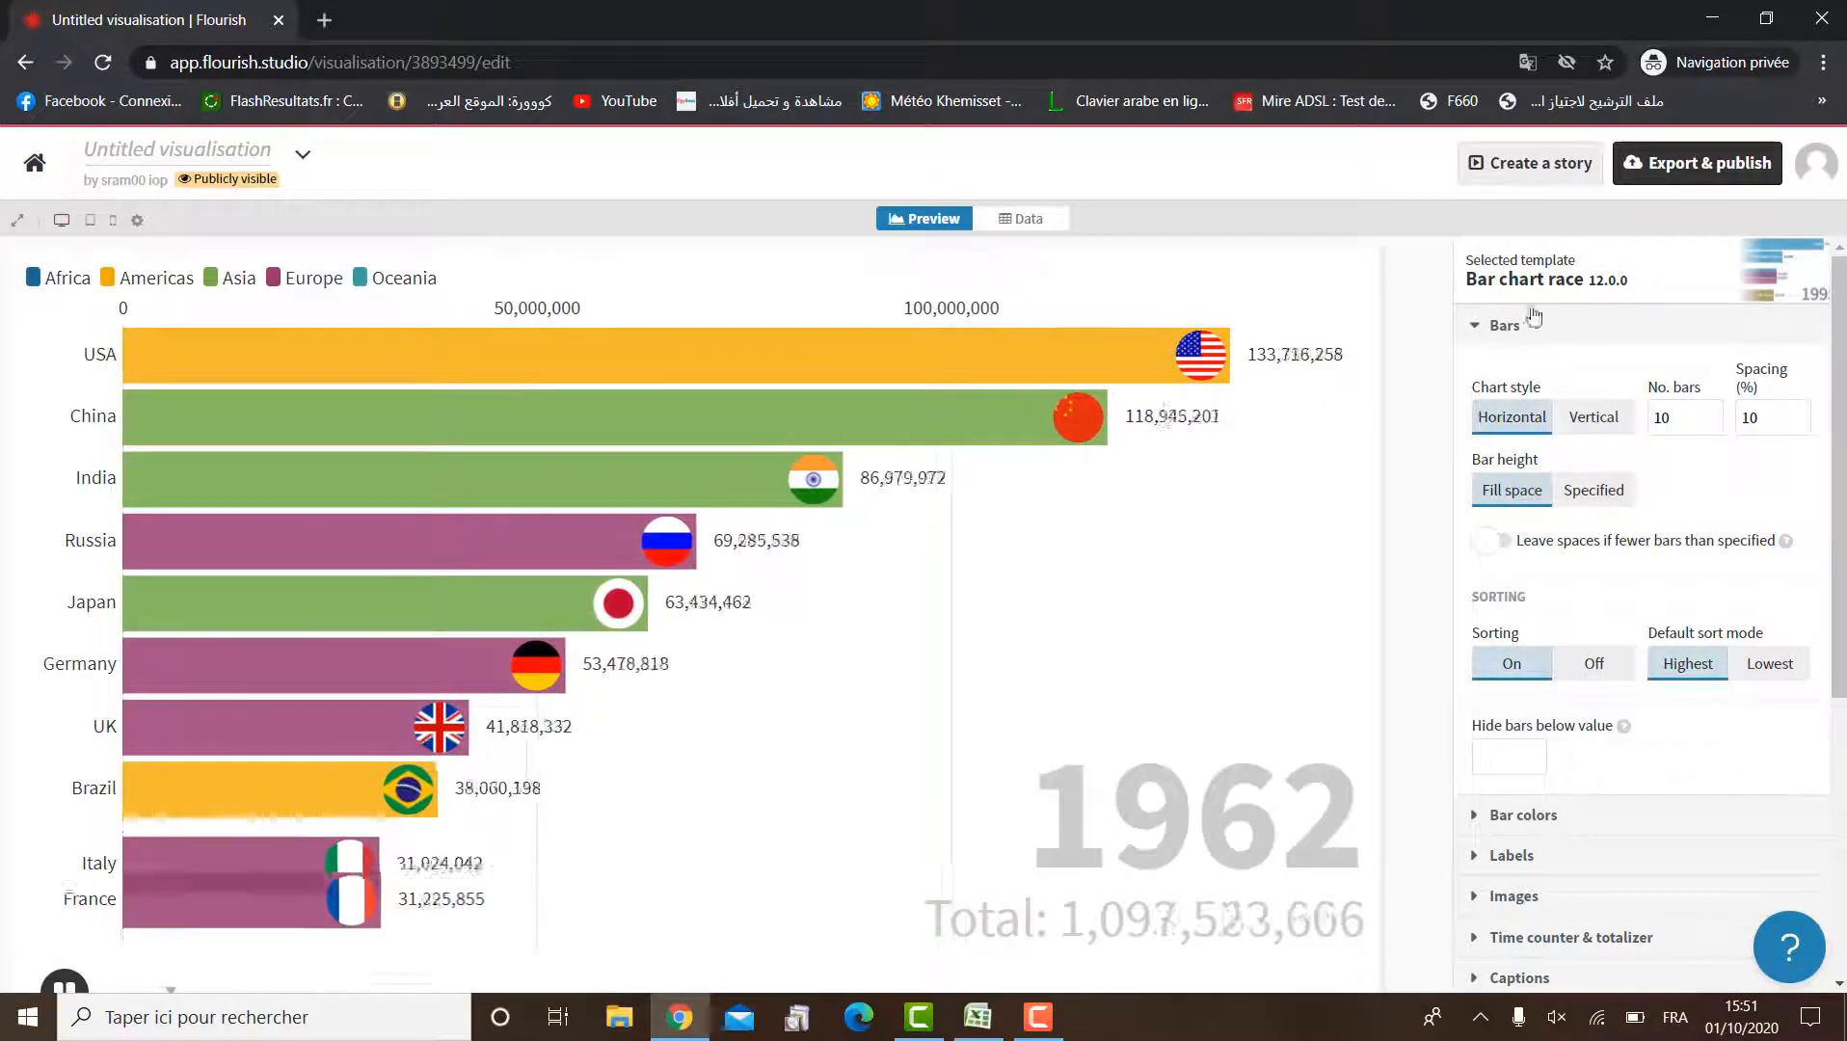
scroll(1543, 386, "down", 1)
scroll(1638, 579, "down", 3)
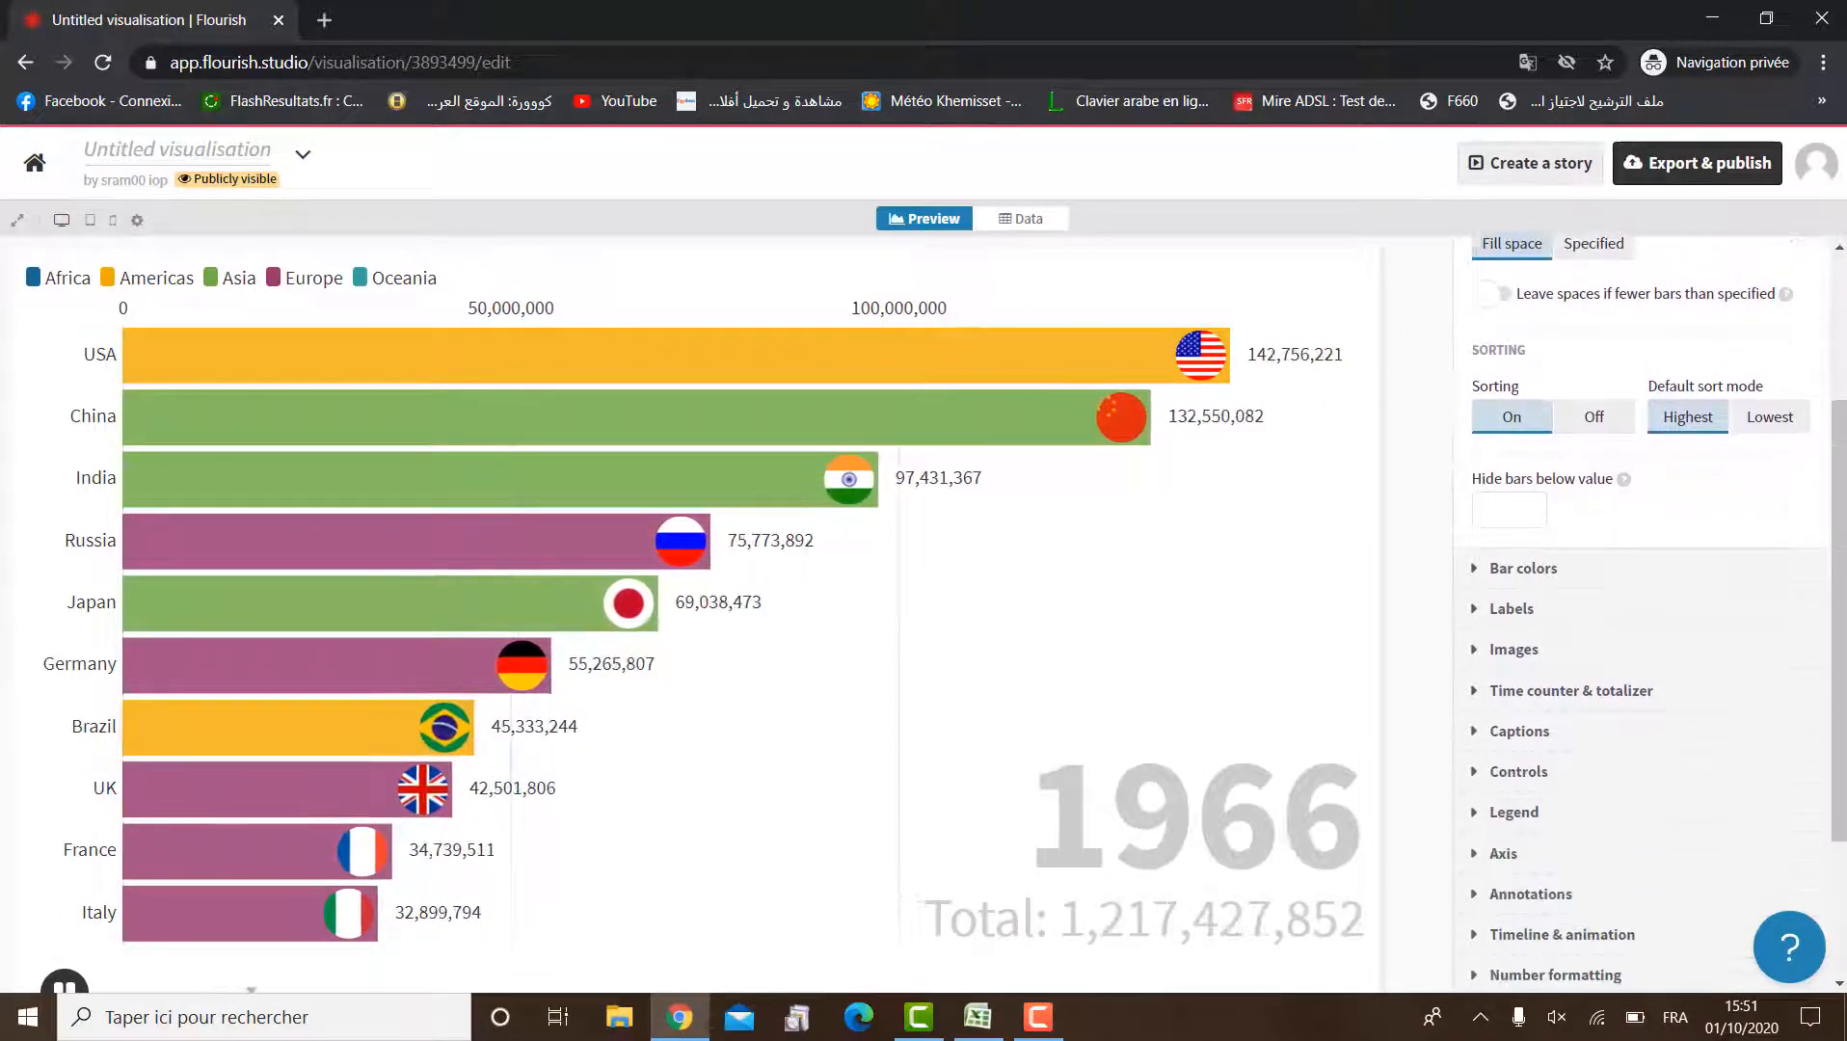
scroll(1638, 578, "up", 4)
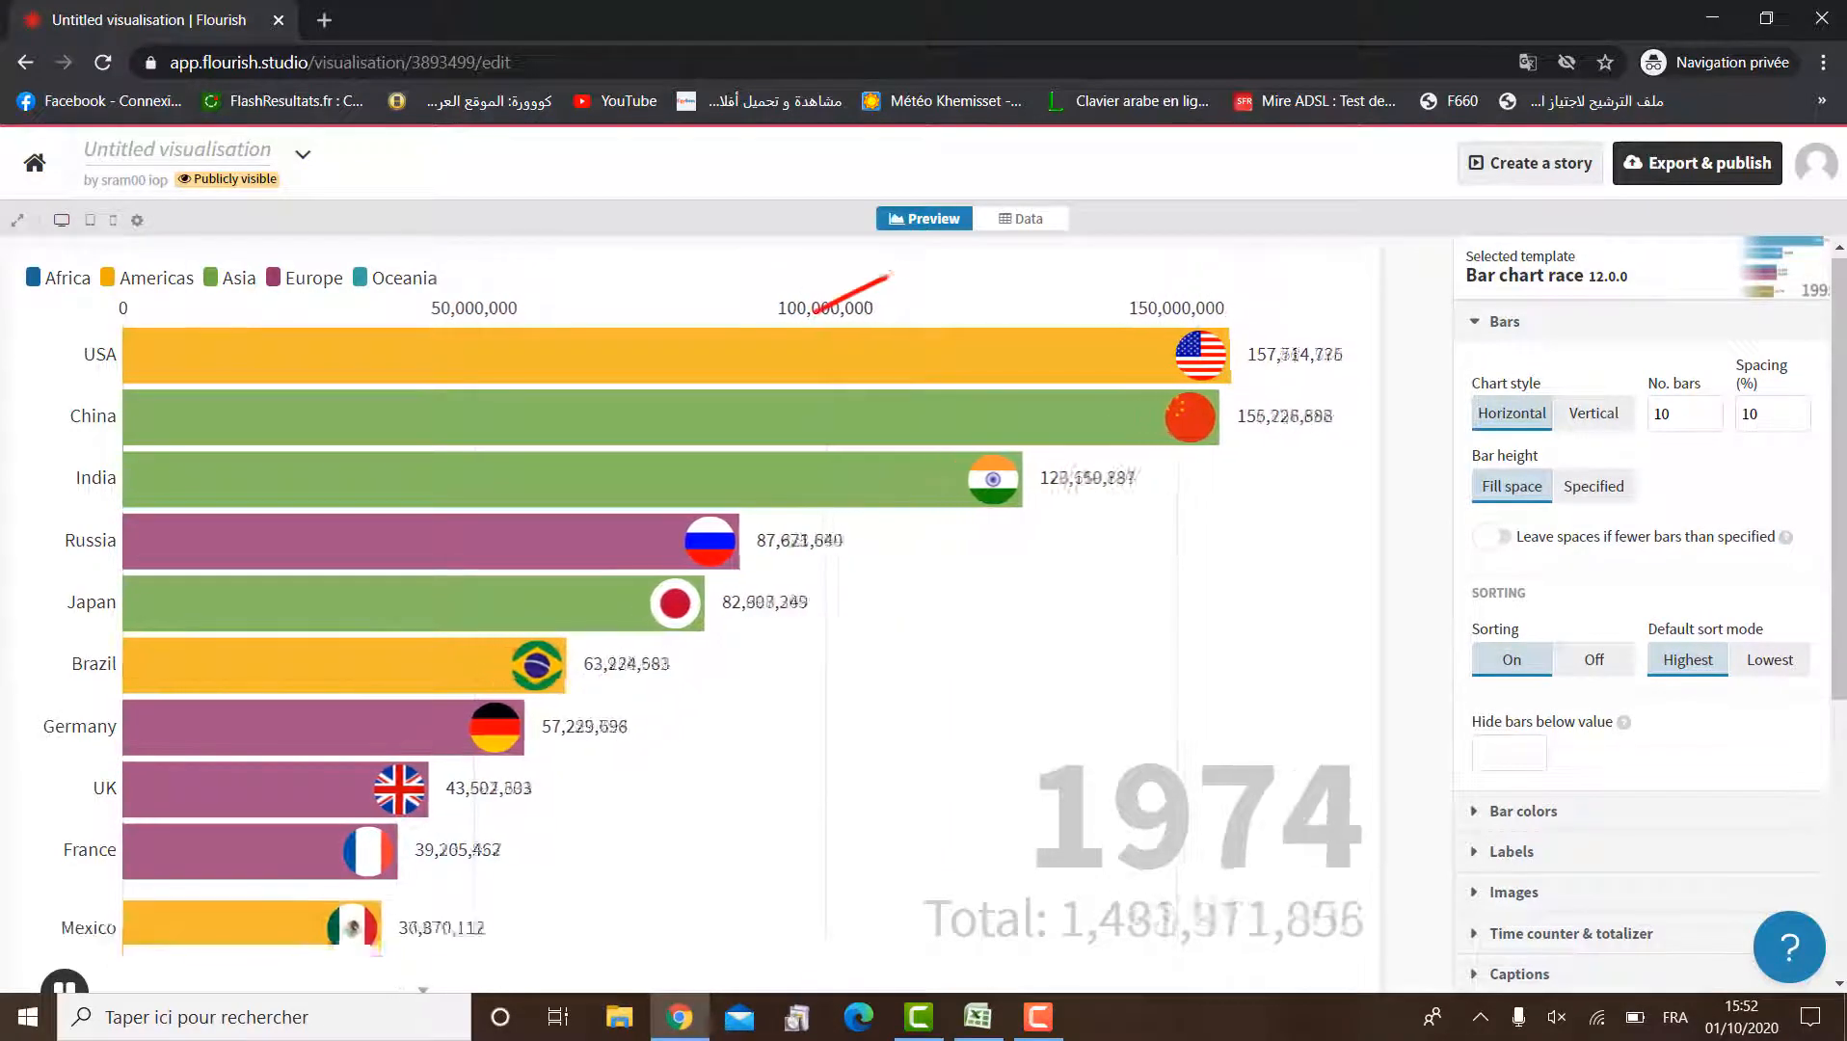
Clear the sample data from the visualisation's Data sheet
left_click(1029, 218)
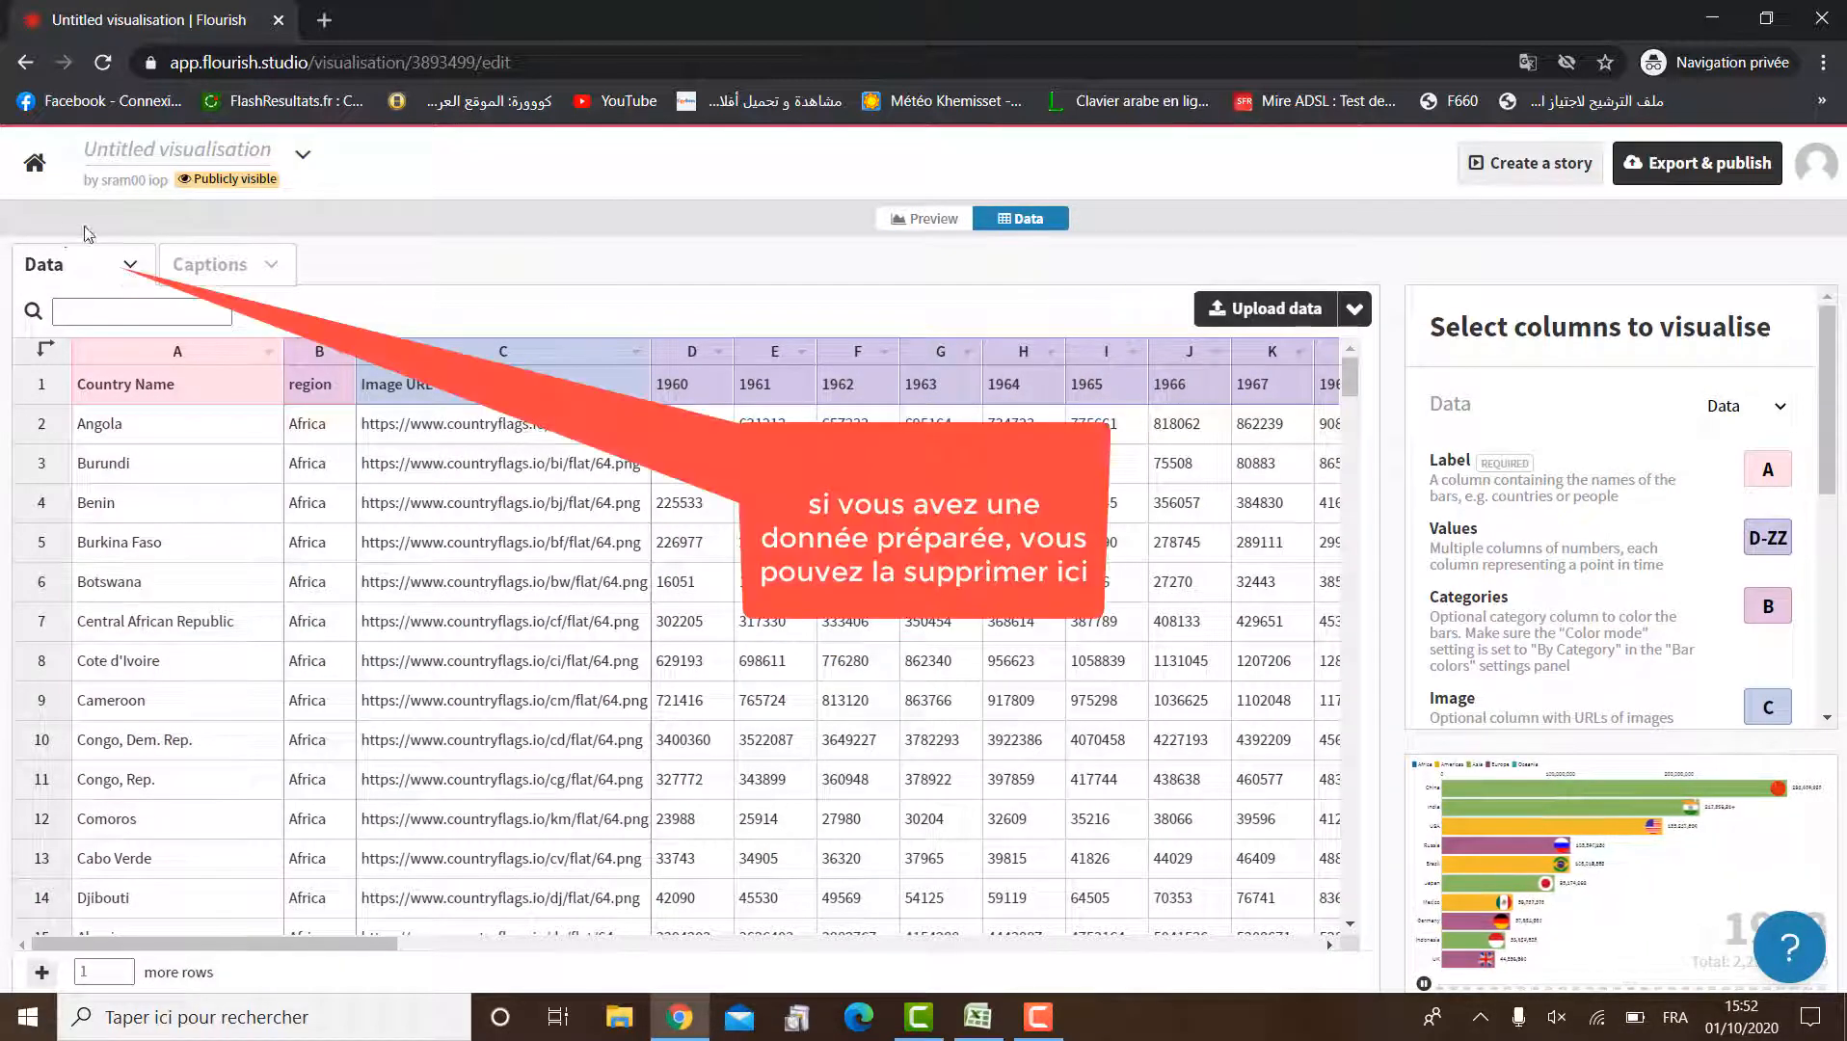
left_click(130, 266)
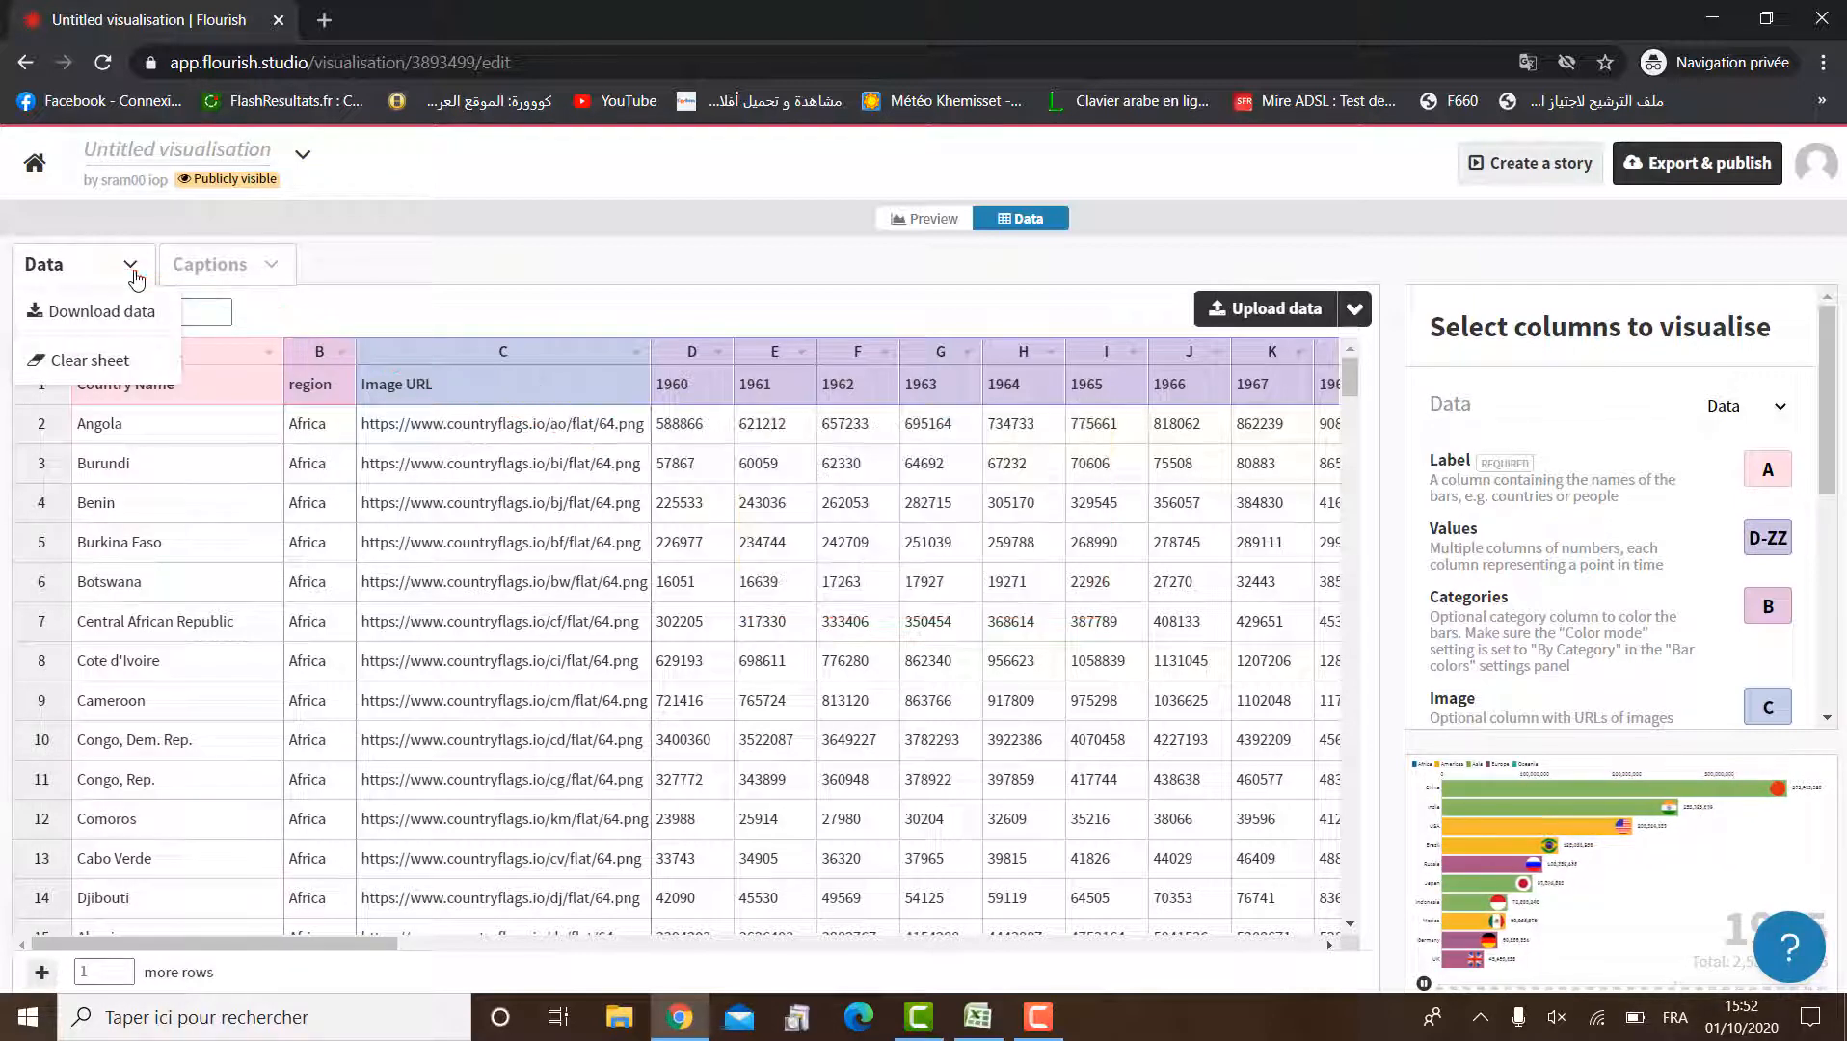
left_click(125, 363)
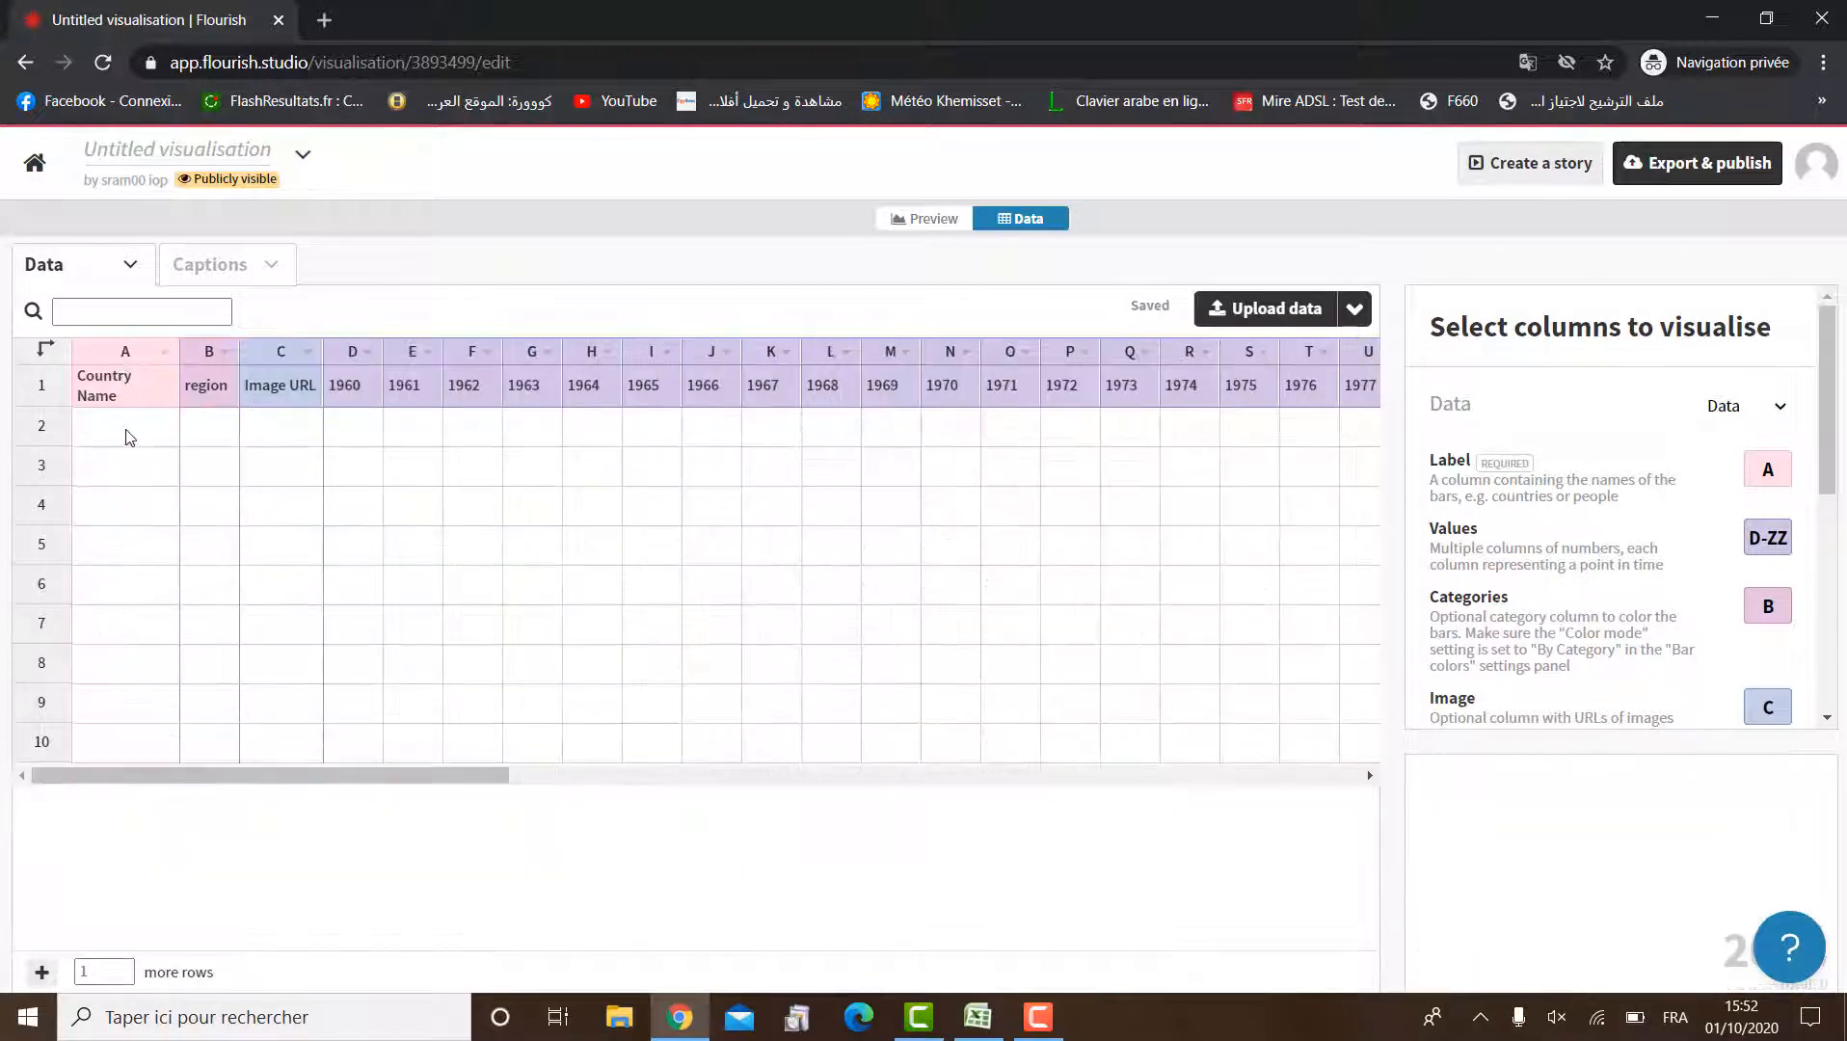
Enter country 1, country 2 and country 3 in rows 2 to 4 of the Country Name column
double_click(129, 444)
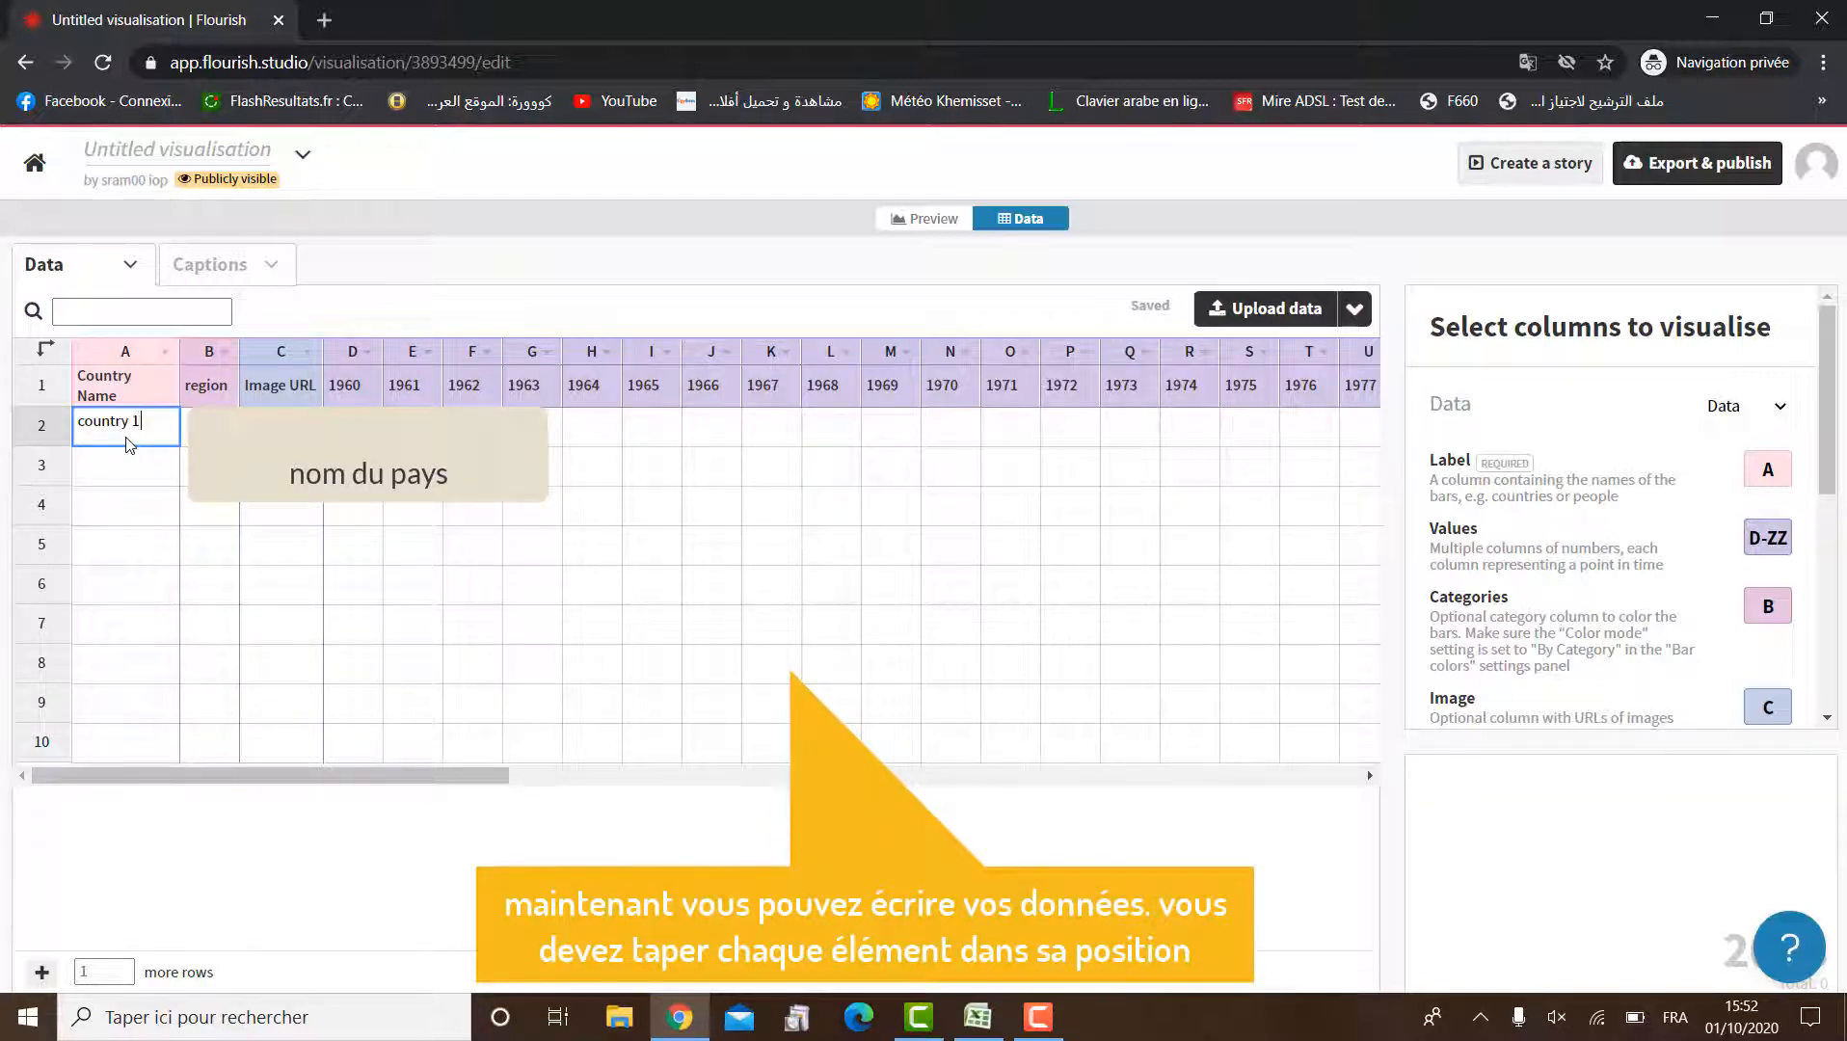
left_click(124, 478)
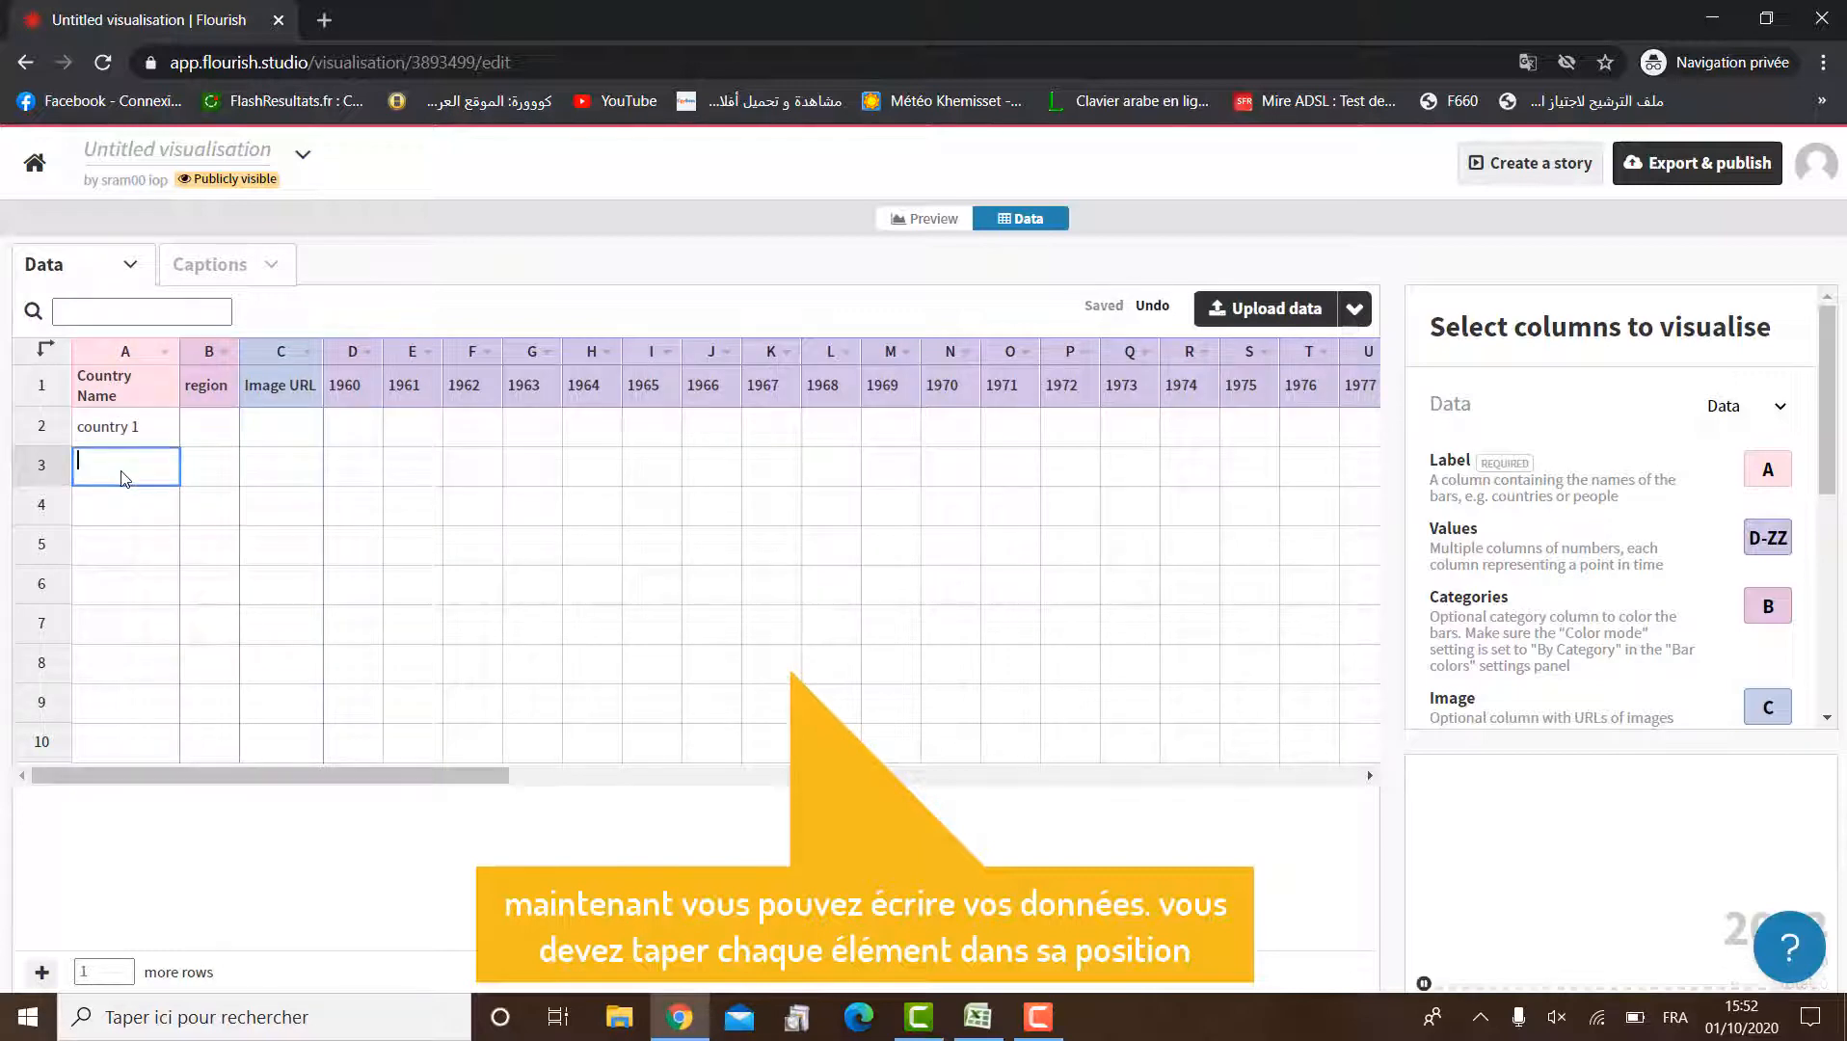
type("country 2")
key("Return")
type("c")
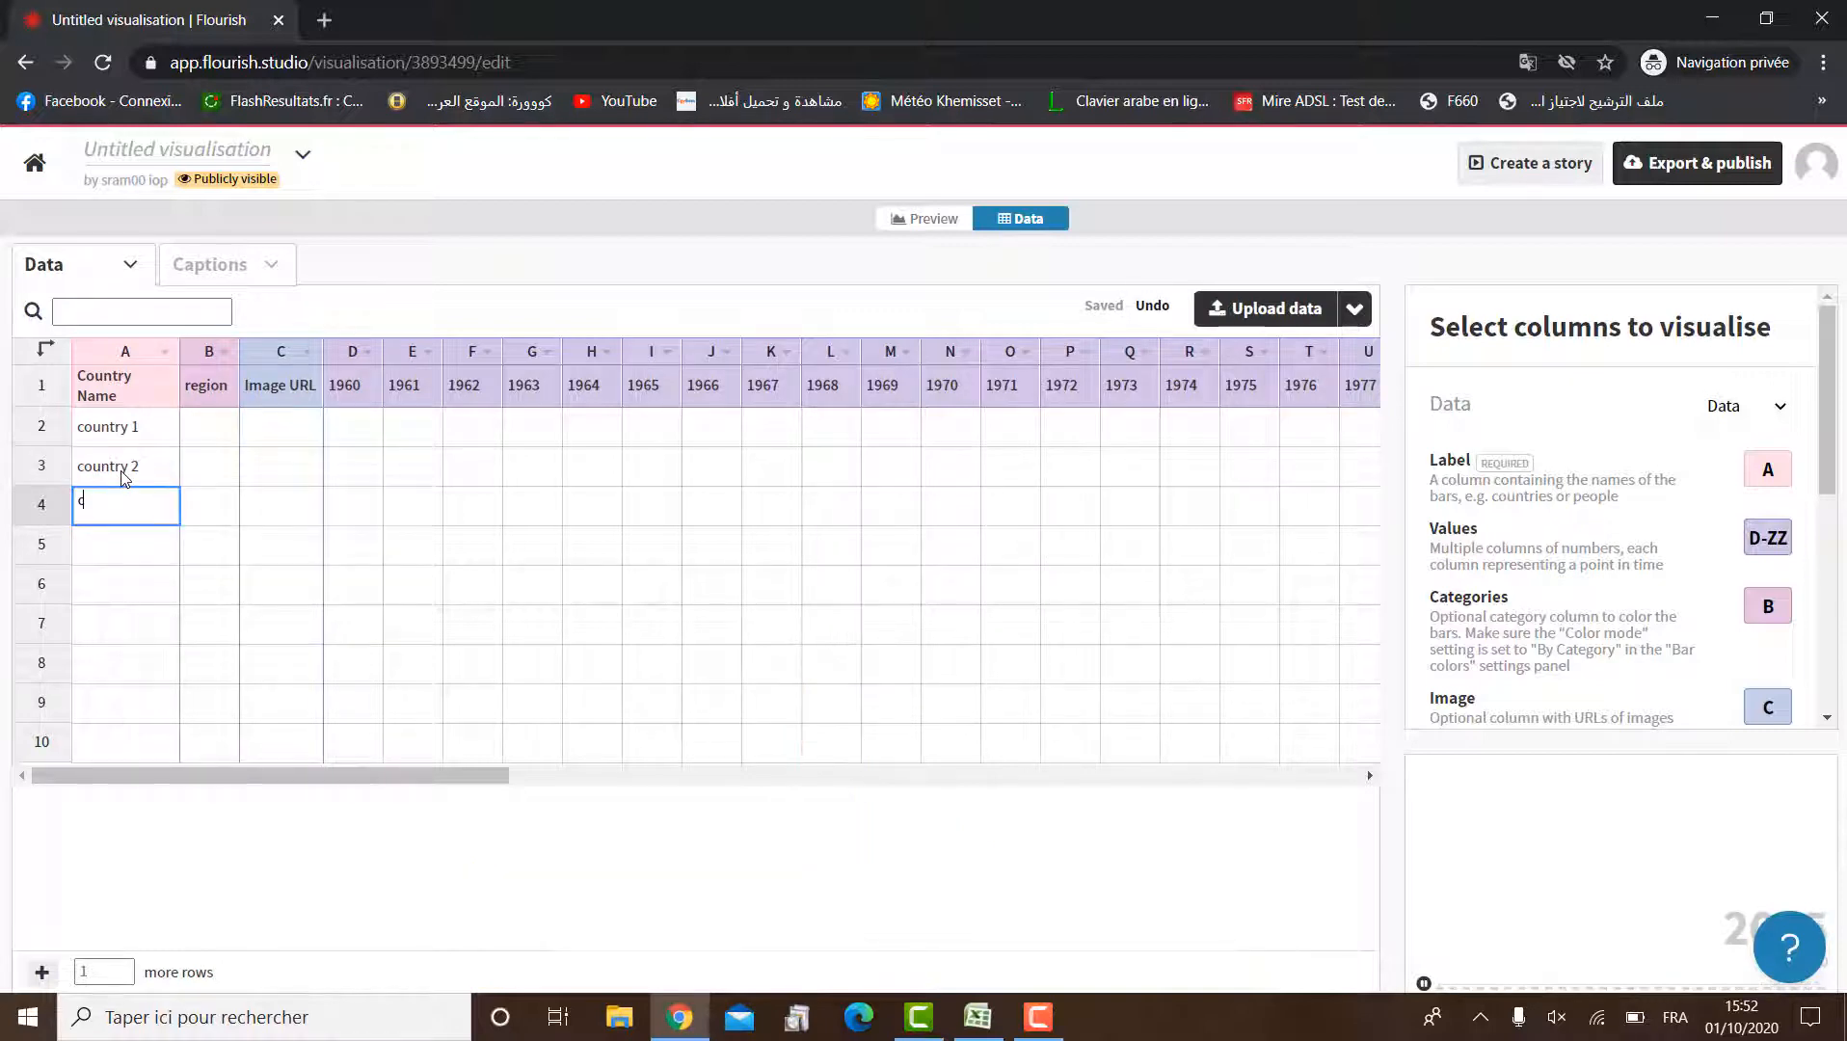
type("ountry 3")
key("Tab")
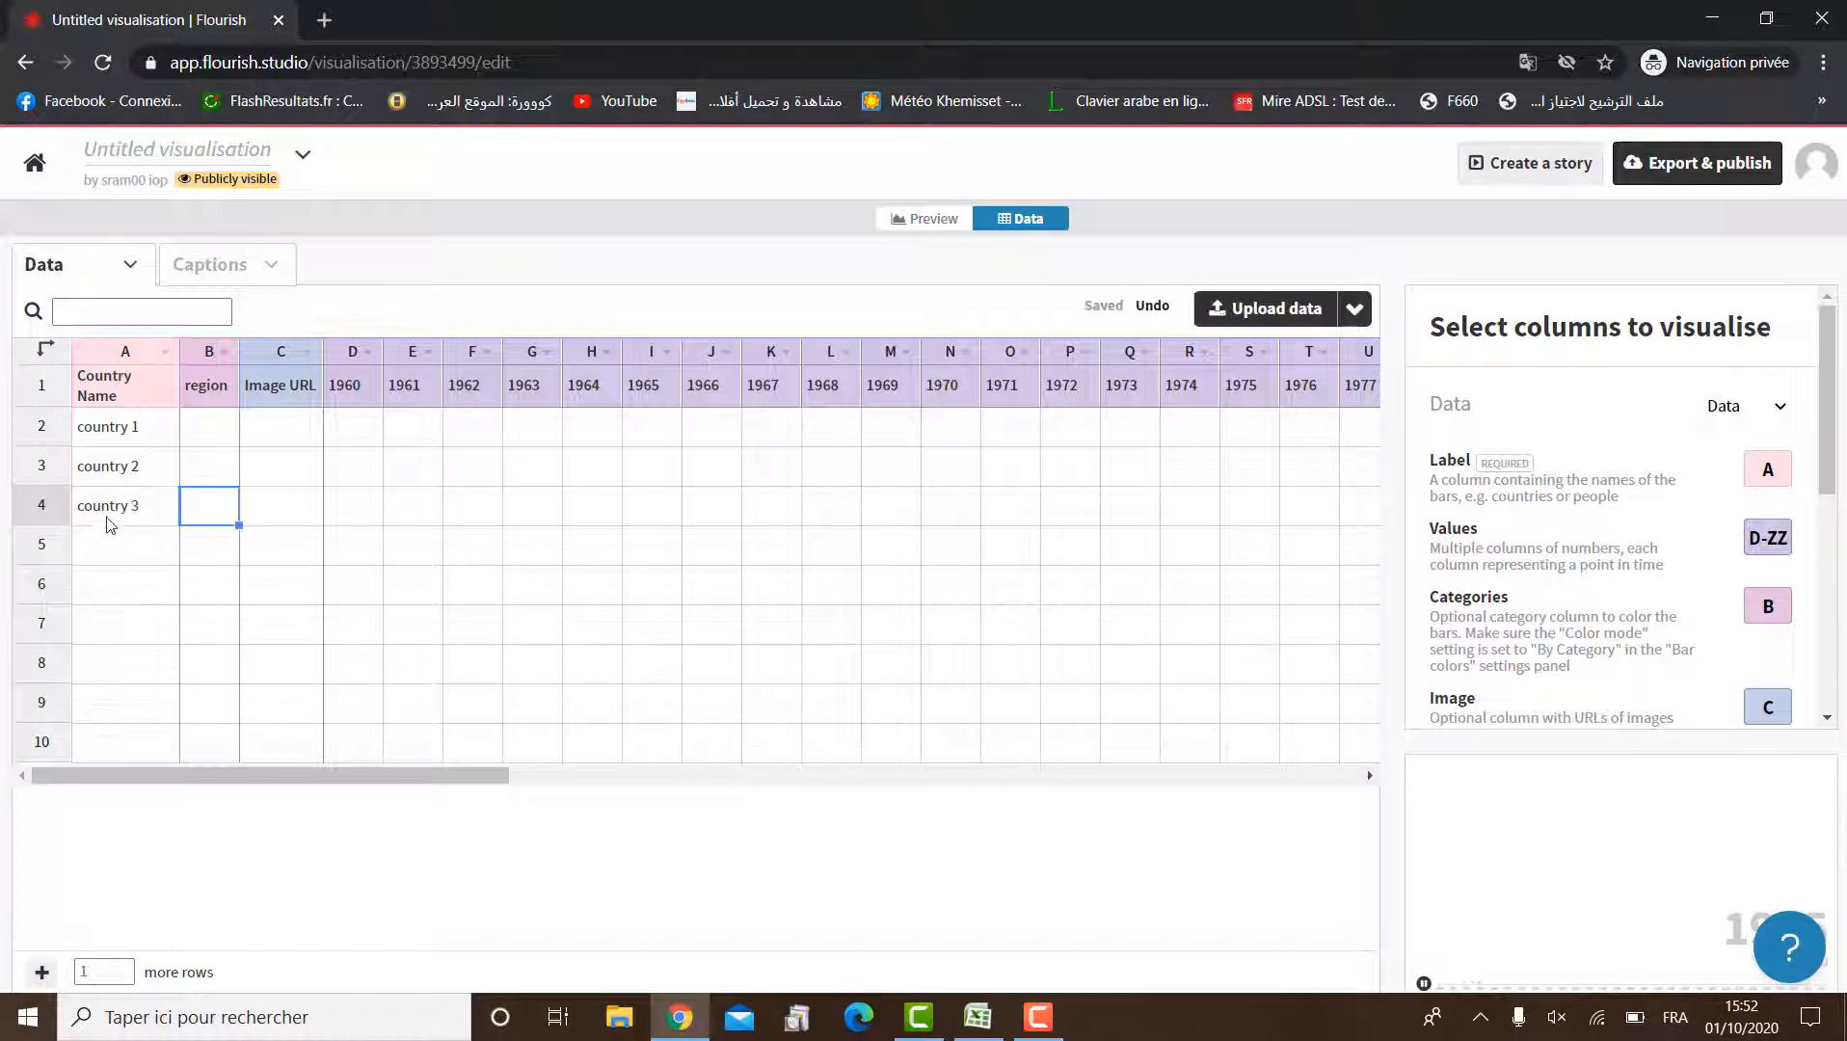
Enter country 4, country 5 and country 6 in rows 5 to 7 of the Country Name column
left_click(109, 547)
type("cou")
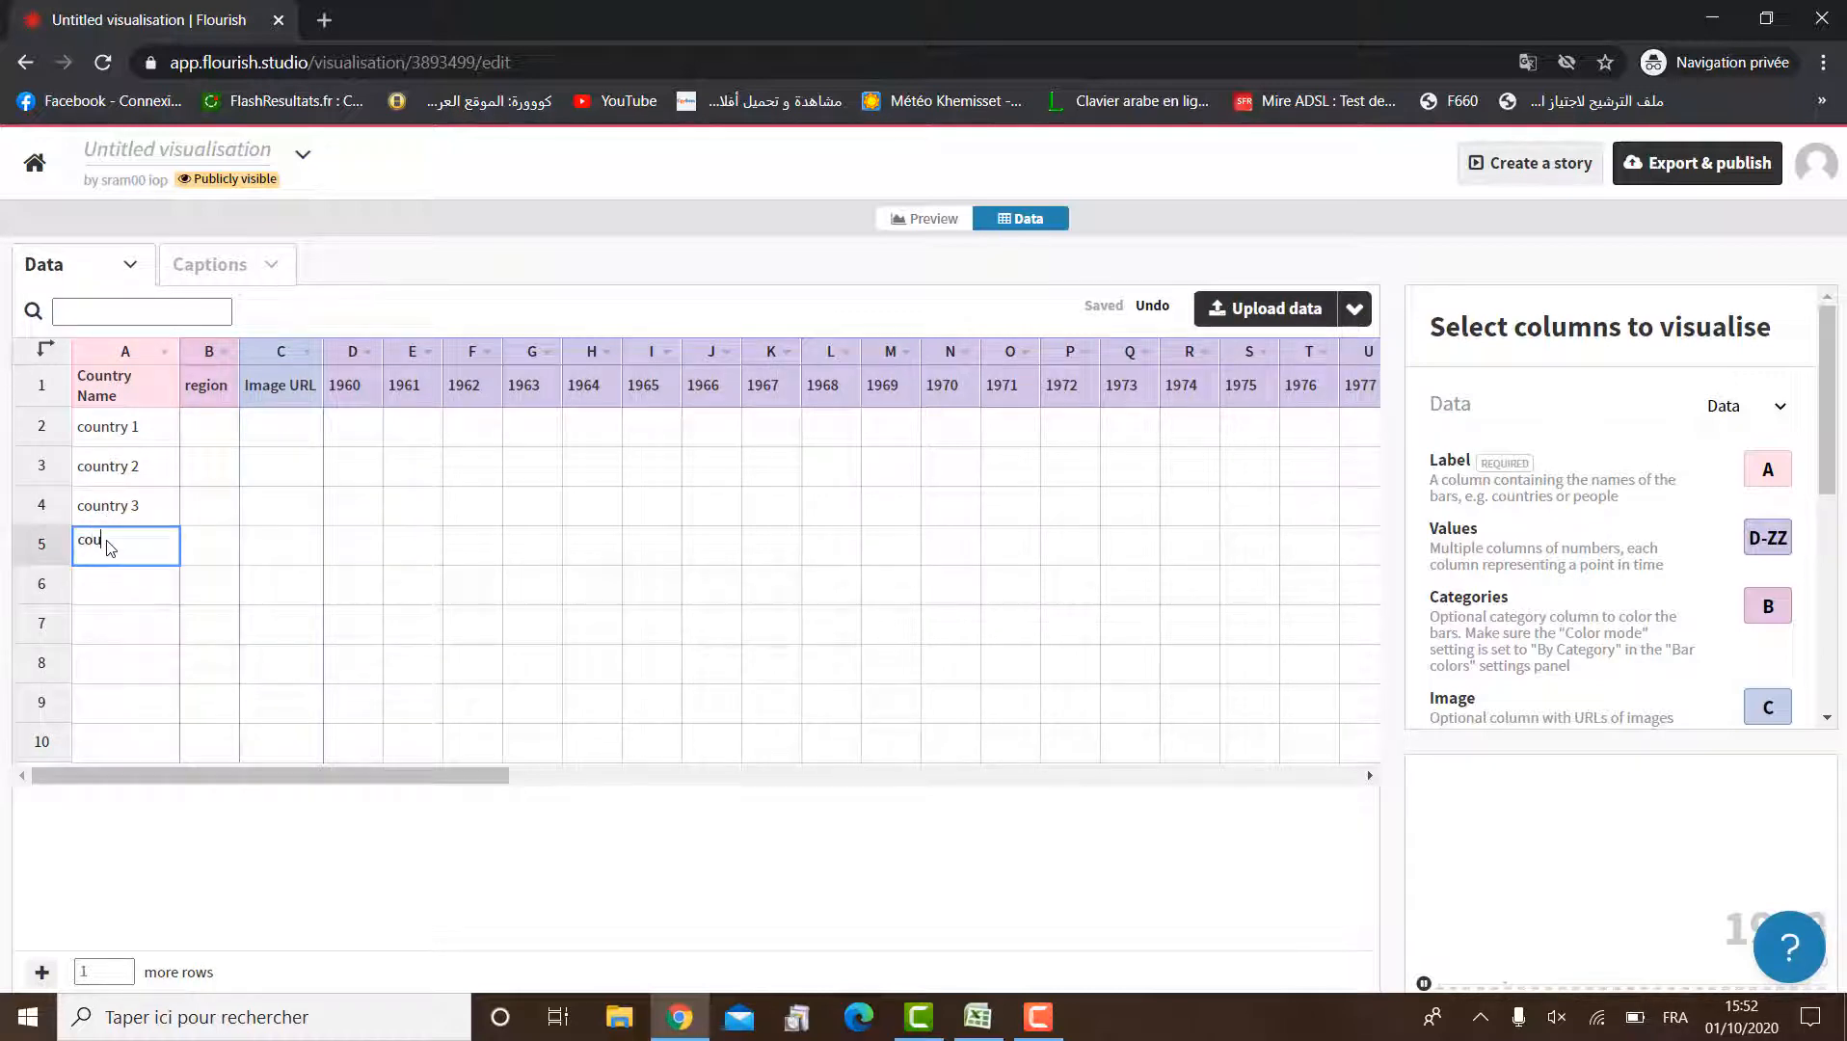
type("ntry 4")
left_click(109, 602)
type("c")
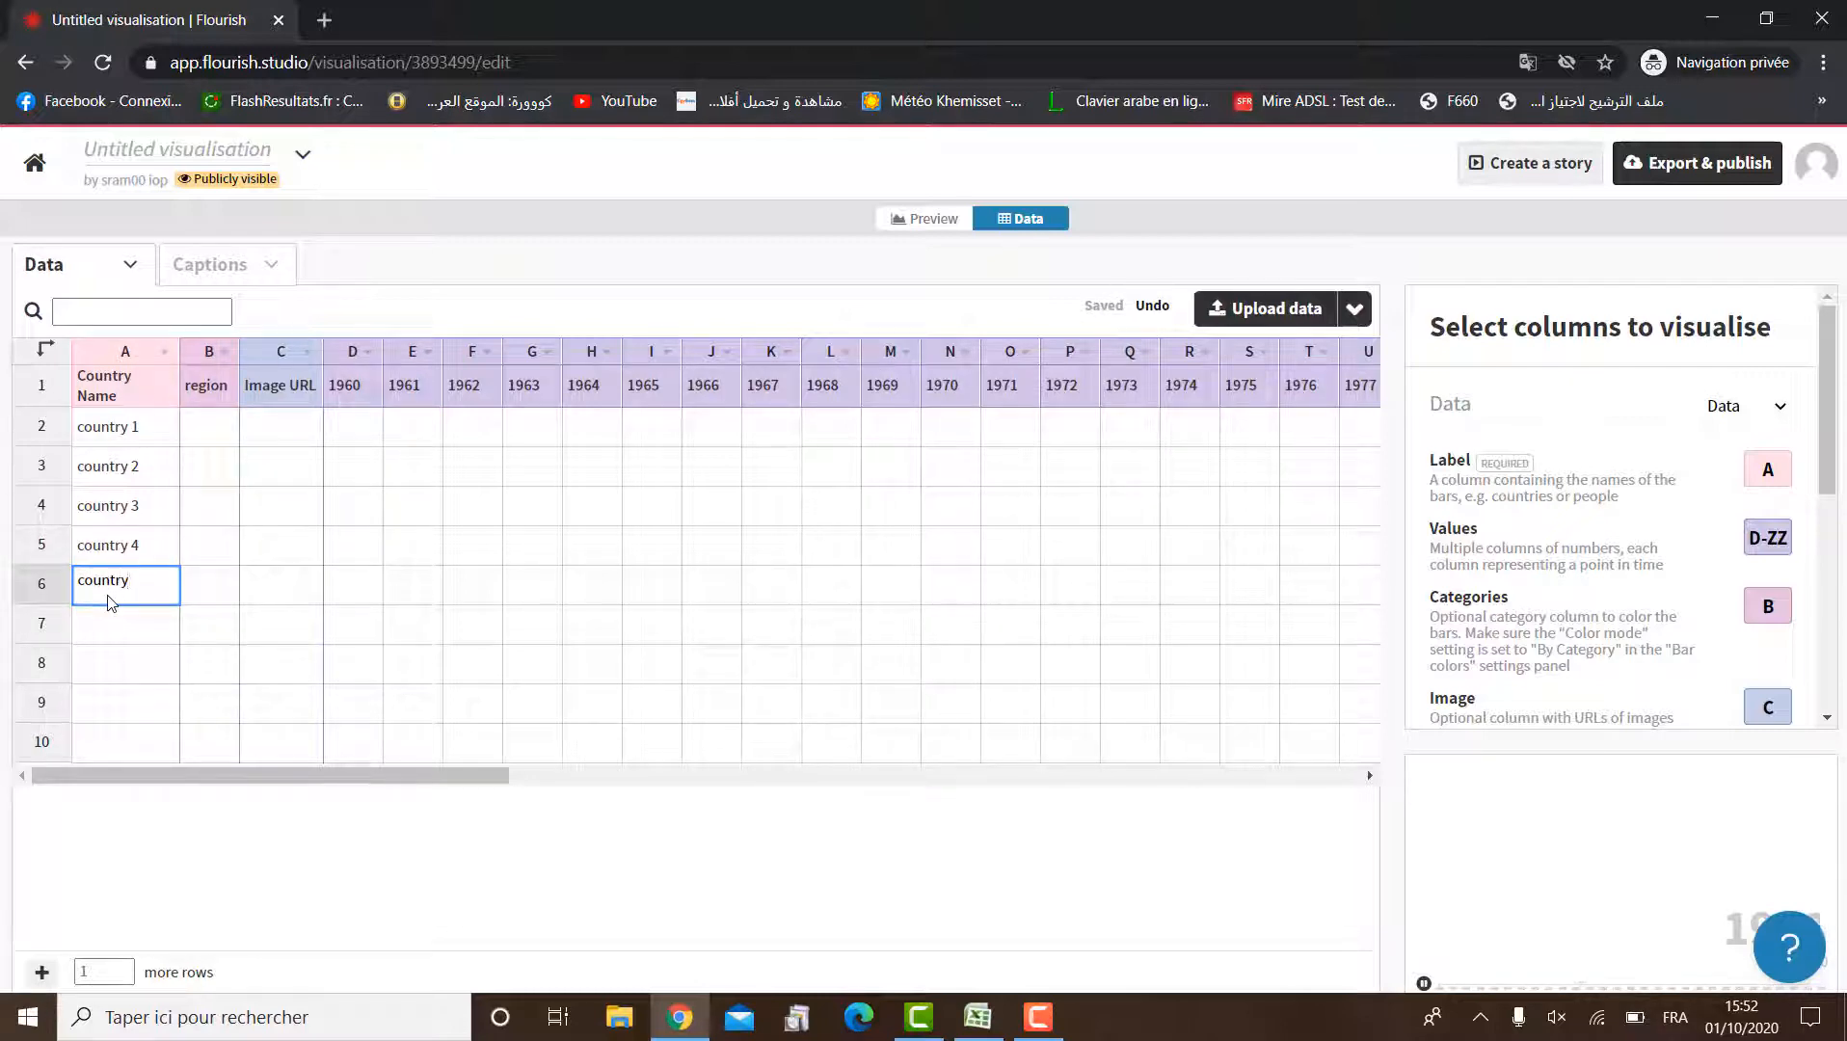
left_click(109, 626)
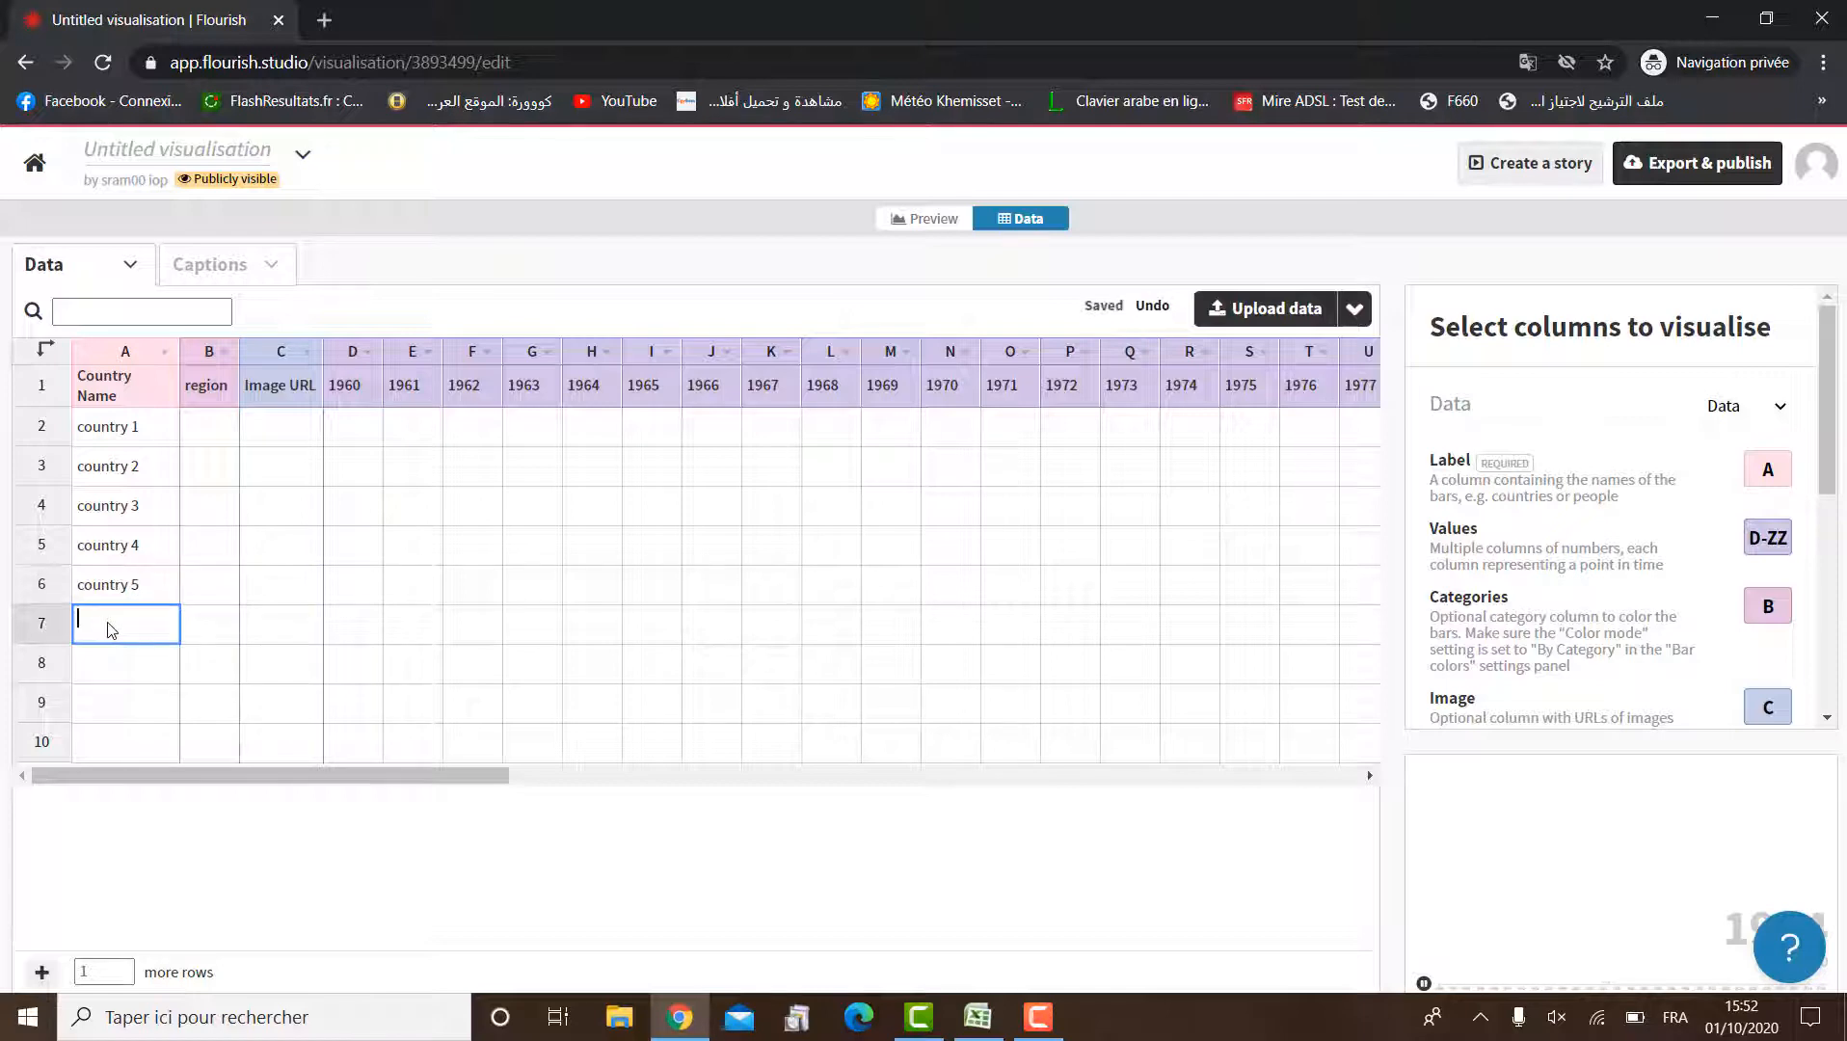
type("cou")
Enter country 7, country 8 and country 9 in rows 8 to 10 of the Country Name column
left_click(112, 670)
type("cou")
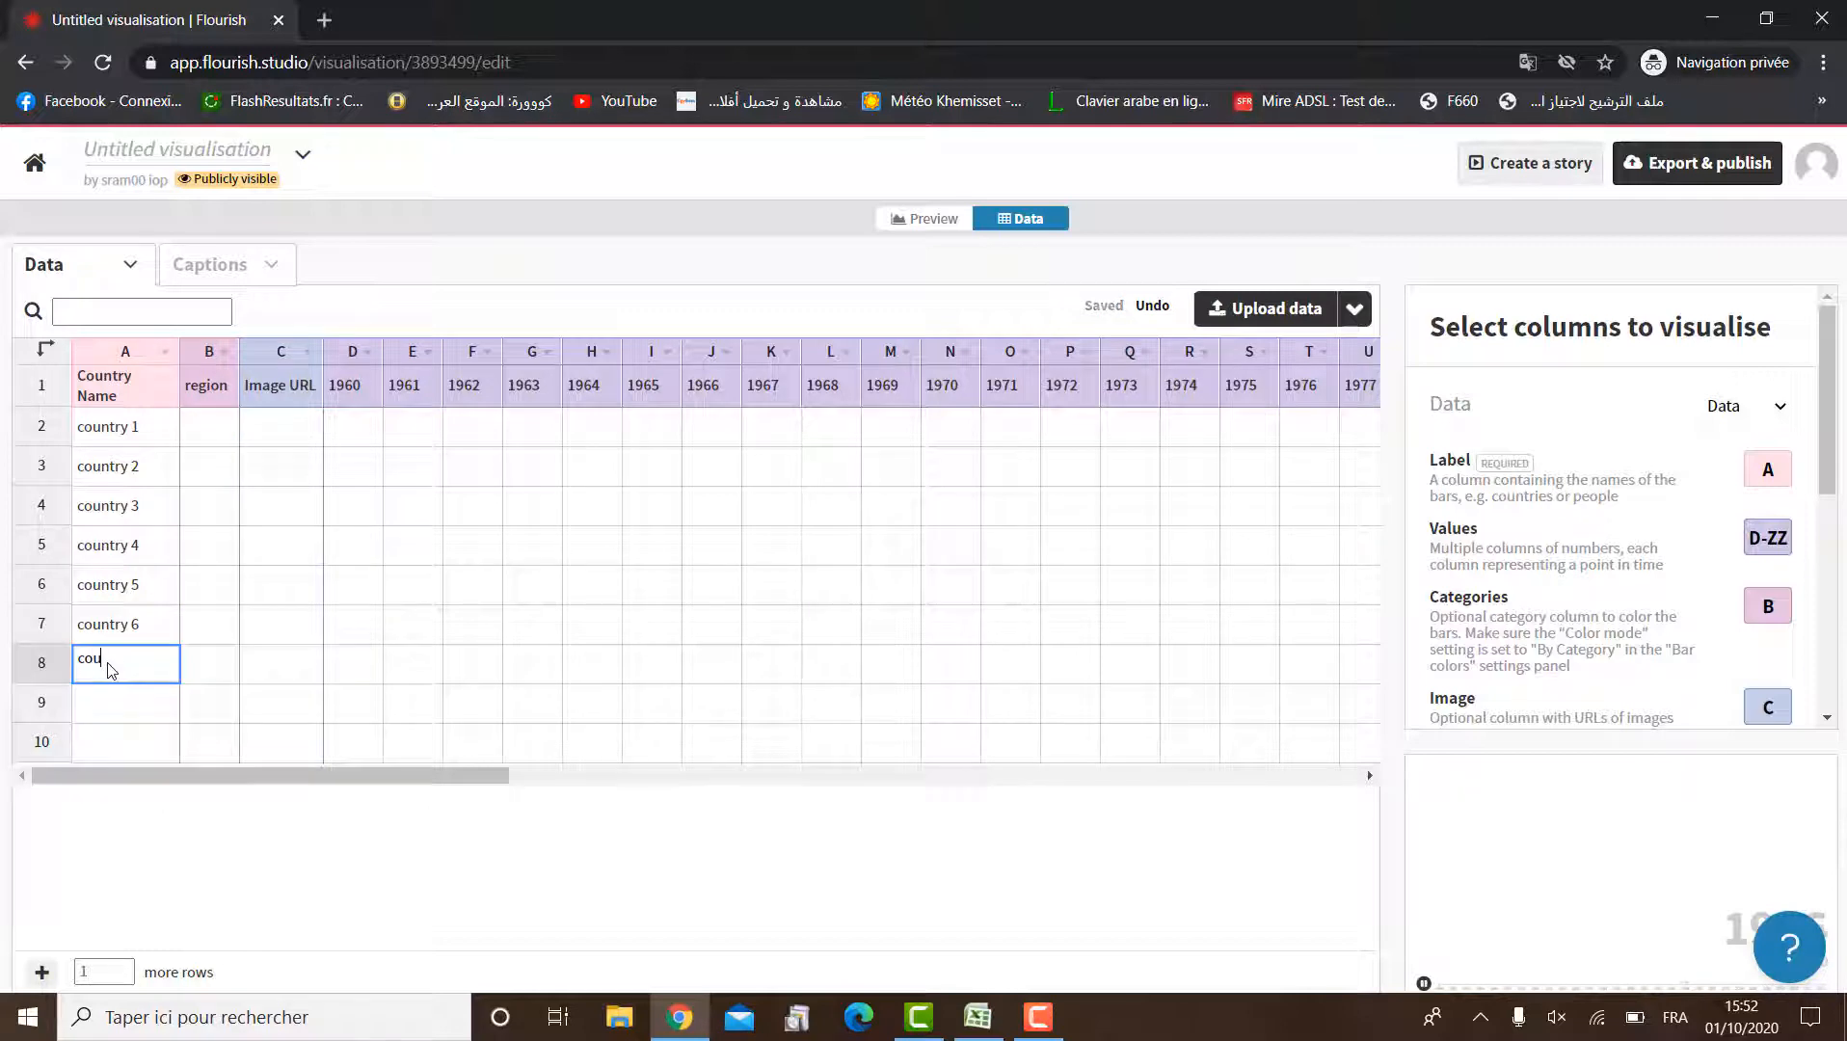
type("ntry 7")
left_click(116, 705)
type("co")
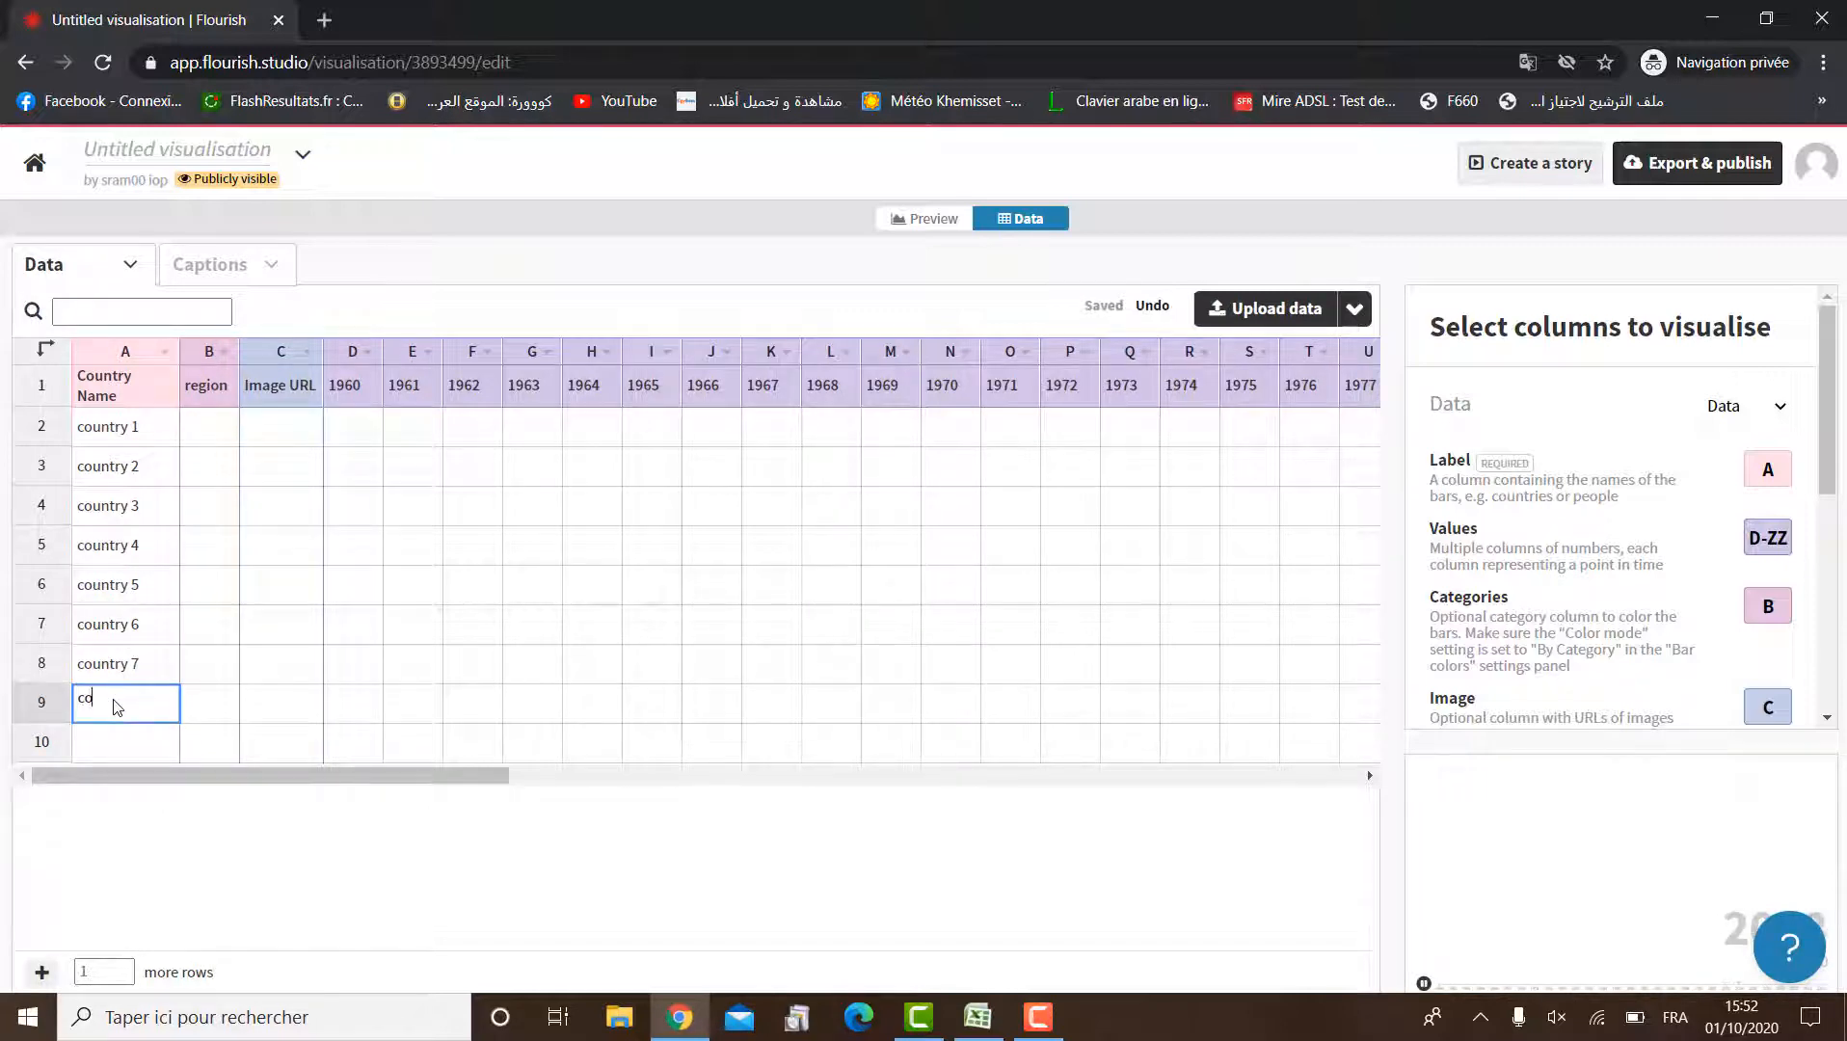
type("untry 8")
left_click(120, 744)
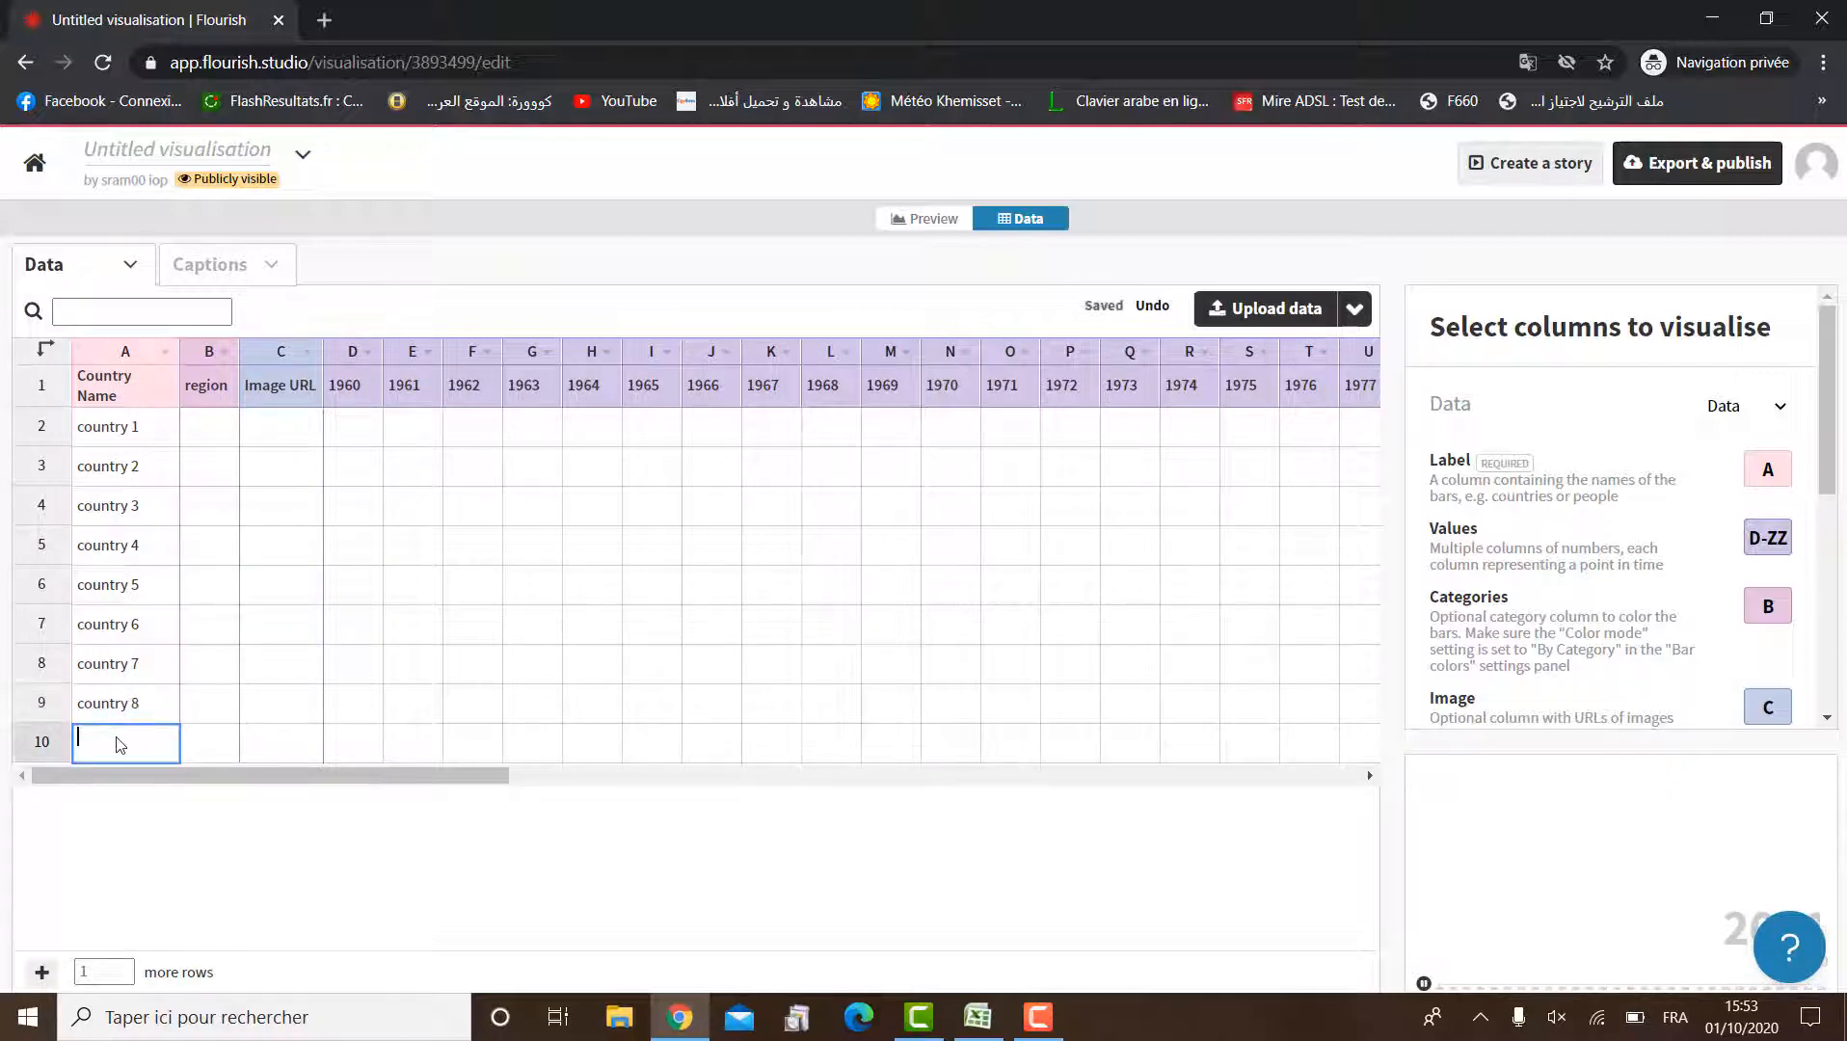
type("country 9")
Add one more row to the data sheet and enter country 10 as its country name
left_click(41, 974)
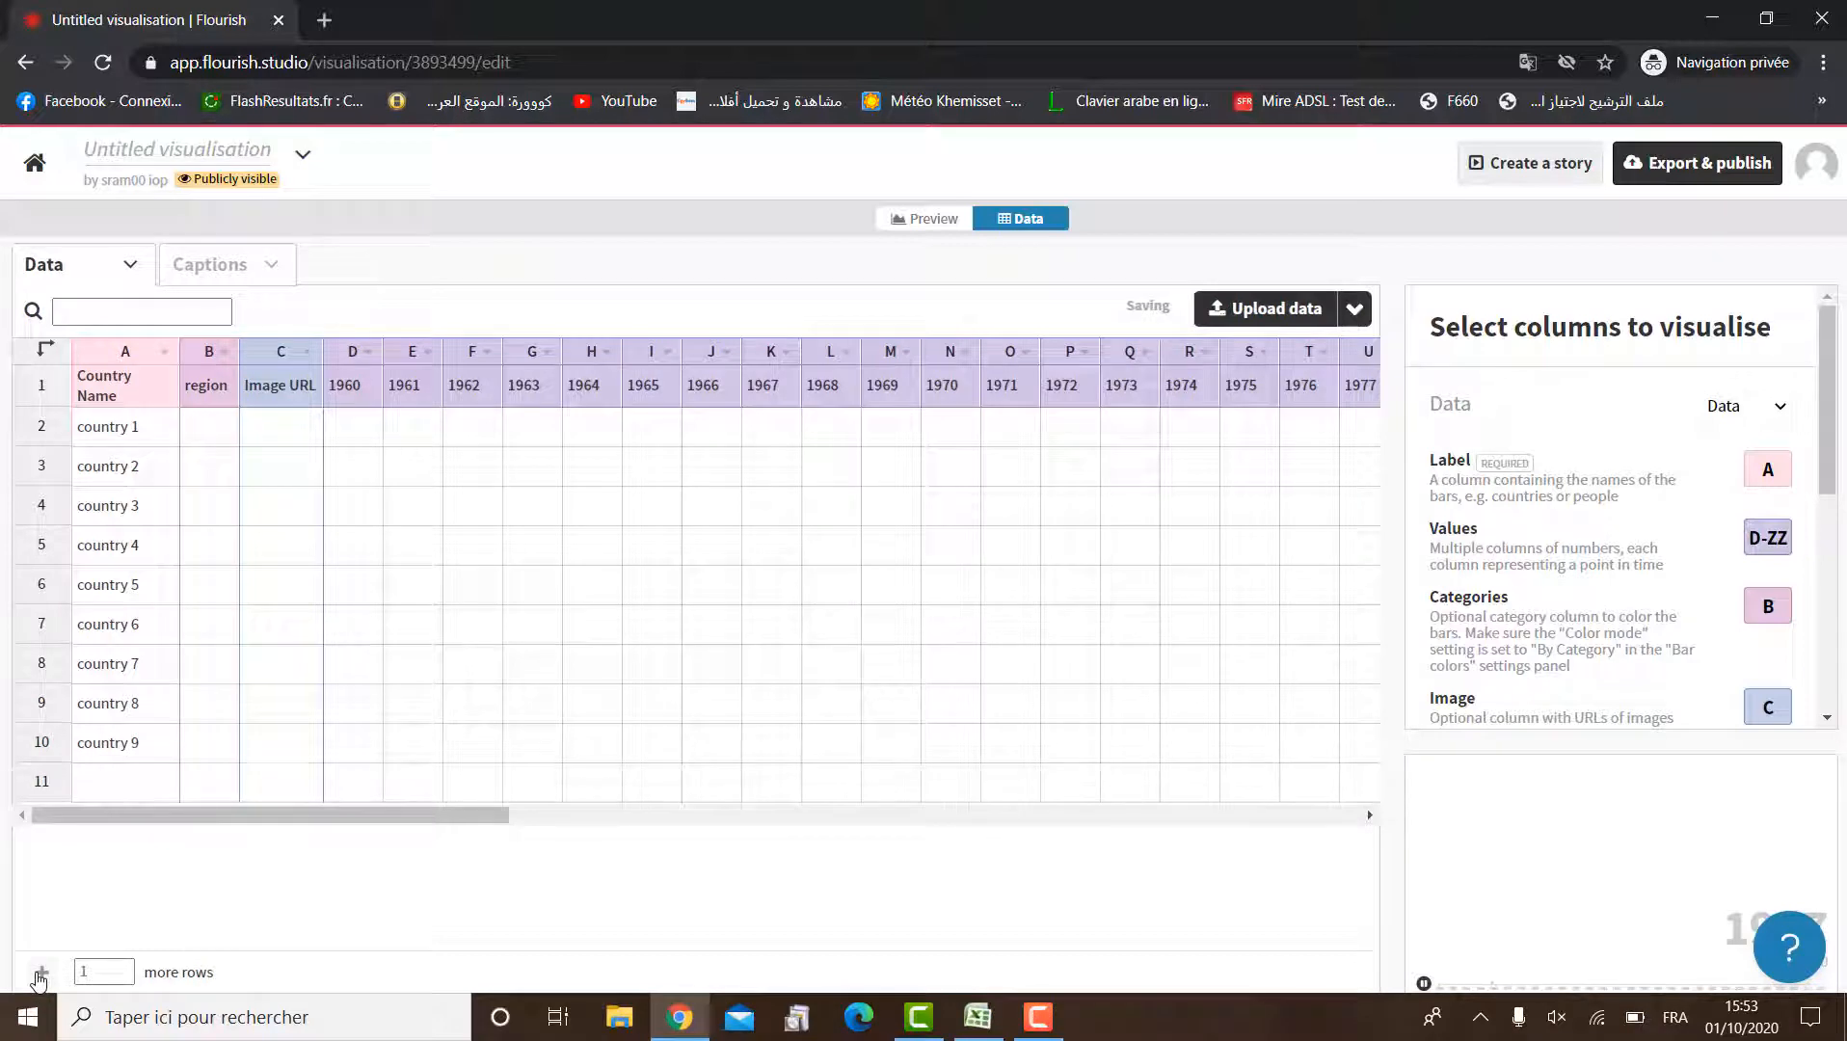
double_click(113, 796)
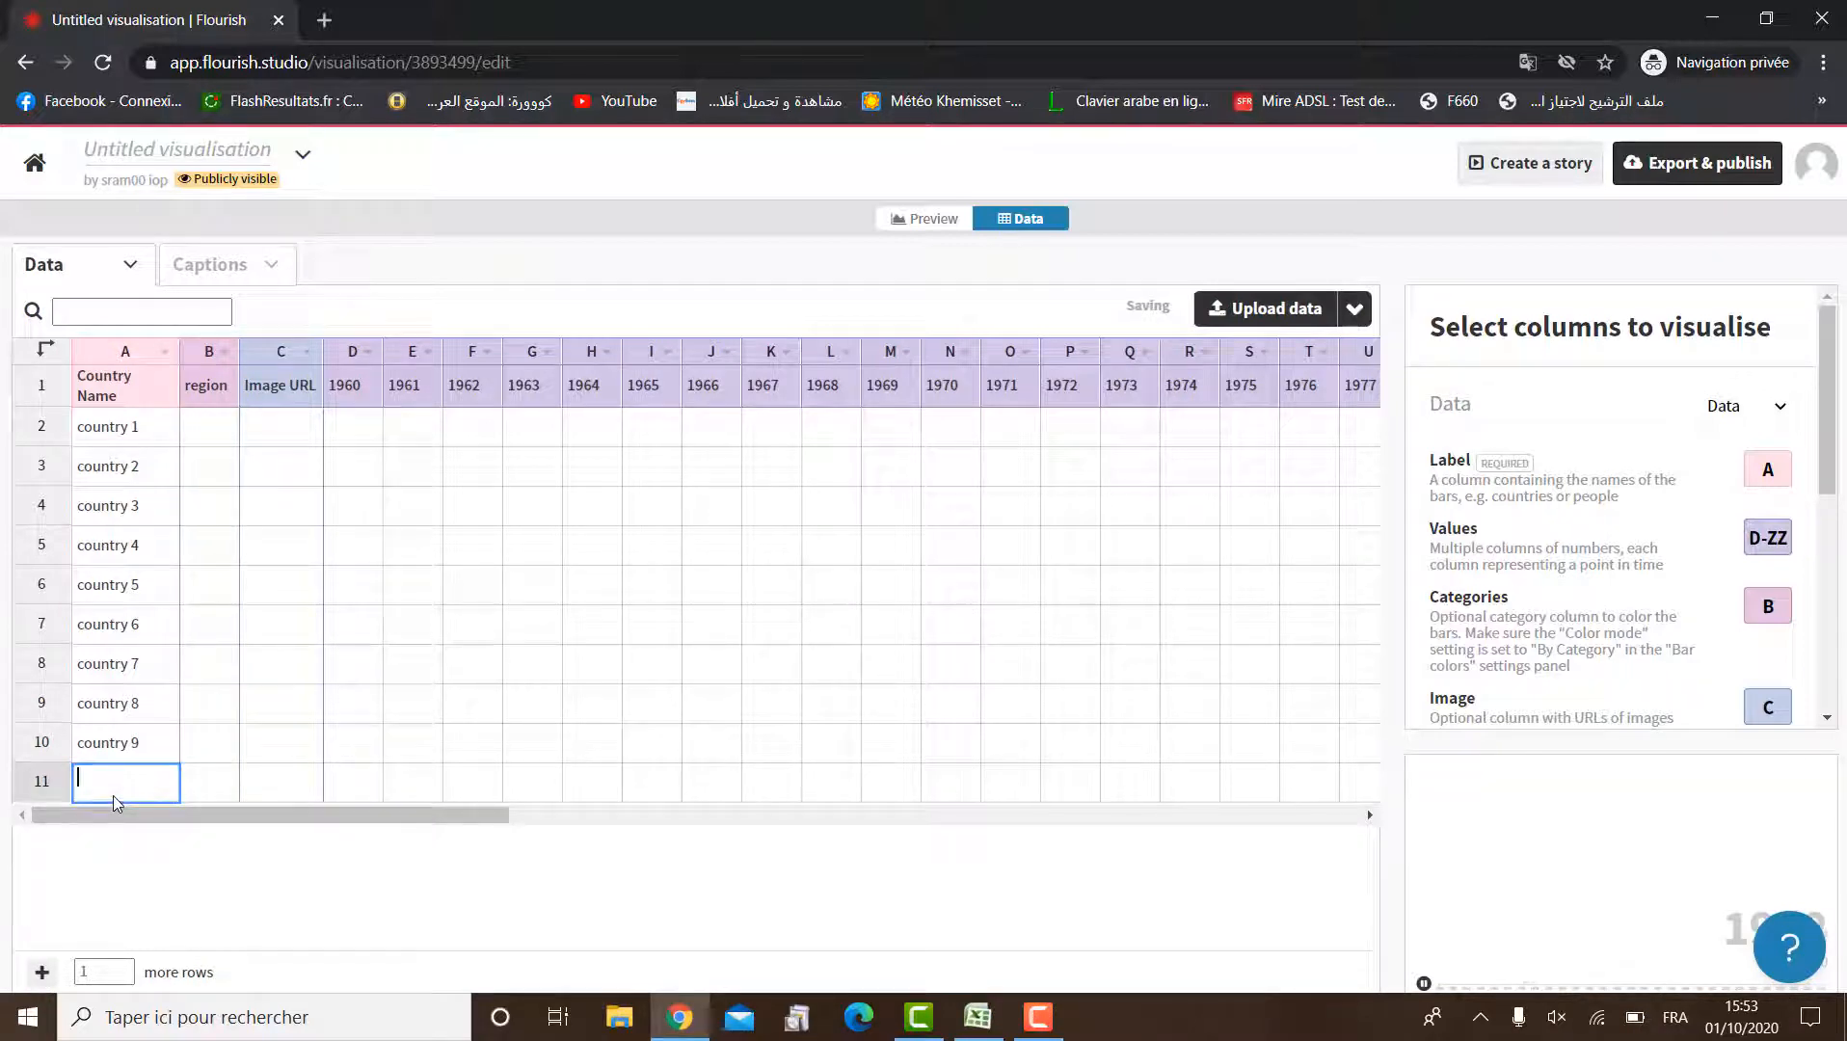
type("country 10")
left_click(134, 863)
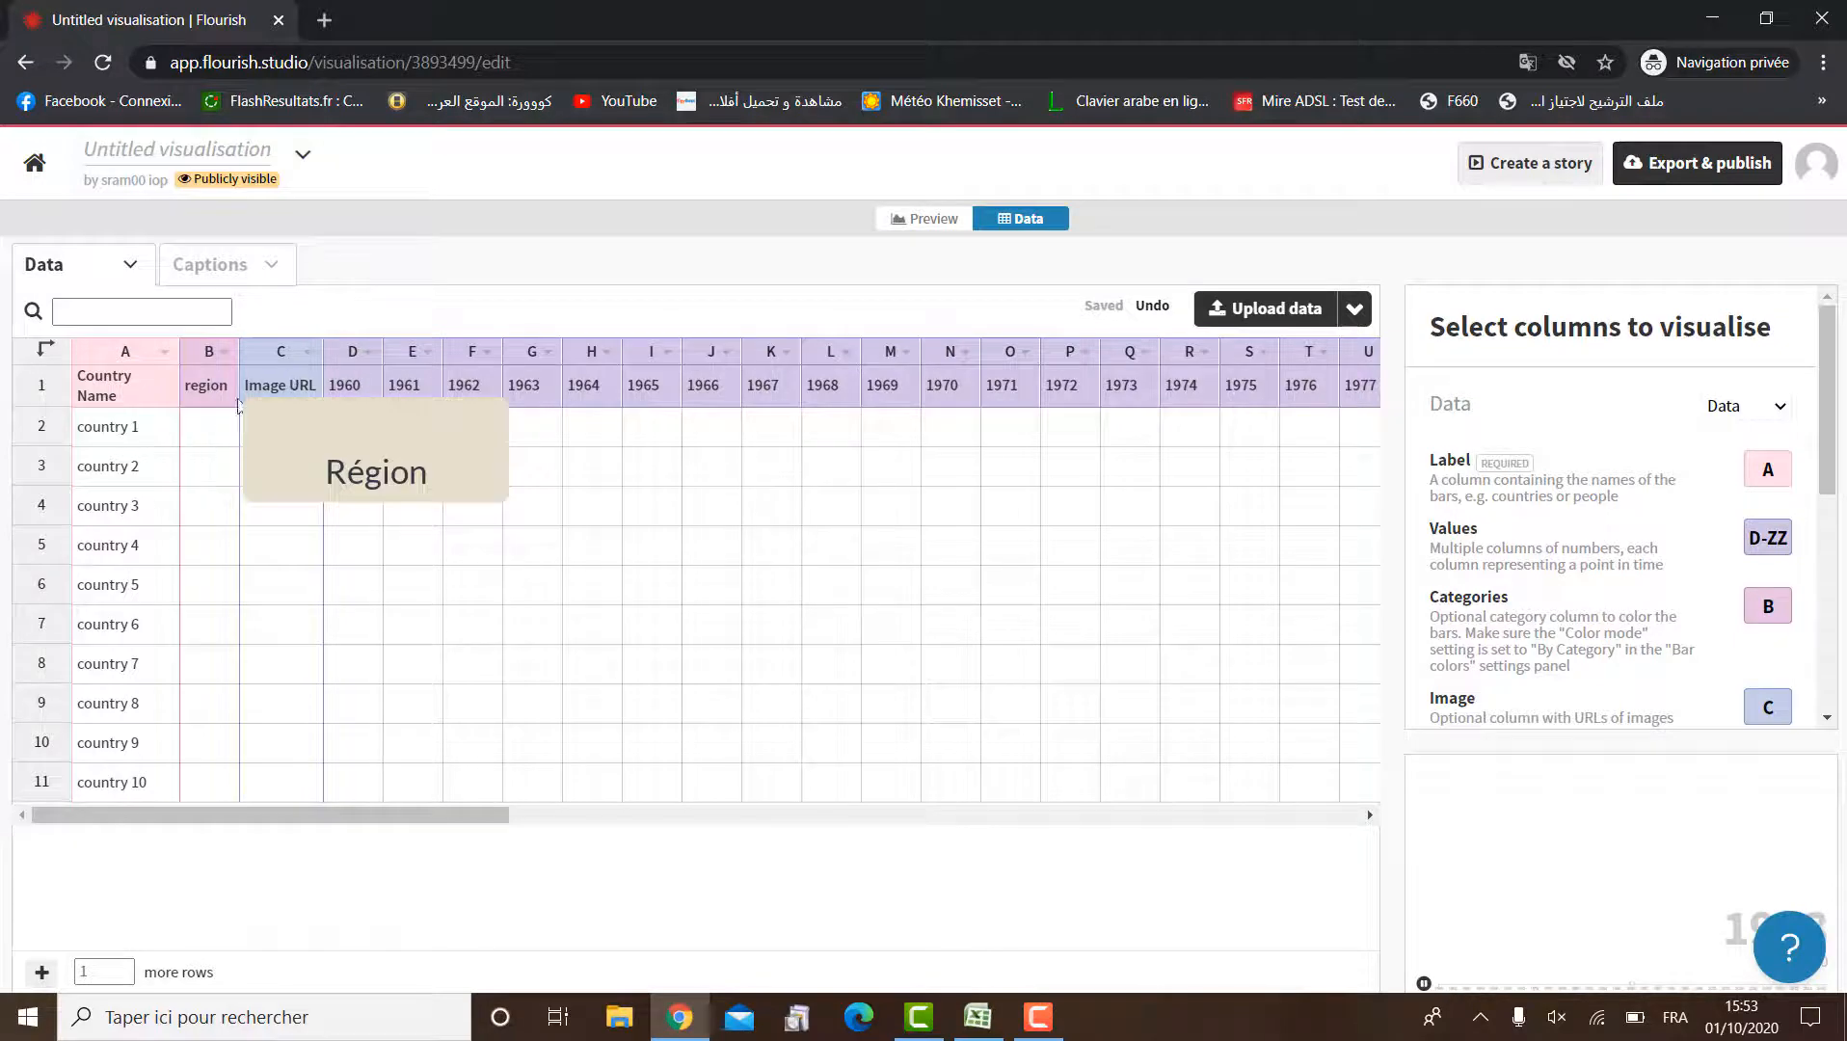
Fill the region column for countries 1 to 4 with asia, africa, europe and america
double_click(202, 429)
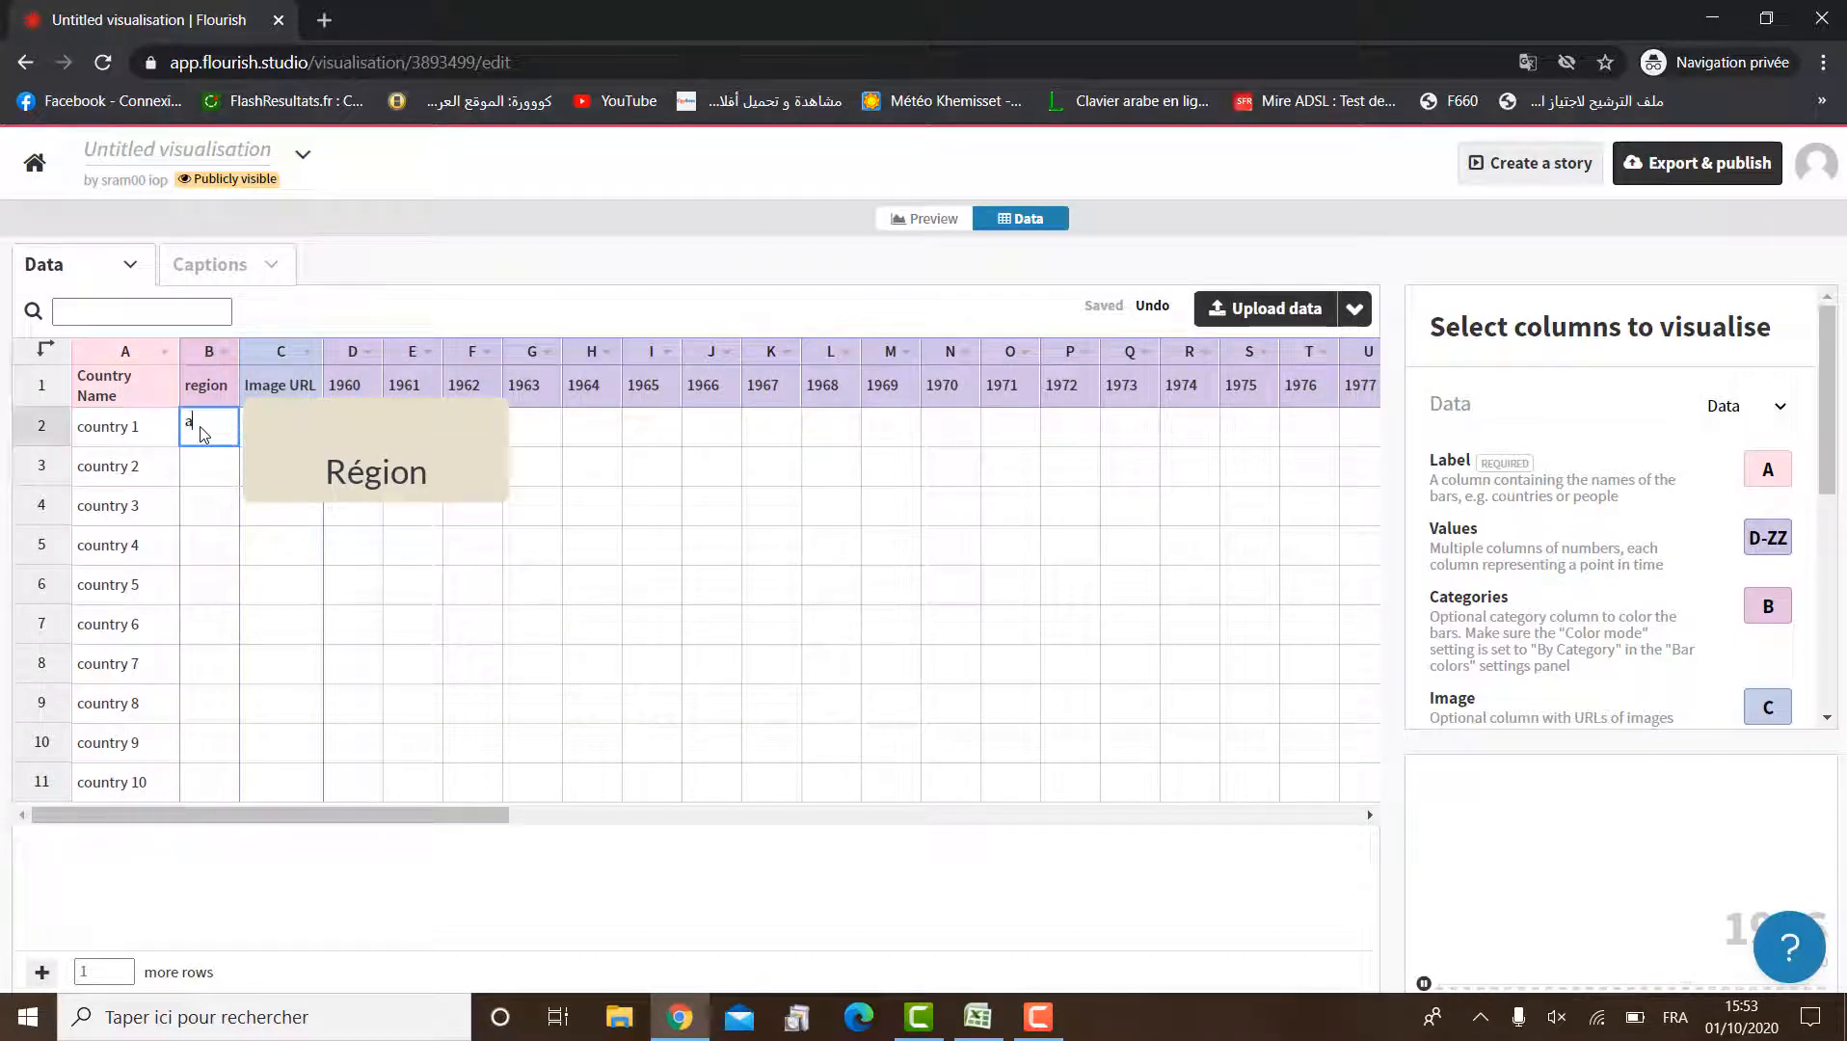
type("asia")
left_click(212, 468)
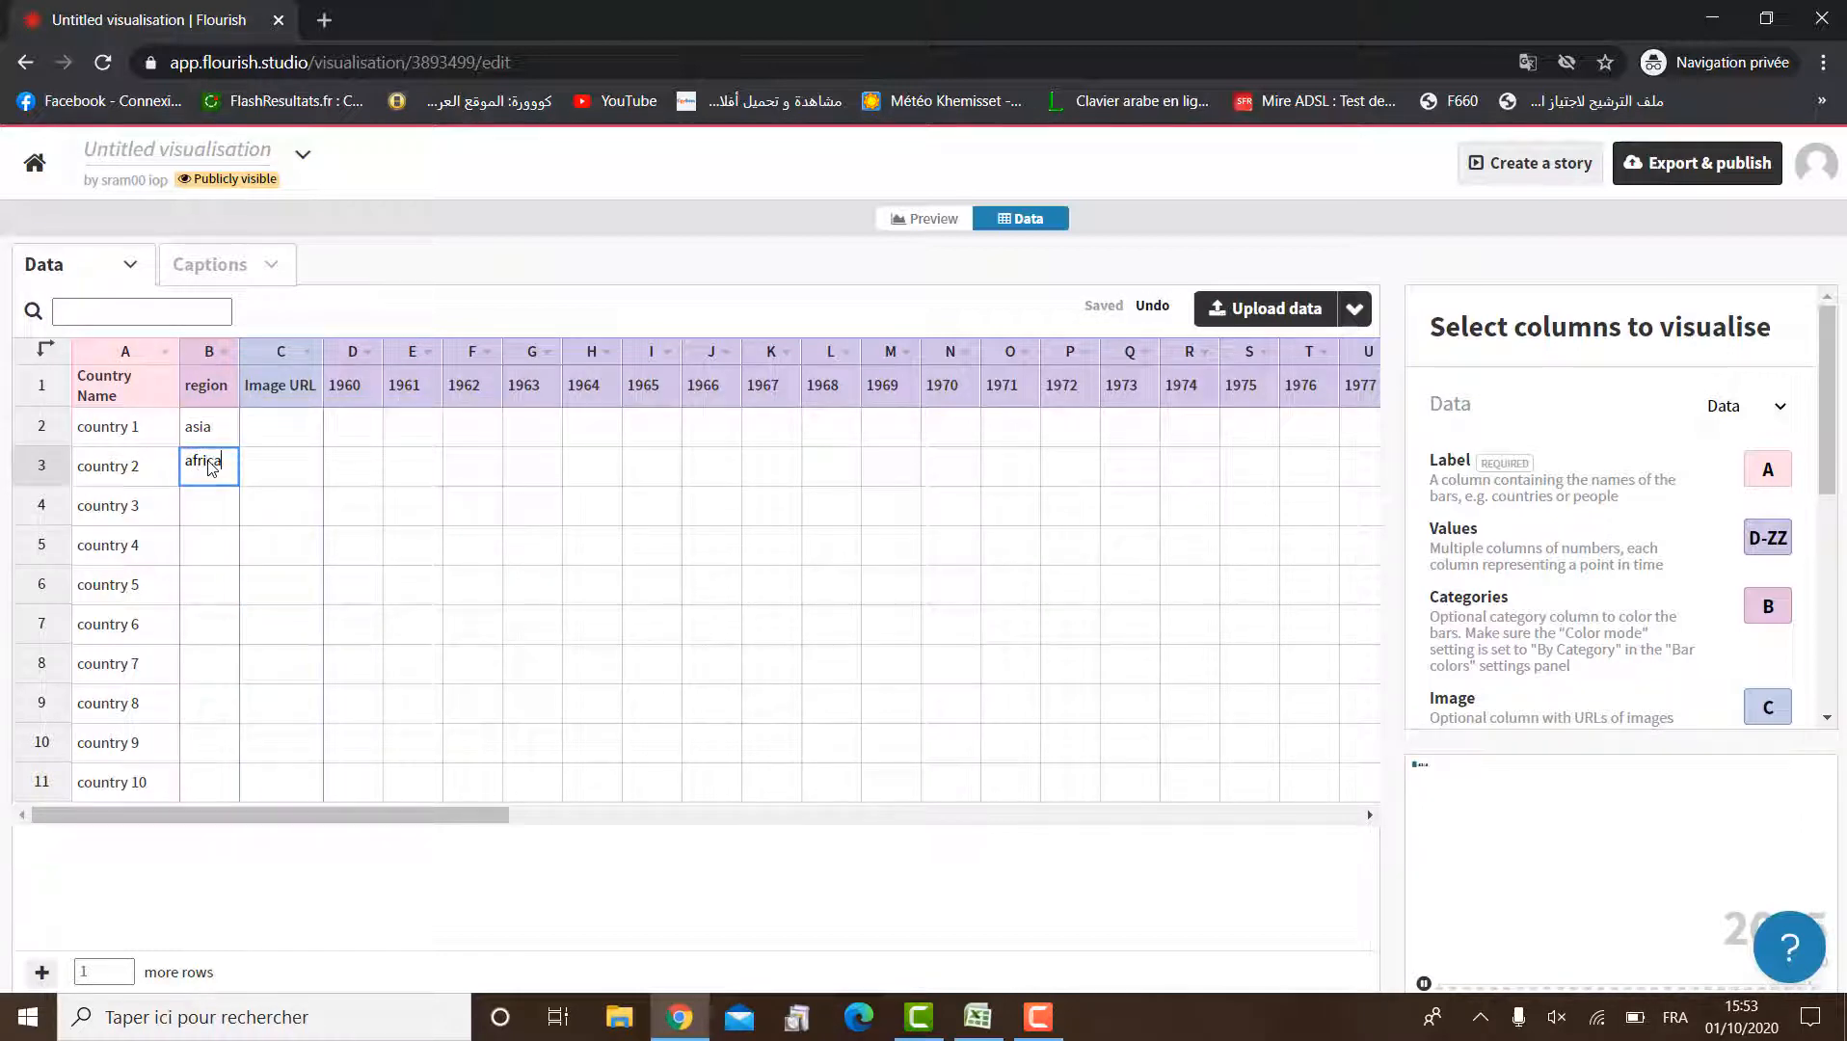
double_click(209, 505)
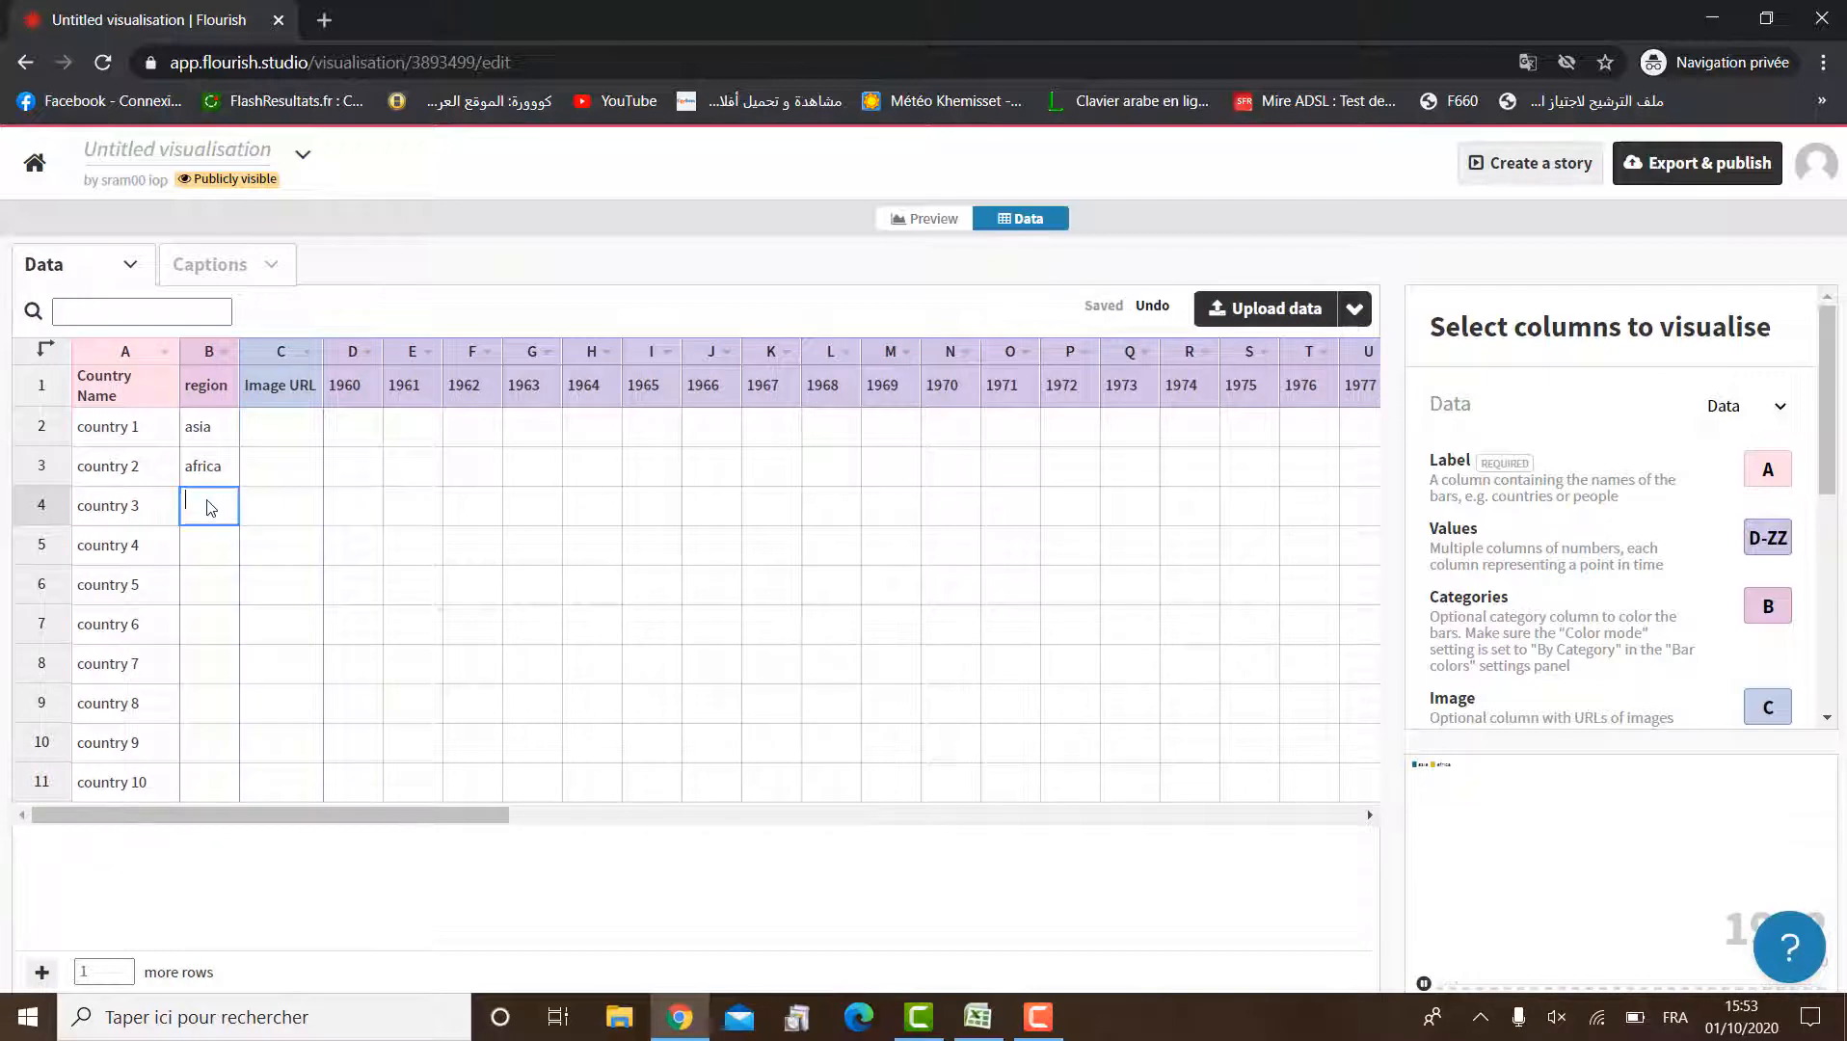
type("europe")
double_click(220, 560)
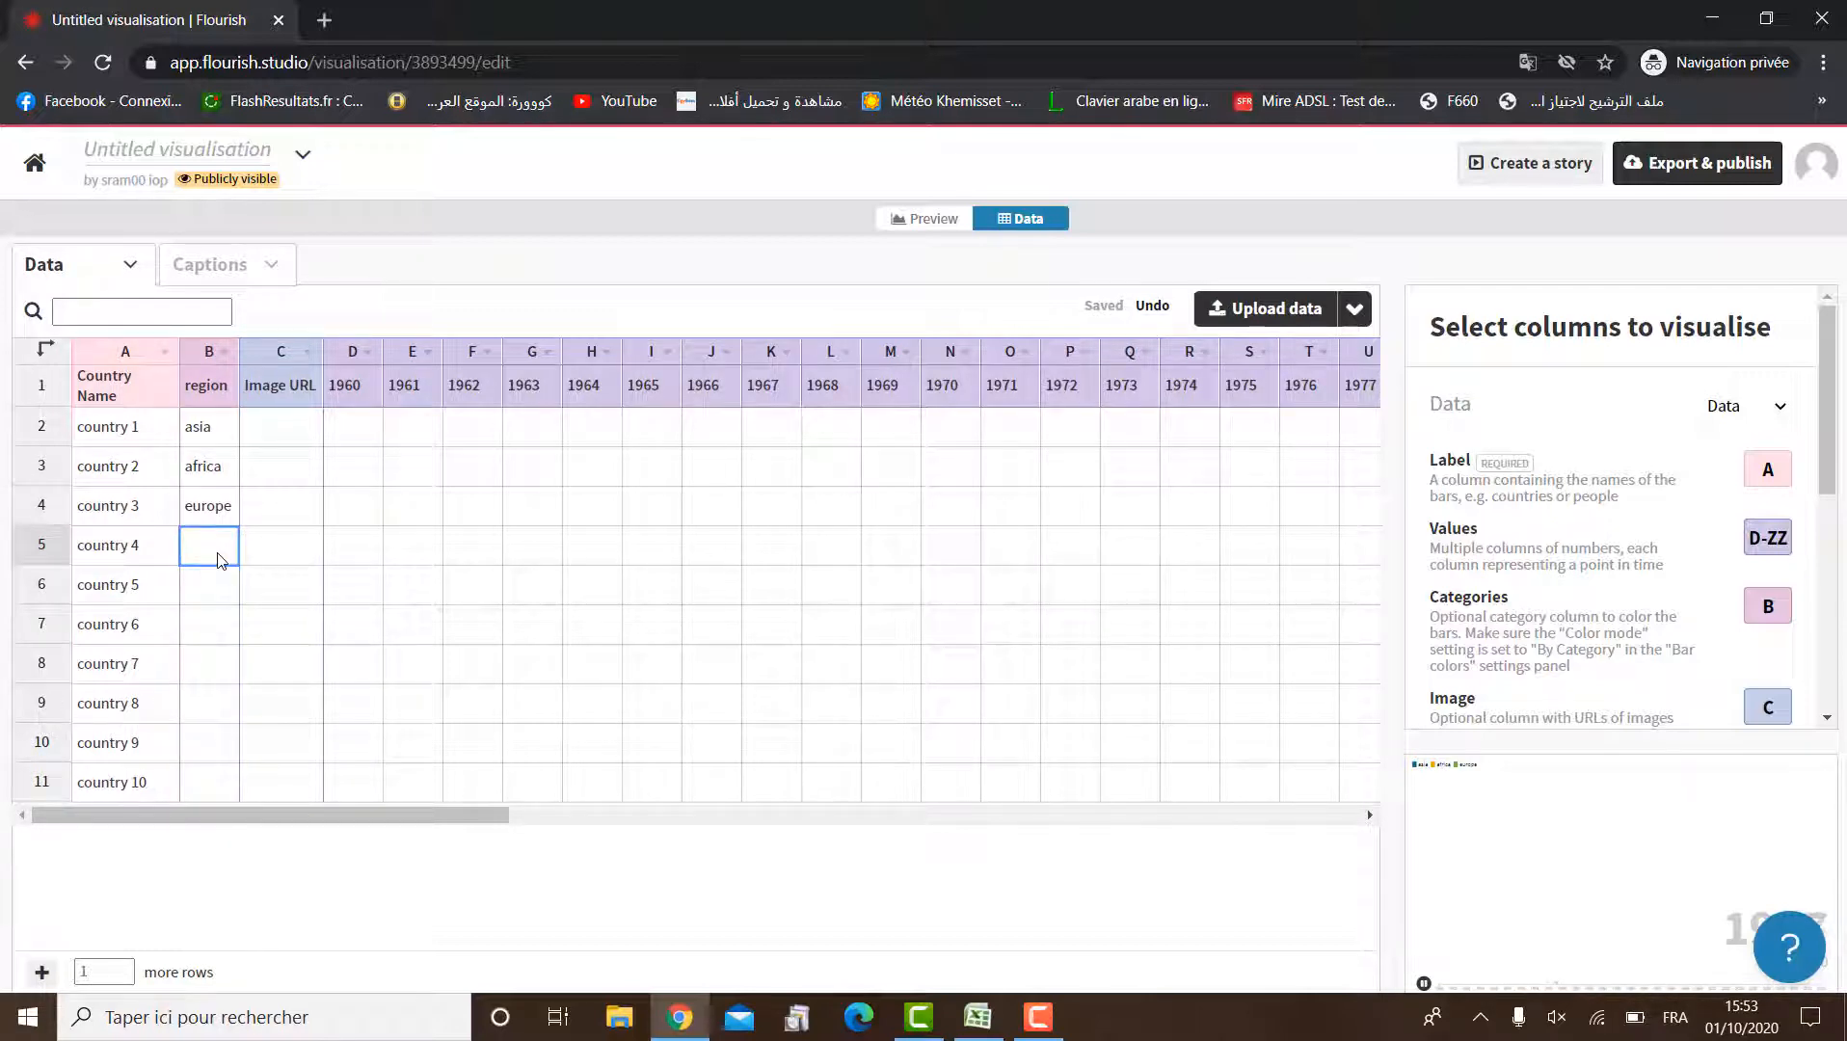
type("america")
Fill the region column for countries 5 to 7 with africa, x and y
left_click(205, 591)
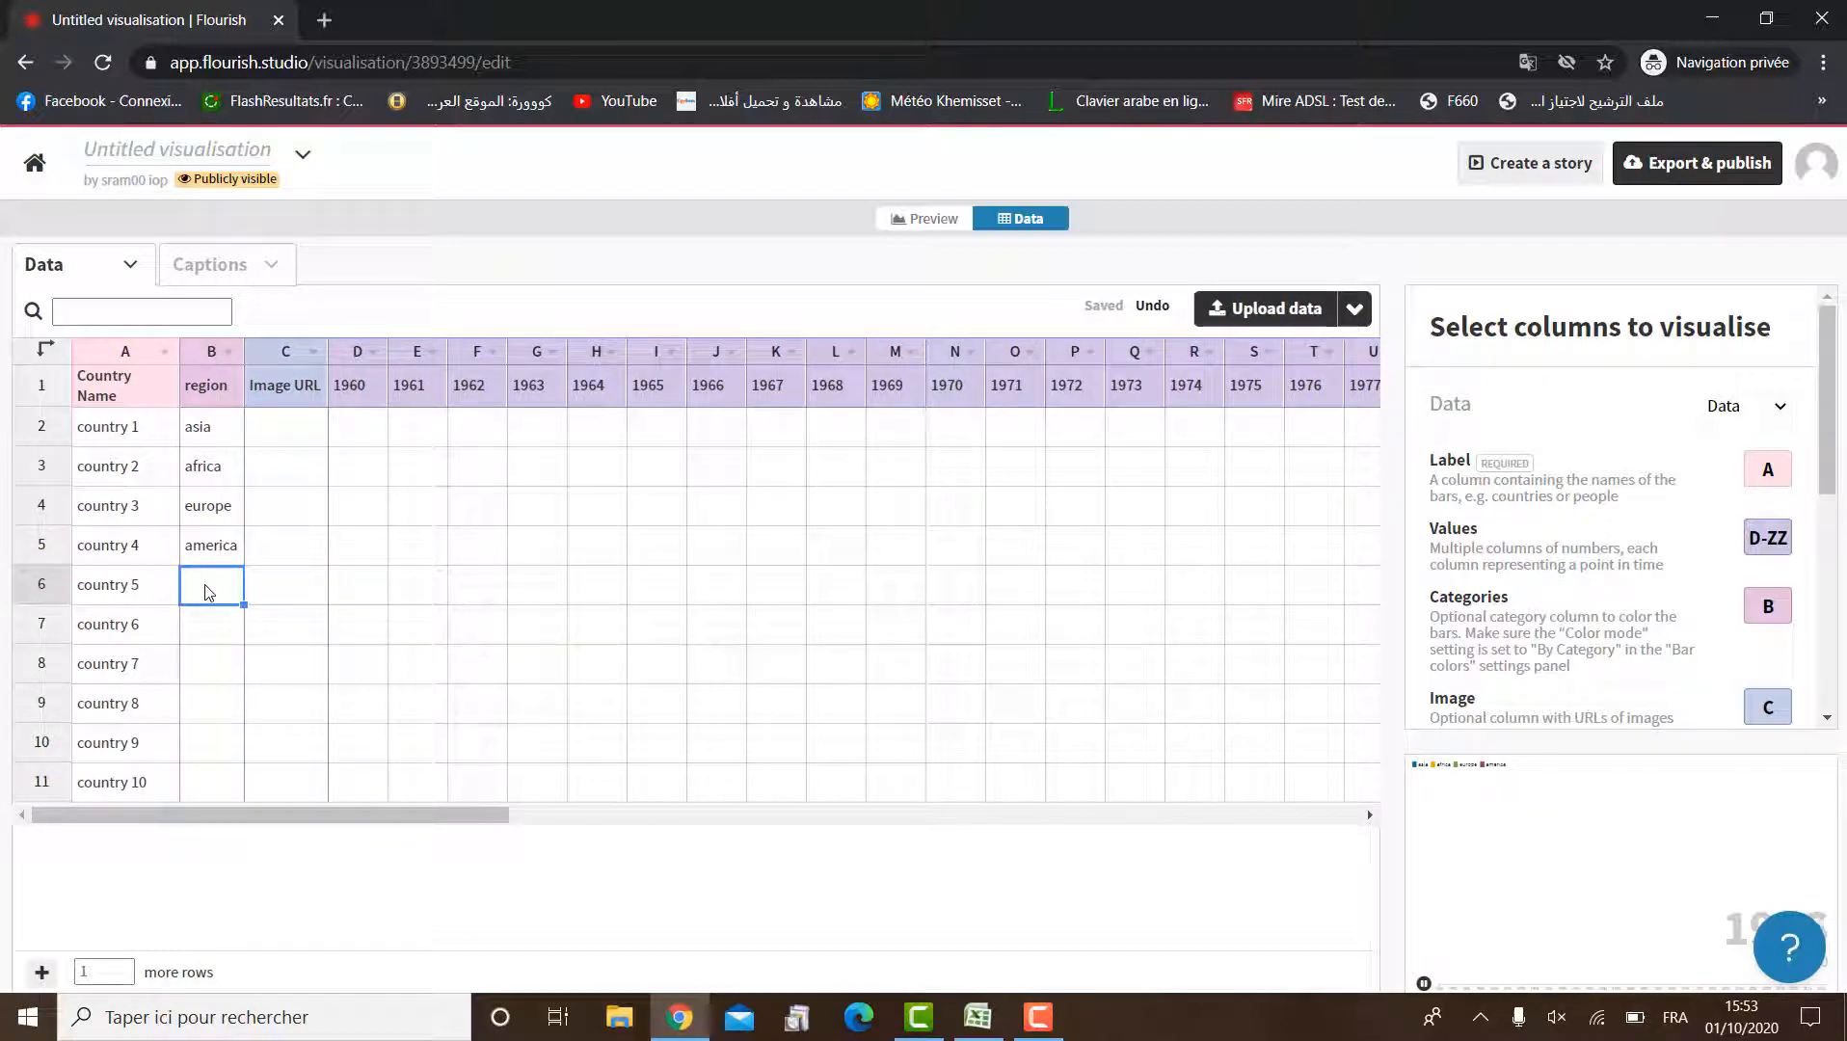
type("africa")
left_click(210, 625)
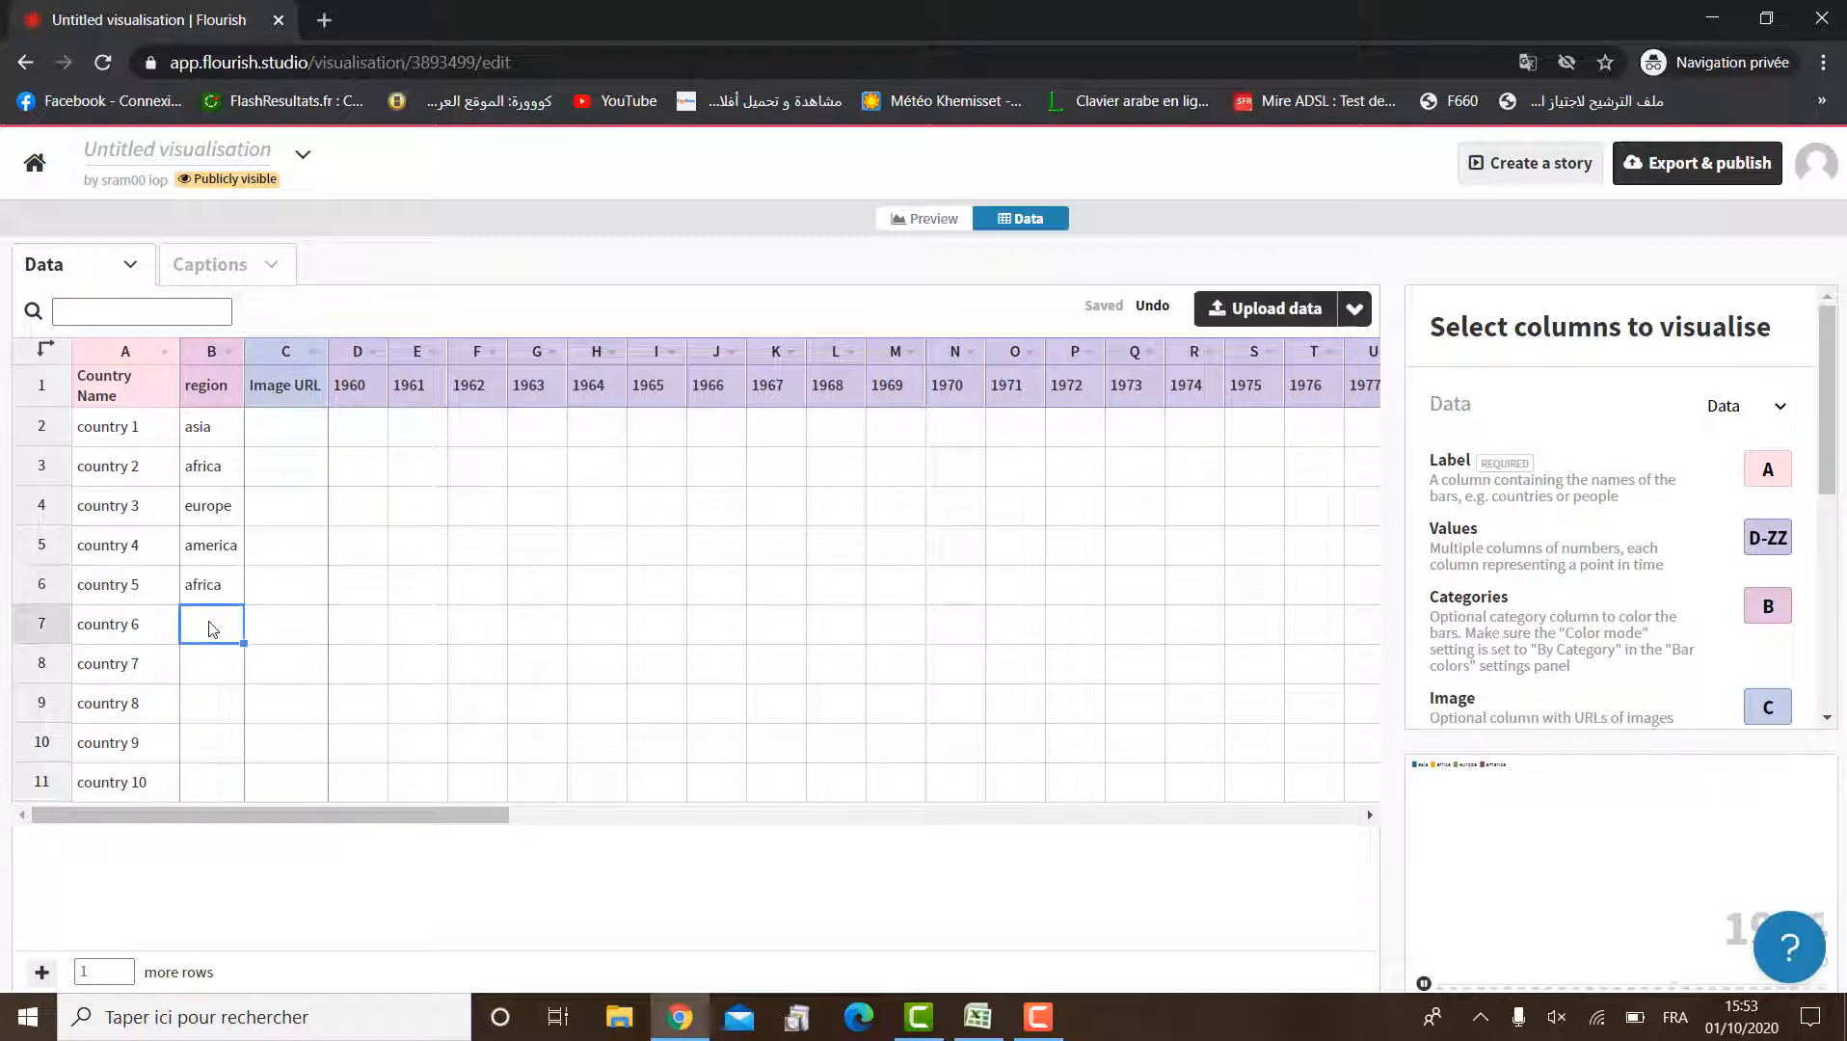
type("x")
left_click(207, 659)
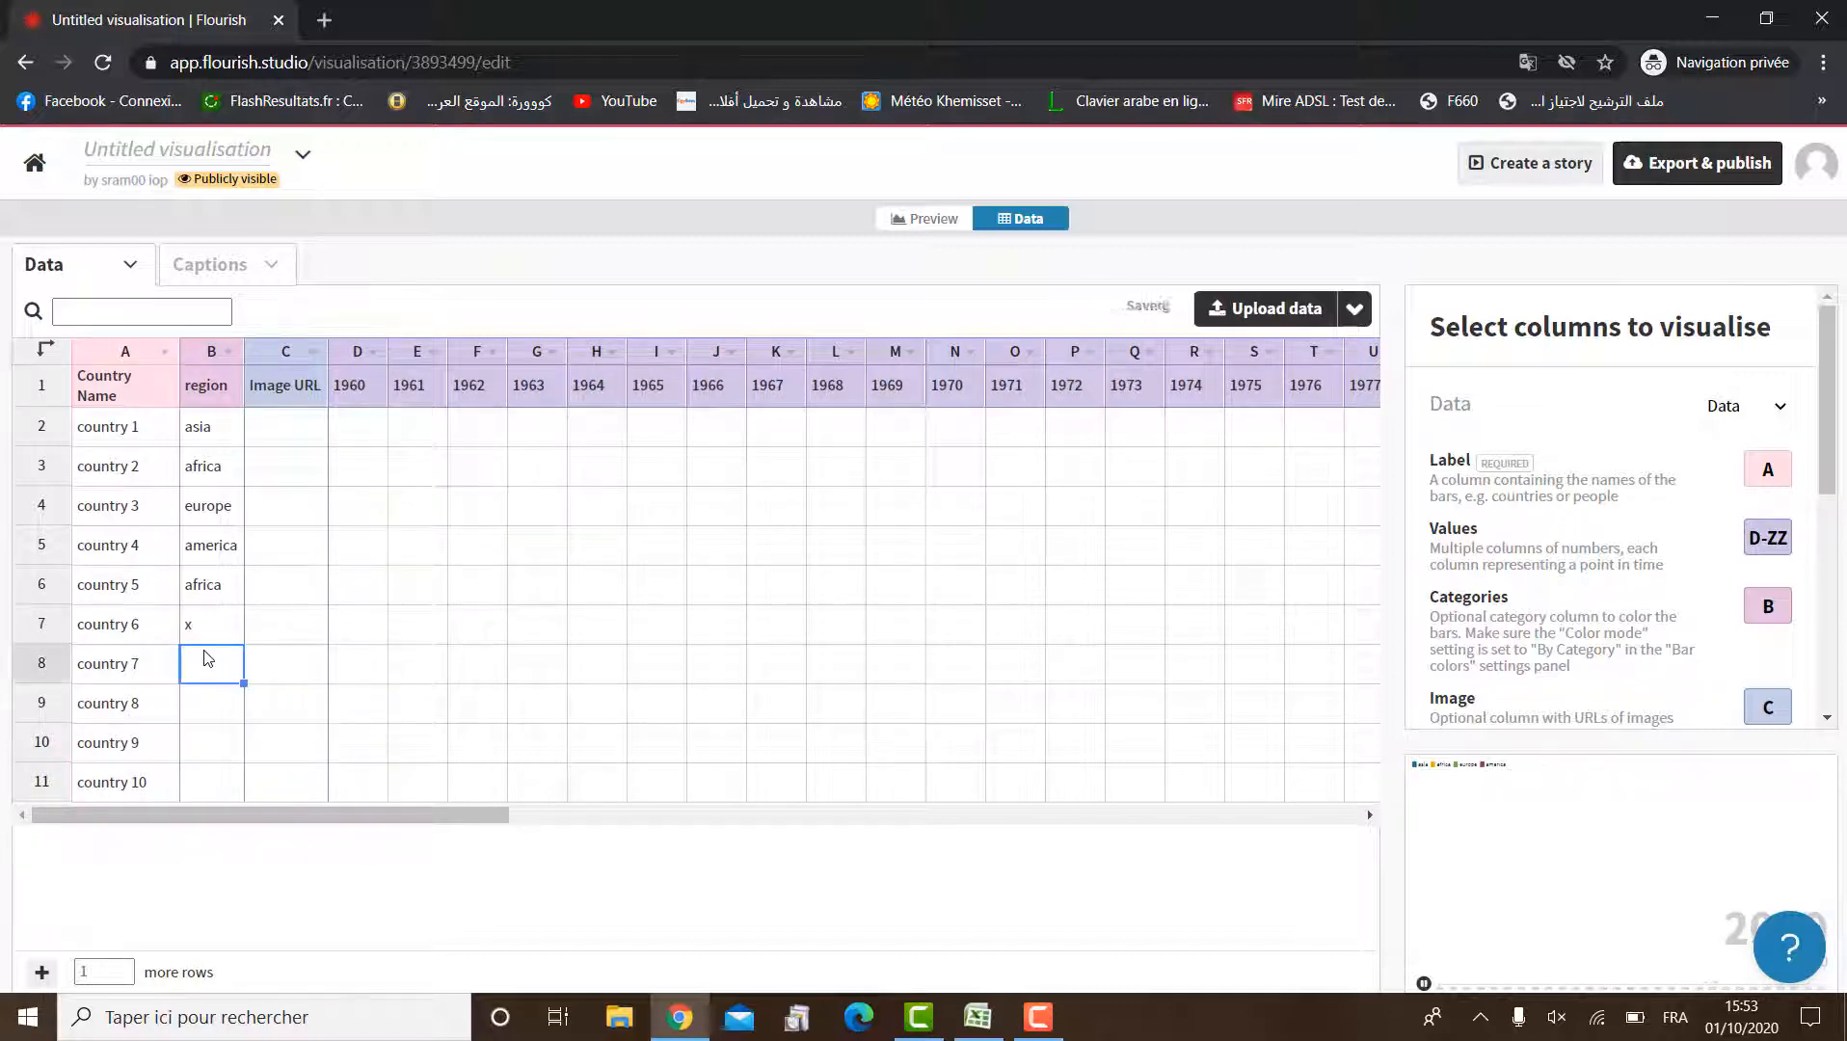
type("y")
Fill the region column for countries 8 to 10 with x, y and x
left_click(198, 702)
type("x")
left_click(199, 744)
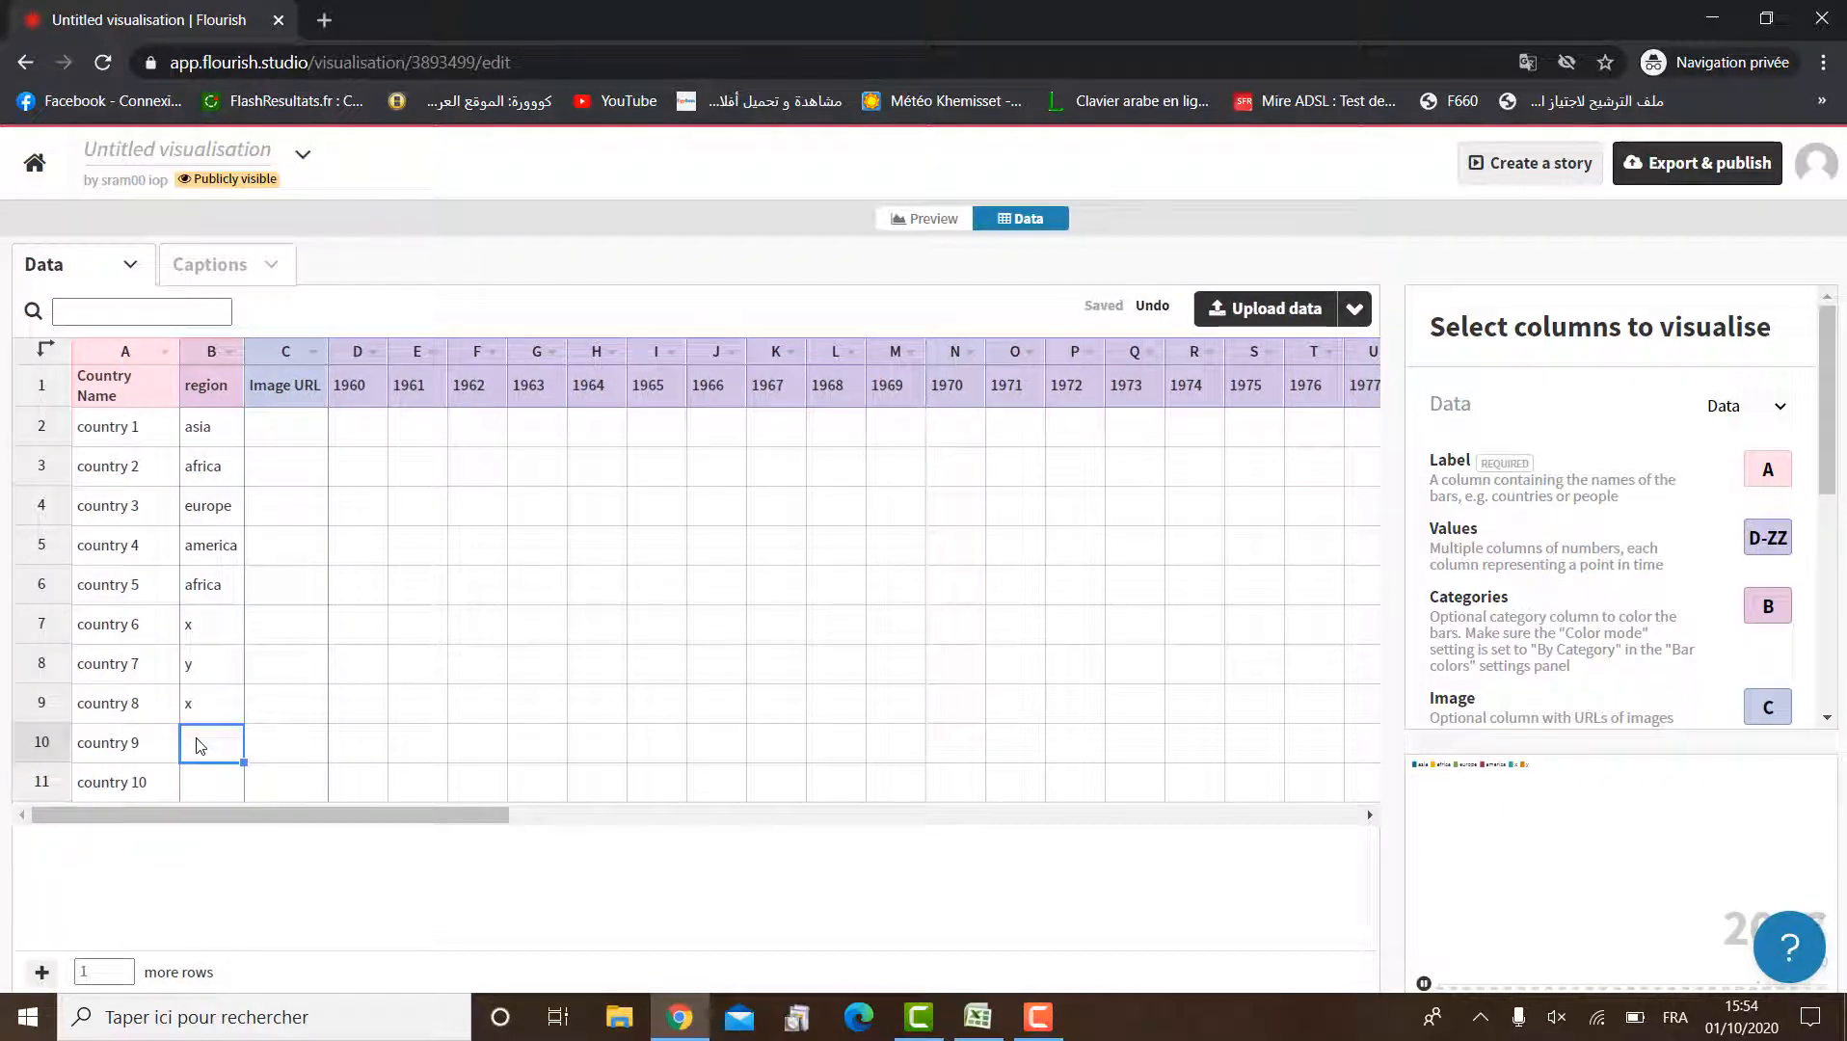
type("y")
left_click(199, 796)
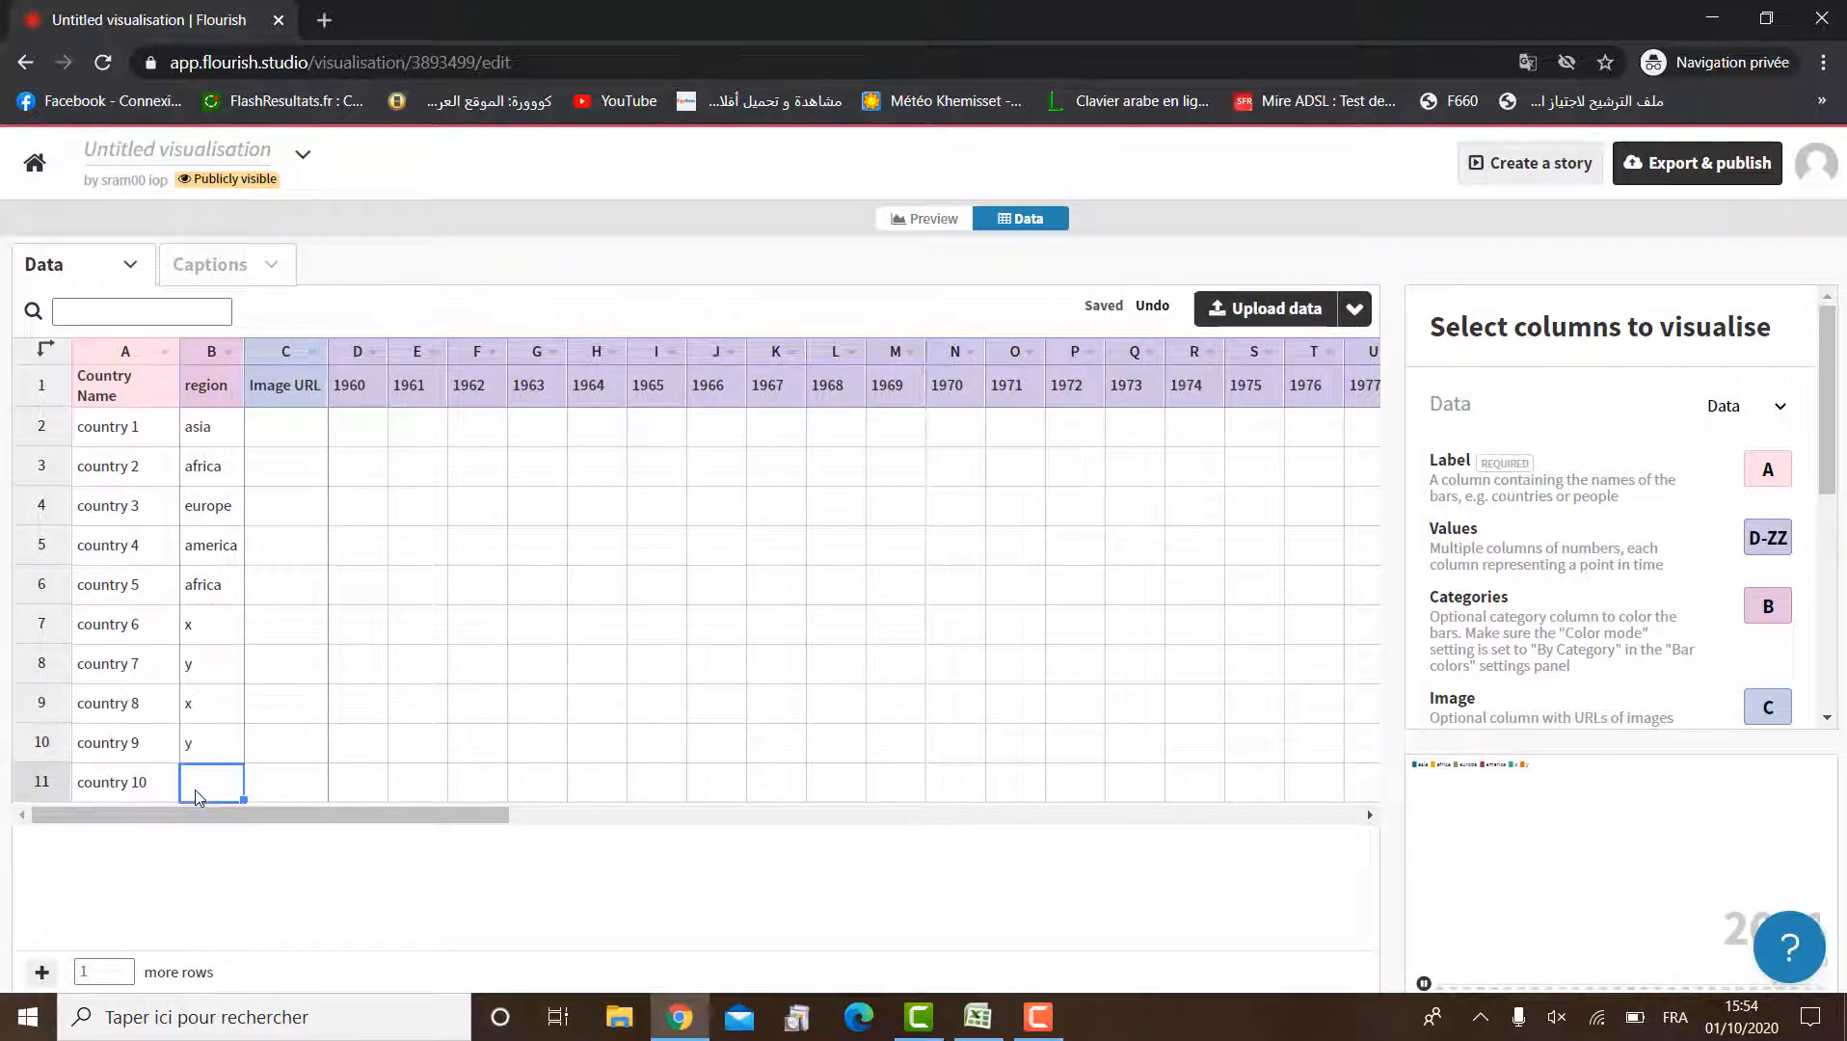
type("x")
left_click(219, 846)
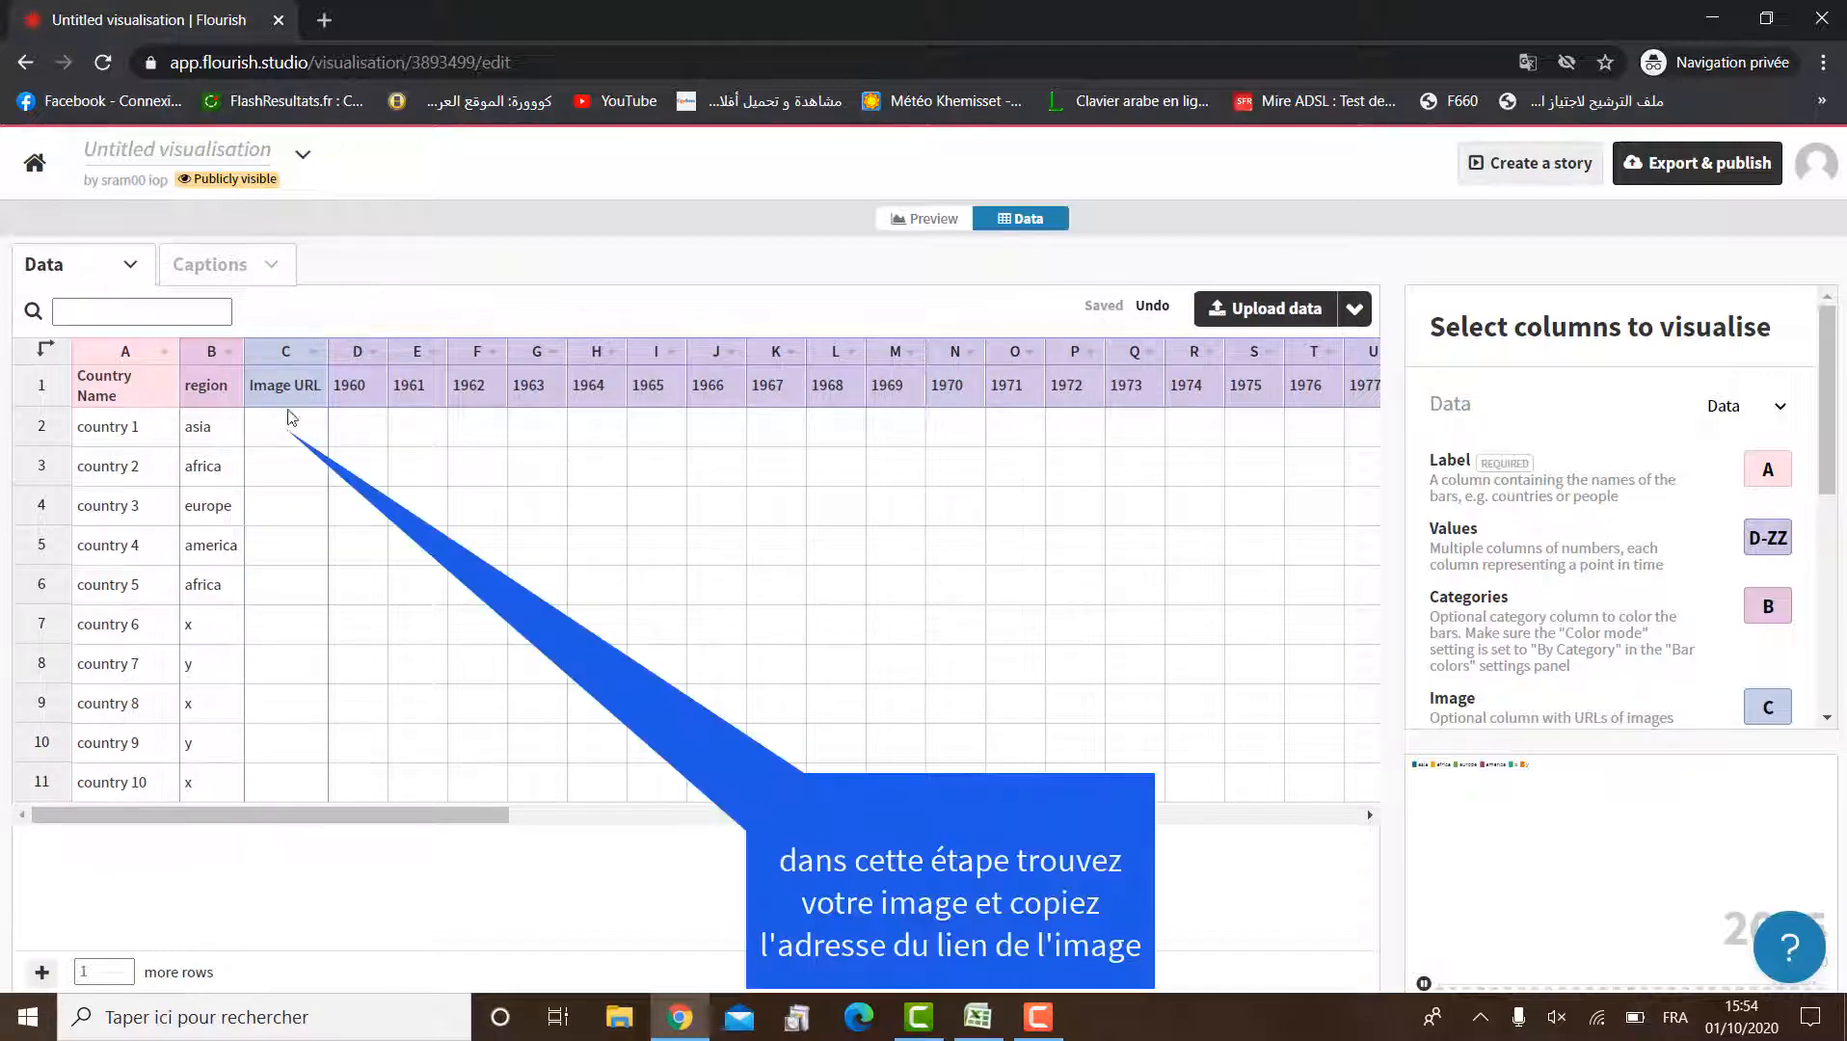
Search the web for "country flag" in a new browser tab and open the countryflags.com result
left_click(285, 426)
left_click(325, 21)
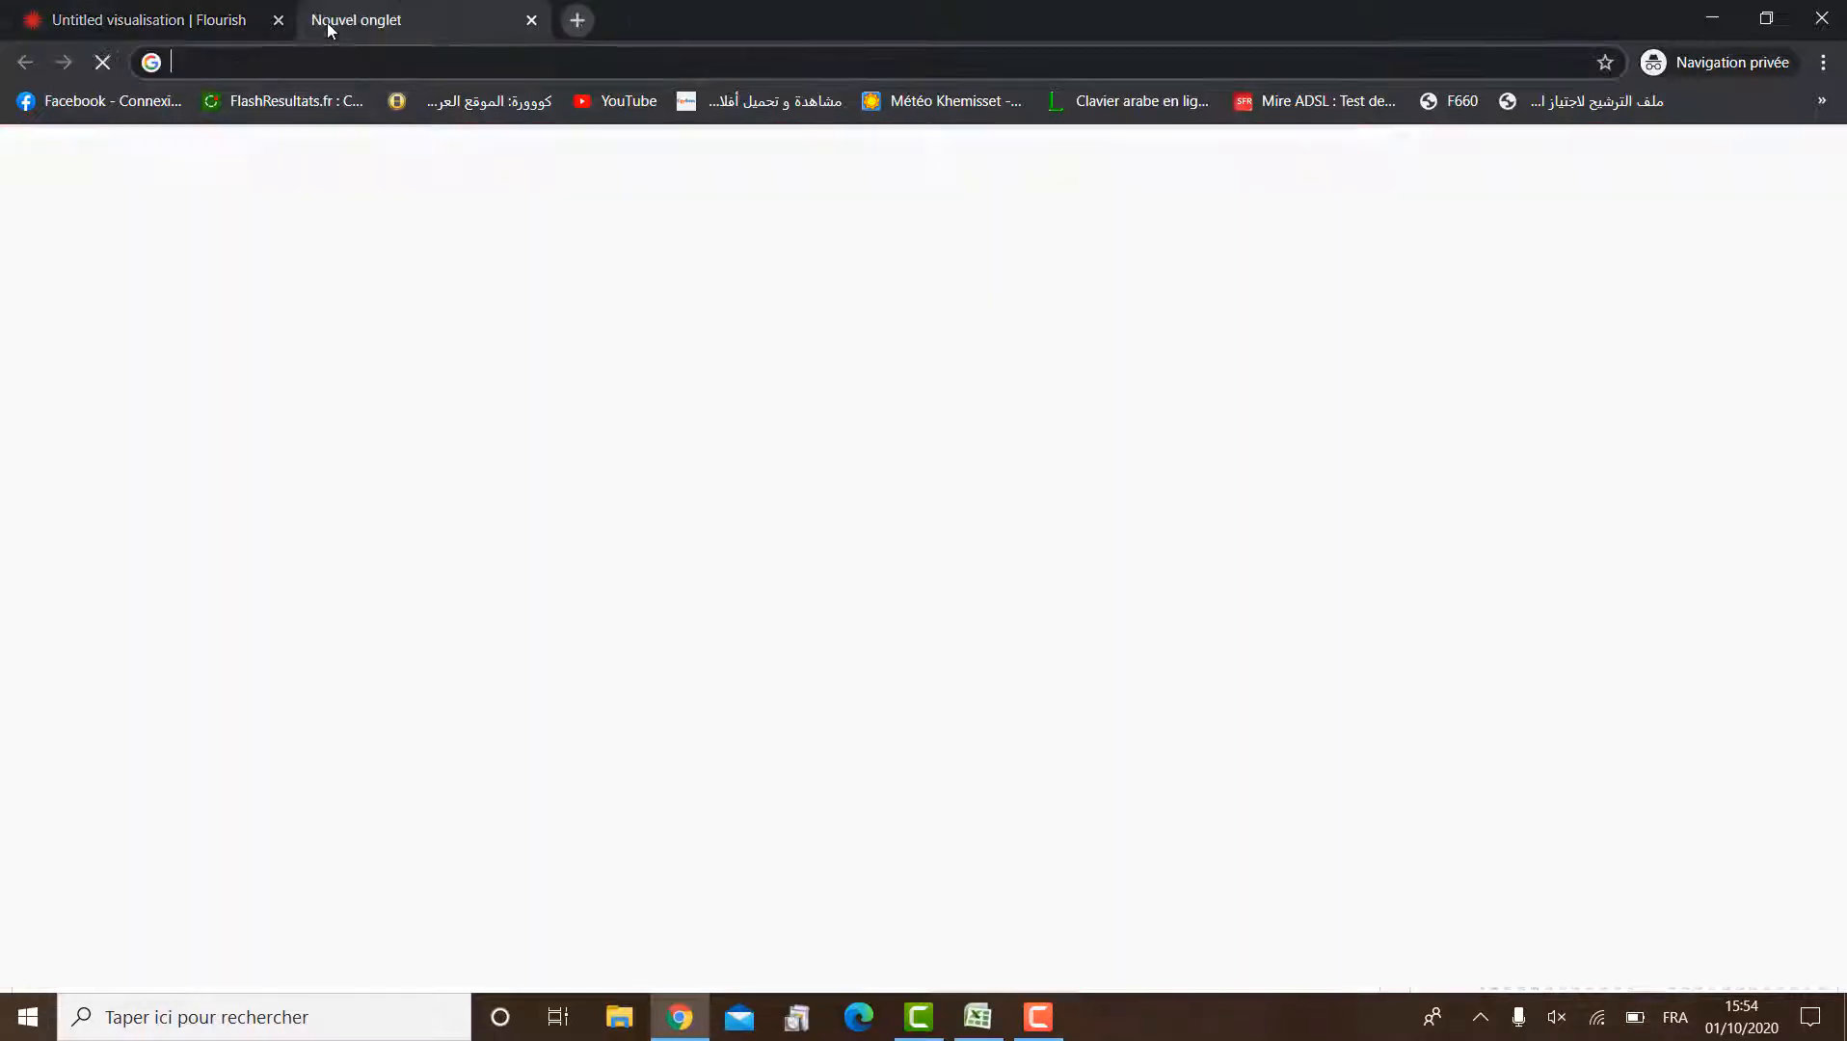
type("coun")
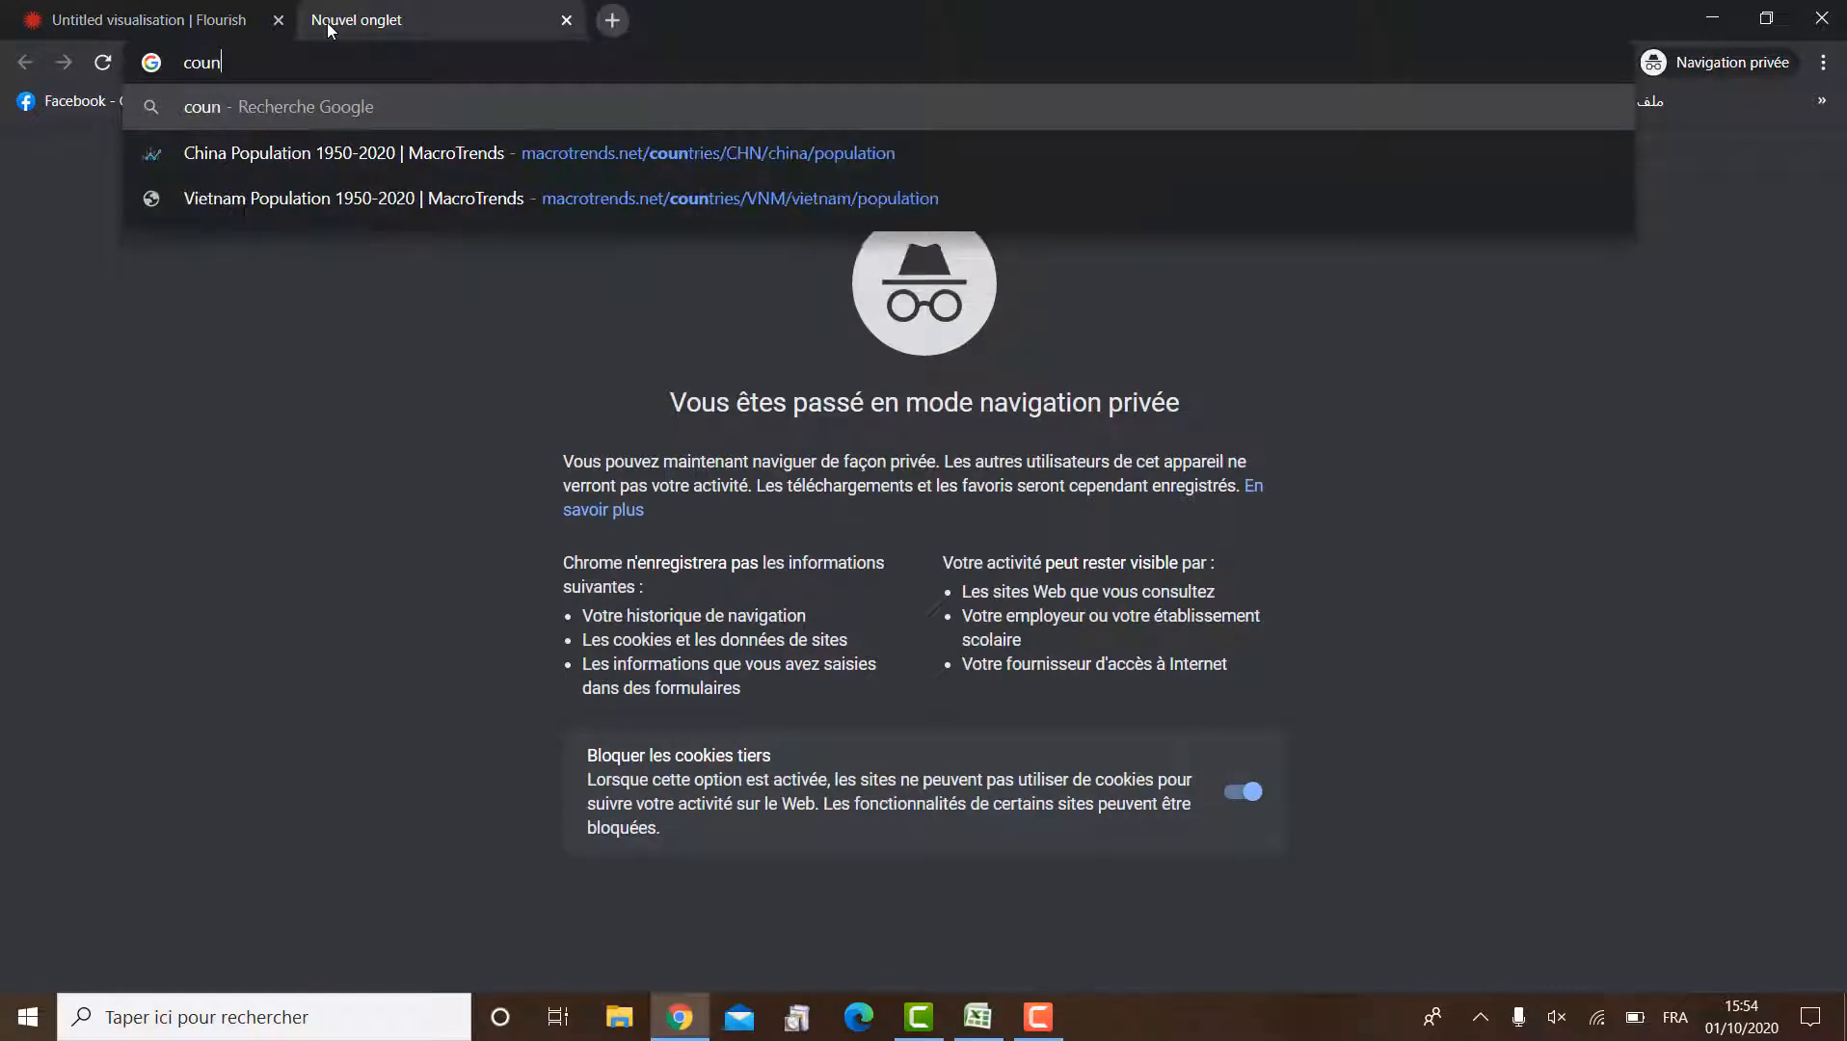
type("try flag")
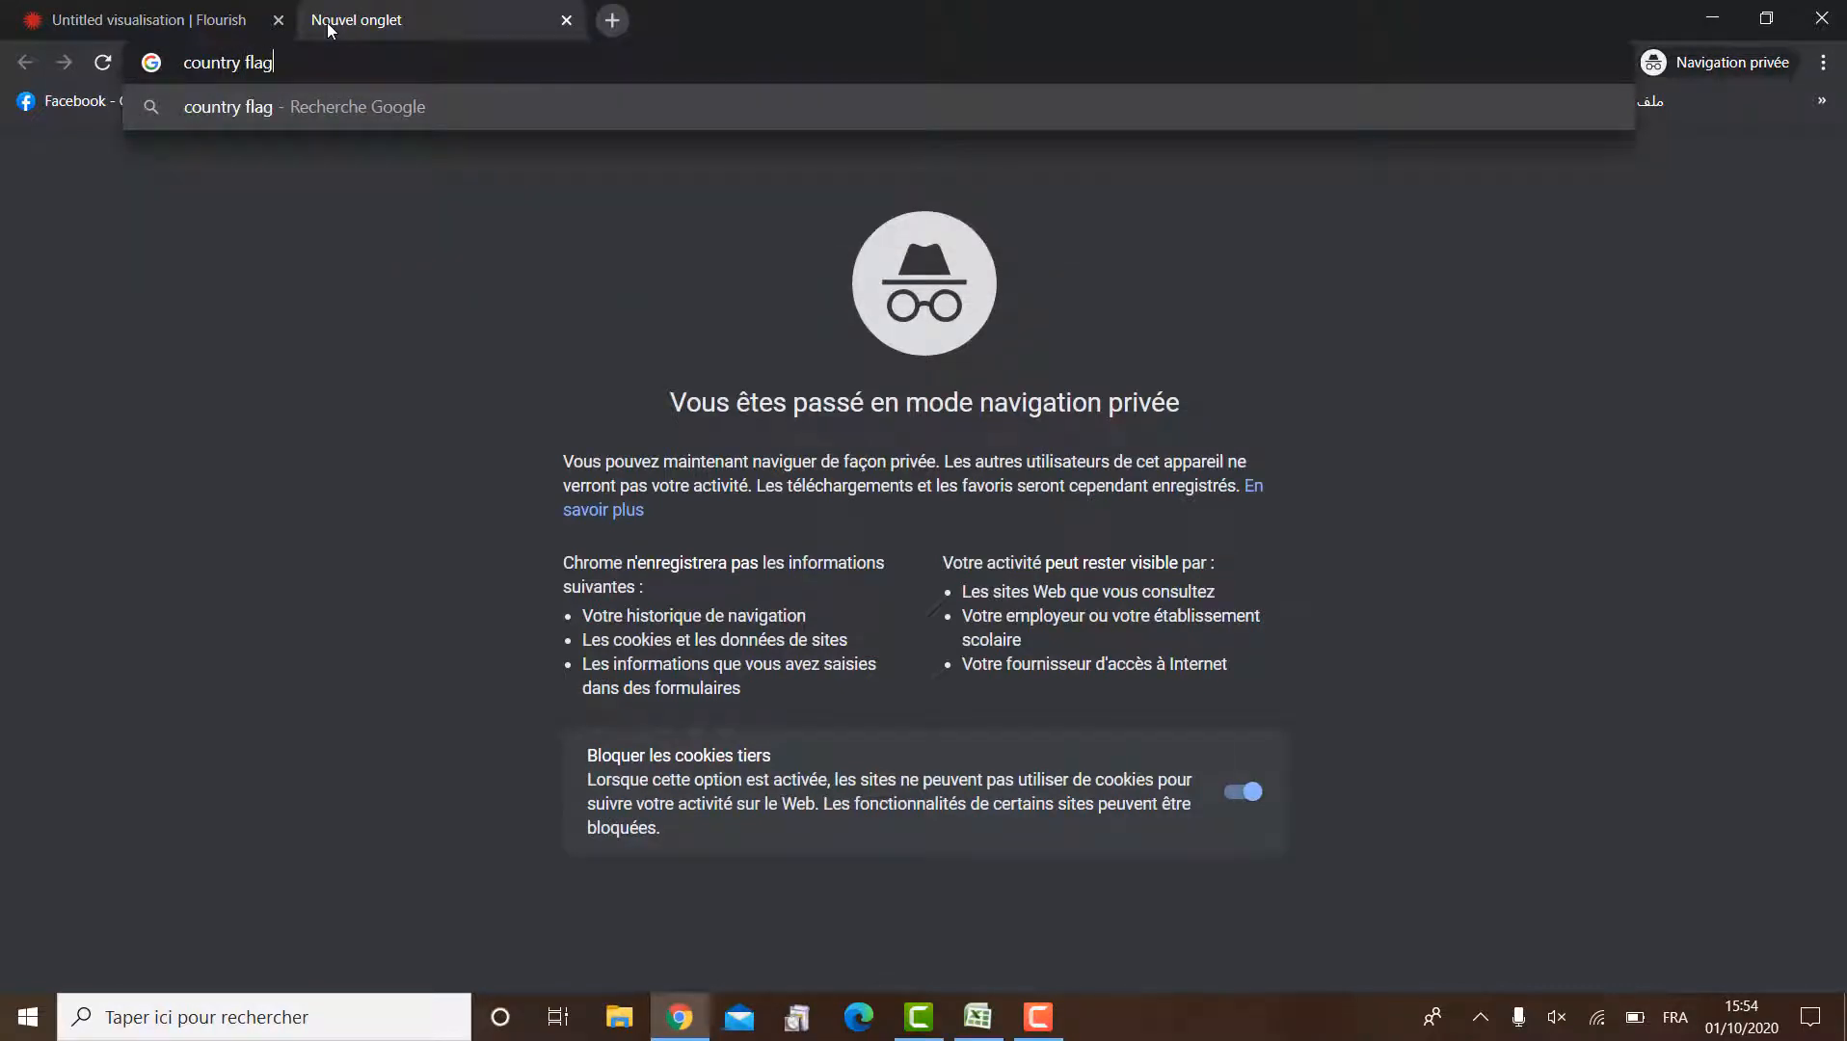
key("Return")
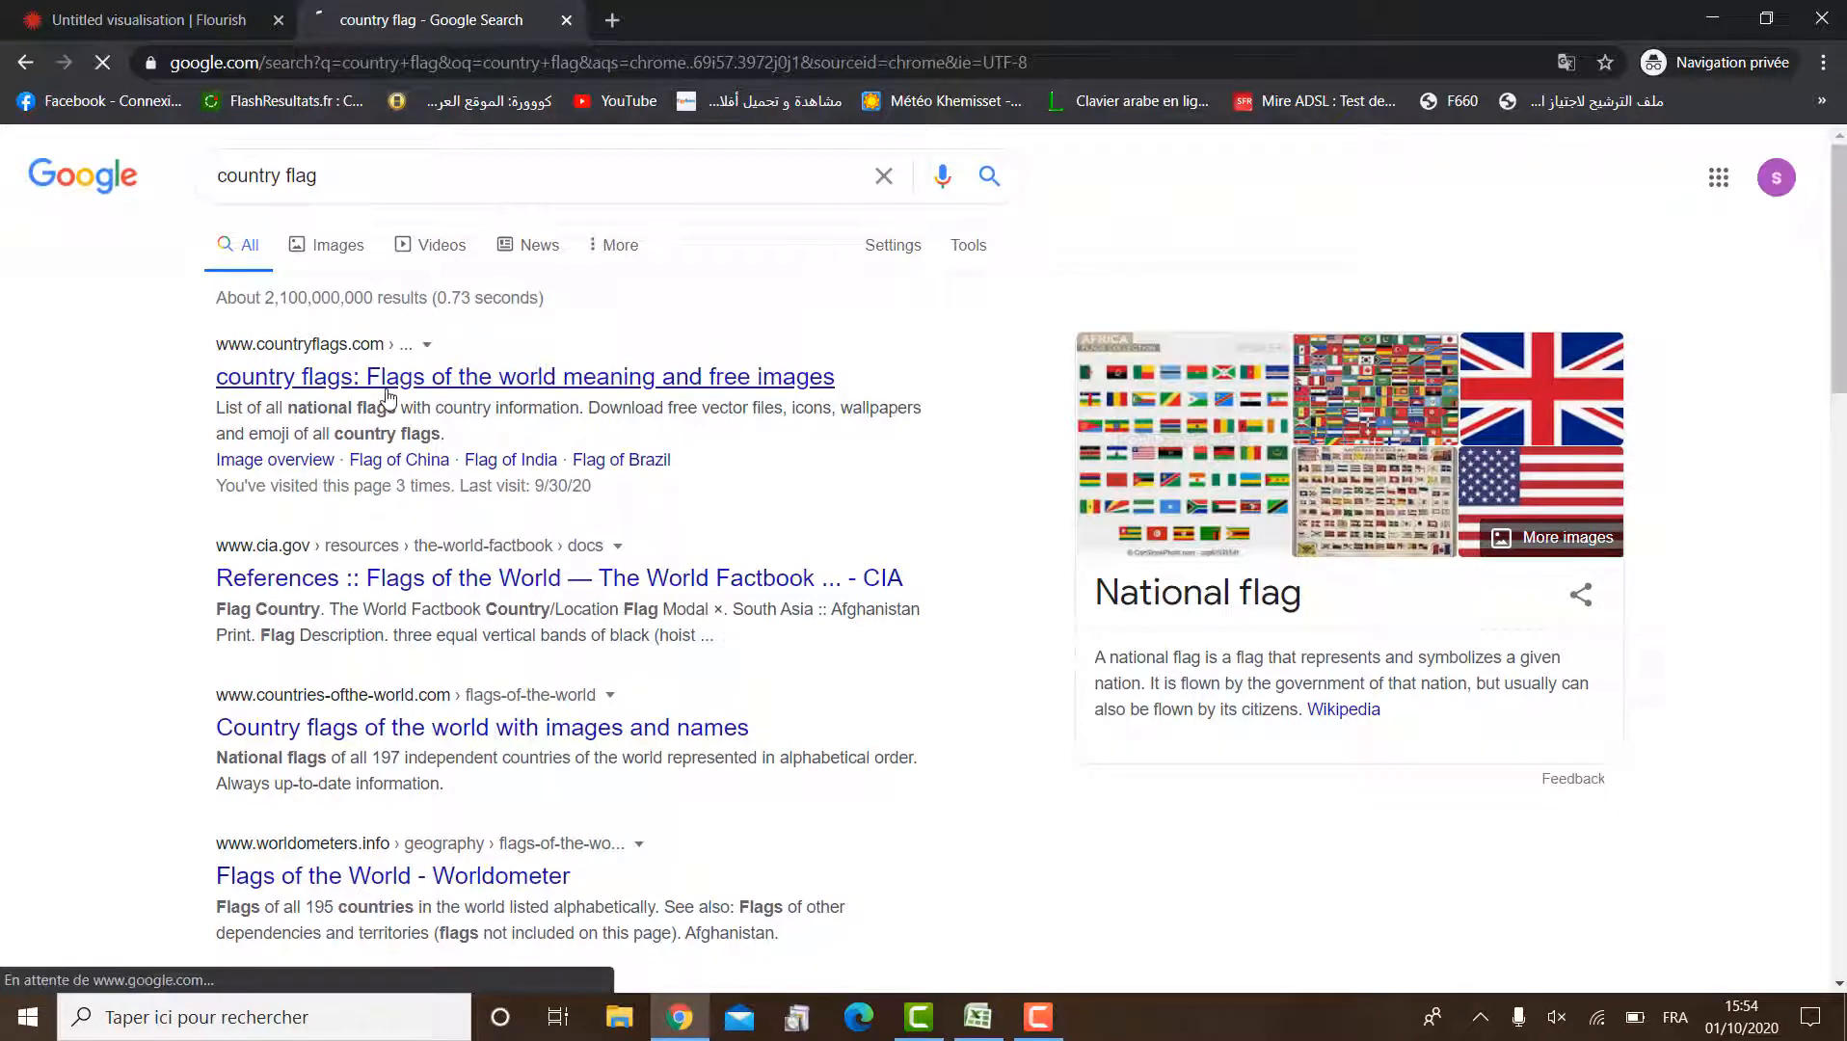
left_click(385, 377)
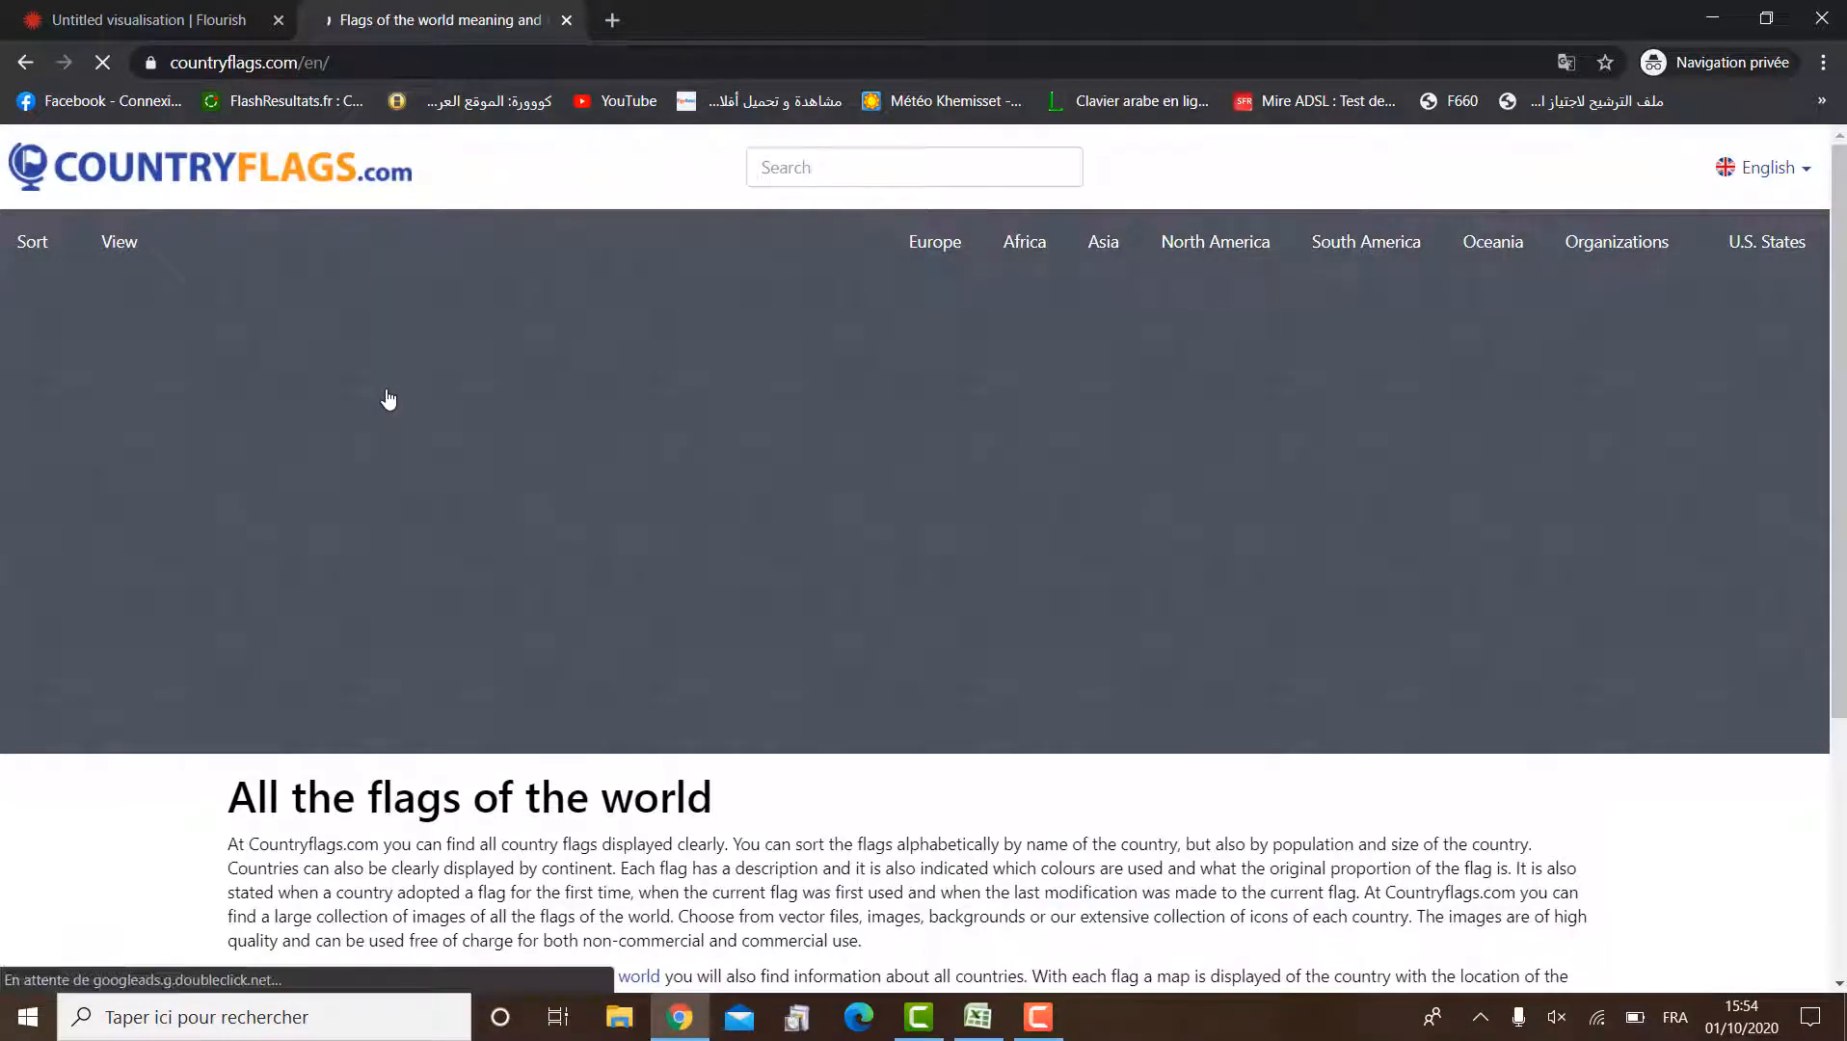
Browse the flag gallery, open the Flag of India page and copy the address of its flag image
scroll(389, 399, "down", 6)
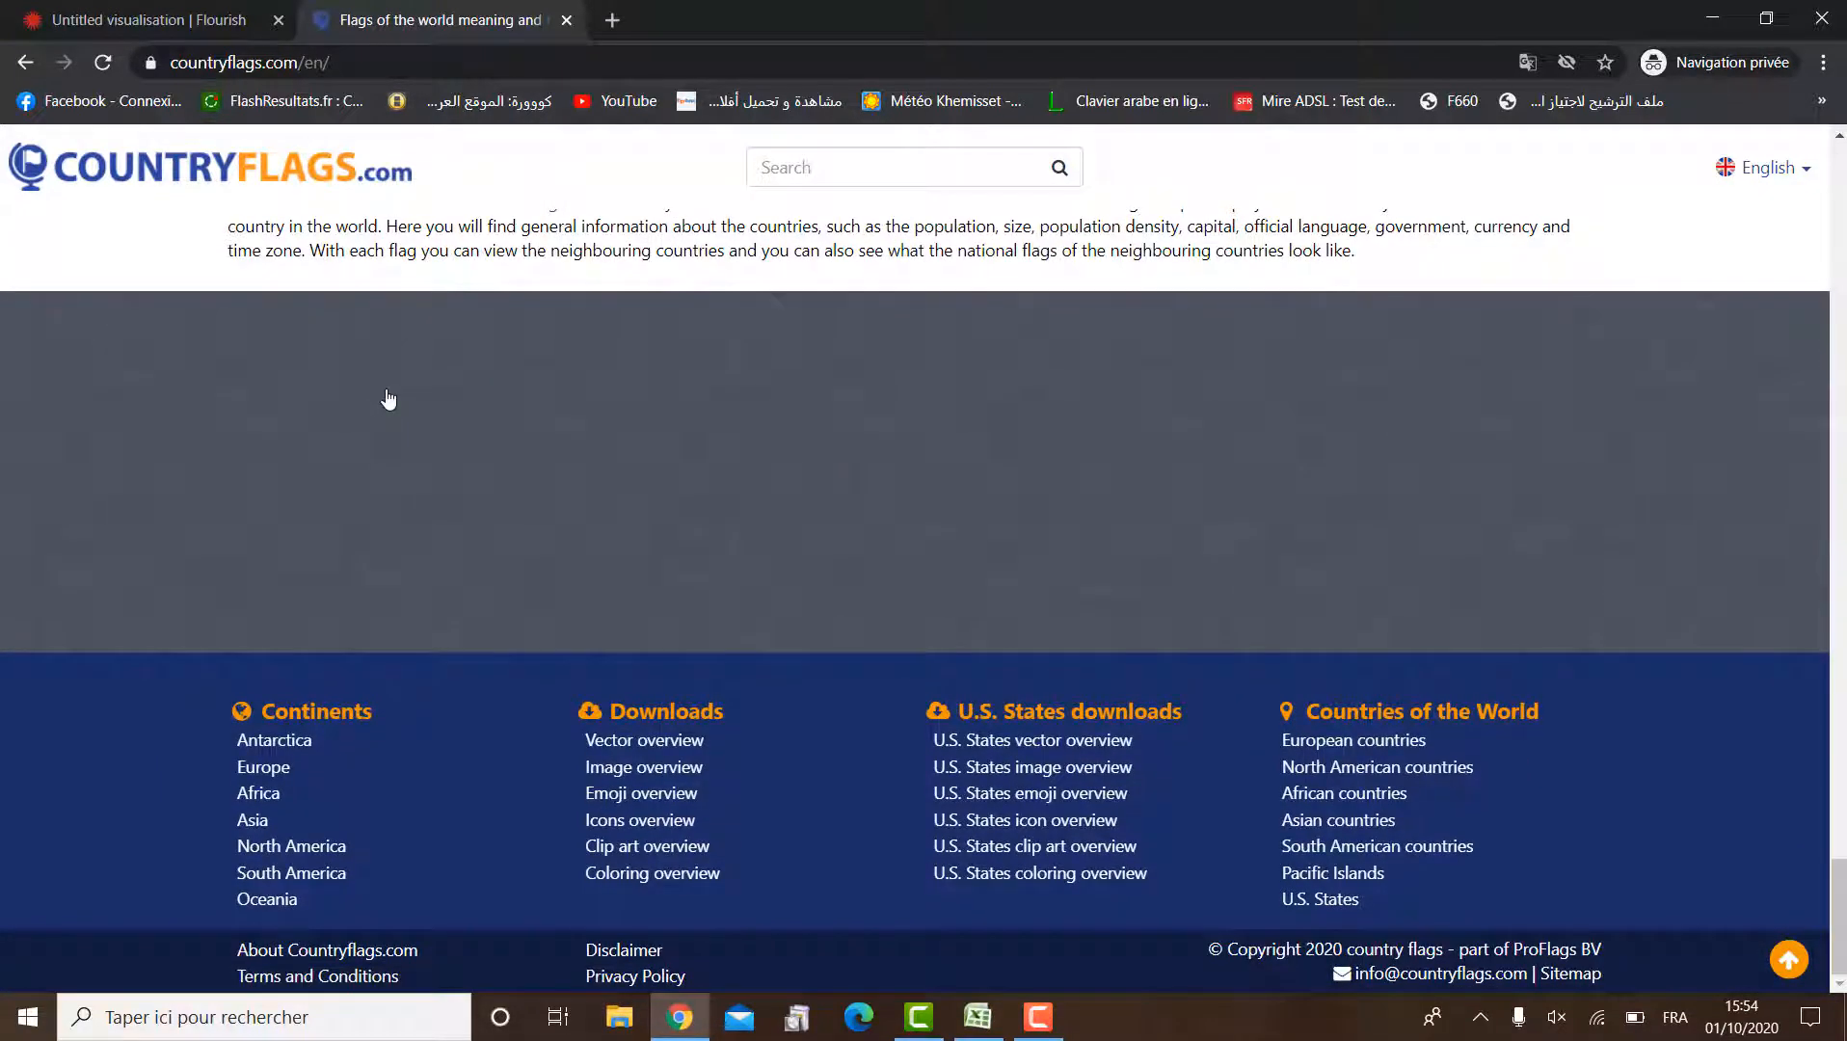
scroll(388, 399, "up", 6)
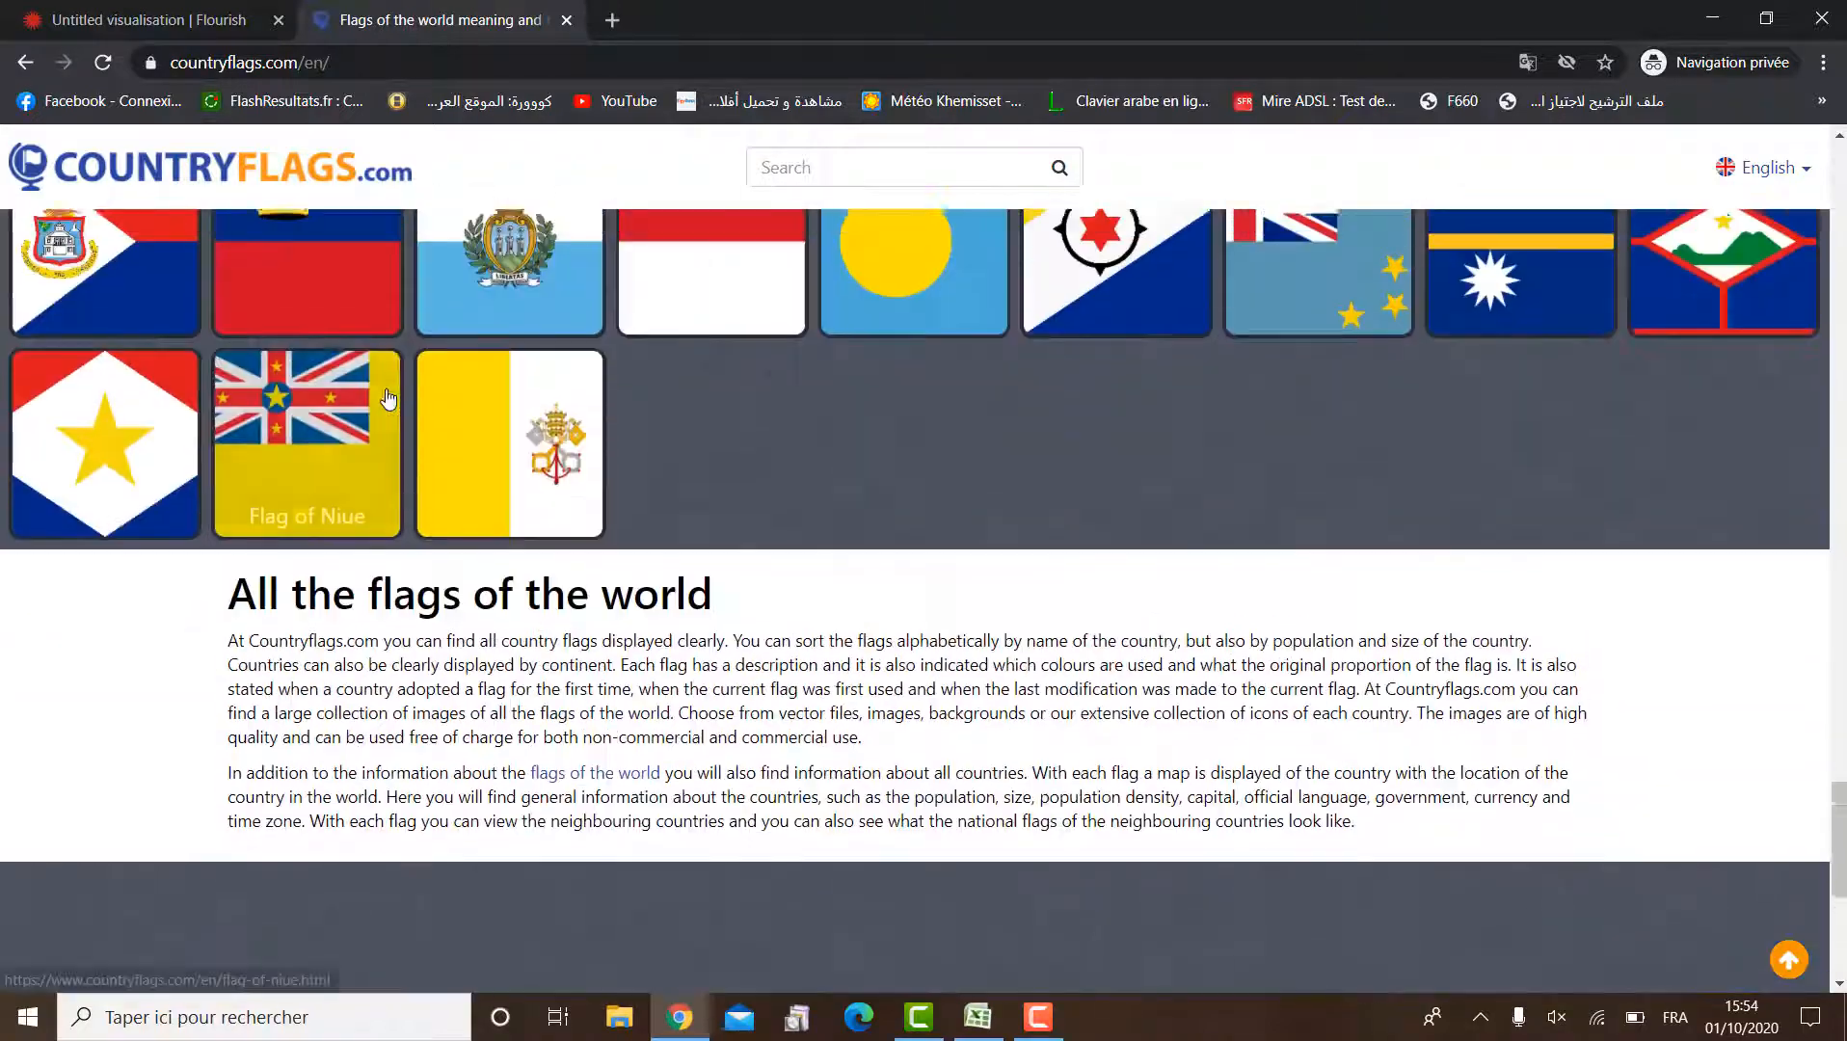
scroll(389, 399, "up", 10)
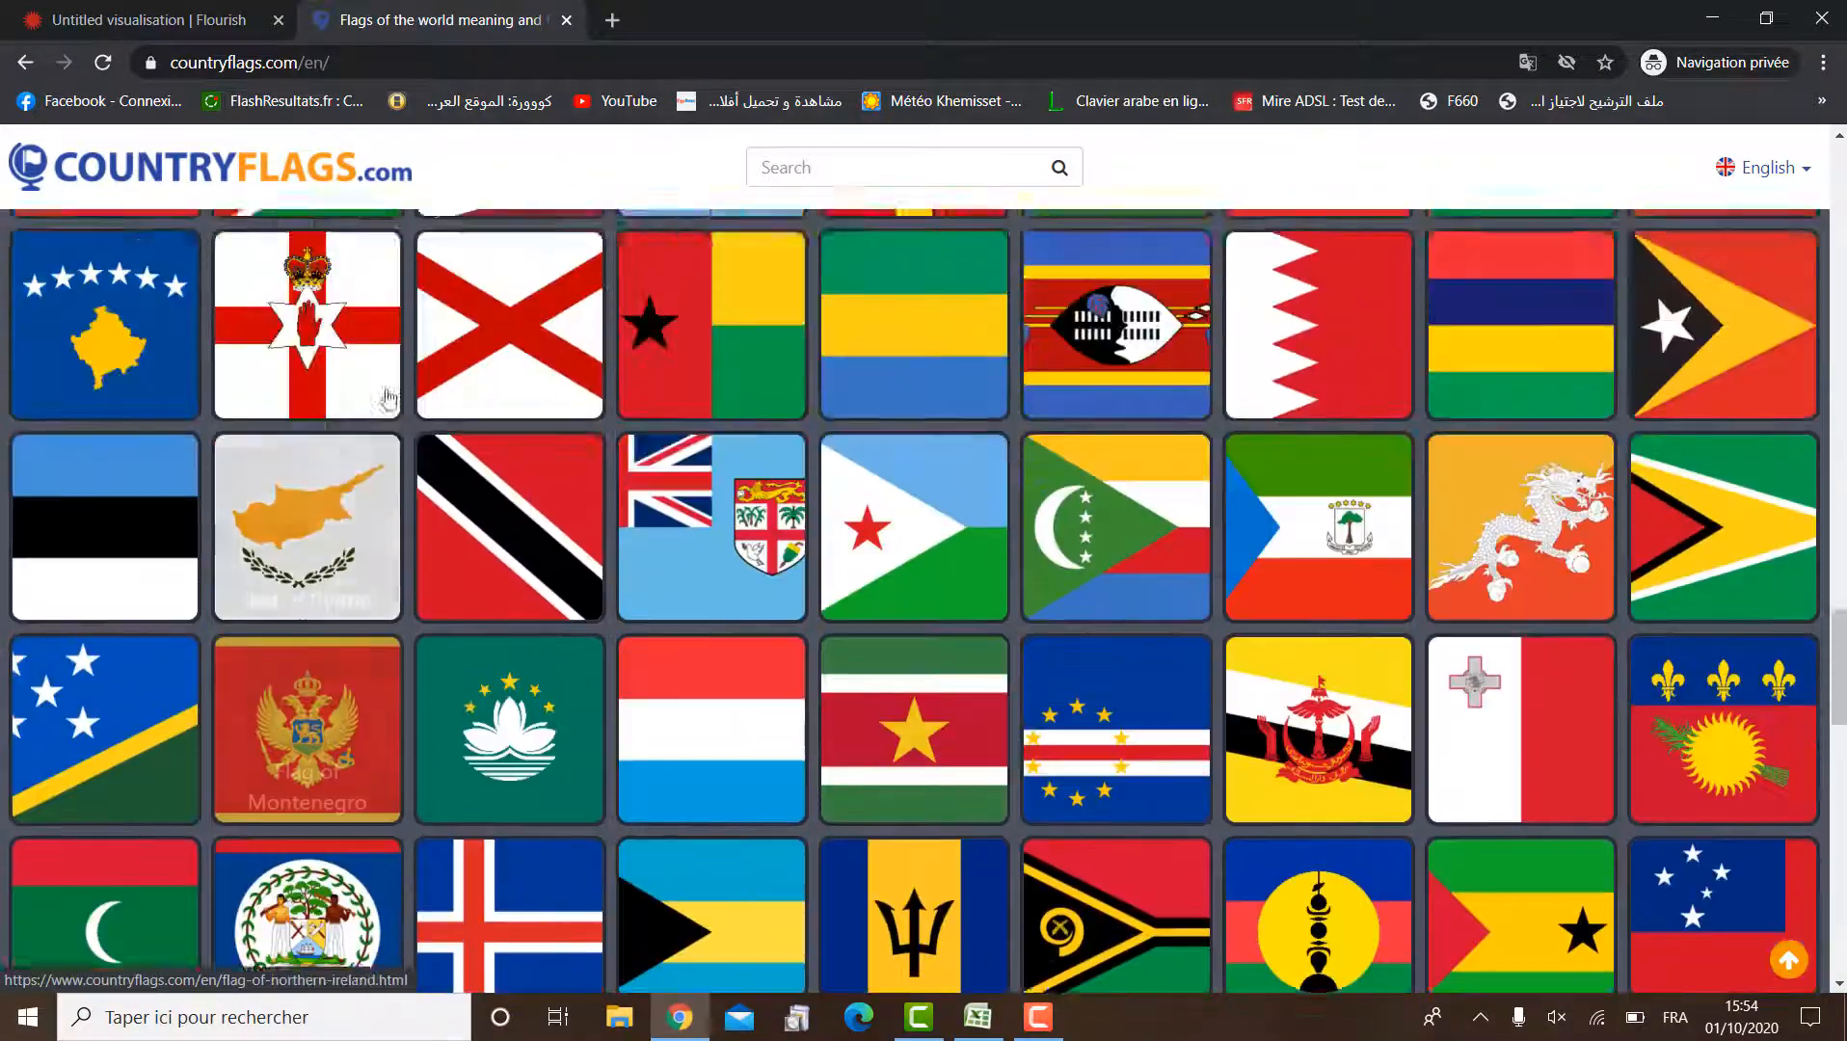
scroll(389, 399, "up", 15)
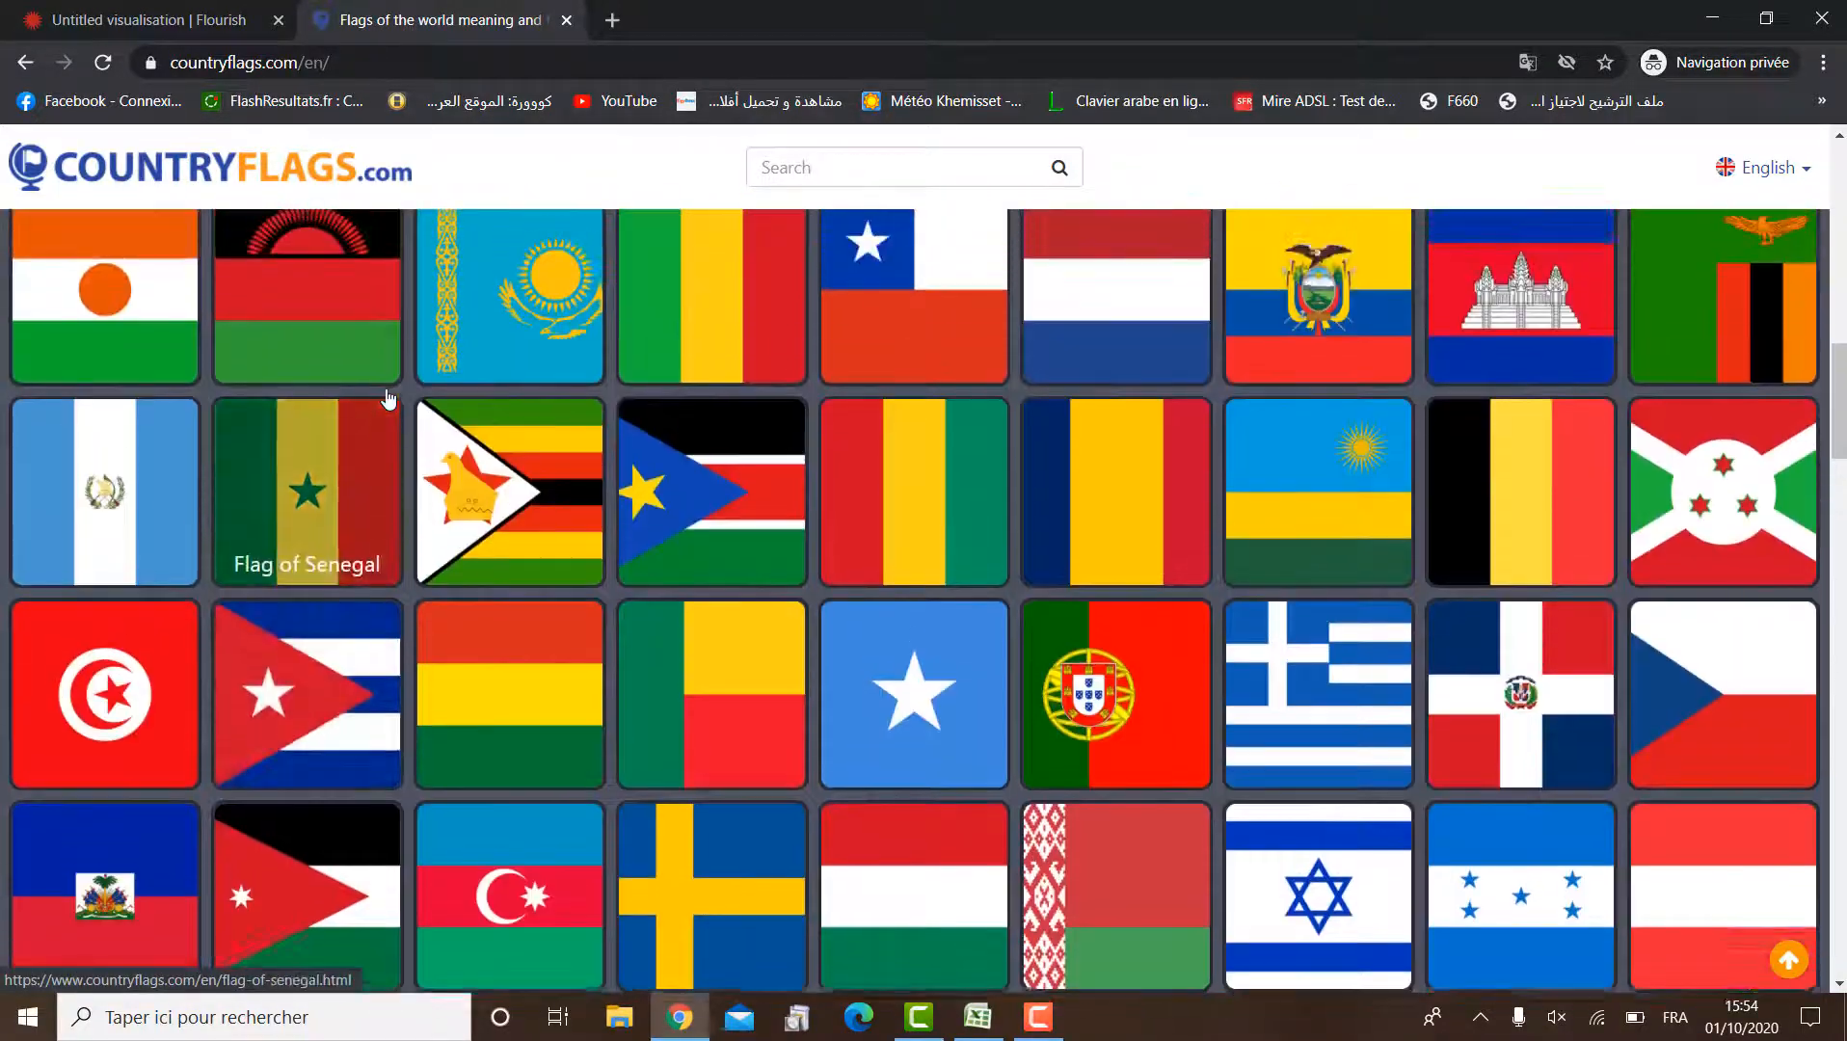
scroll(389, 399, "up", 10)
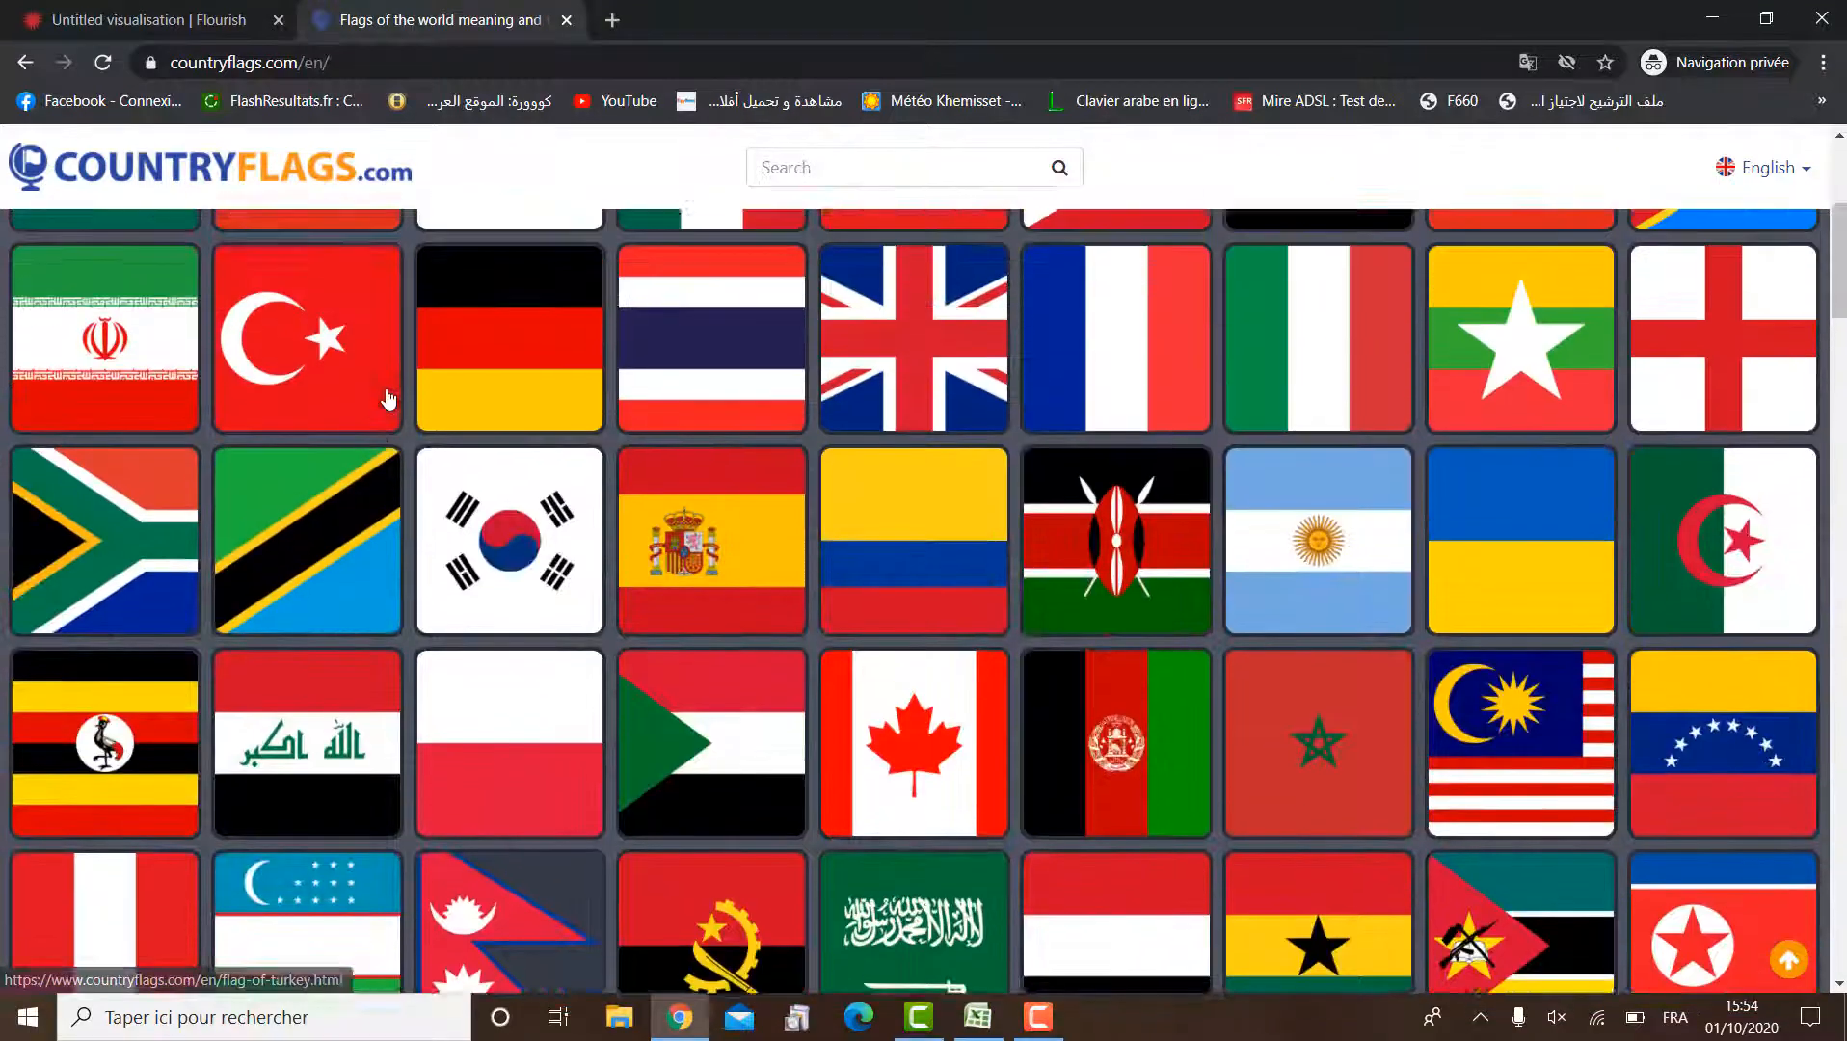
scroll(389, 399, "up", 3)
scroll(388, 398, "up", 2)
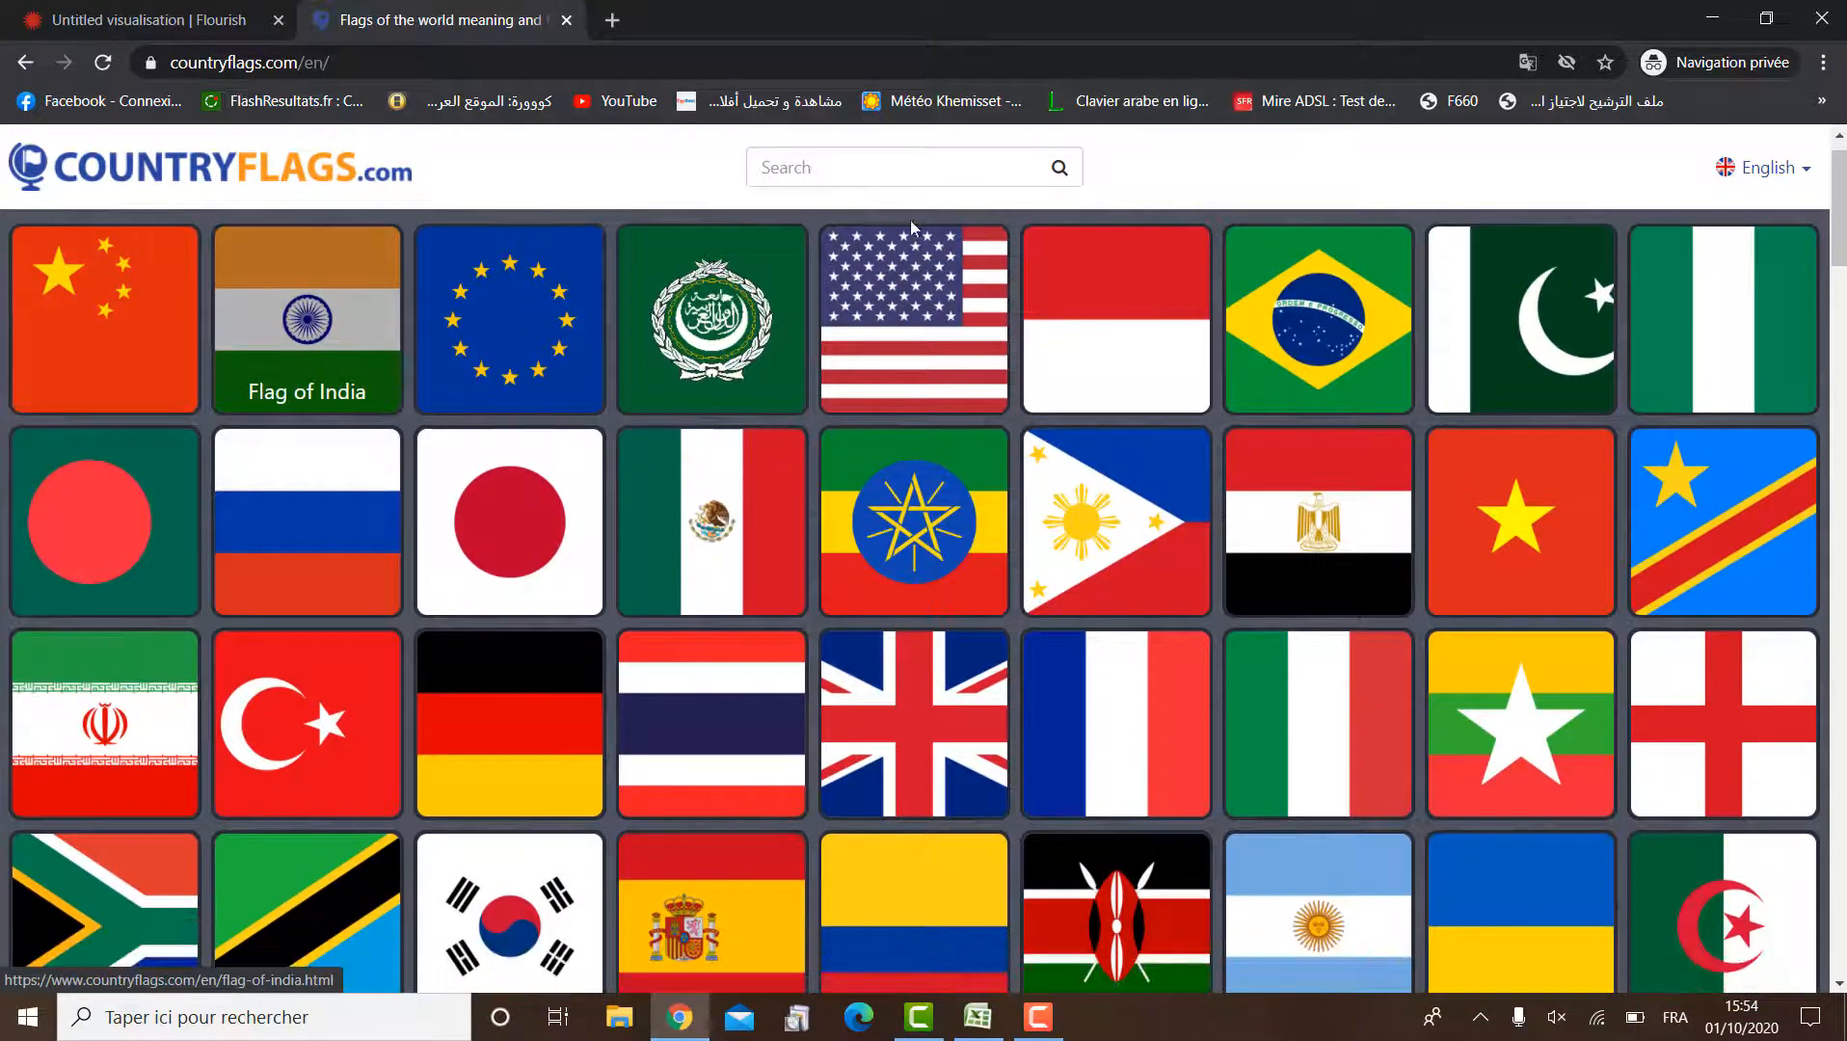
left_click(319, 368)
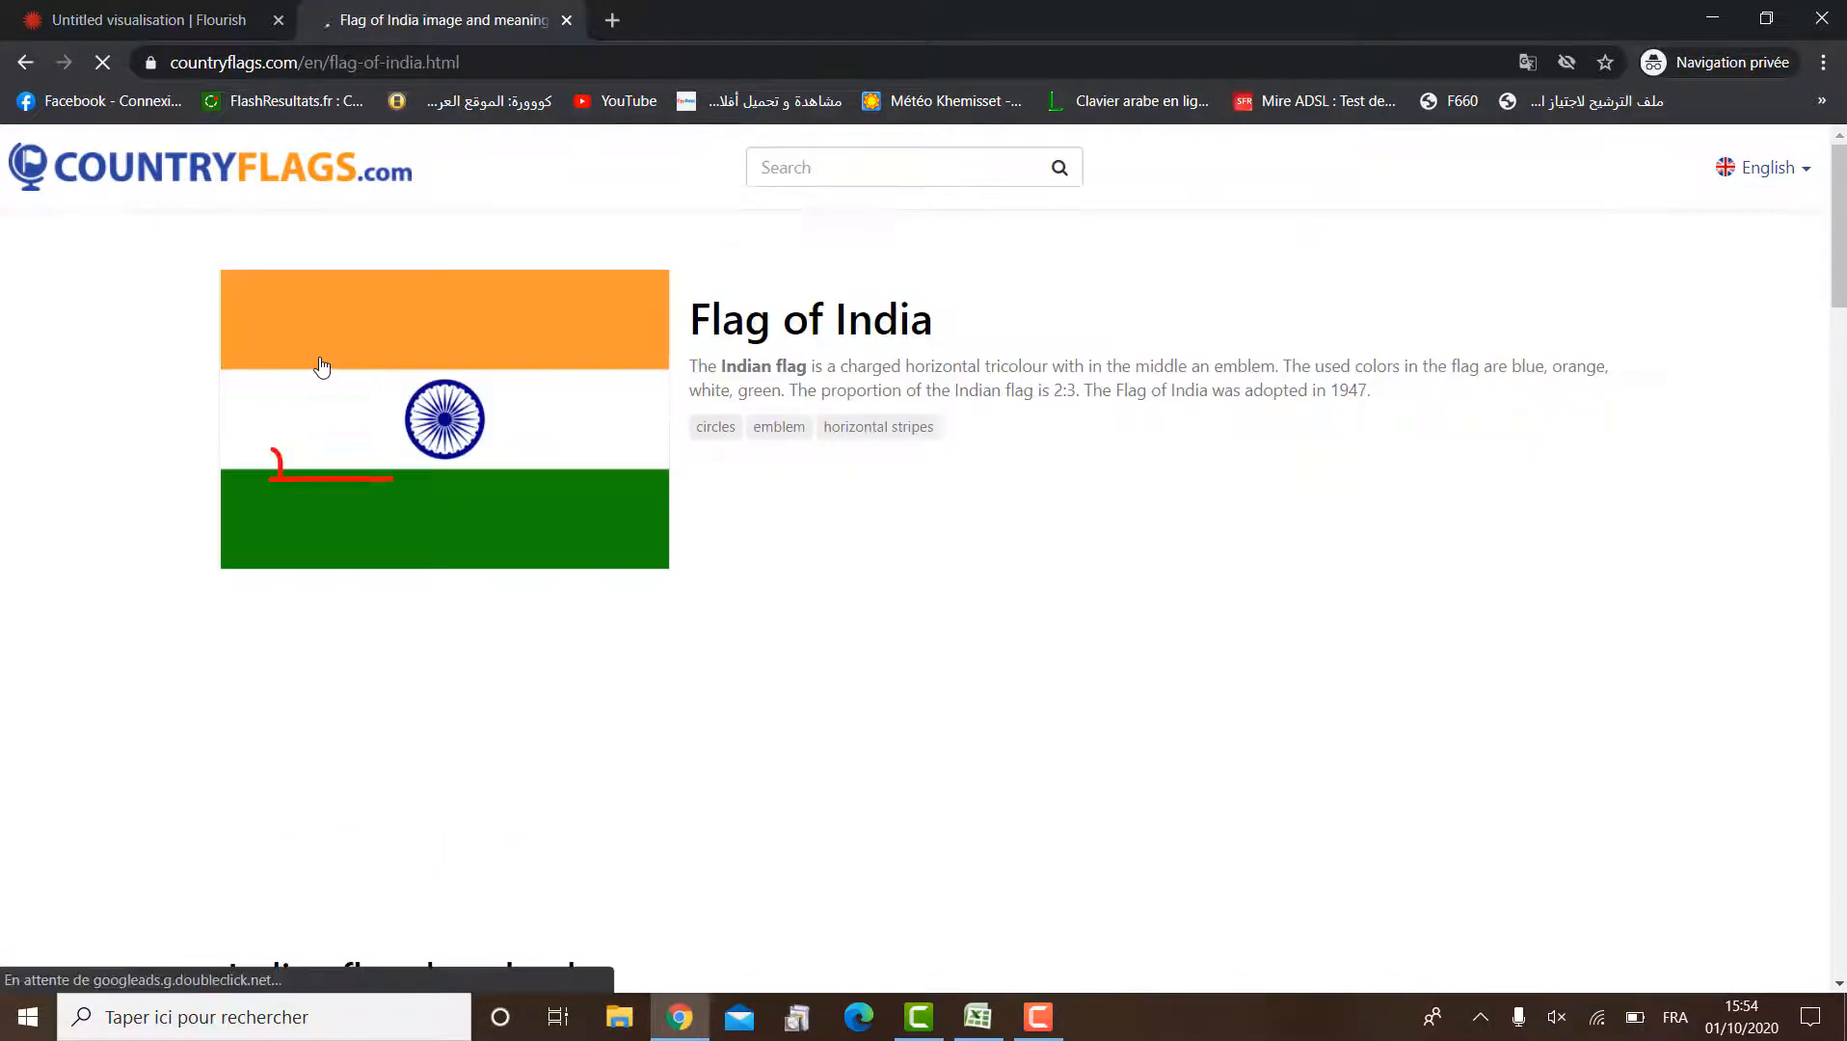
right_click(320, 358)
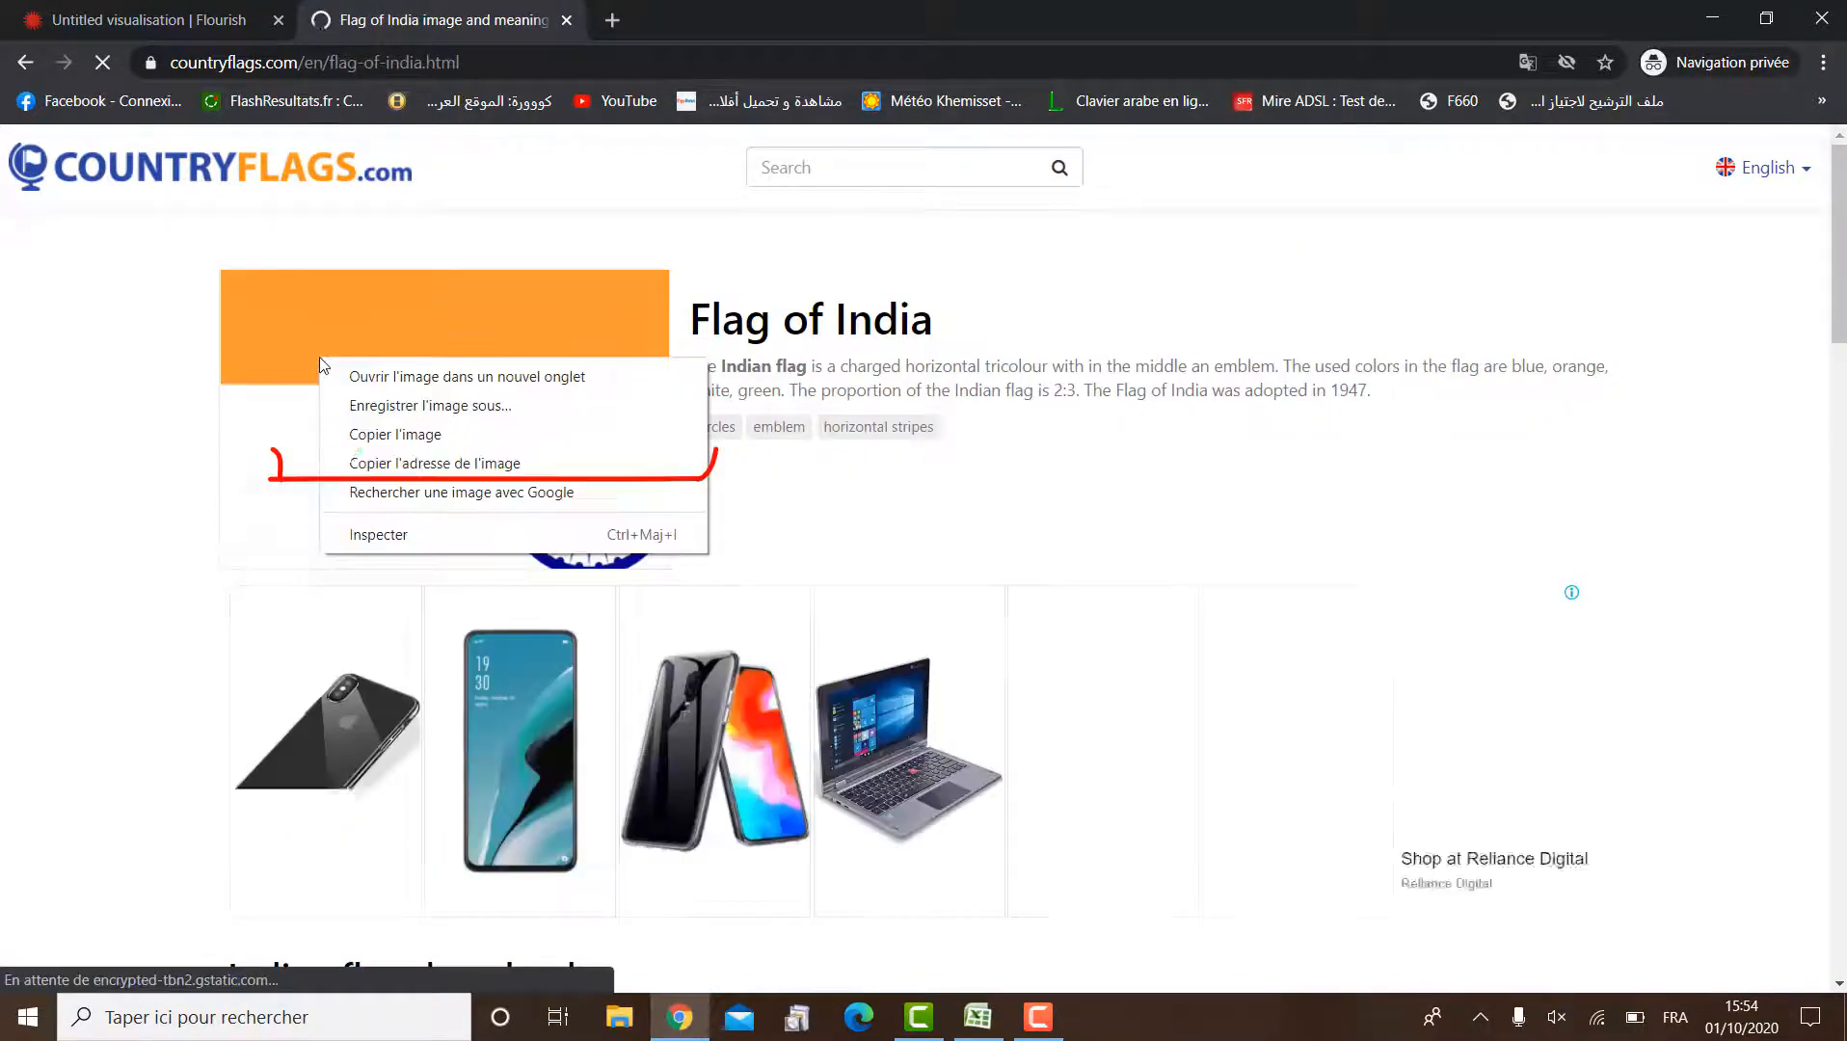
left_click(507, 464)
Return to the Flourish data sheet and paste the Indian flag's image address as country 1's Image URL
left_click(185, 17)
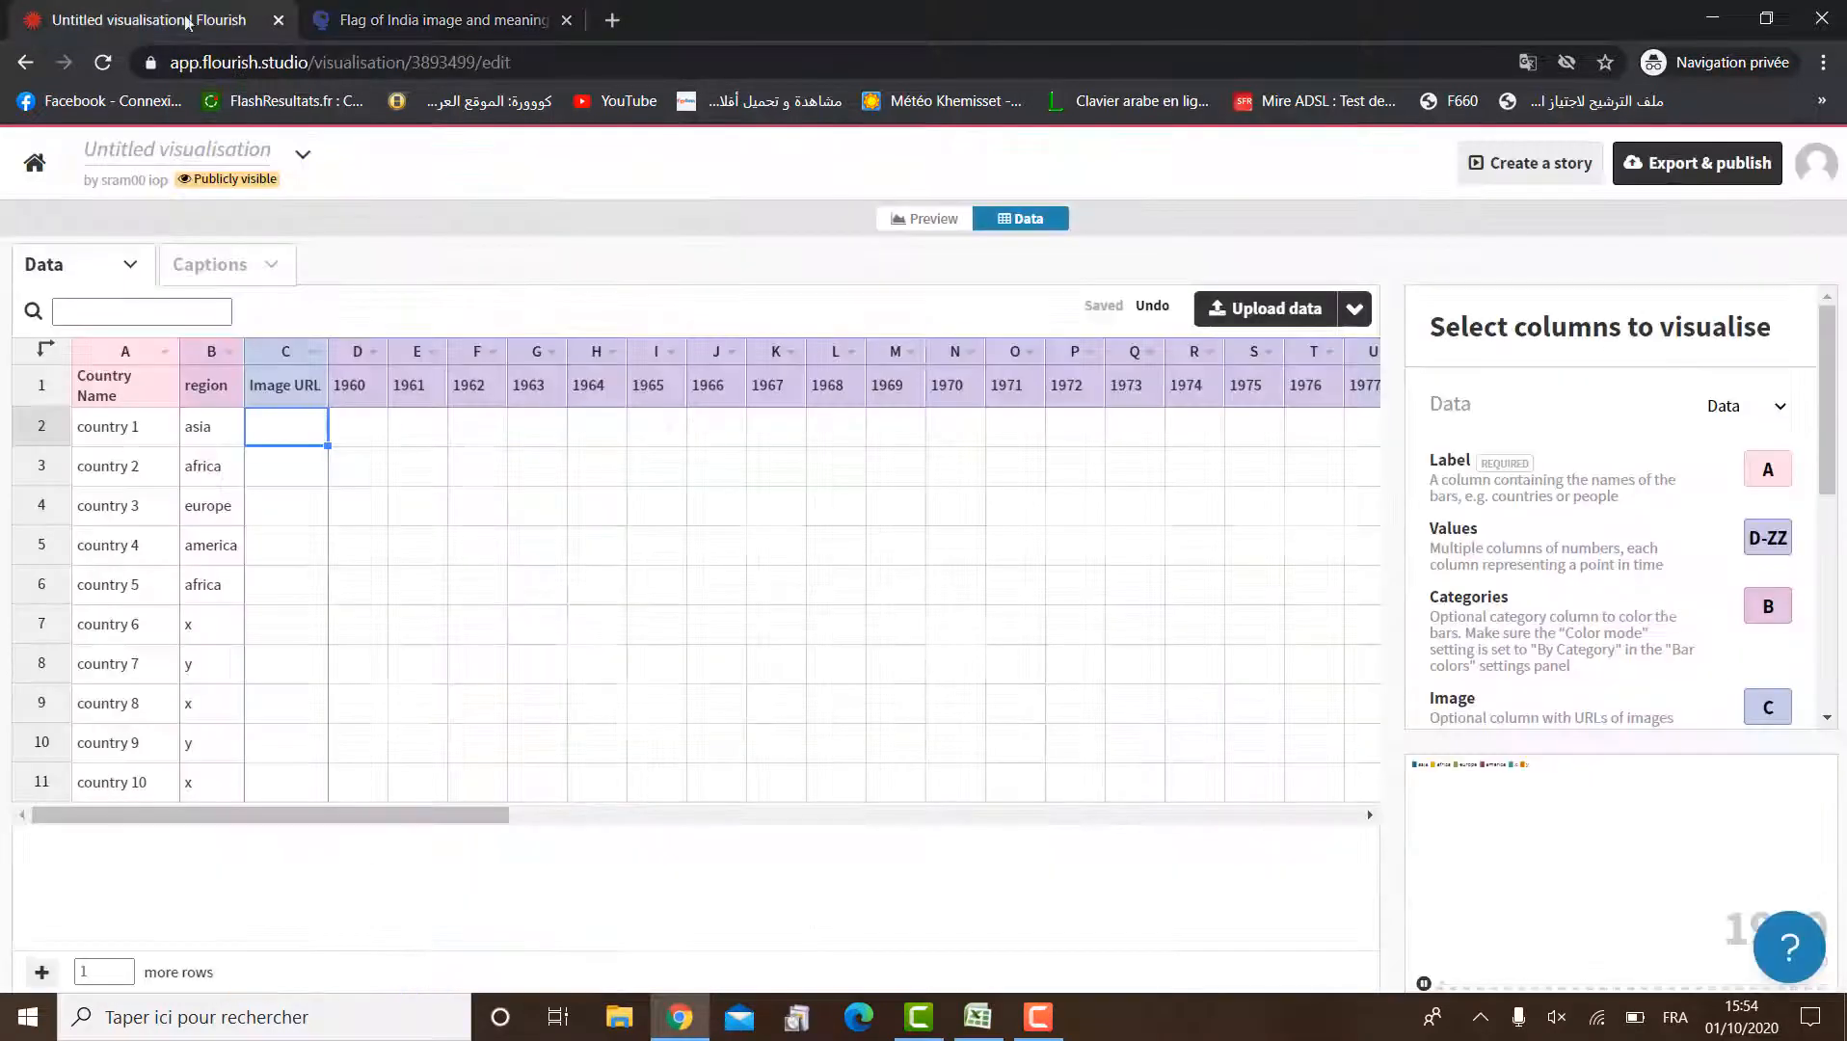
double_click(266, 429)
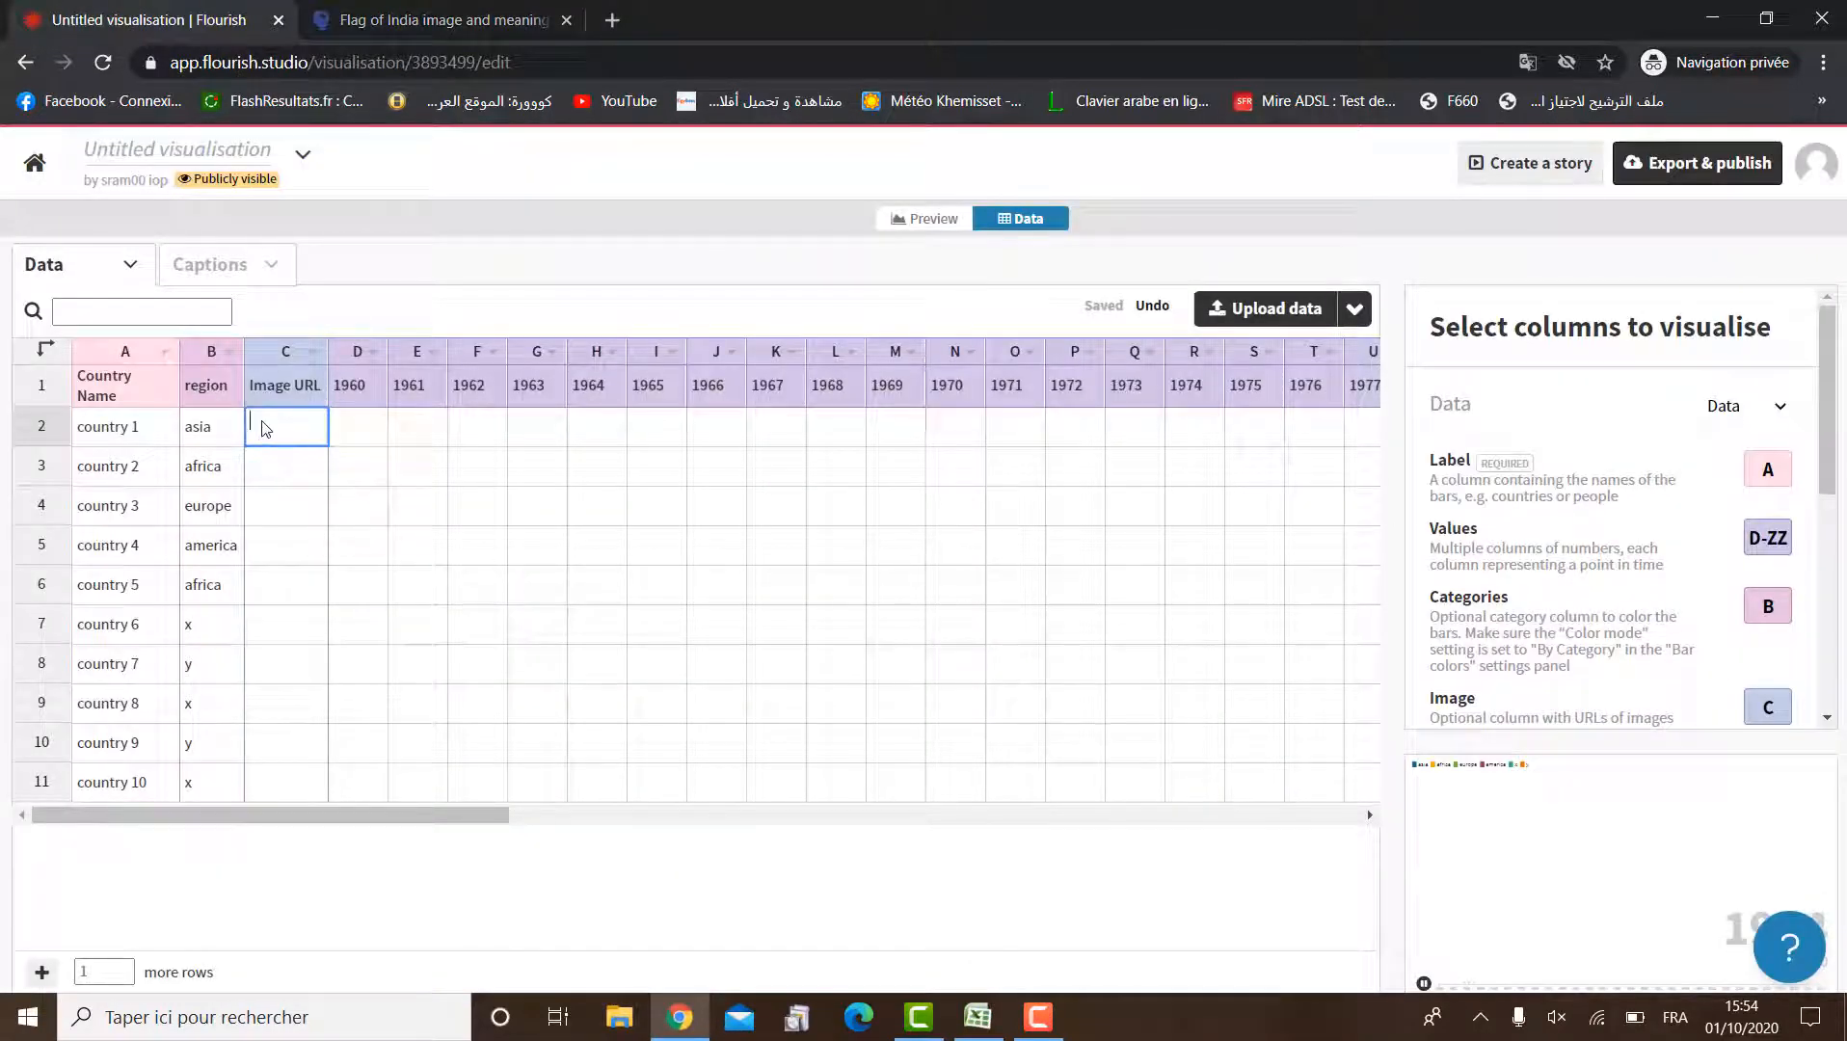
type("https://cdn.countryflags.com/thumbs/india/flag-800.png")
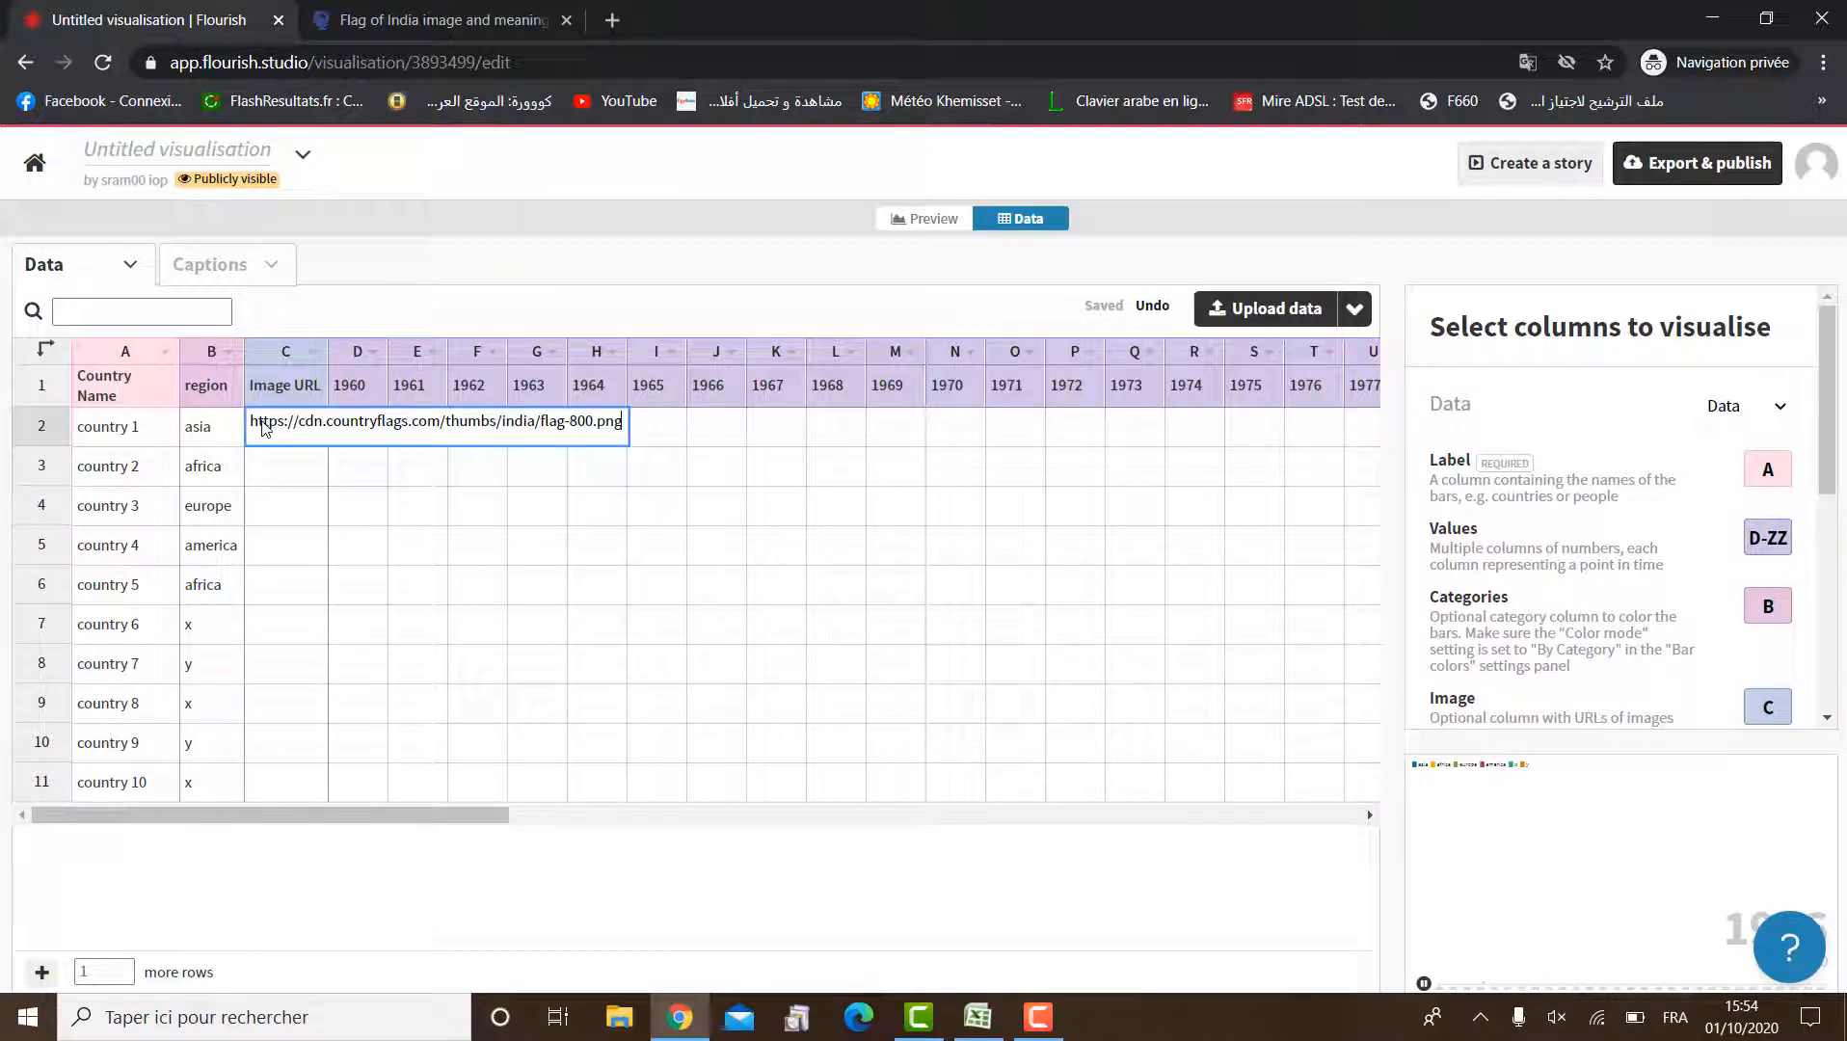
left_click(323, 860)
Go back to the flag gallery on countryflags.com, open the Flag of Egypt page and copy its image address
left_click(499, 4)
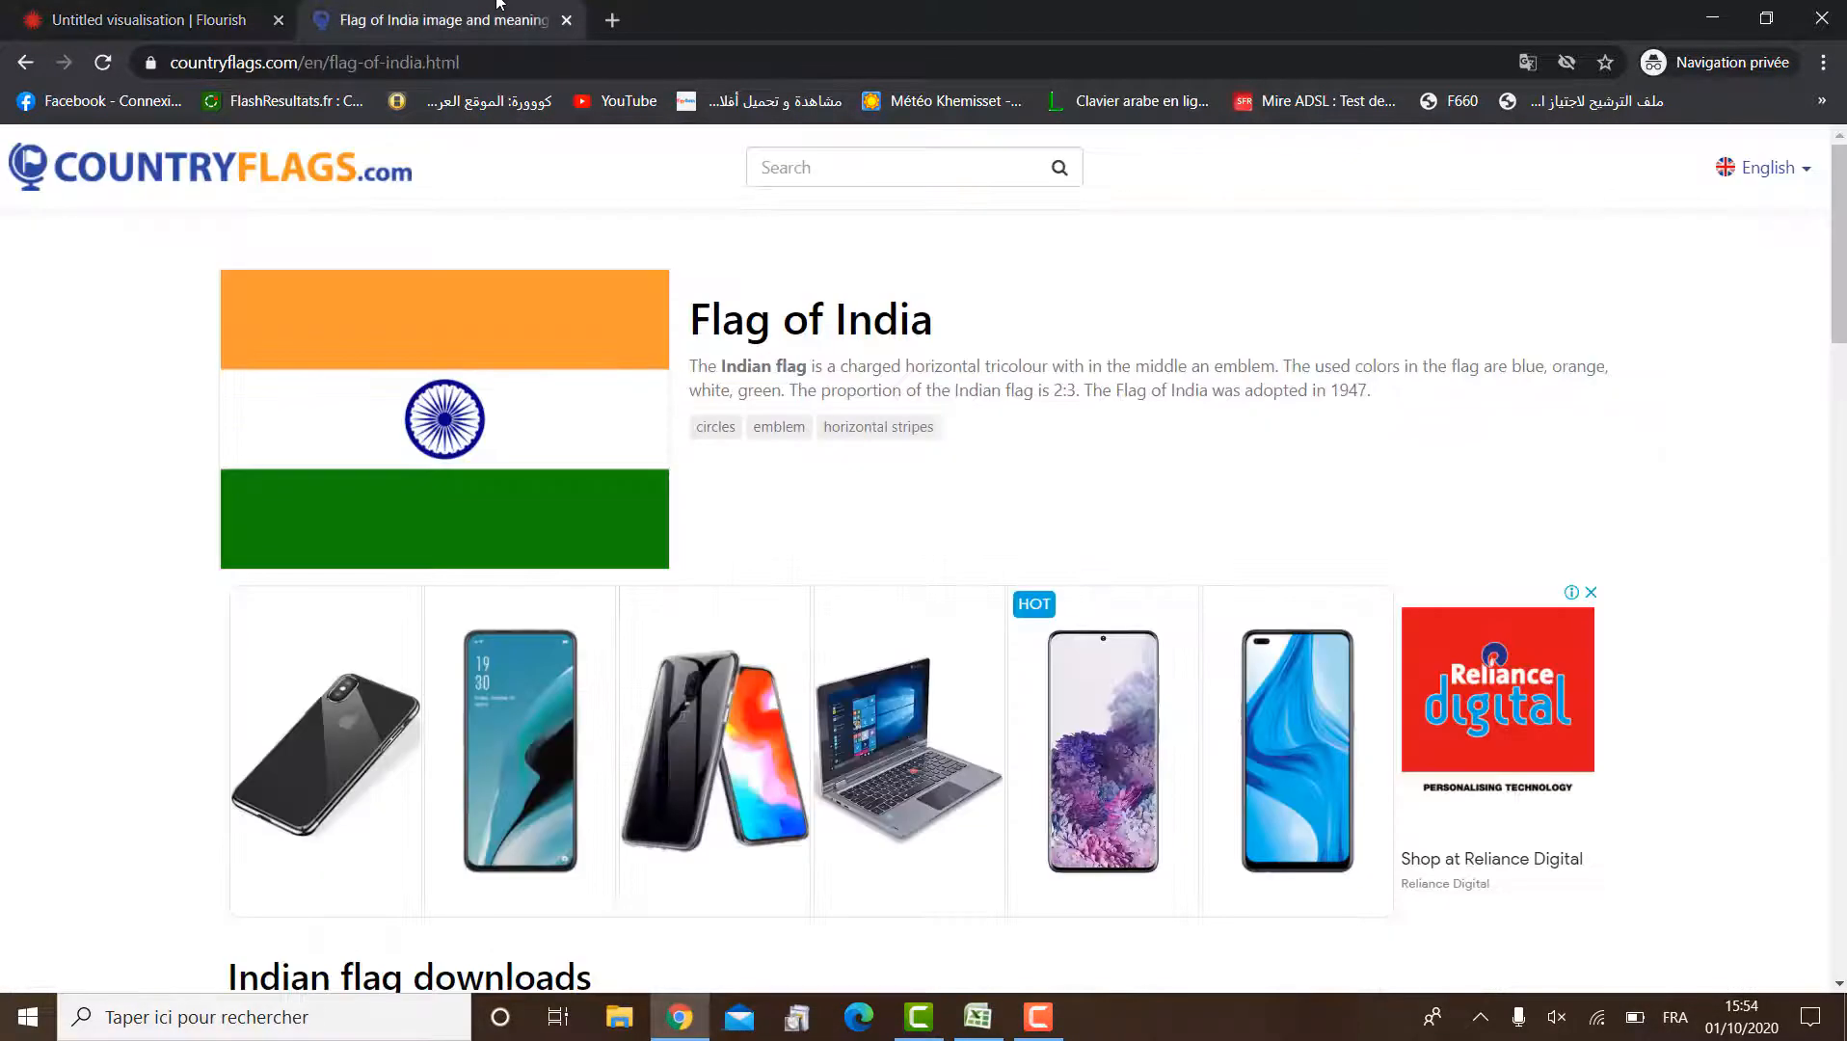
left_click(26, 63)
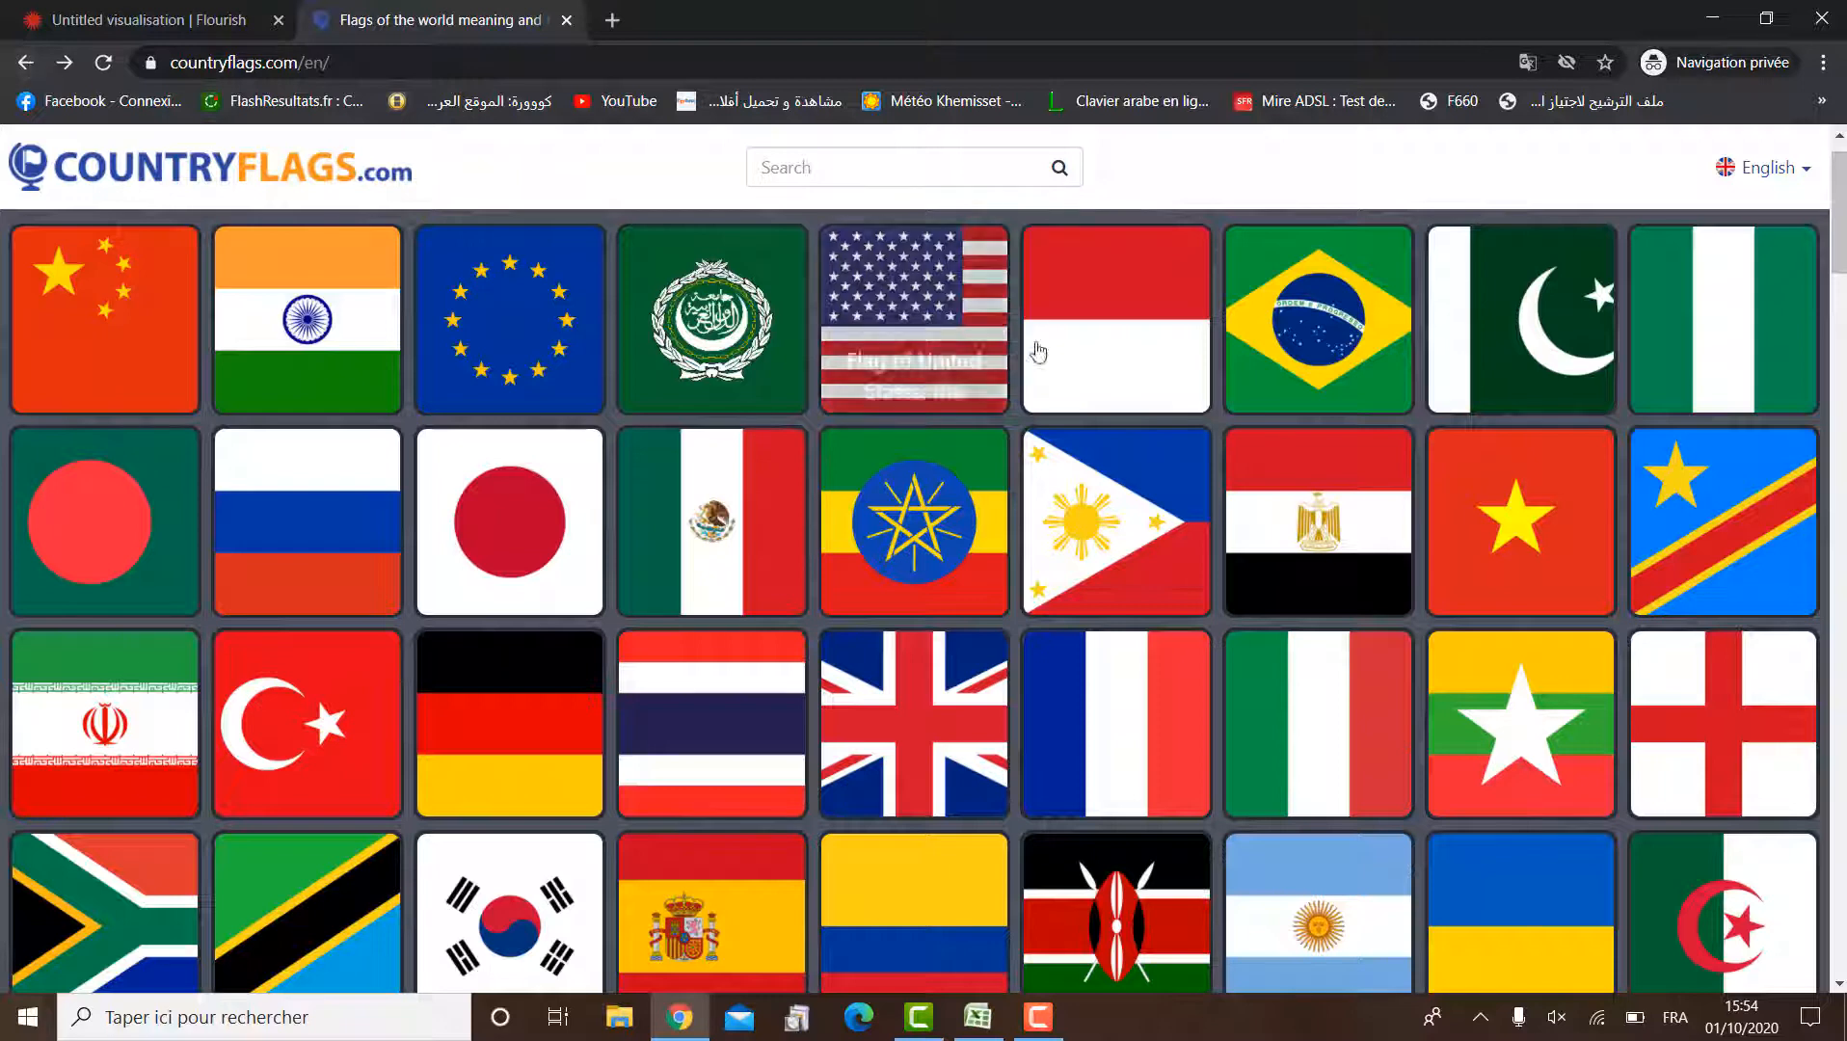
left_click(1336, 540)
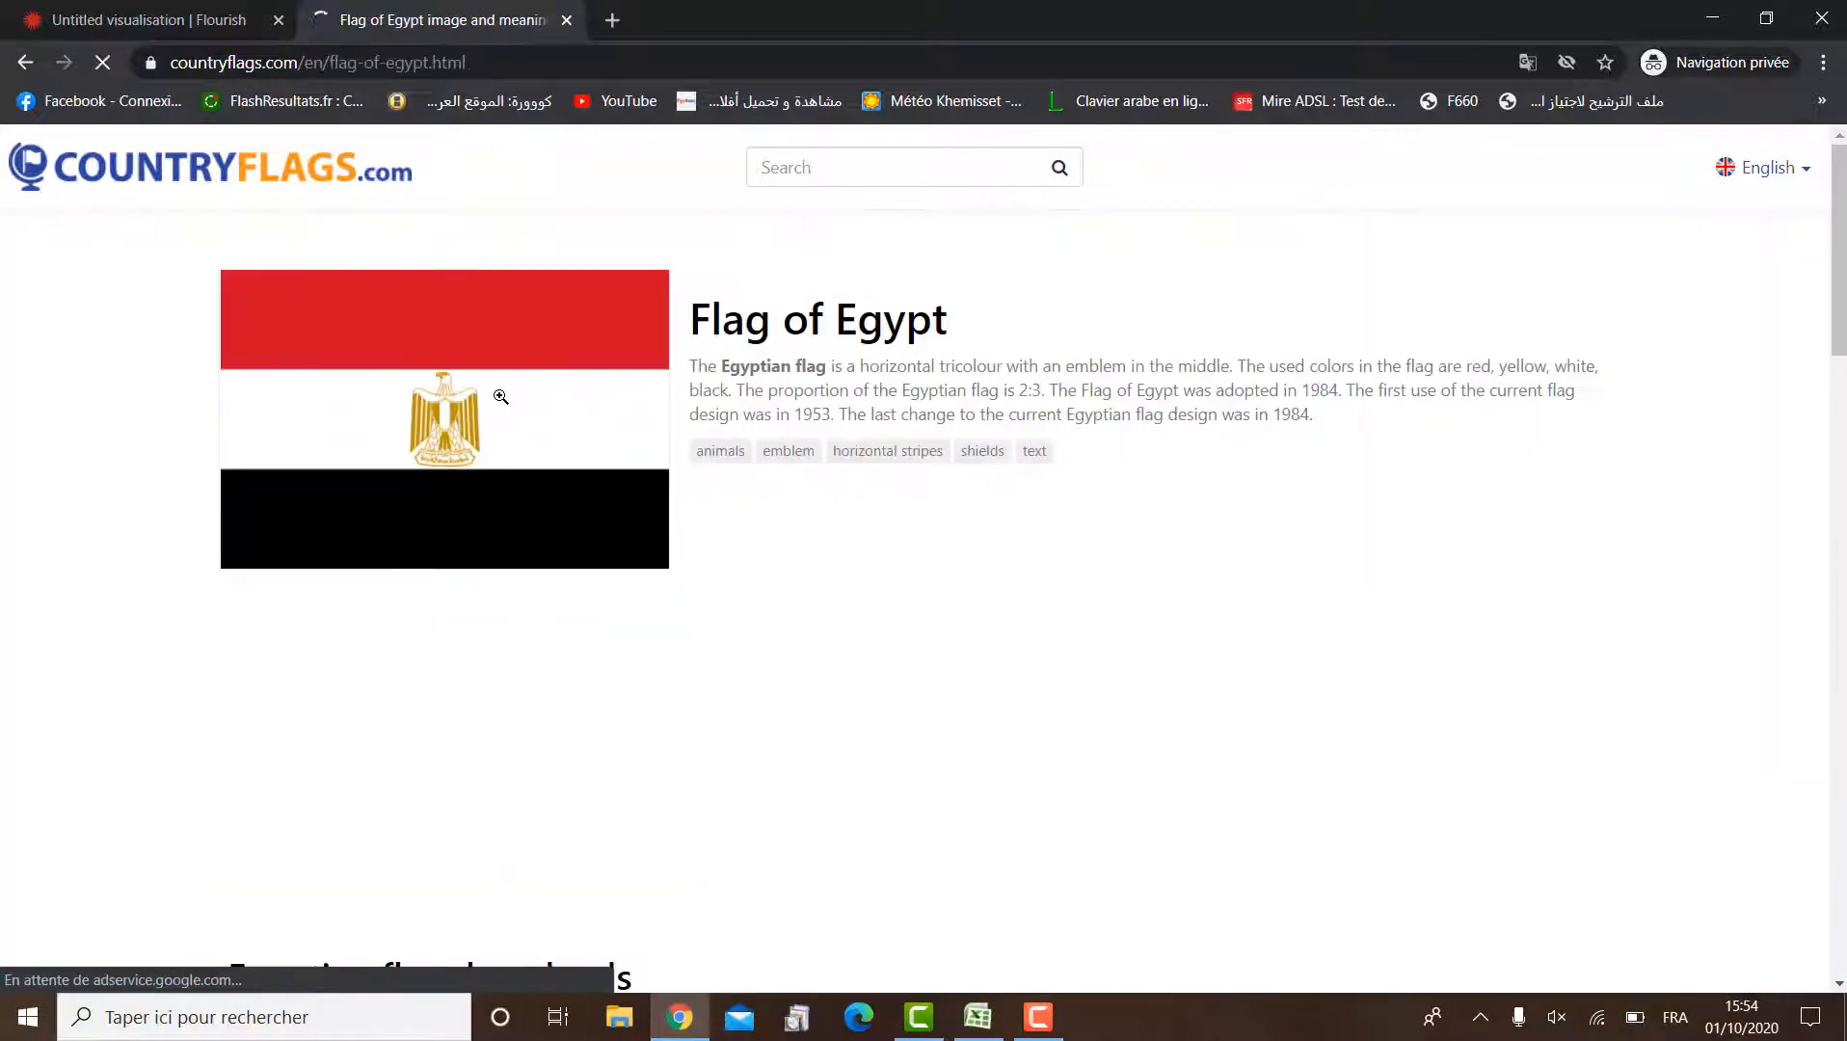
right_click(501, 398)
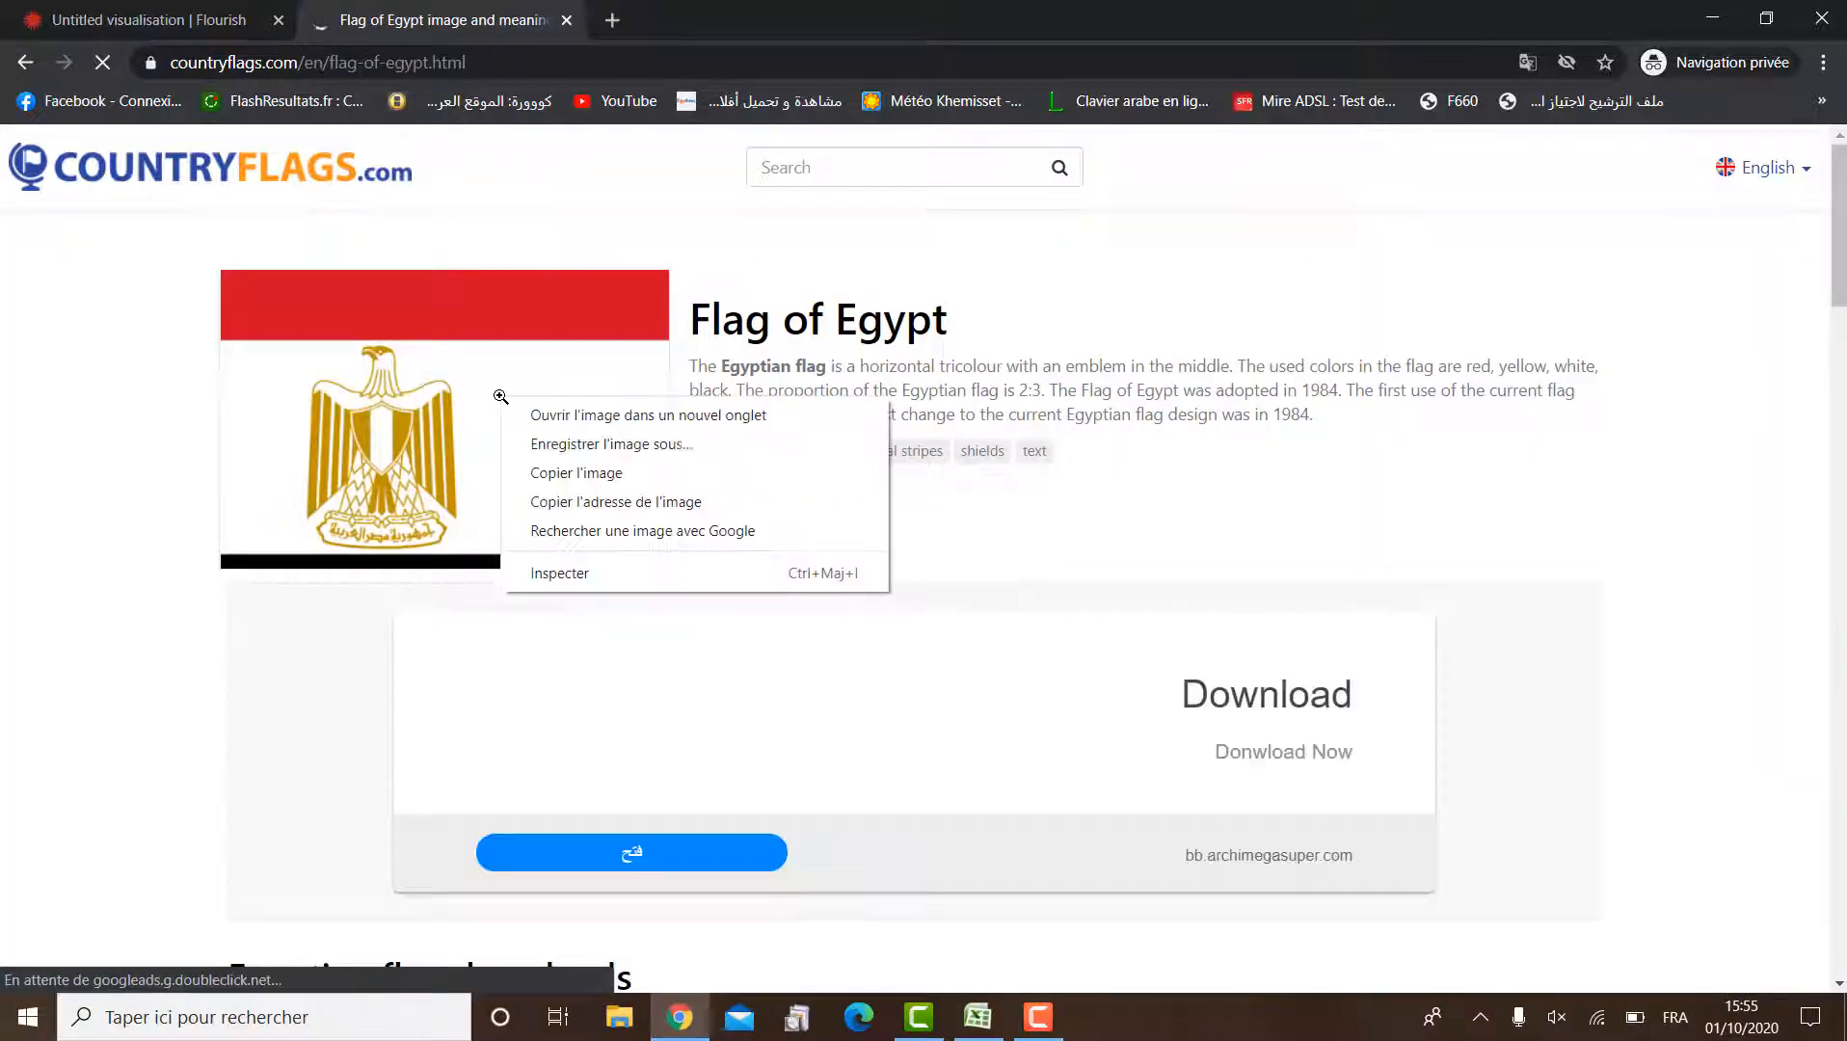
left_click(579, 505)
Paste the Egyptian flag's image address into the Image URL cell of country 2 in the Flourish data sheet
left_click(126, 19)
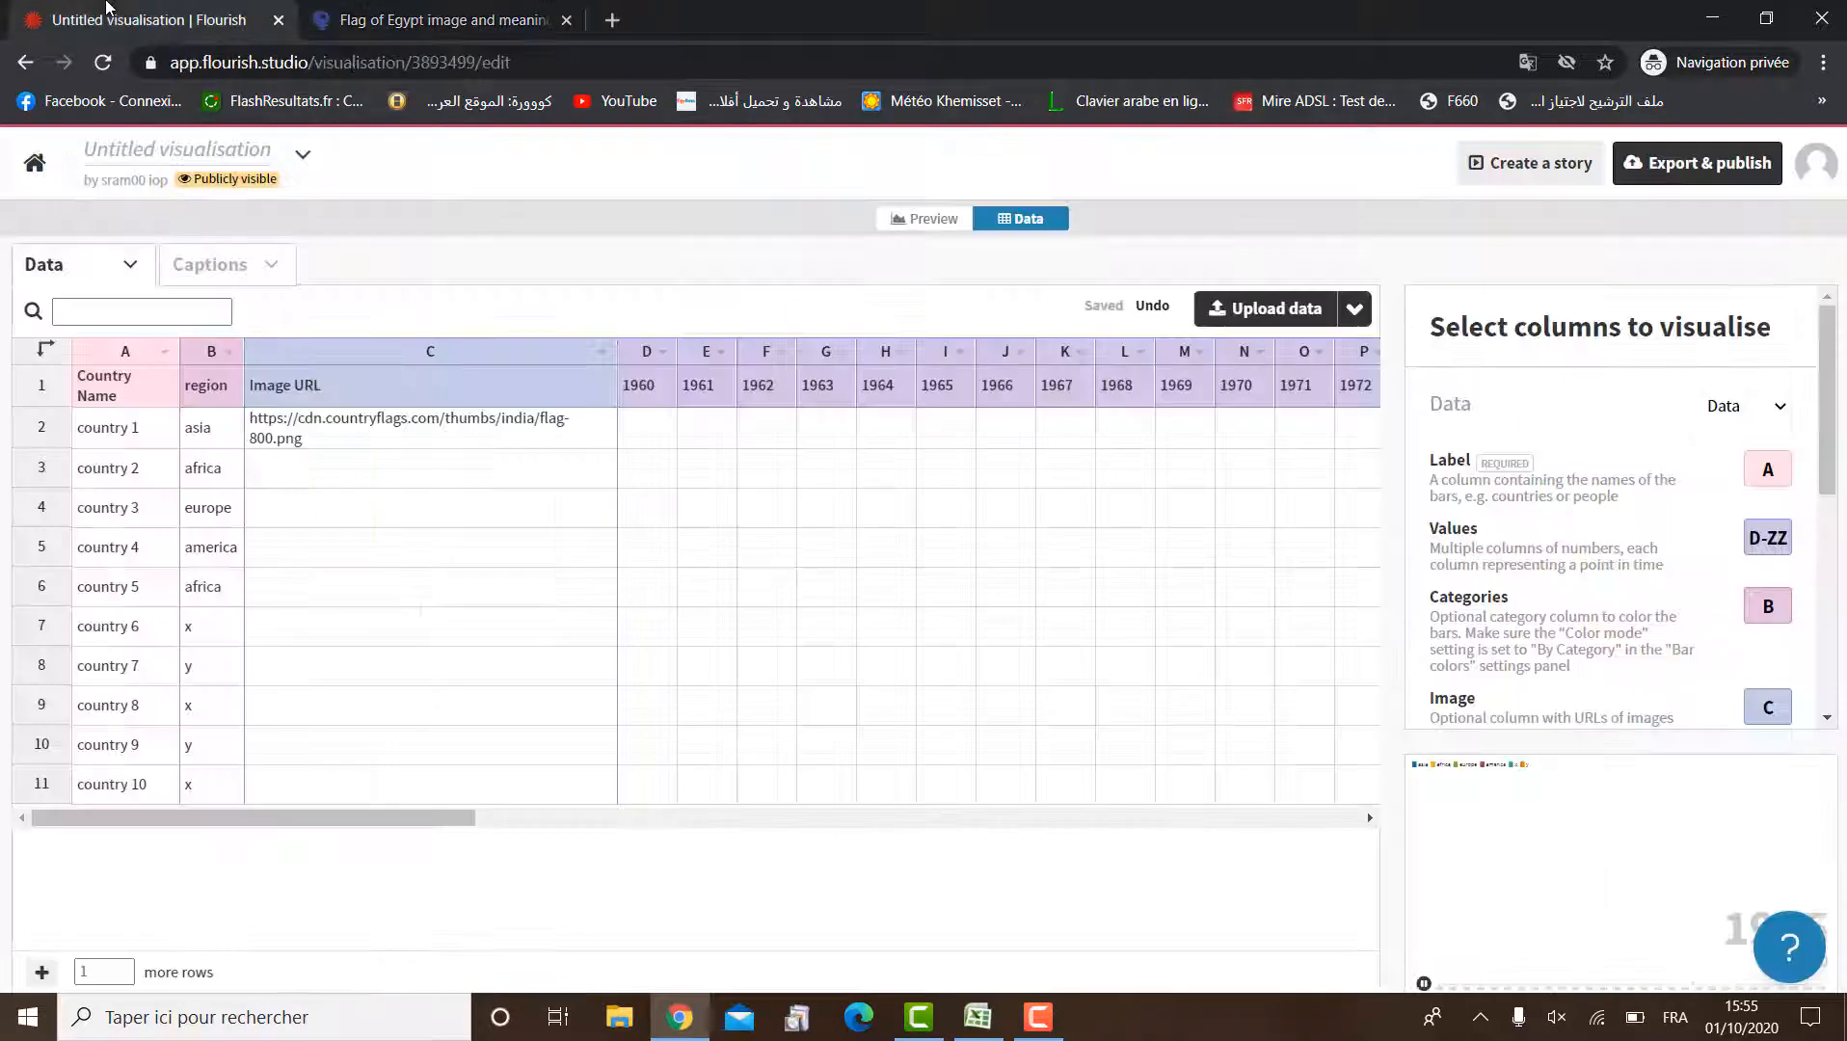
double_click(334, 481)
type("https://cdn.countryflags.com/thumbs/egypt/flag-800.png")
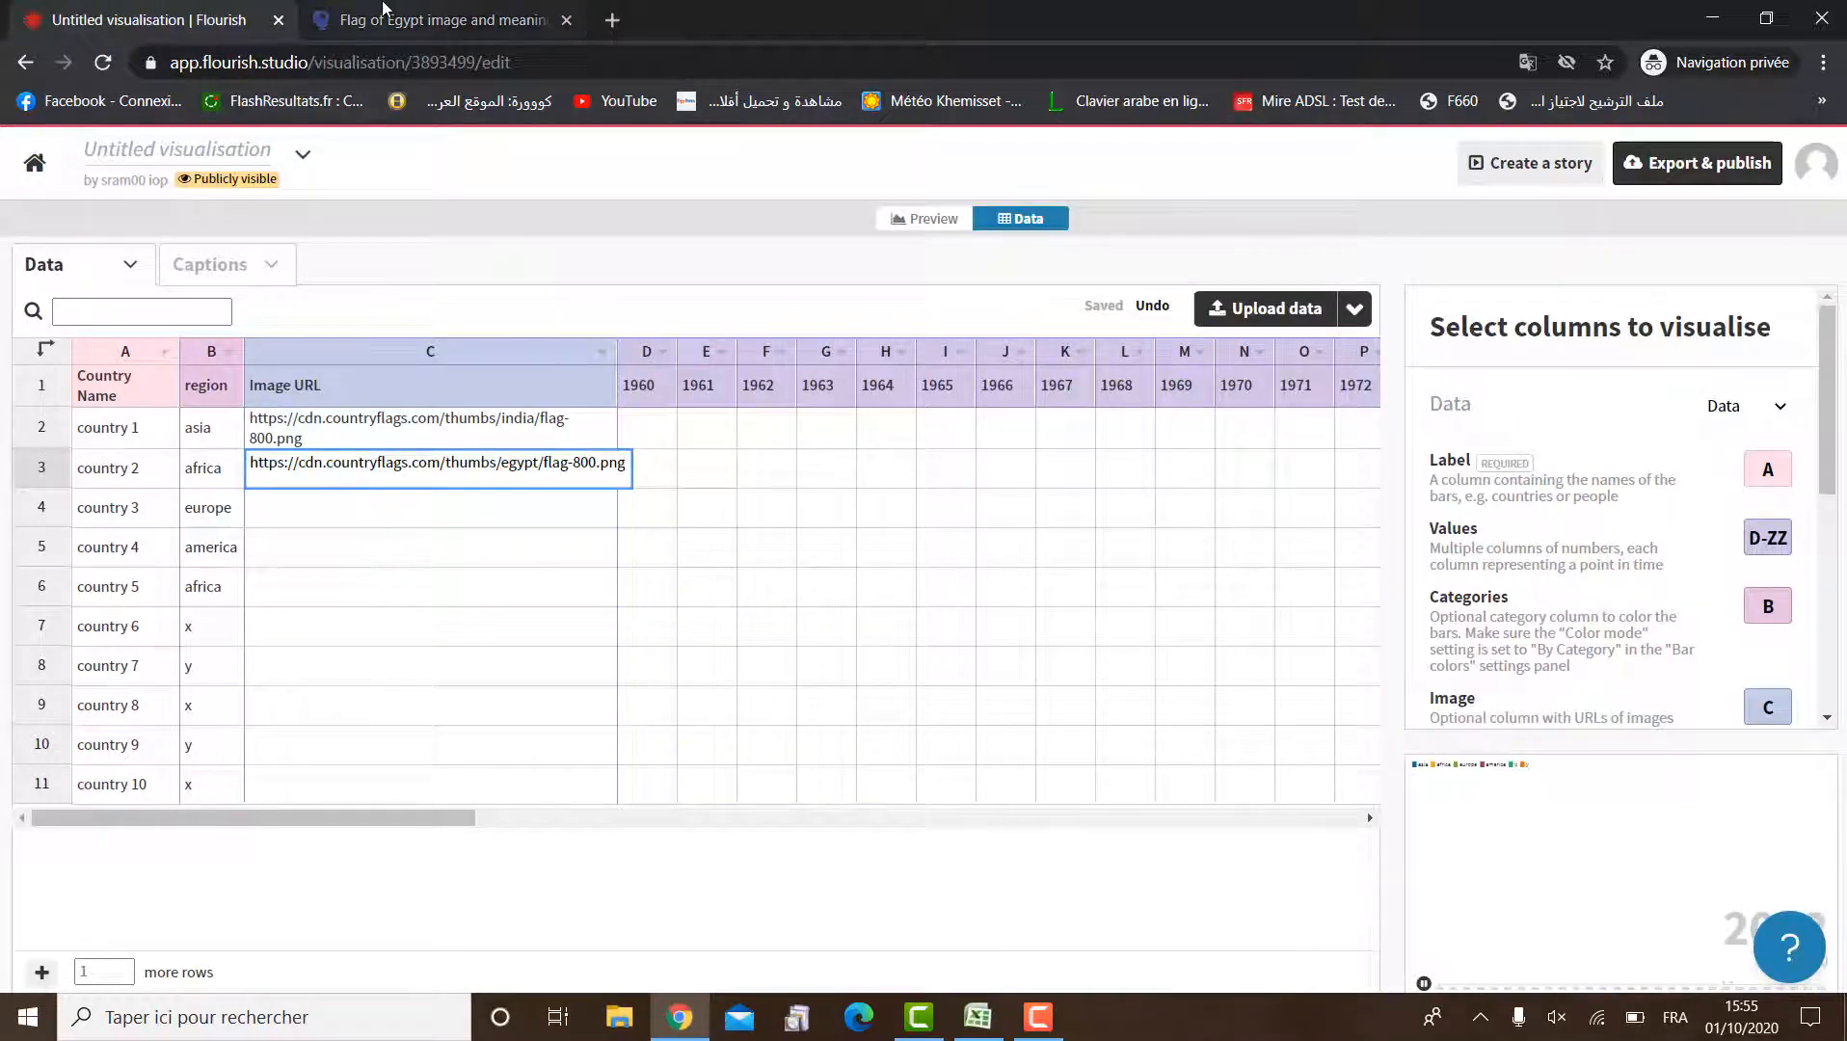
Return to the flag gallery on countryflags.com, open the United Kingdom flag page and copy its image address
left_click(434, 19)
left_click(25, 62)
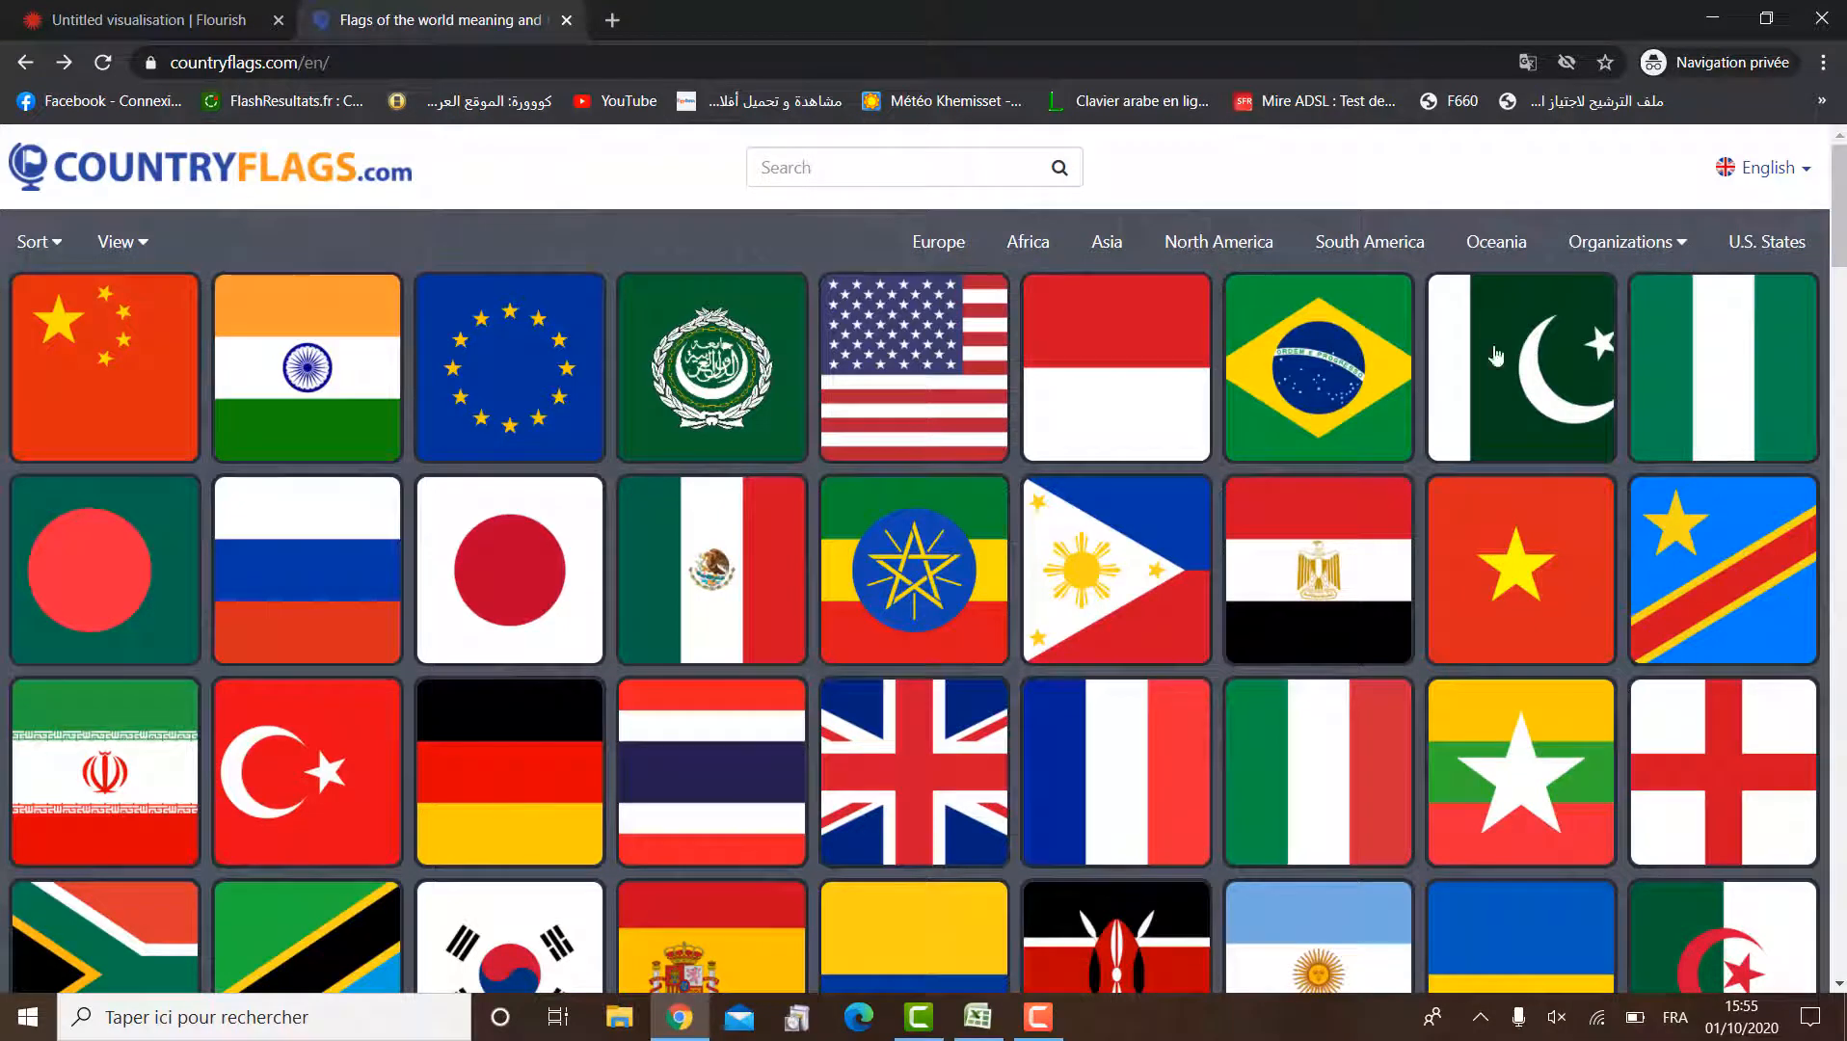
left_click(935, 768)
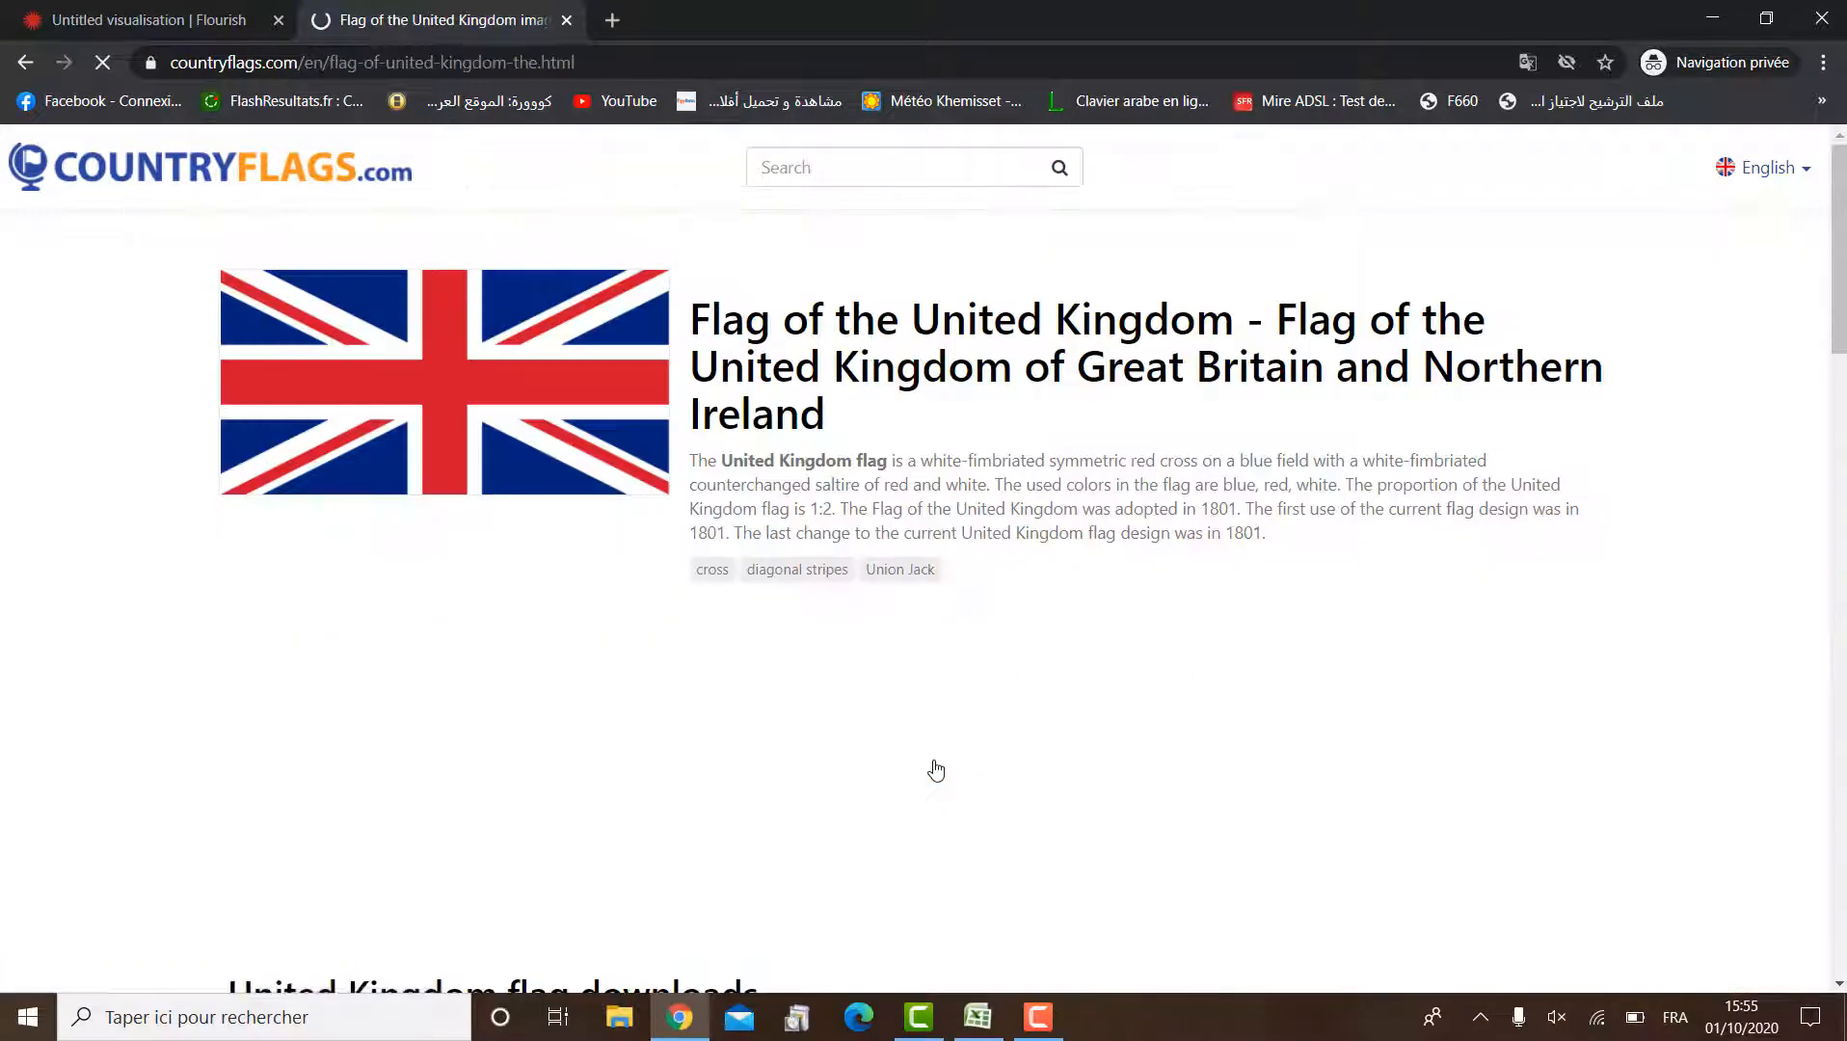
right_click(573, 388)
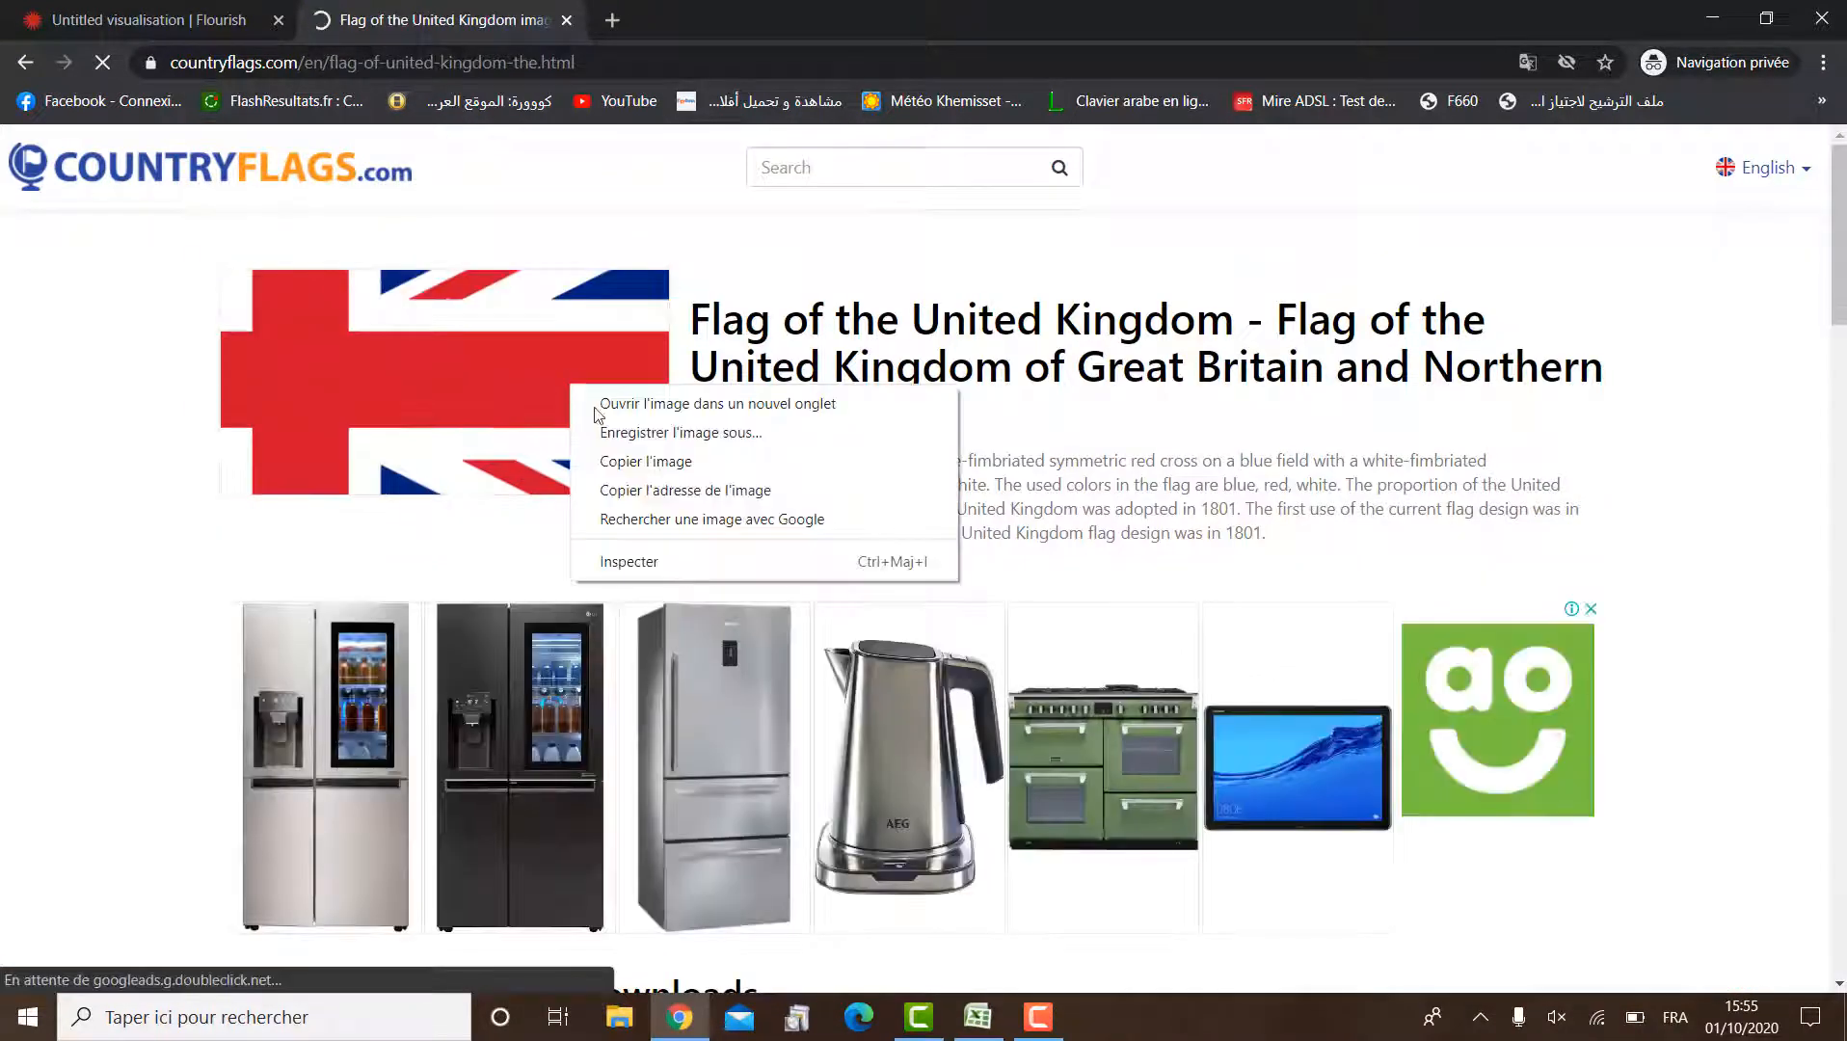
left_click(684, 490)
Paste the United Kingdom flag's image address into the Image URL cell of country 3 in the Flourish data sheet
key("ctrl+Tab")
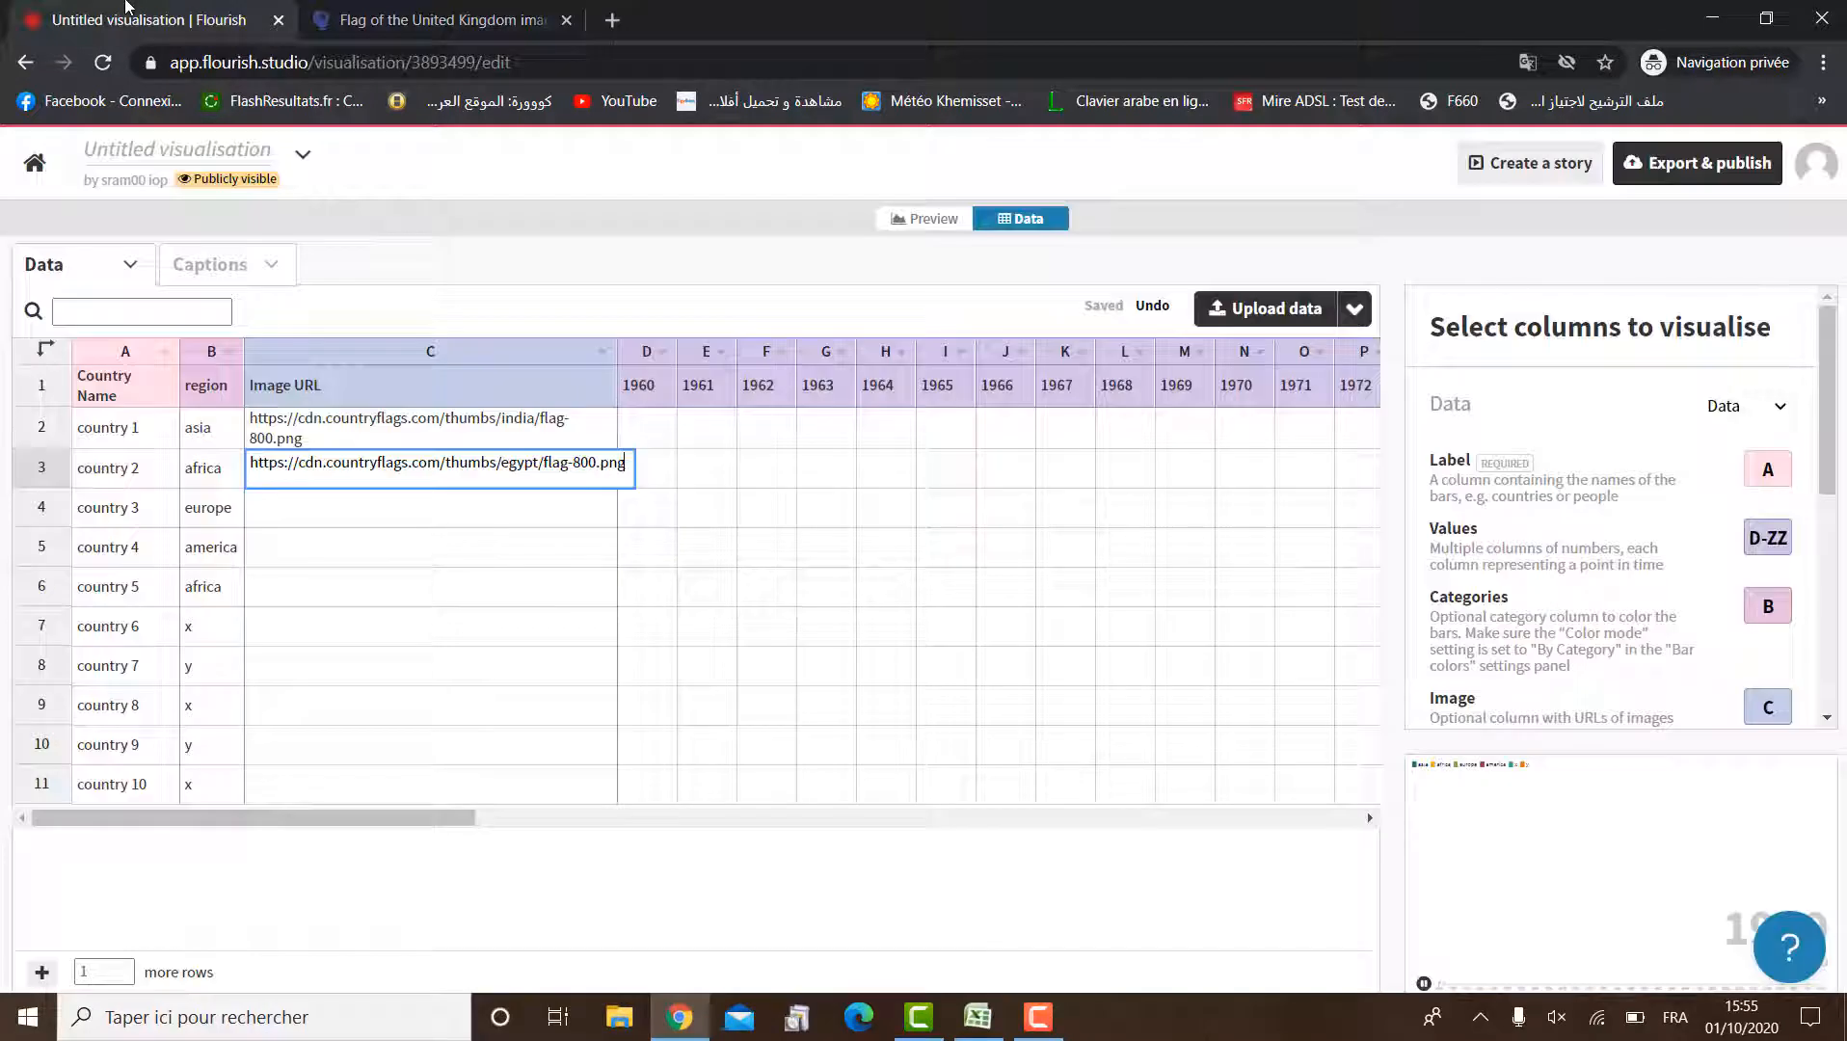
left_click(406, 521)
type("https://cdn.countryflags.com/thumbs/united-kingdom/flag-800.png")
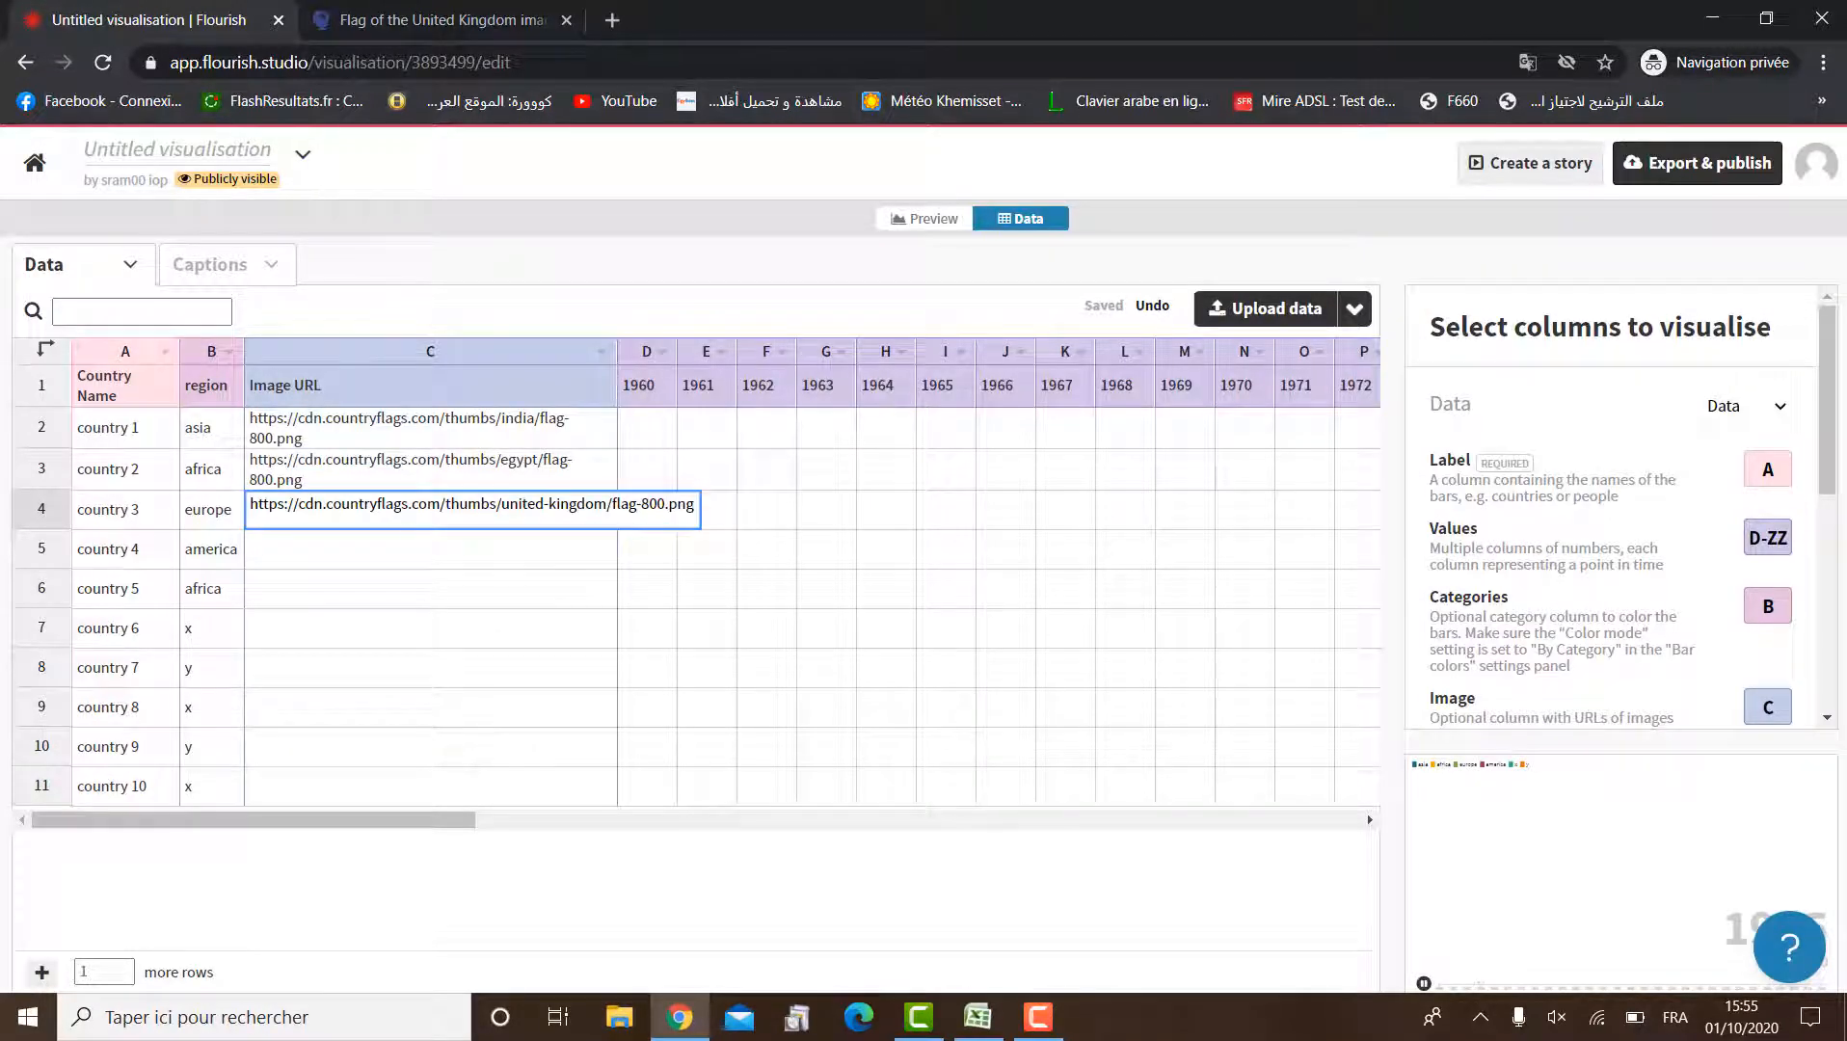
Return to the flag gallery on countryflags.com, open the United States flag page and copy its image address
key("ctrl+Tab")
left_click(26, 63)
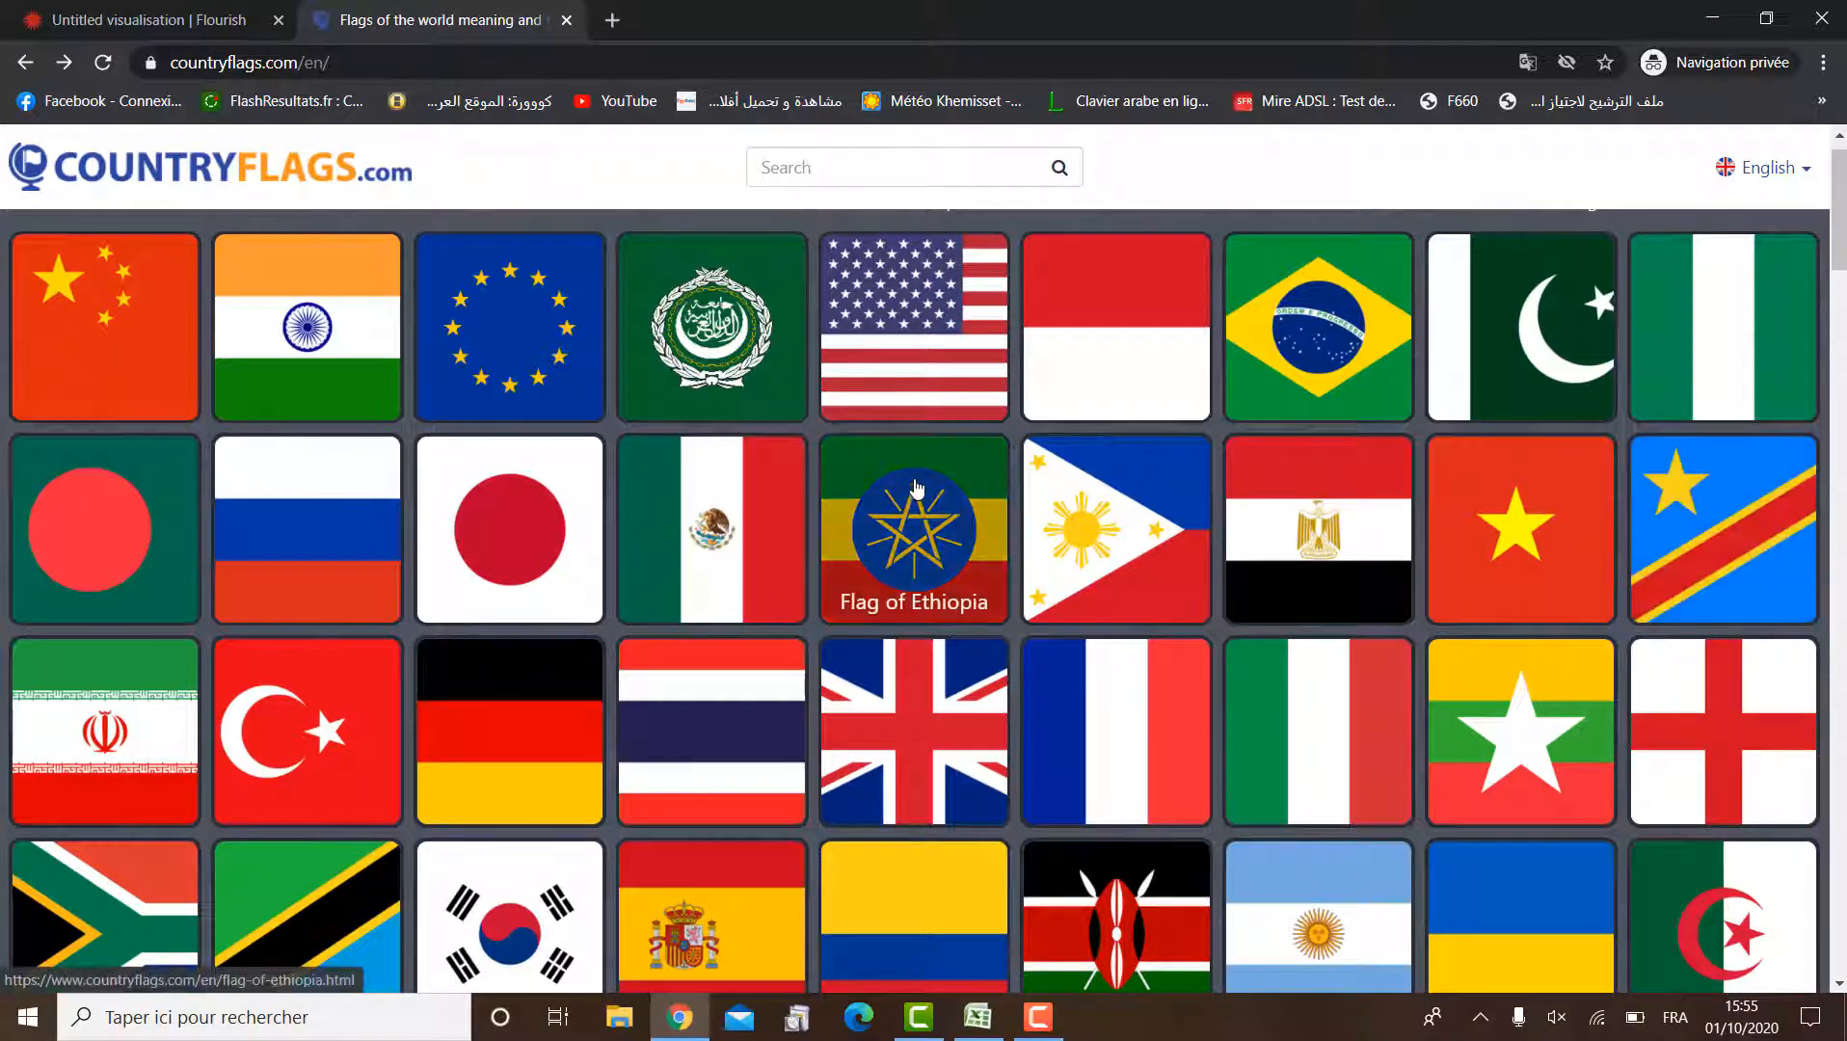
left_click(921, 383)
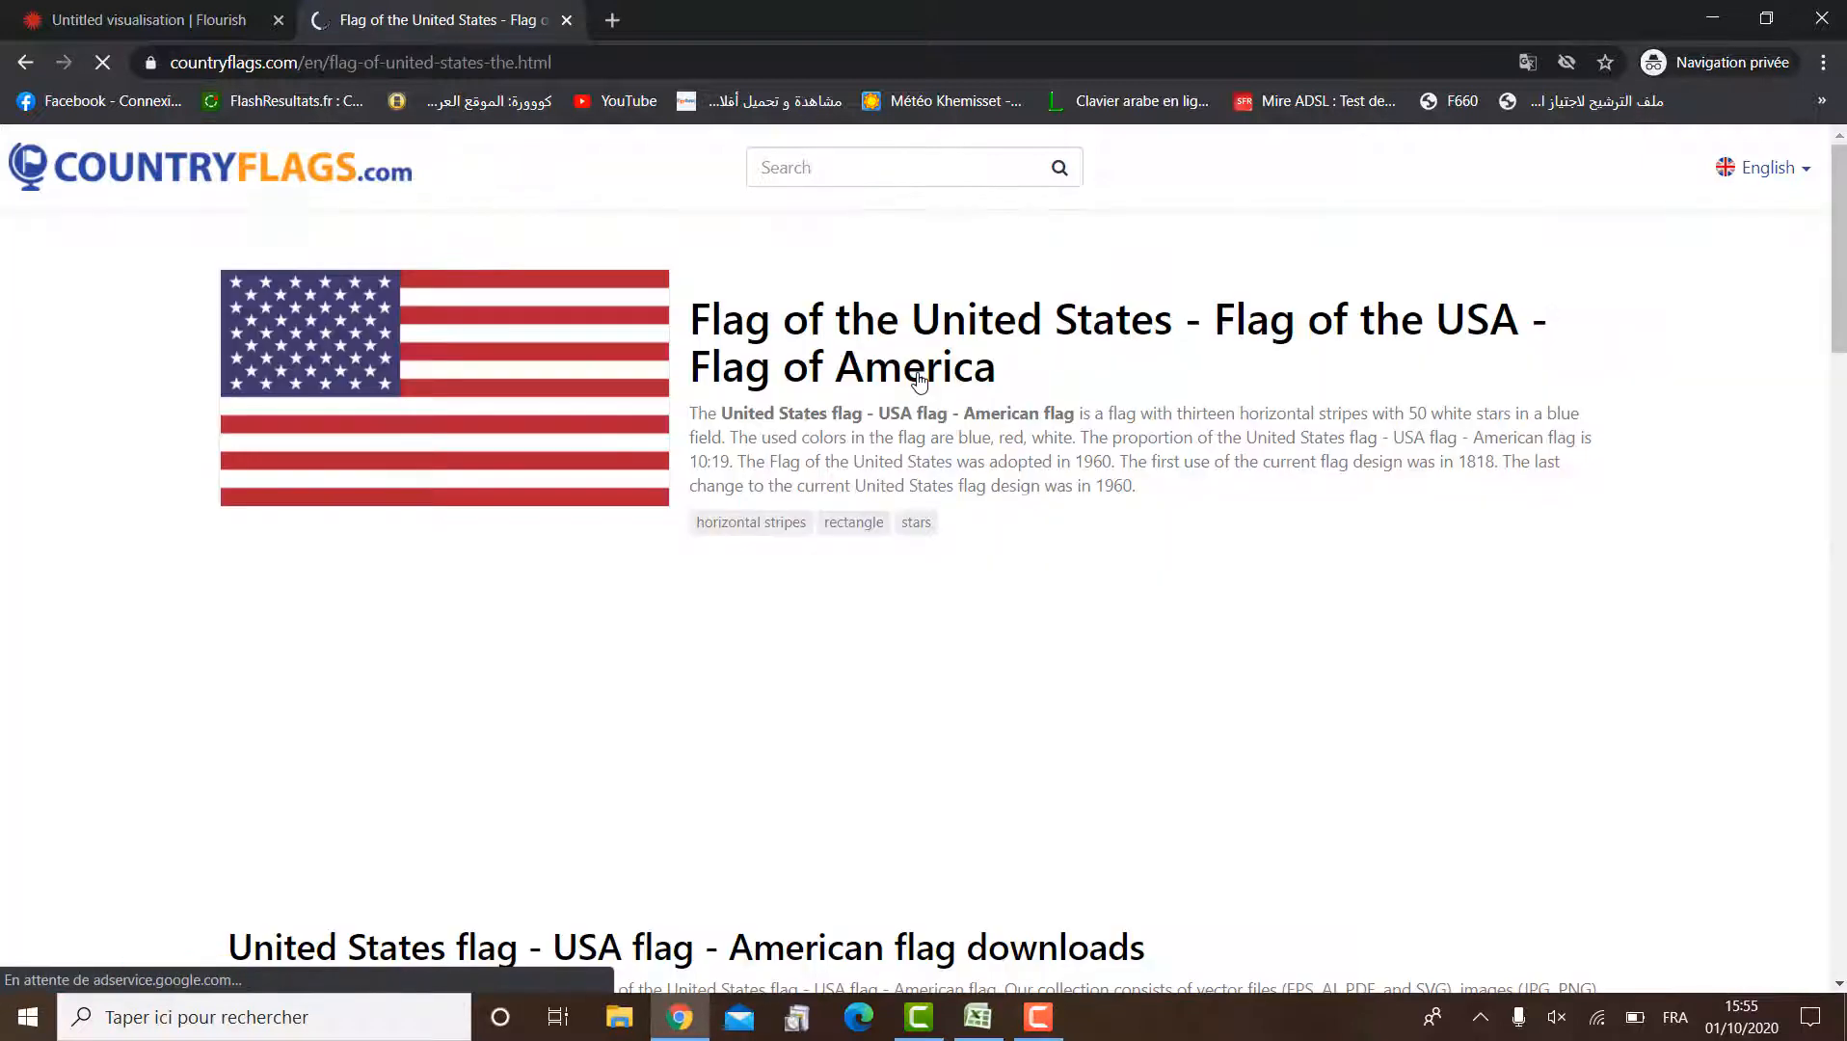
right_click(316, 385)
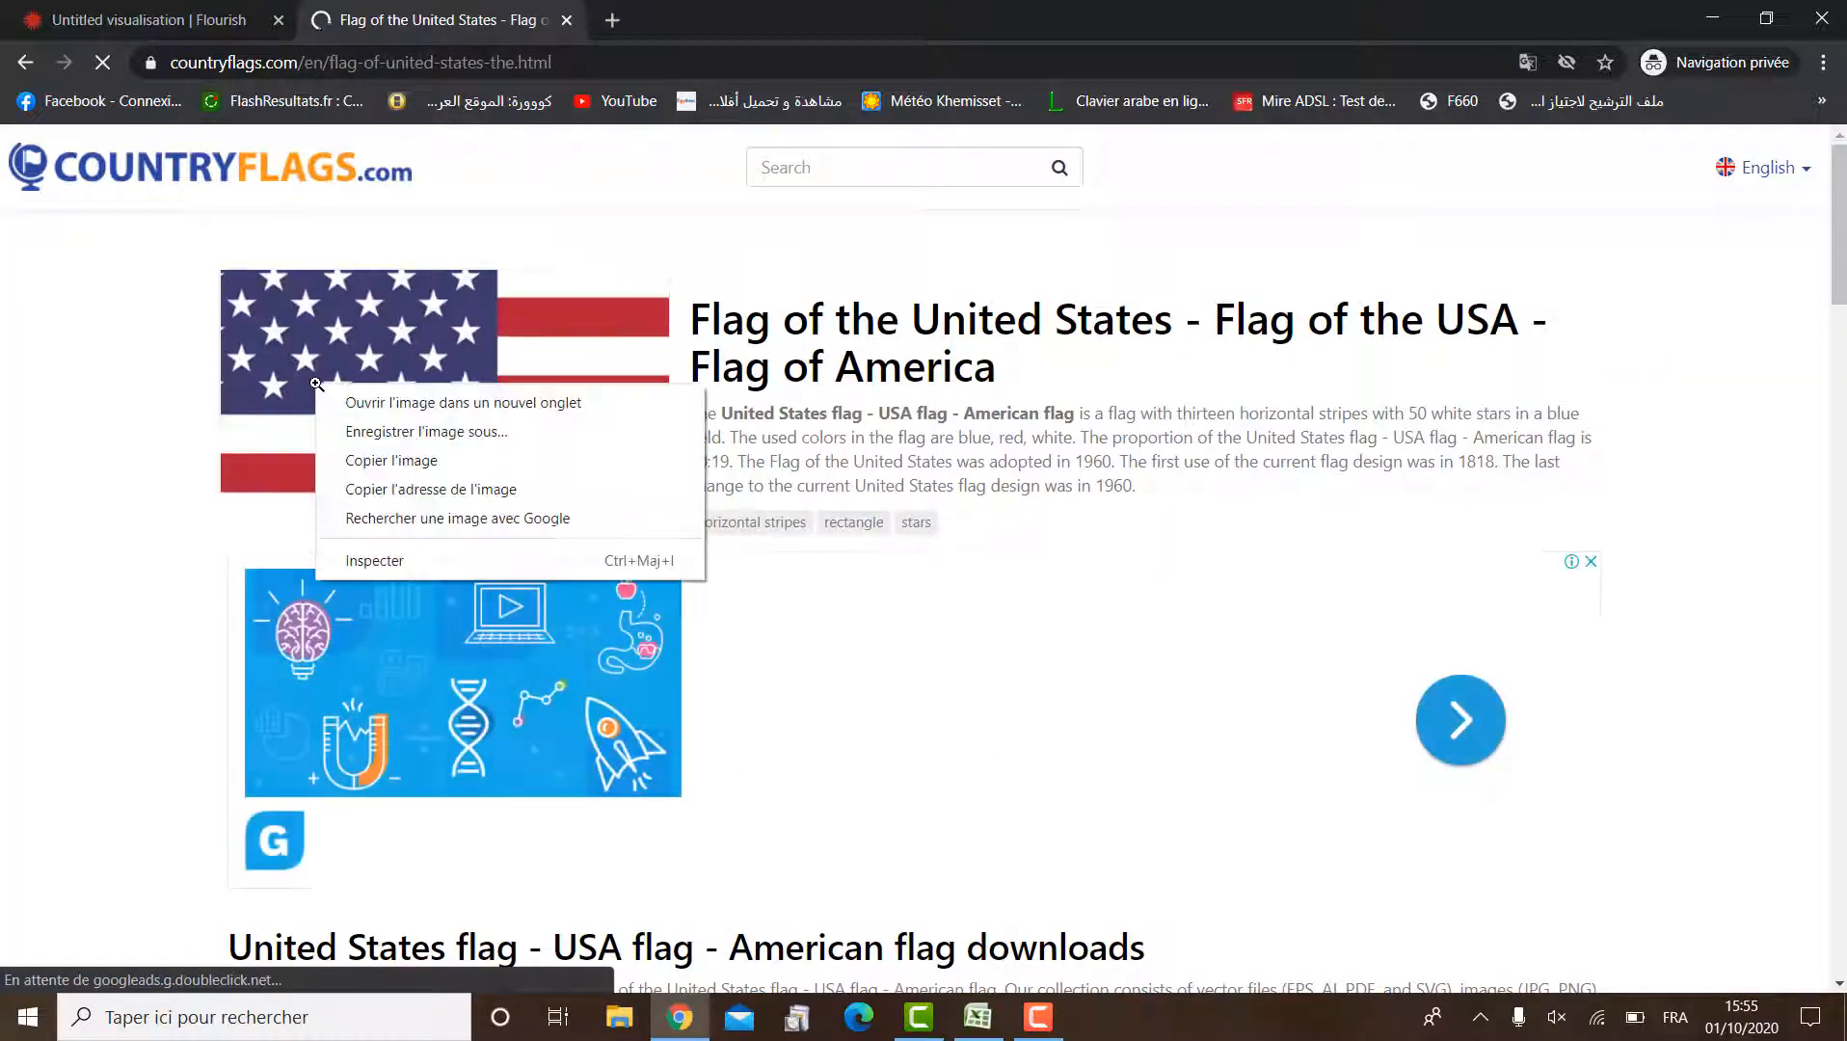
left_click(472, 491)
Paste the United States flag's image address into the Image URL cell of country 4 in the Flourish data sheet
left_click(149, 18)
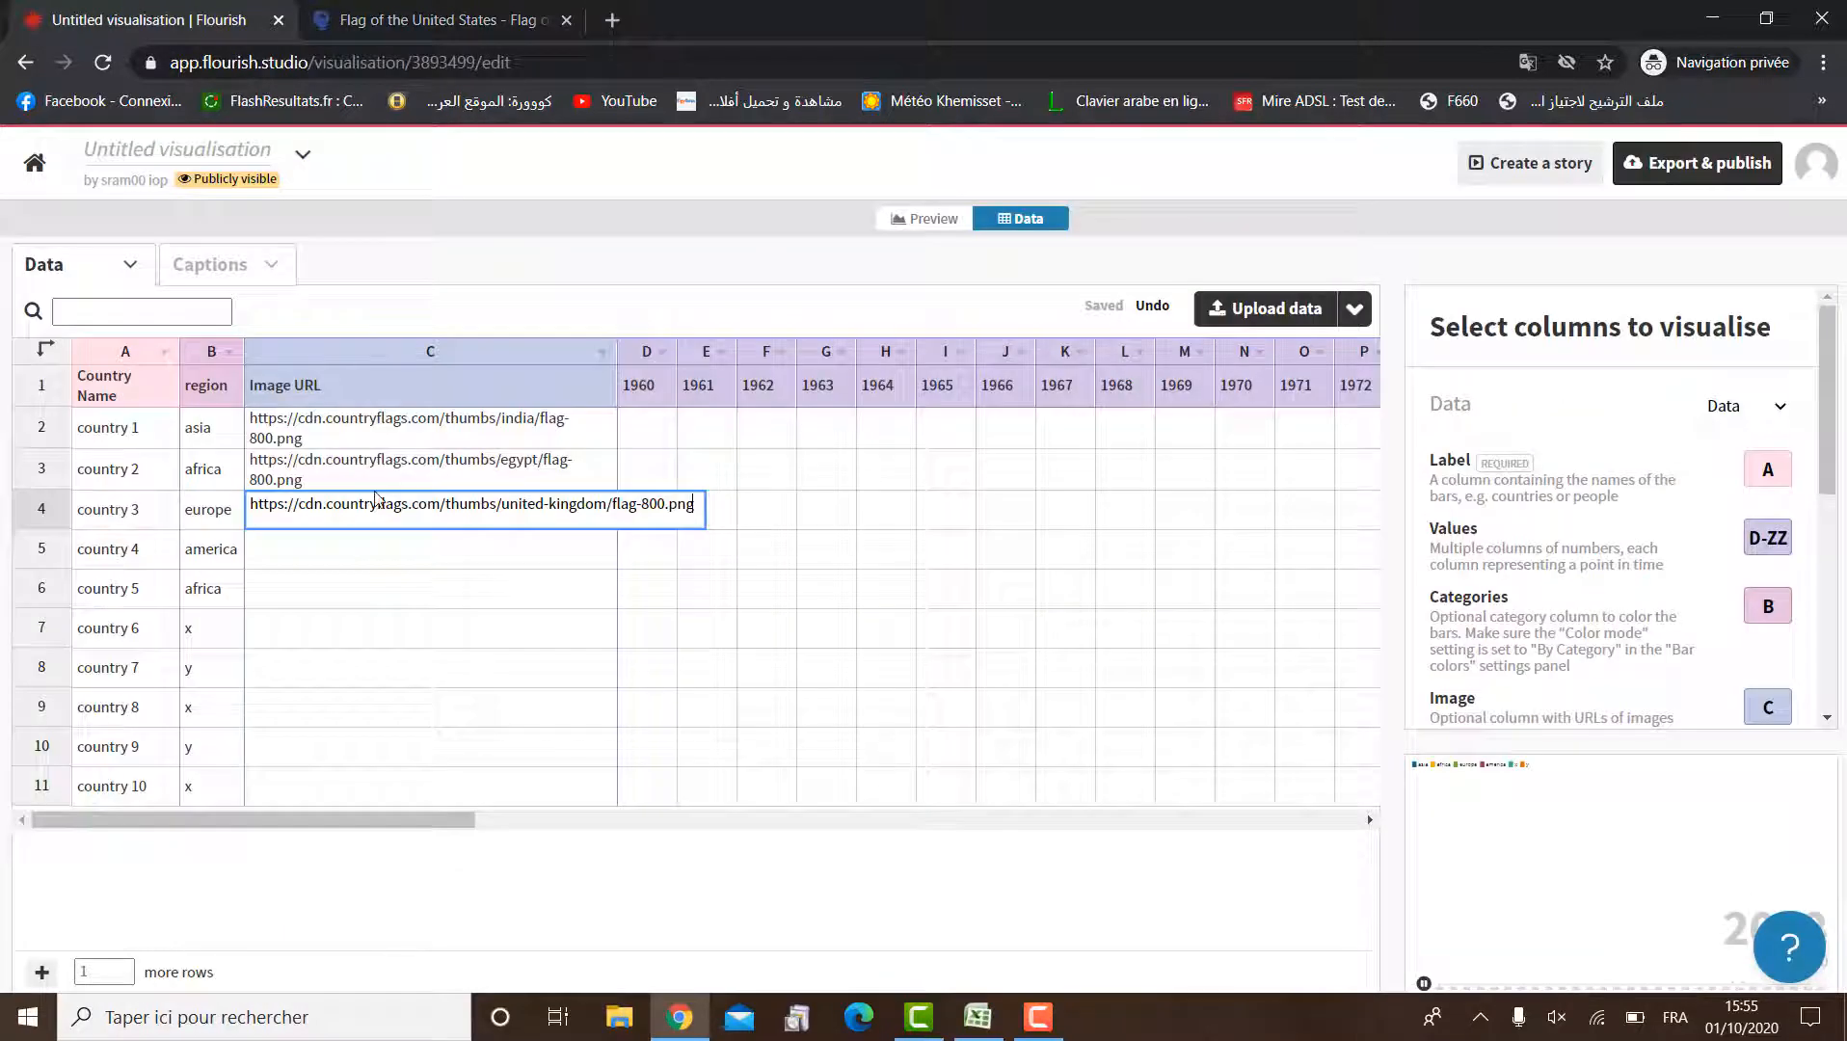
double_click(337, 545)
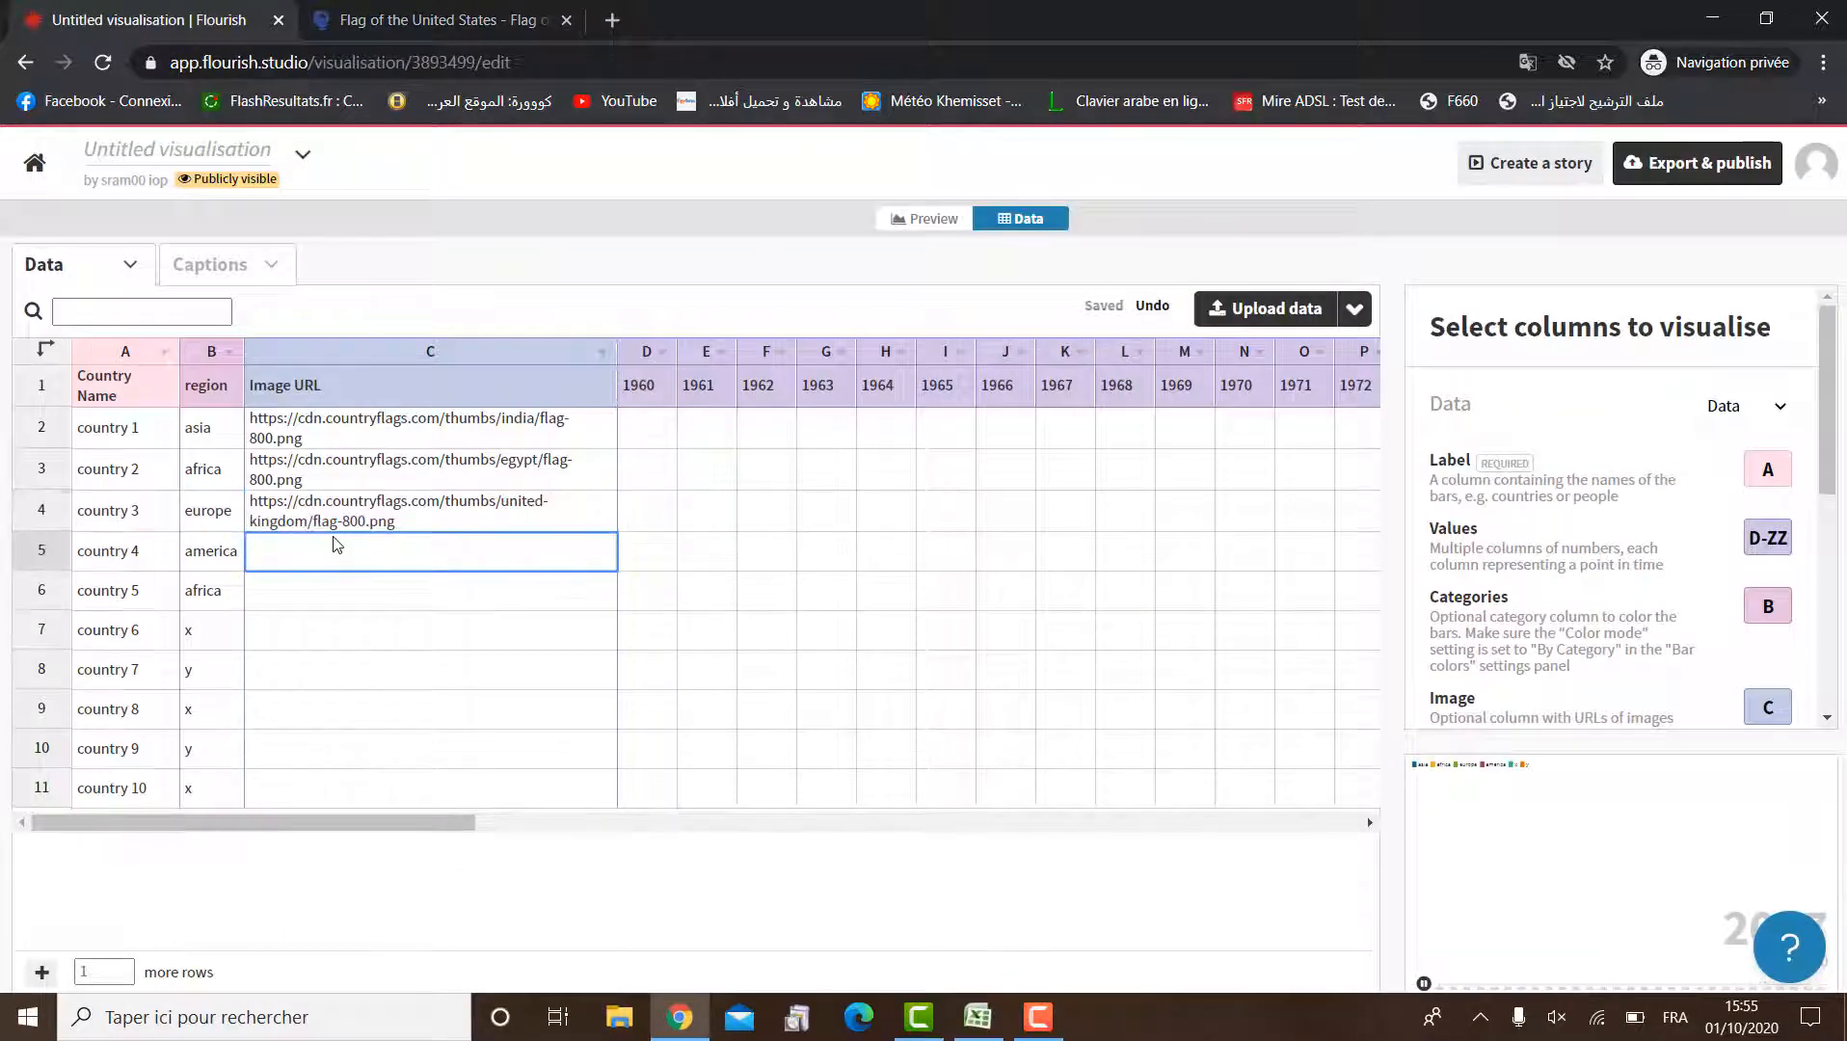
type("https://cdn.countryflags.com/thumbs/united-states-of-america/flag-800.png")
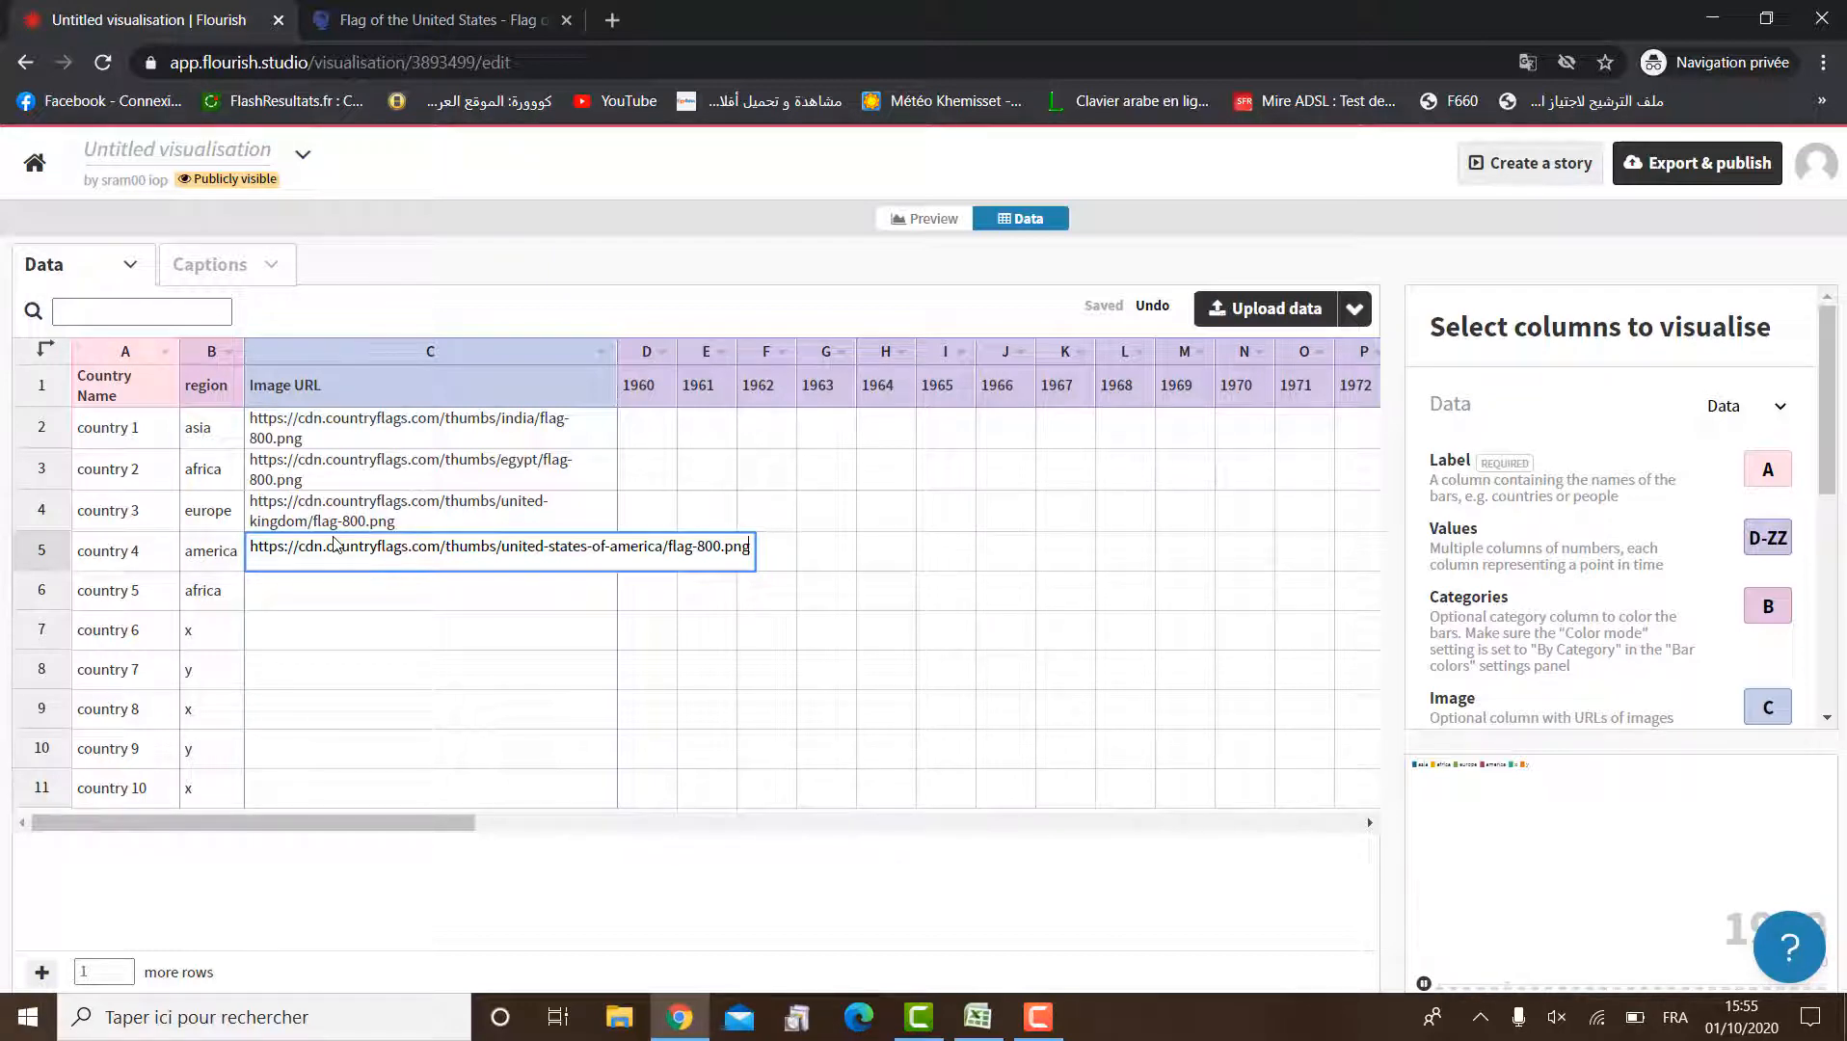
left_click(516, 878)
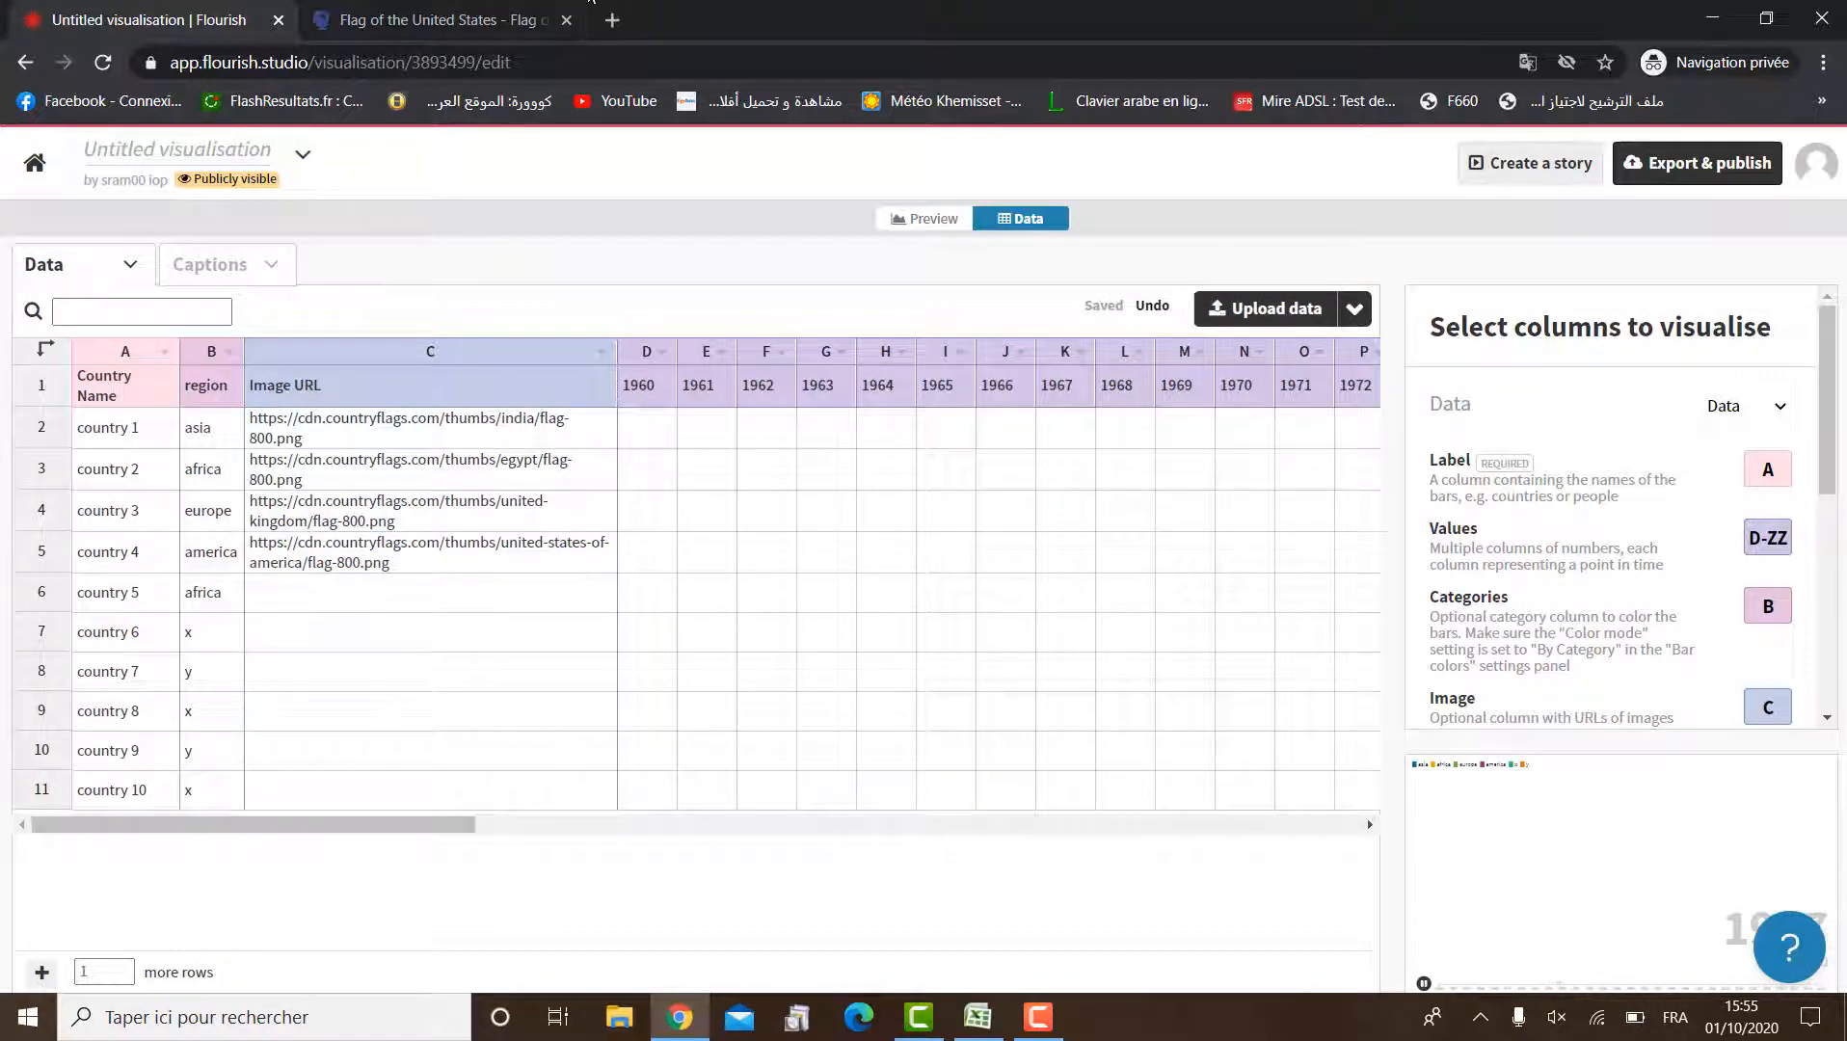
Go back to the flag gallery on countryflags.com, open the Flag of Algeria page and copy its image address
left_click(516, 10)
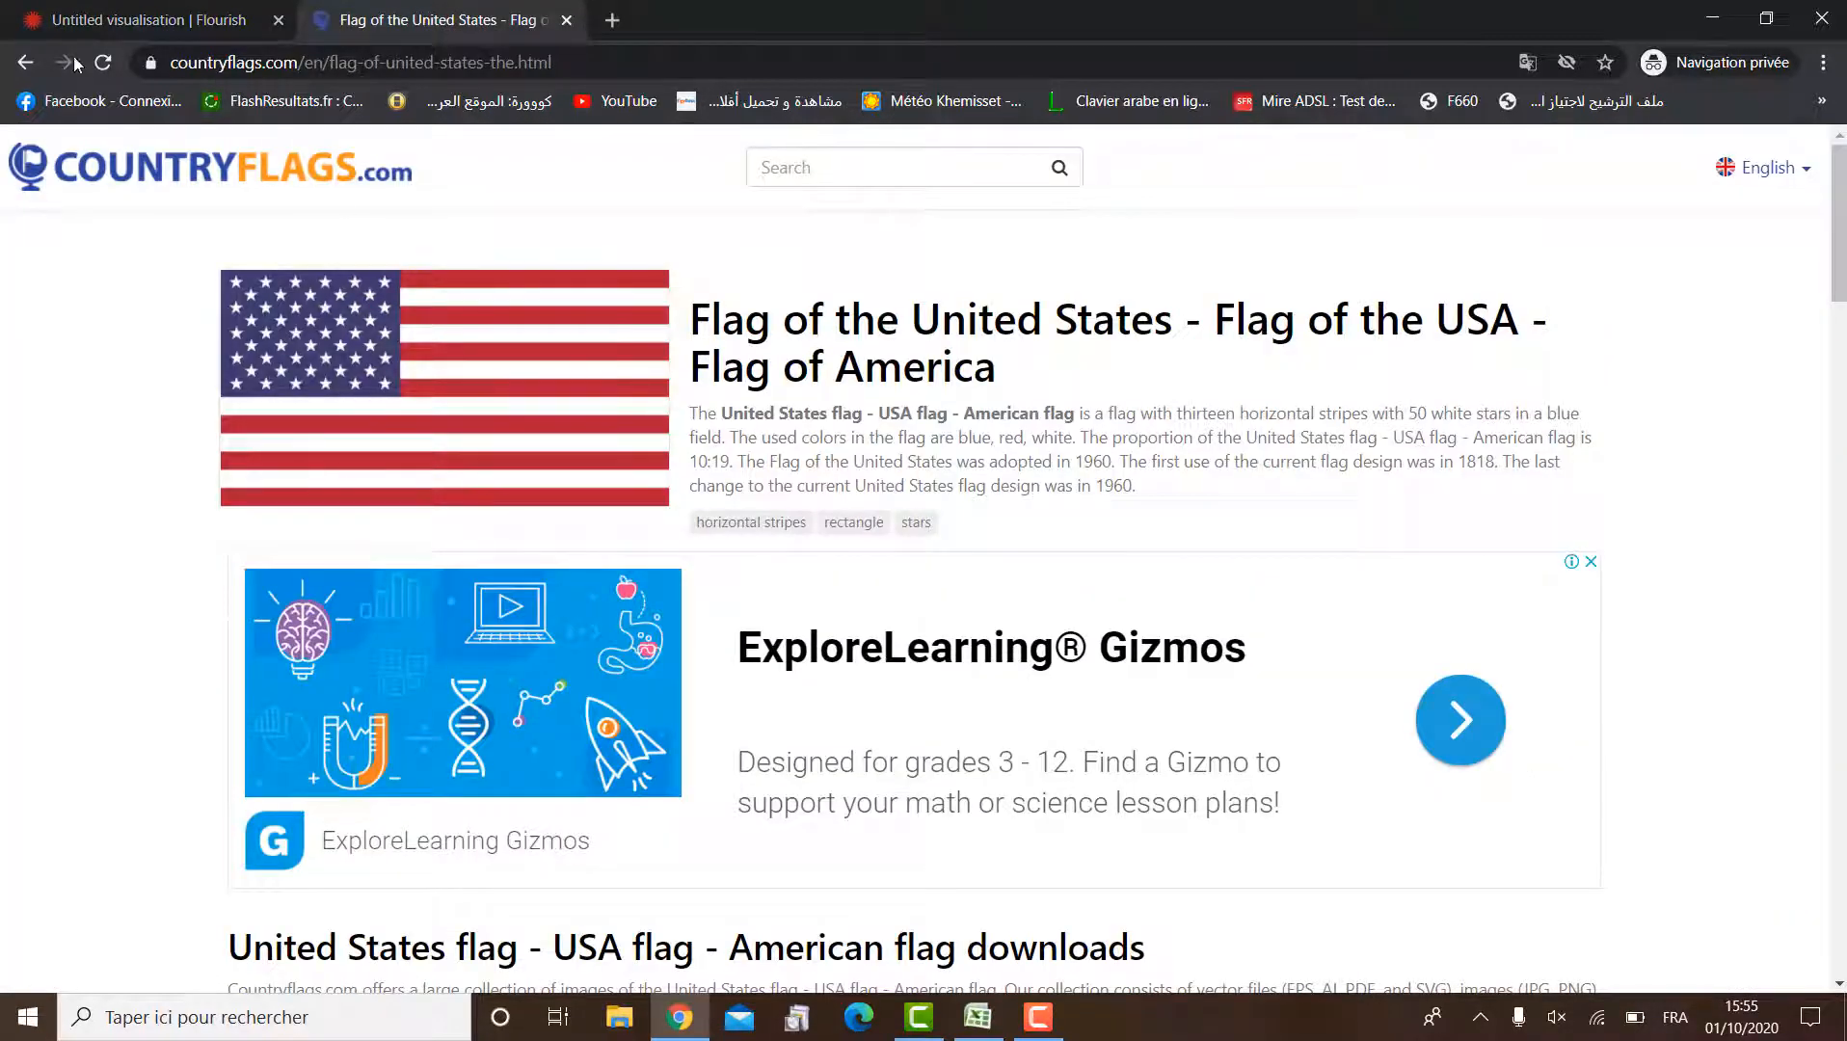
left_click(25, 62)
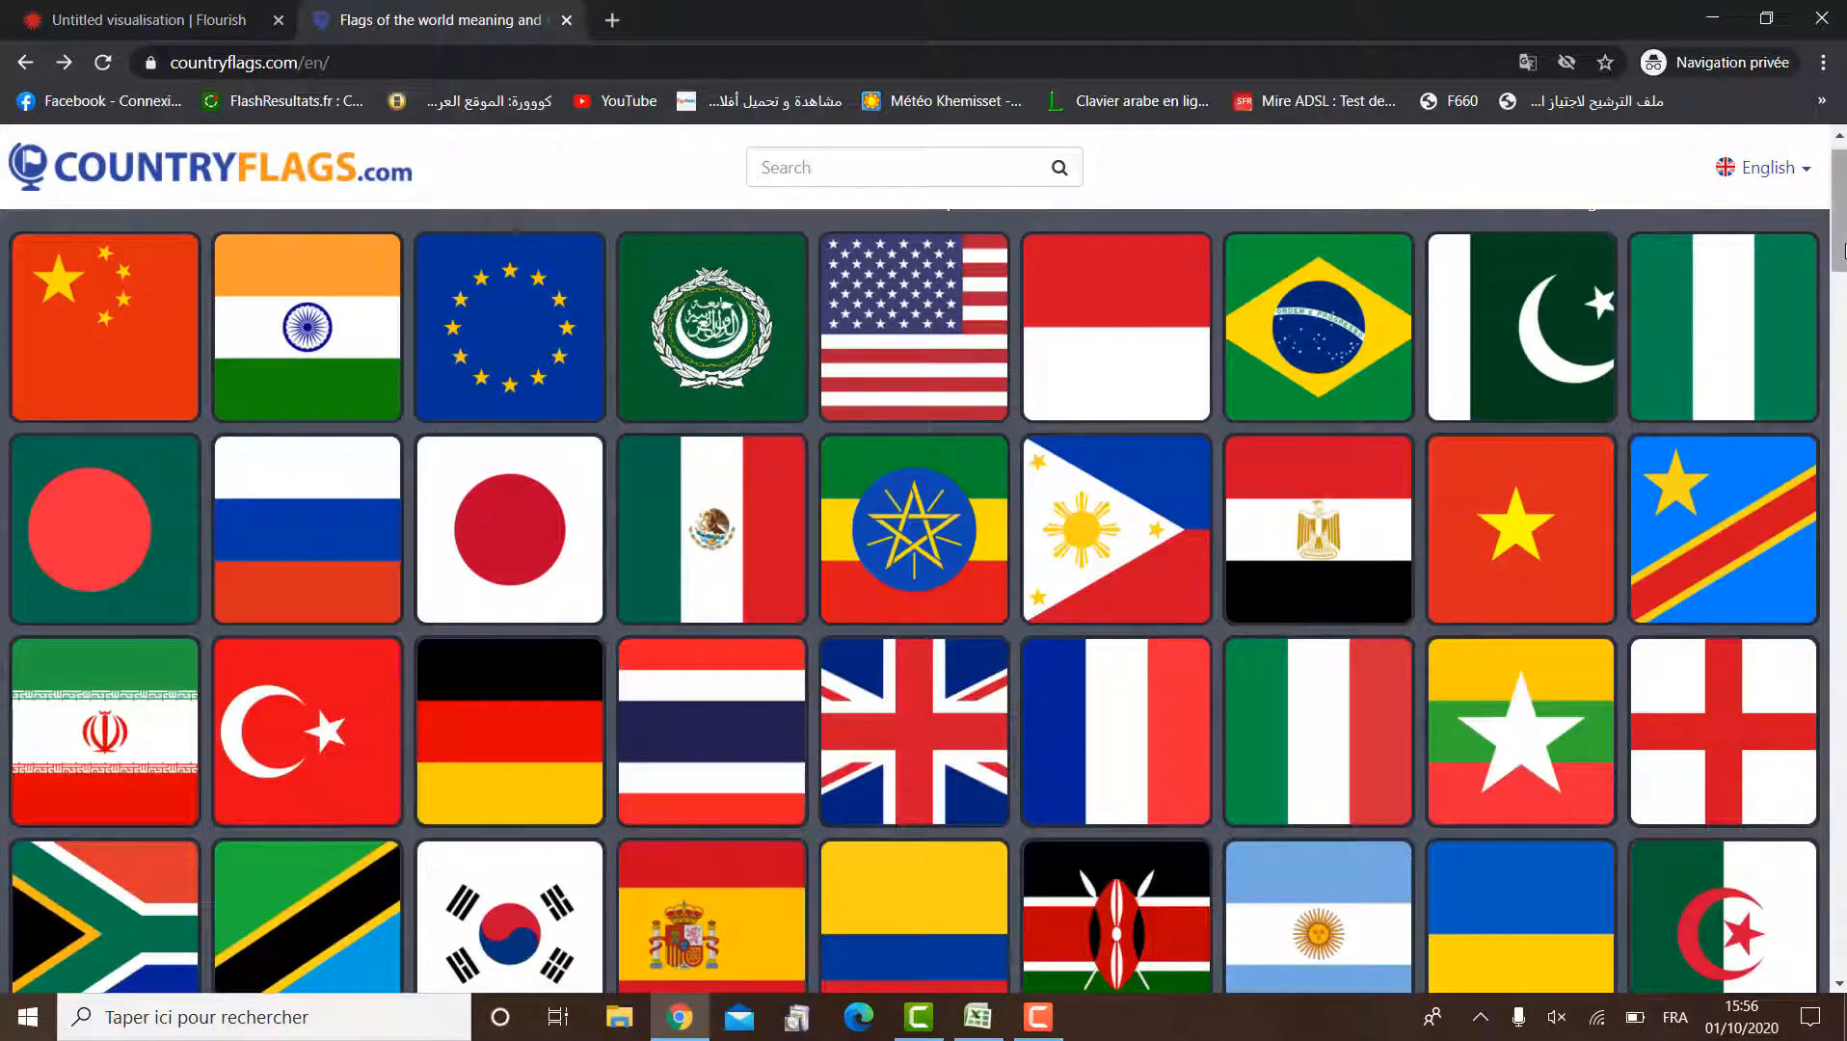
scroll(1755, 617, "down", 3)
left_click(1751, 638)
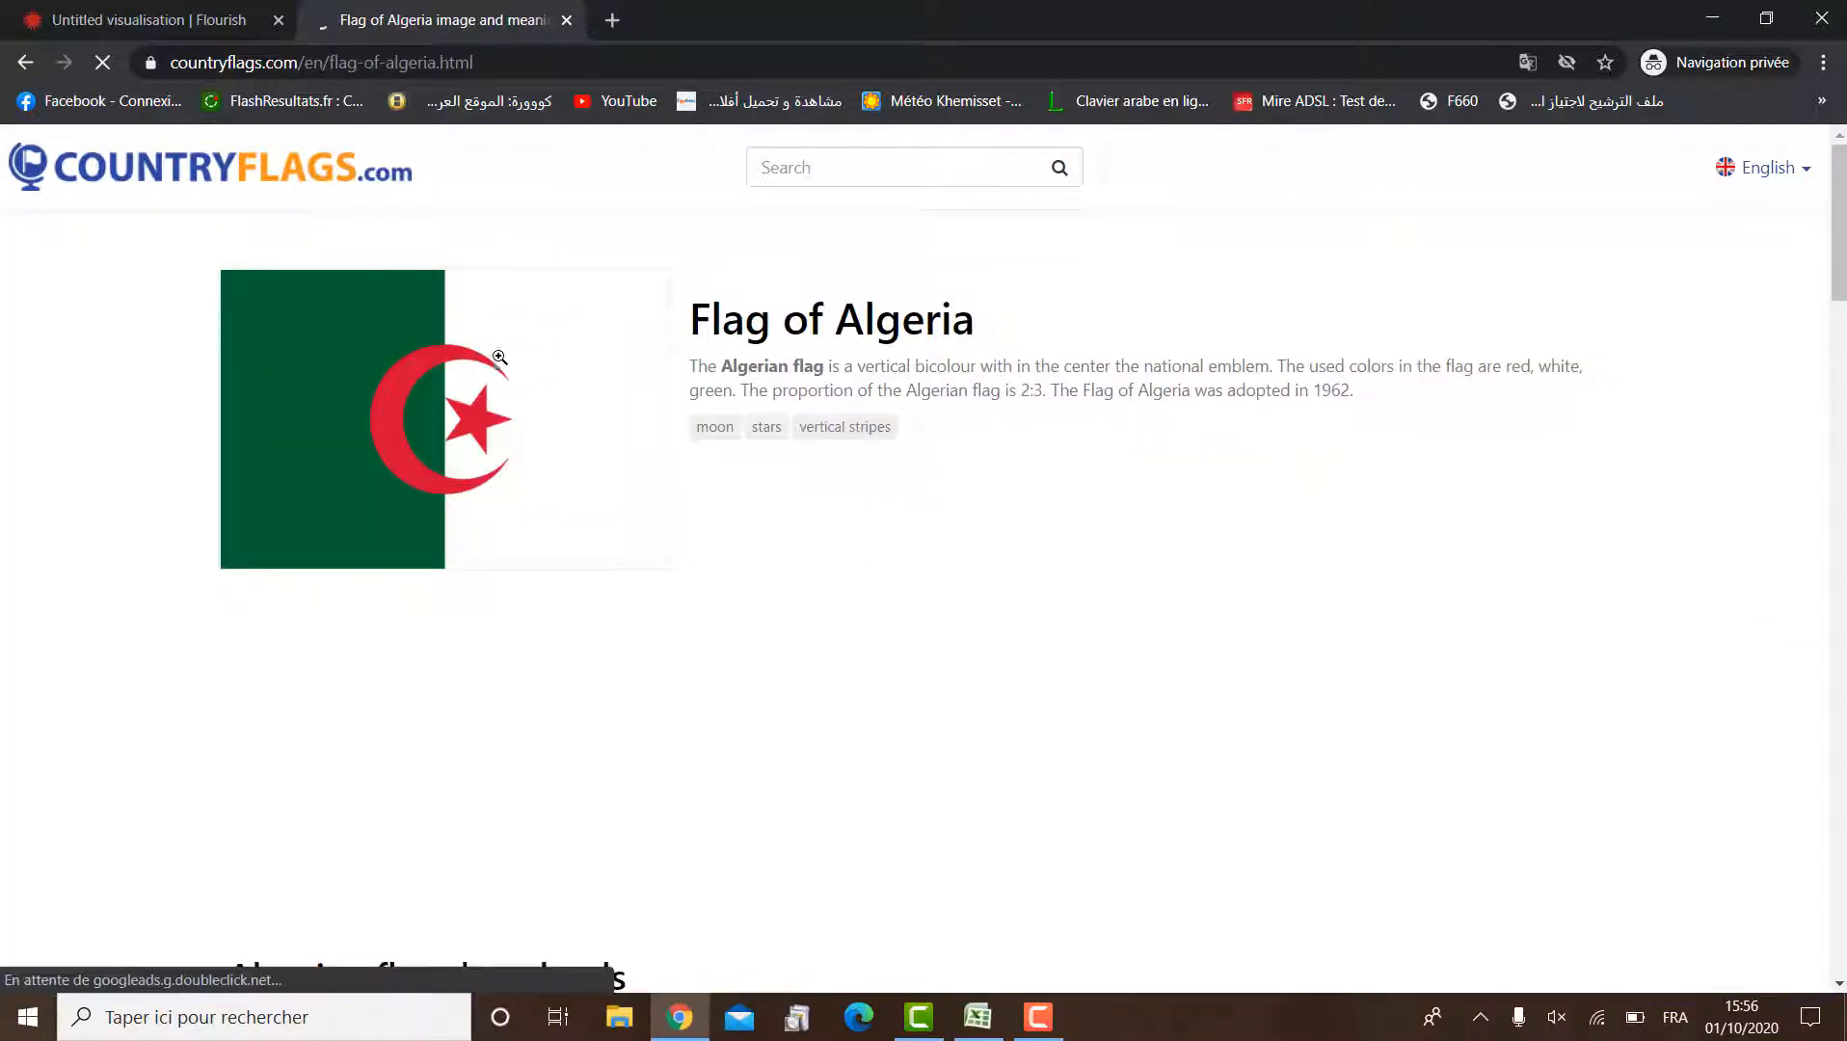
right_click(494, 356)
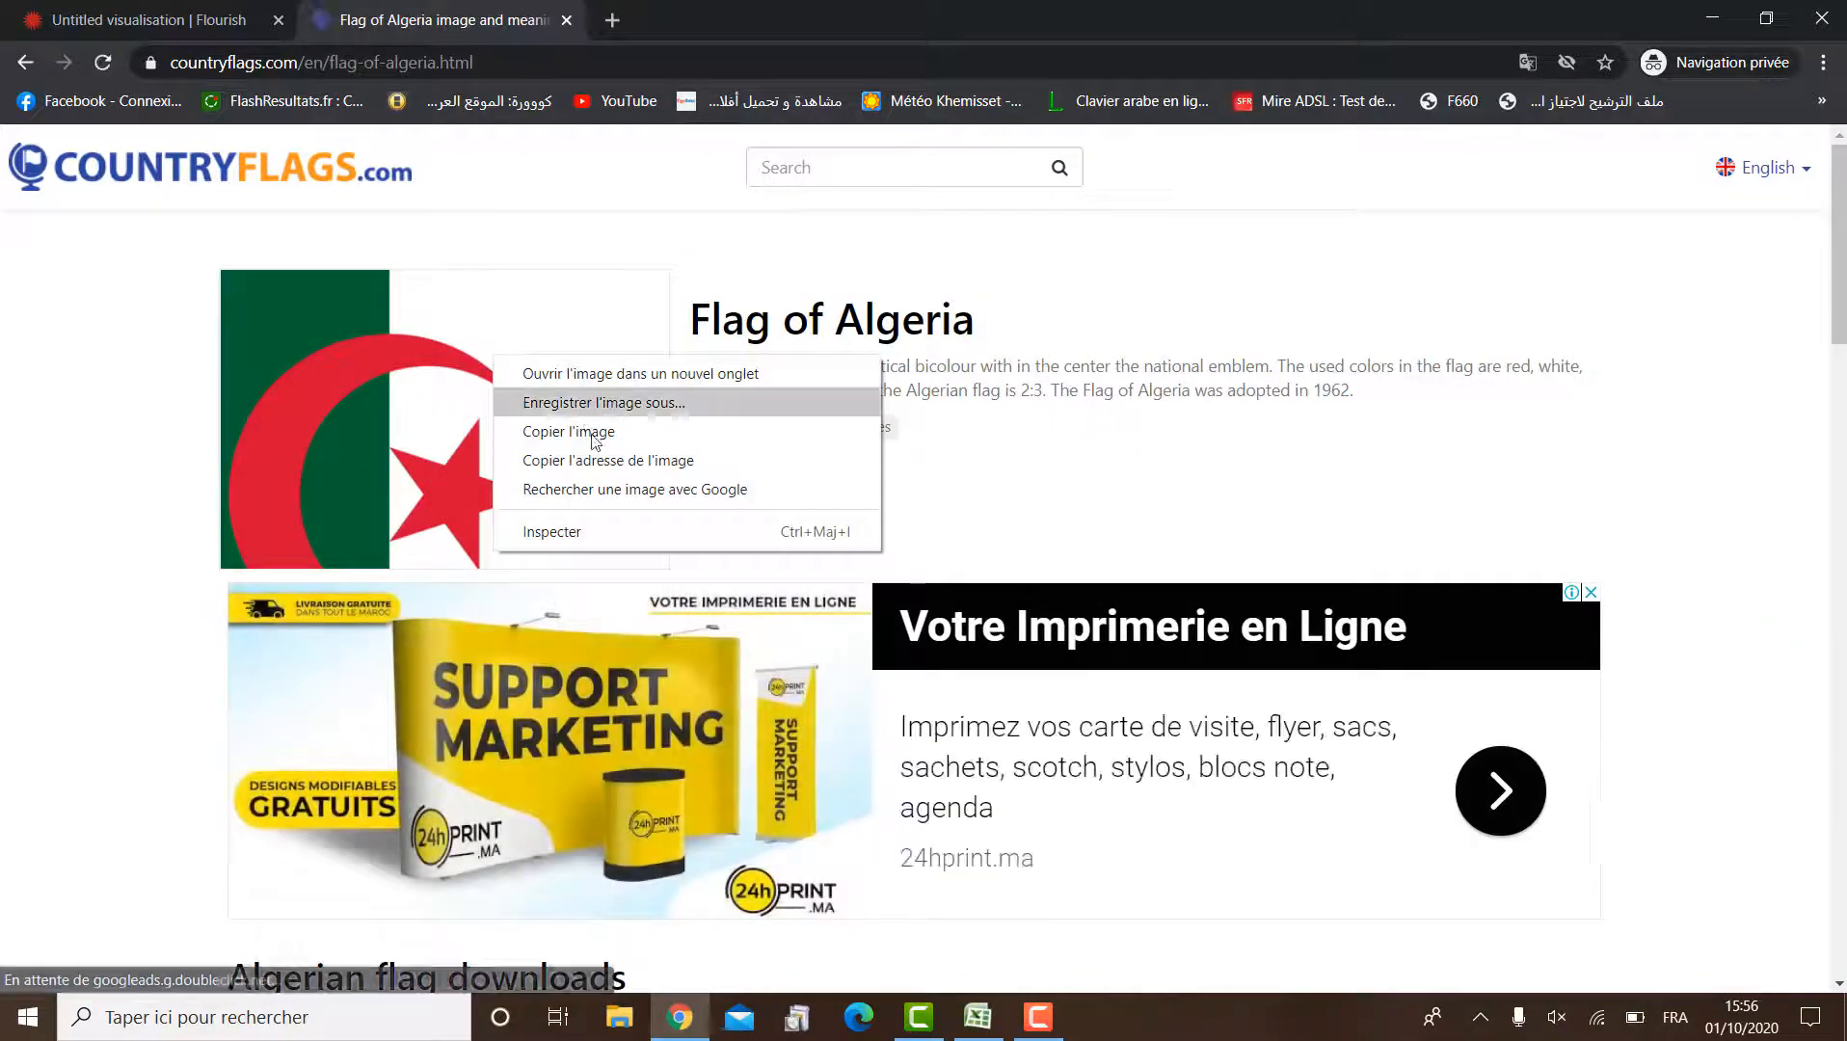
left_click(579, 460)
Paste the Algerian flag's image address into the Image URL cell of country 5 in the Flourish data sheet
key("ctrl+Tab")
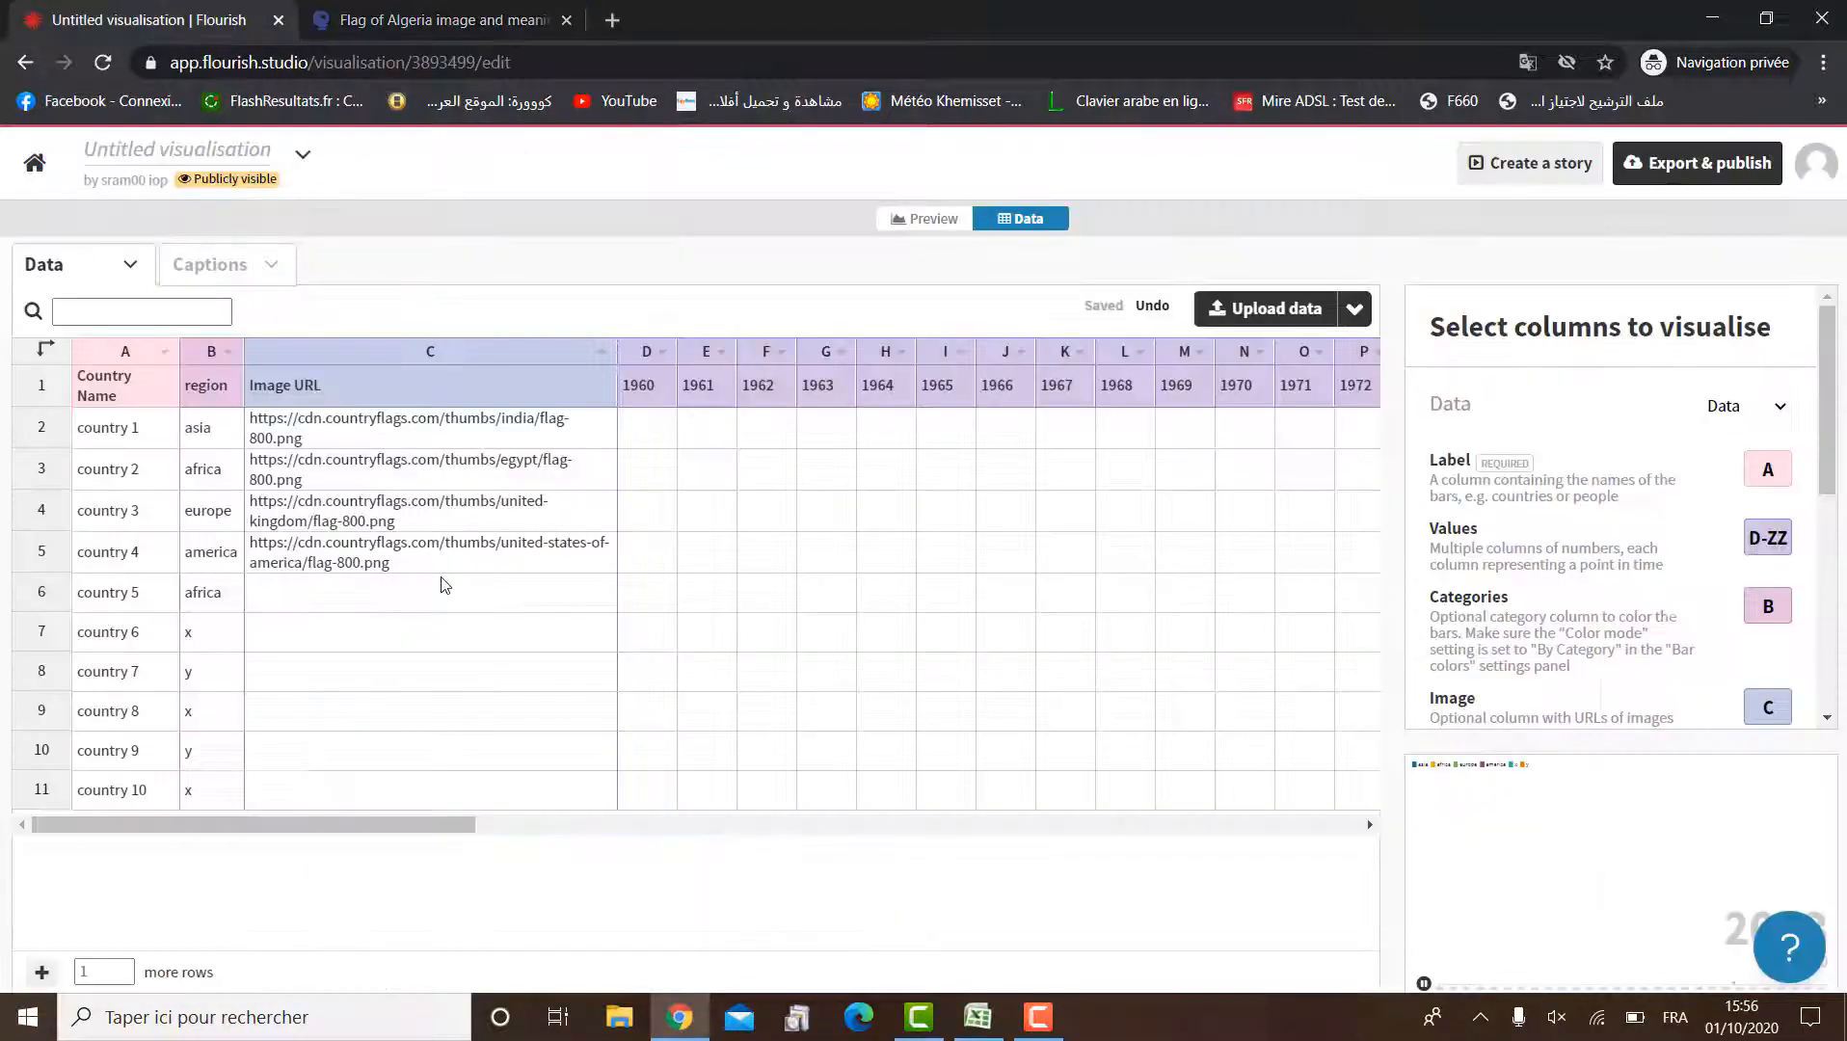
double_click(336, 599)
type("https://cdn.countryflags.com/thumbs/algeria/flag-800.png")
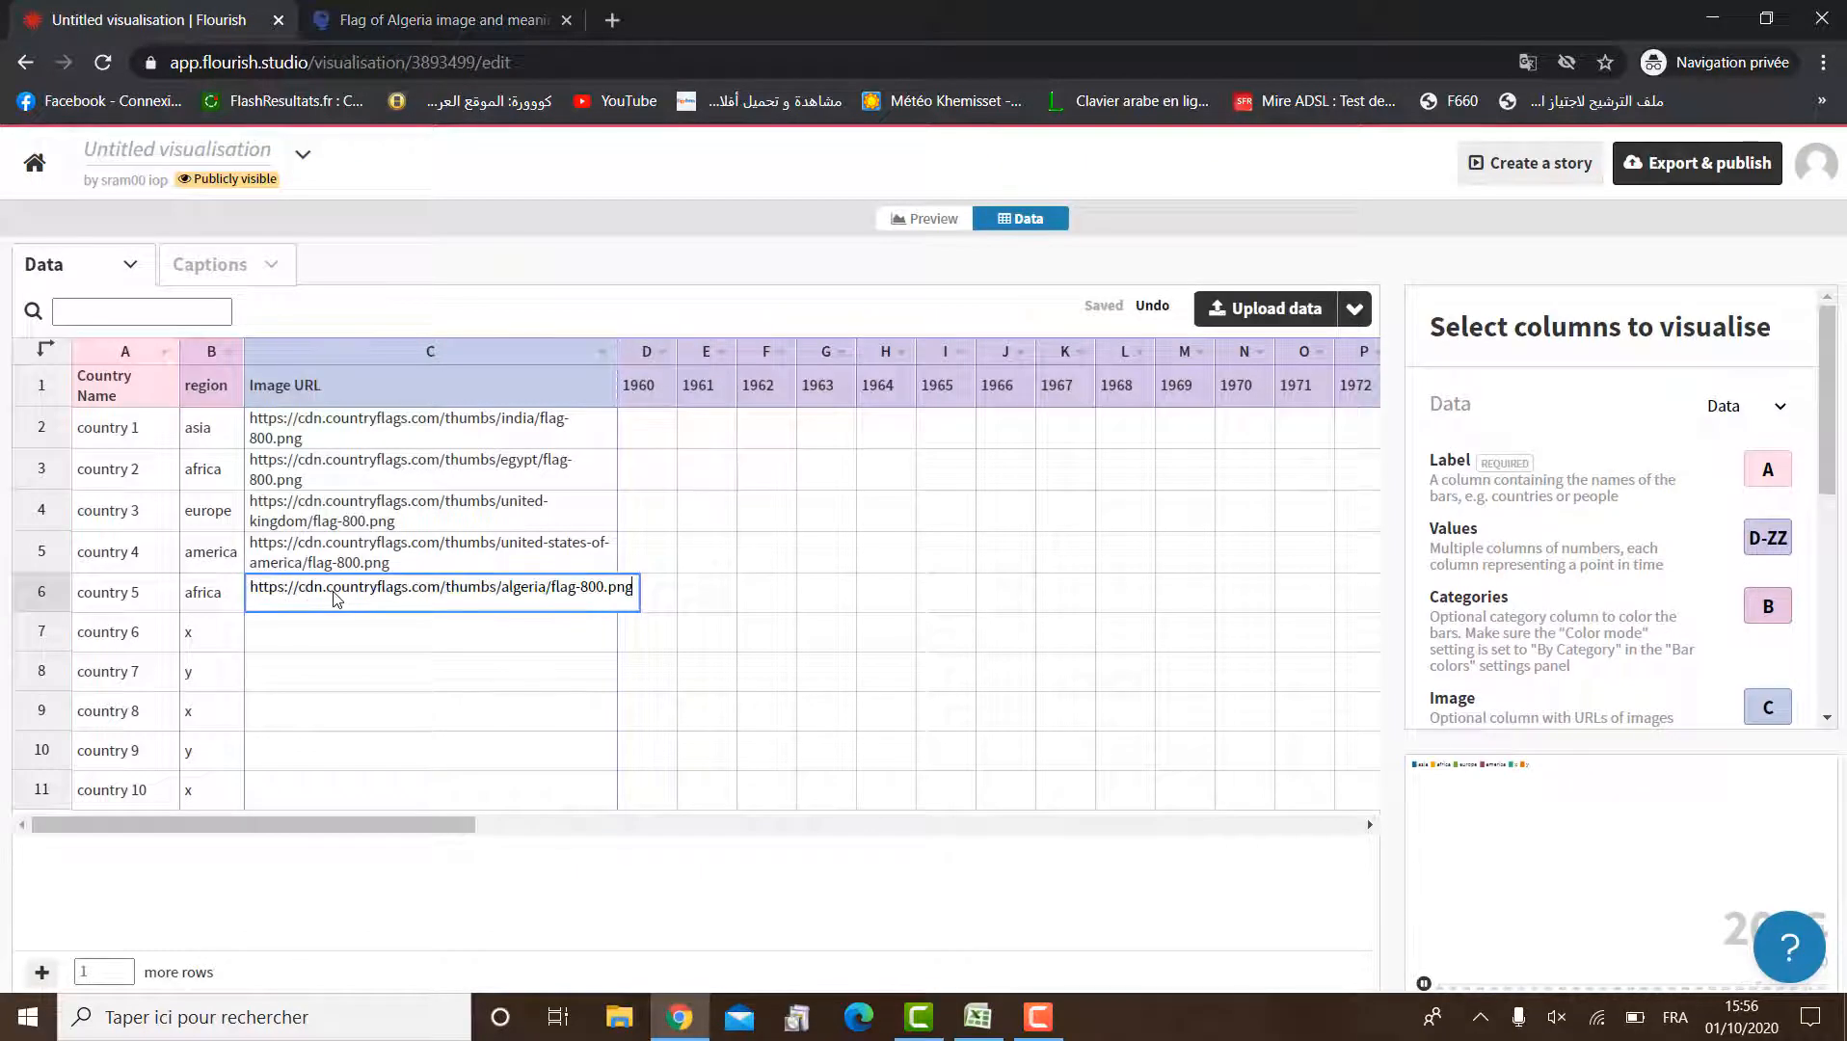
left_click(332, 646)
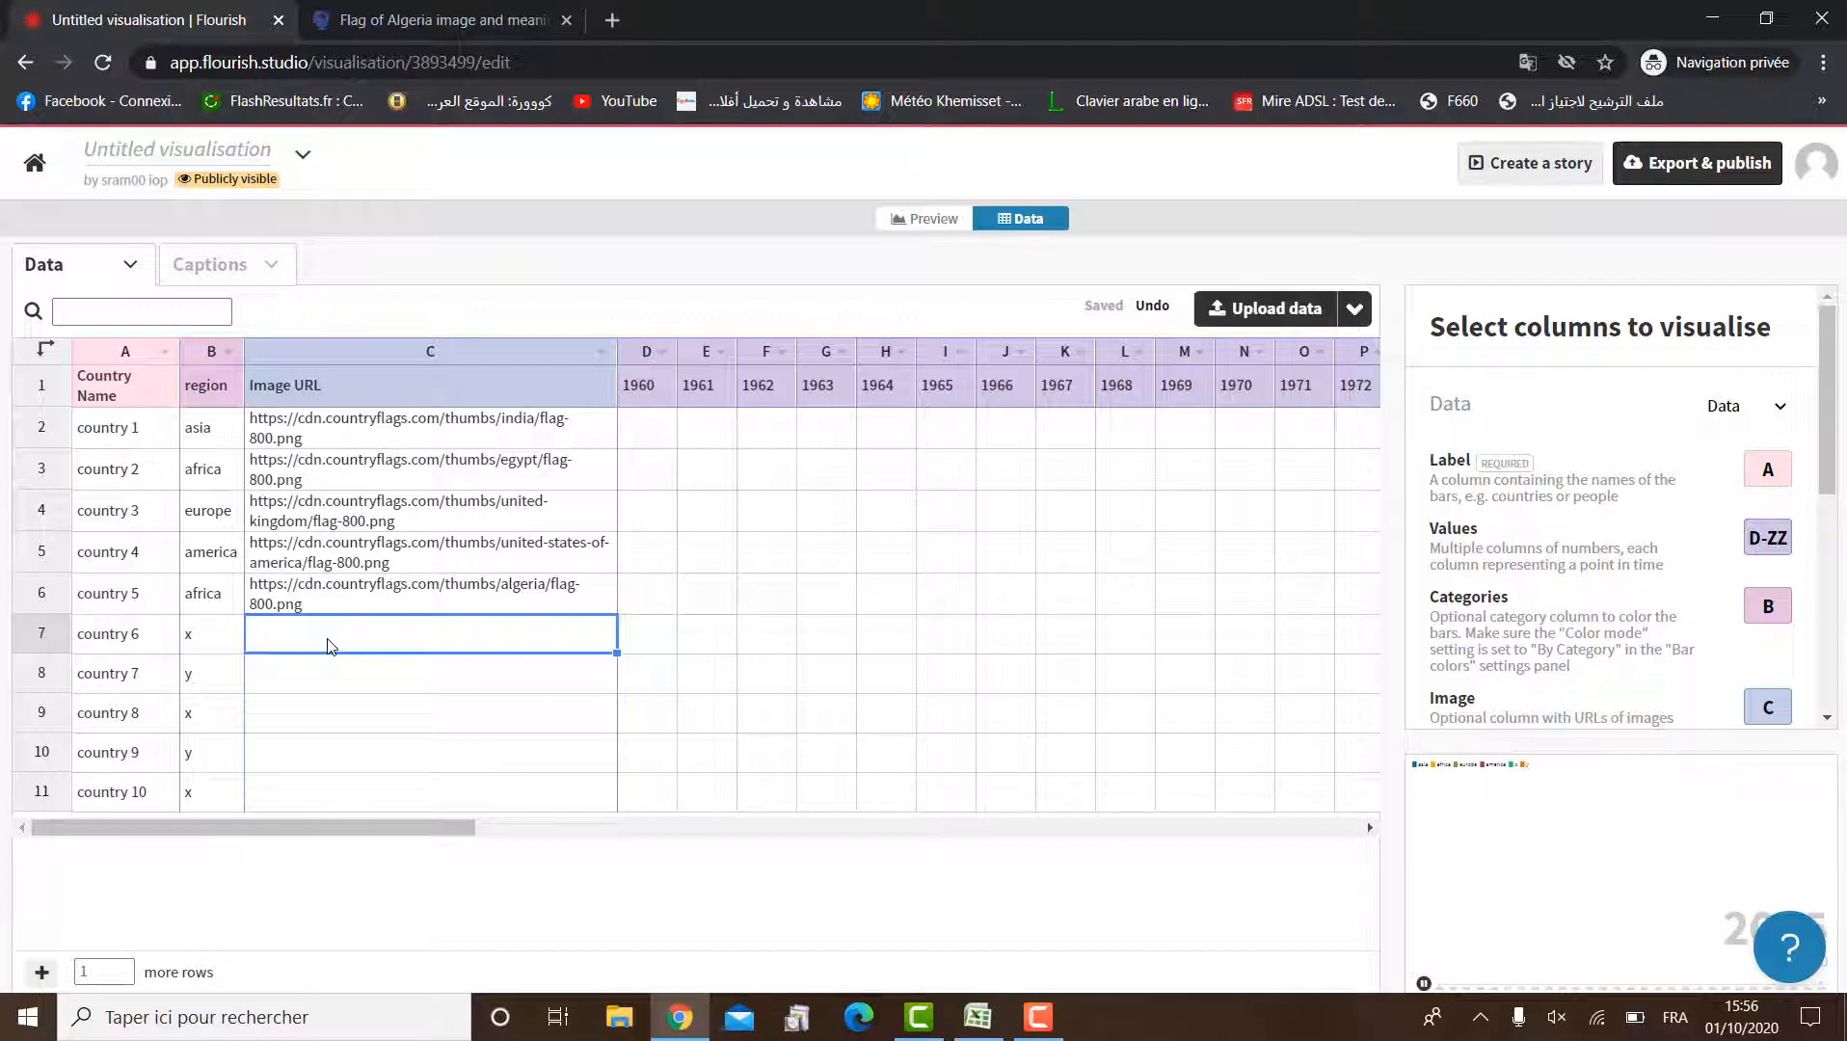
double_click(328, 644)
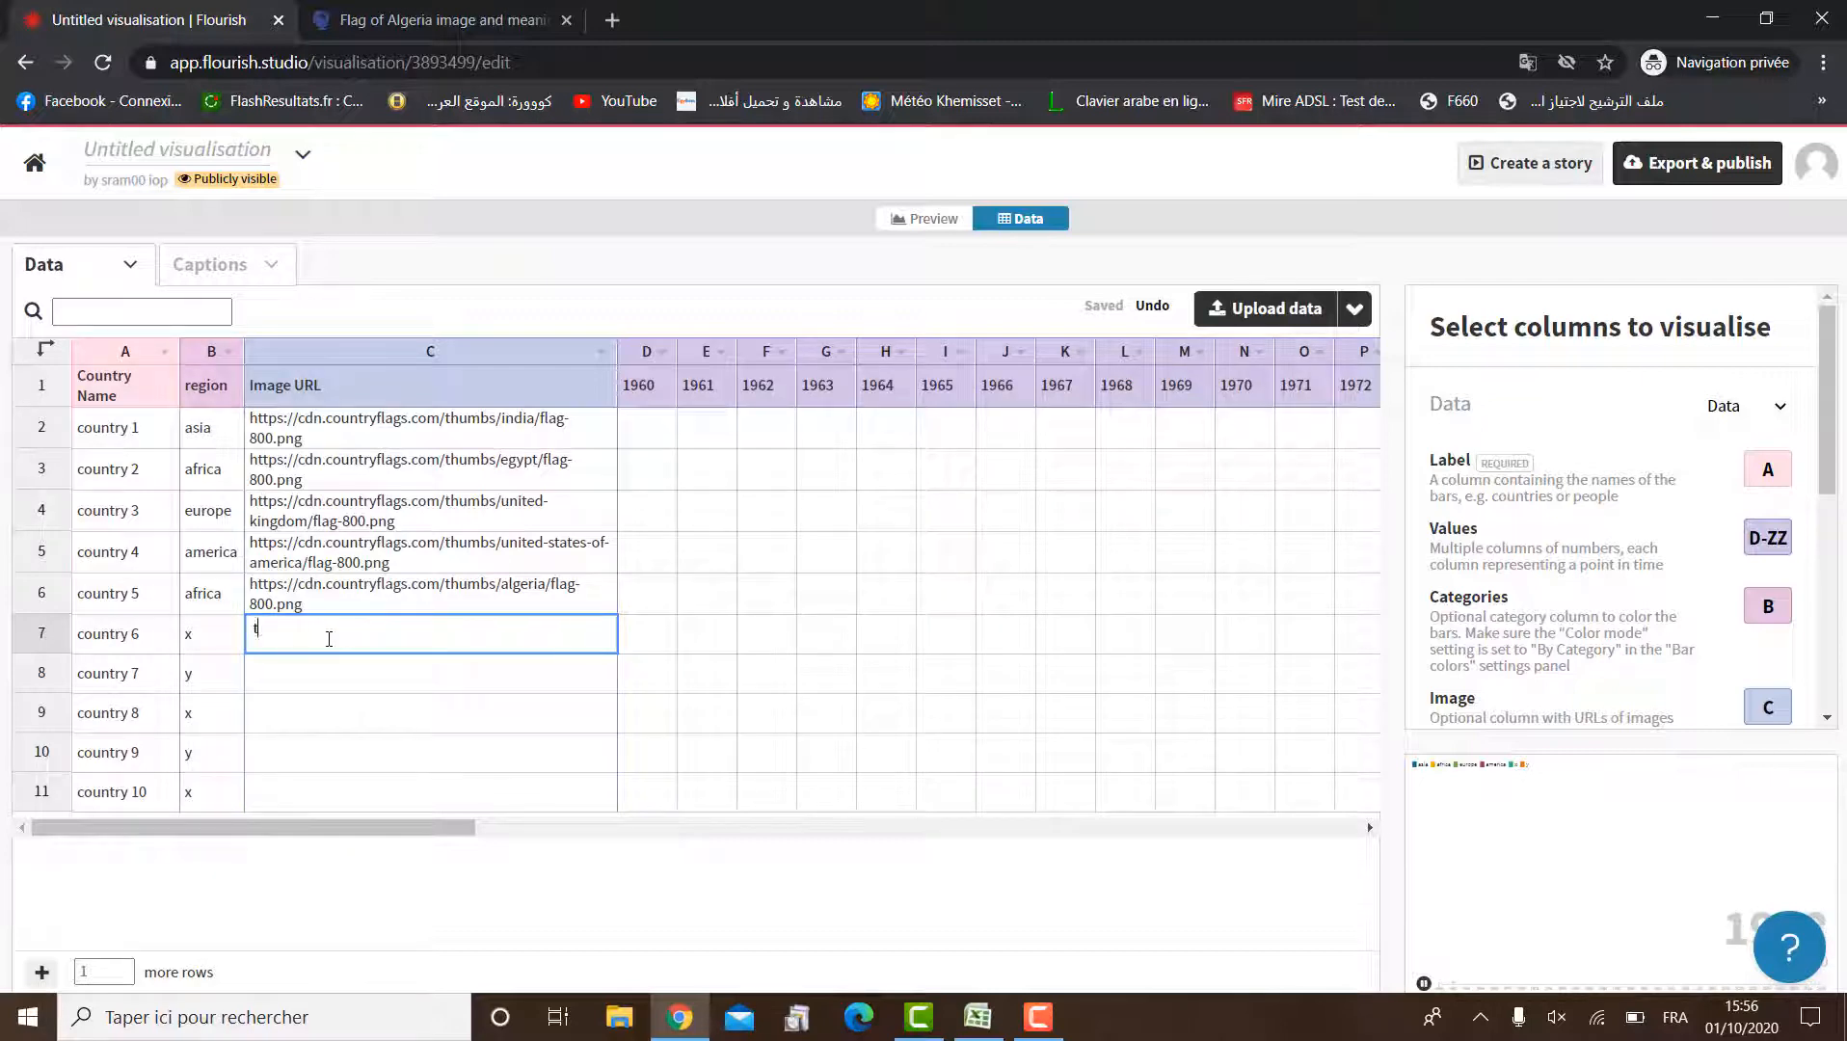
type("the same operation")
key("ctrl+a")
key("BackSpace")
Enter the placeholder x in the Image URL cells of countries 6 to 10
type("x")
key("Return")
type("x")
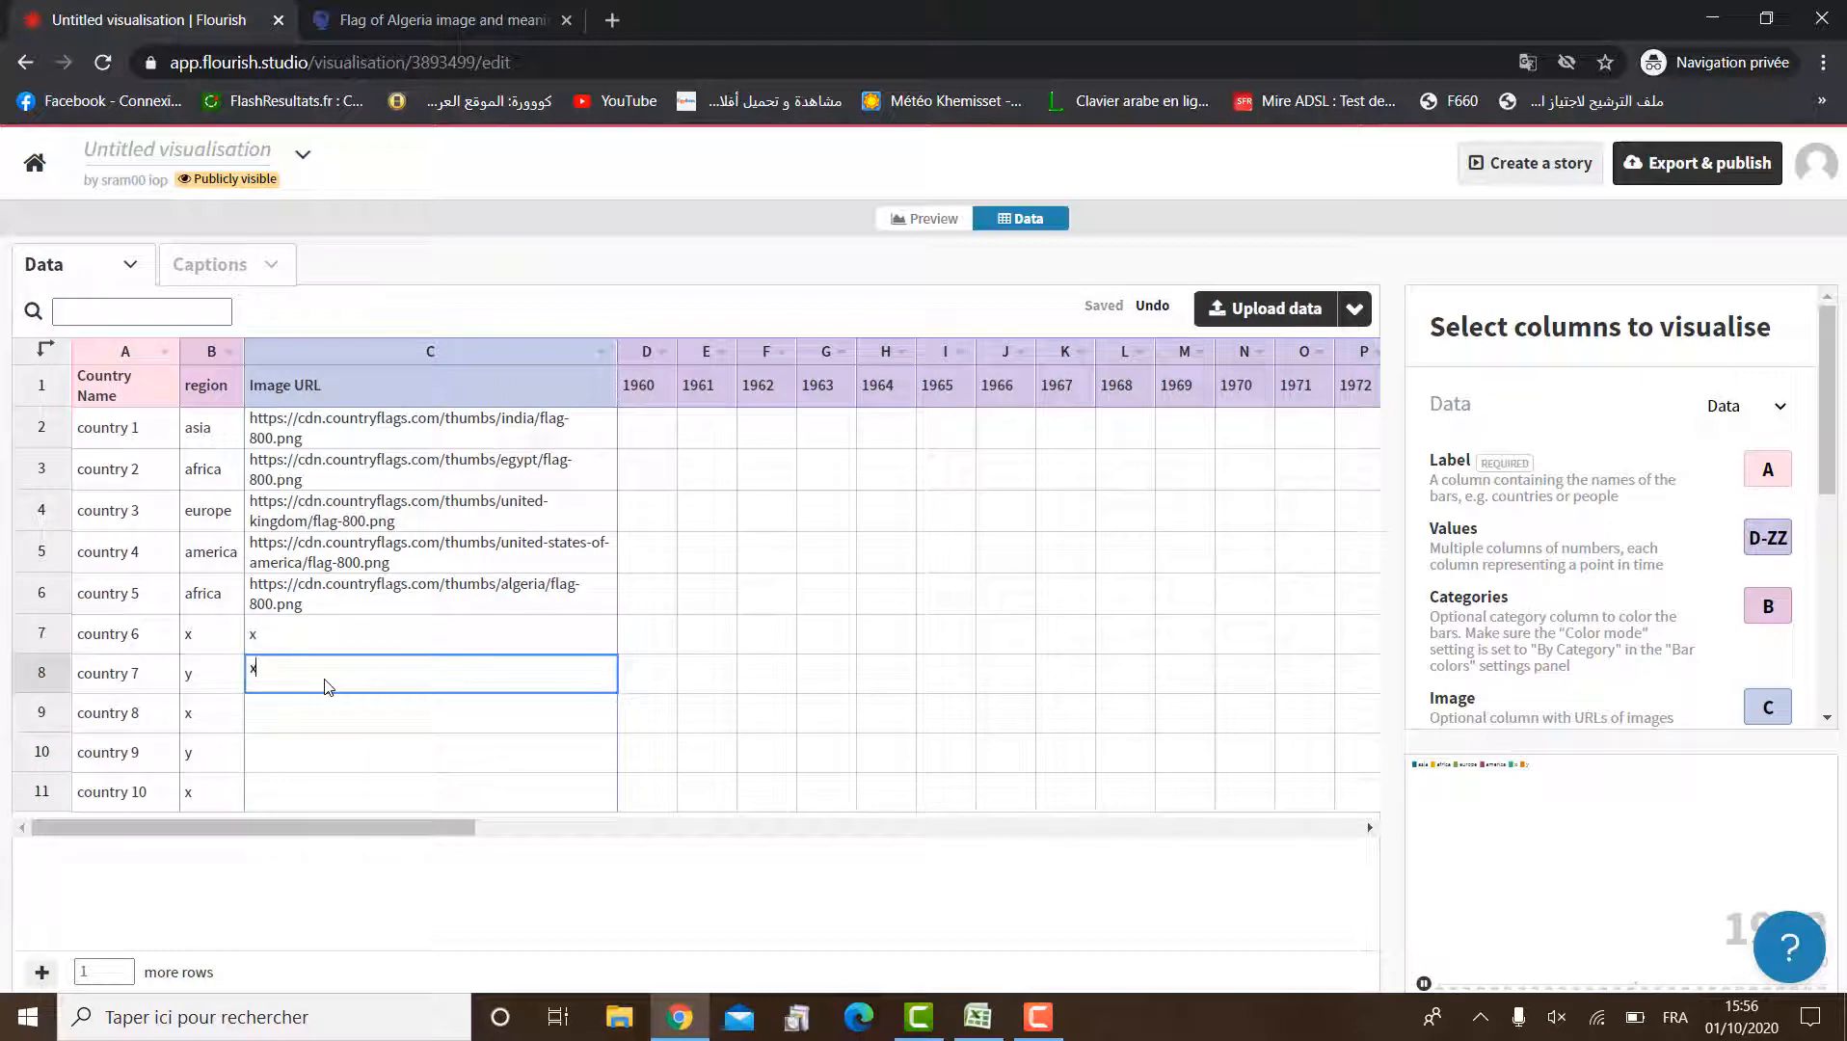
key("Return")
type("x")
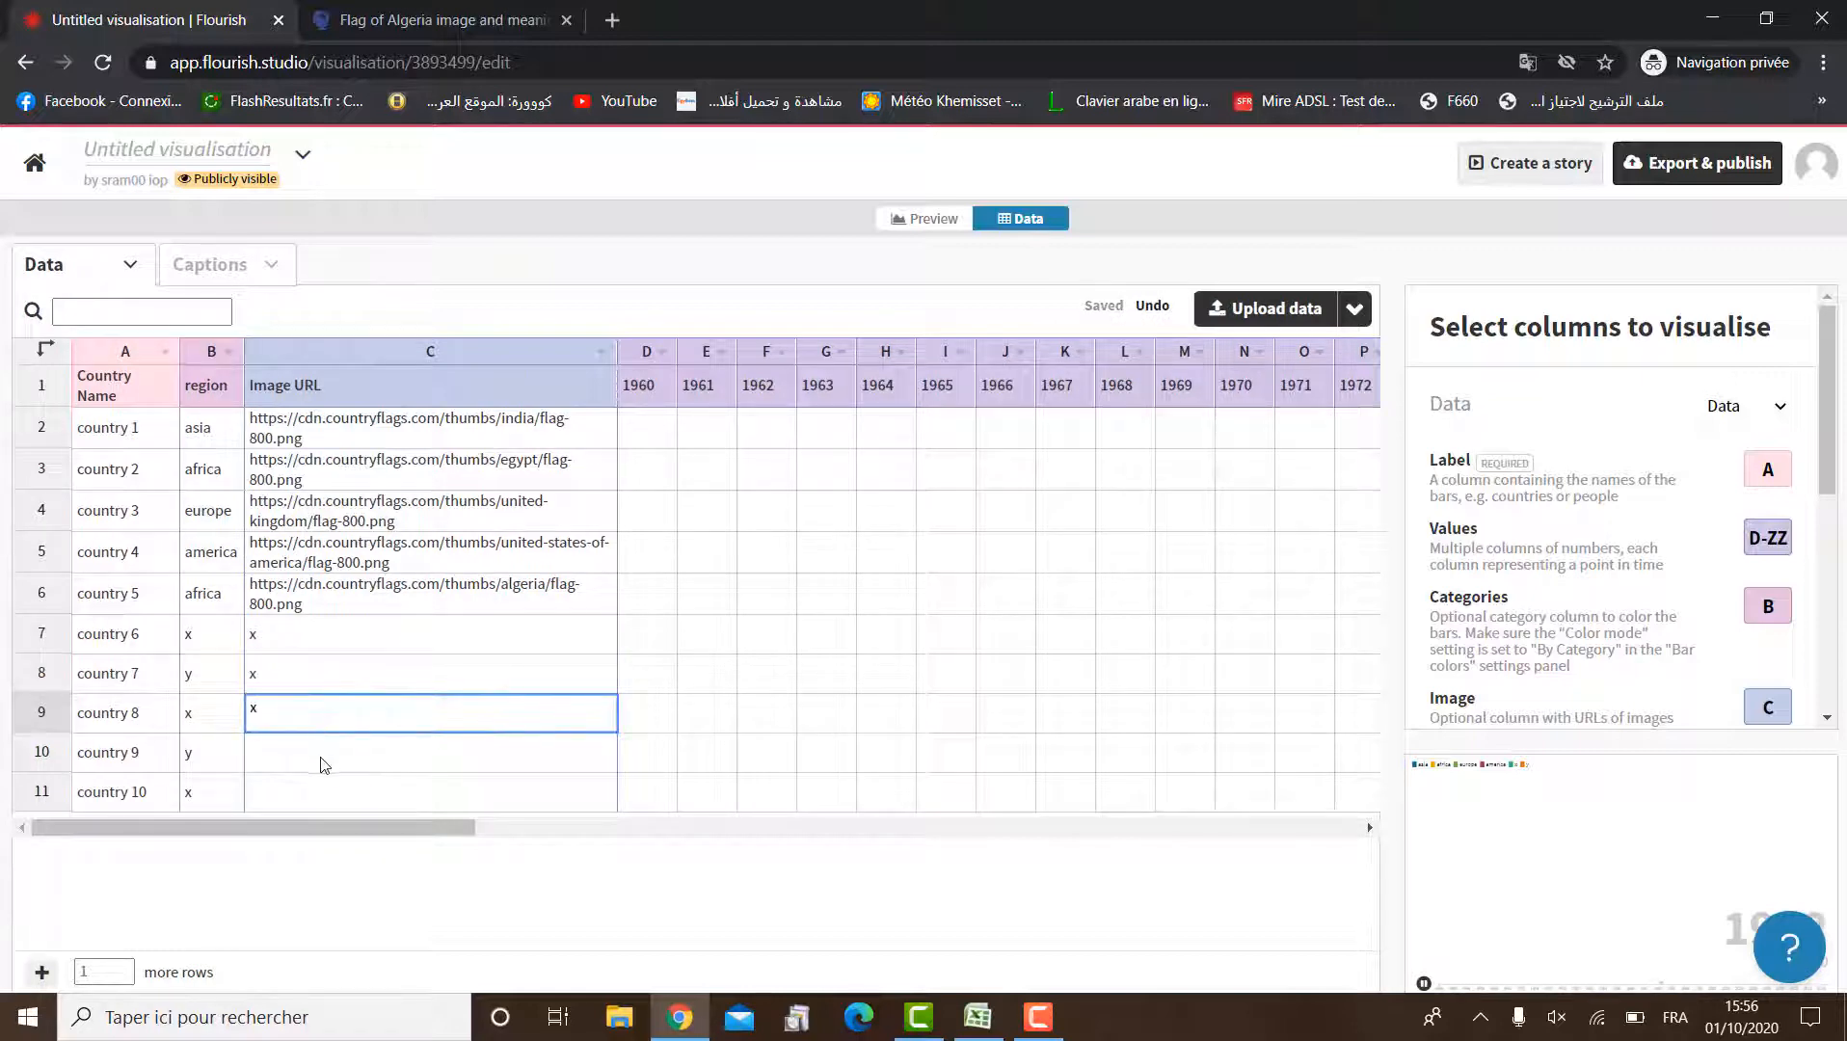
key("Return")
type("x")
key("Return")
type("x")
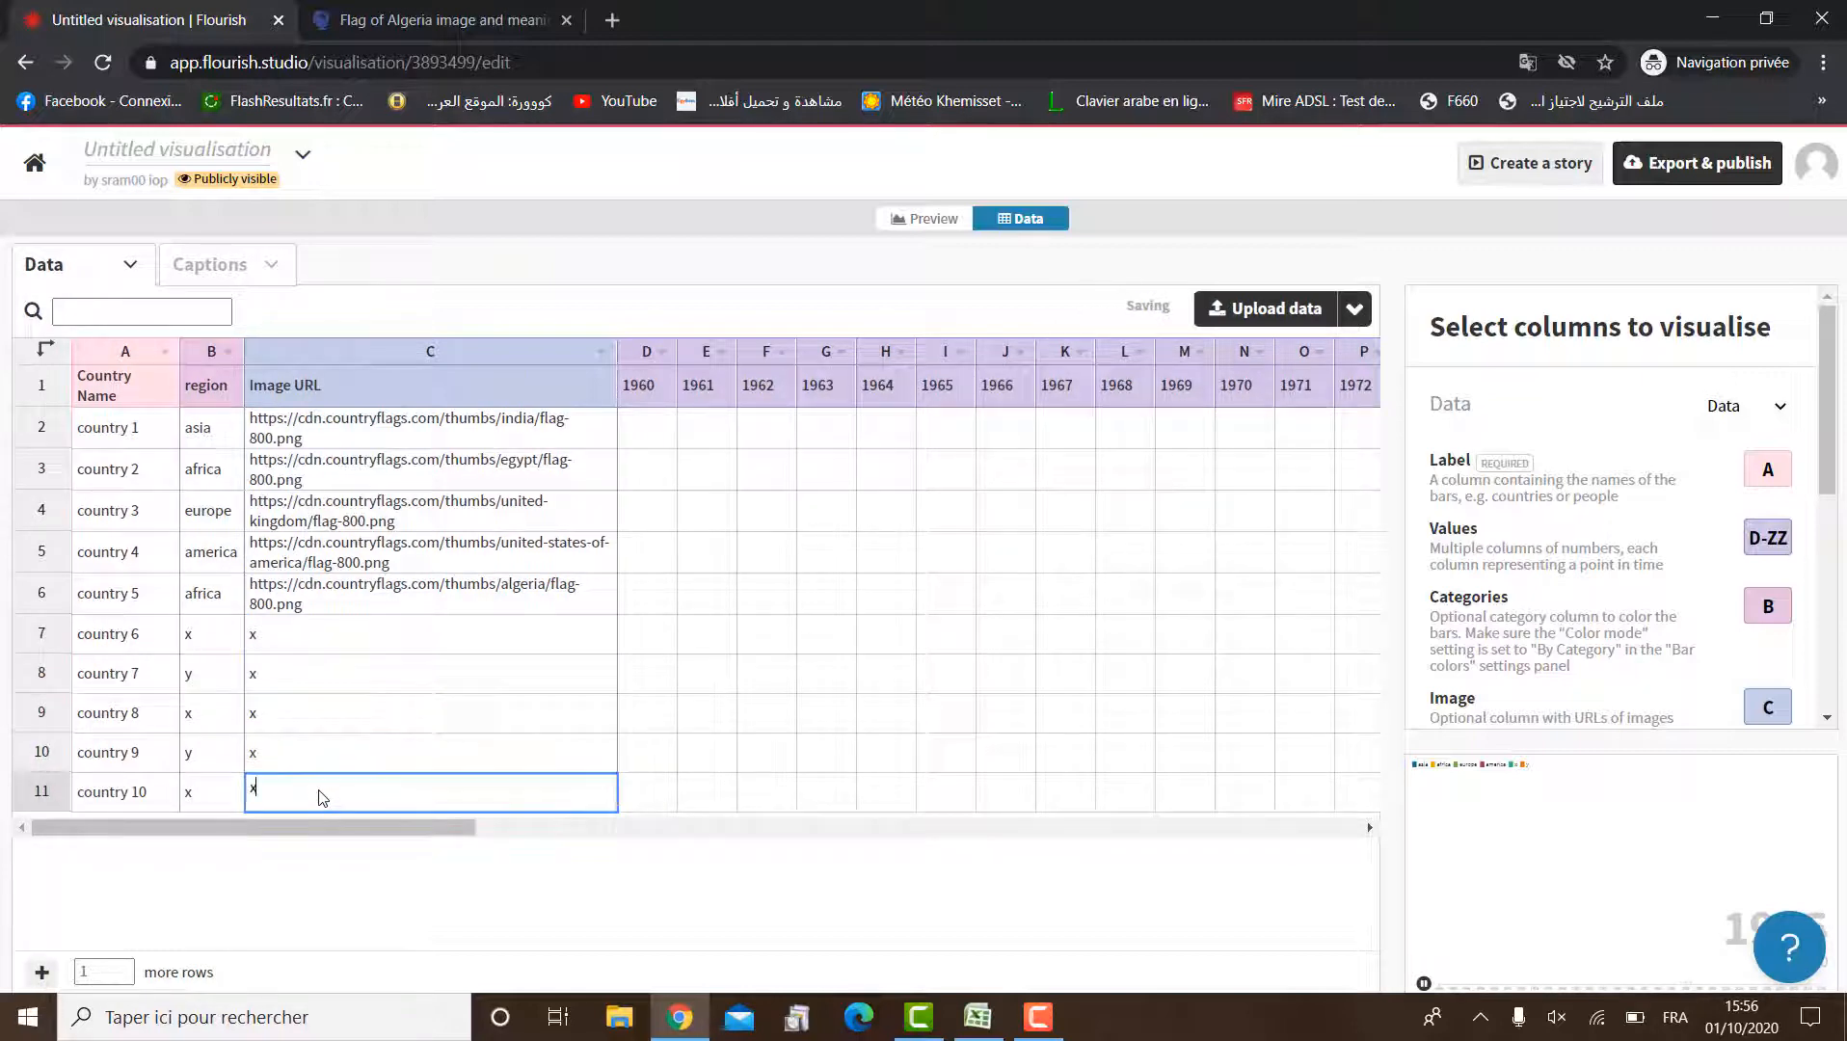
left_click(398, 882)
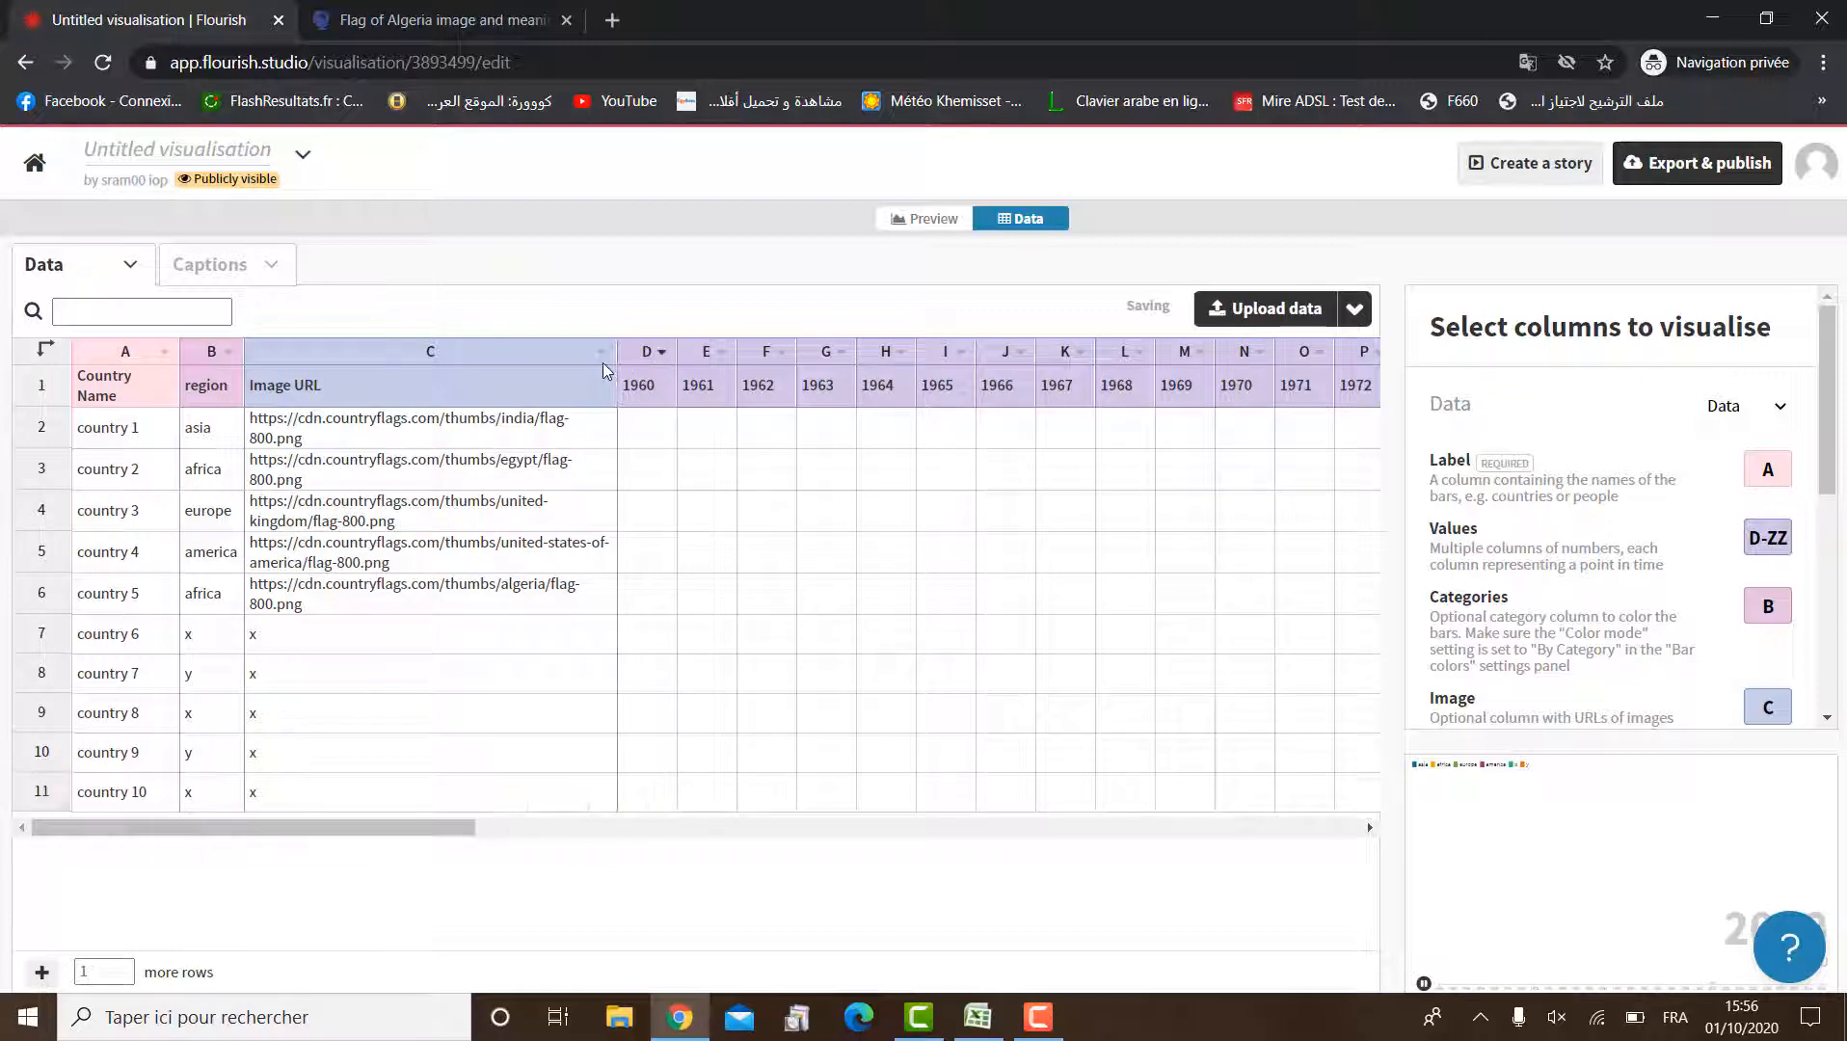
Narrow the Image URL column and set the Values column range to D-S
left_click_drag(609, 359, 403, 330)
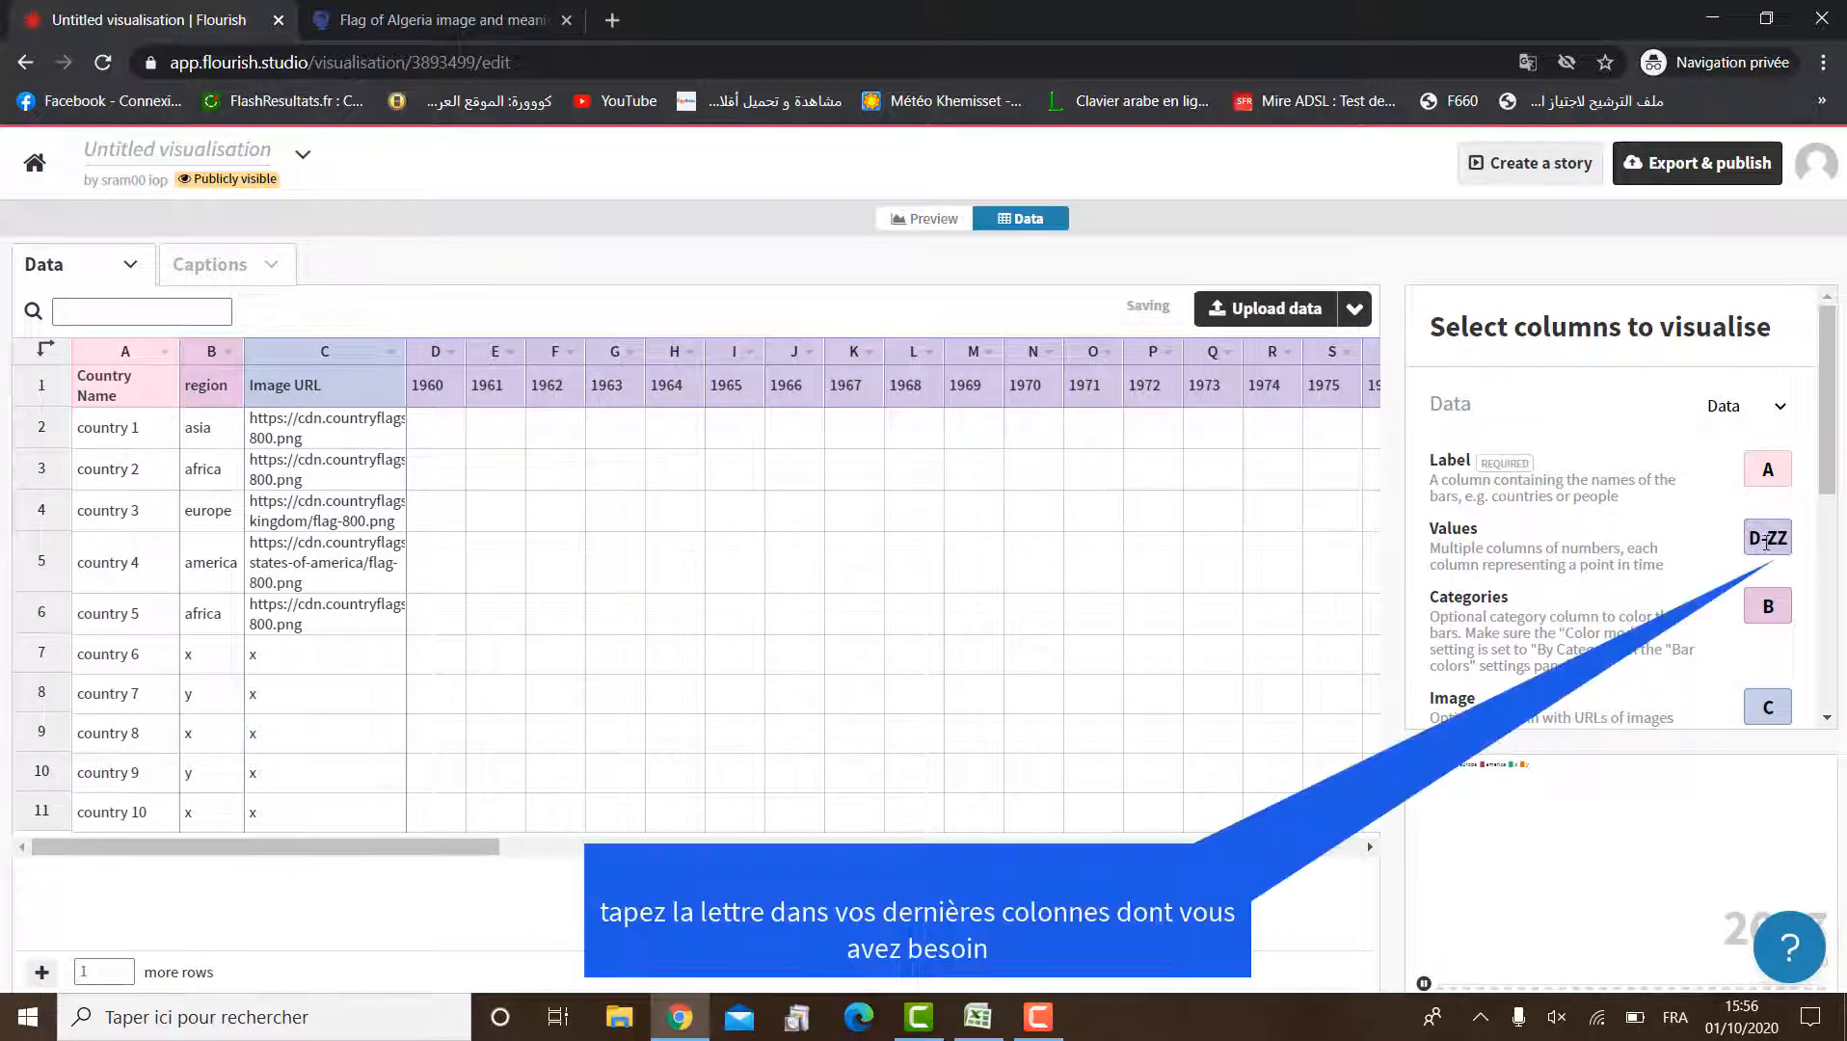
left_click_drag(1765, 536, 1805, 541)
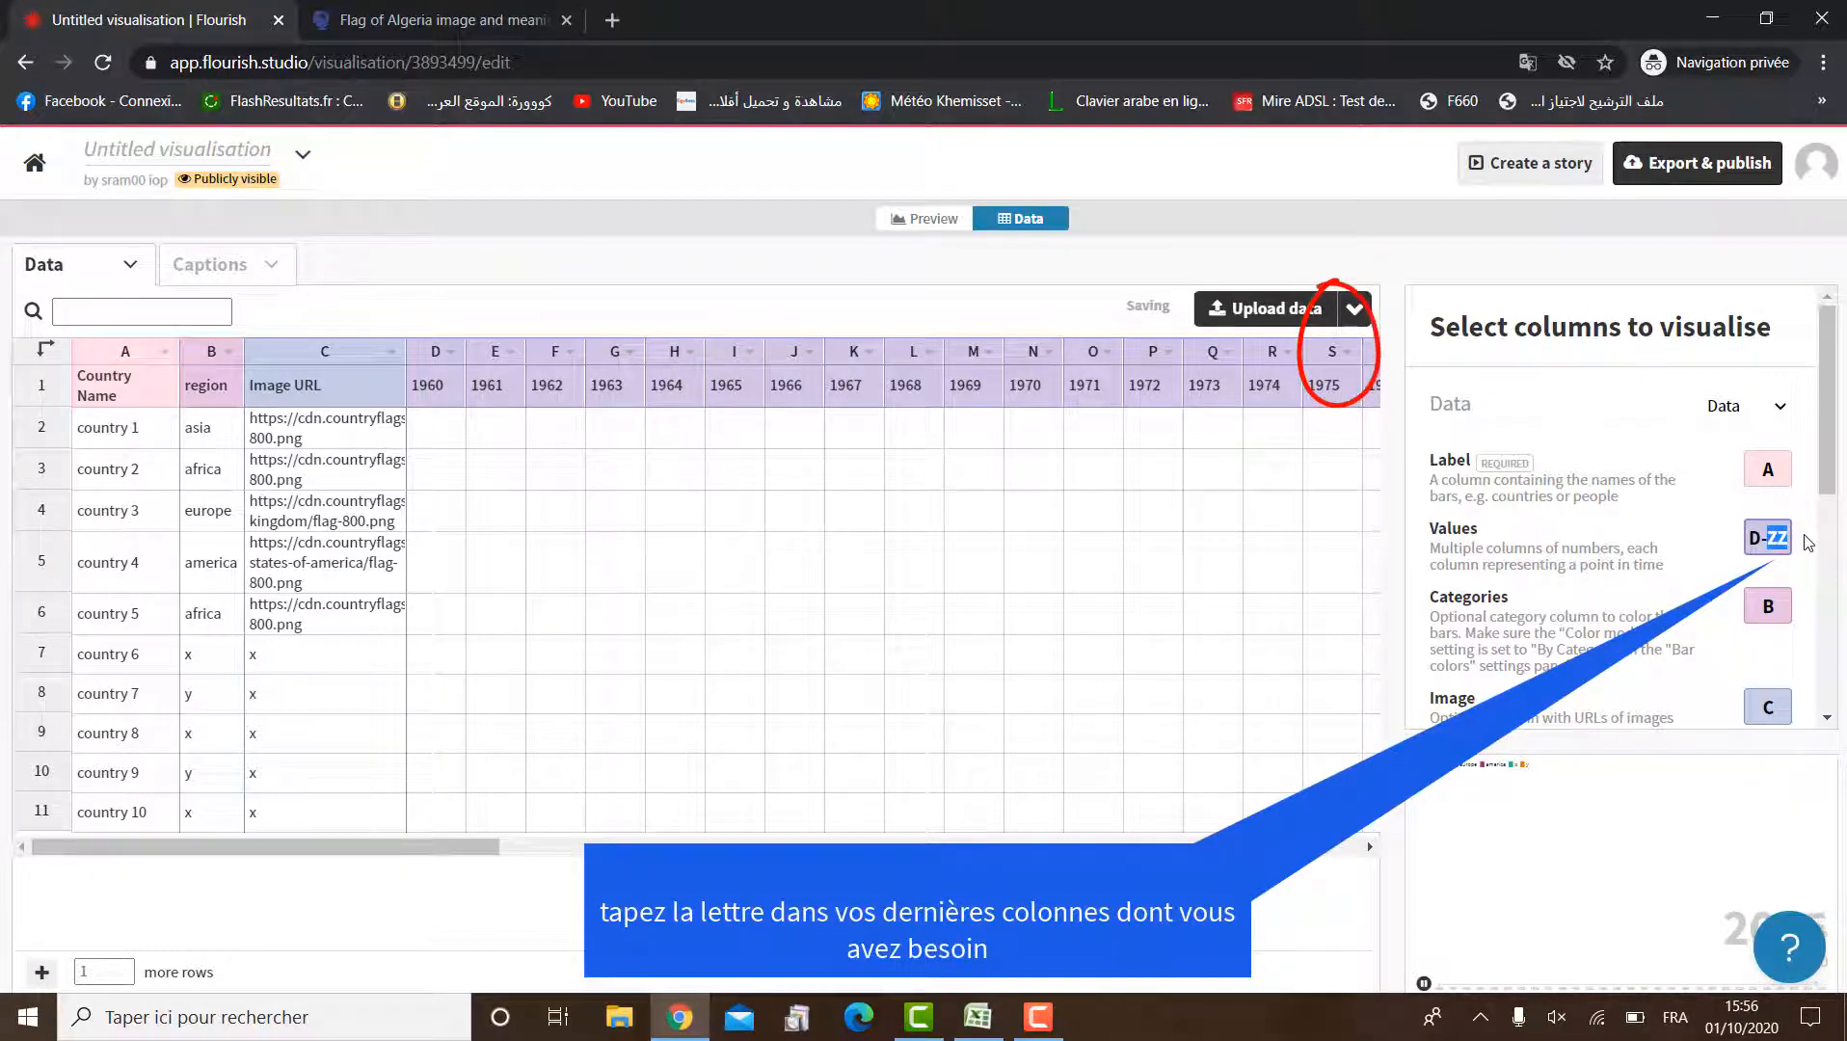
type("S")
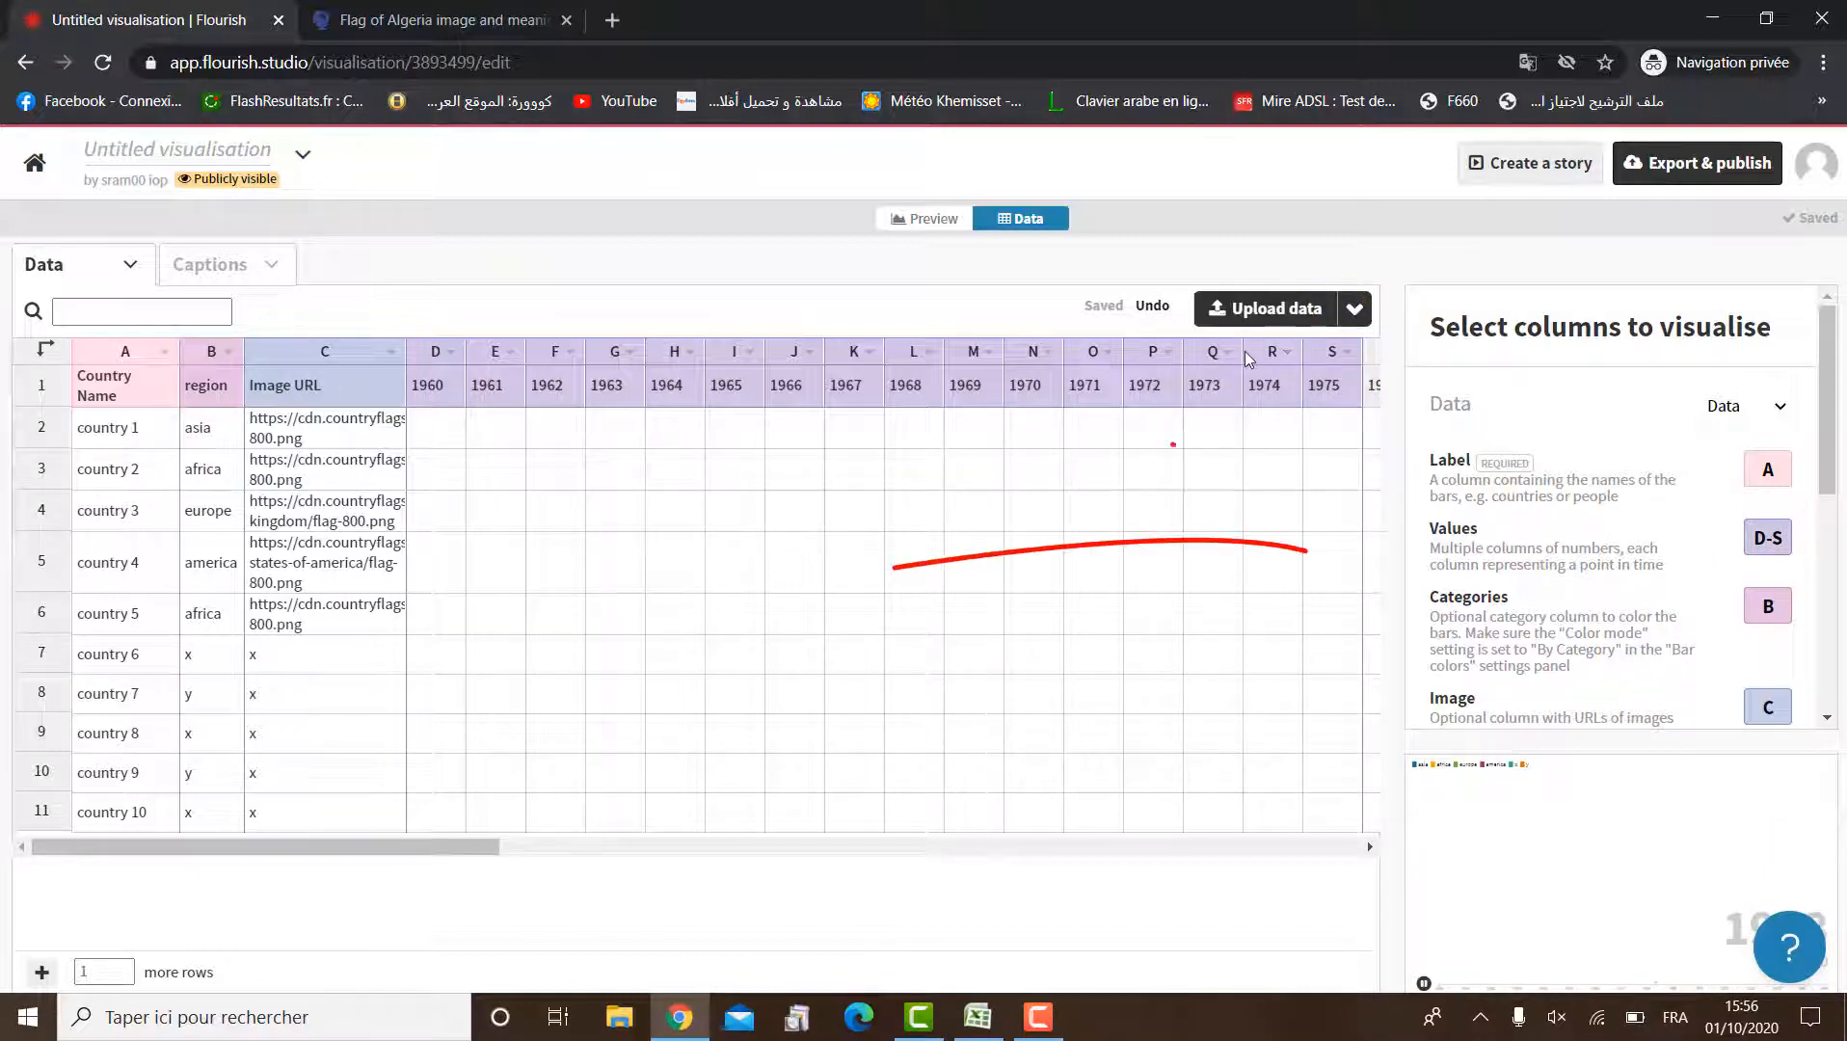
left_click_drag(553, 855, 371, 820)
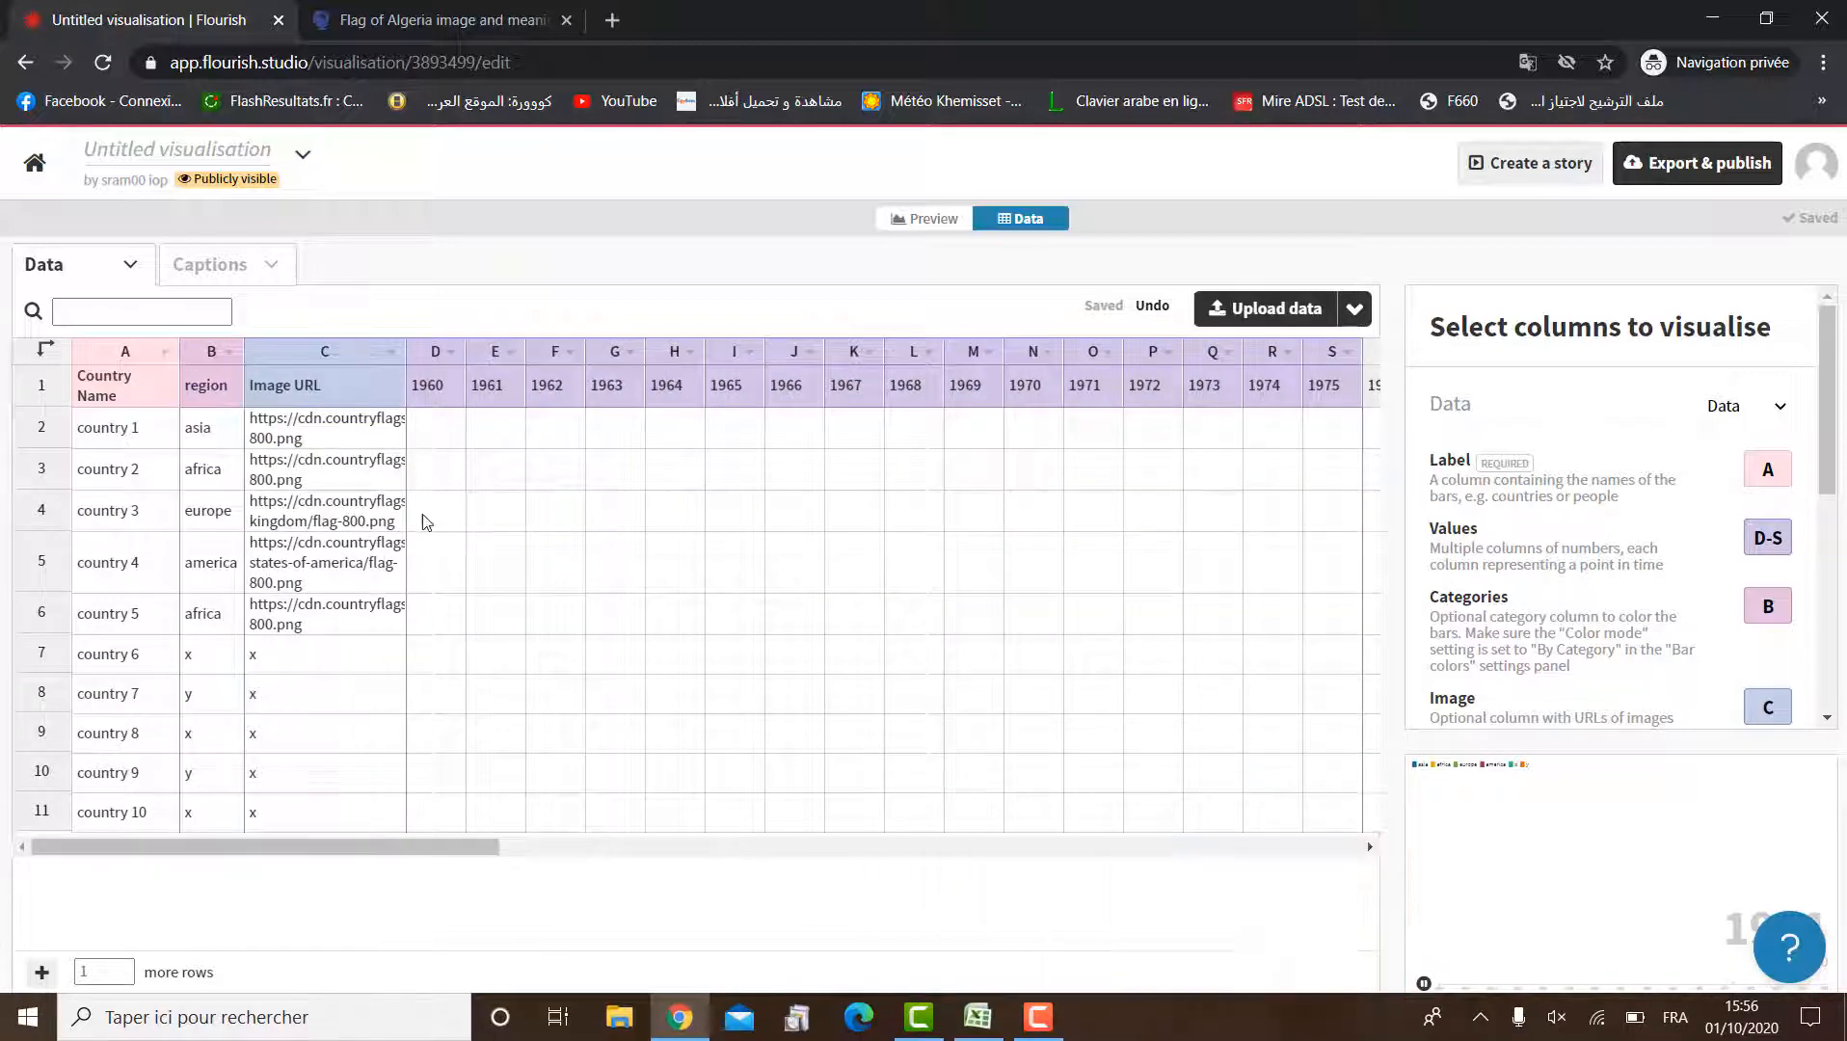
Enter 0 as the 1960 value for each of countries 1 to 5
left_click(436, 441)
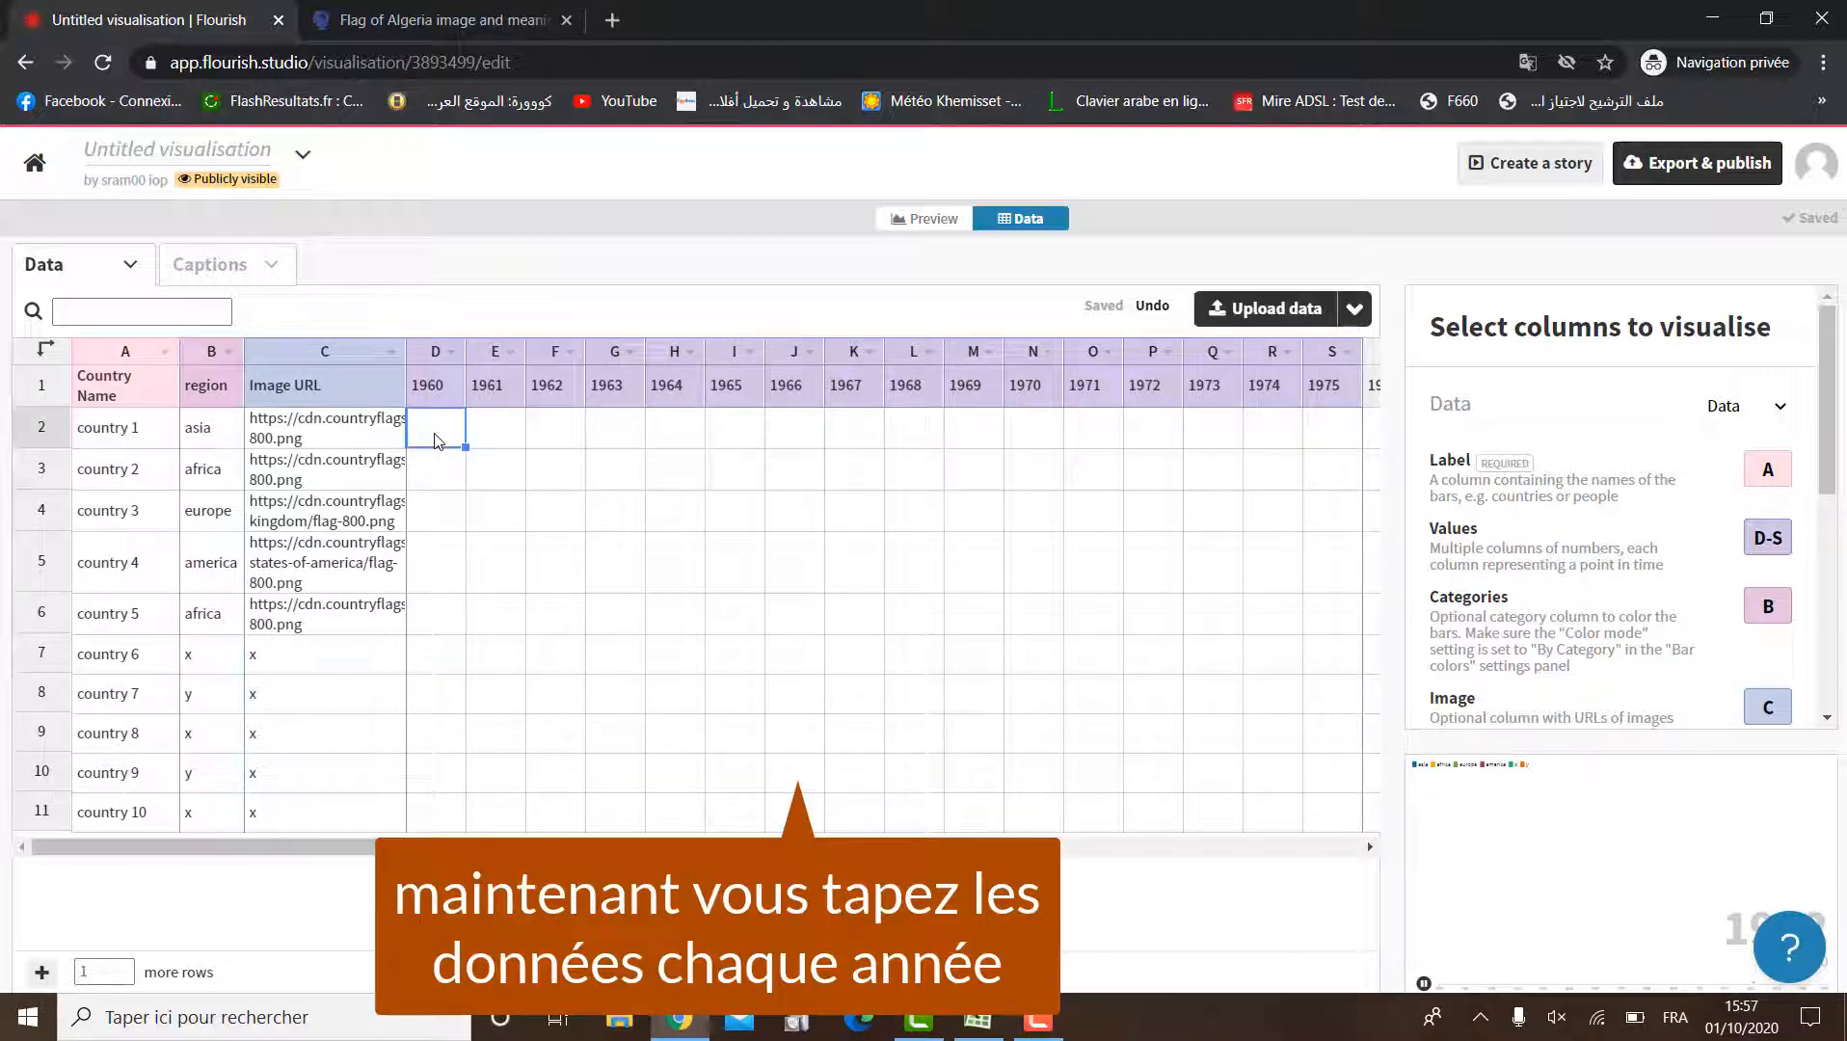
type("0")
key("Return")
type("0")
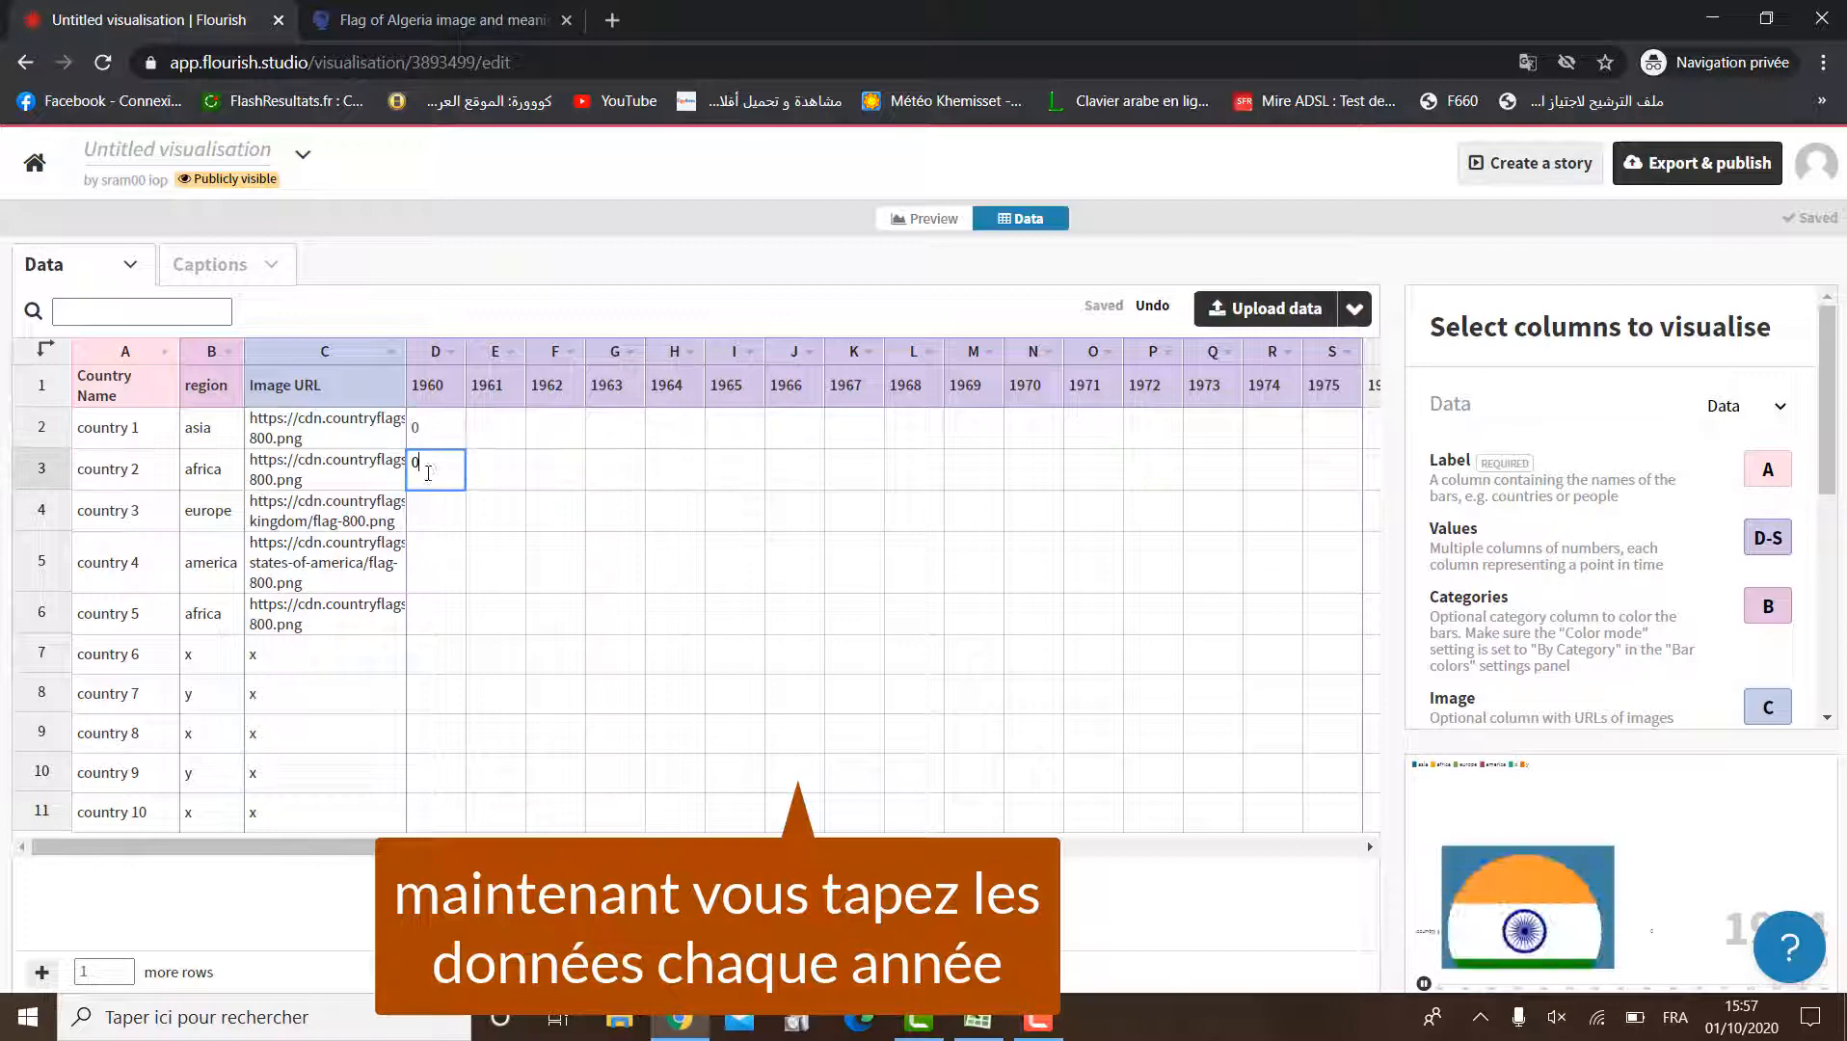
left_click(431, 525)
type("0")
left_click(431, 582)
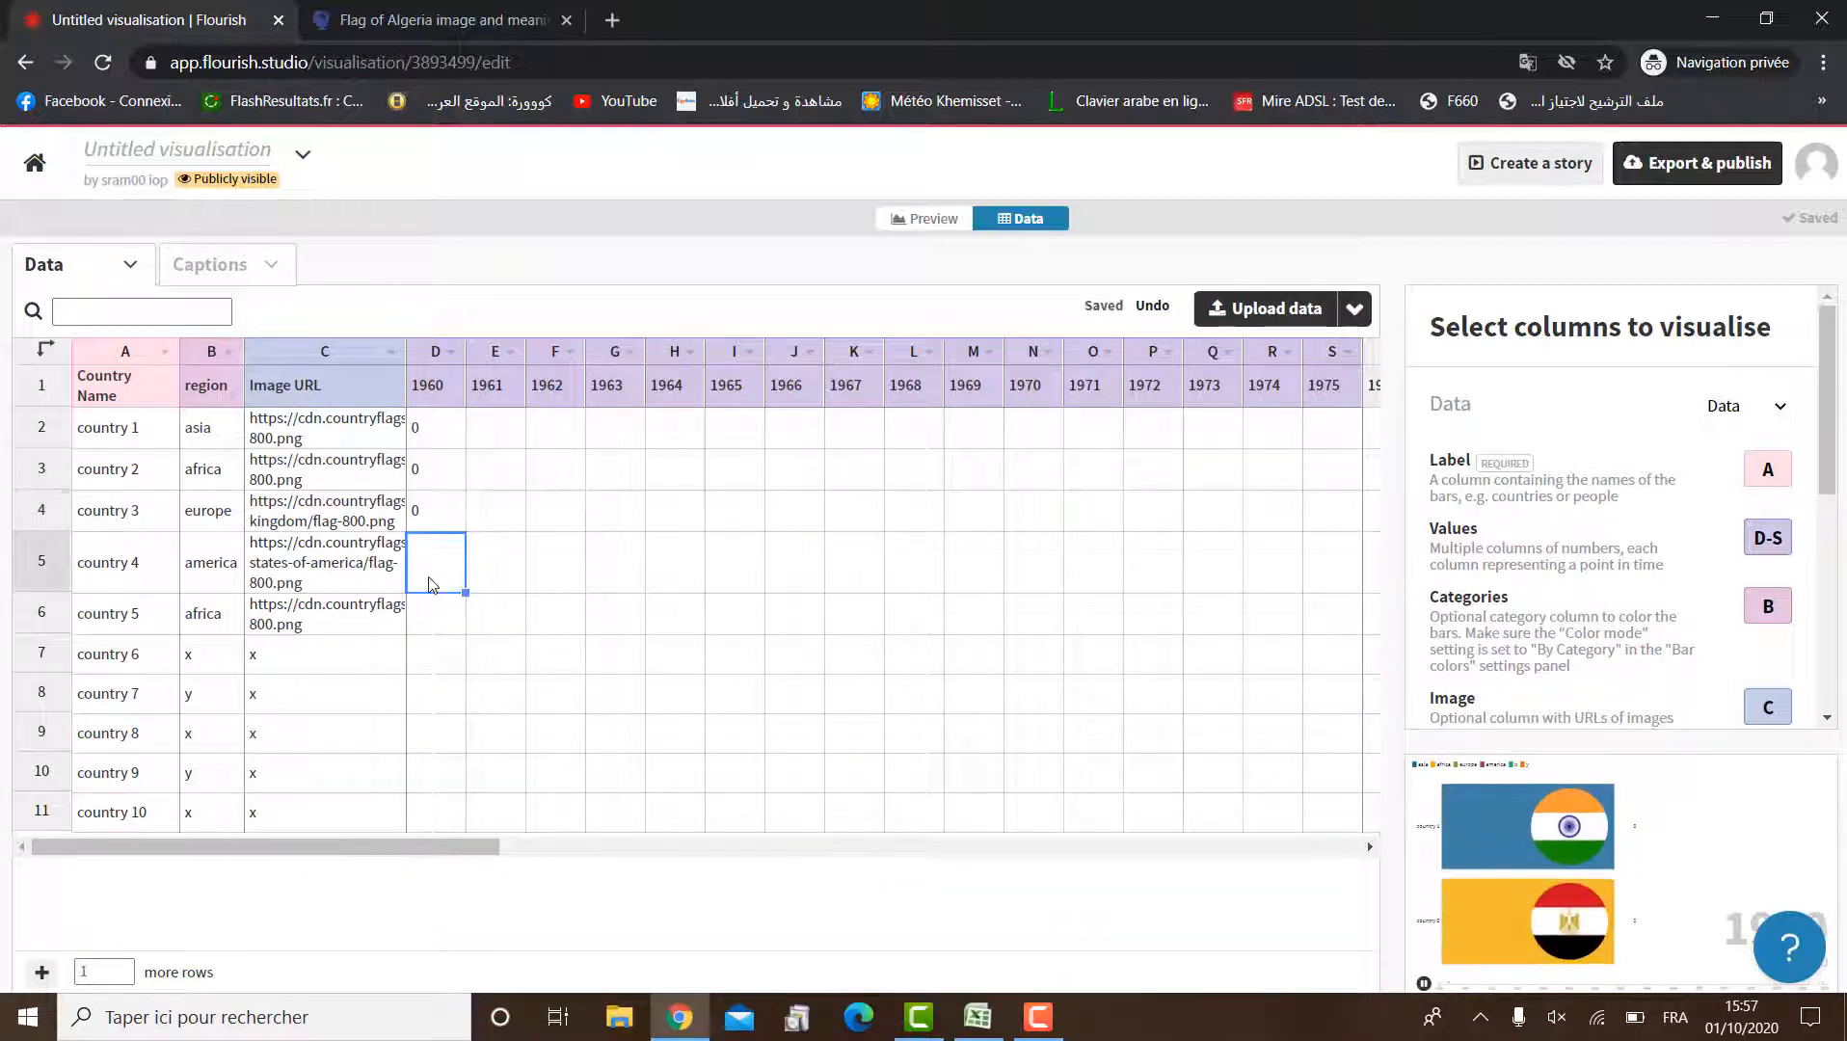
type("0")
left_click(436, 632)
type("0")
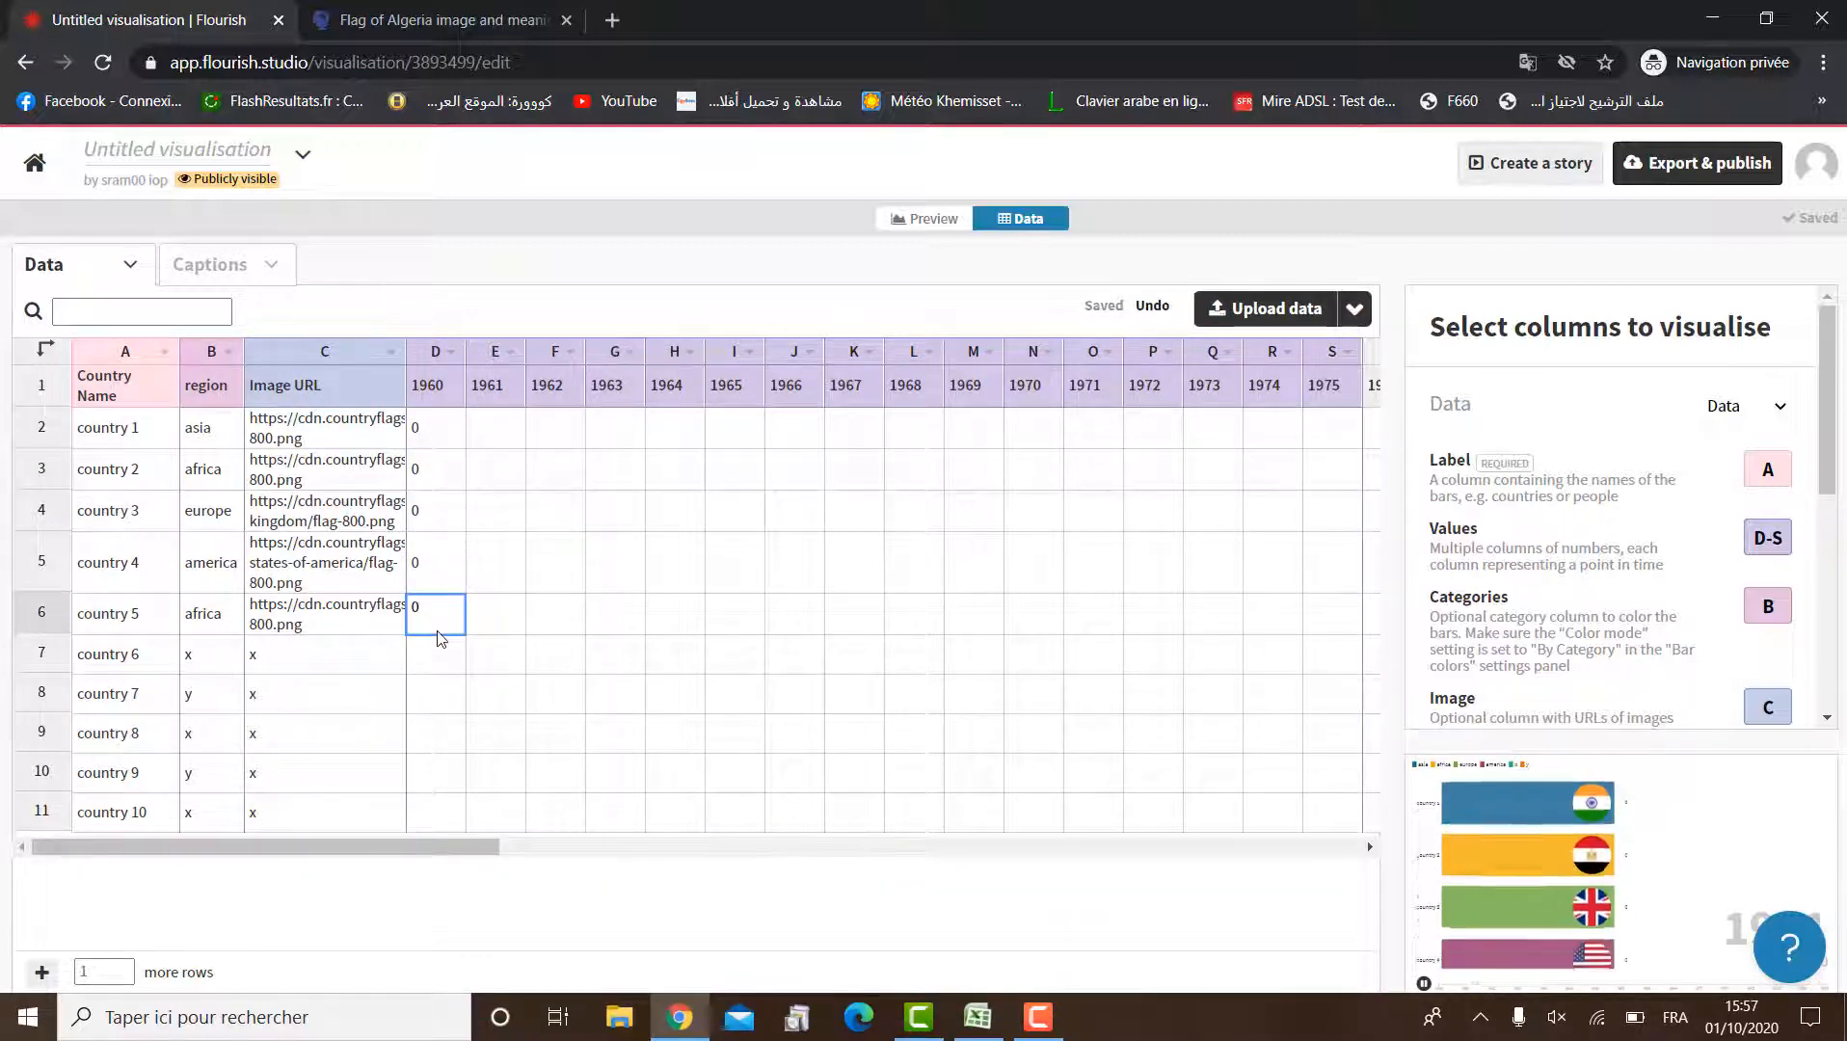
Enter the 1961 values 100, 150, 120, 120 and 300 for countries 1 to 5
left_click(479, 439)
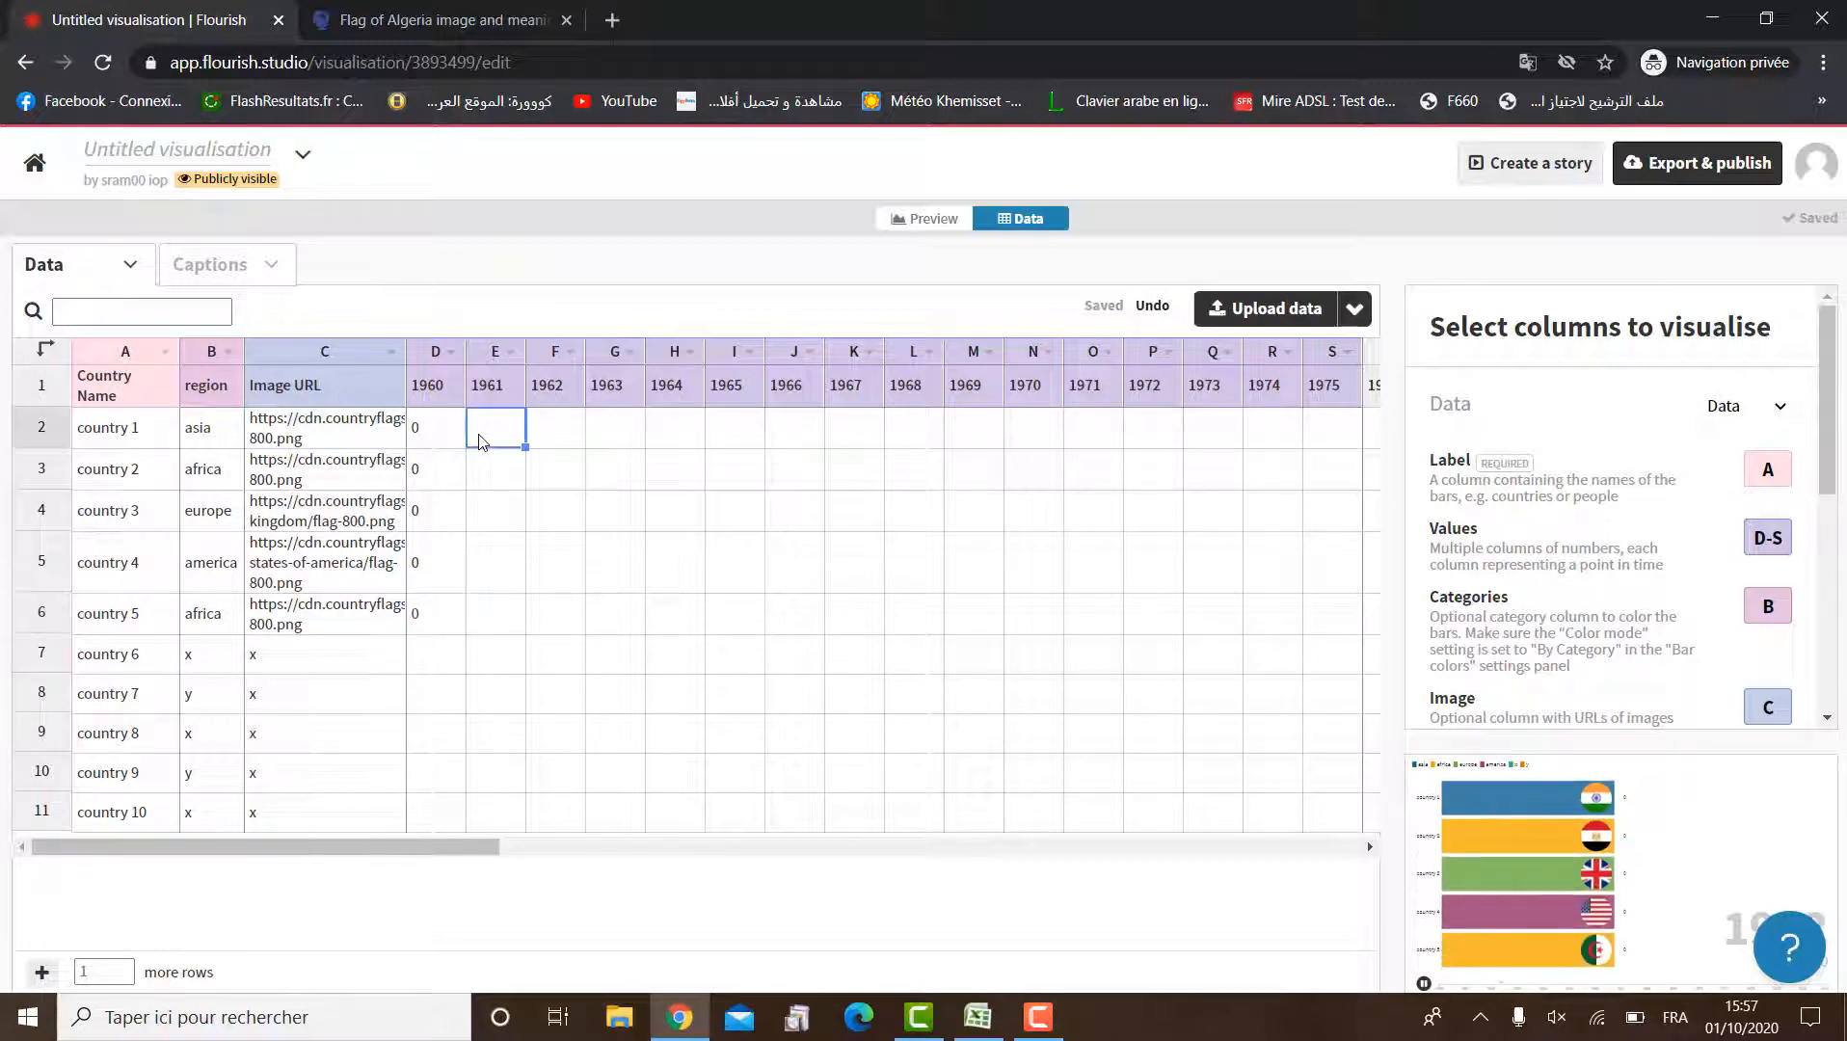
type("100")
left_click(486, 471)
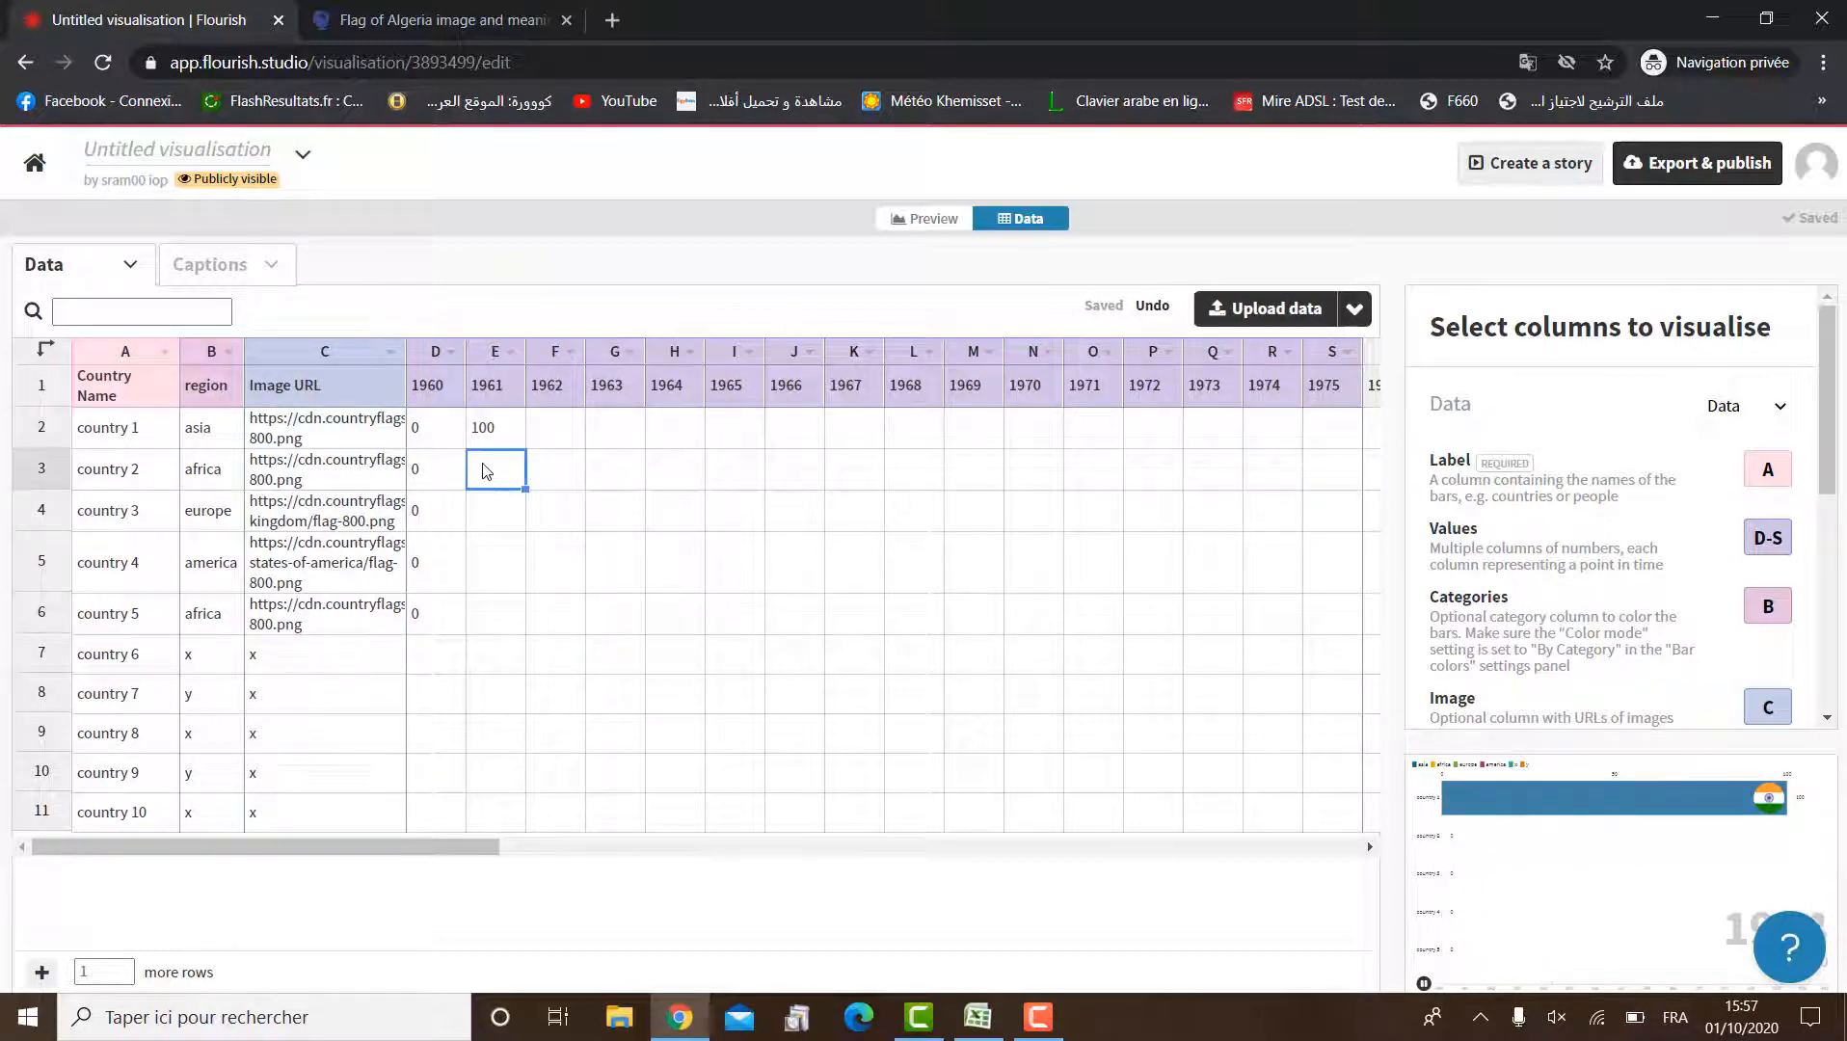
type("150")
left_click(498, 518)
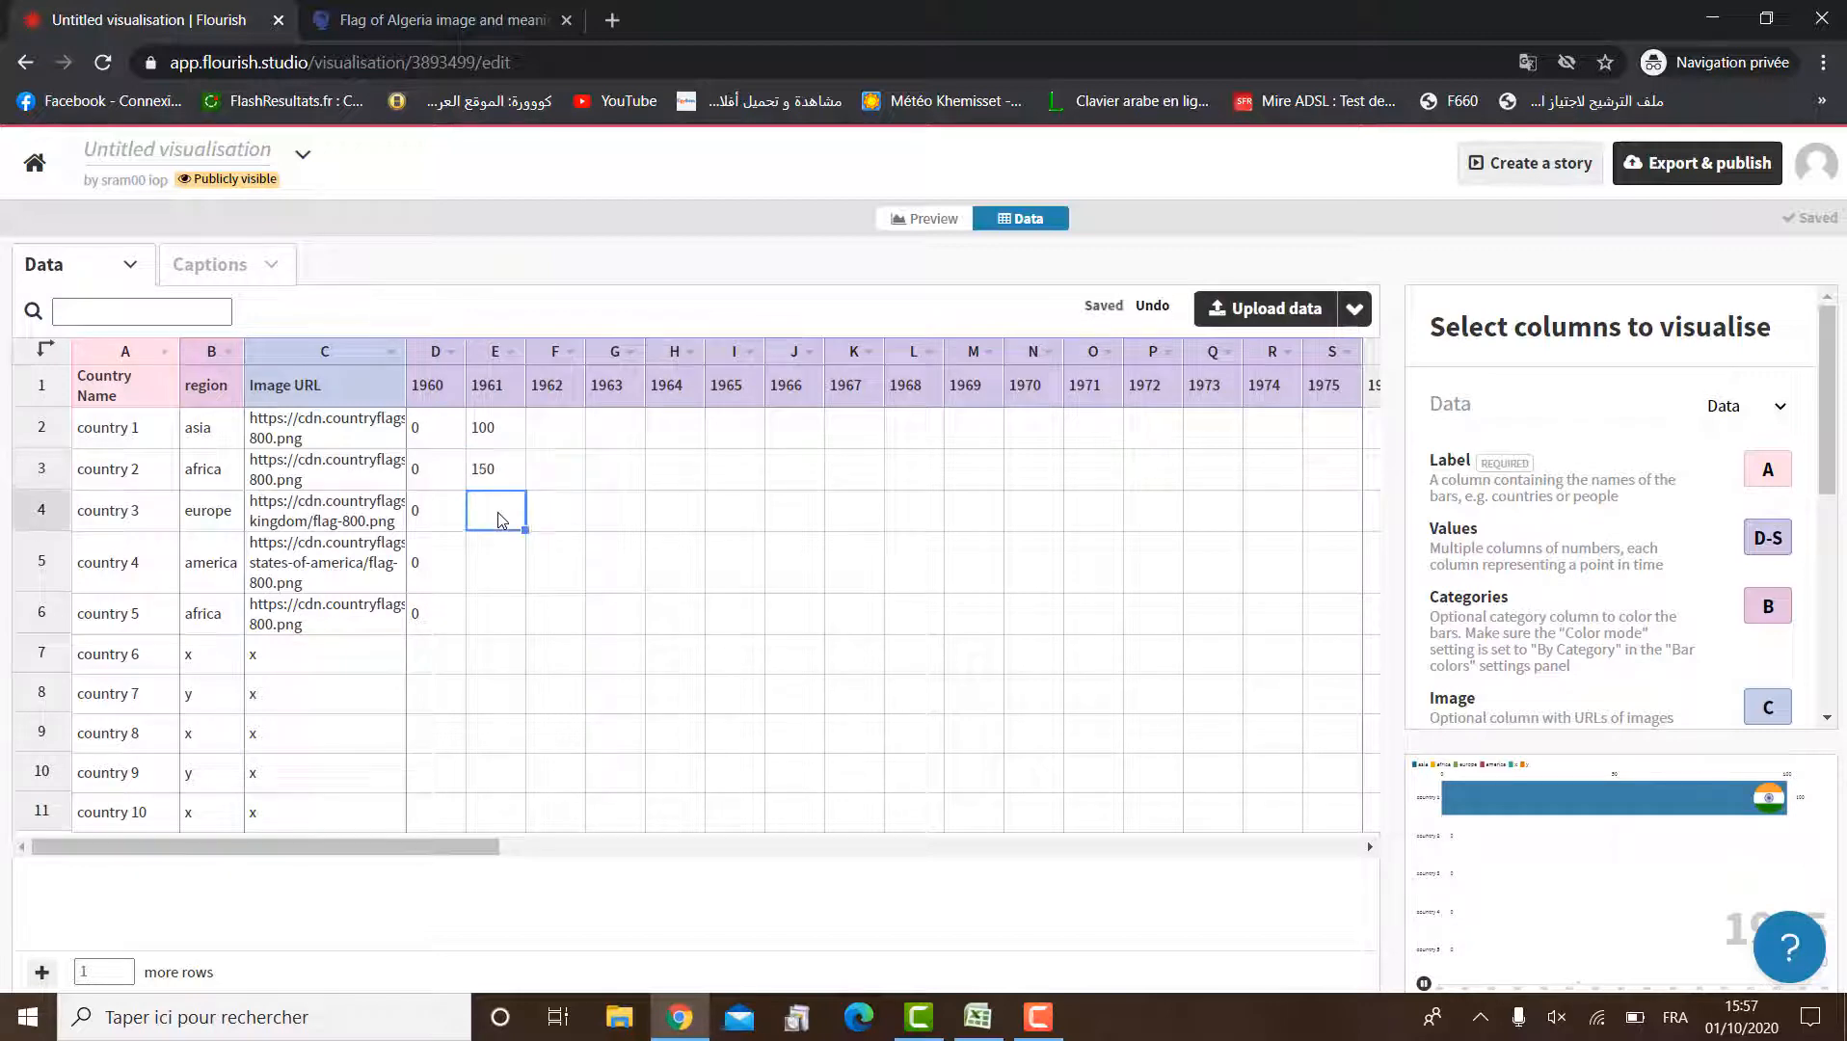
type("120")
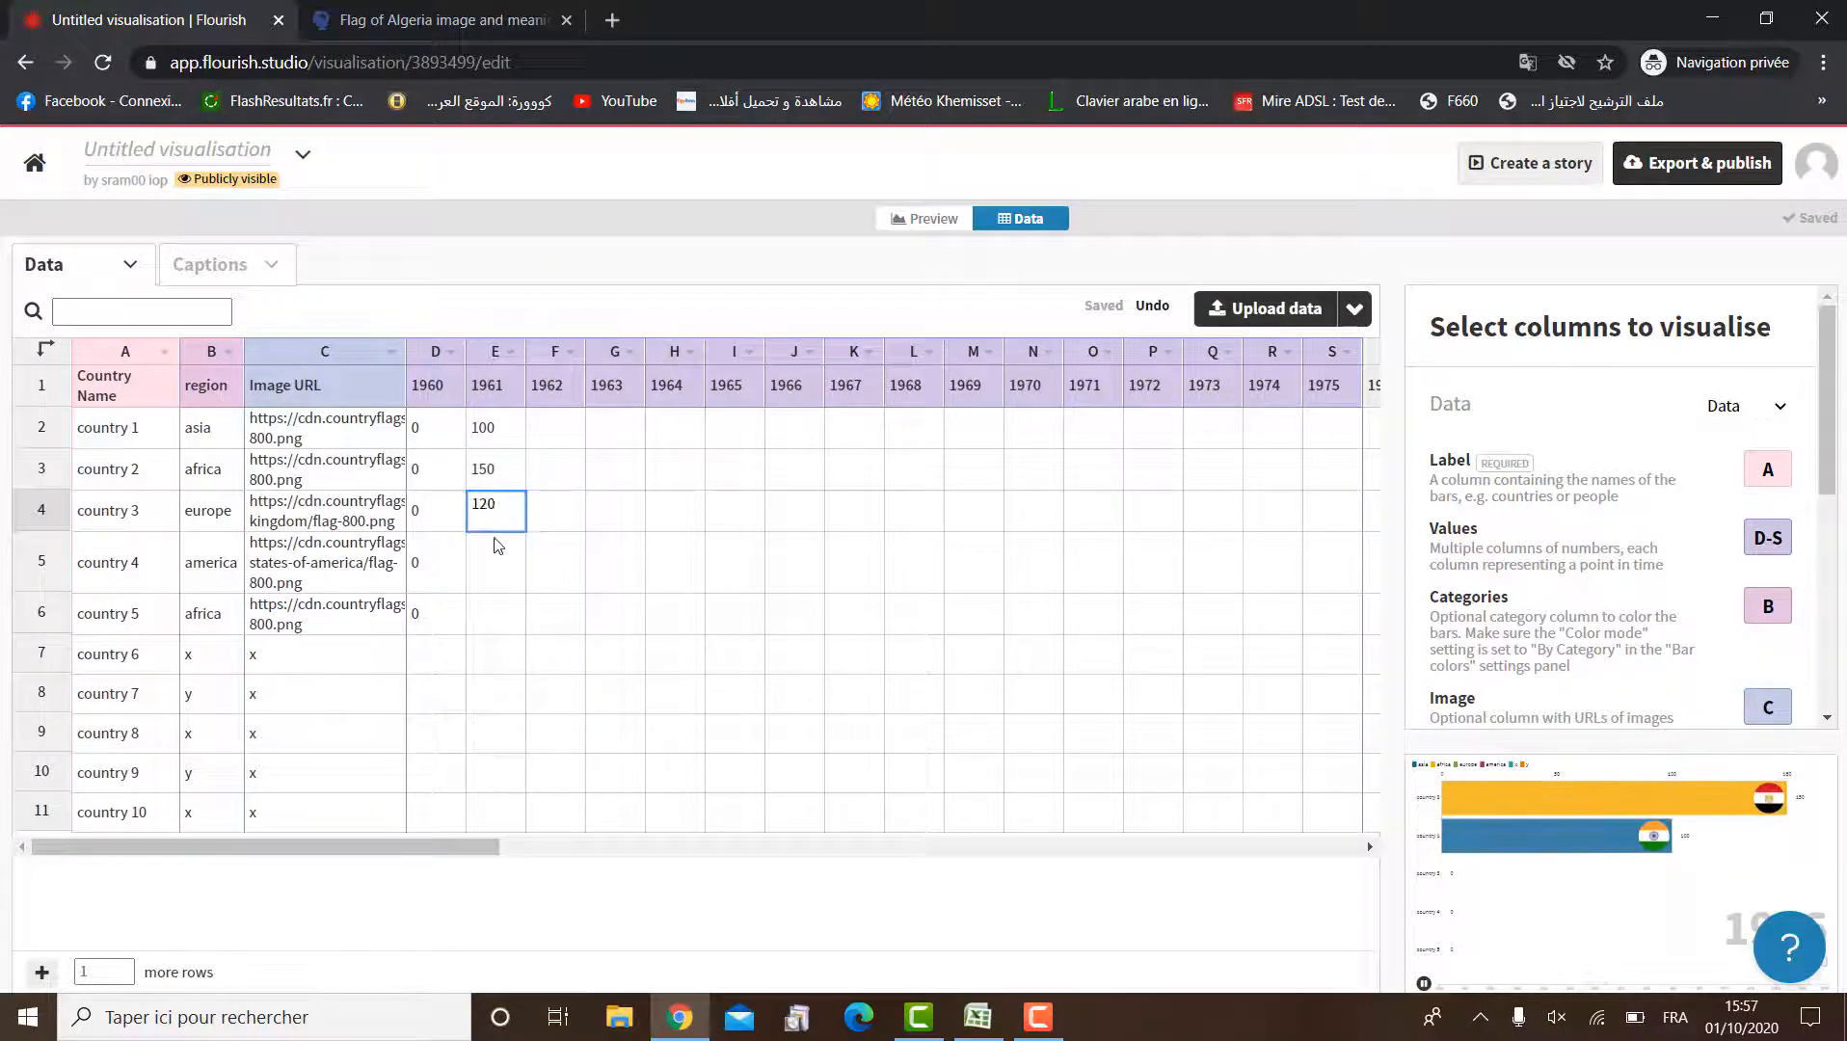
left_click(495, 569)
type("120")
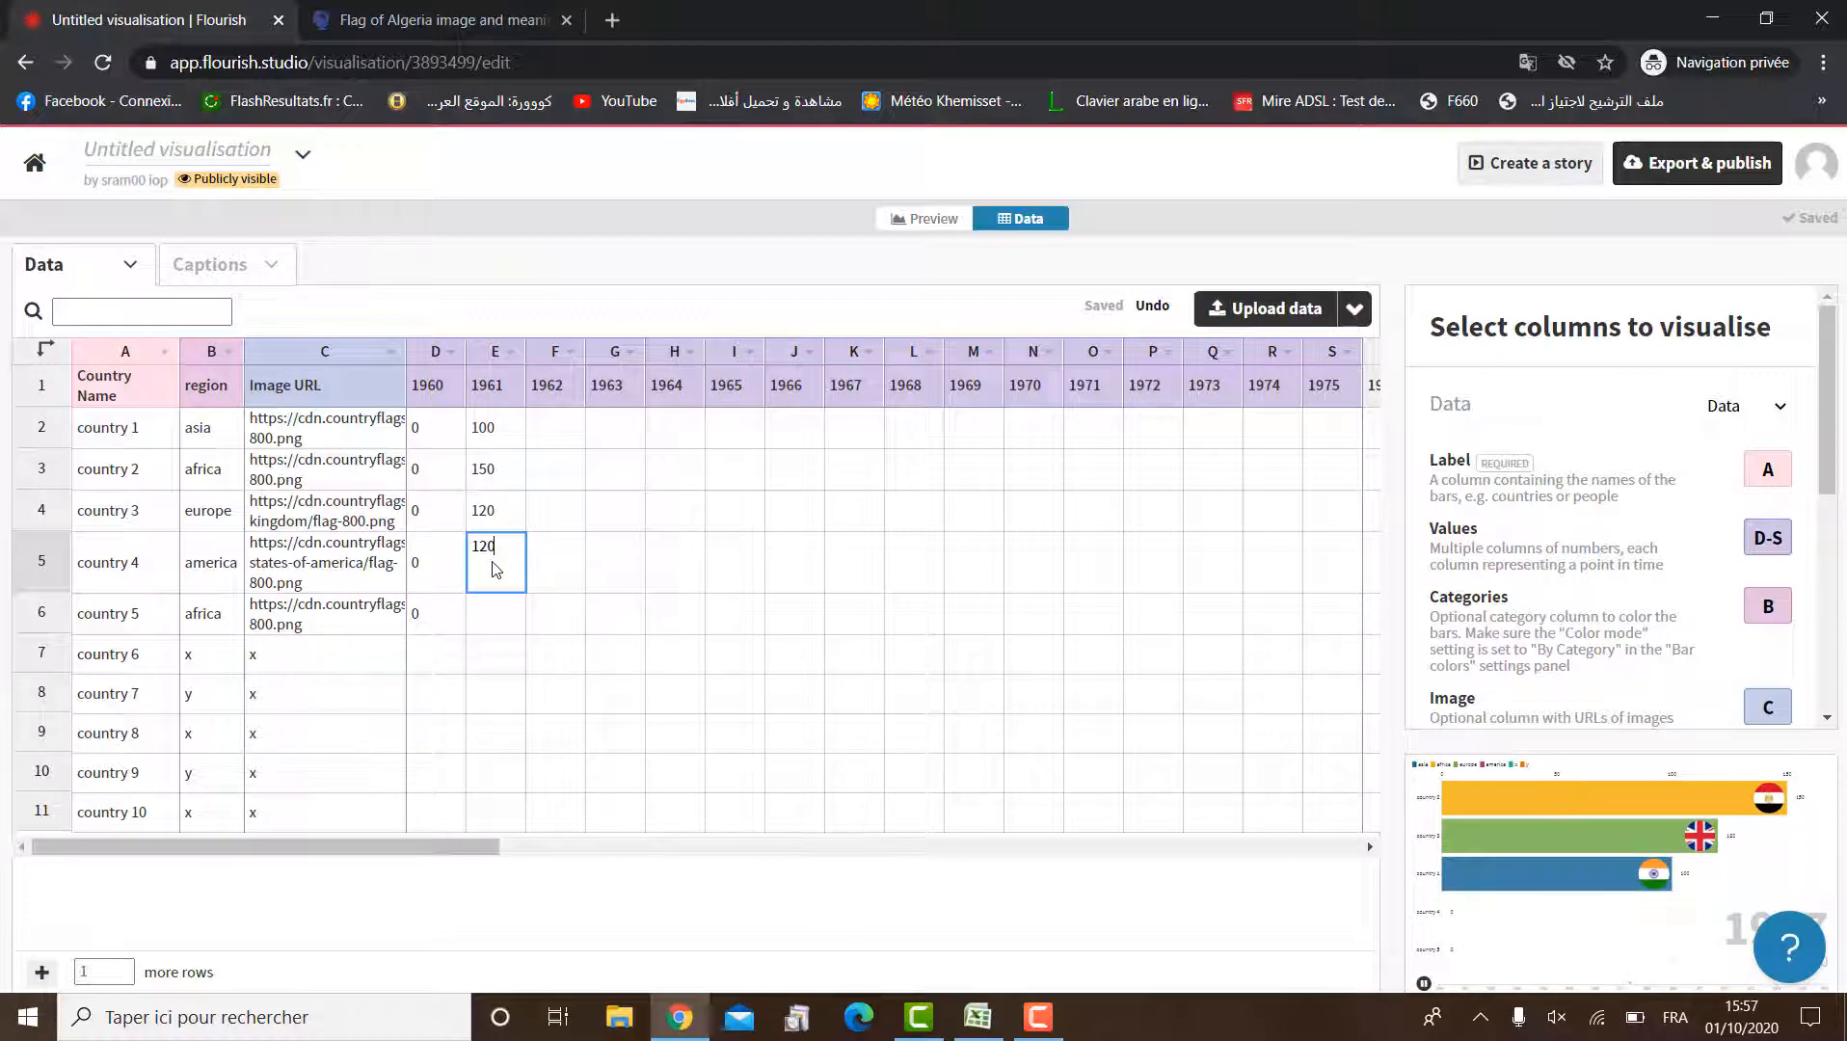
left_click(492, 620)
type("300")
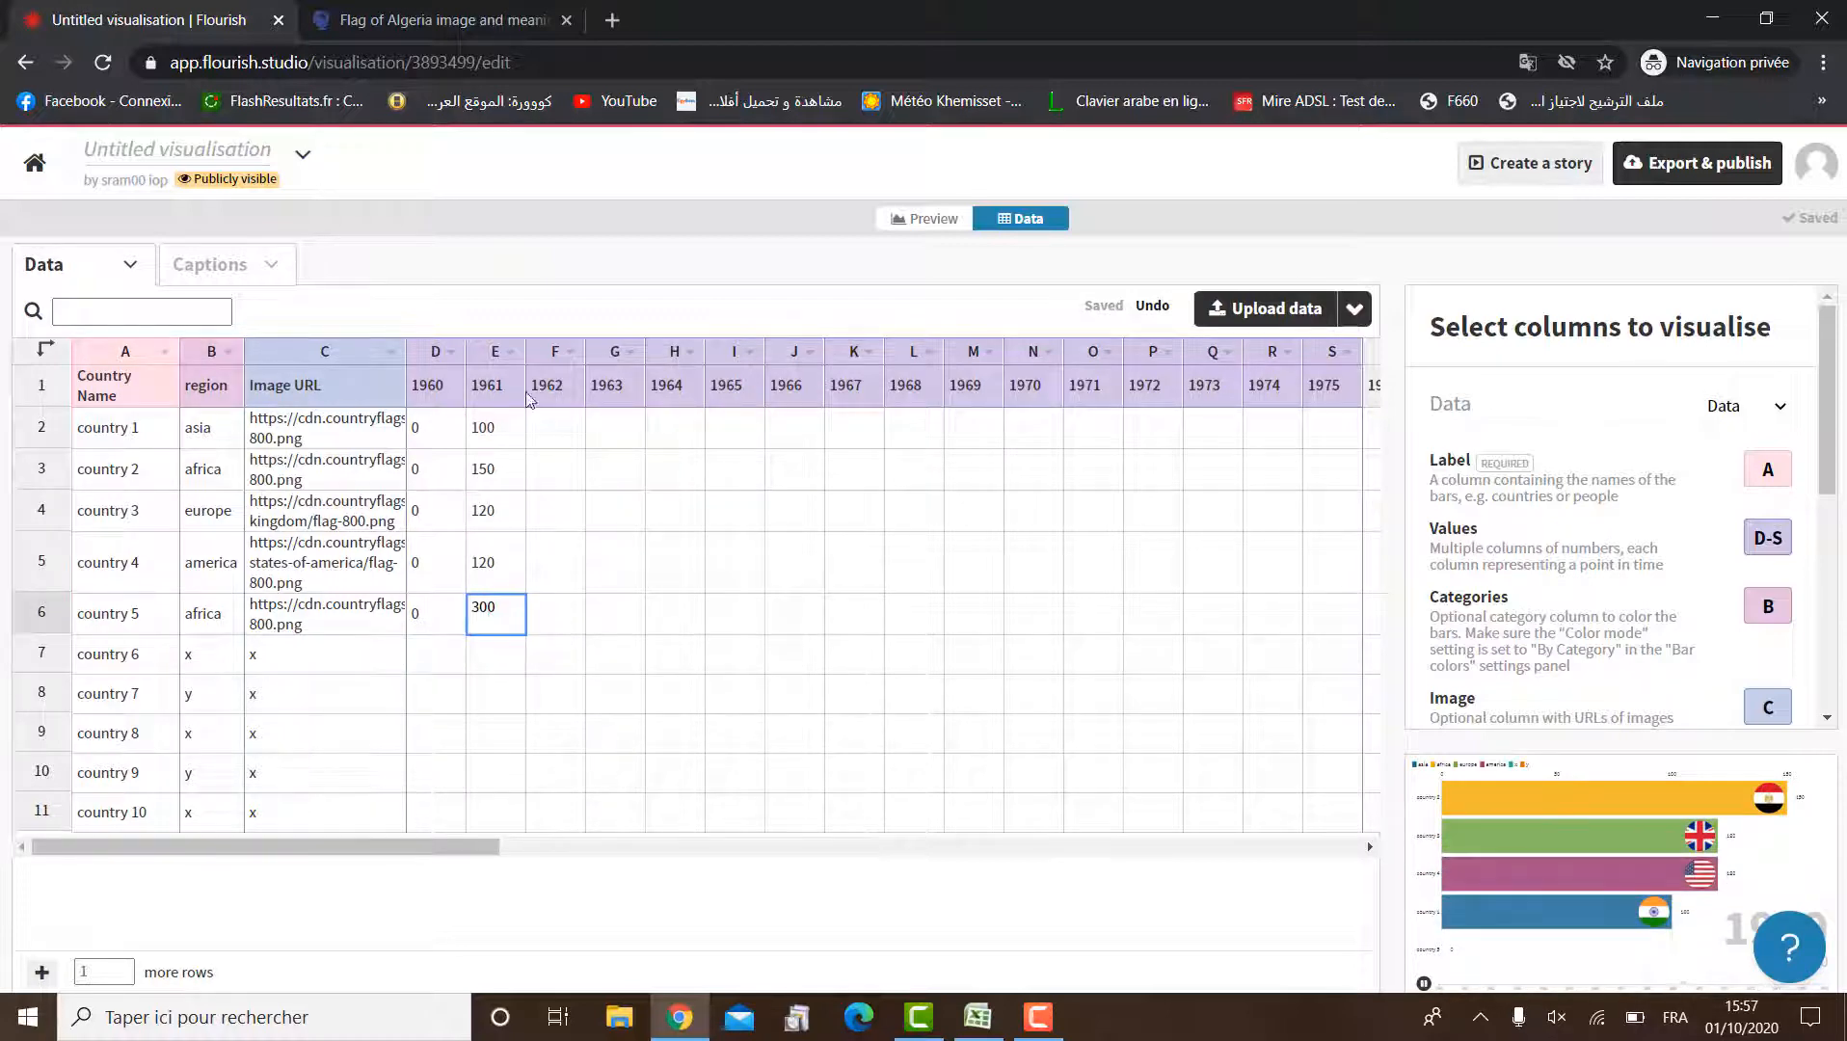
Enter the 1962 values 750, 230, 666, 244 and 231 for countries 1 to 5
left_click(565, 438)
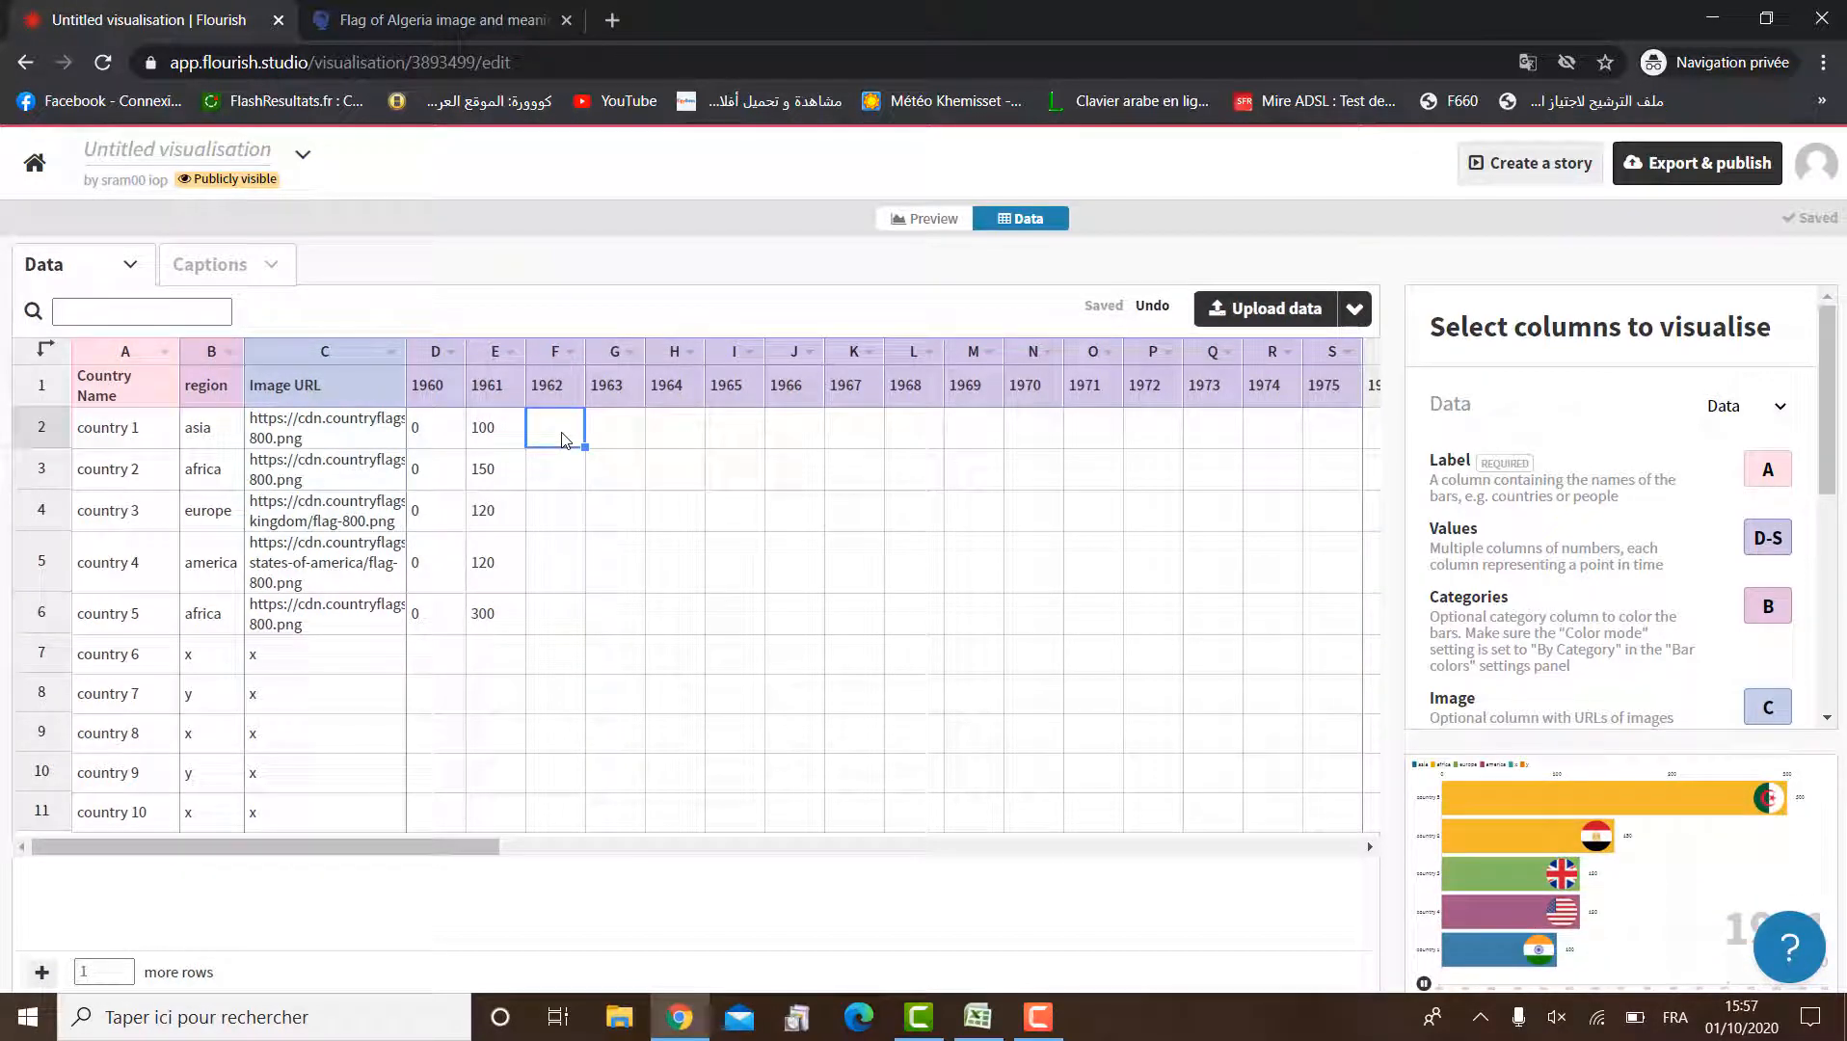
type("750")
left_click(548, 460)
type("230")
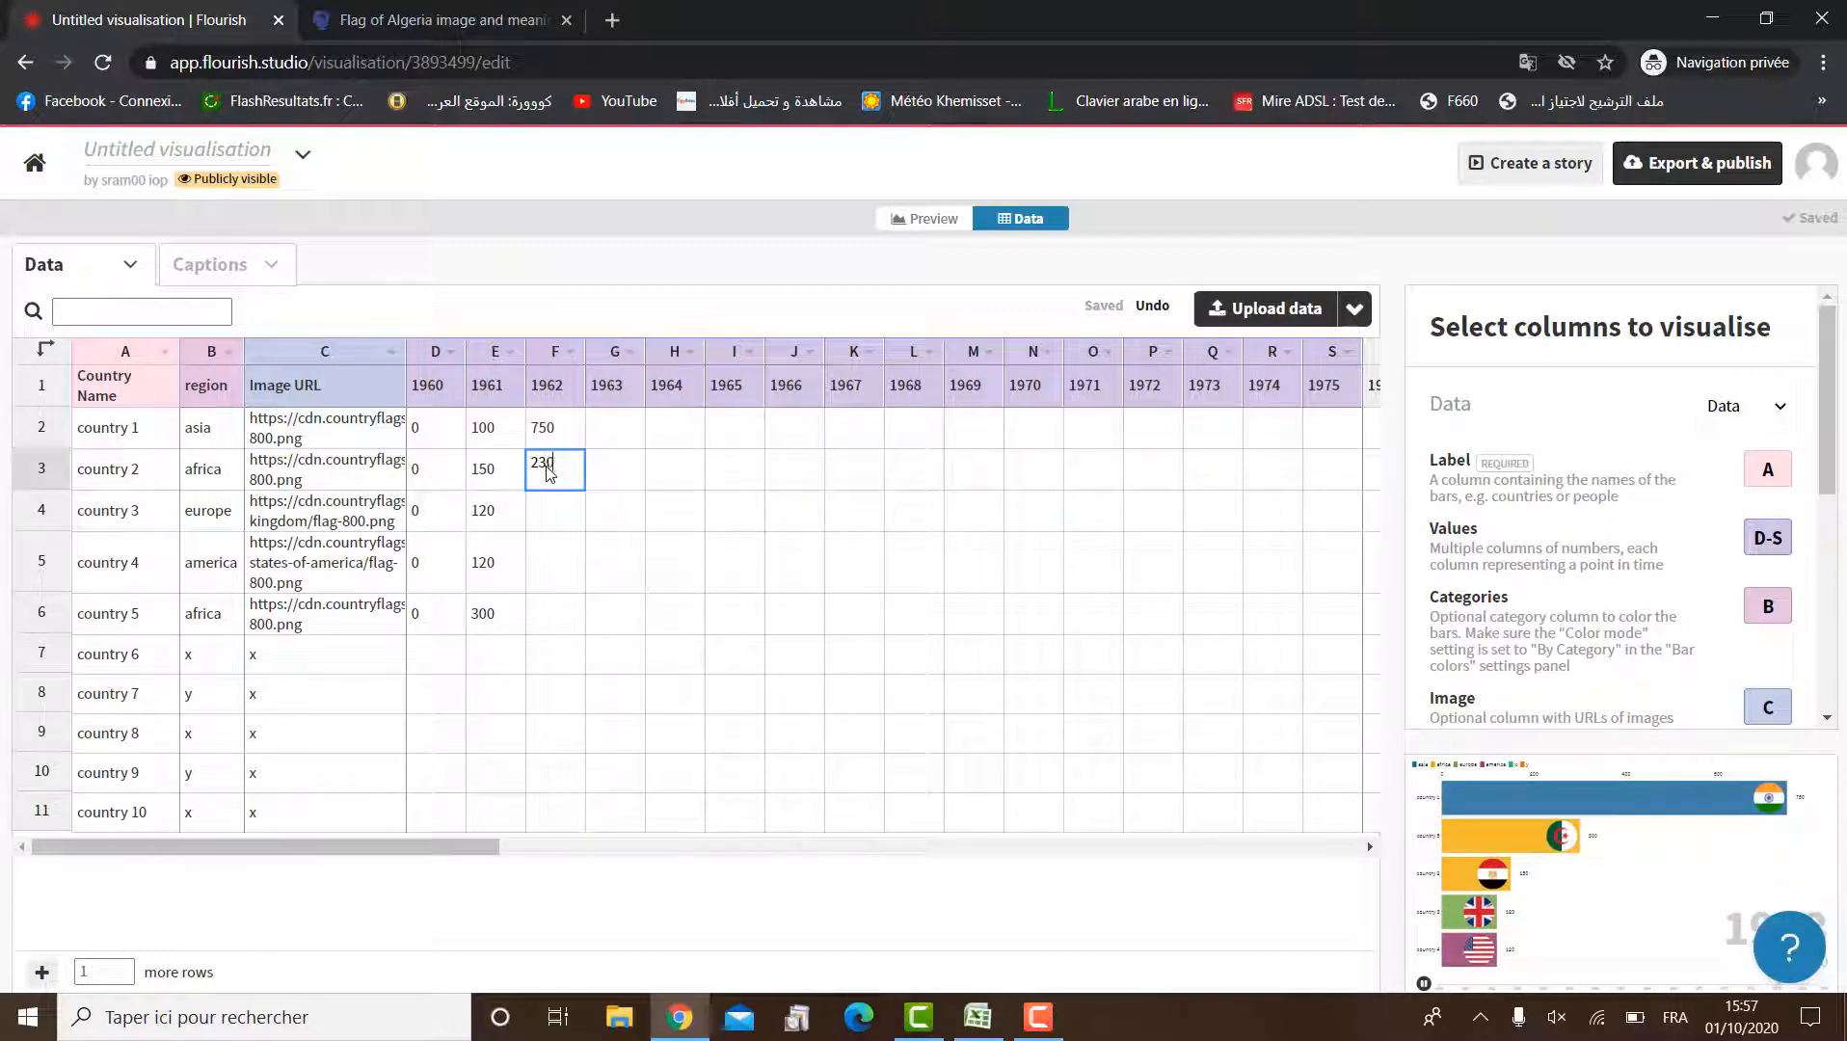
left_click(548, 513)
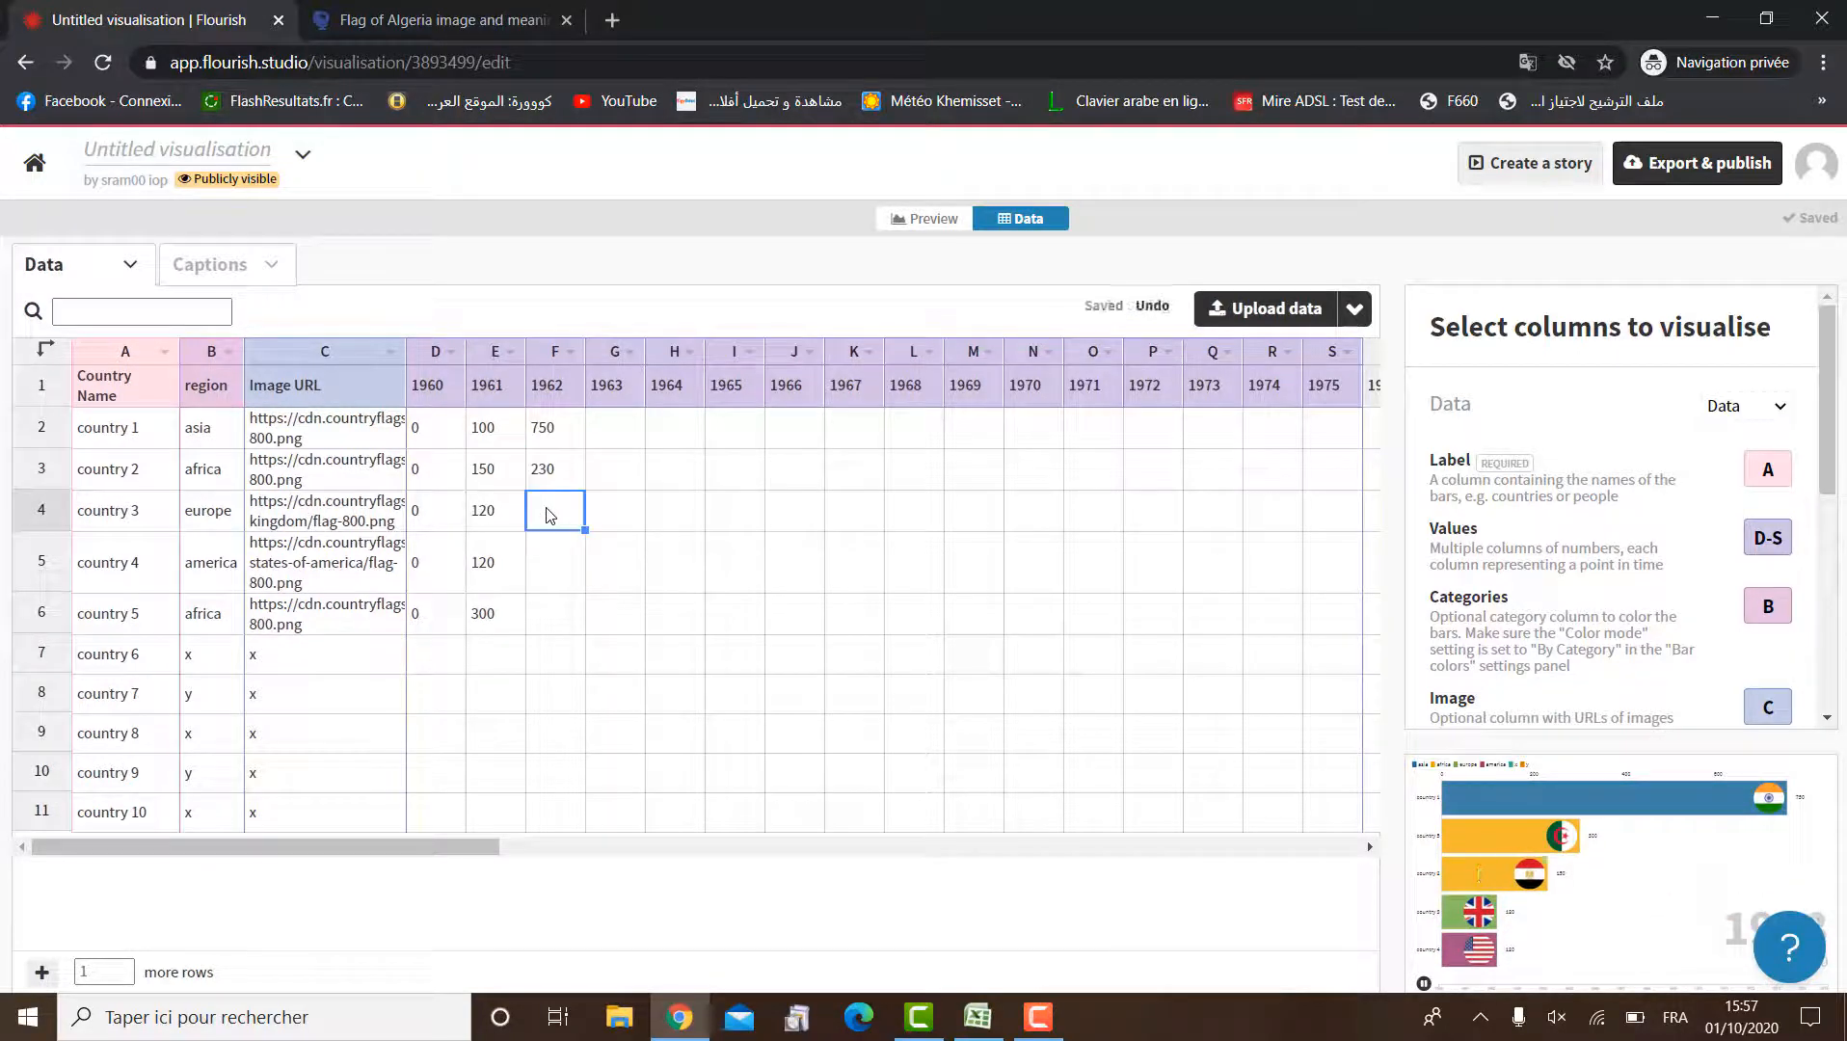
type("666")
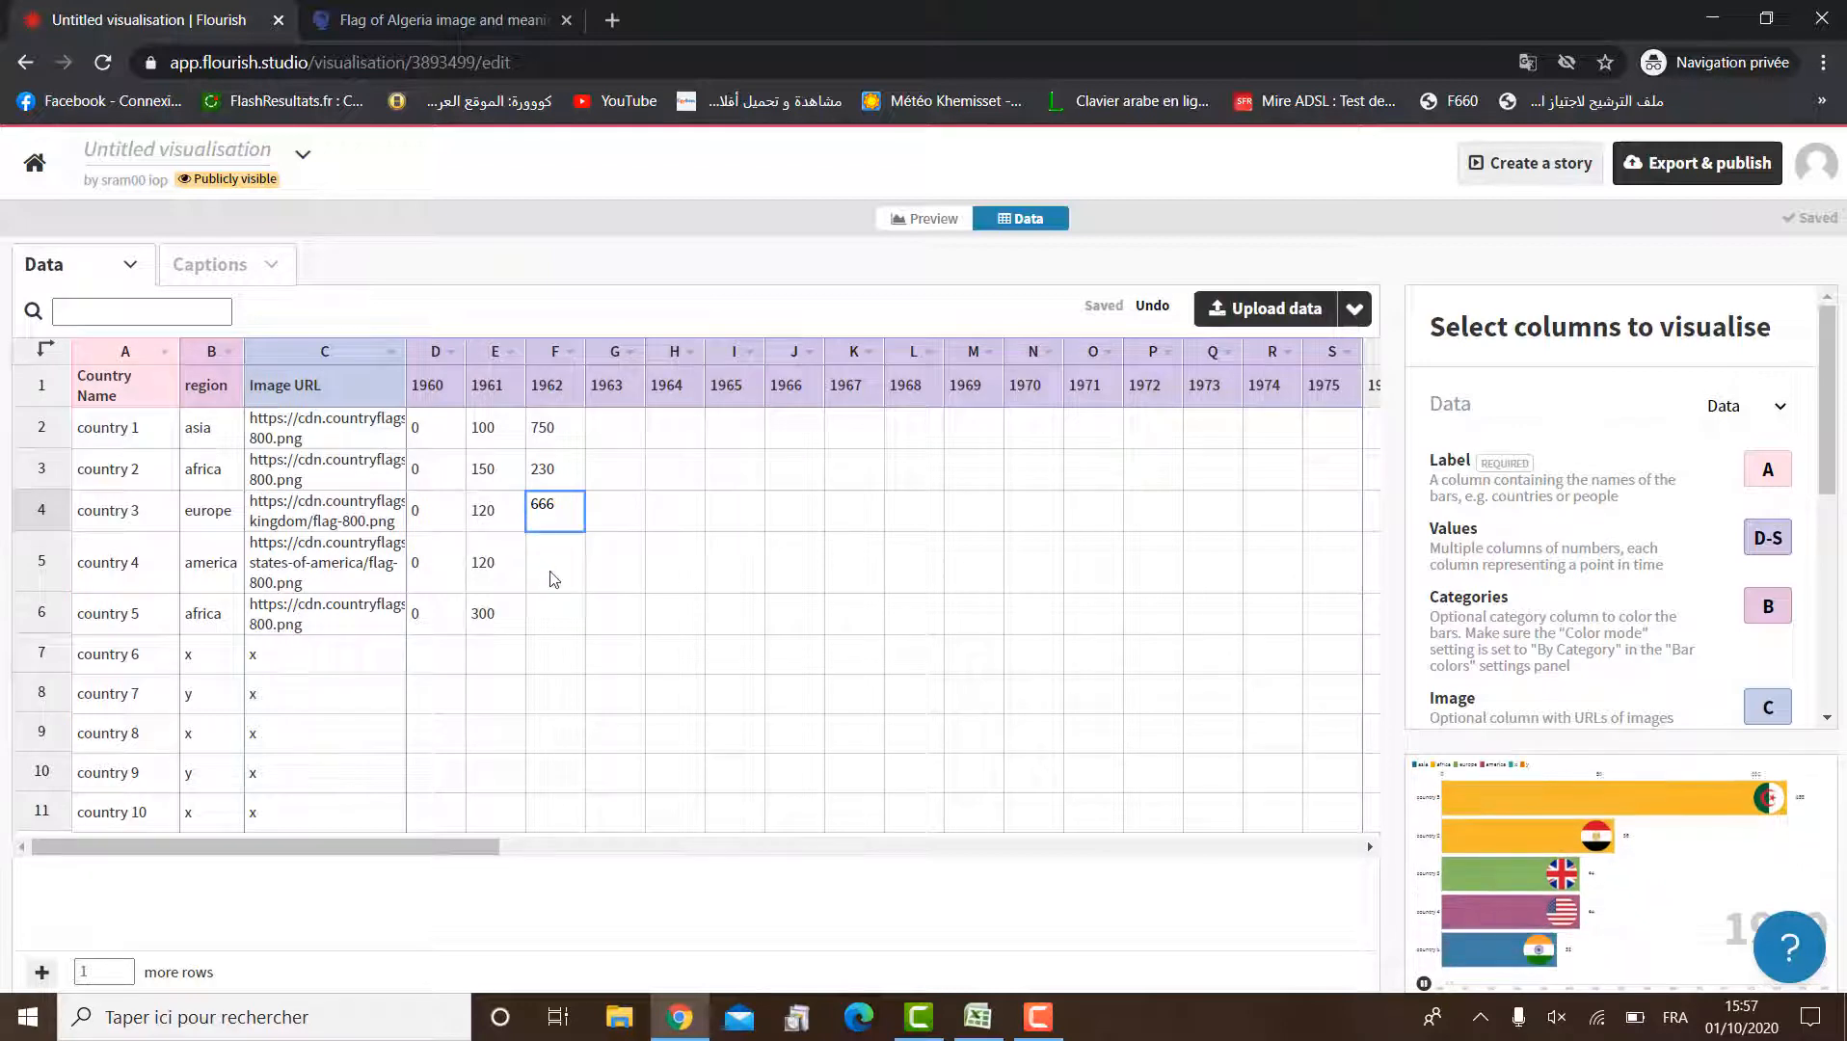
left_click(554, 578)
type("244")
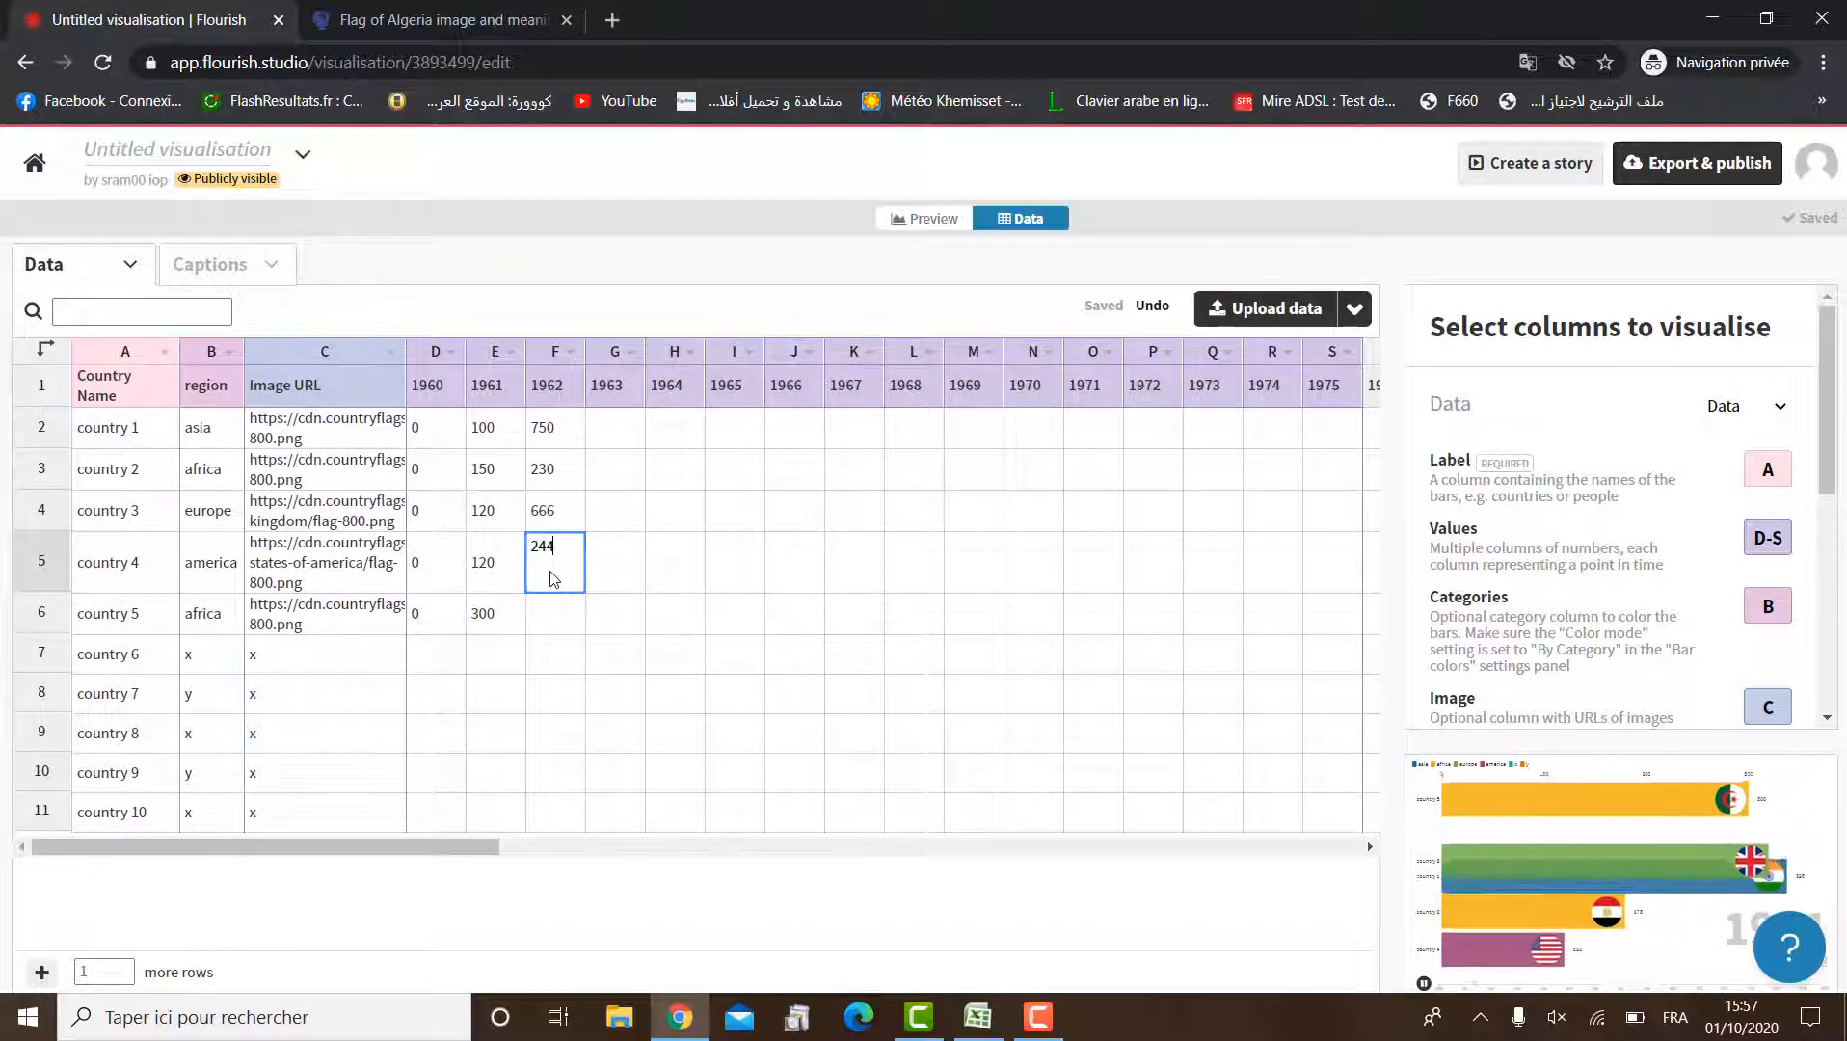
left_click(555, 613)
type("231")
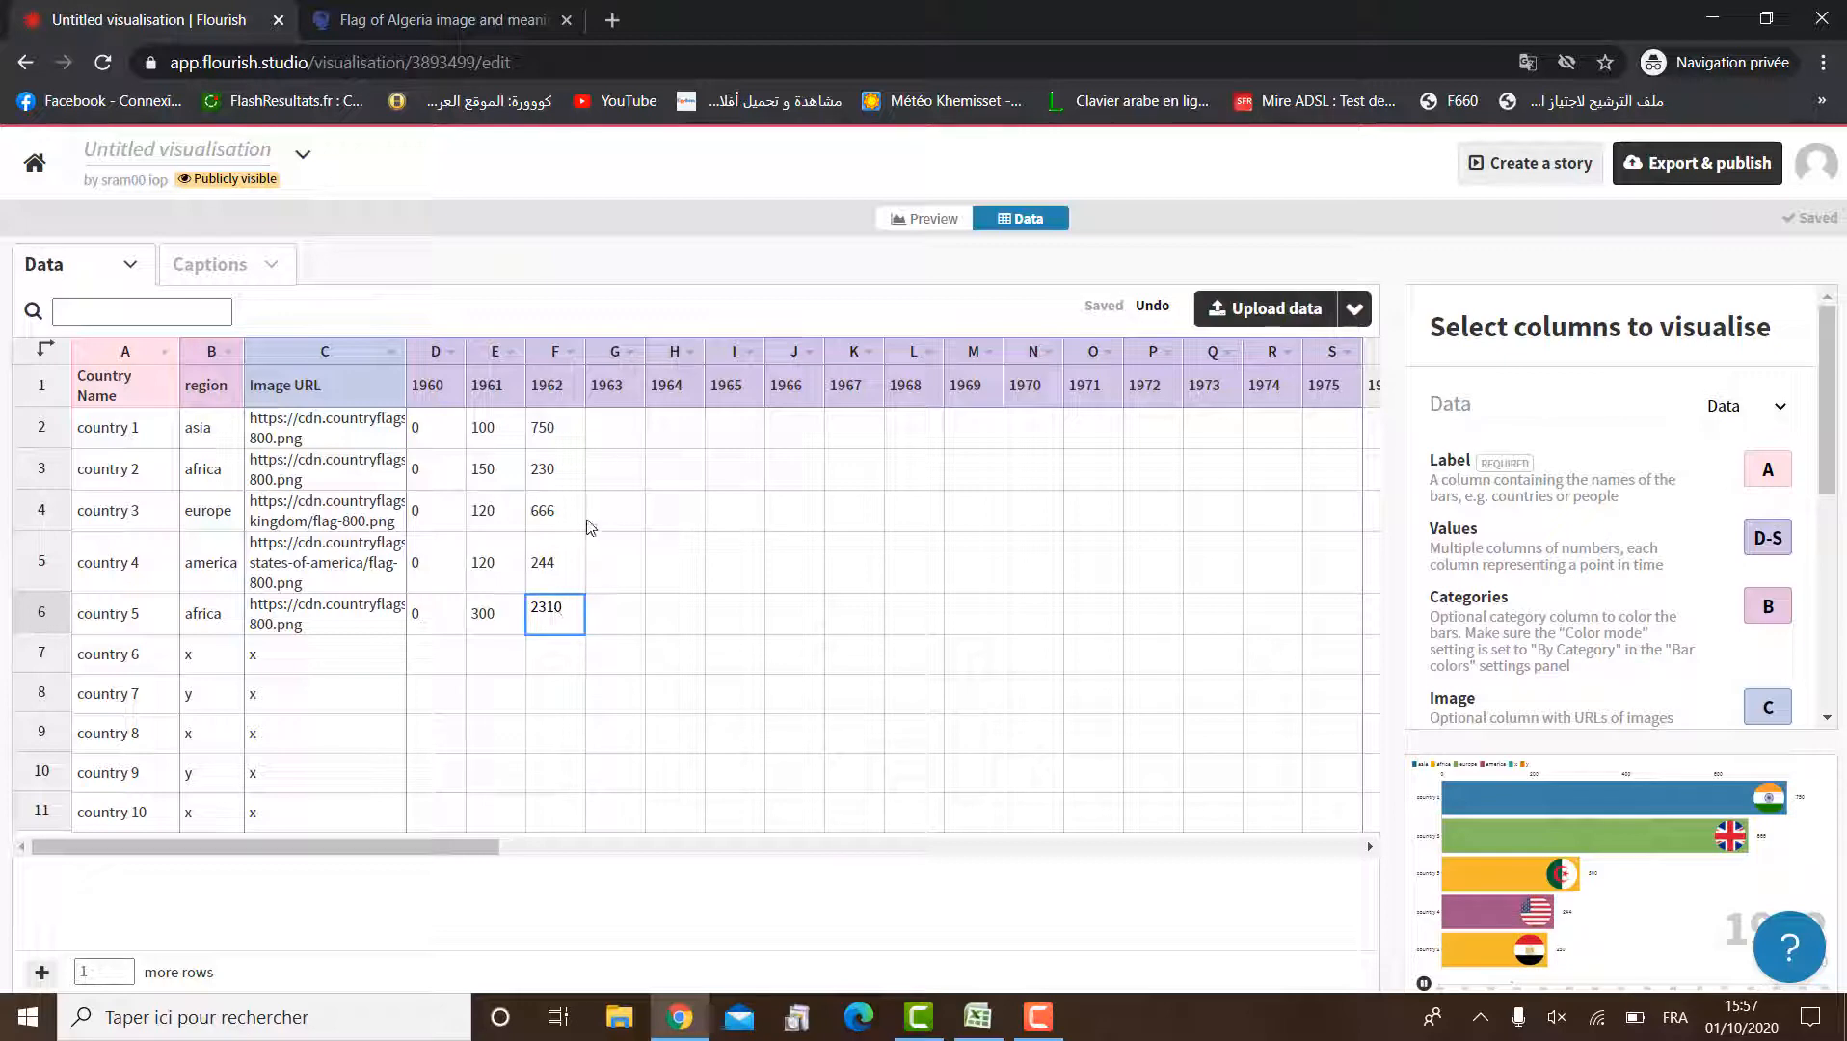
Enter the 1963 values 1500, 1960, 77, 980 and 1002 for countries 1 to 5
left_click(601, 438)
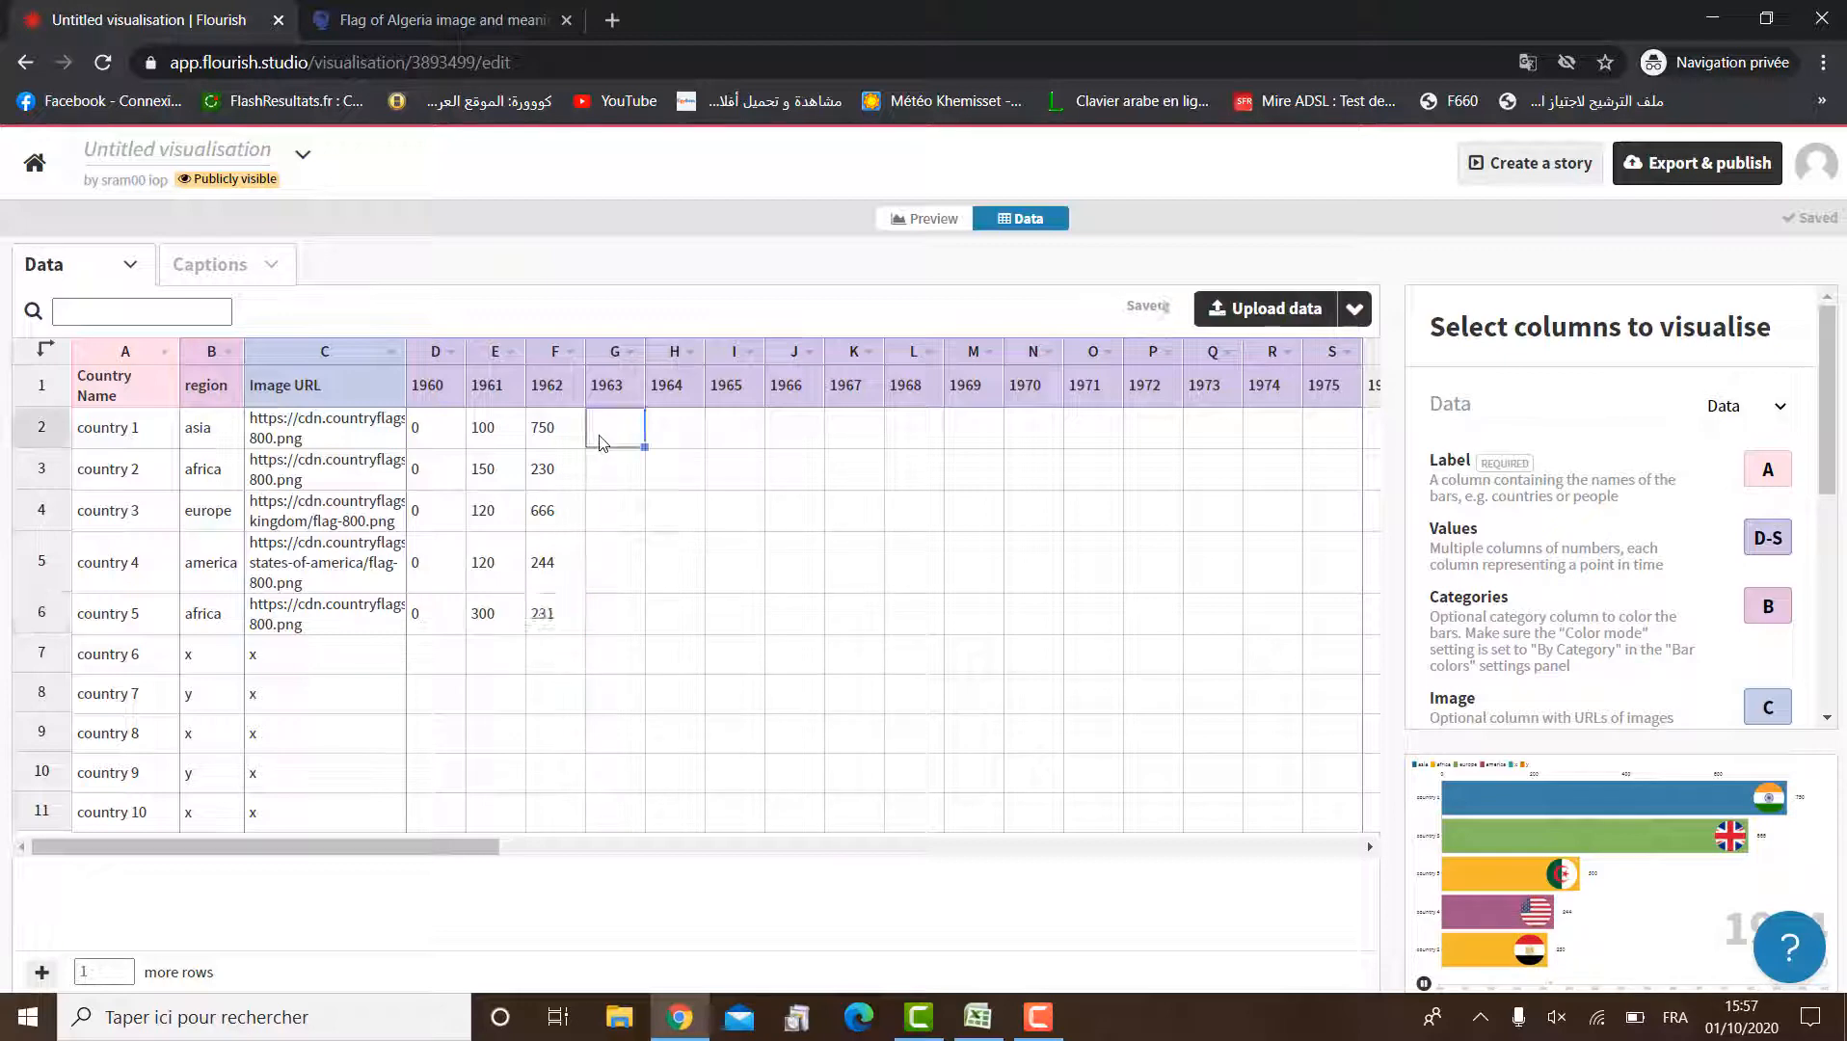
type("1500")
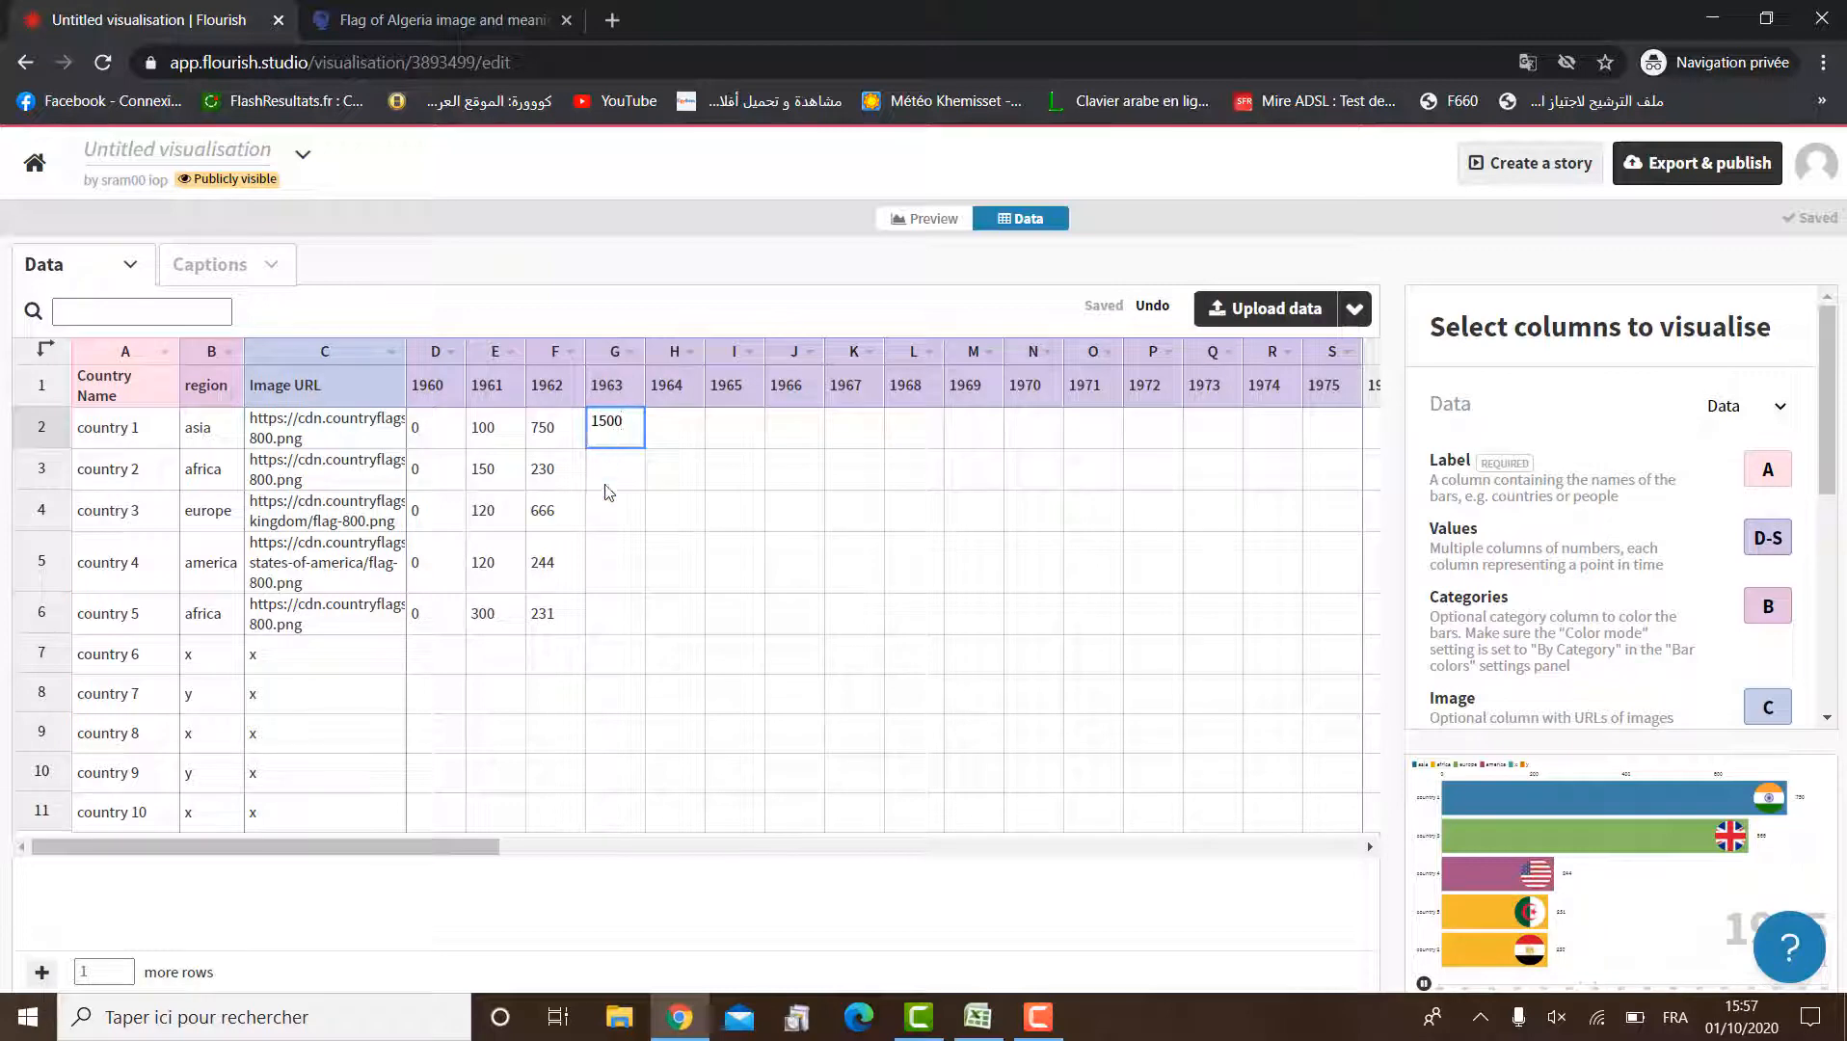
key("Return")
type("1")
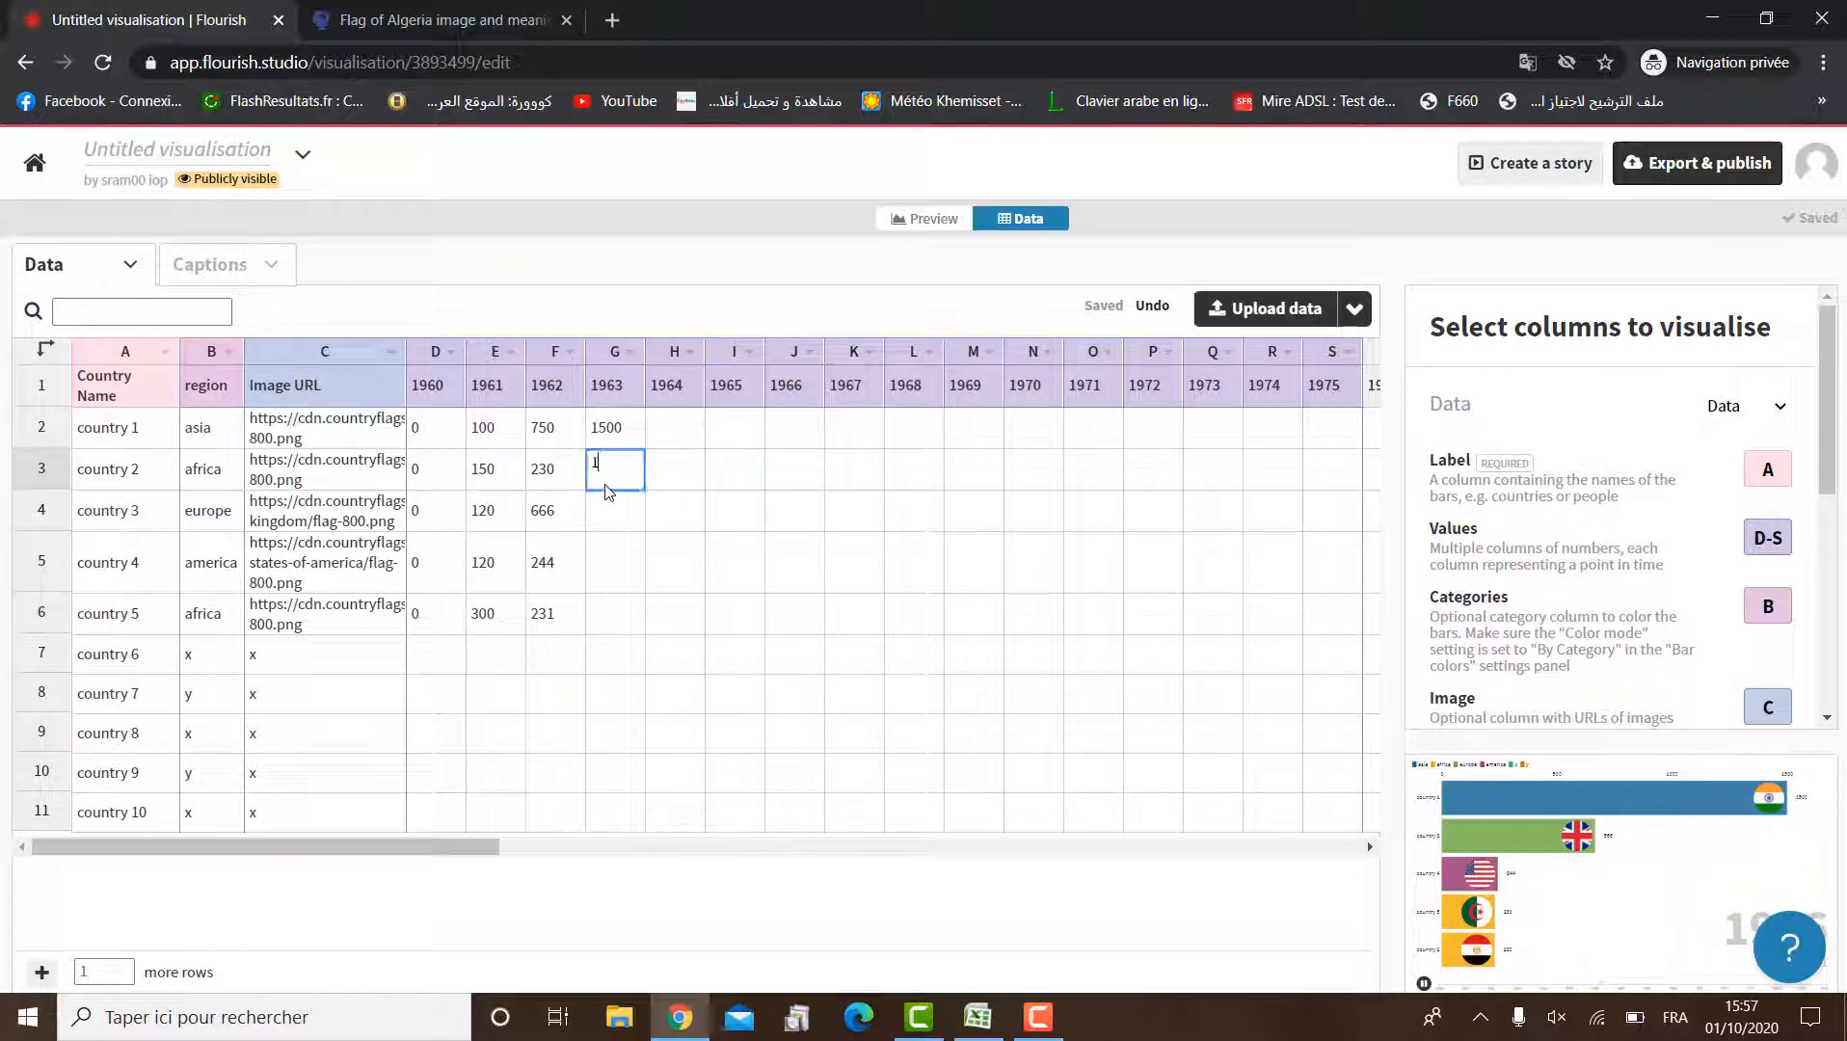
type("960")
key("Return")
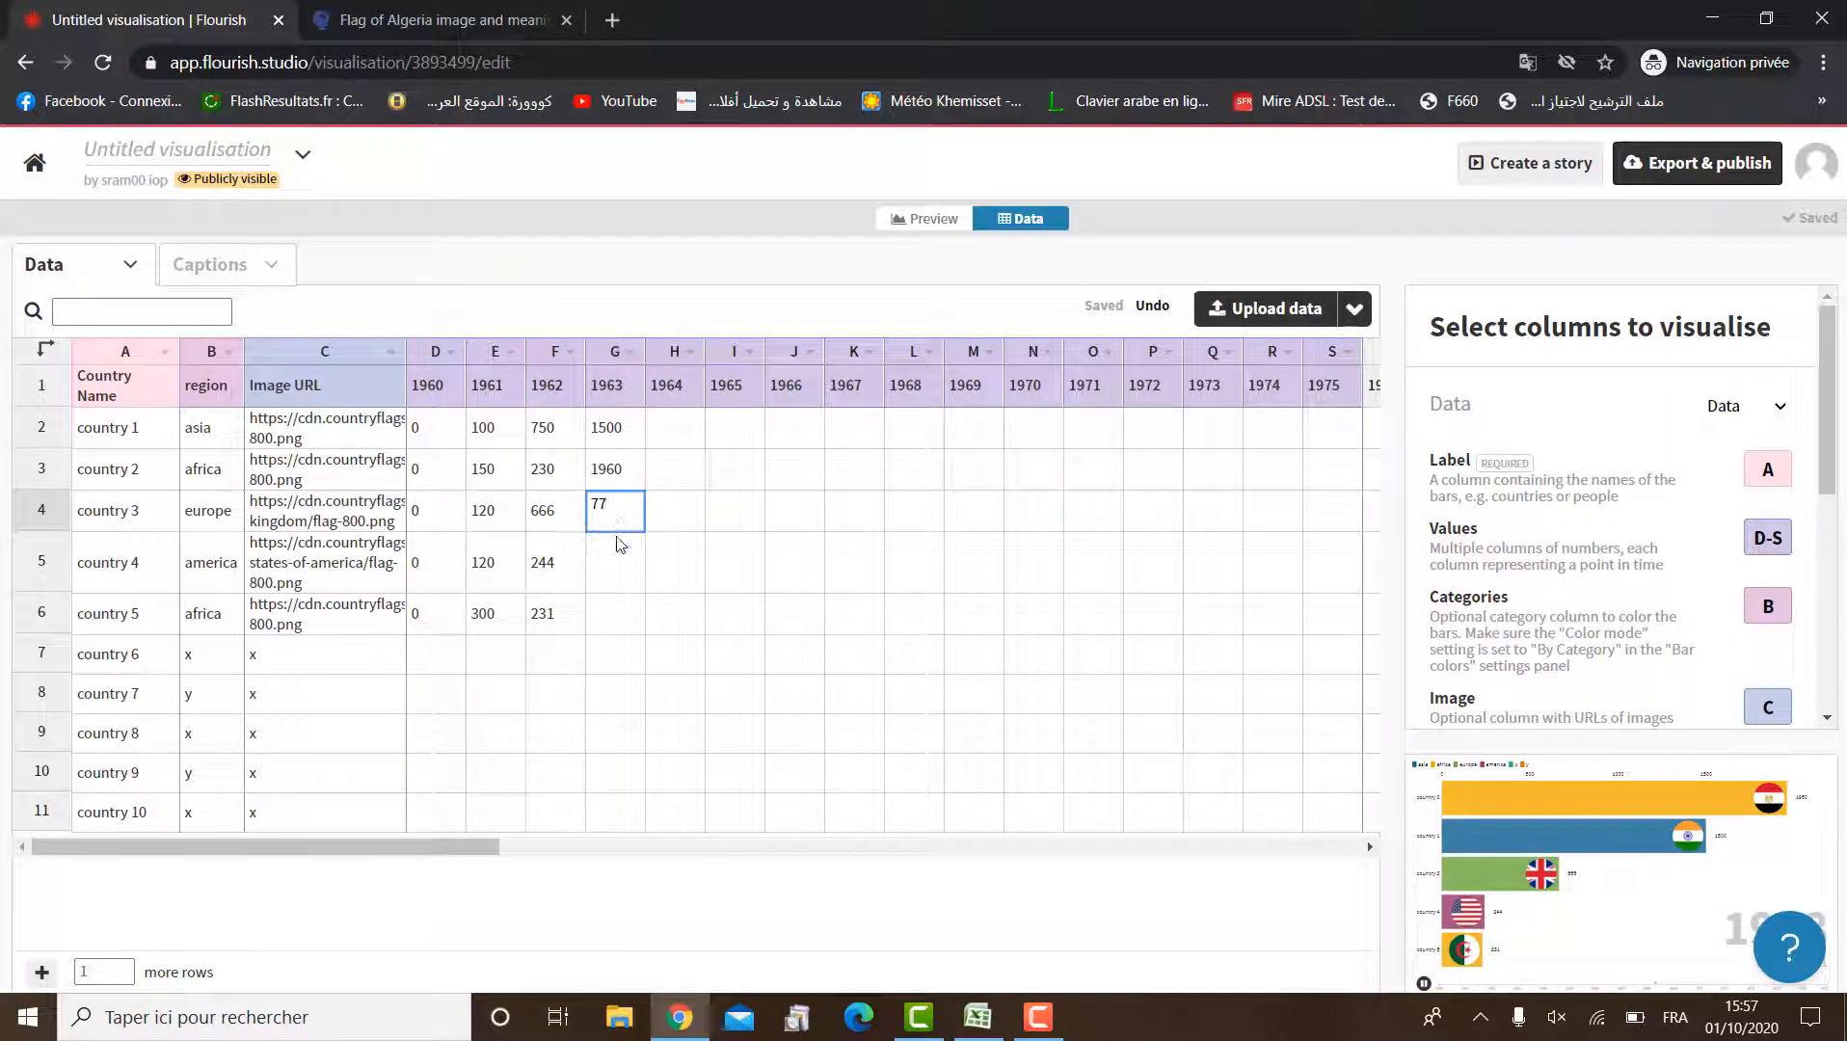
left_click(618, 569)
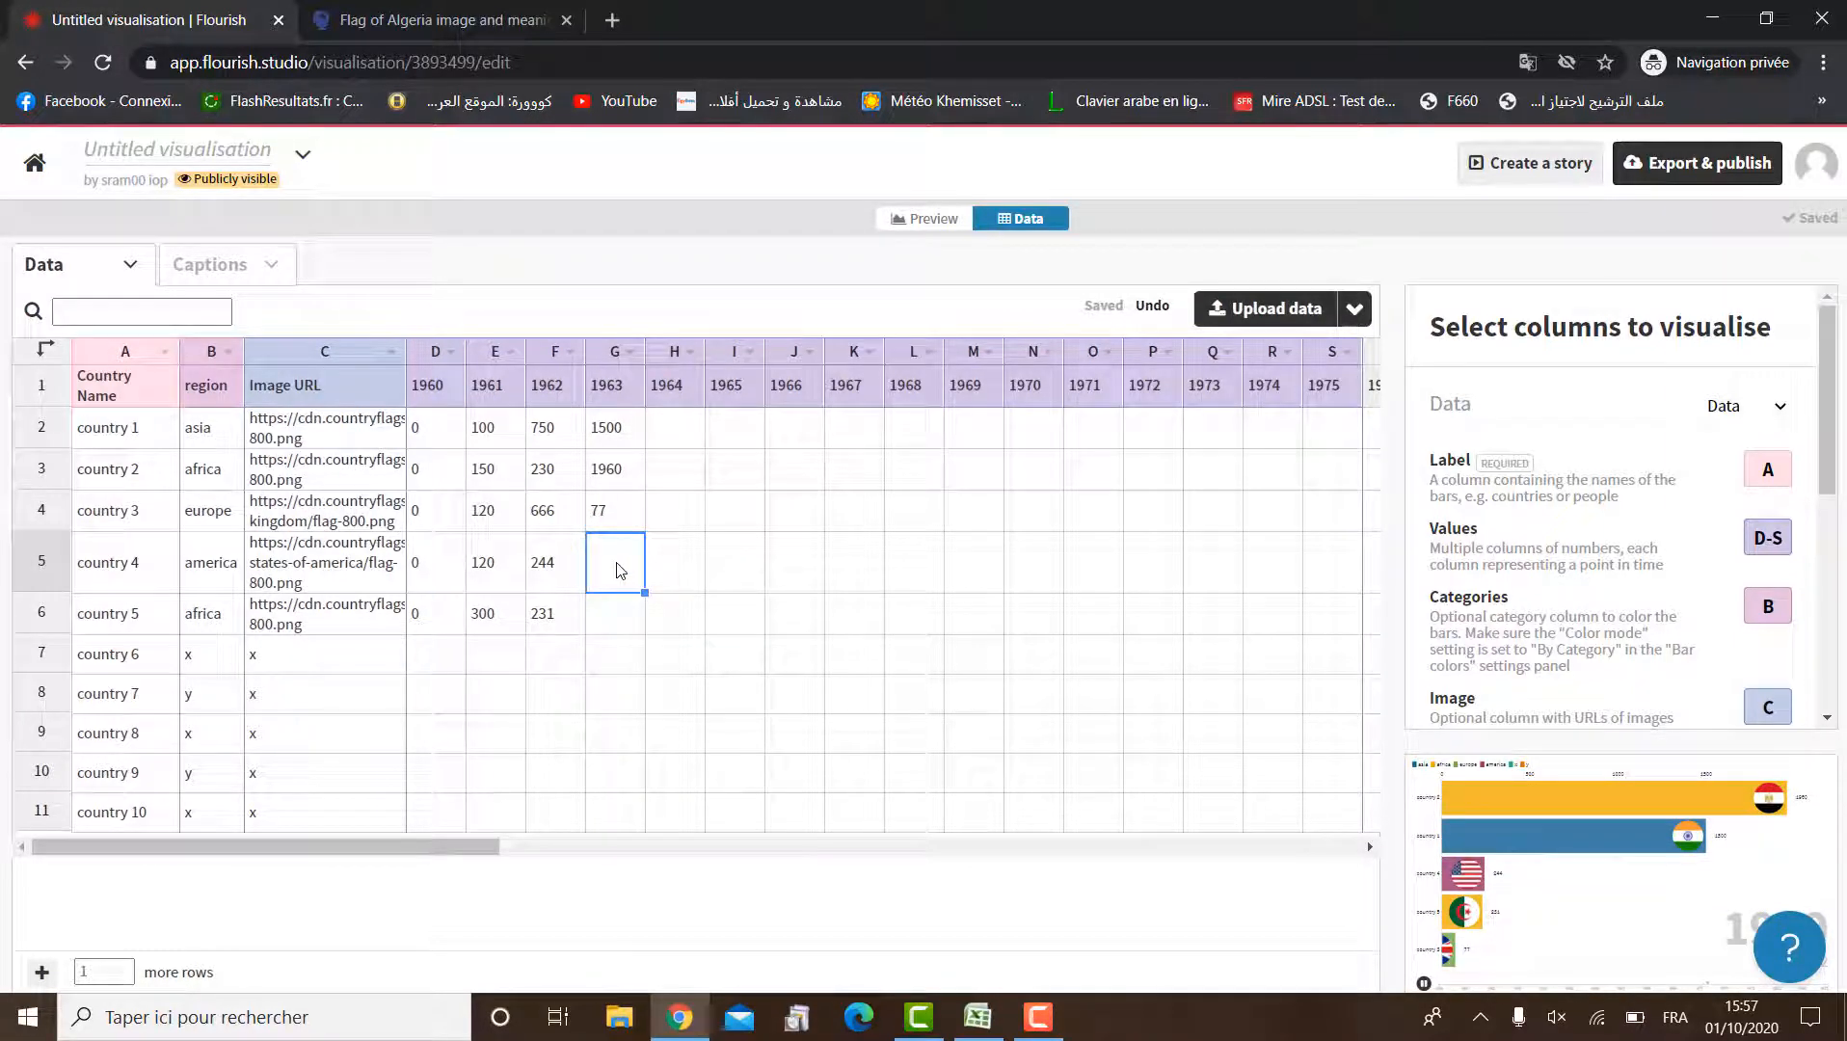
type("980")
left_click(619, 618)
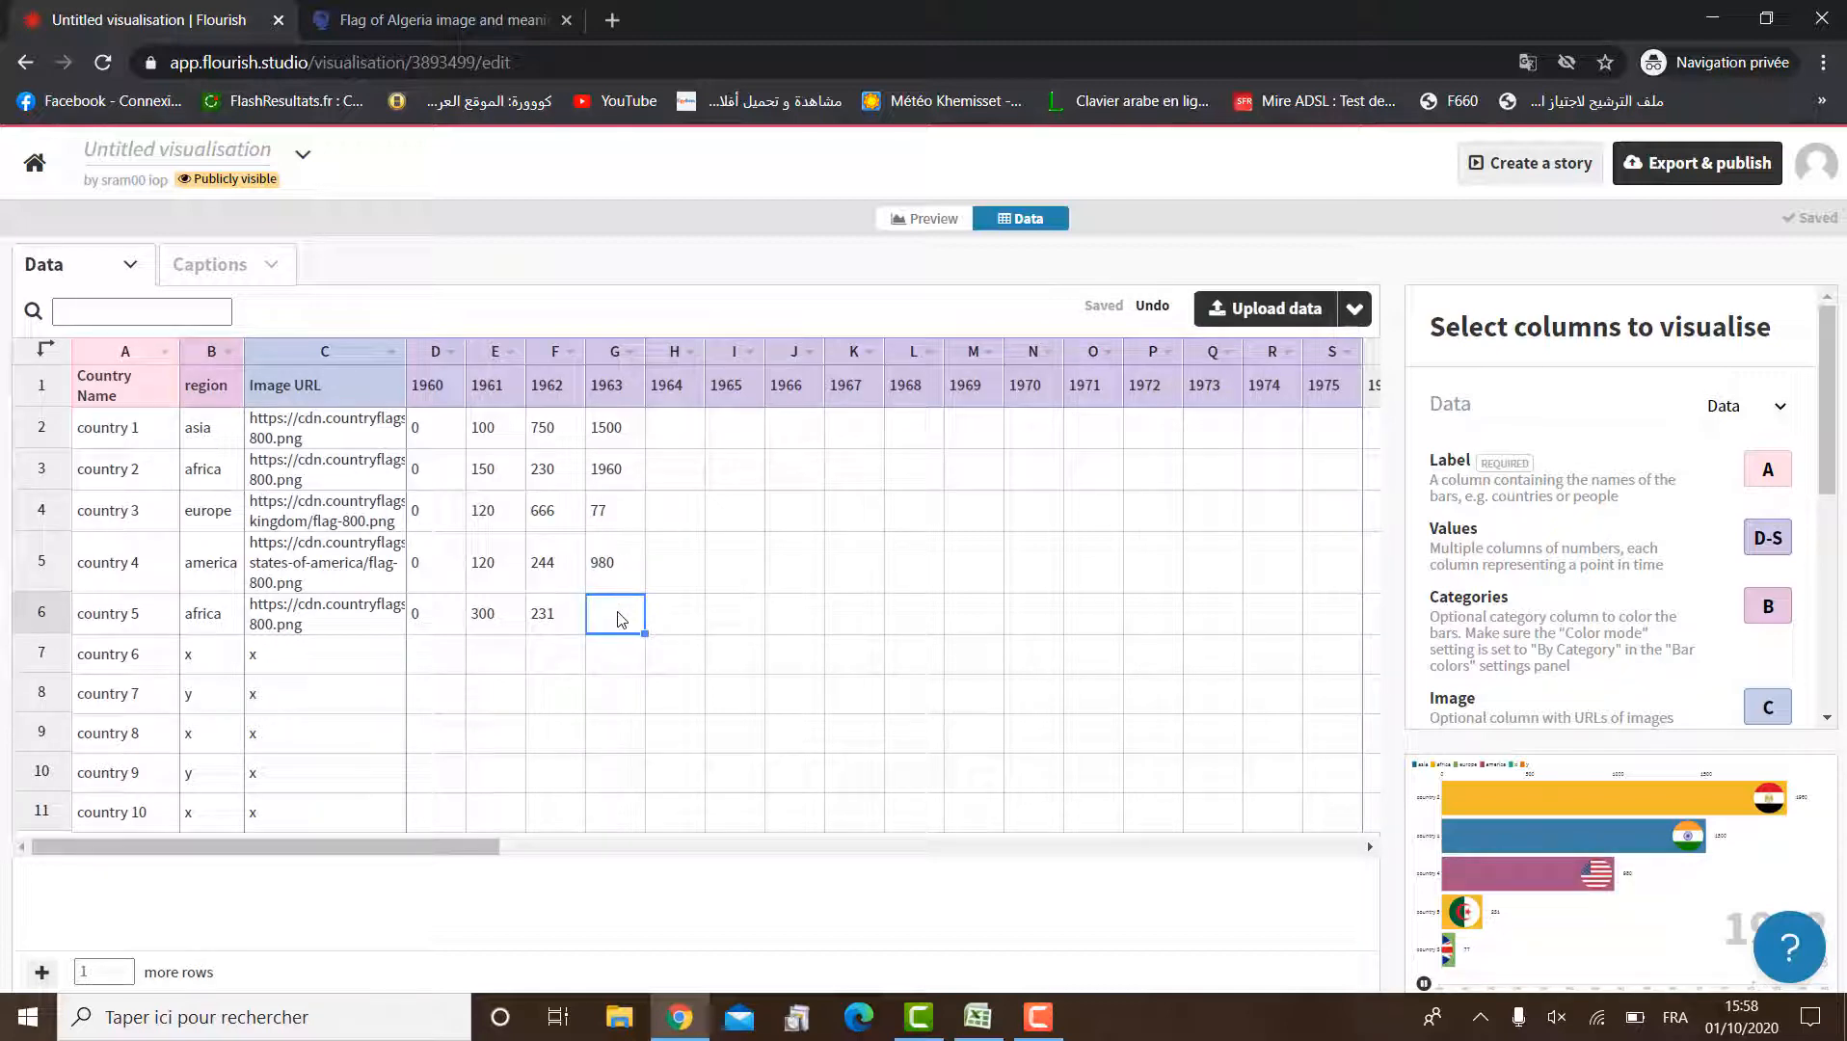
type("1002")
Enter country 1's values for 1964 to 1967: 3000, 1600, 2106 and 9500
left_click(680, 441)
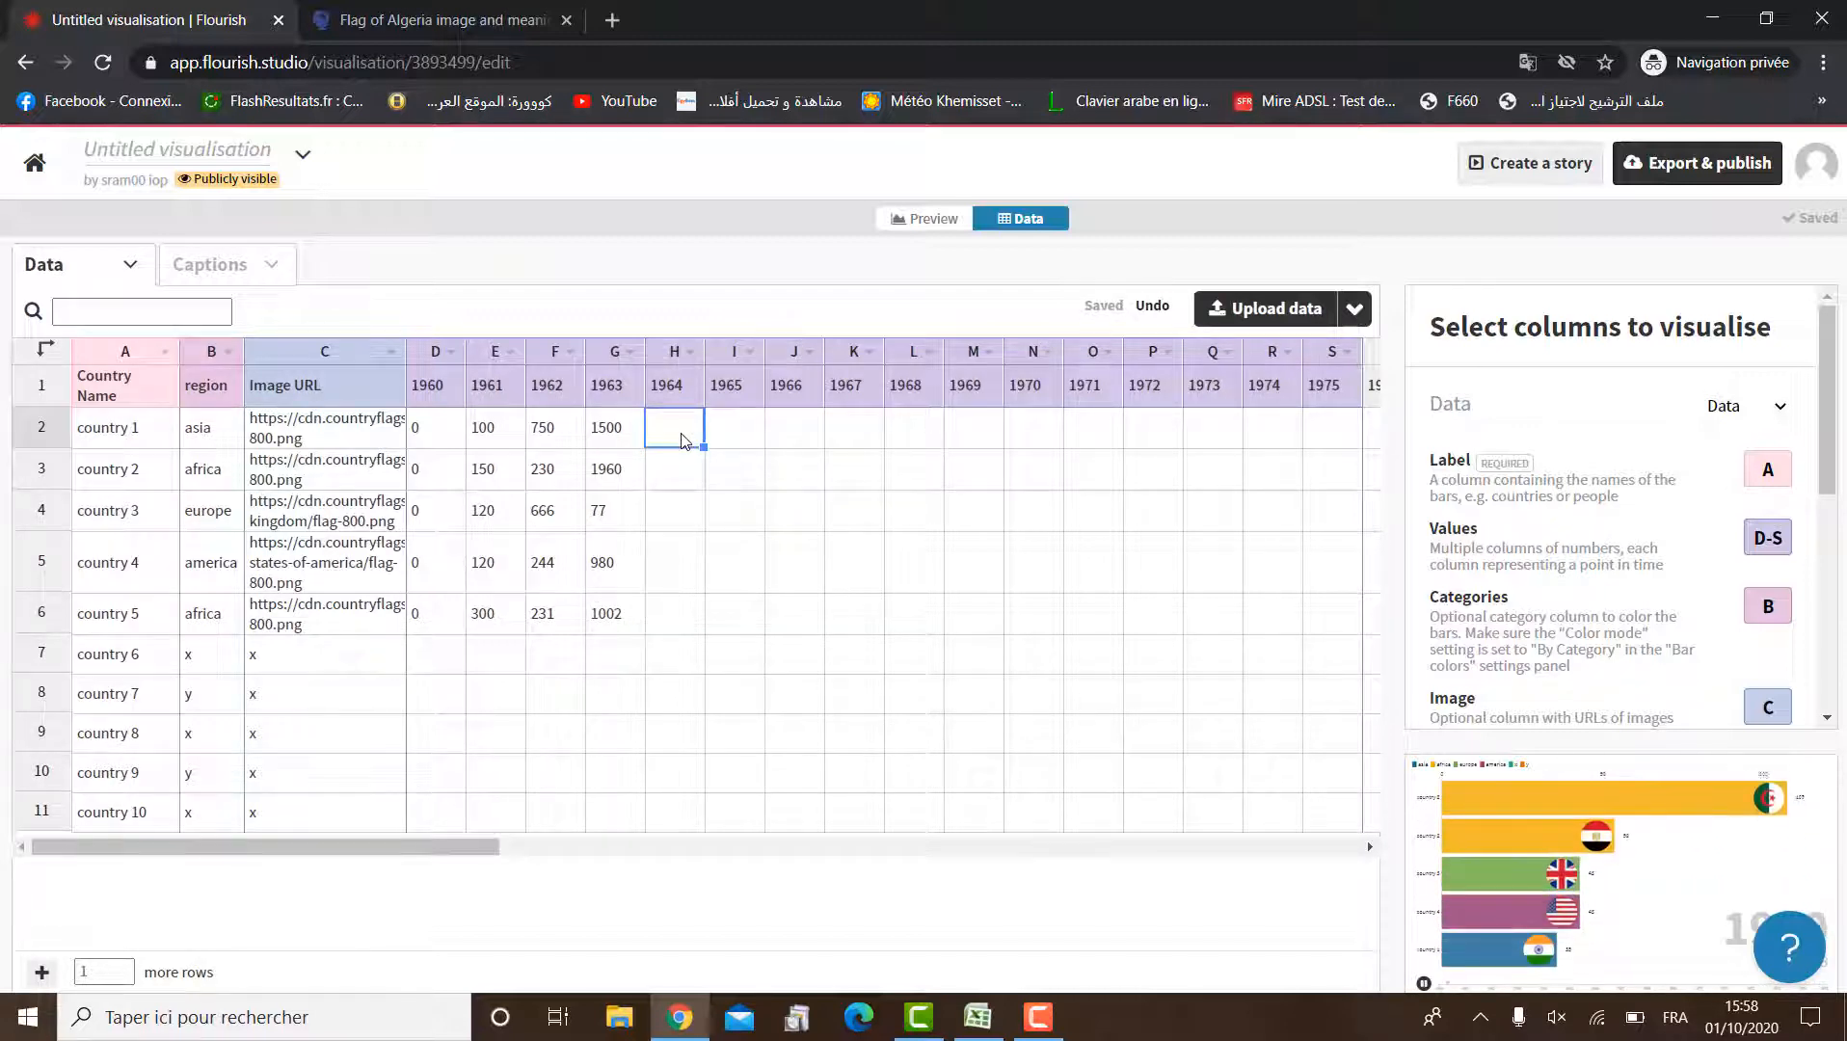
double_click(681, 440)
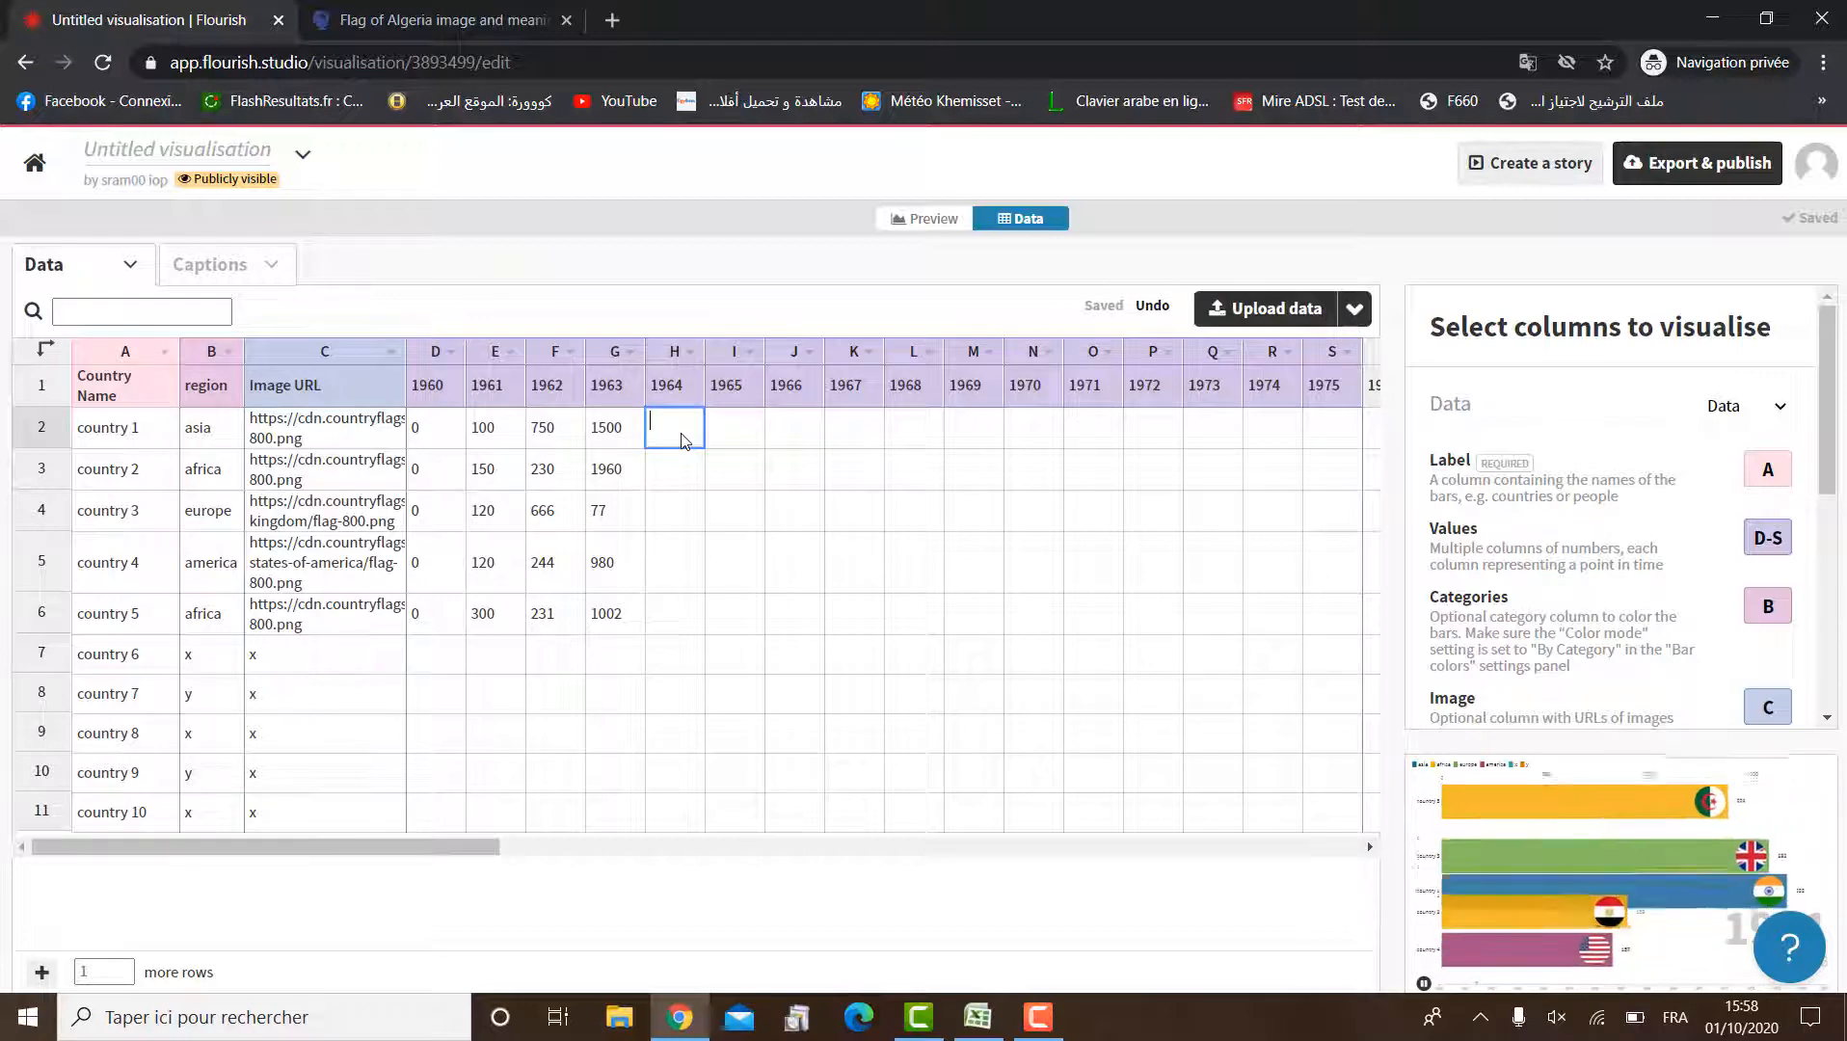
type("3000")
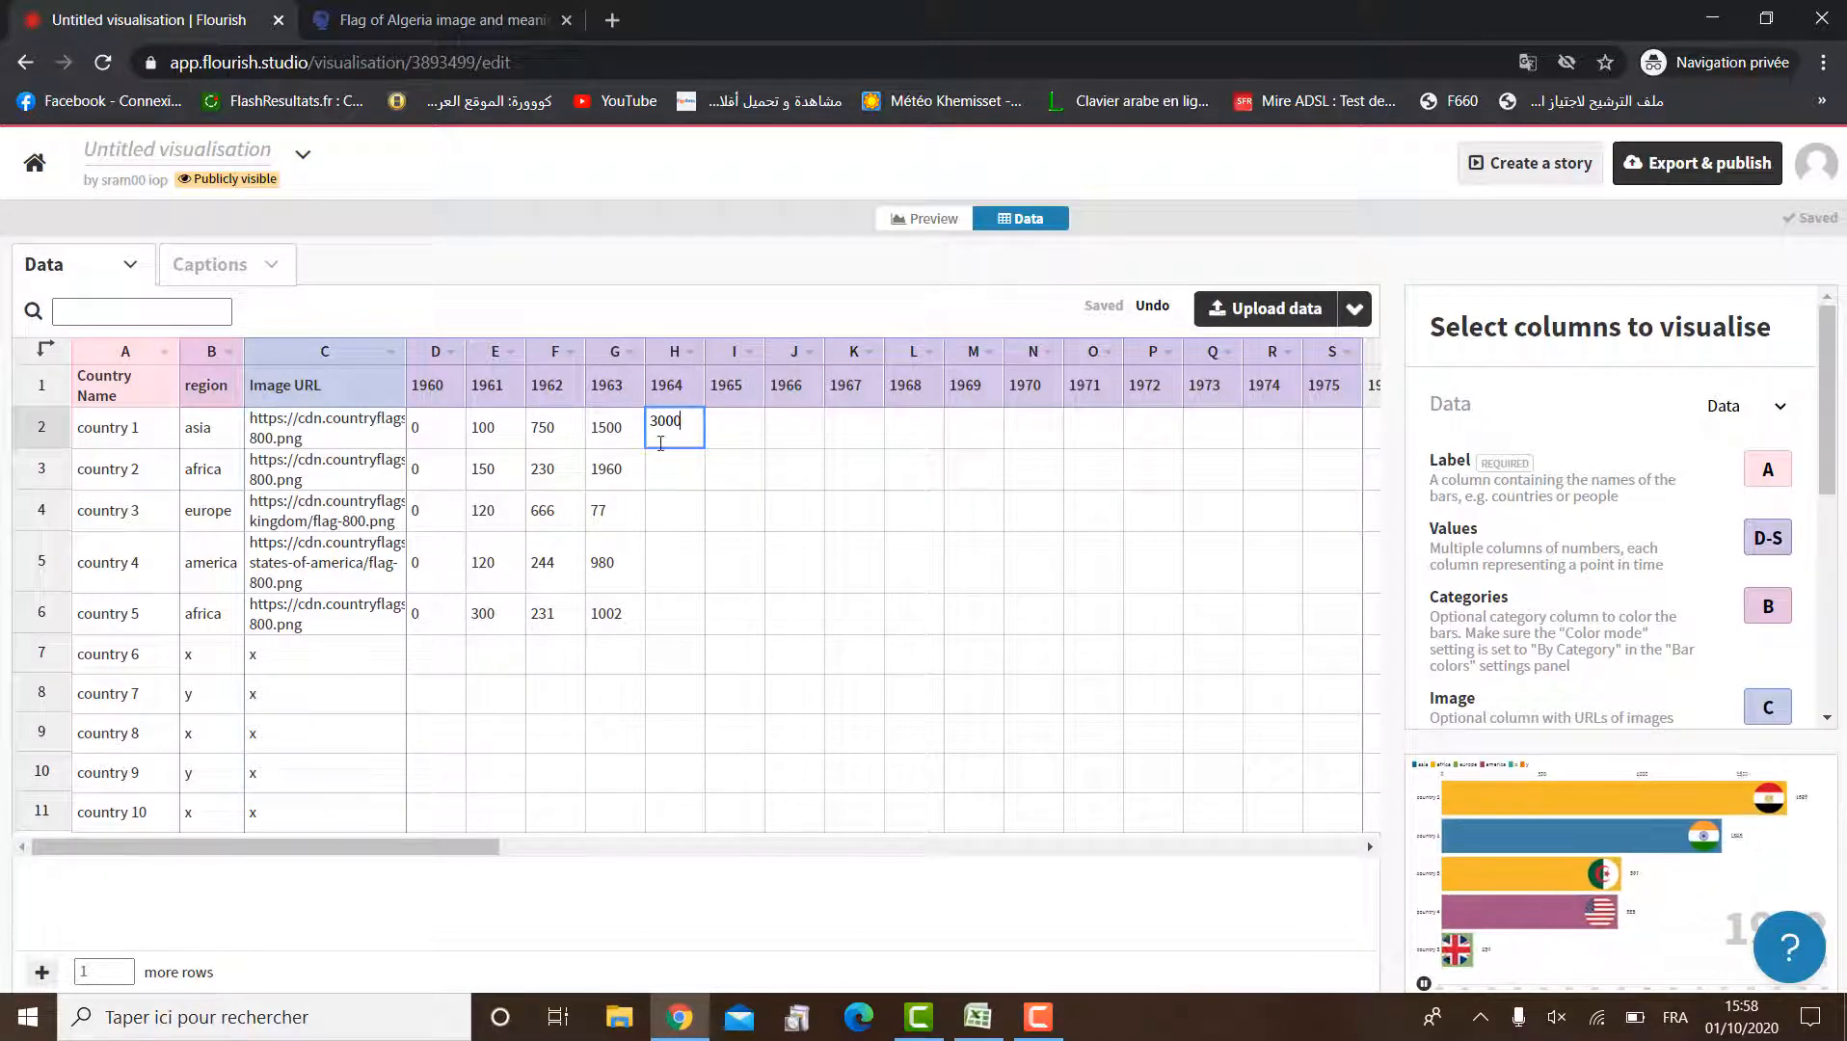
left_click(750, 433)
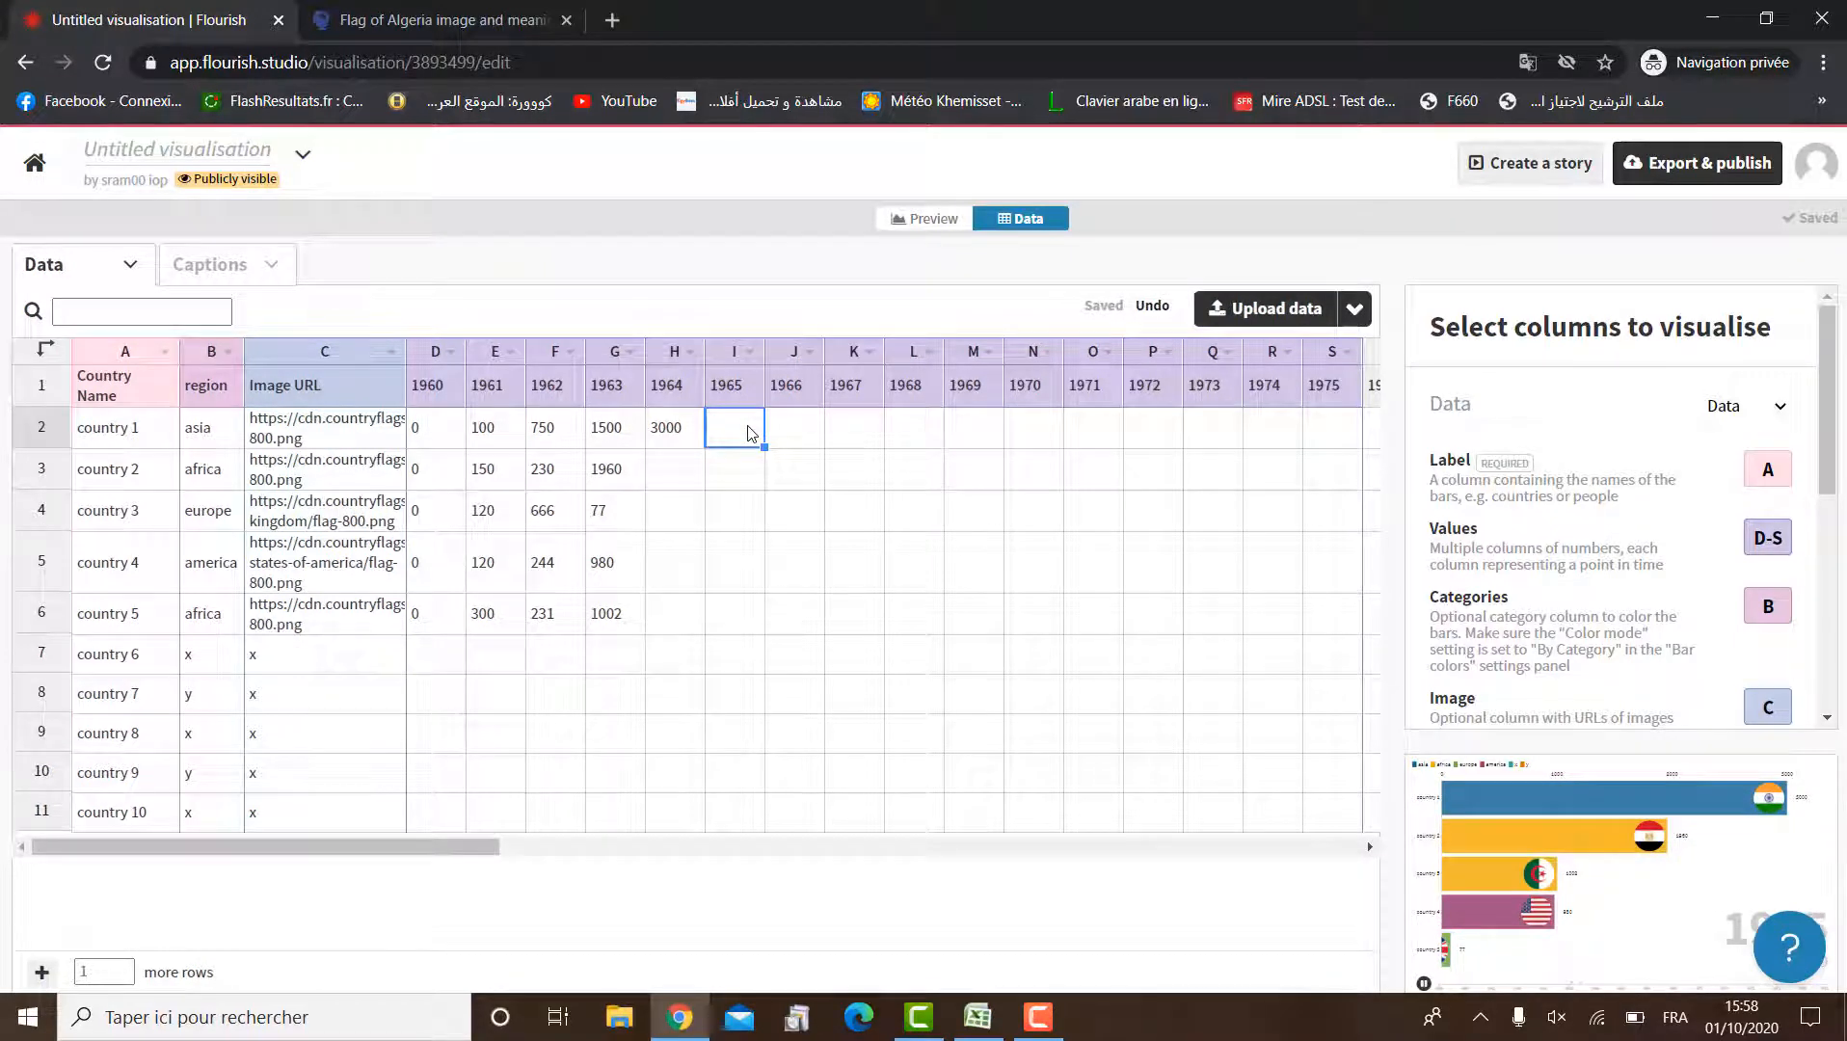
type("1600")
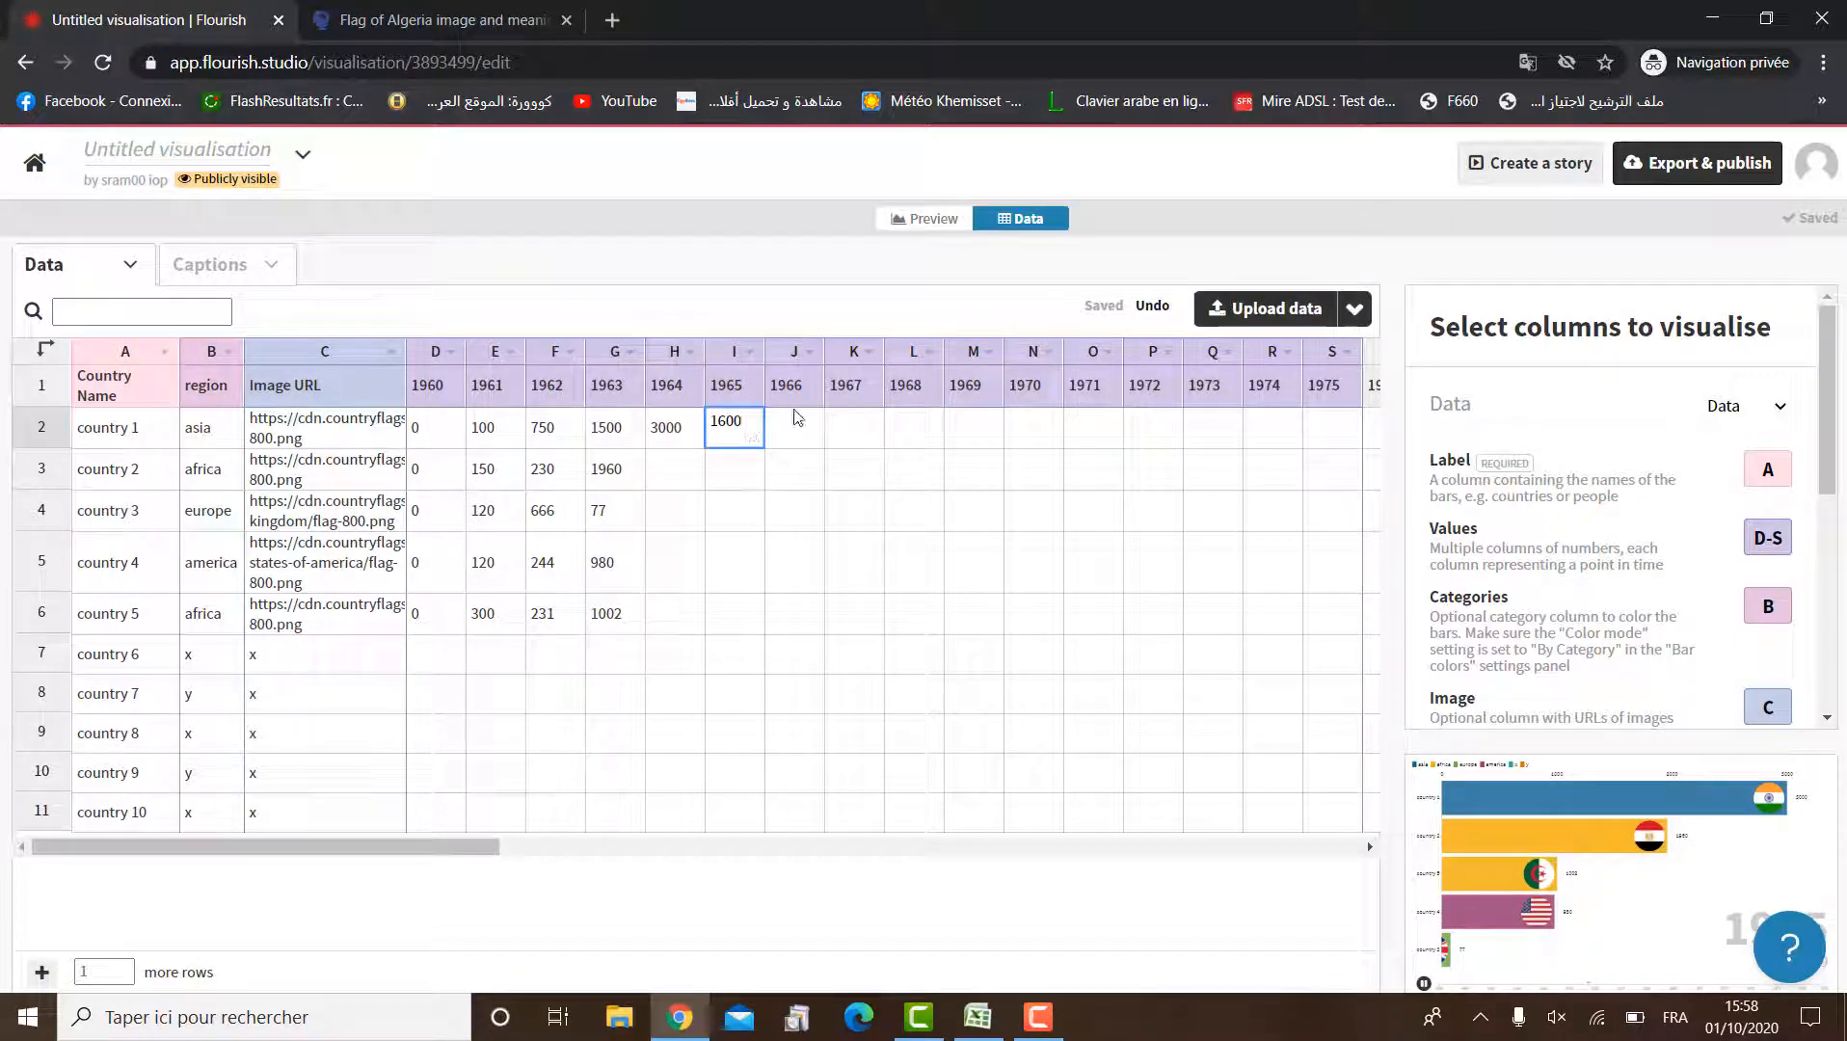
left_click(796, 422)
type("210")
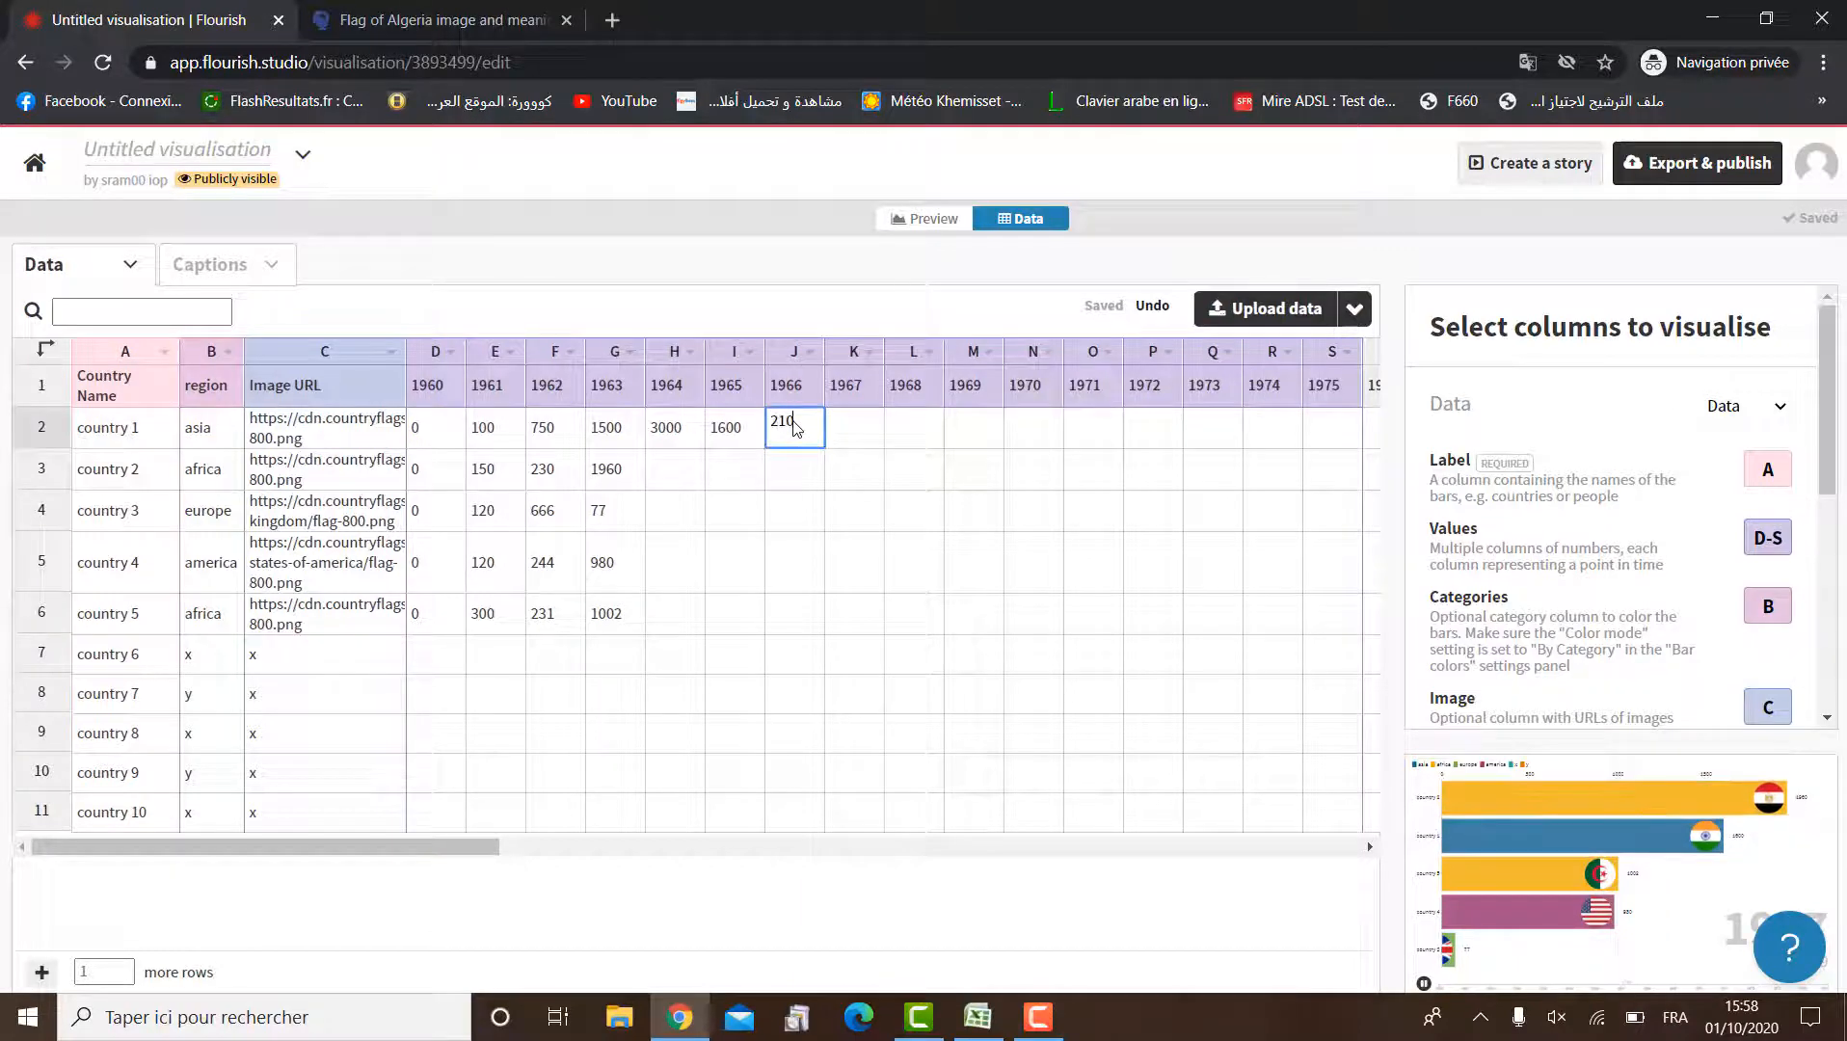
type("6")
left_click(870, 434)
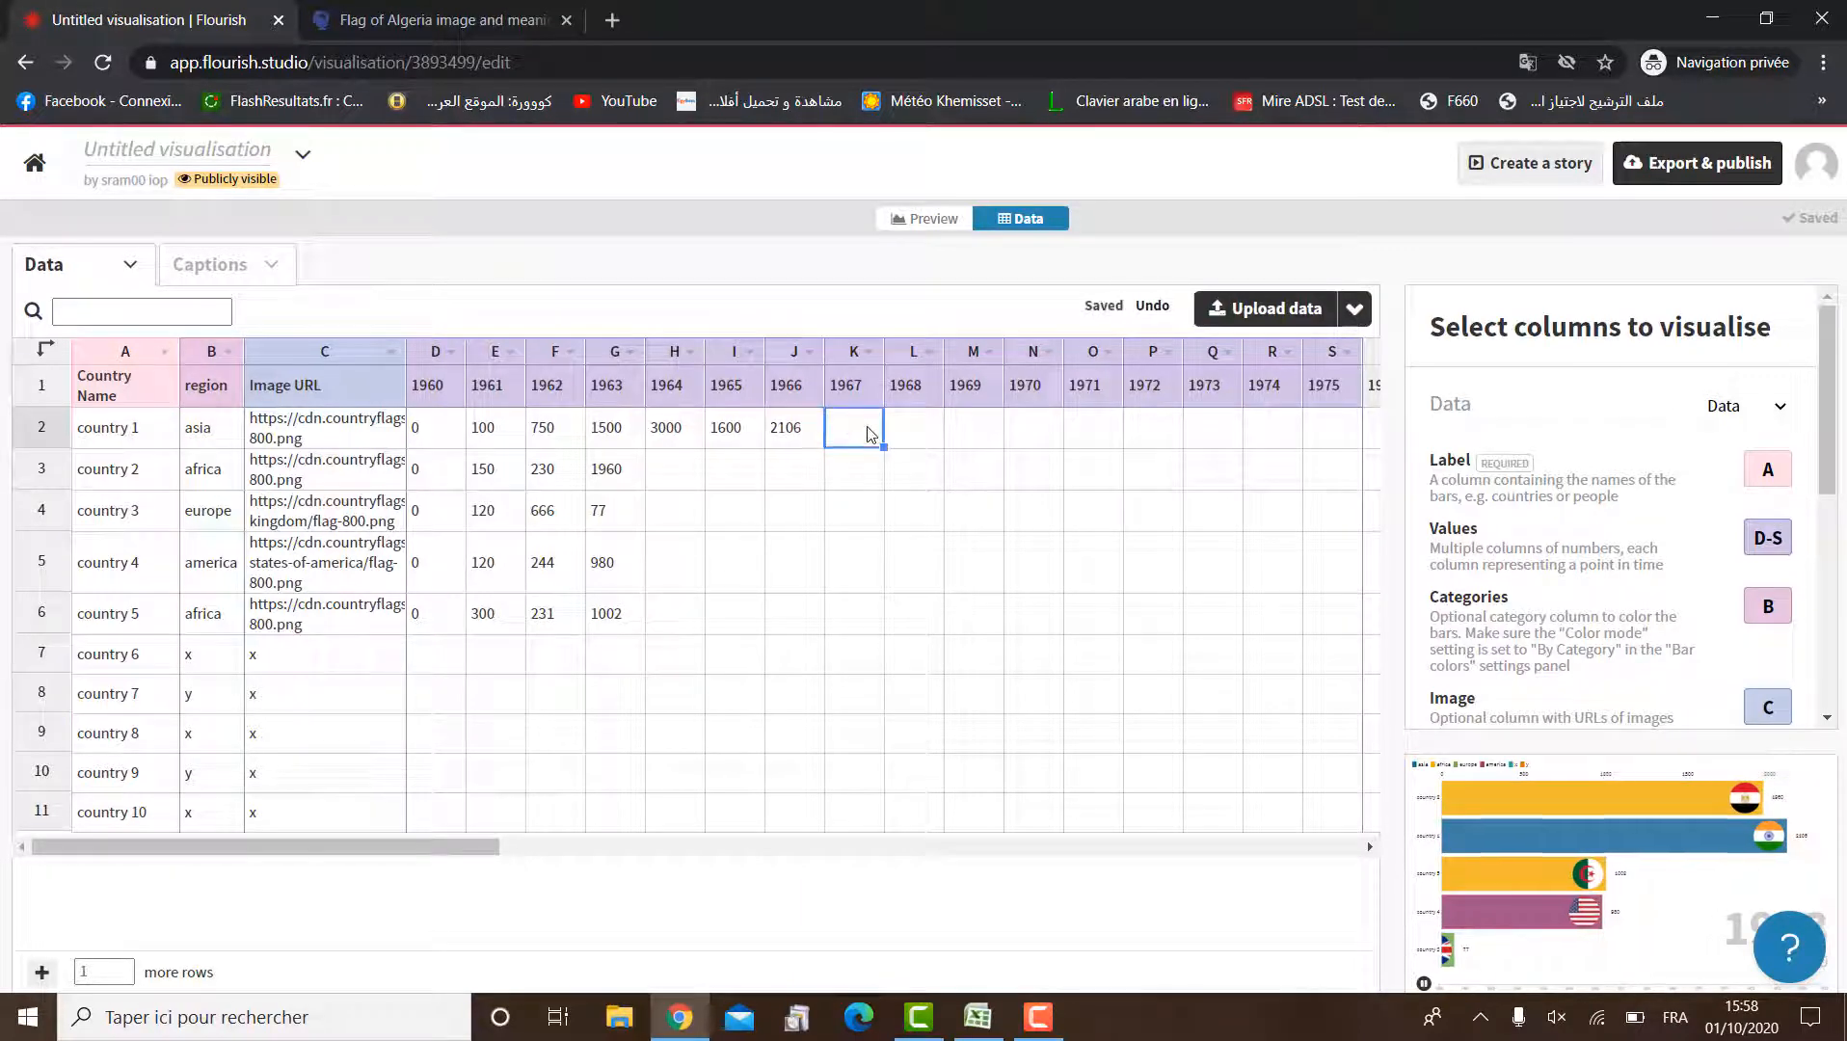
type("9500")
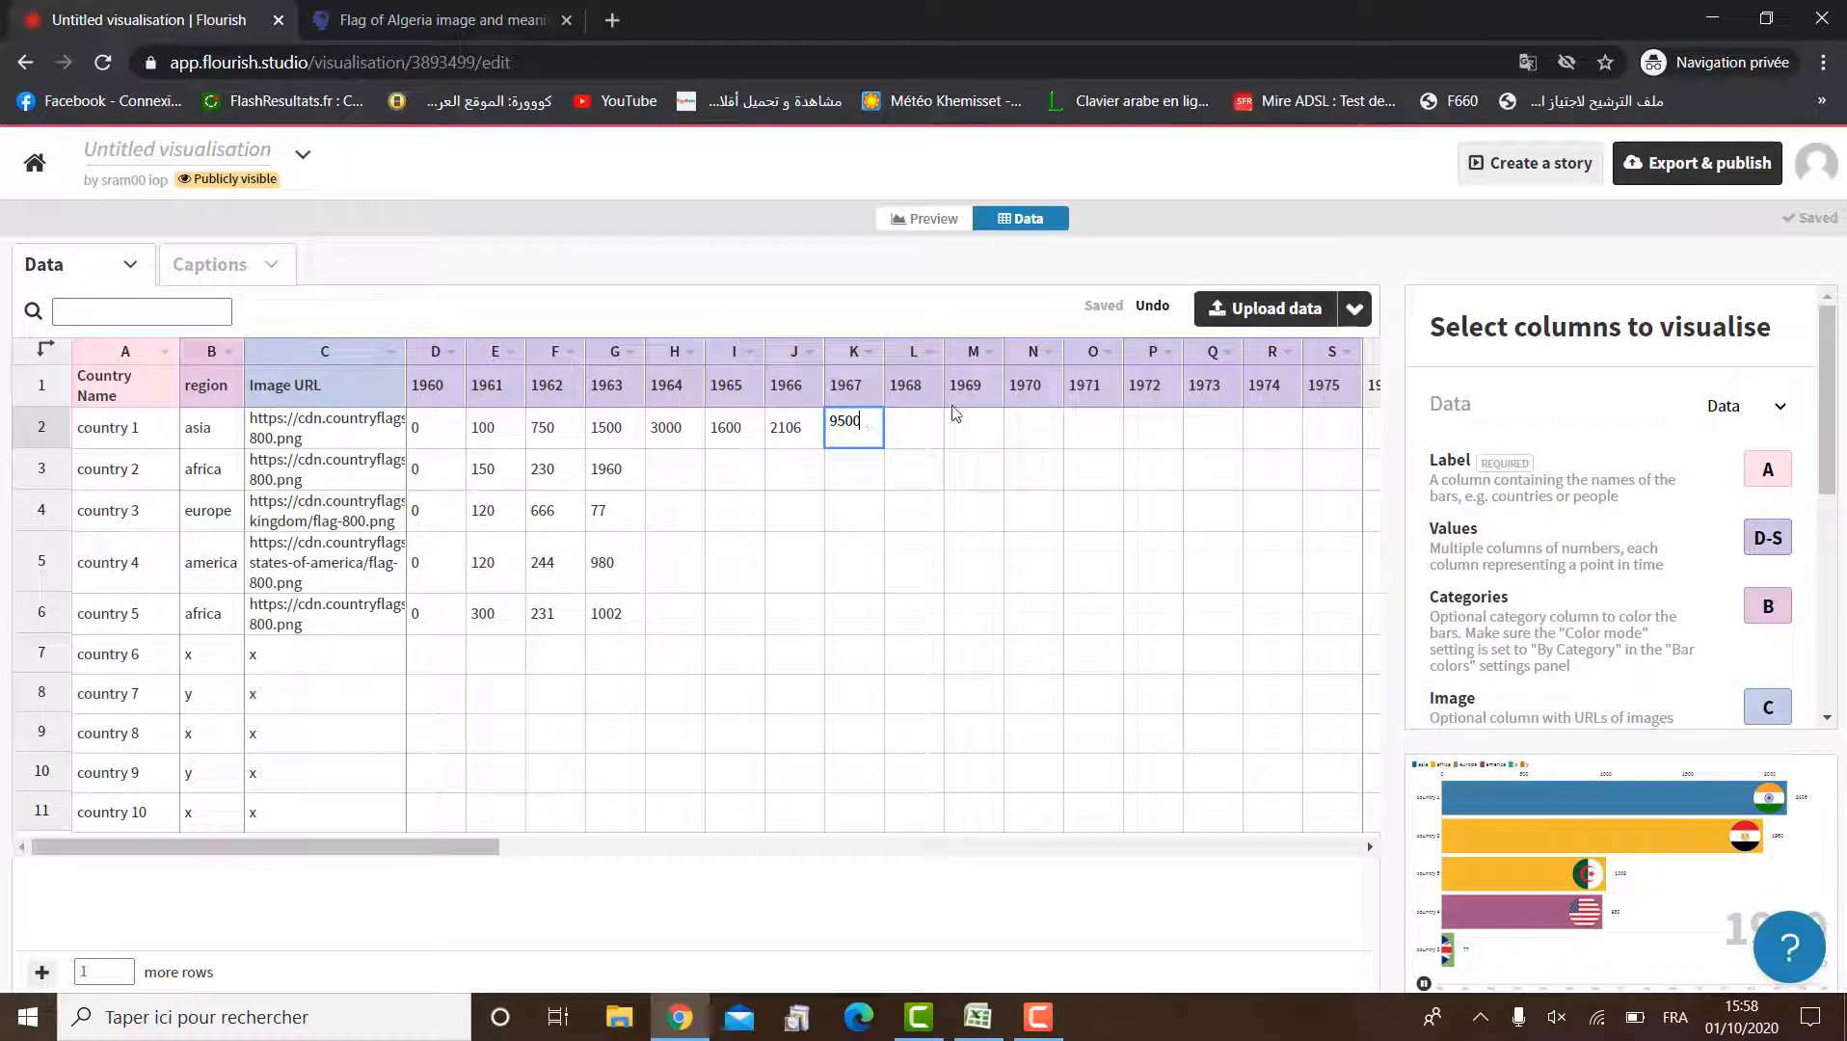
left_click(925, 439)
type("1100")
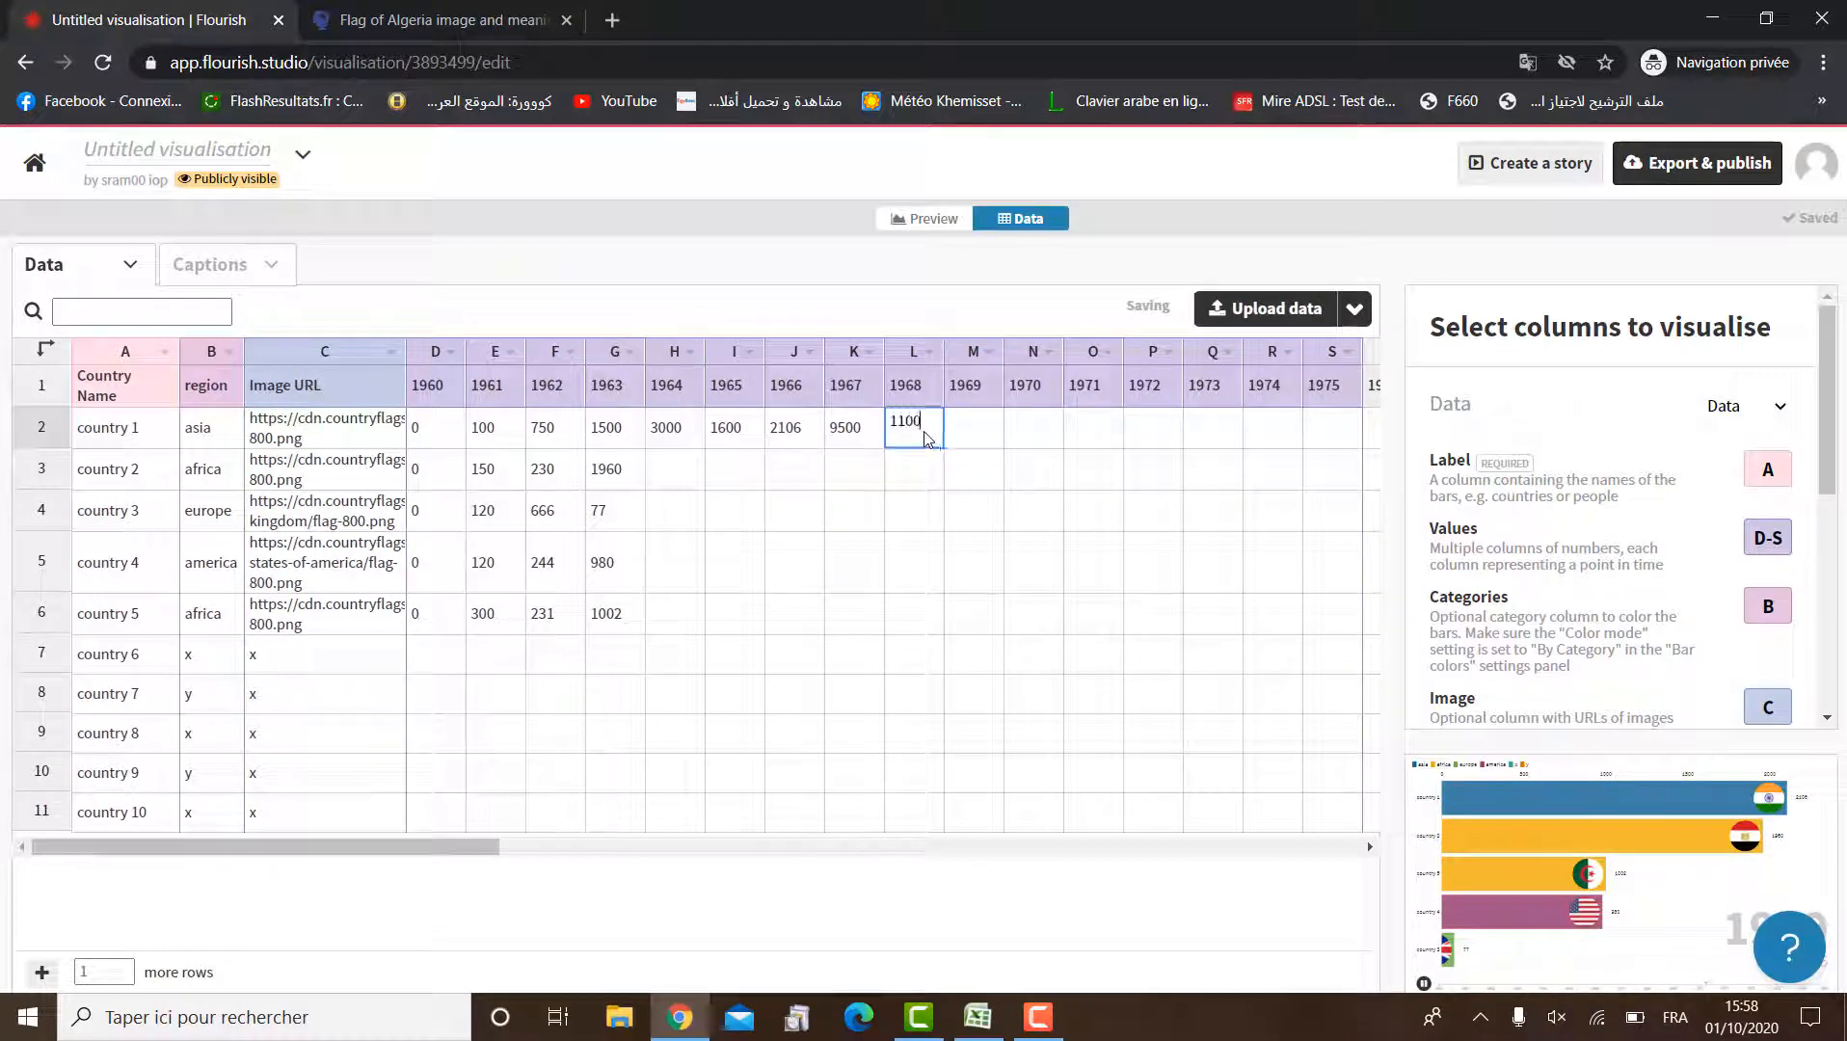
type("0")
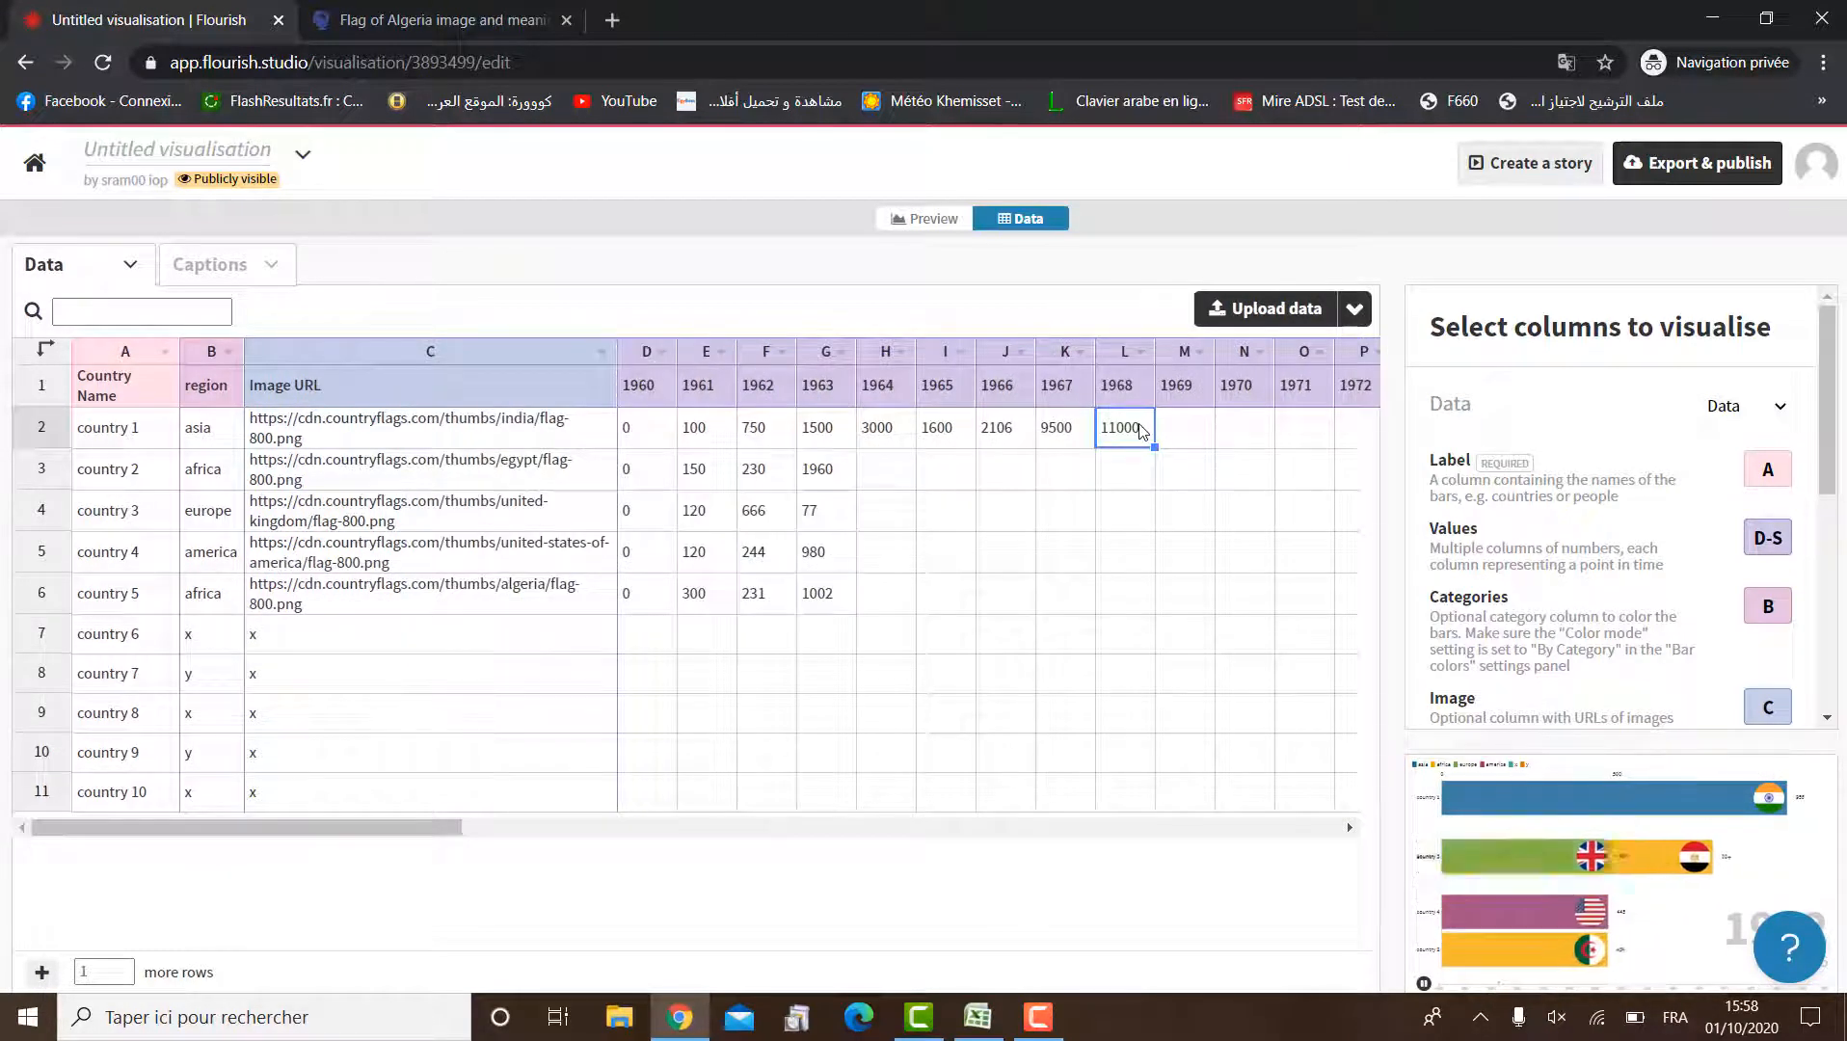
key("Delete")
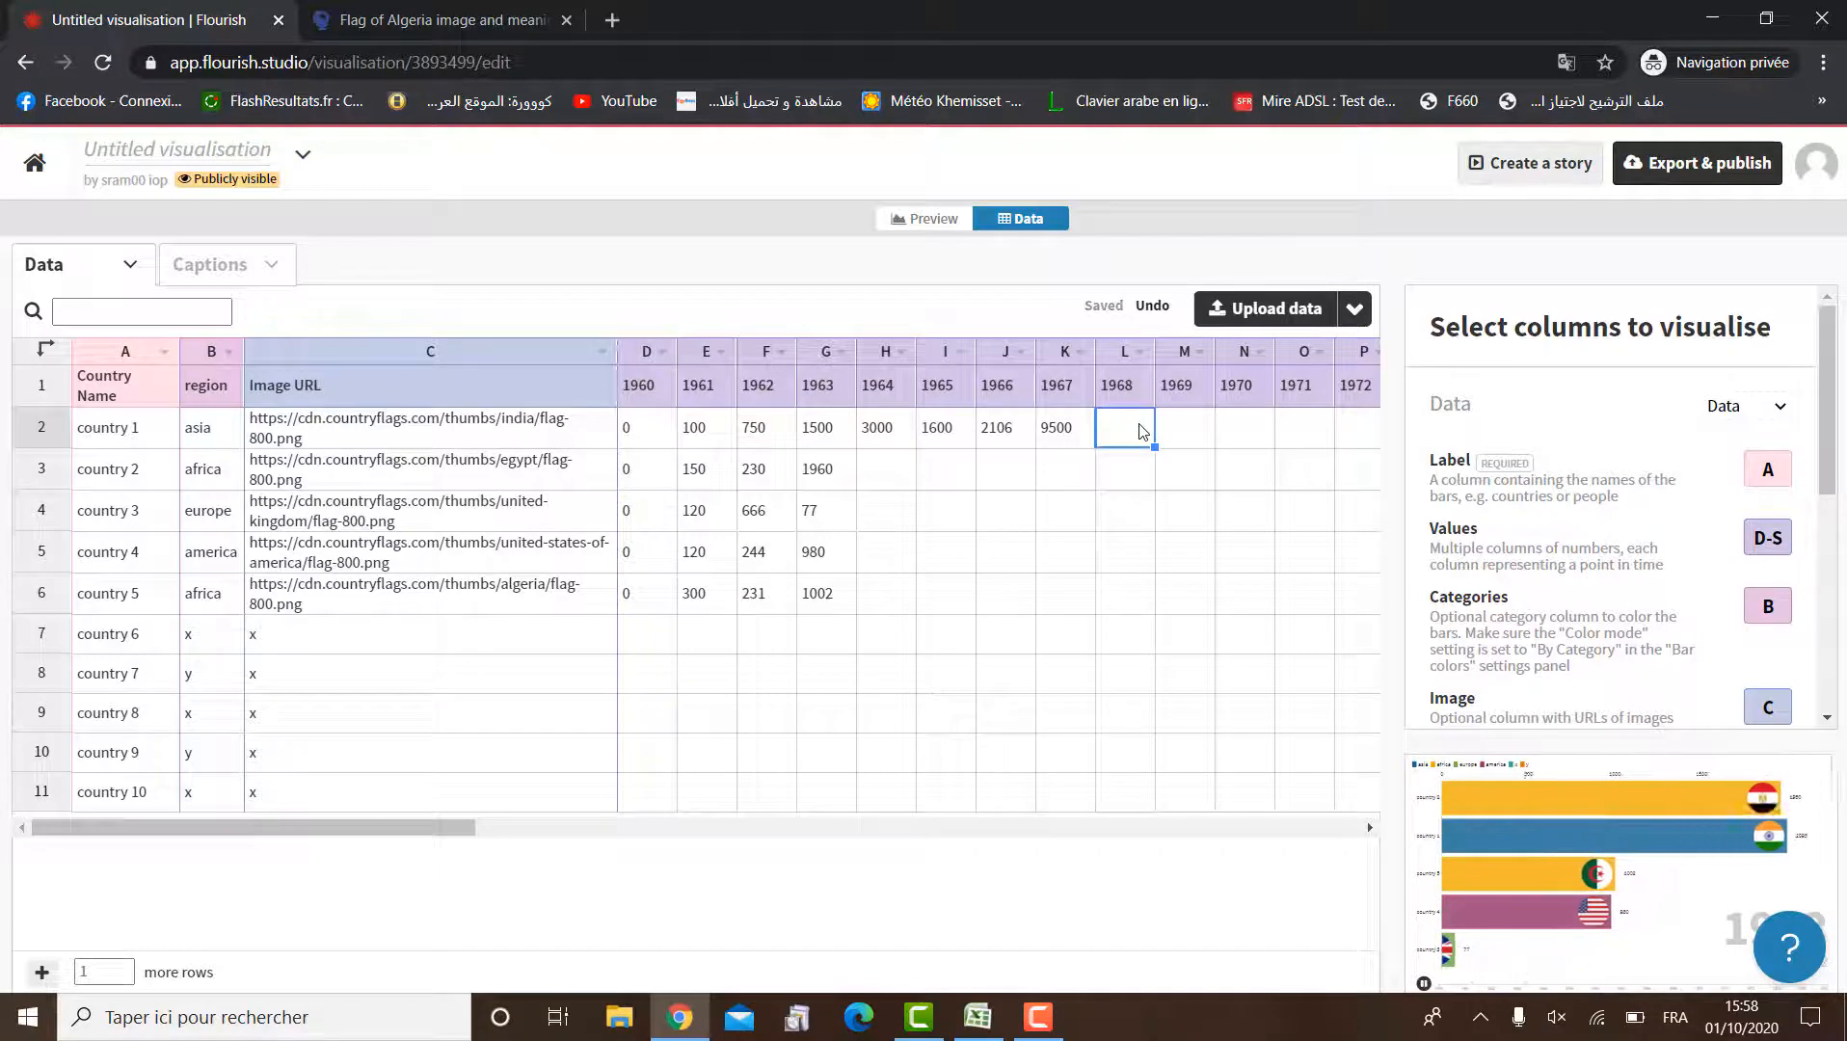
Enter country 1's values for 1968 to 1970: 9000, 24000 and 30020
type("9000")
left_click(1171, 431)
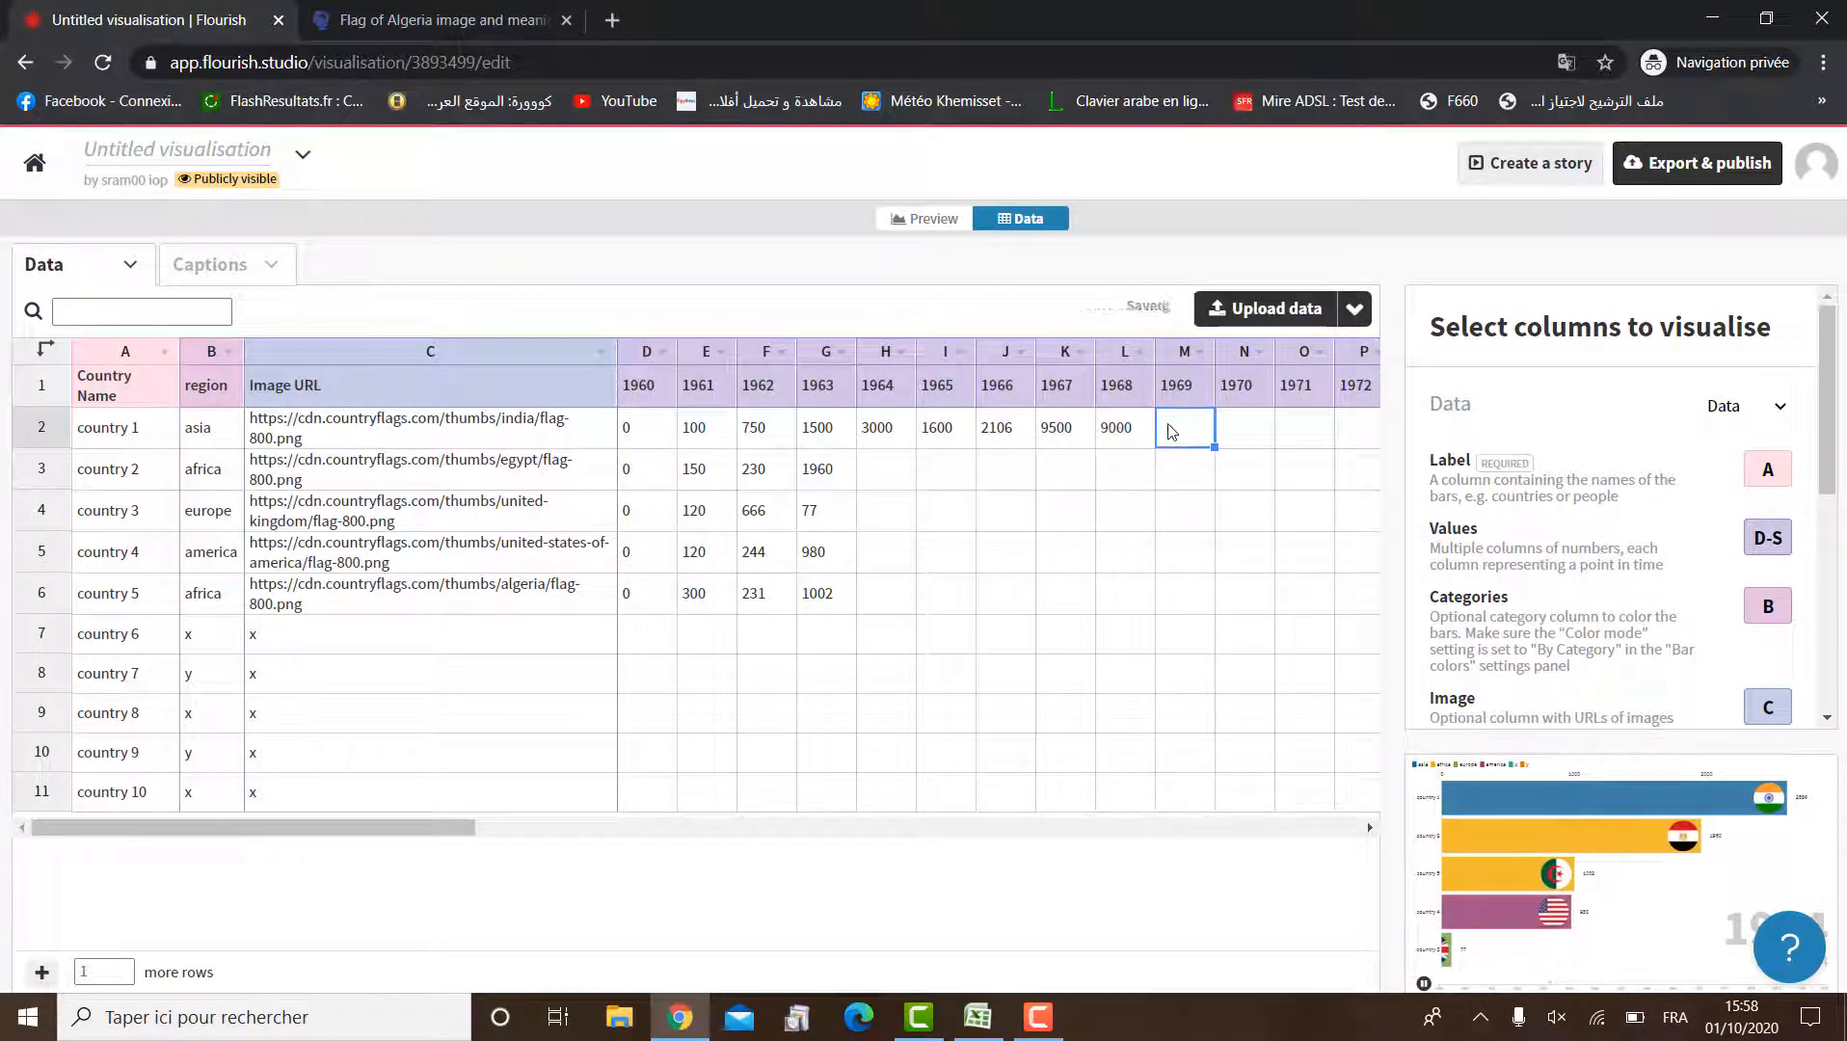
type("2400")
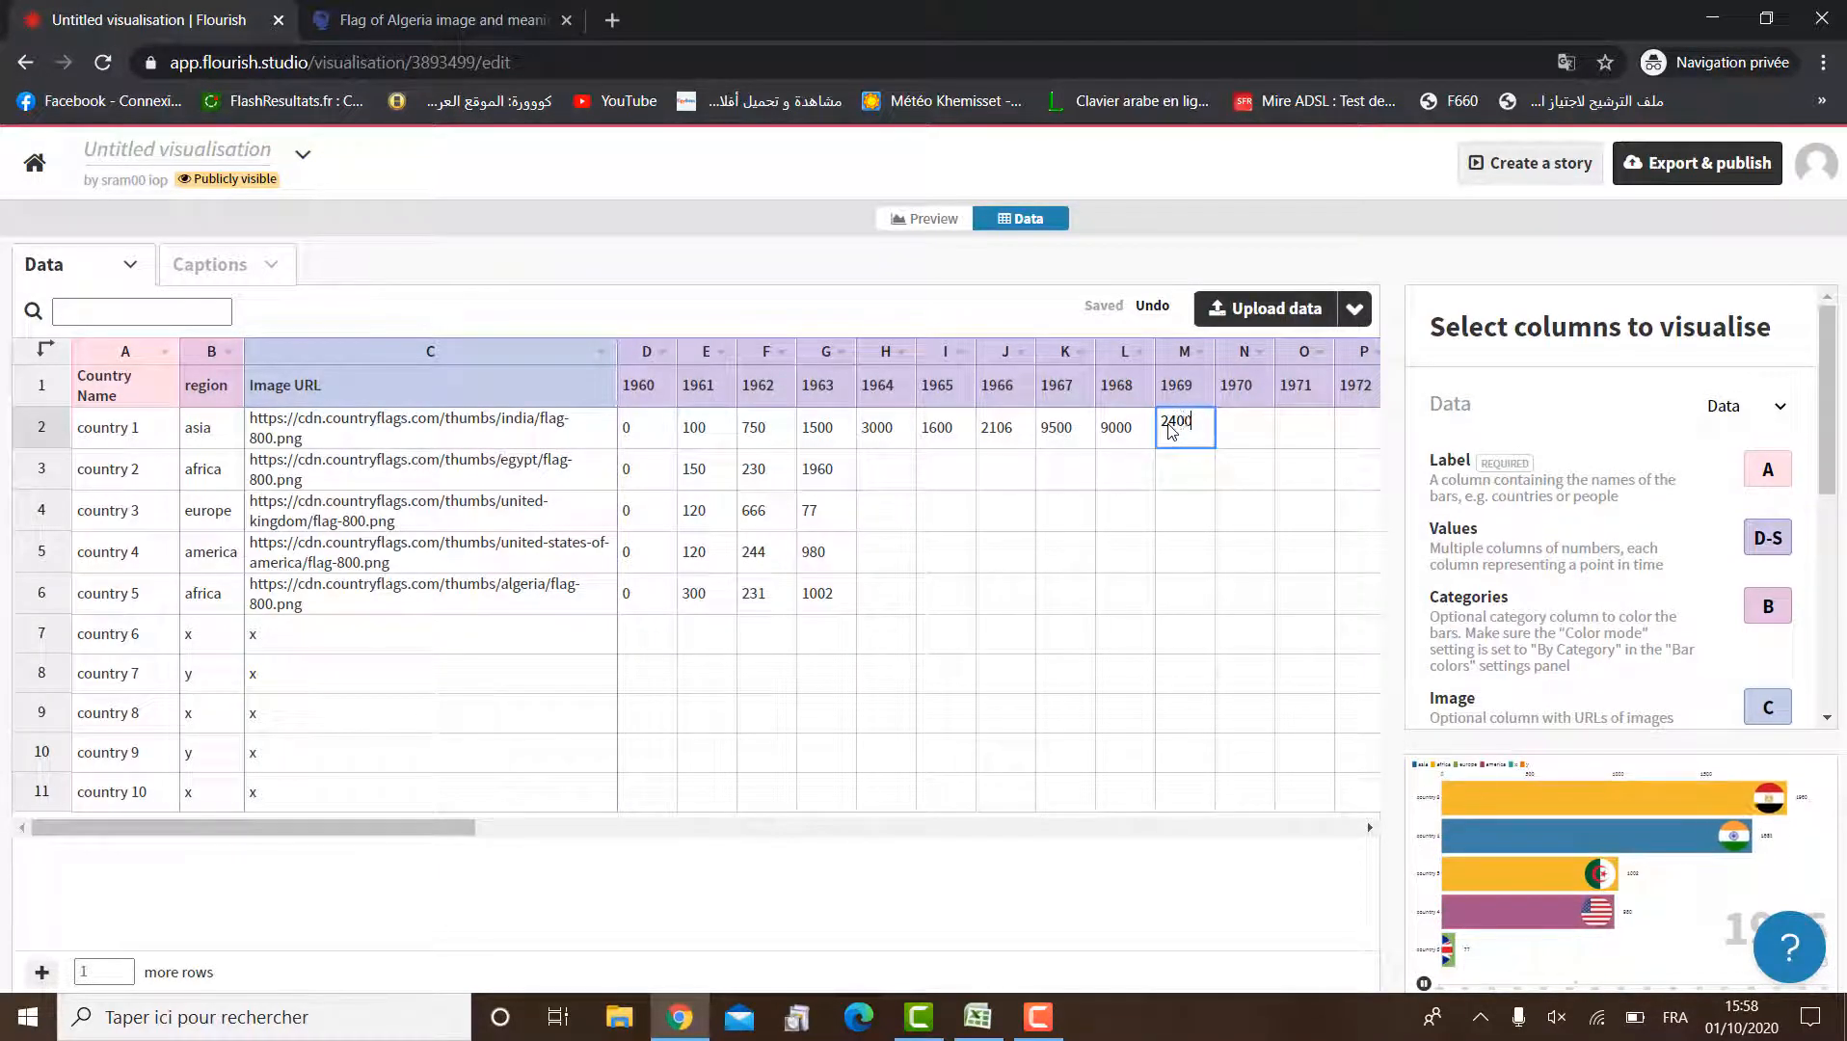
type("0")
left_click(1246, 446)
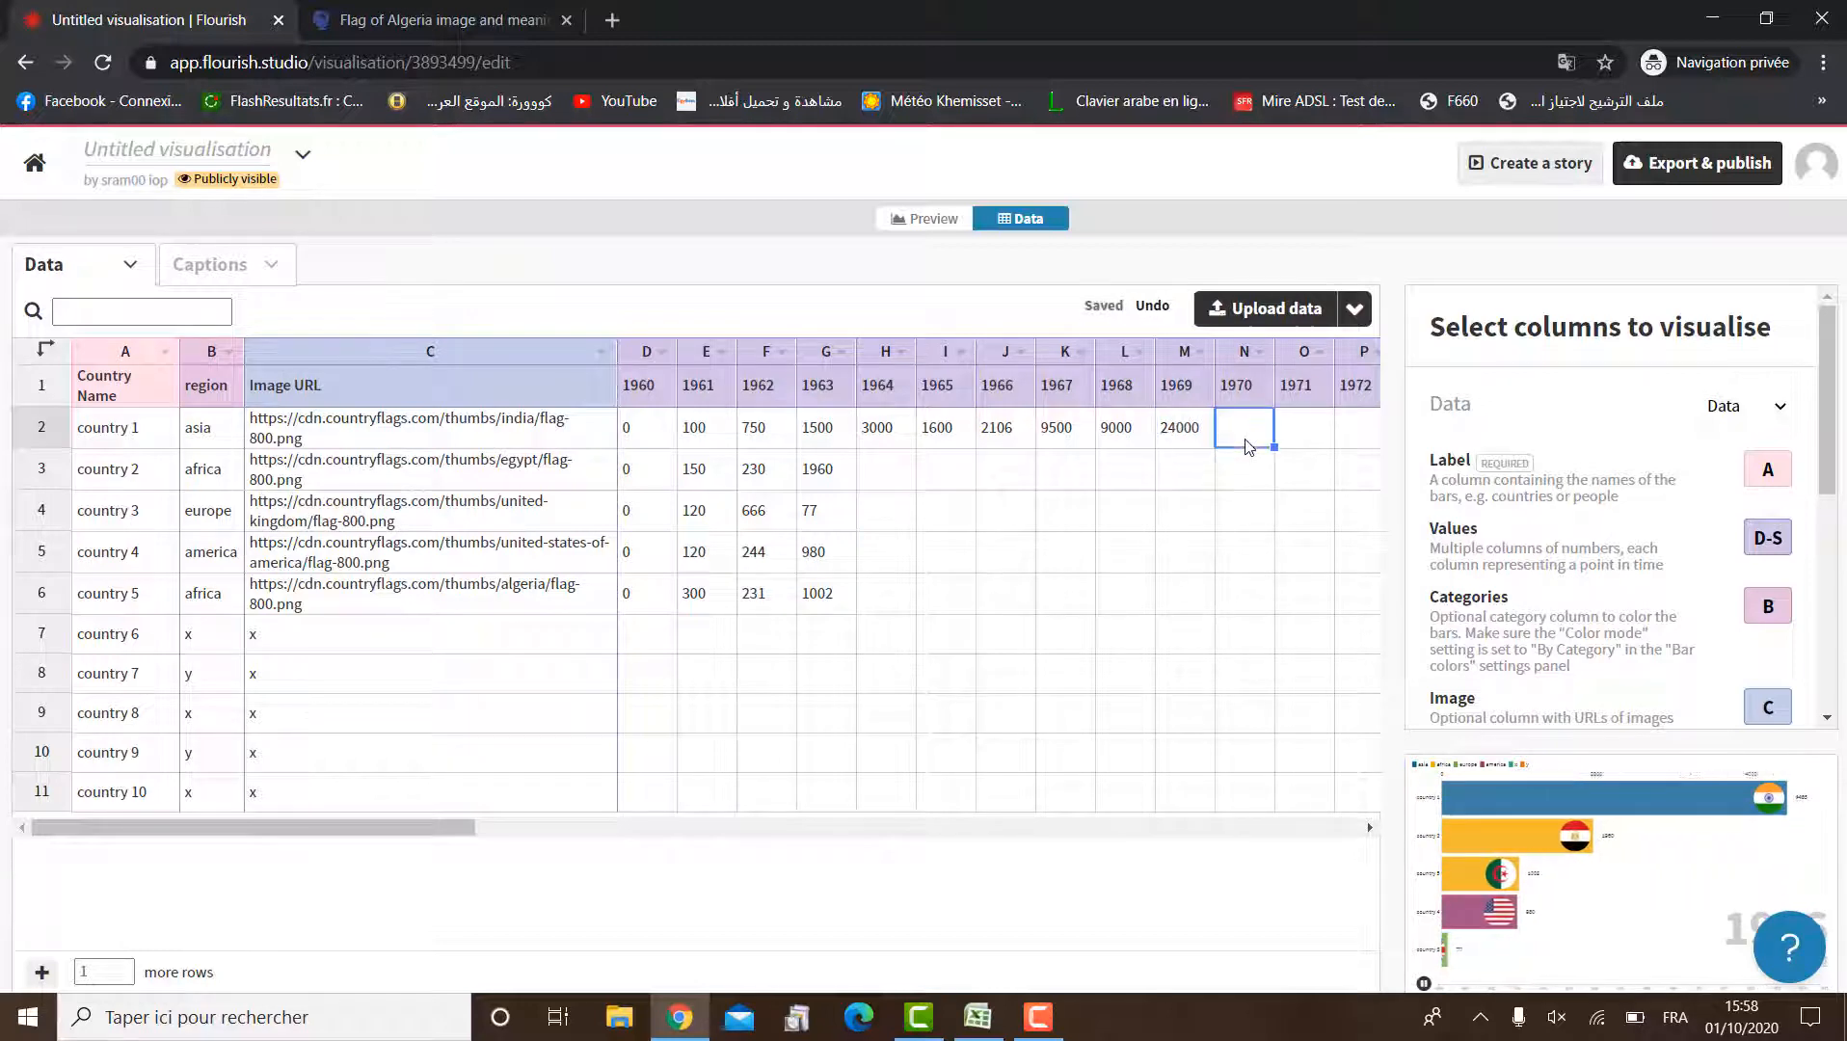
type("300")
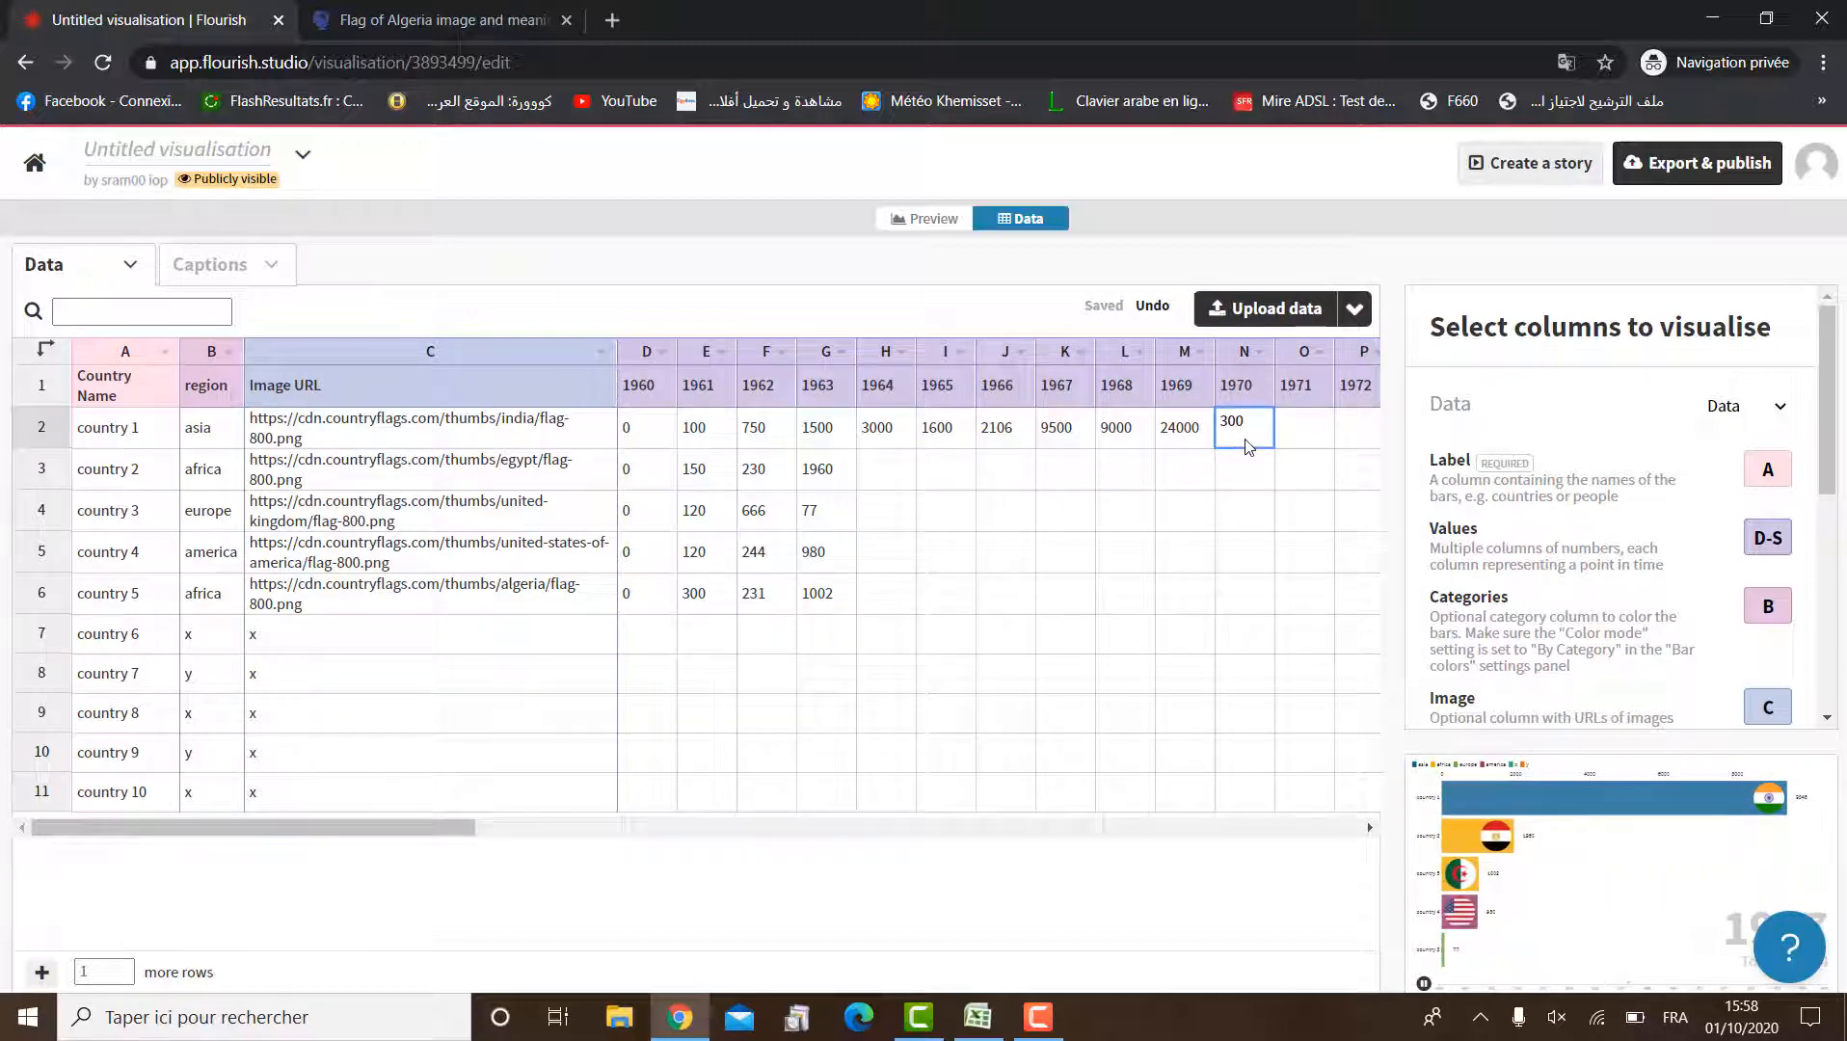
type("20")
Enter country 1's values for 1971 to 1974: 5200, 2100, 95000 and 2100
left_click(1292, 430)
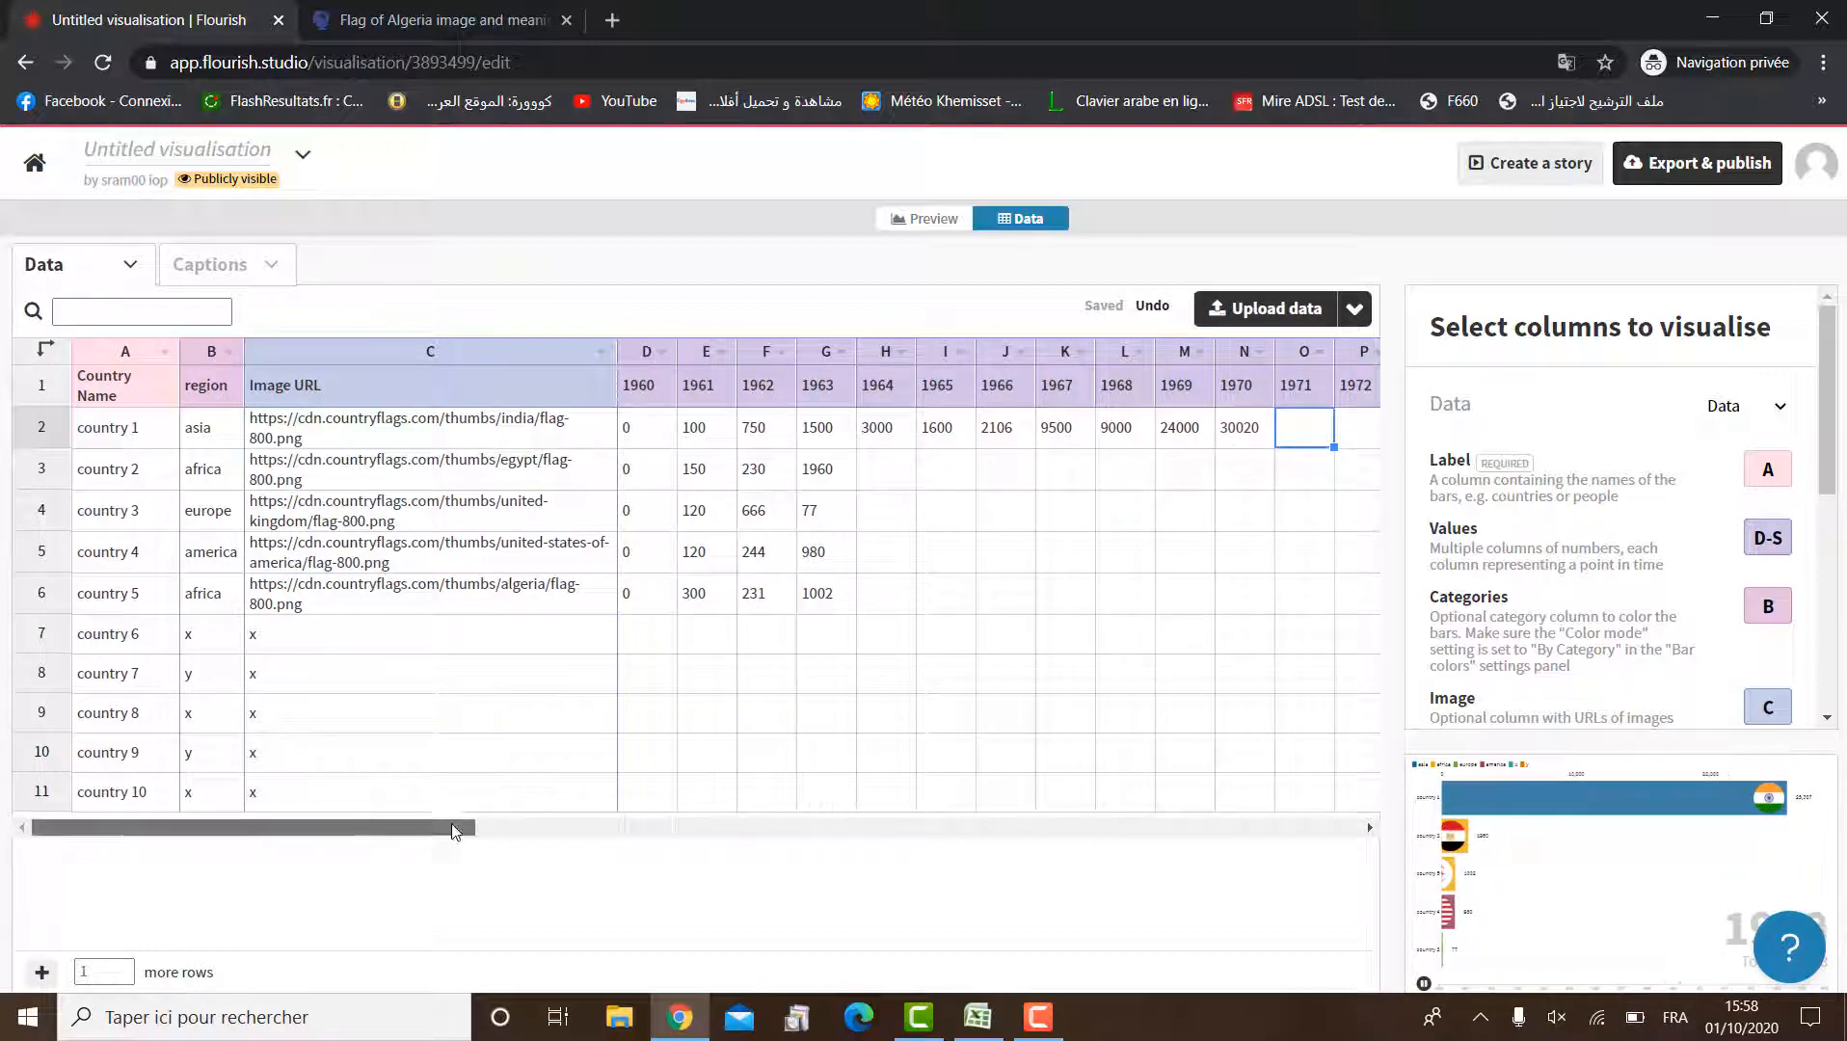
left_click(555, 827)
left_click_drag(545, 848, 535, 848)
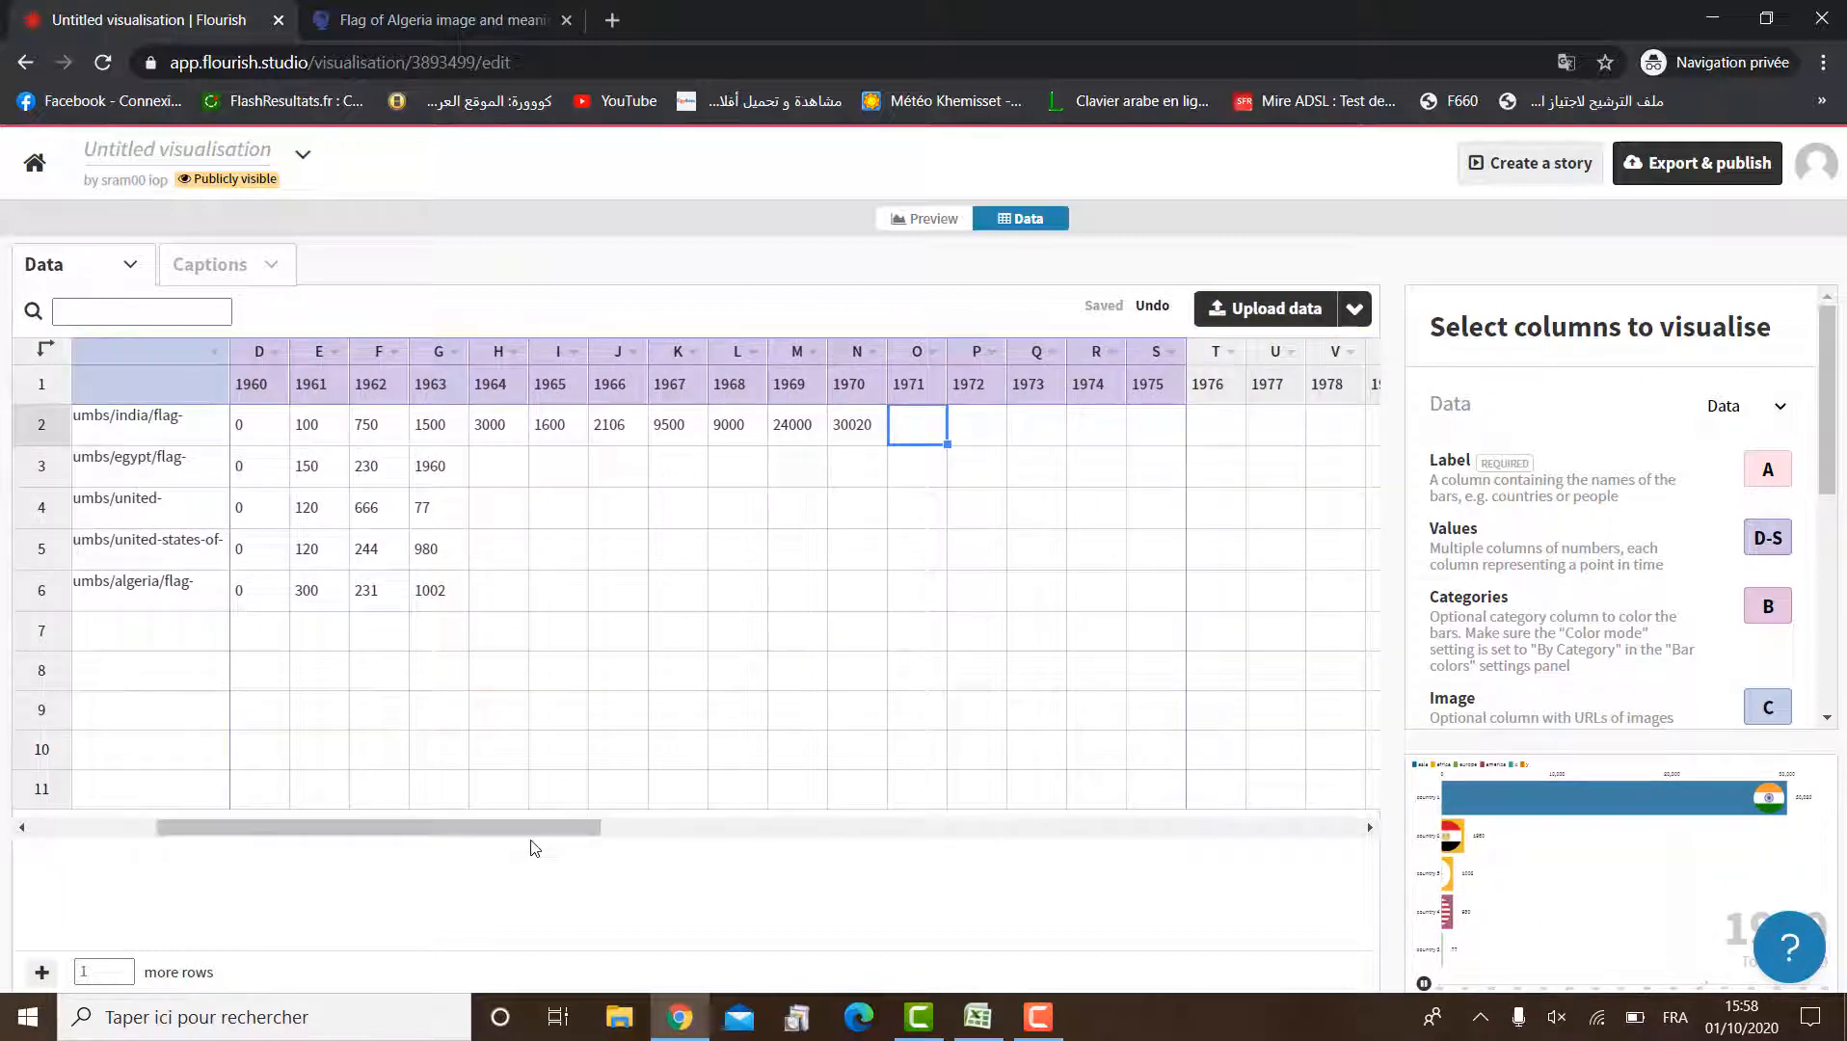
type("5200")
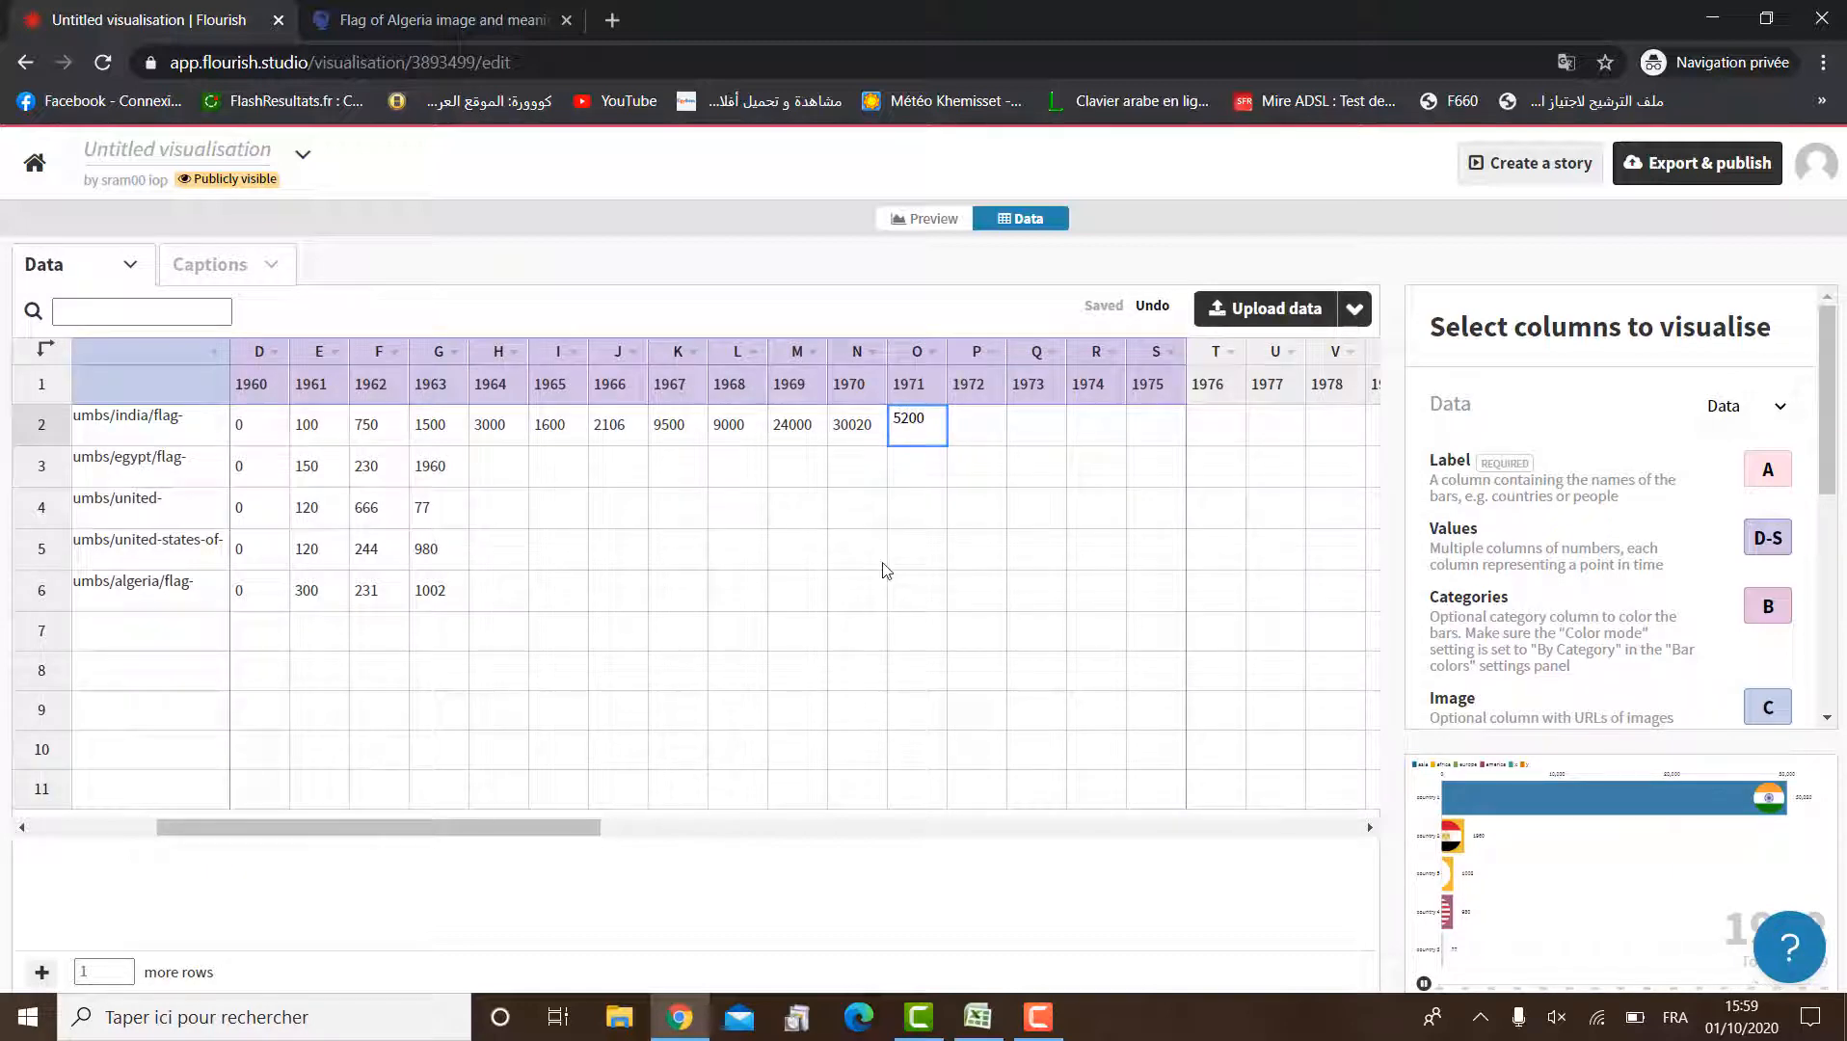
left_click(974, 436)
type("2")
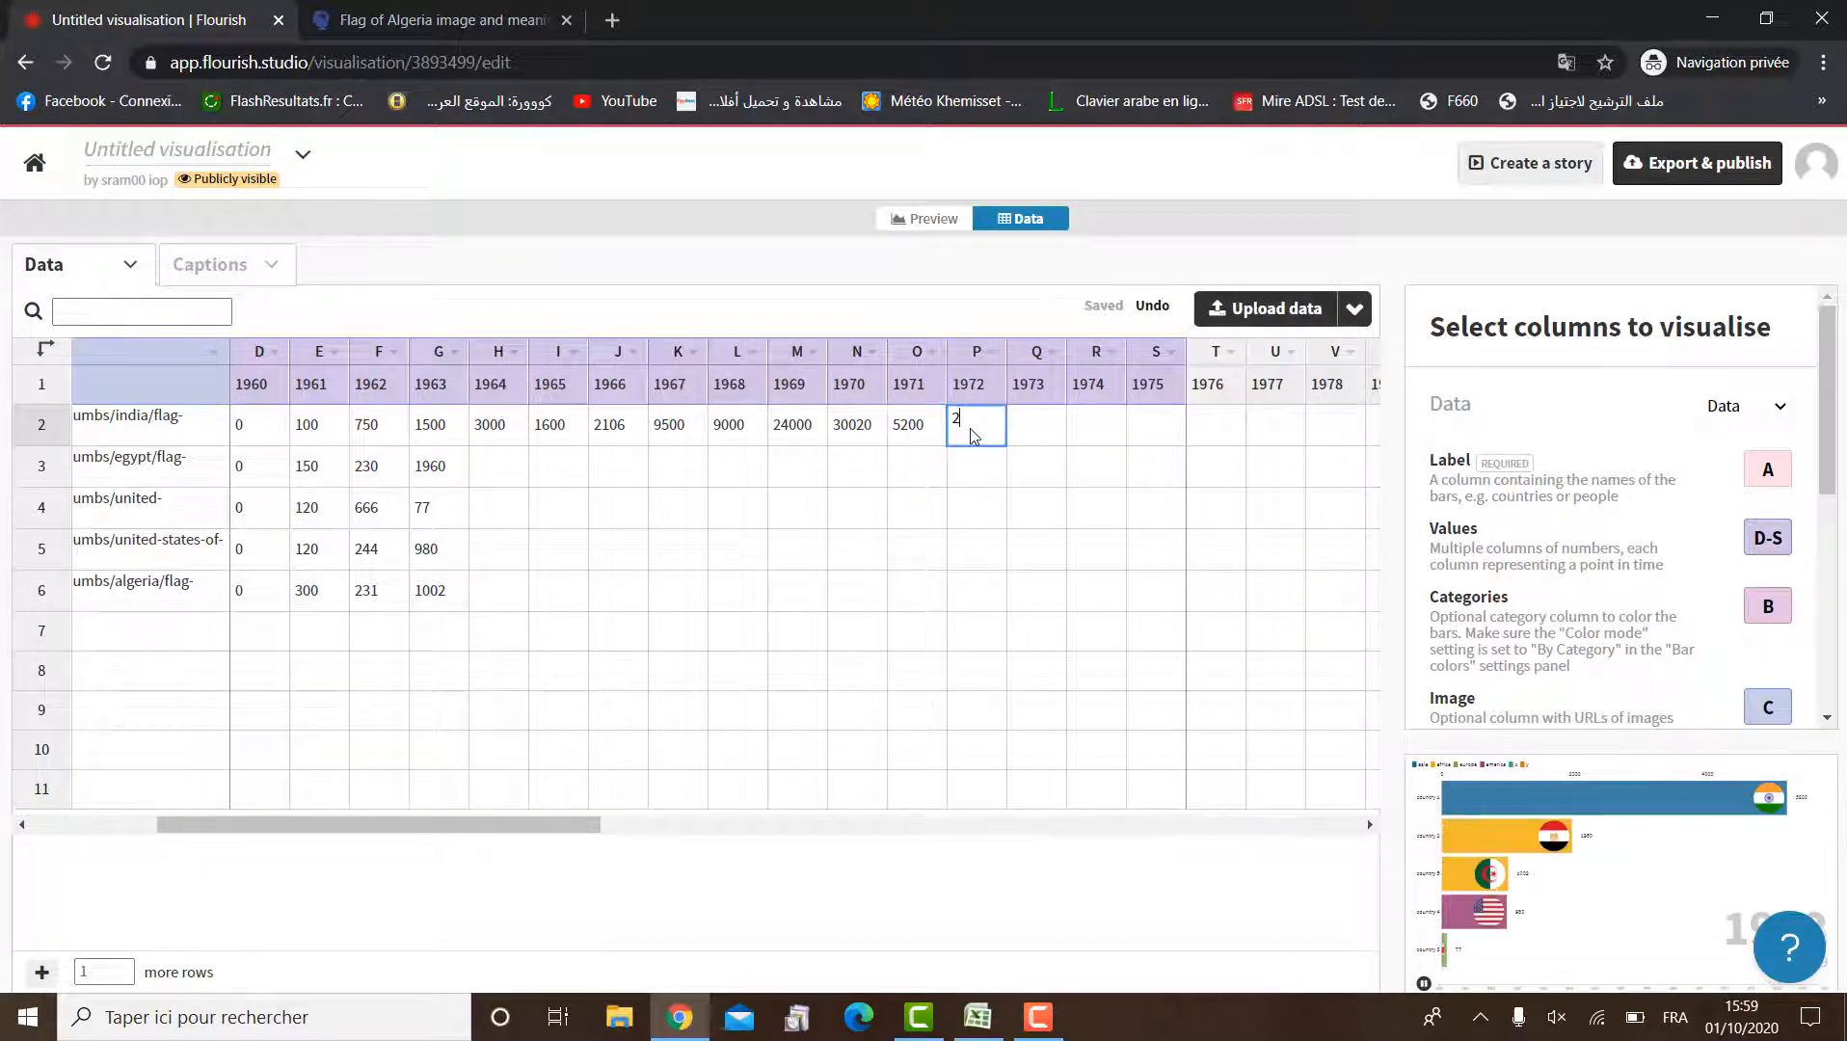
type("100")
left_click(1027, 440)
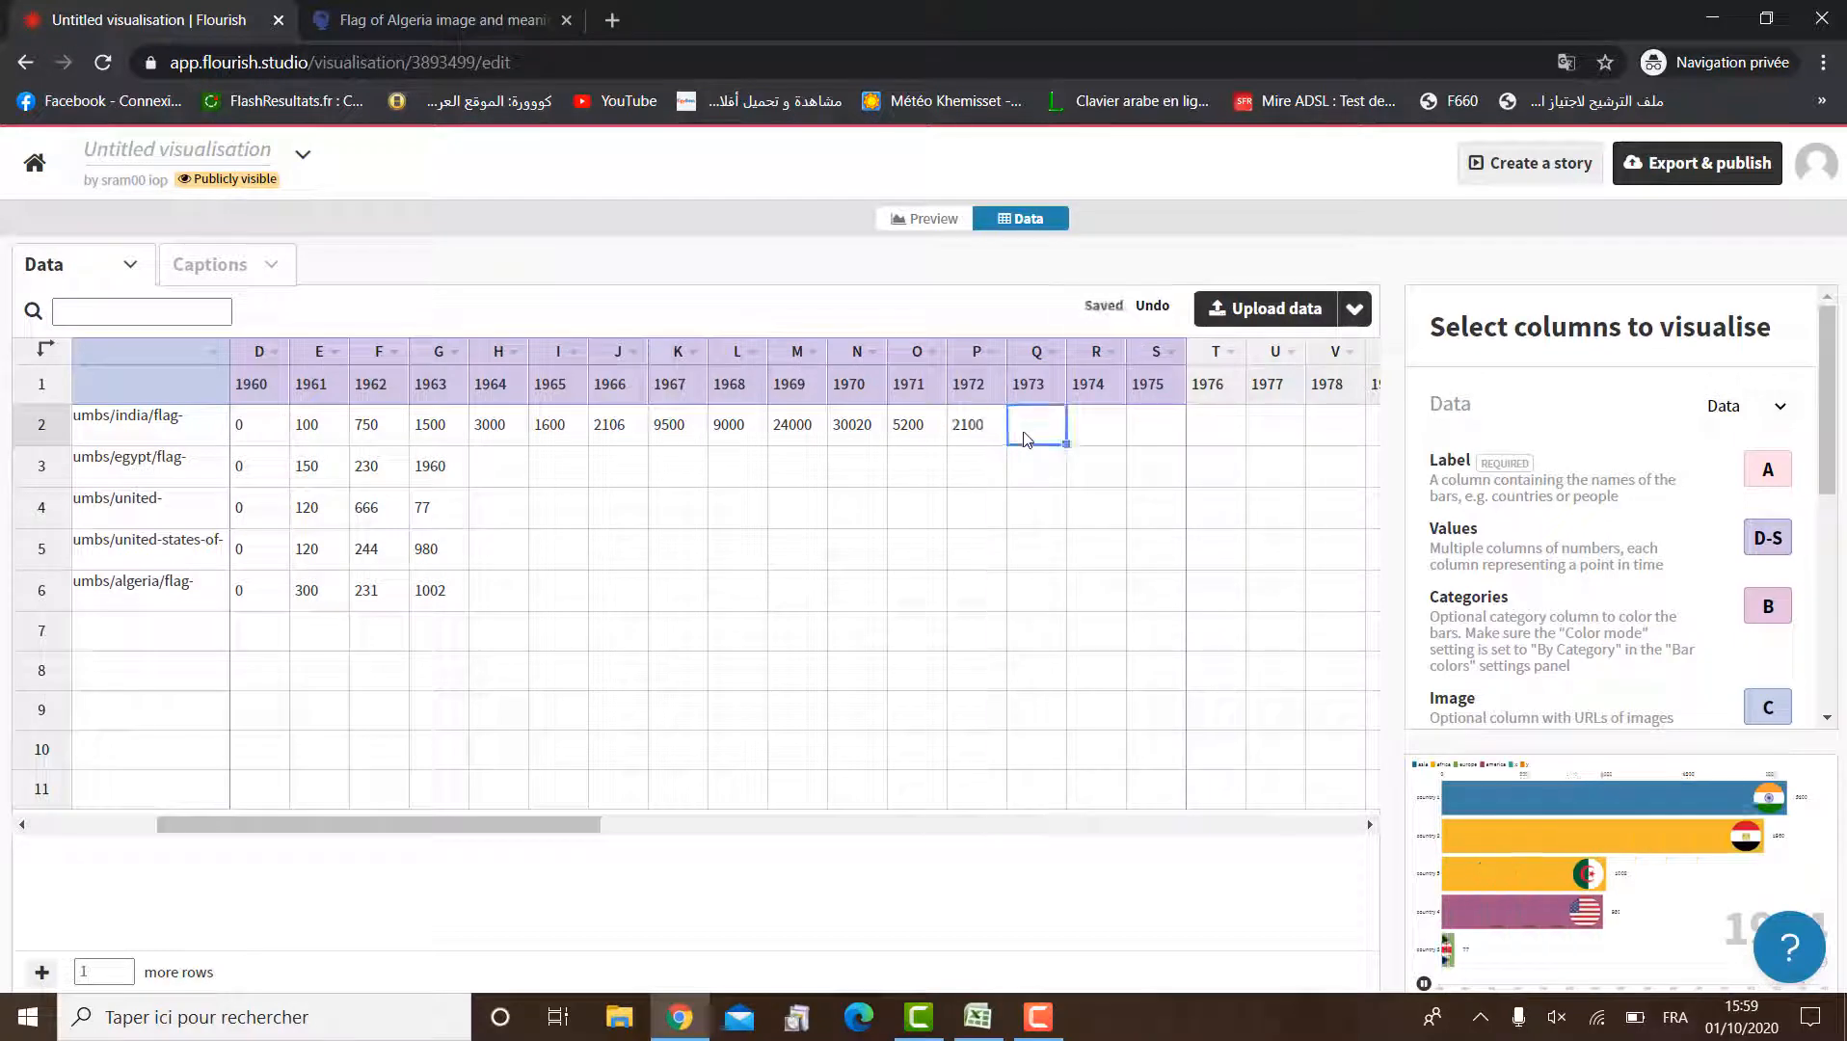
type("95000")
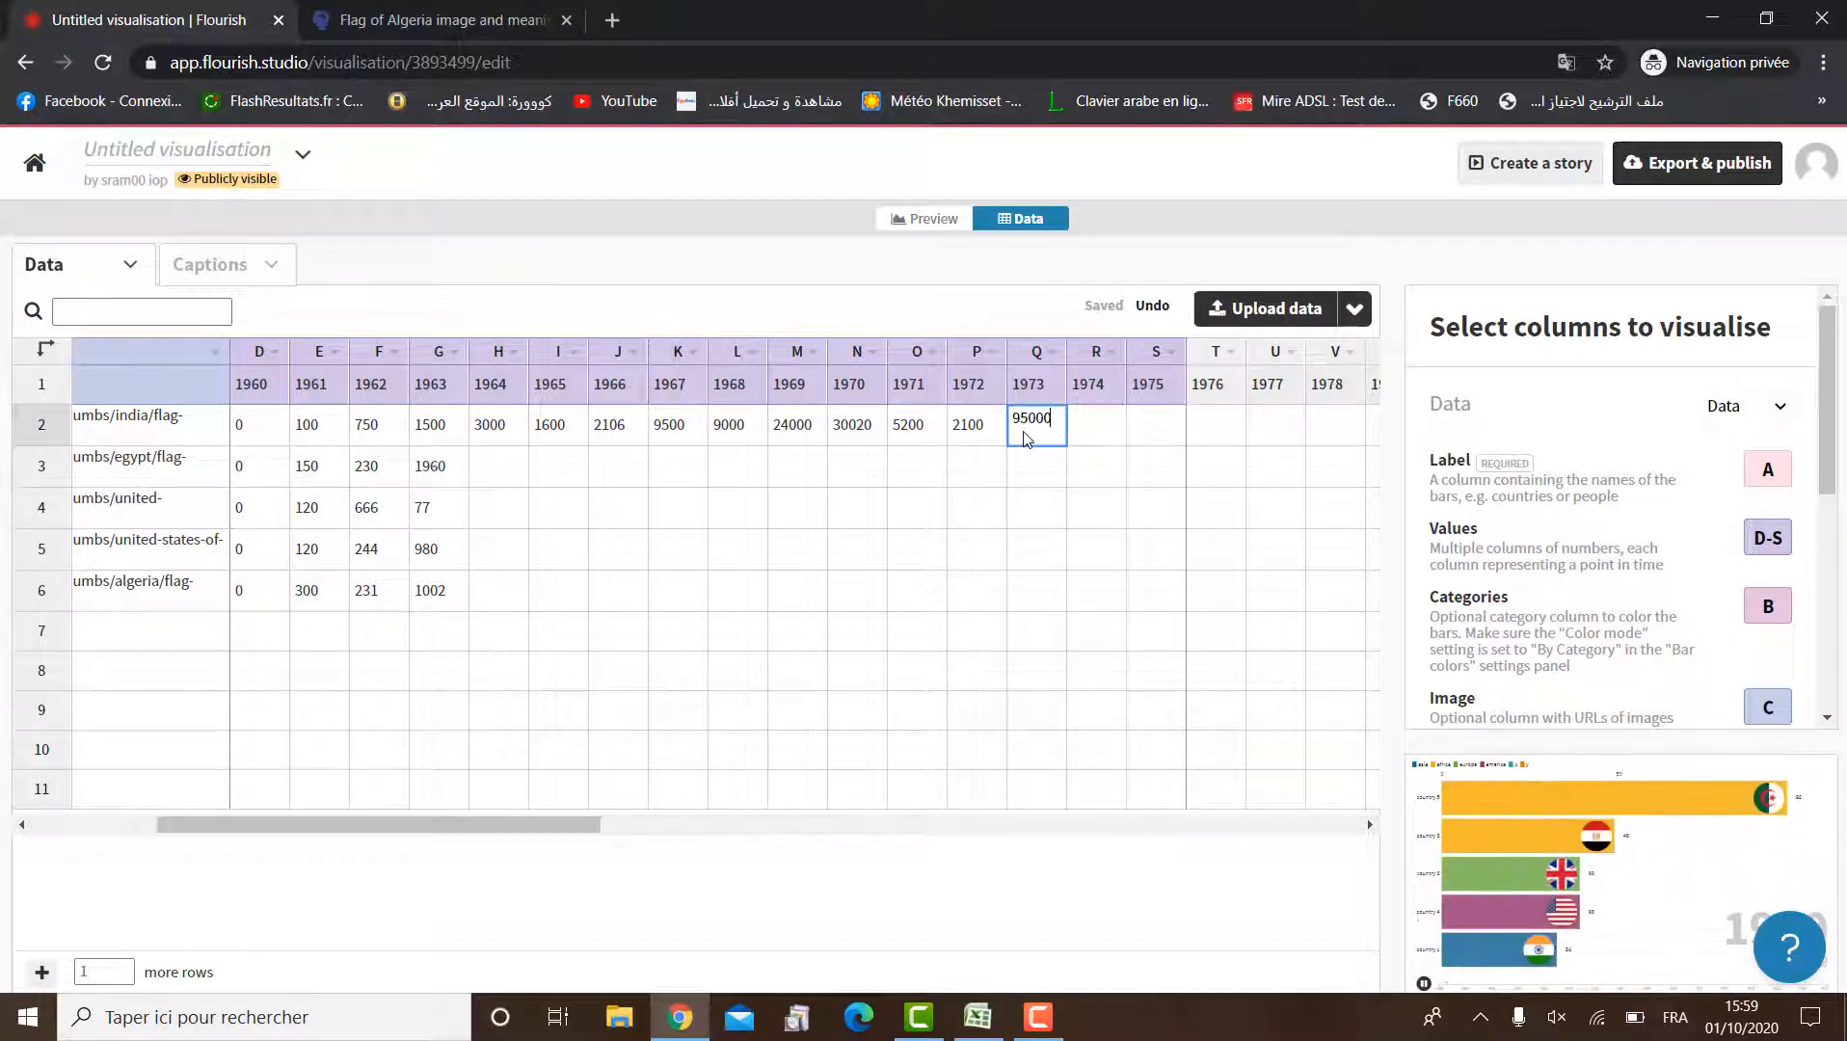
left_click(1102, 431)
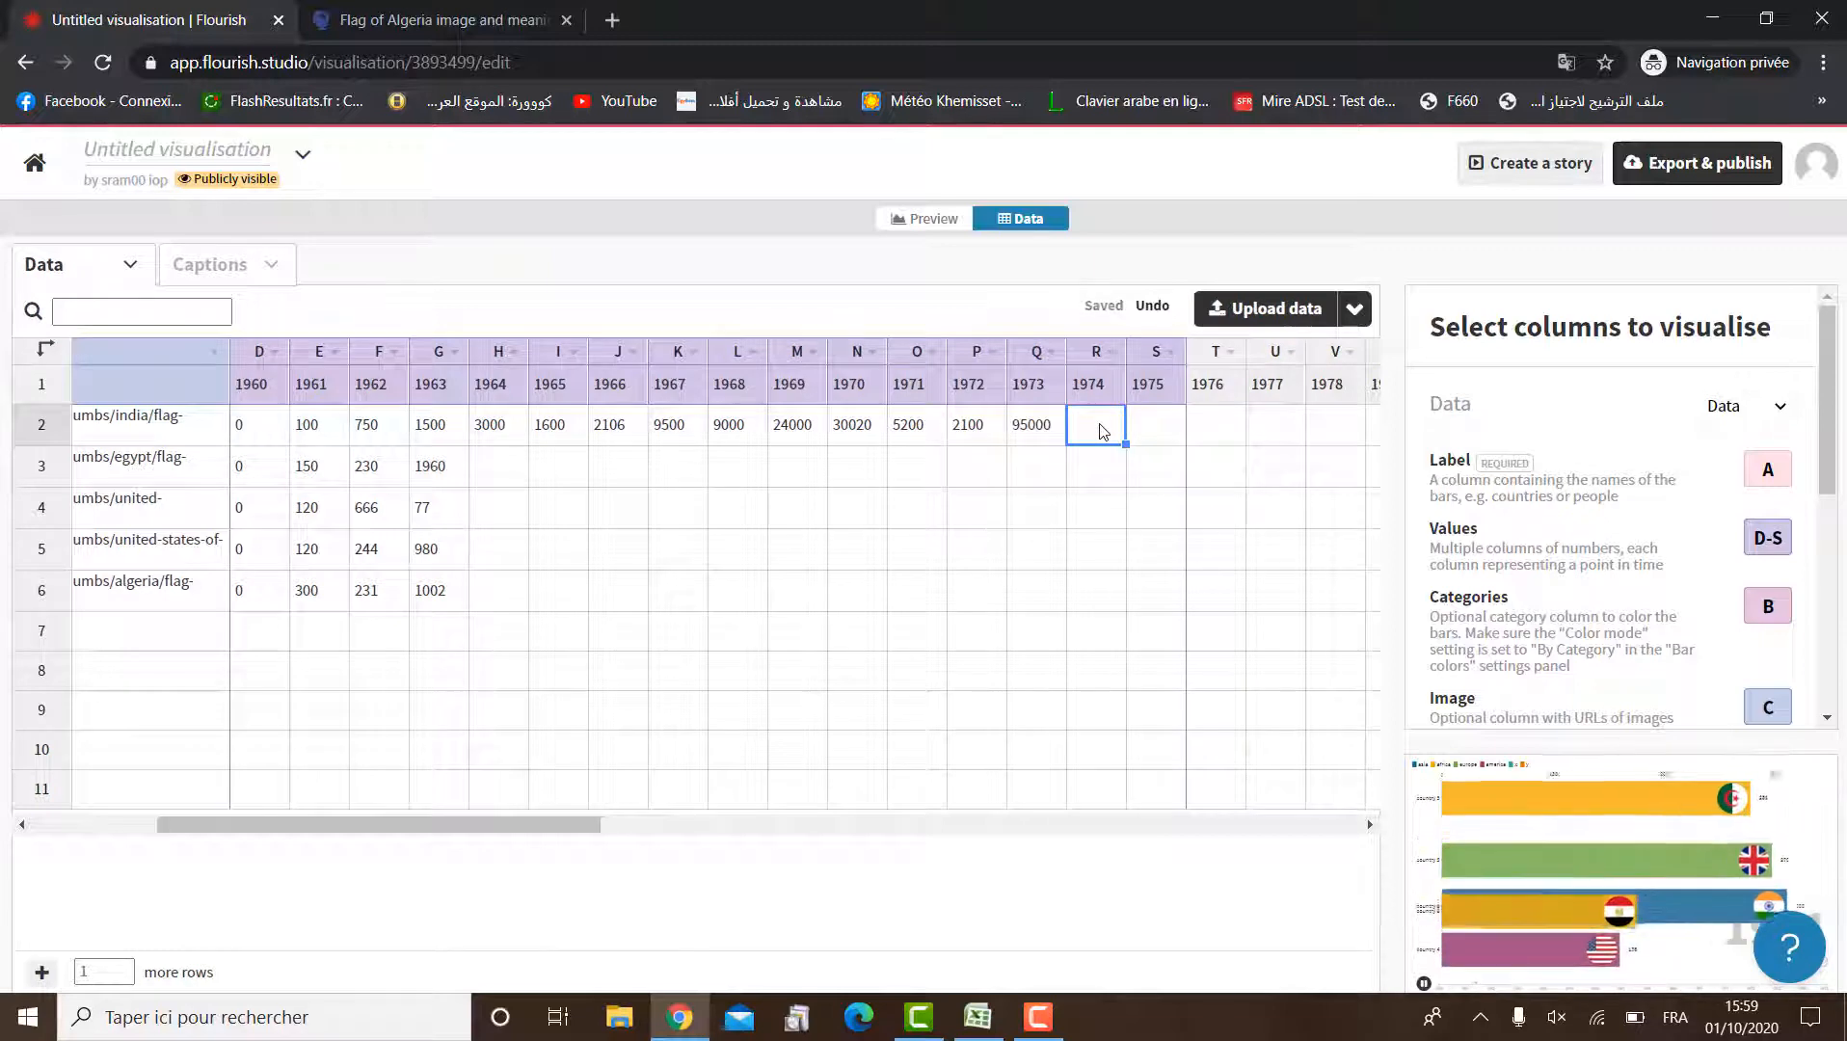
type("2100")
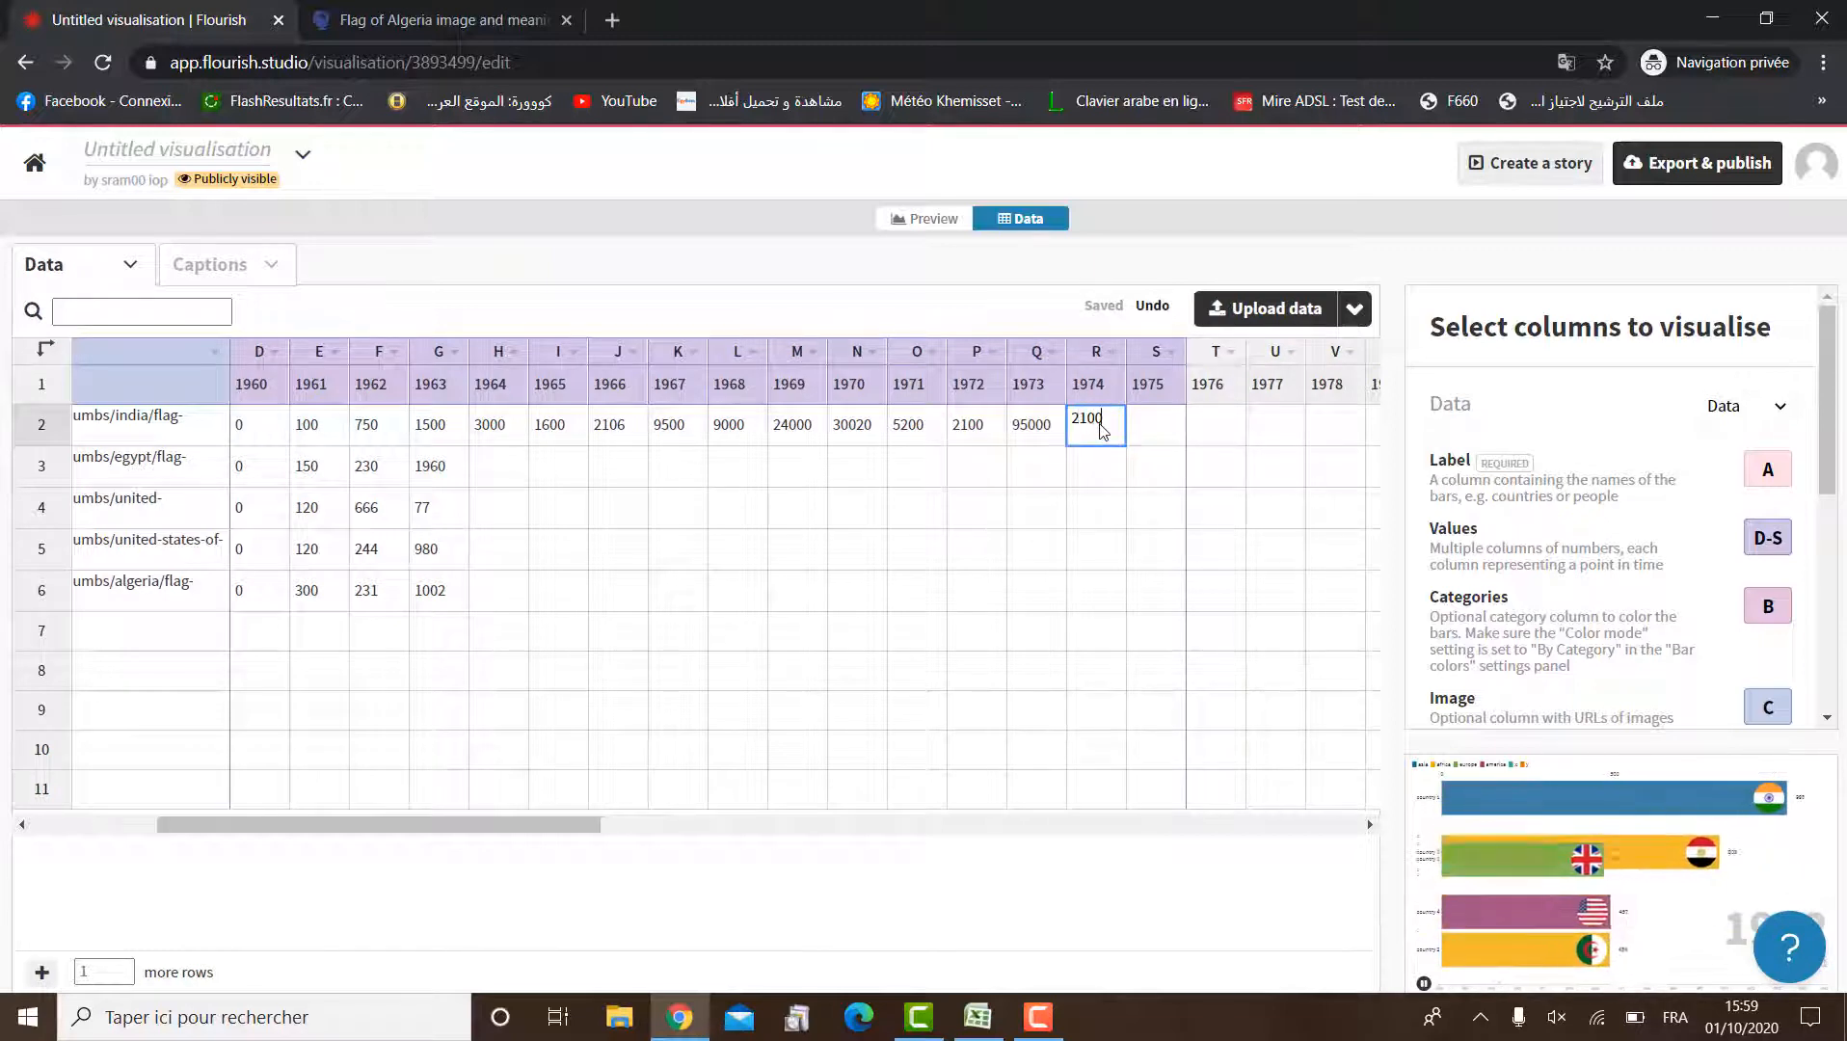
Enter the 1975 values 5000, 31000, 50020 and 21000 for countries 1 to 4
left_click(1155, 431)
type("5")
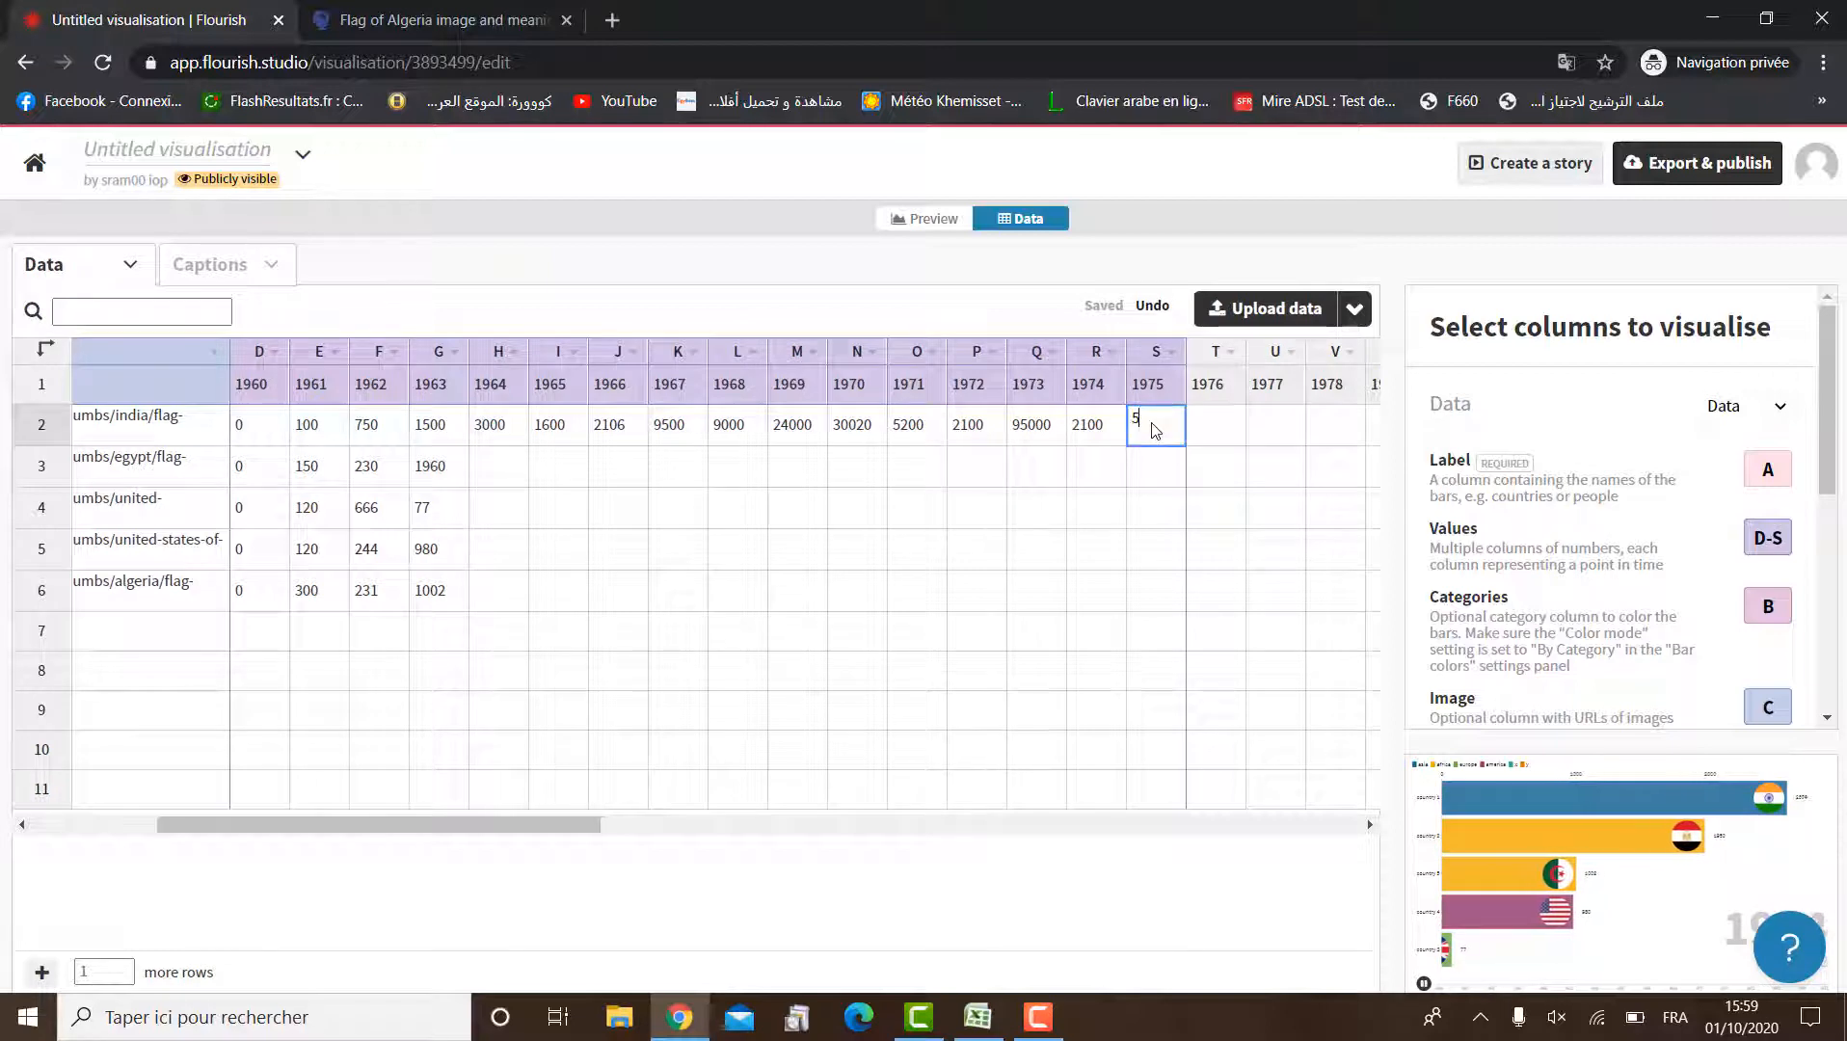
type("000")
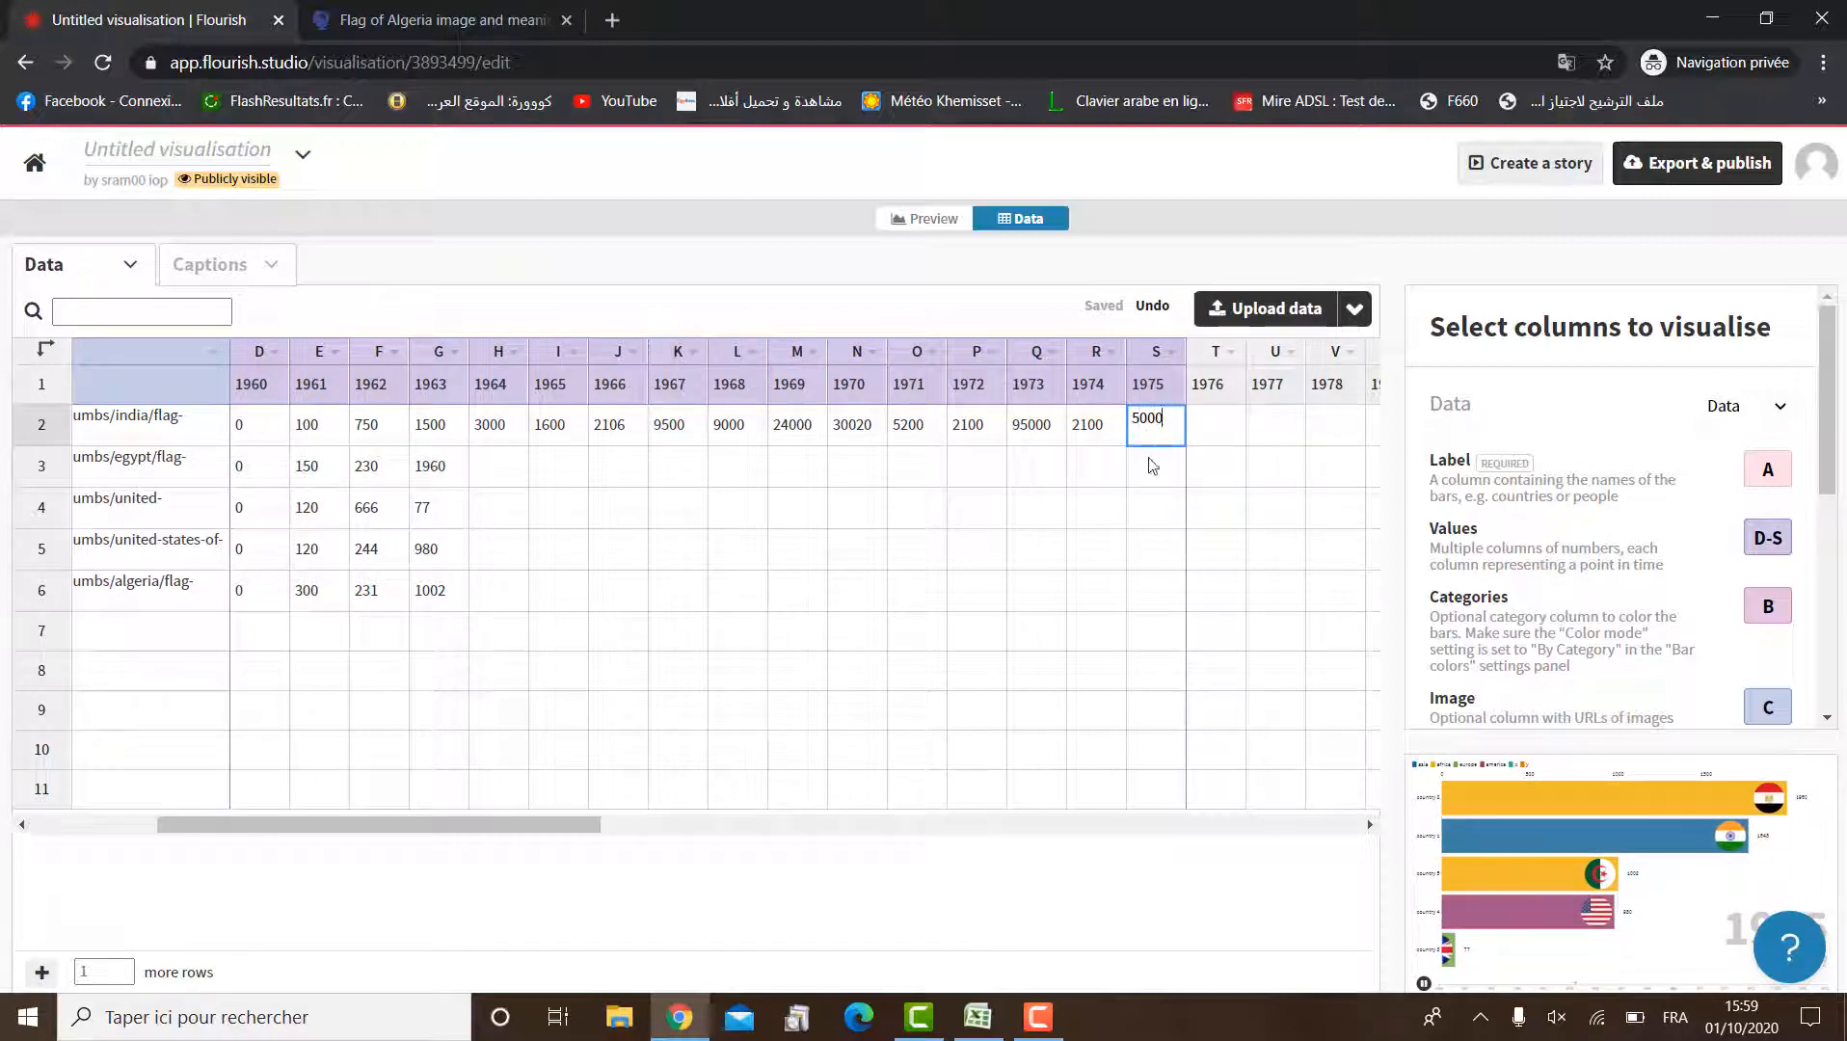
left_click(1153, 465)
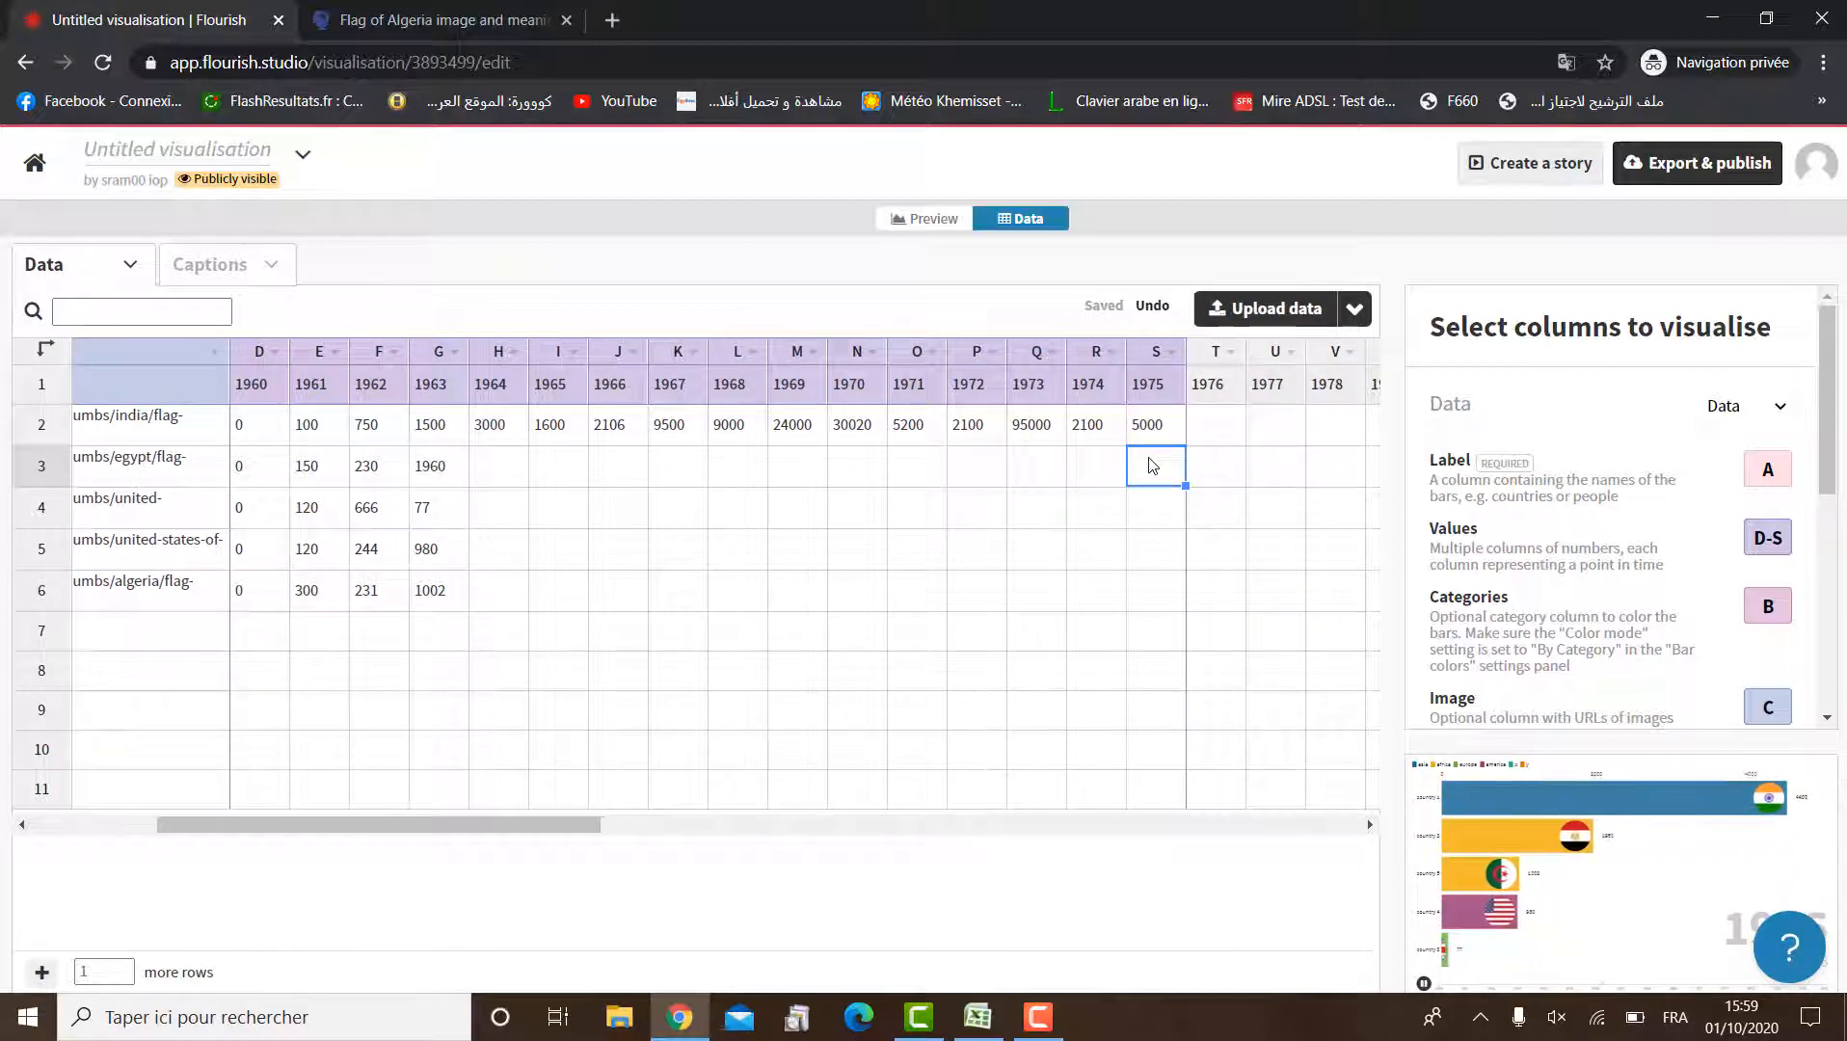
type("31000")
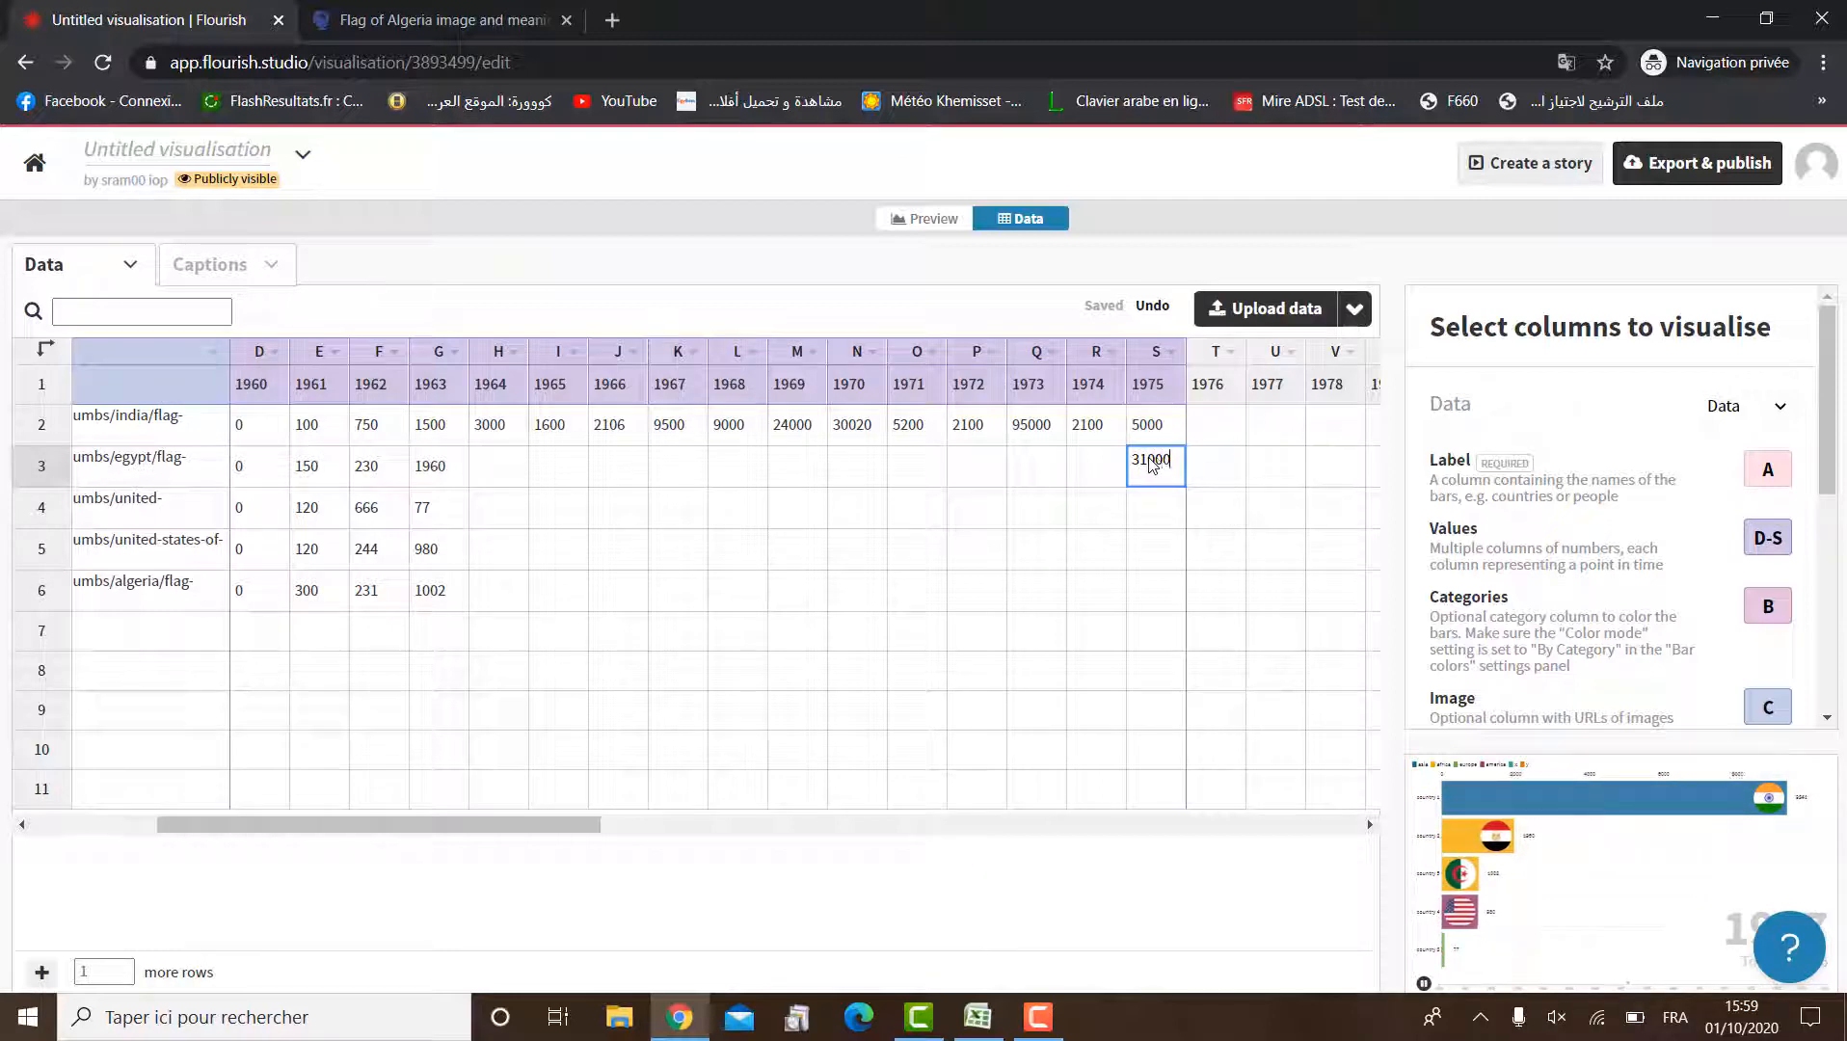
left_click(1151, 516)
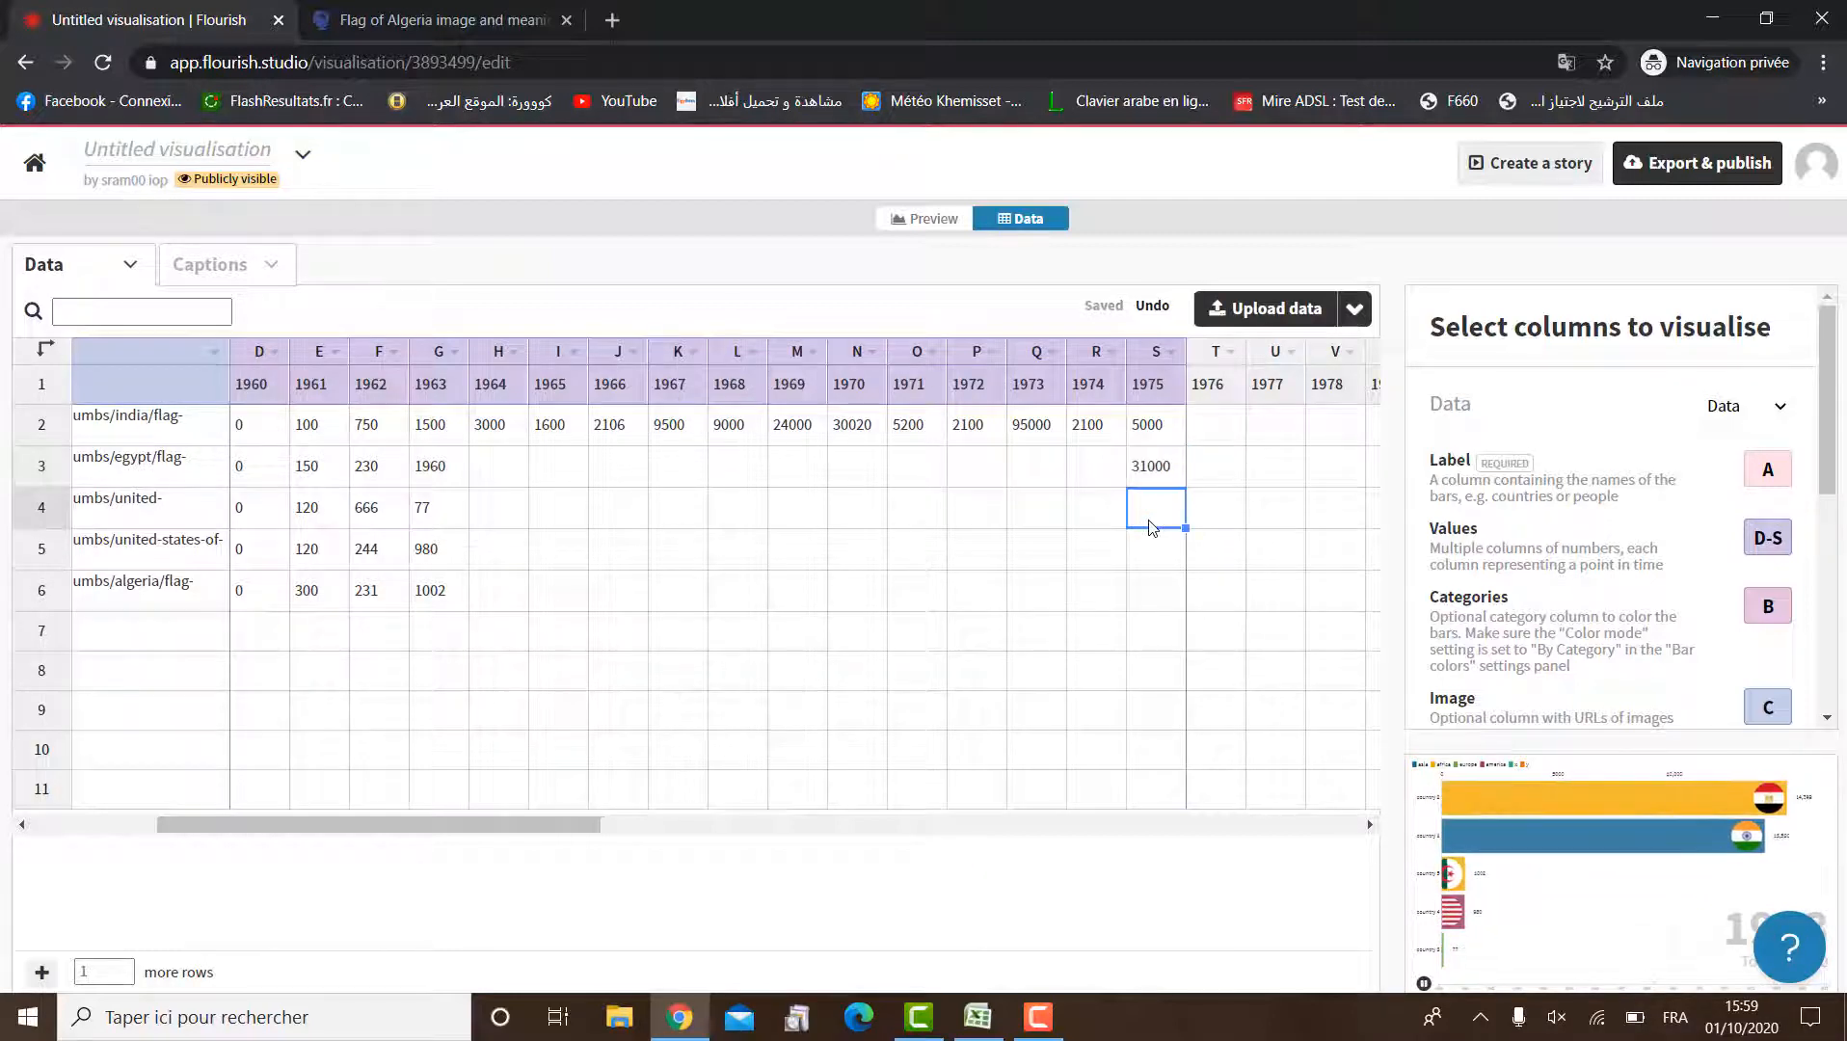
type("500")
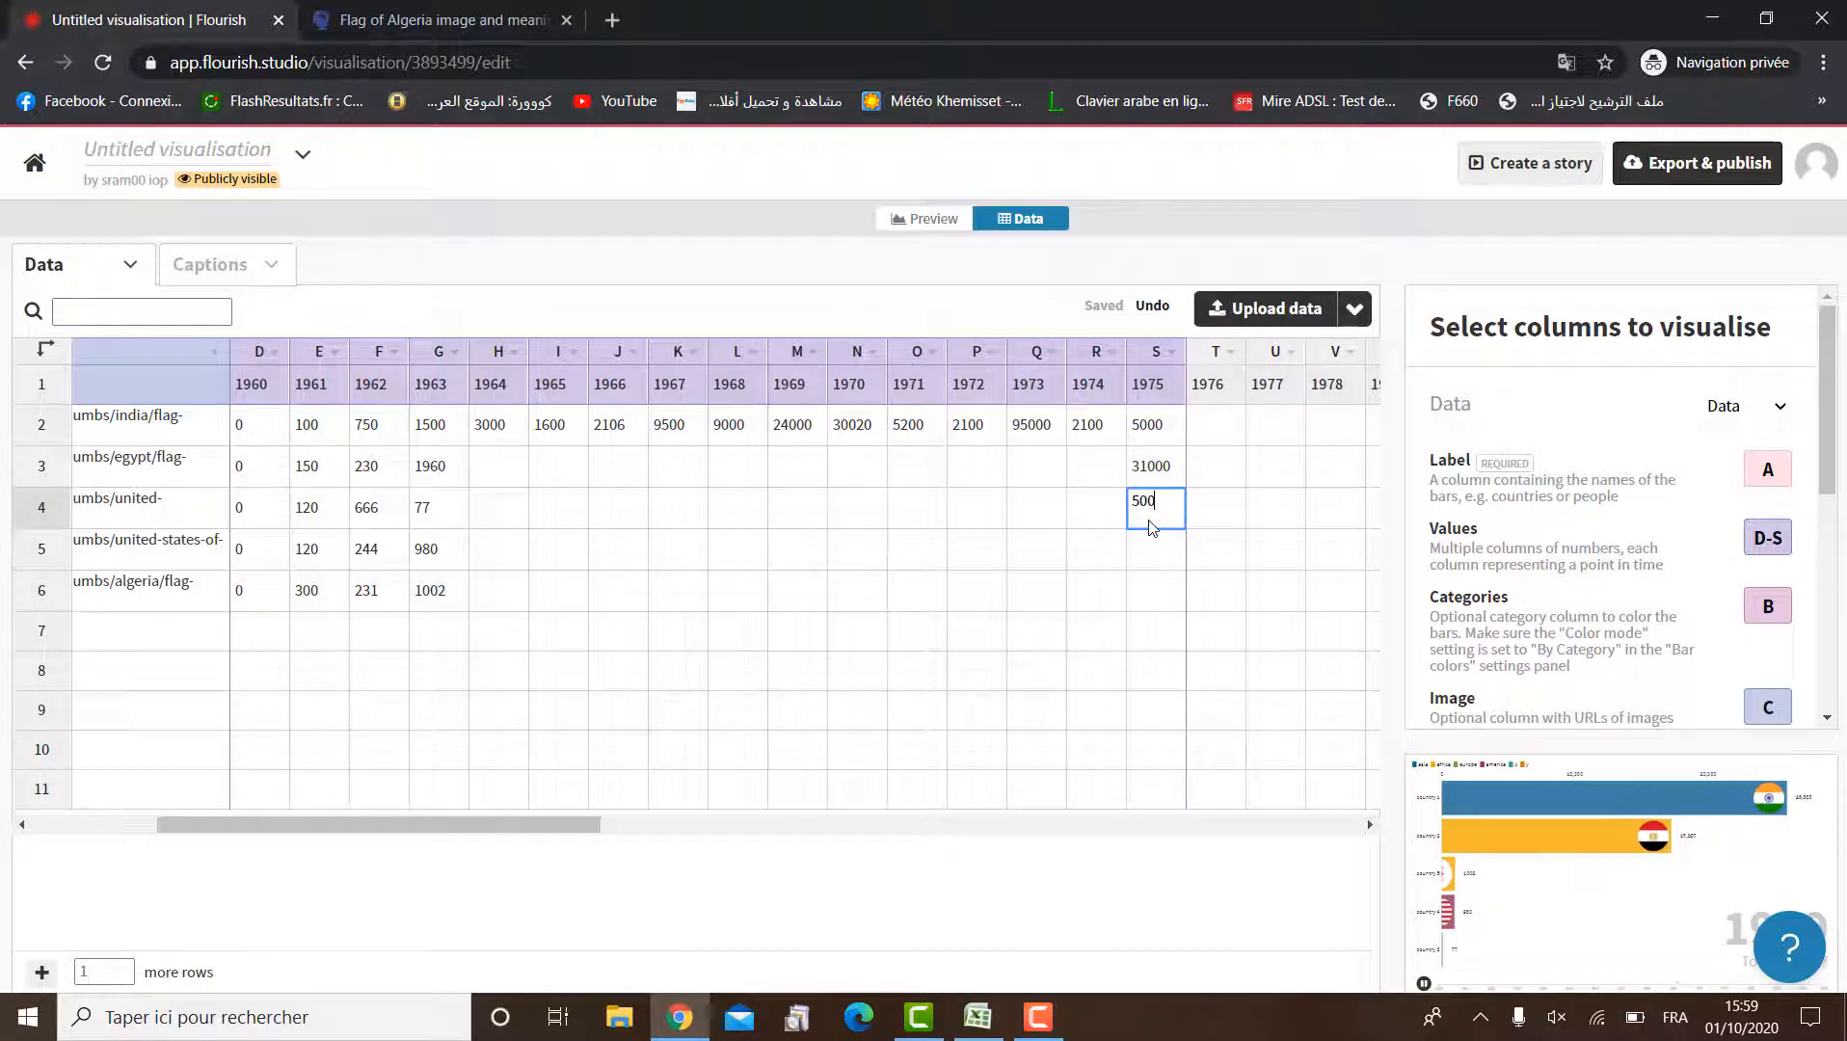
type("20")
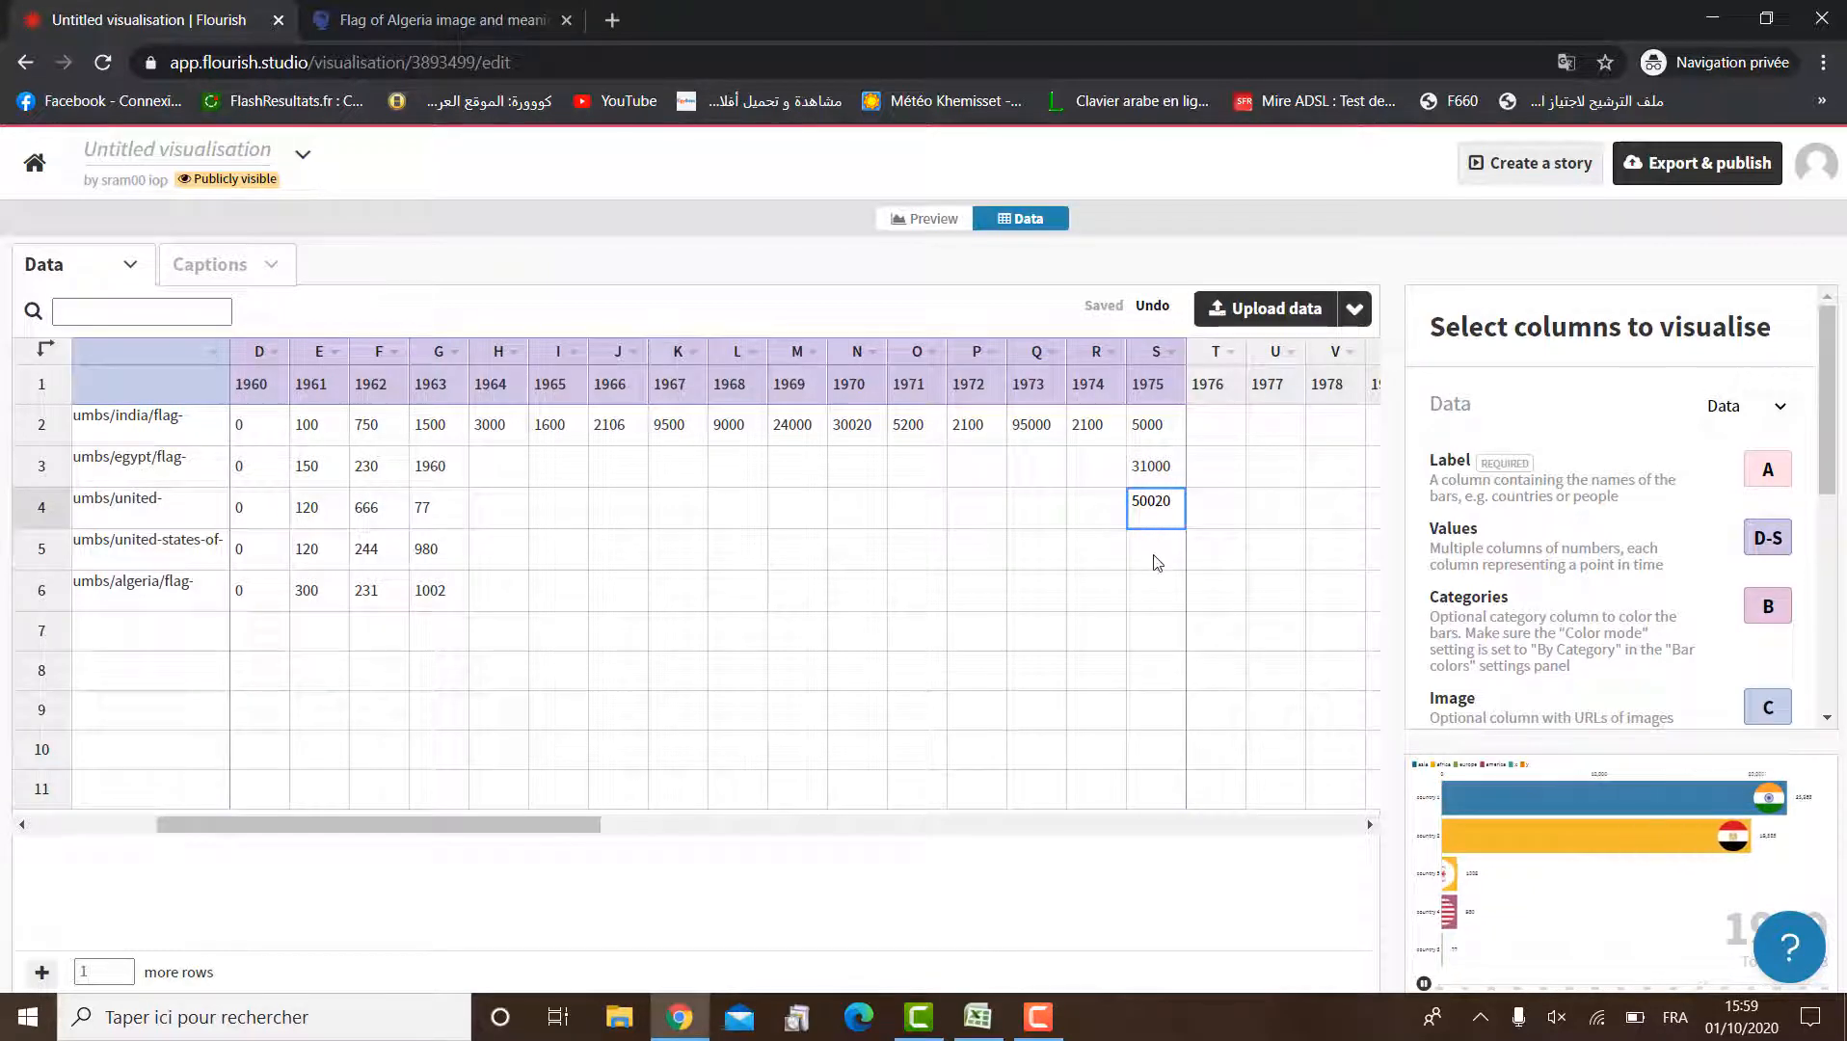
key("Return")
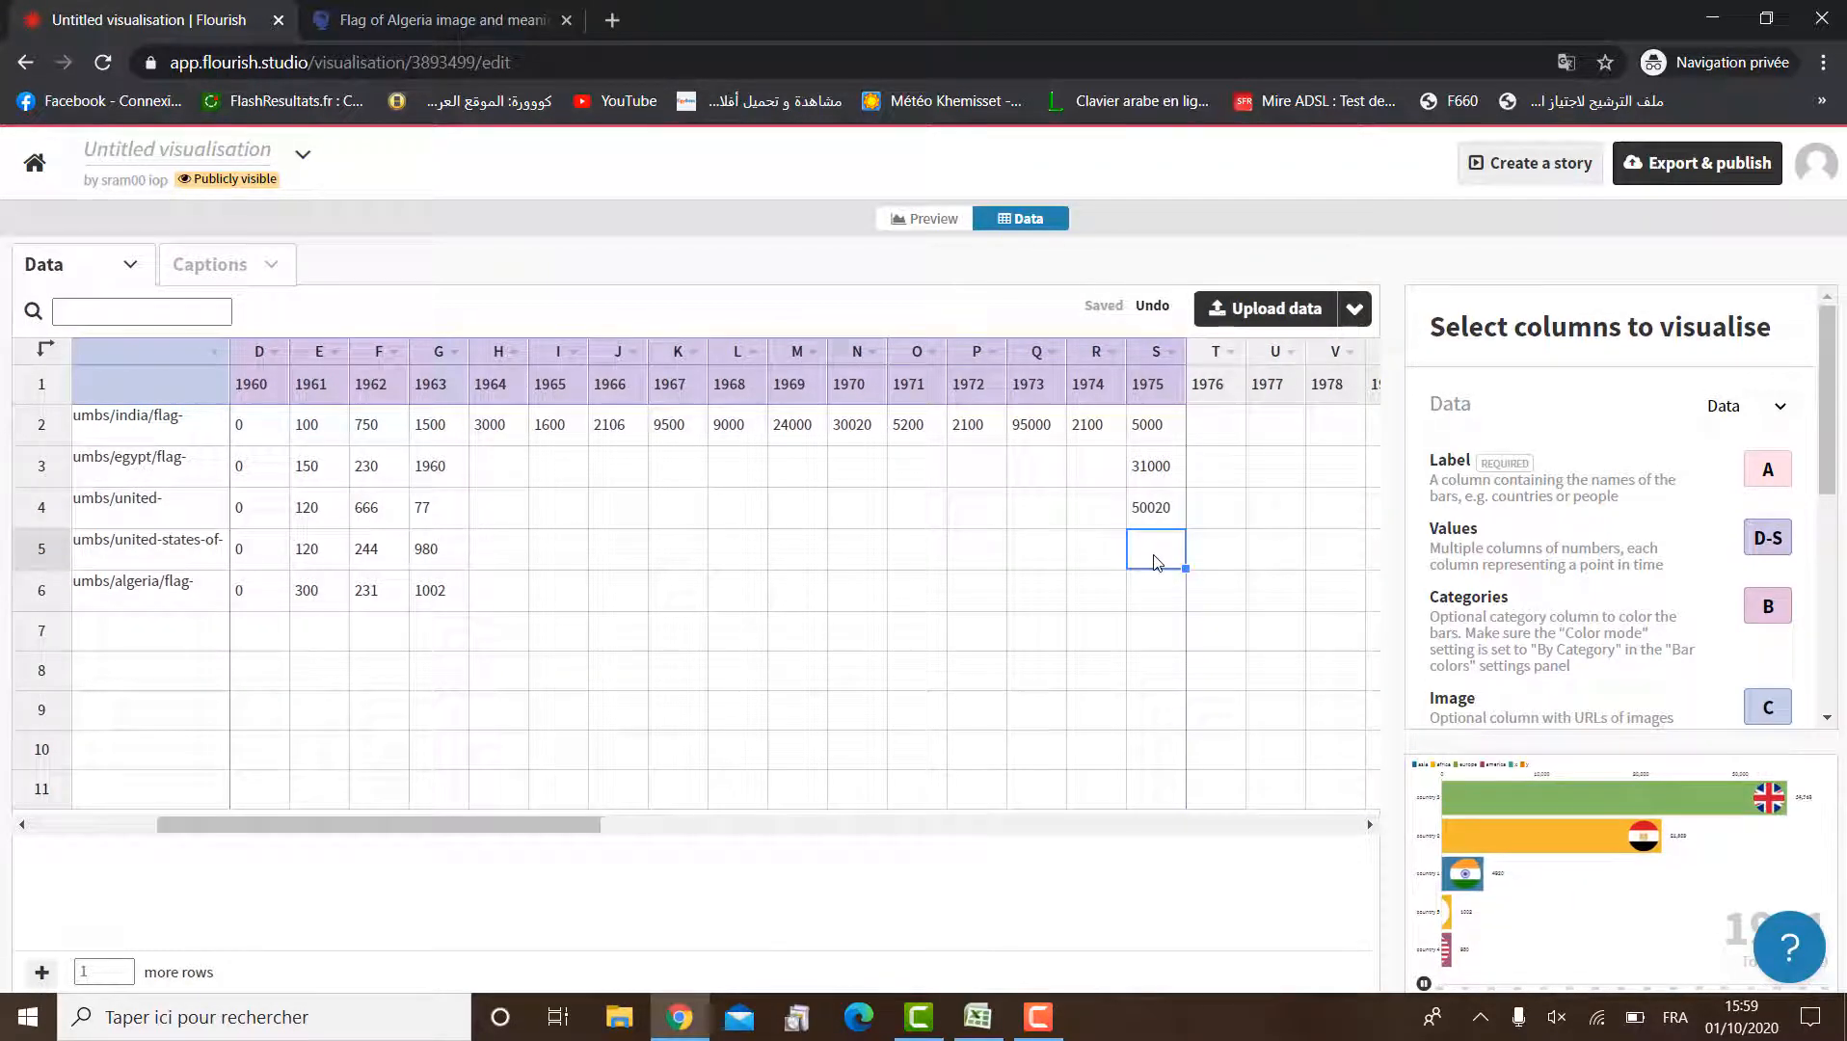
type("2100")
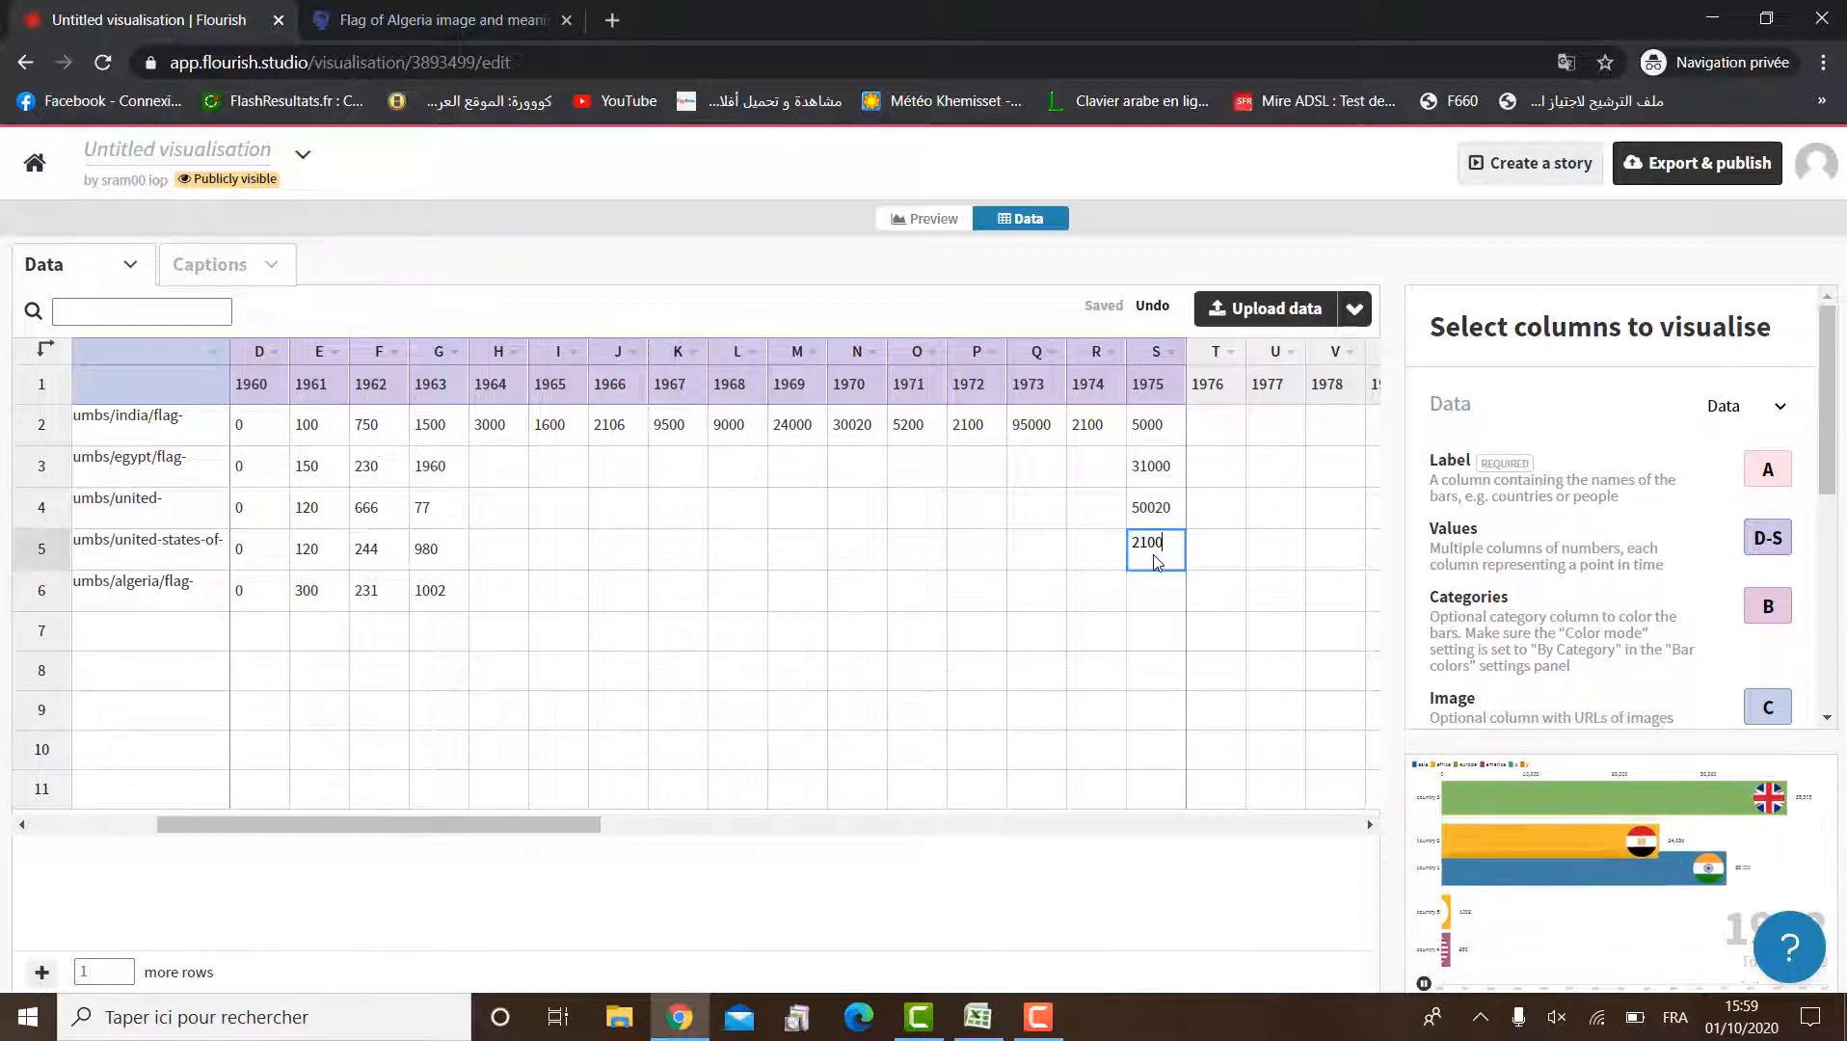
type("0")
Enter the 1974 values 19000, 11200 and 7000 for countries 2 to 4
left_click(1095, 475)
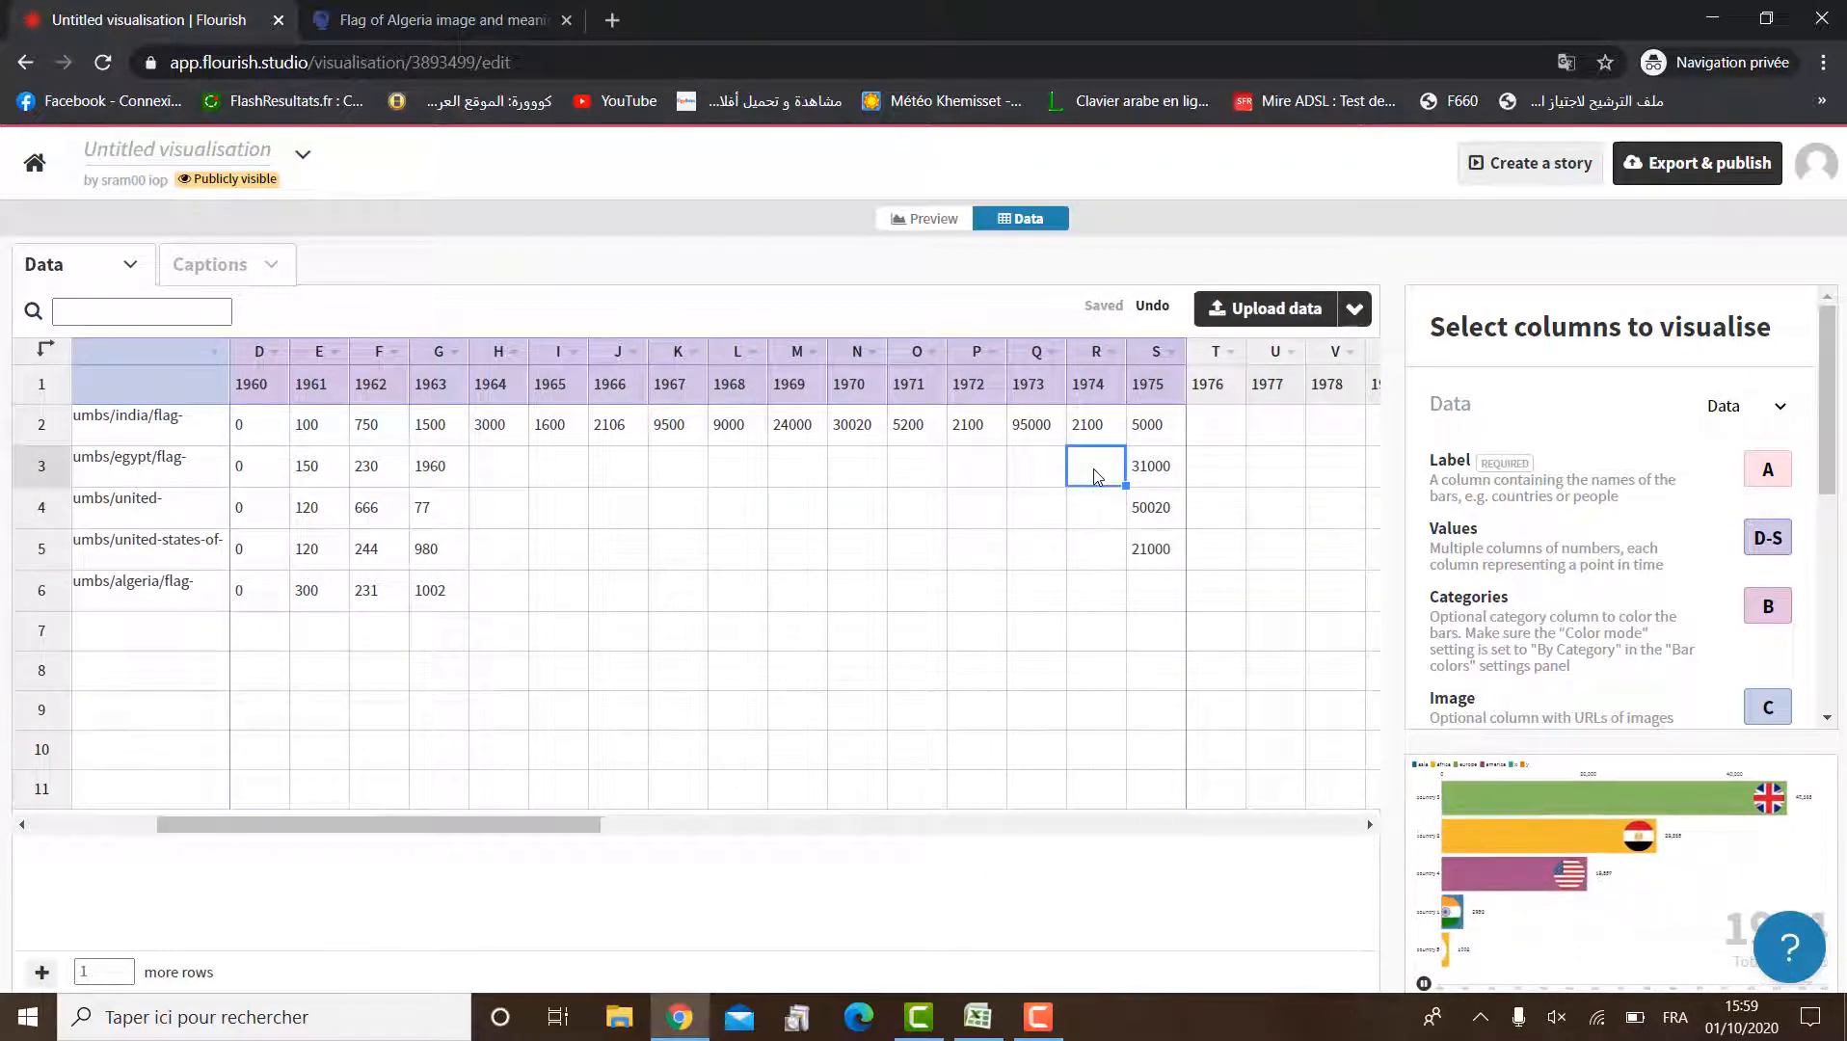
type("19000")
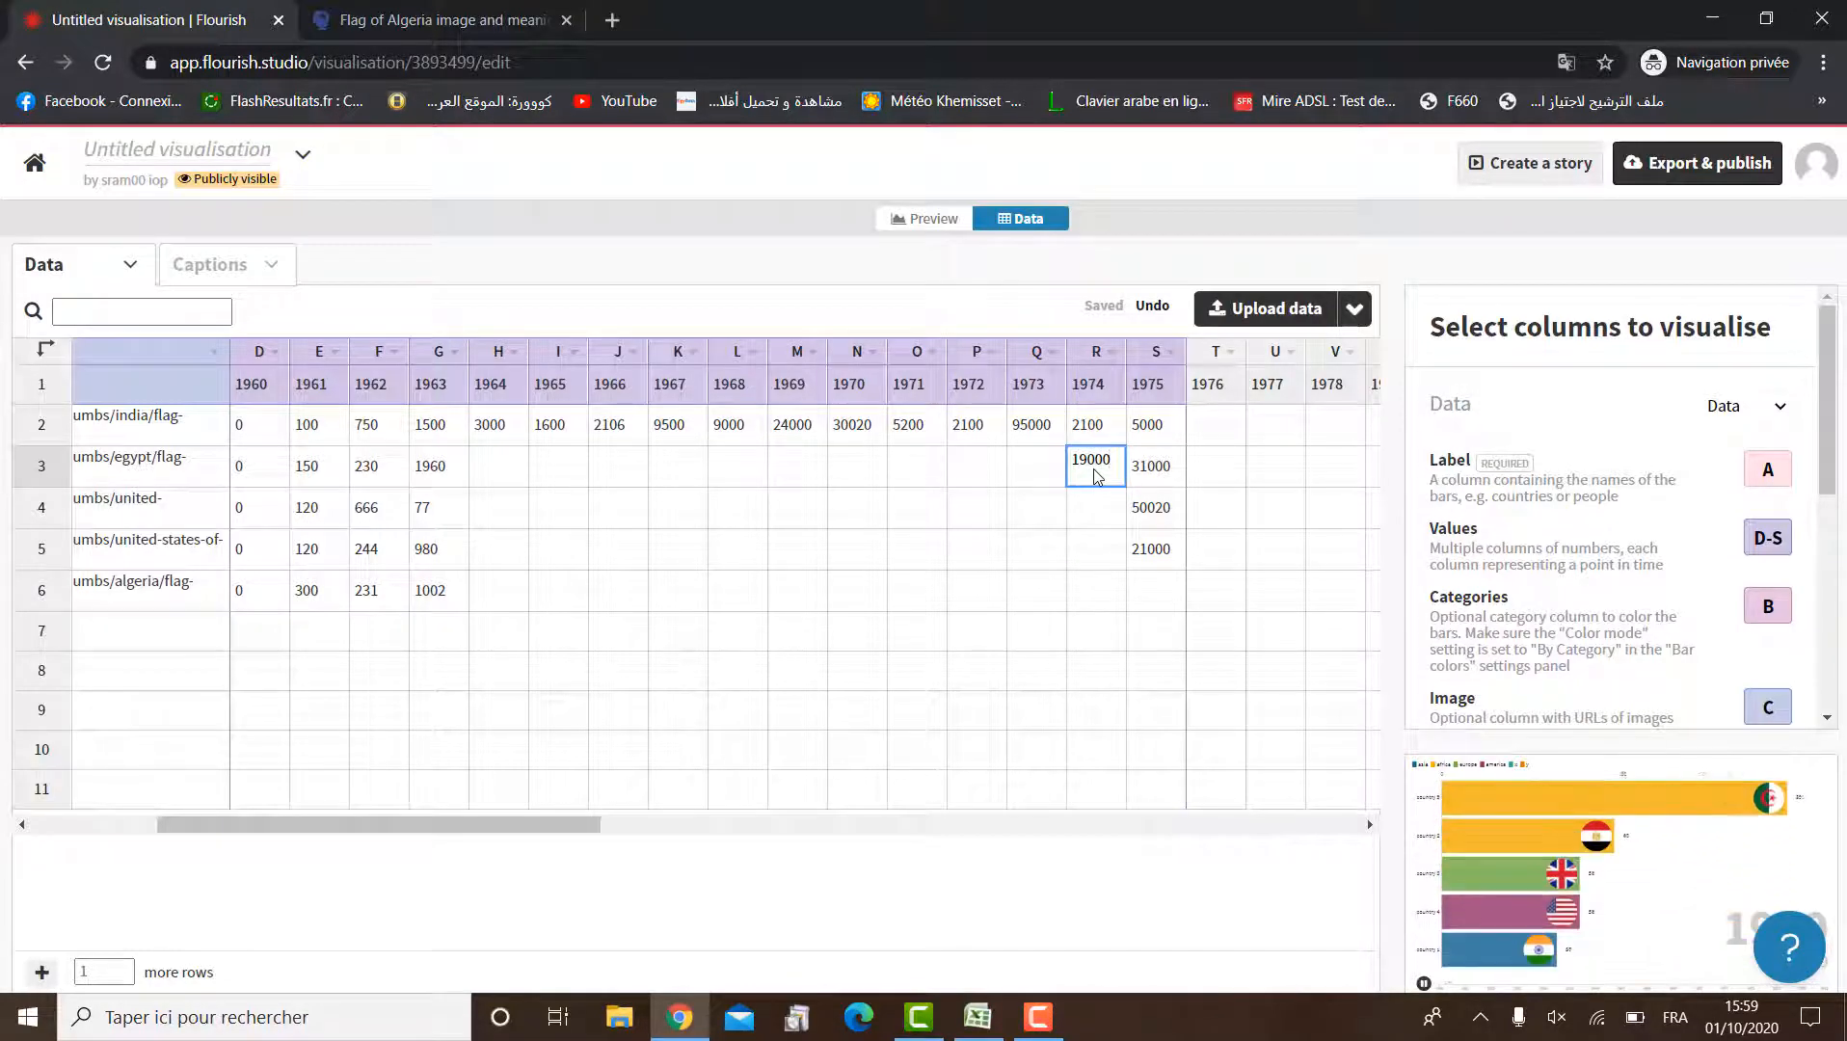
left_click(1092, 513)
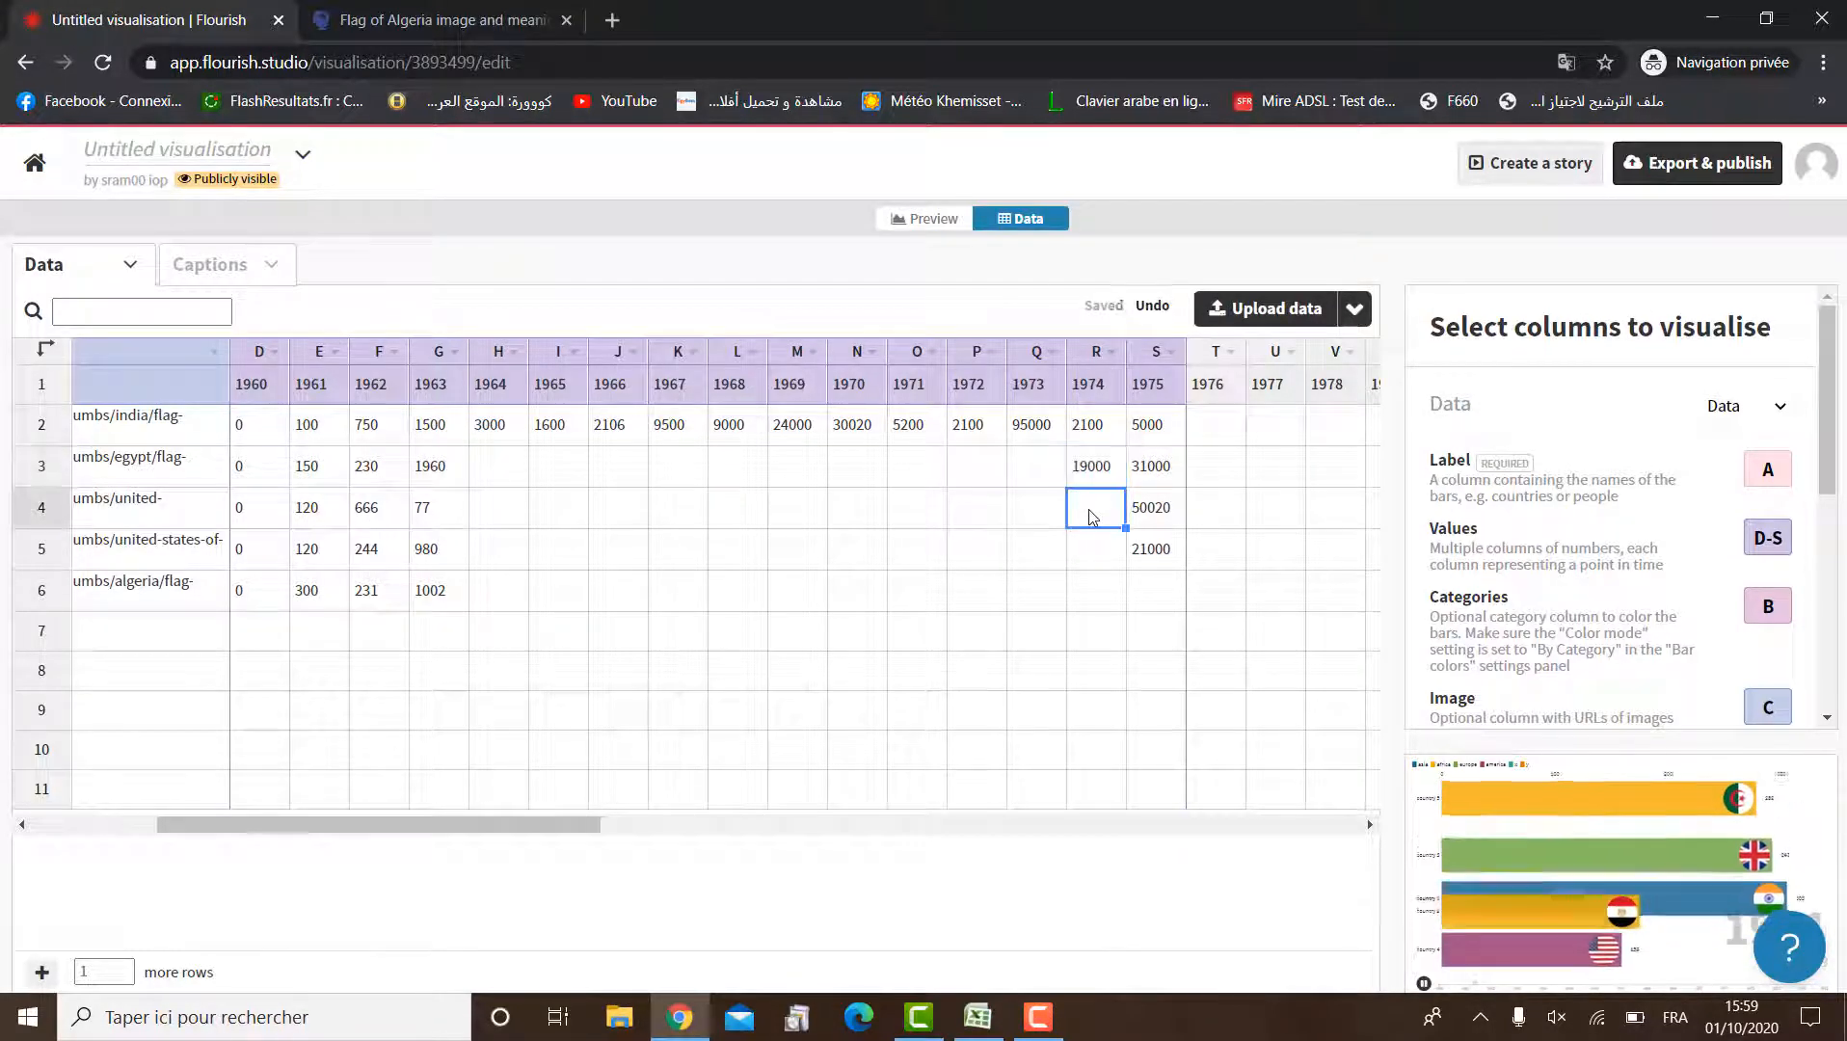
type("112")
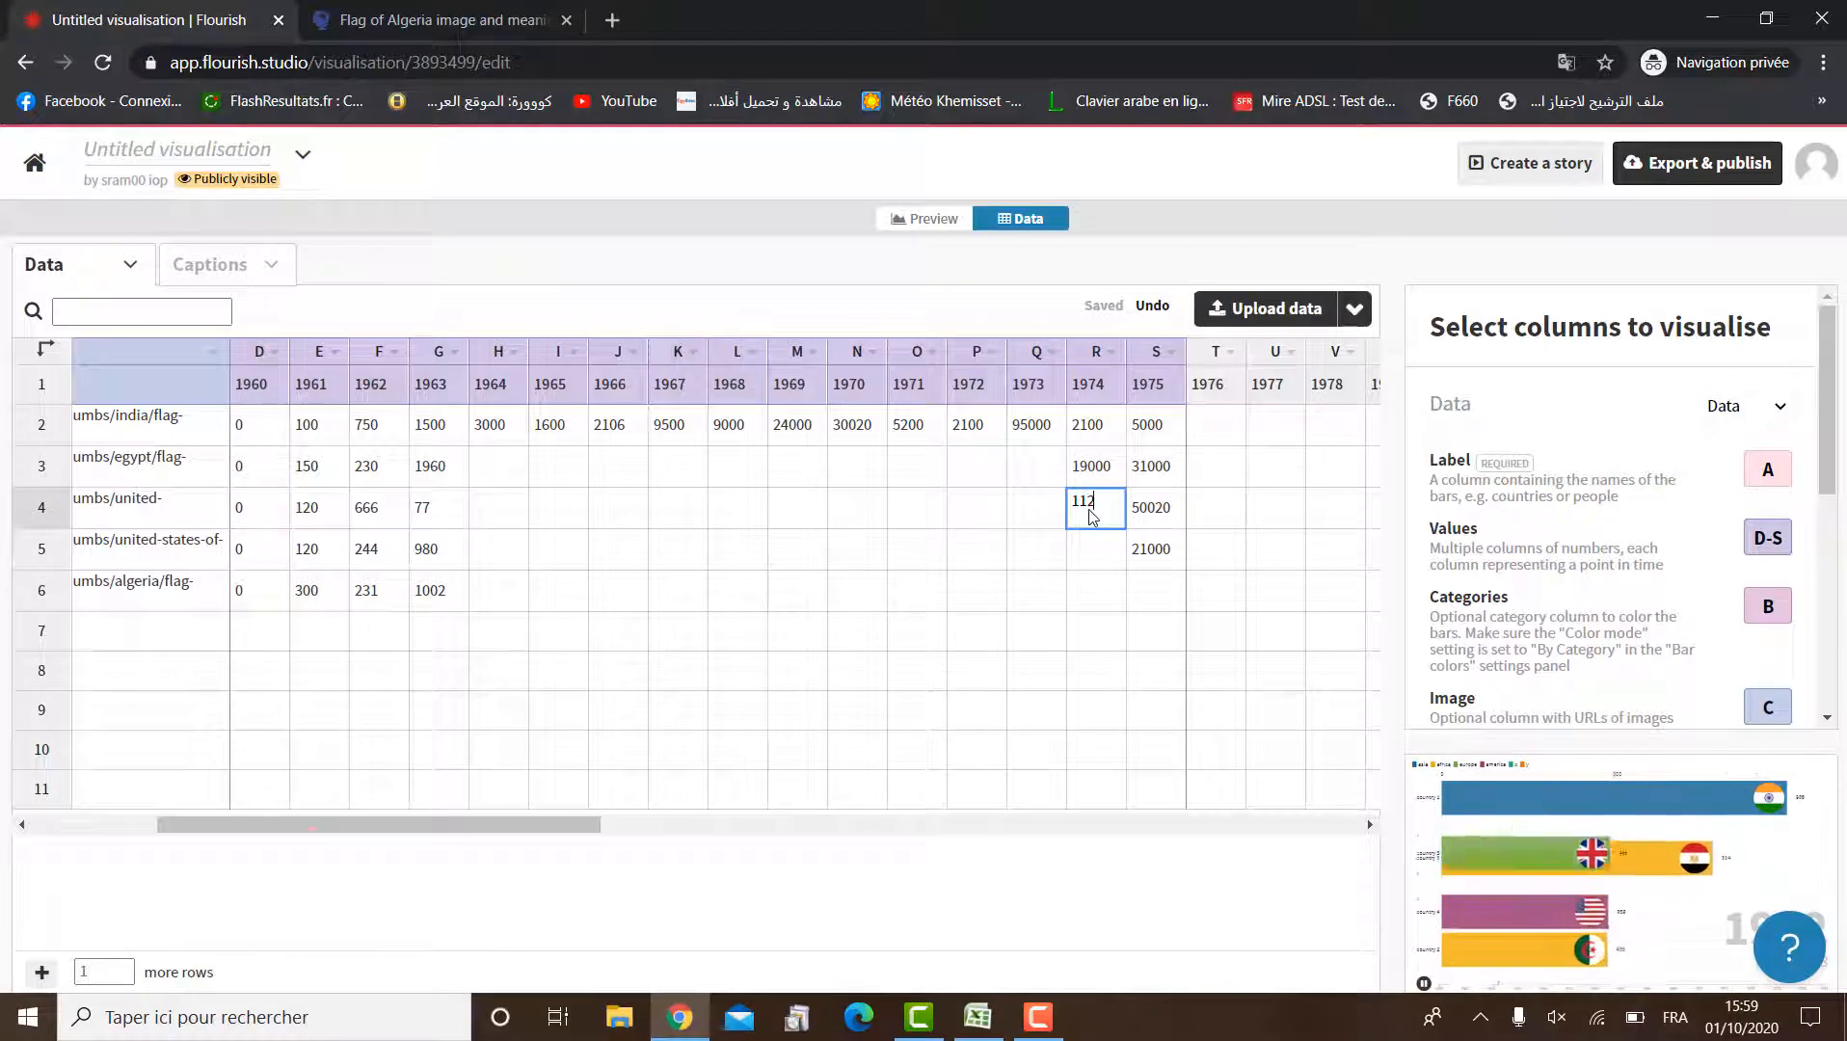
type("00")
left_click(1086, 554)
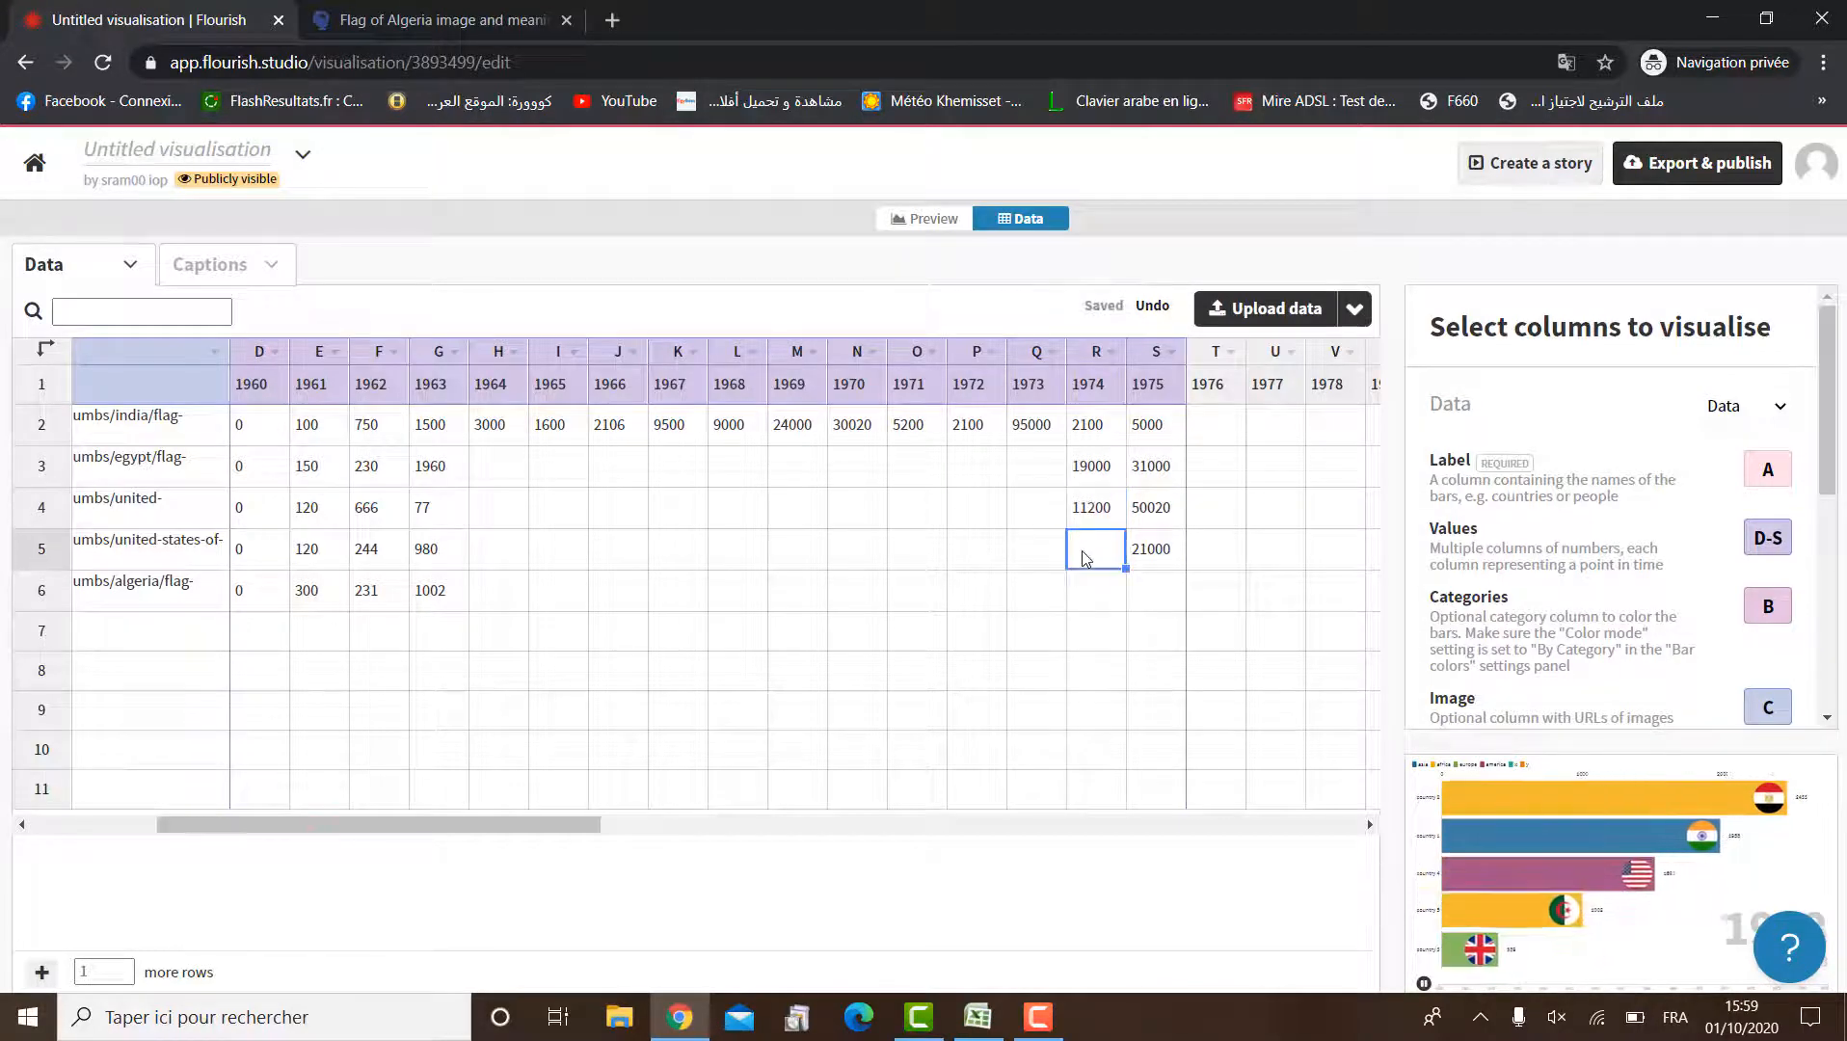
type("70")
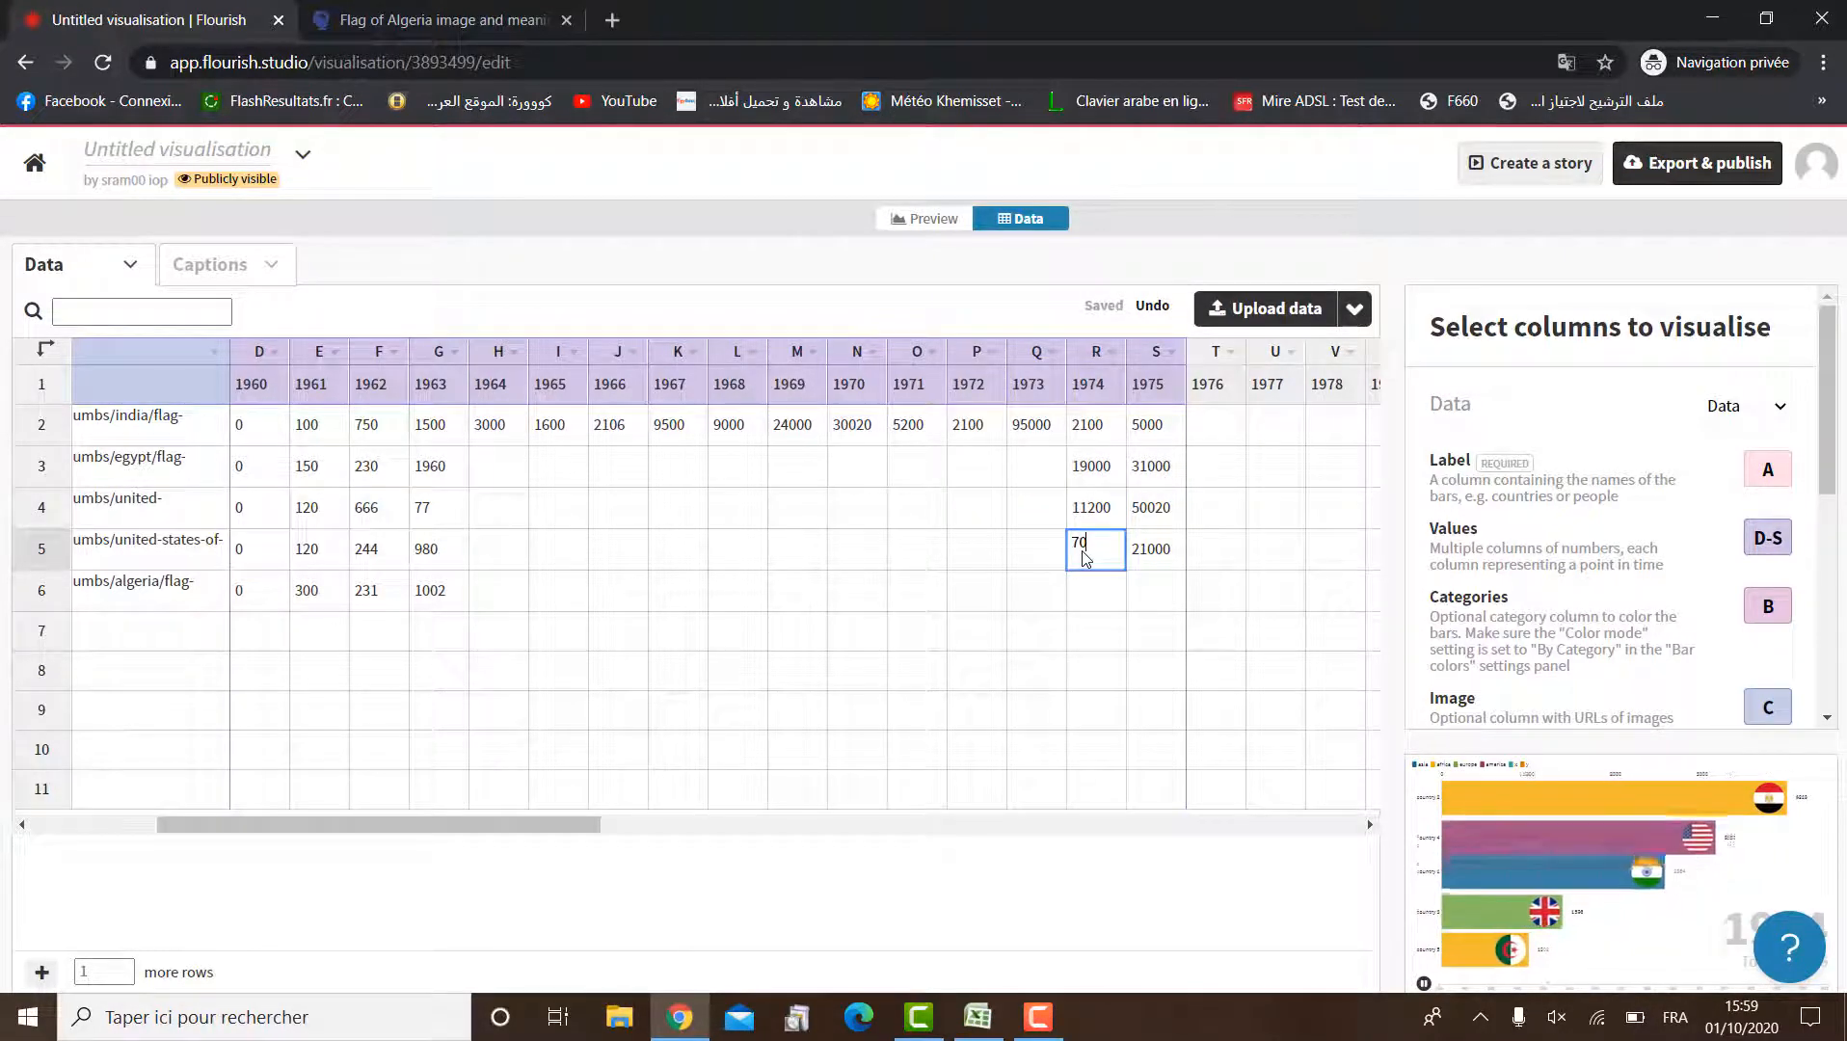
type("00")
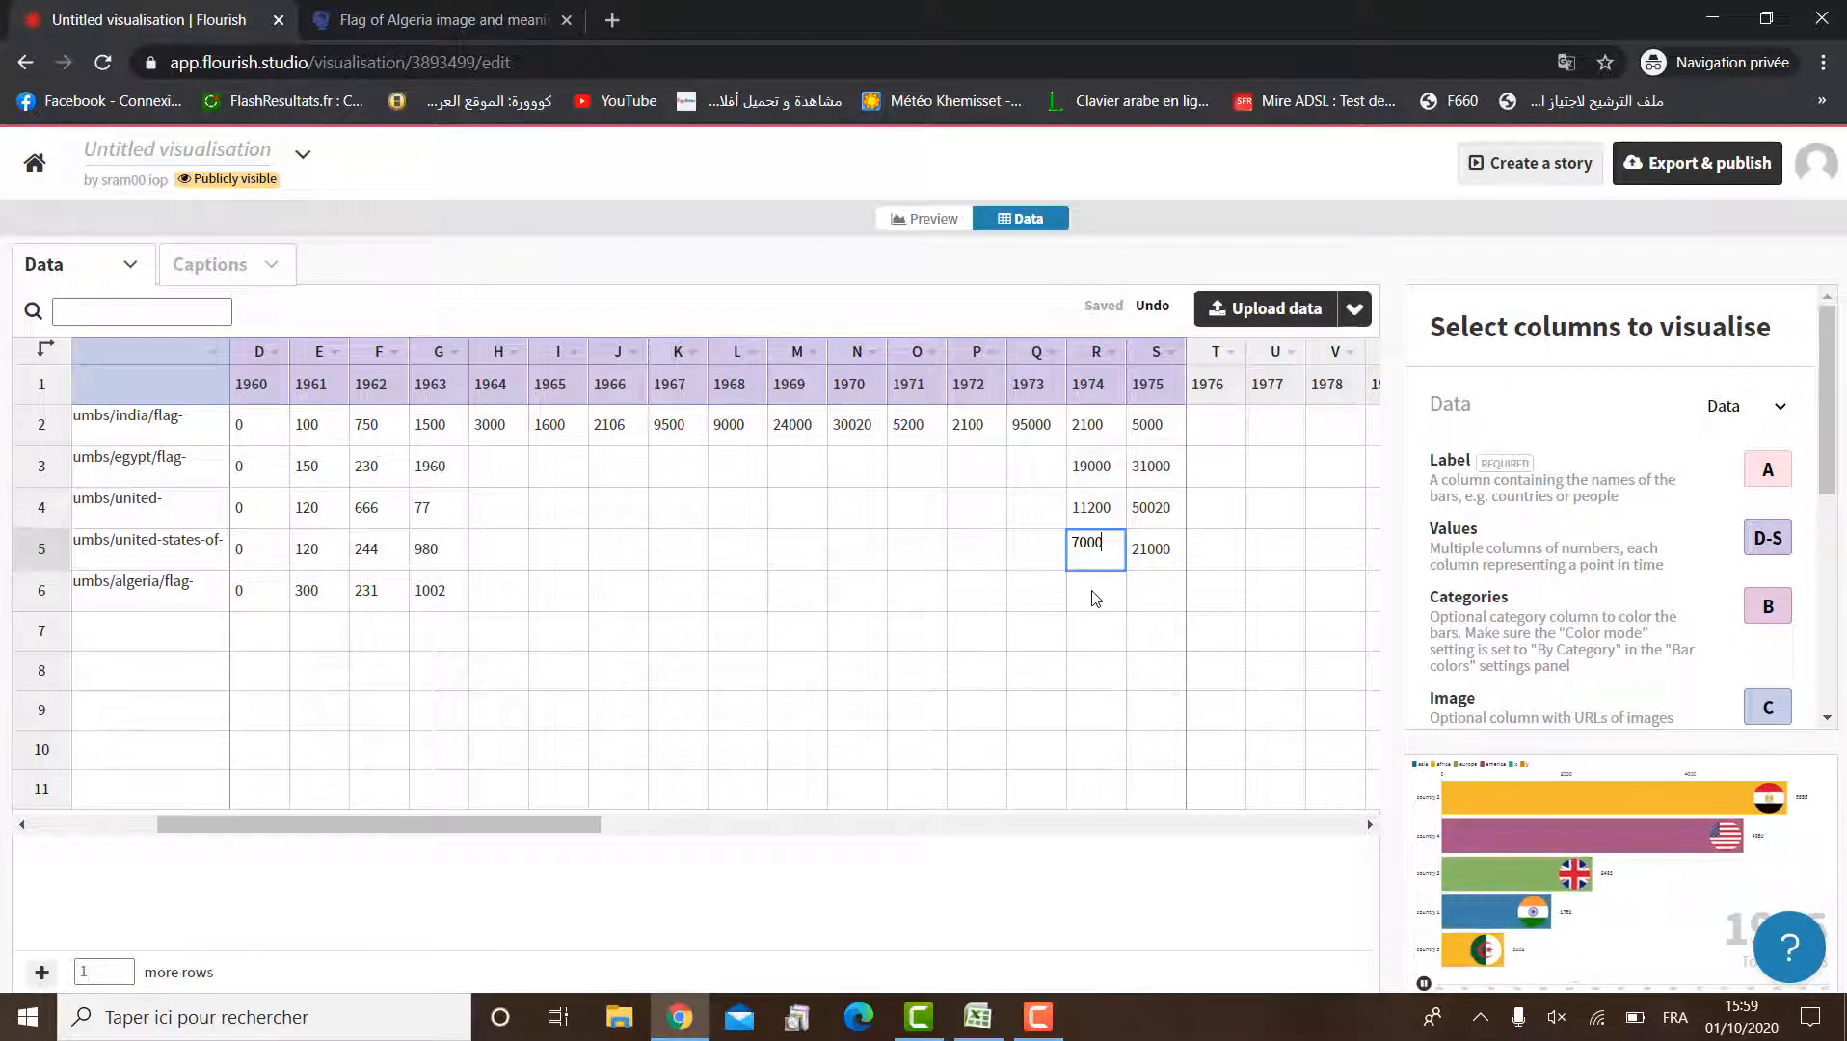
Enter country 5's values for 1974 and 1975: 21500 and 10002
left_click(1095, 597)
type("2")
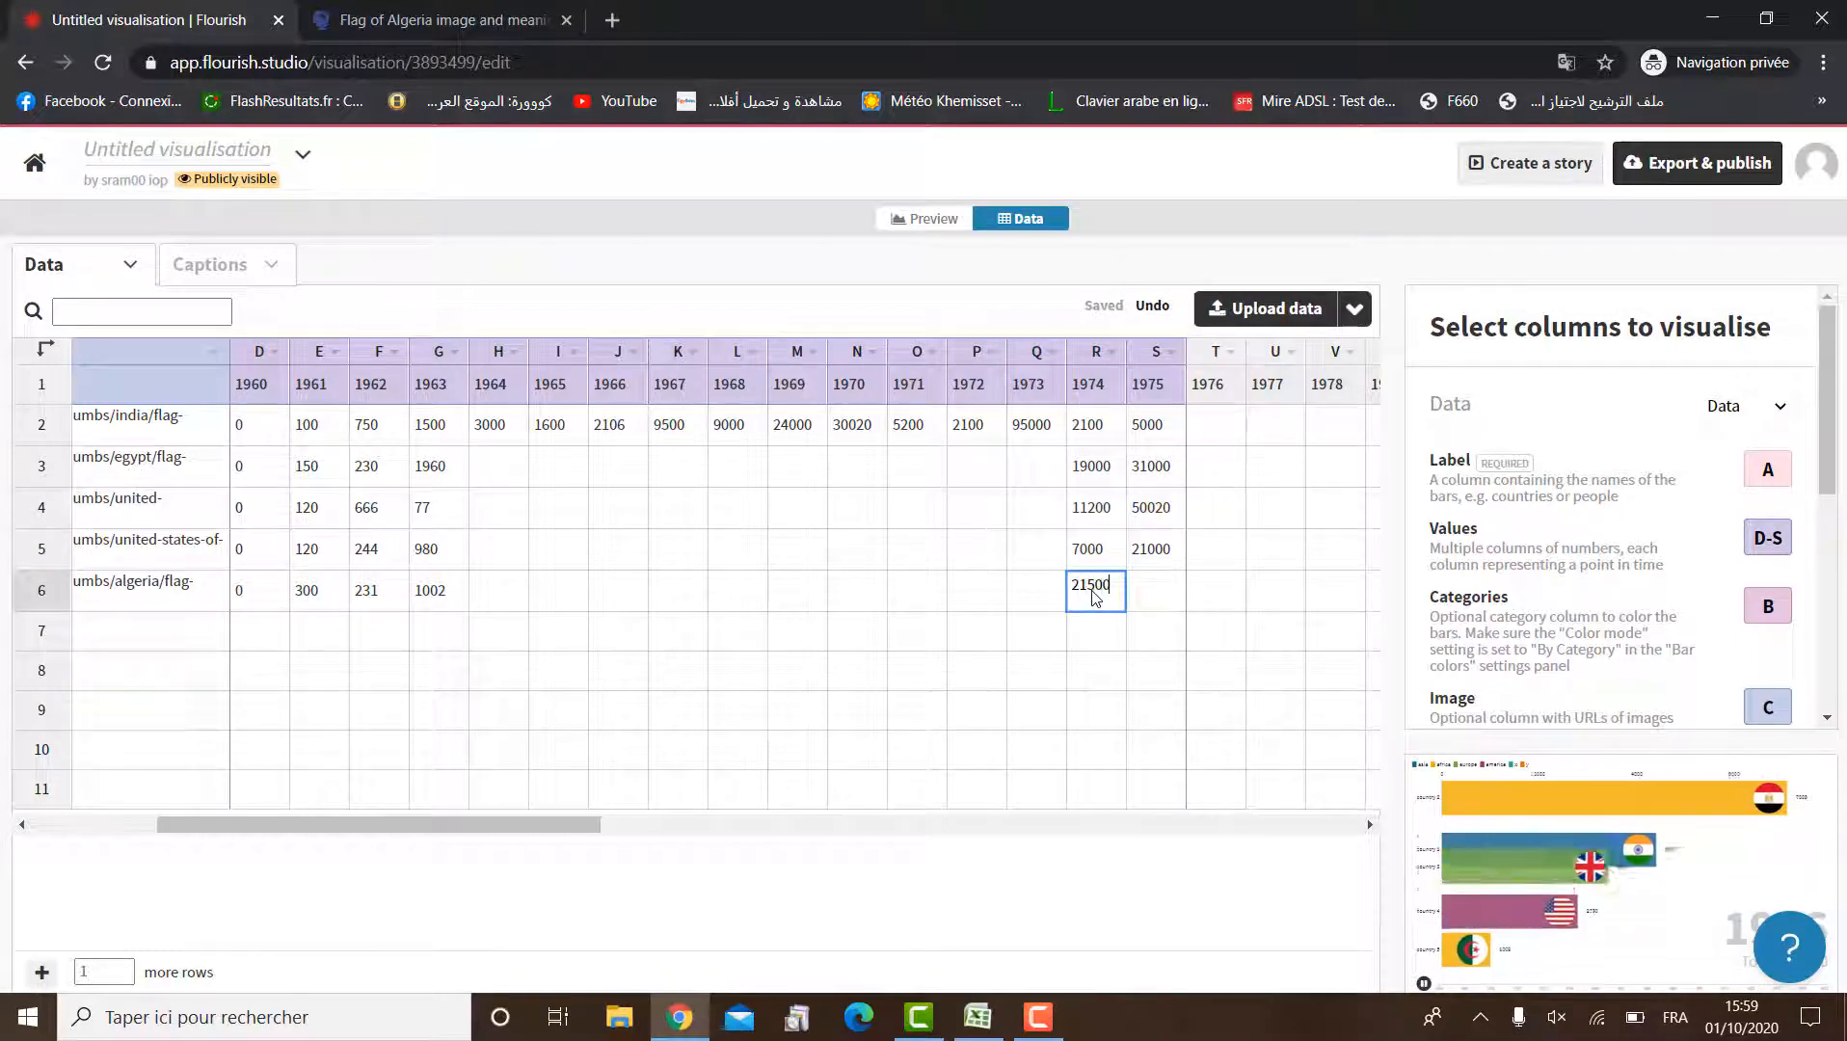
type("1500")
left_click(1141, 598)
type("1")
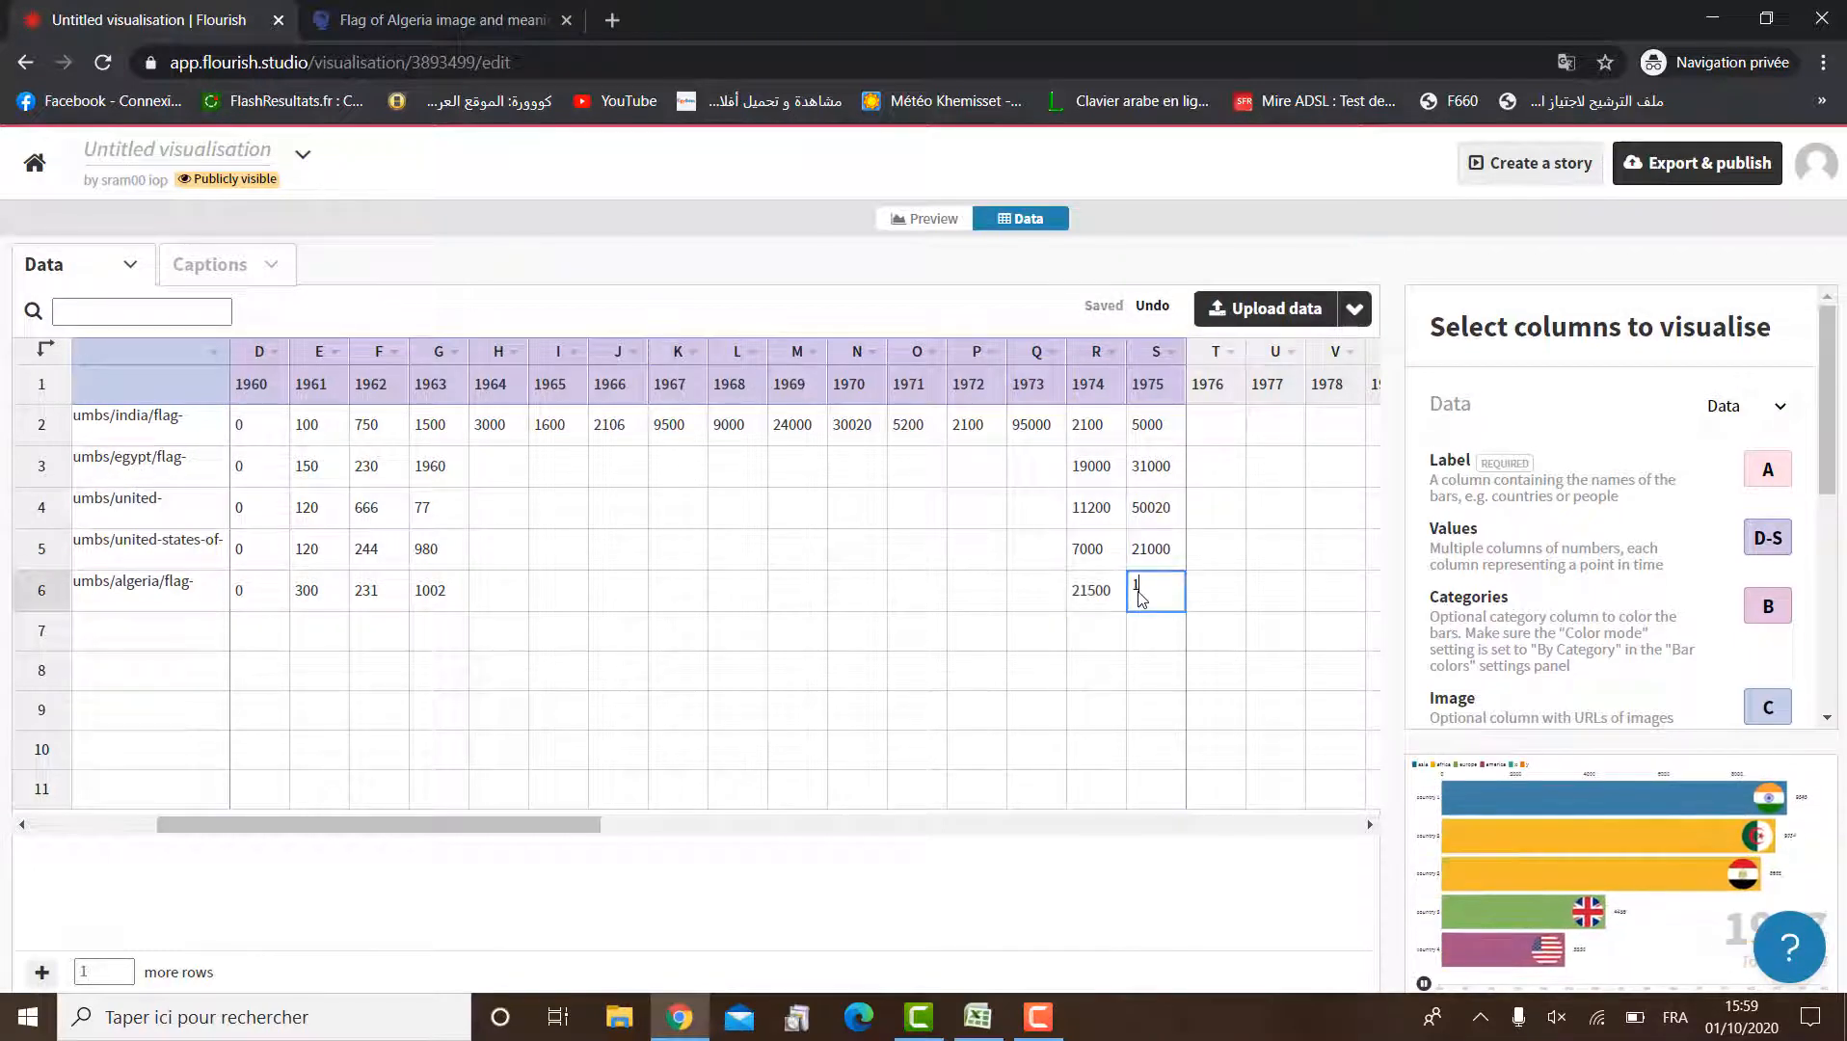
type("0002")
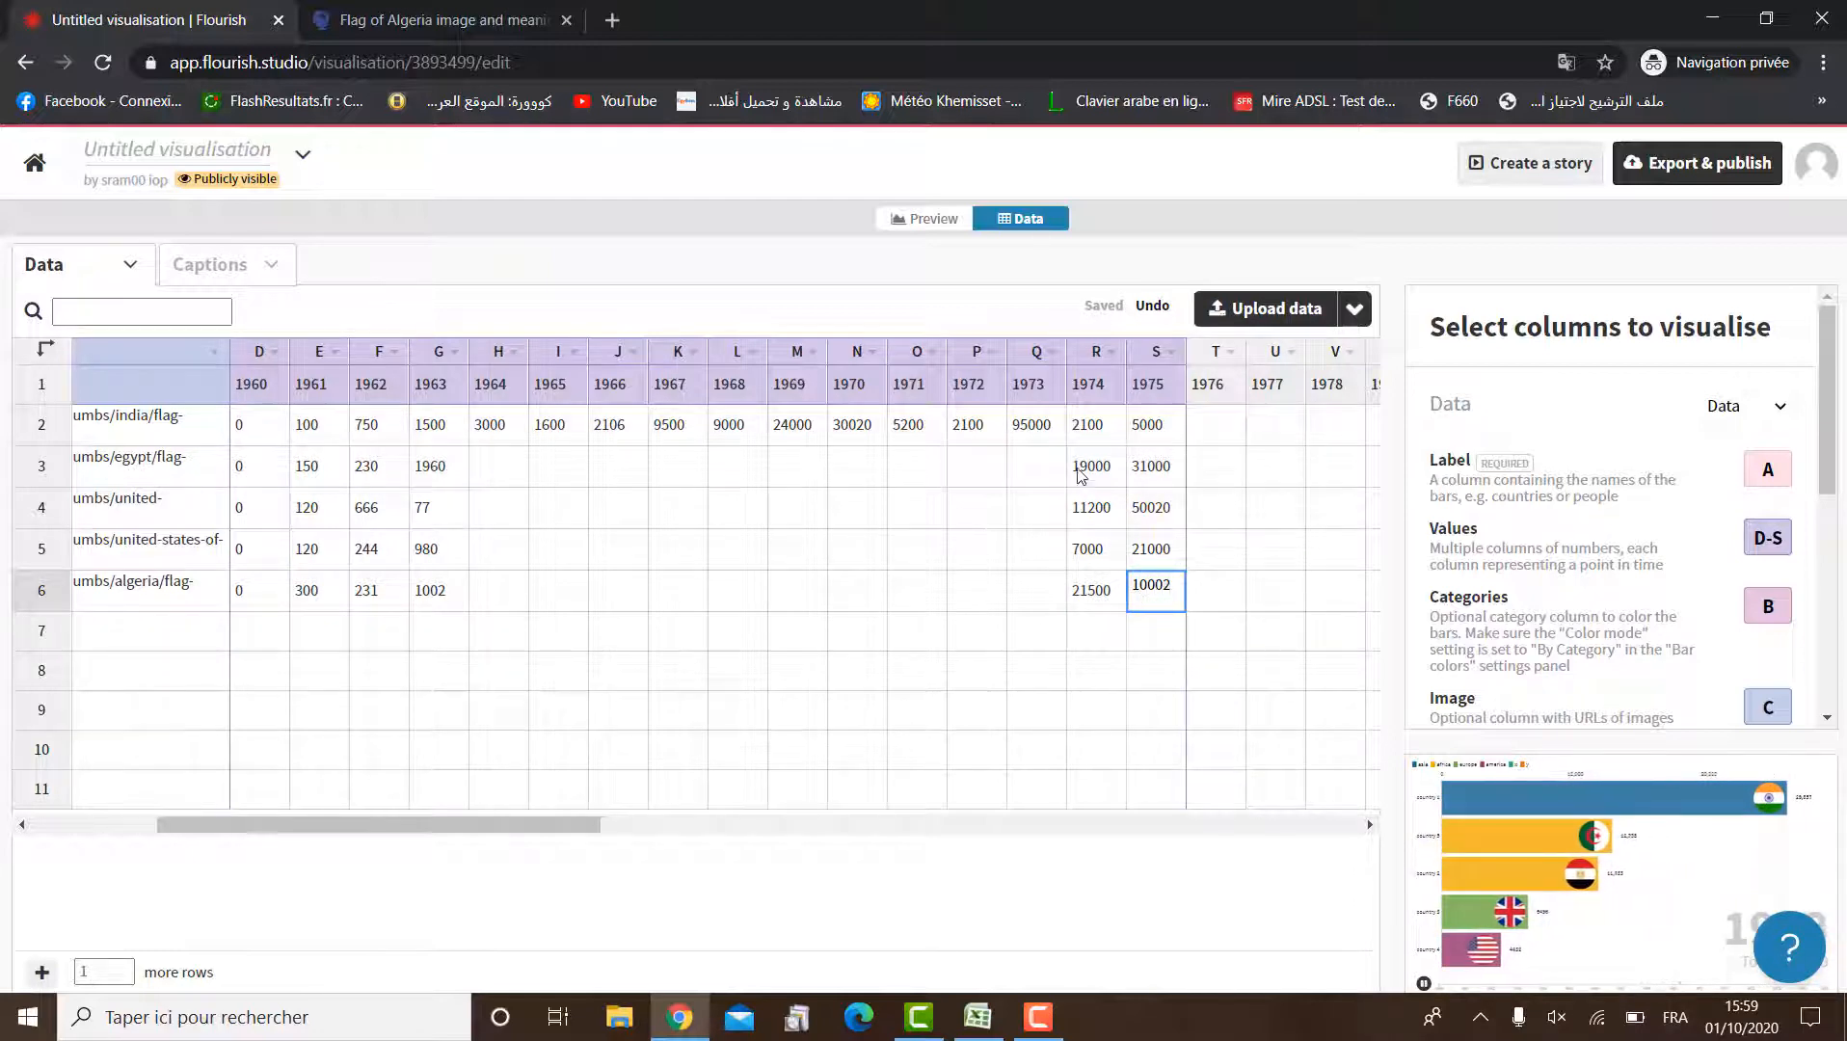
Enter the 1973 values 5660, 1200, 25470 and 21550 for countries 2 to 5
left_click(1019, 476)
type("5660")
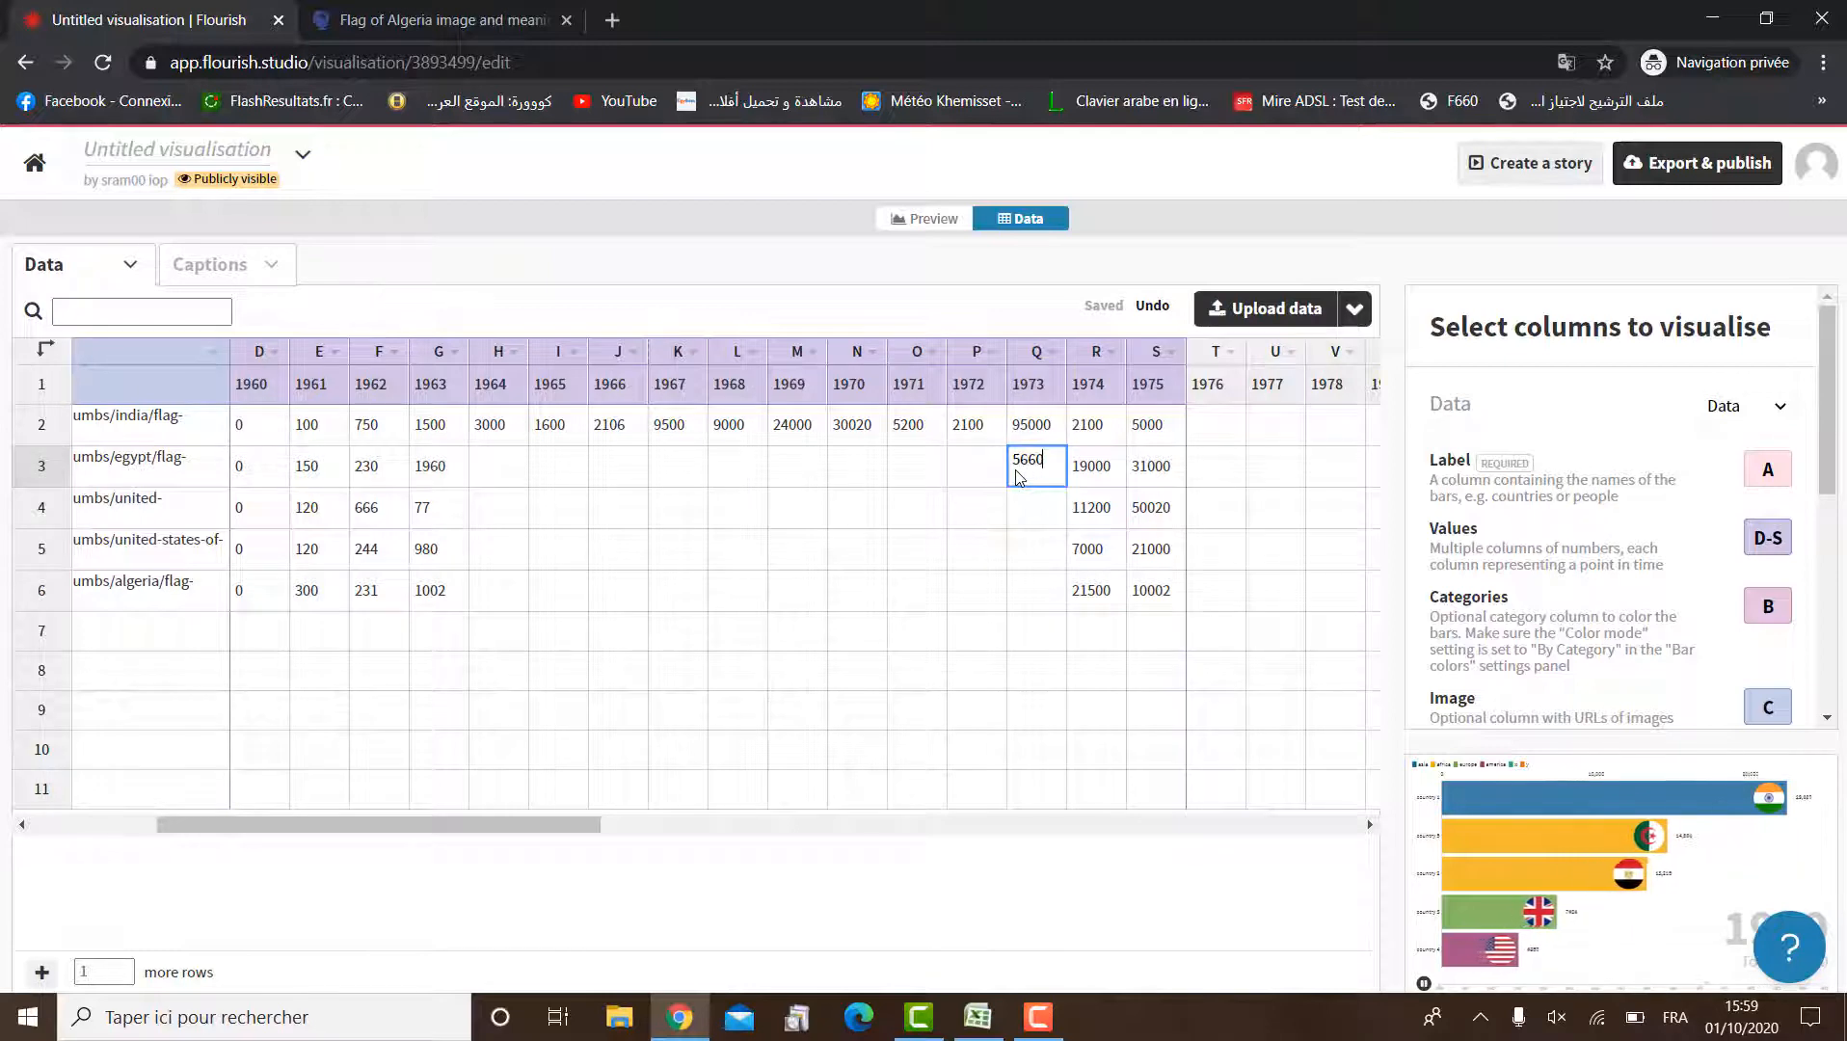
left_click(1031, 516)
type("1")
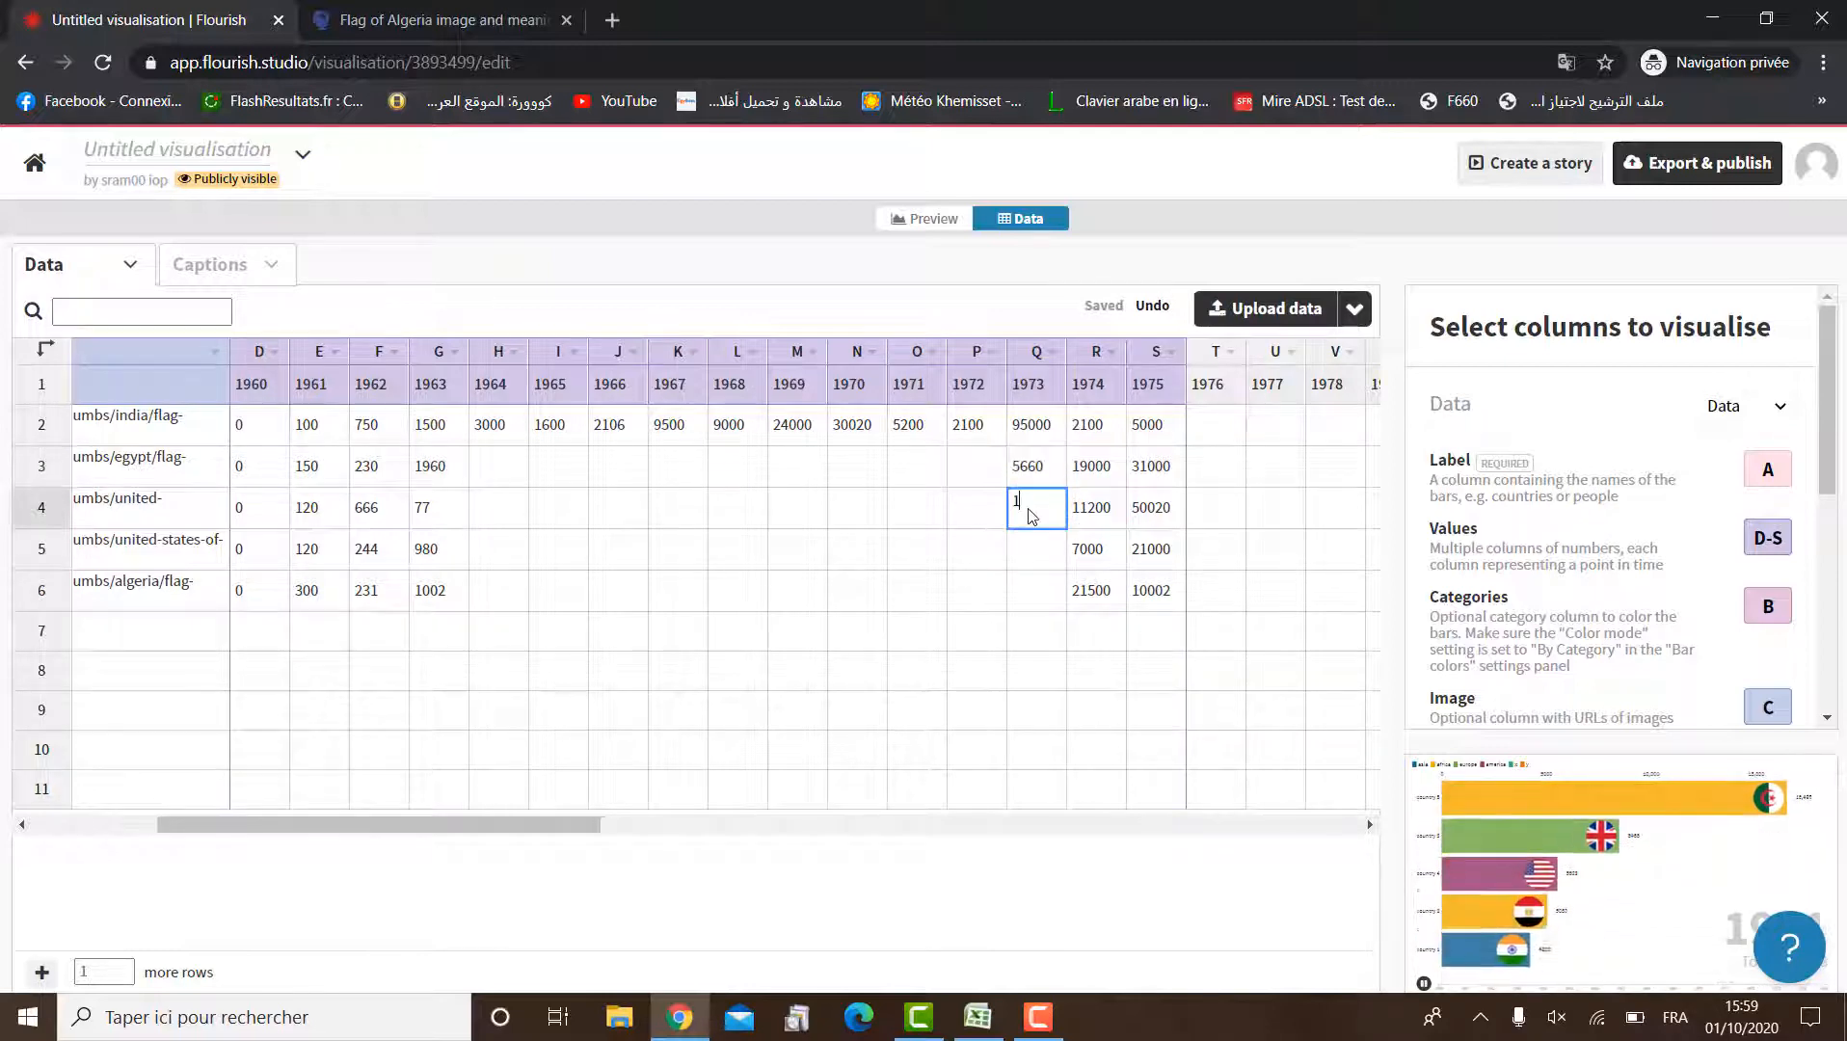
type("200")
left_click(1031, 557)
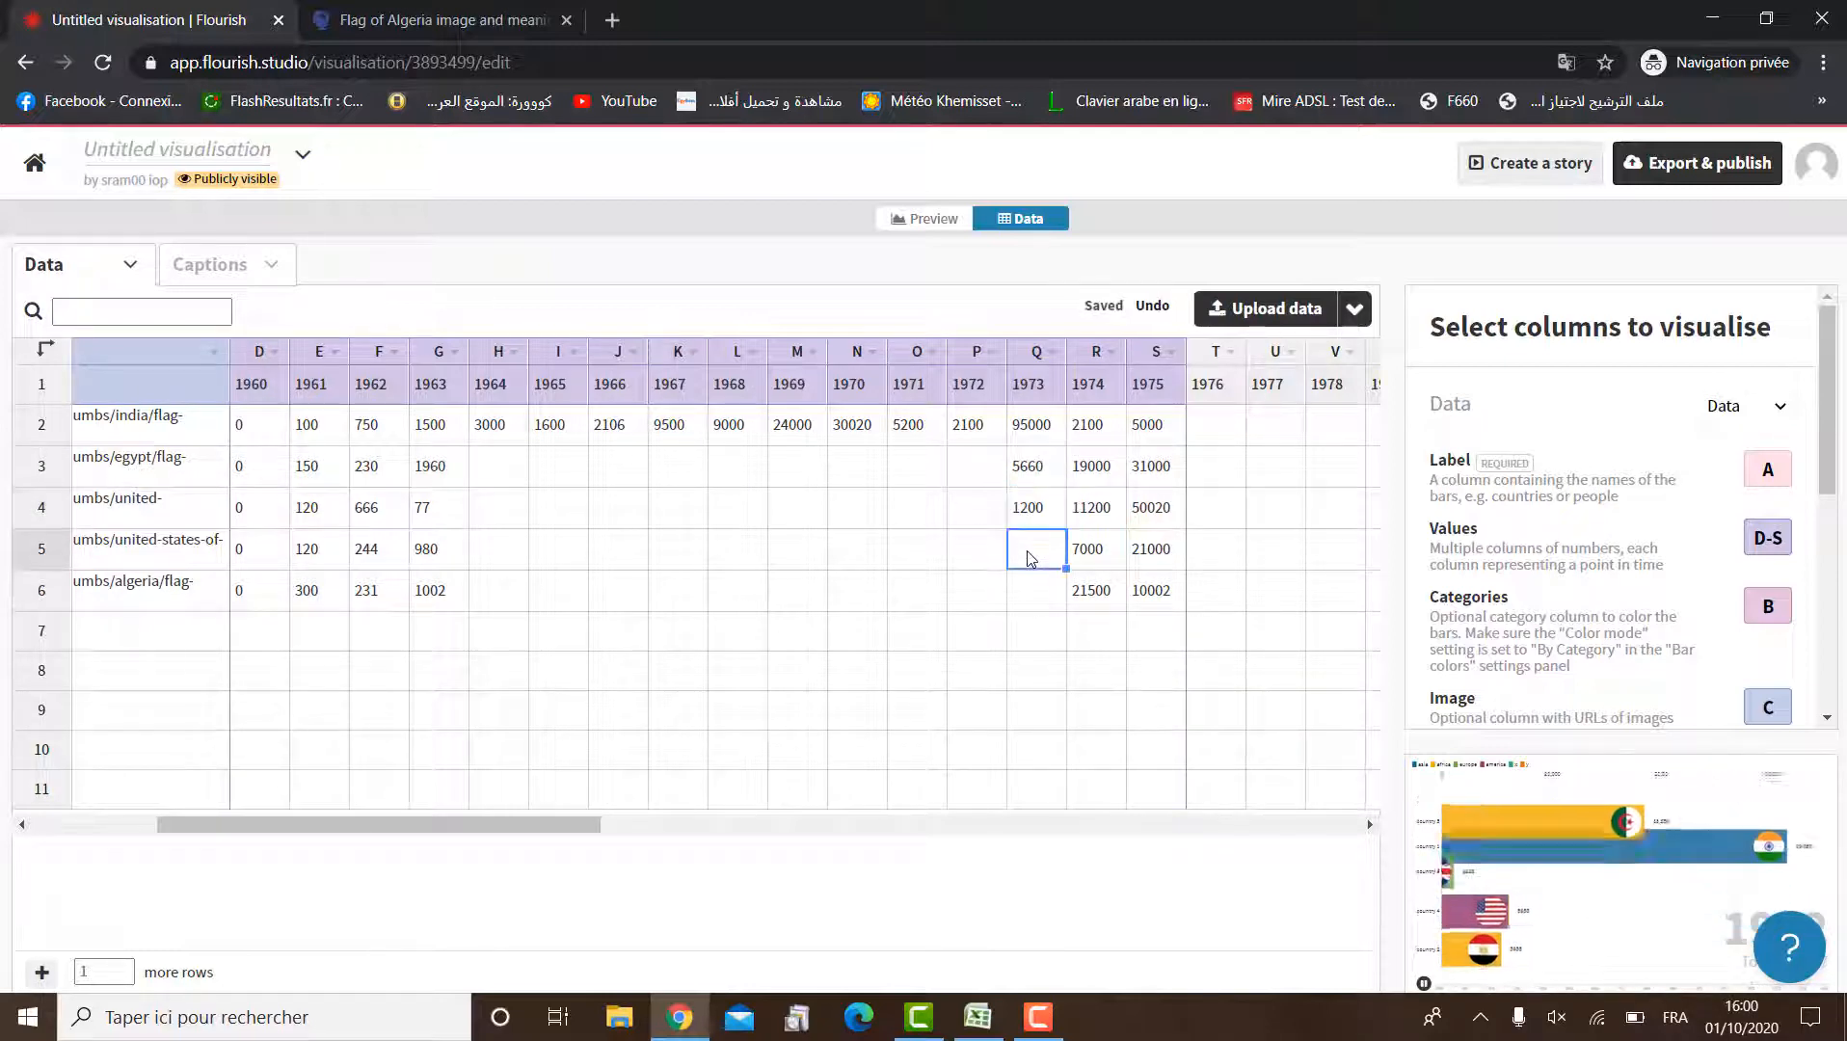
type("25470")
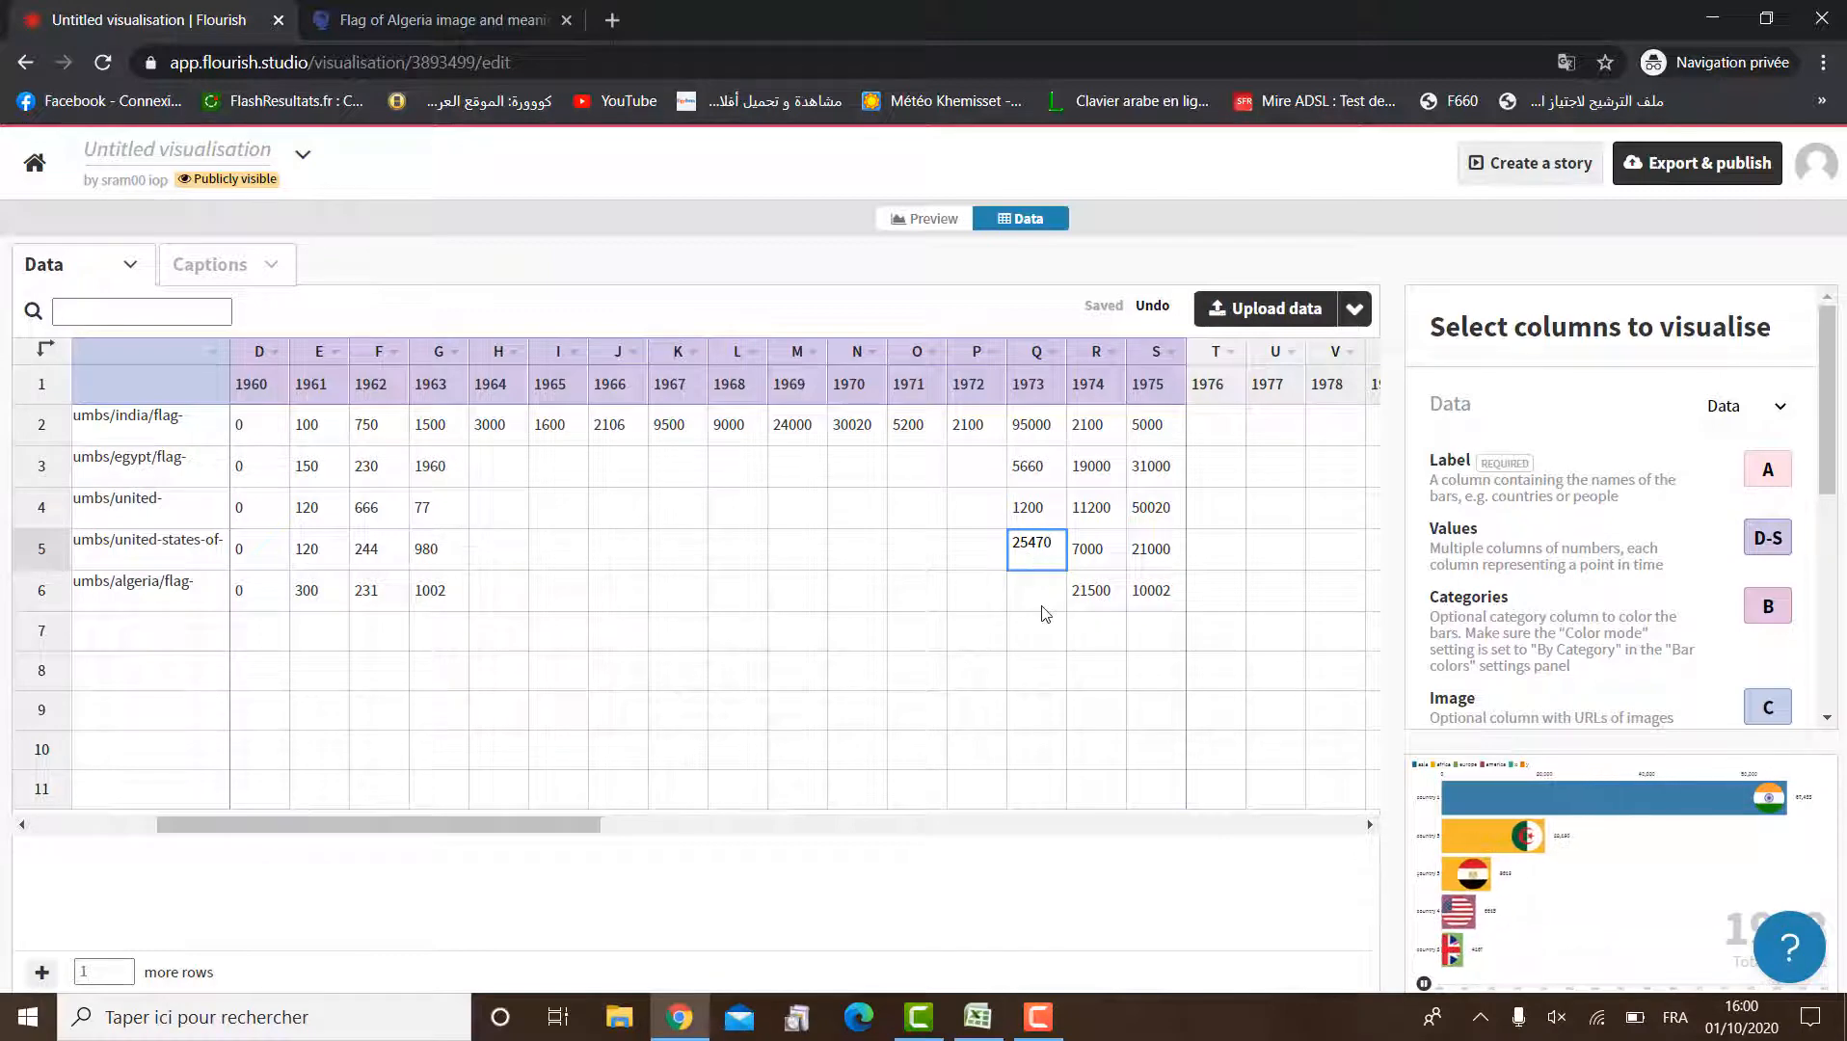
left_click(1043, 607)
type("21550")
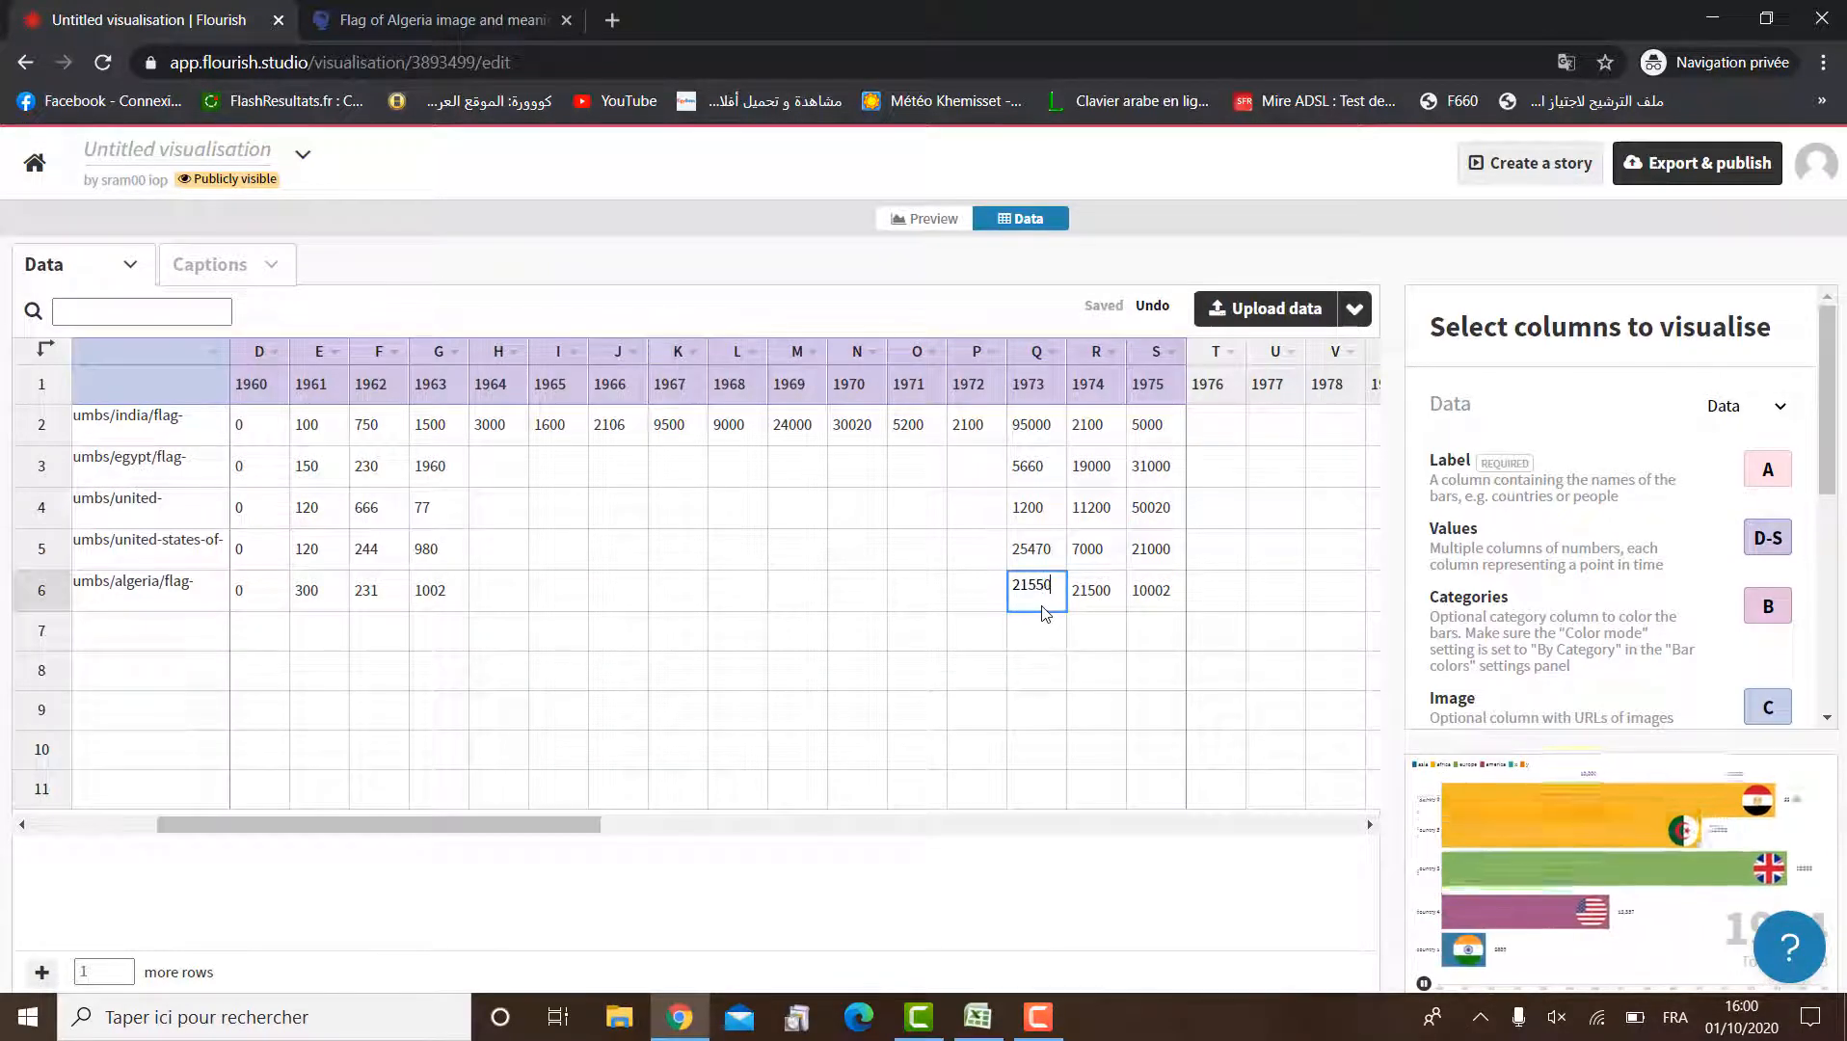
Enter the 1972 values 53510, 24401, 2756 and 255870 for countries 2 to 5
left_click(974, 461)
type("53")
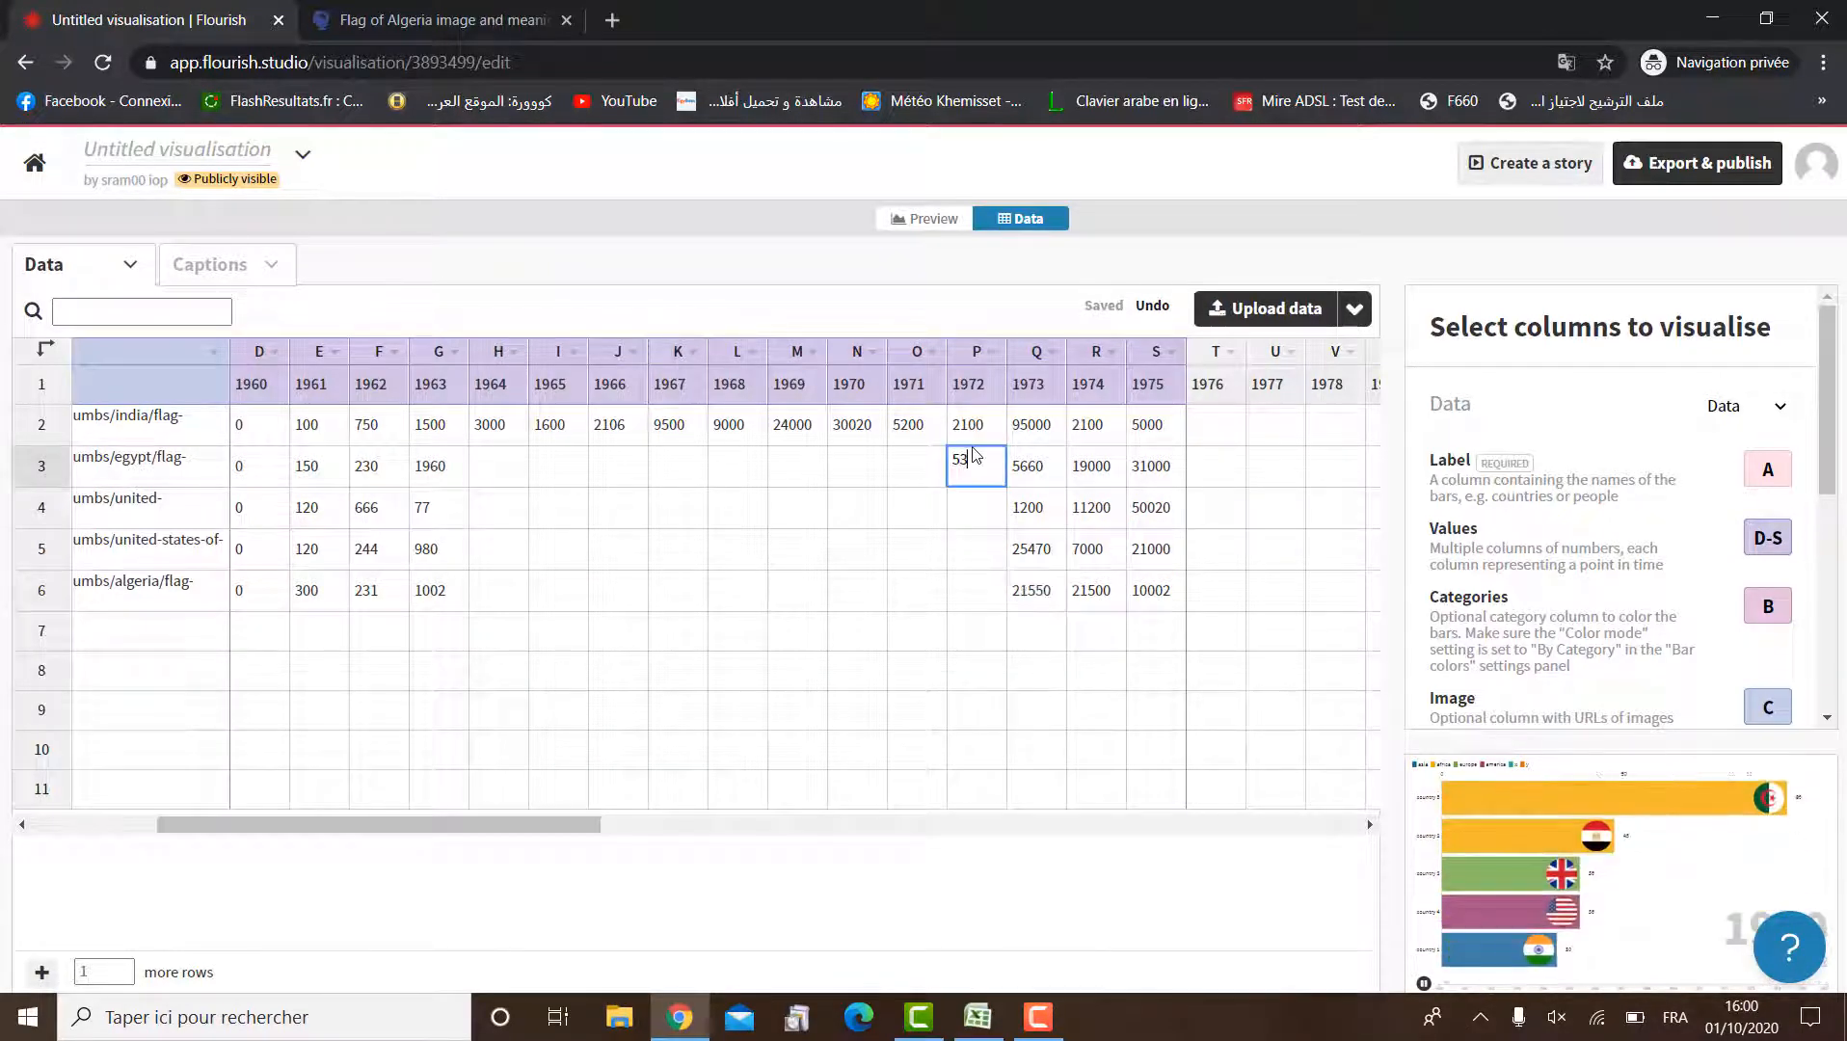
type("510")
left_click(972, 508)
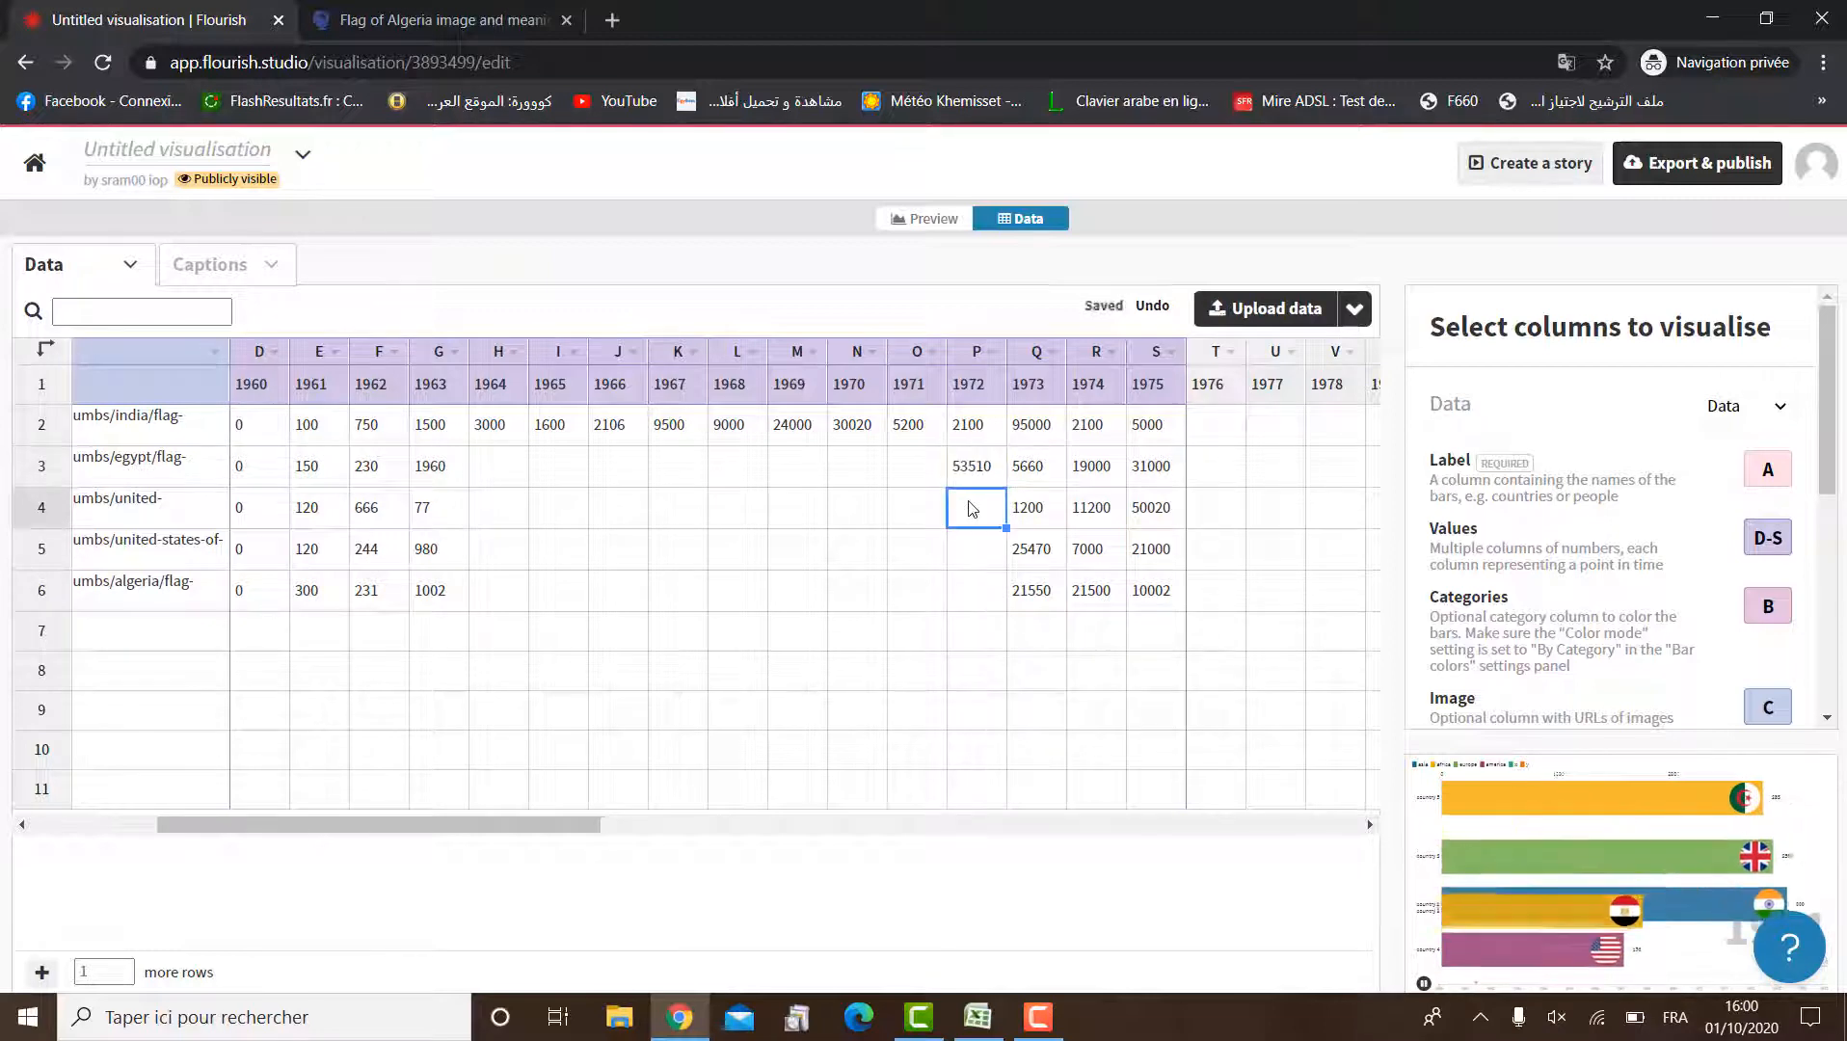
type("24401")
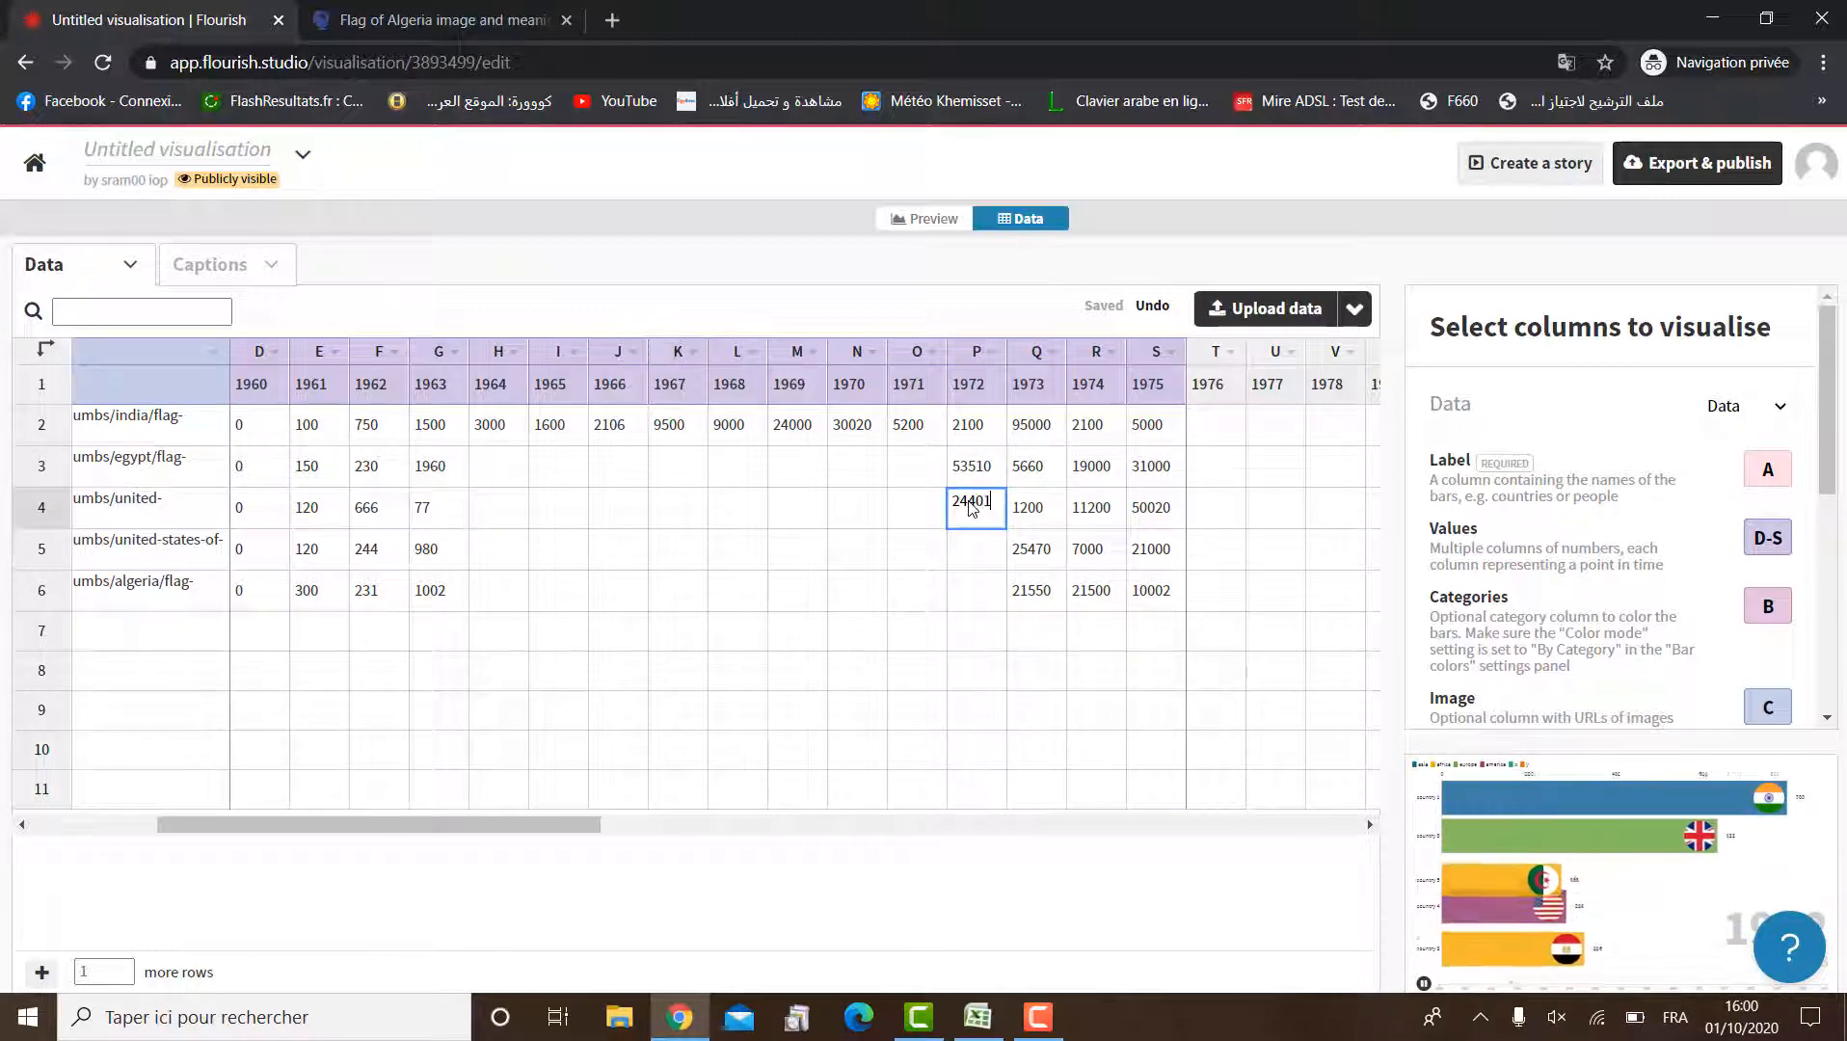
left_click(967, 549)
type("27")
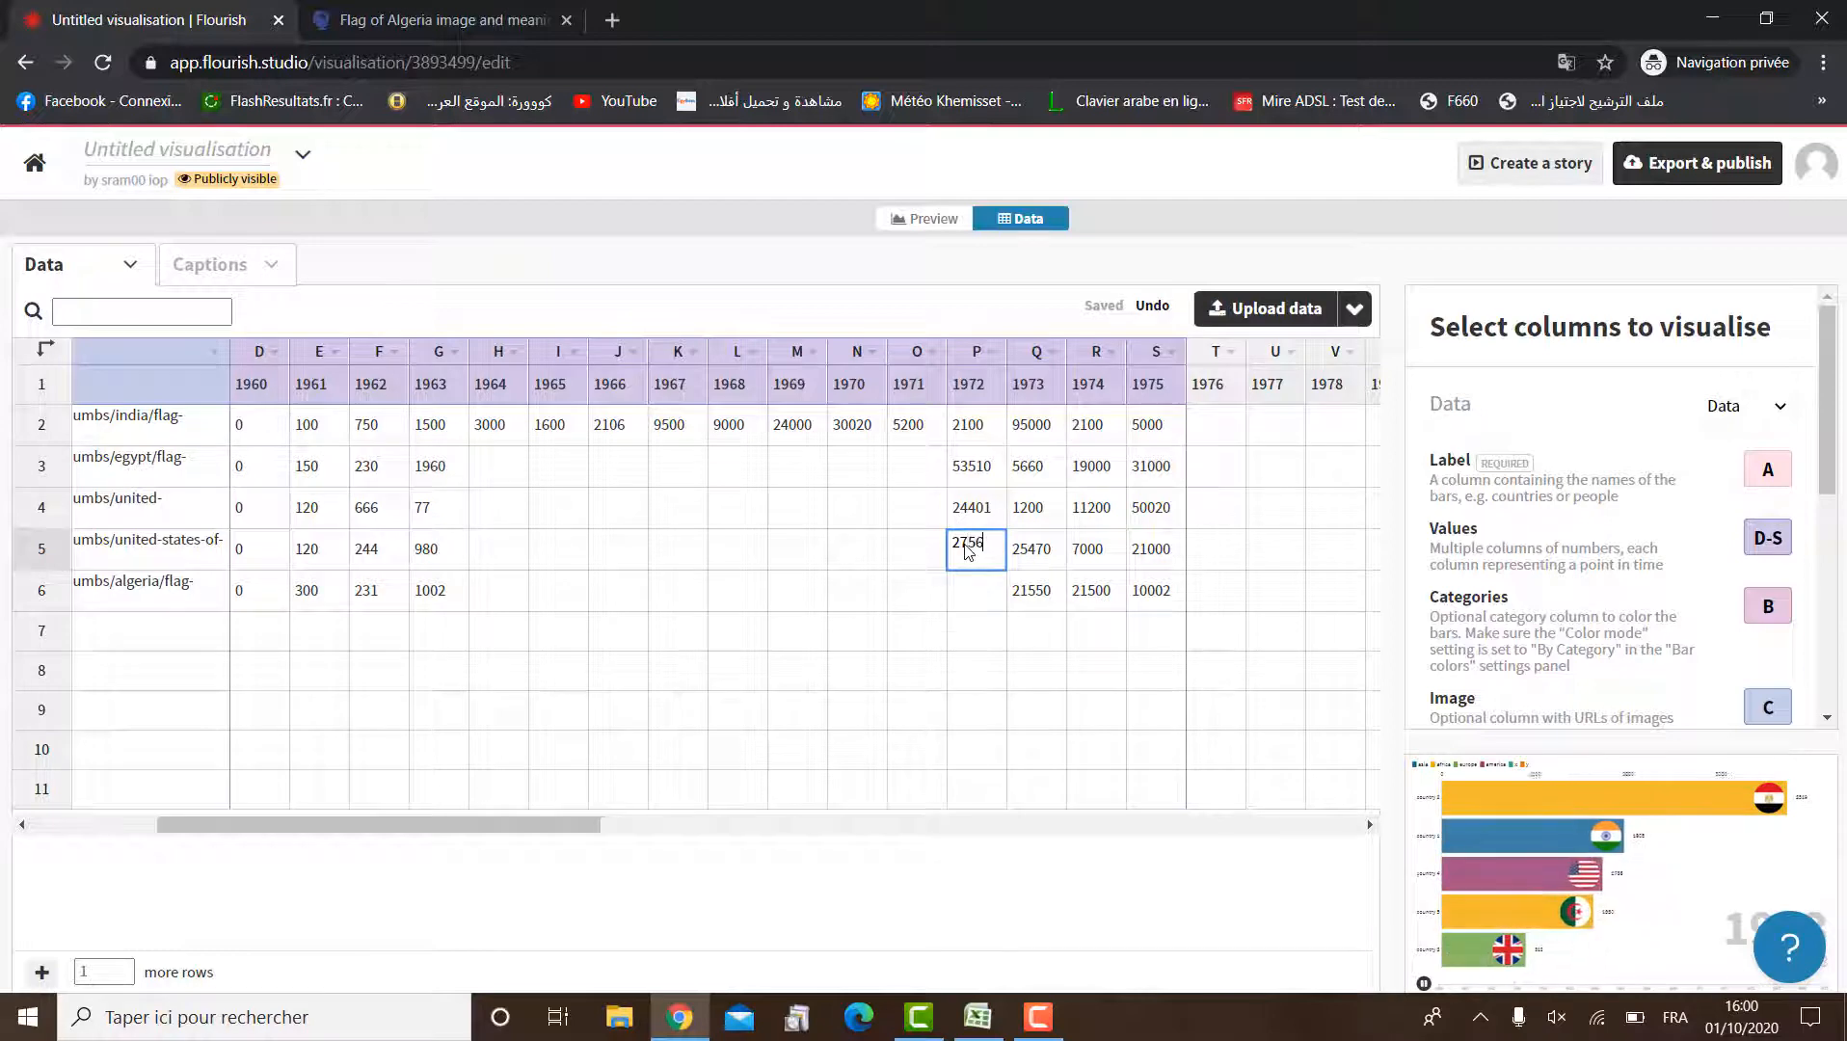
type("56")
left_click(983, 605)
type("255870")
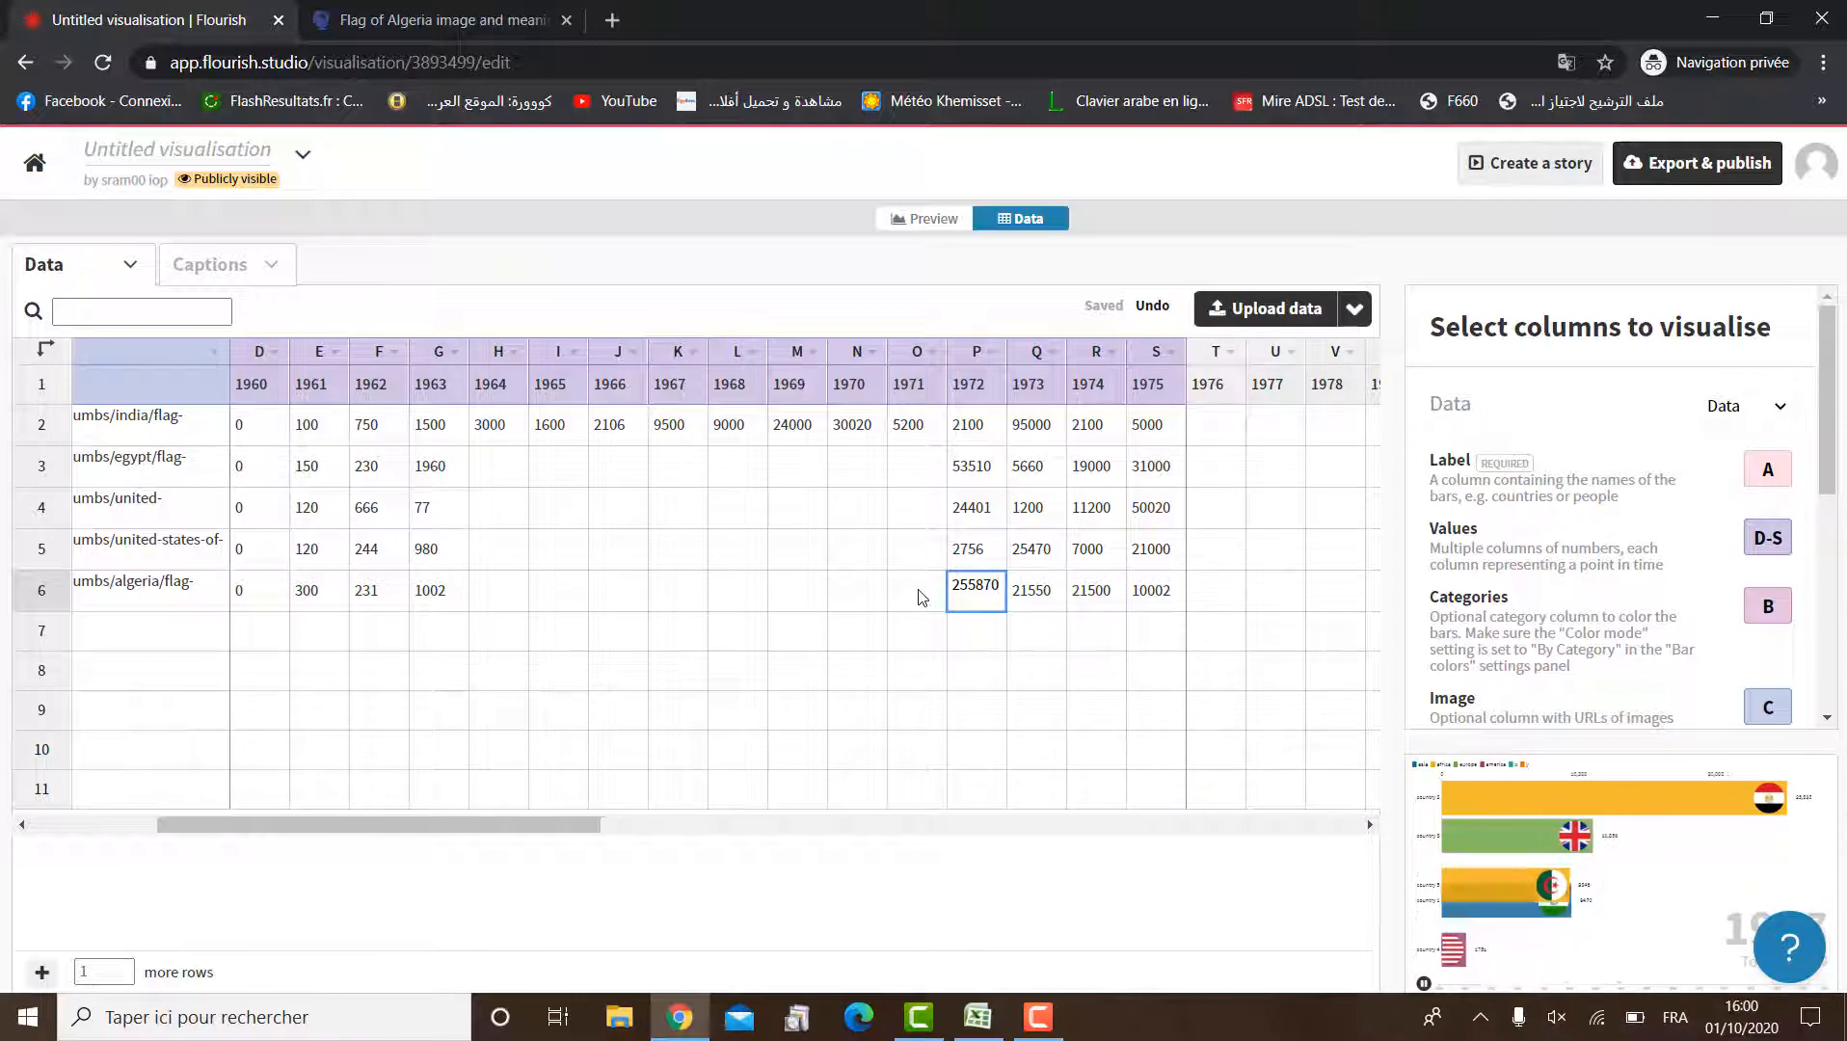
Enter the 1971 values 57896, 5336, 2250 and 21550 for countries 2 to 5
left_click(920, 597)
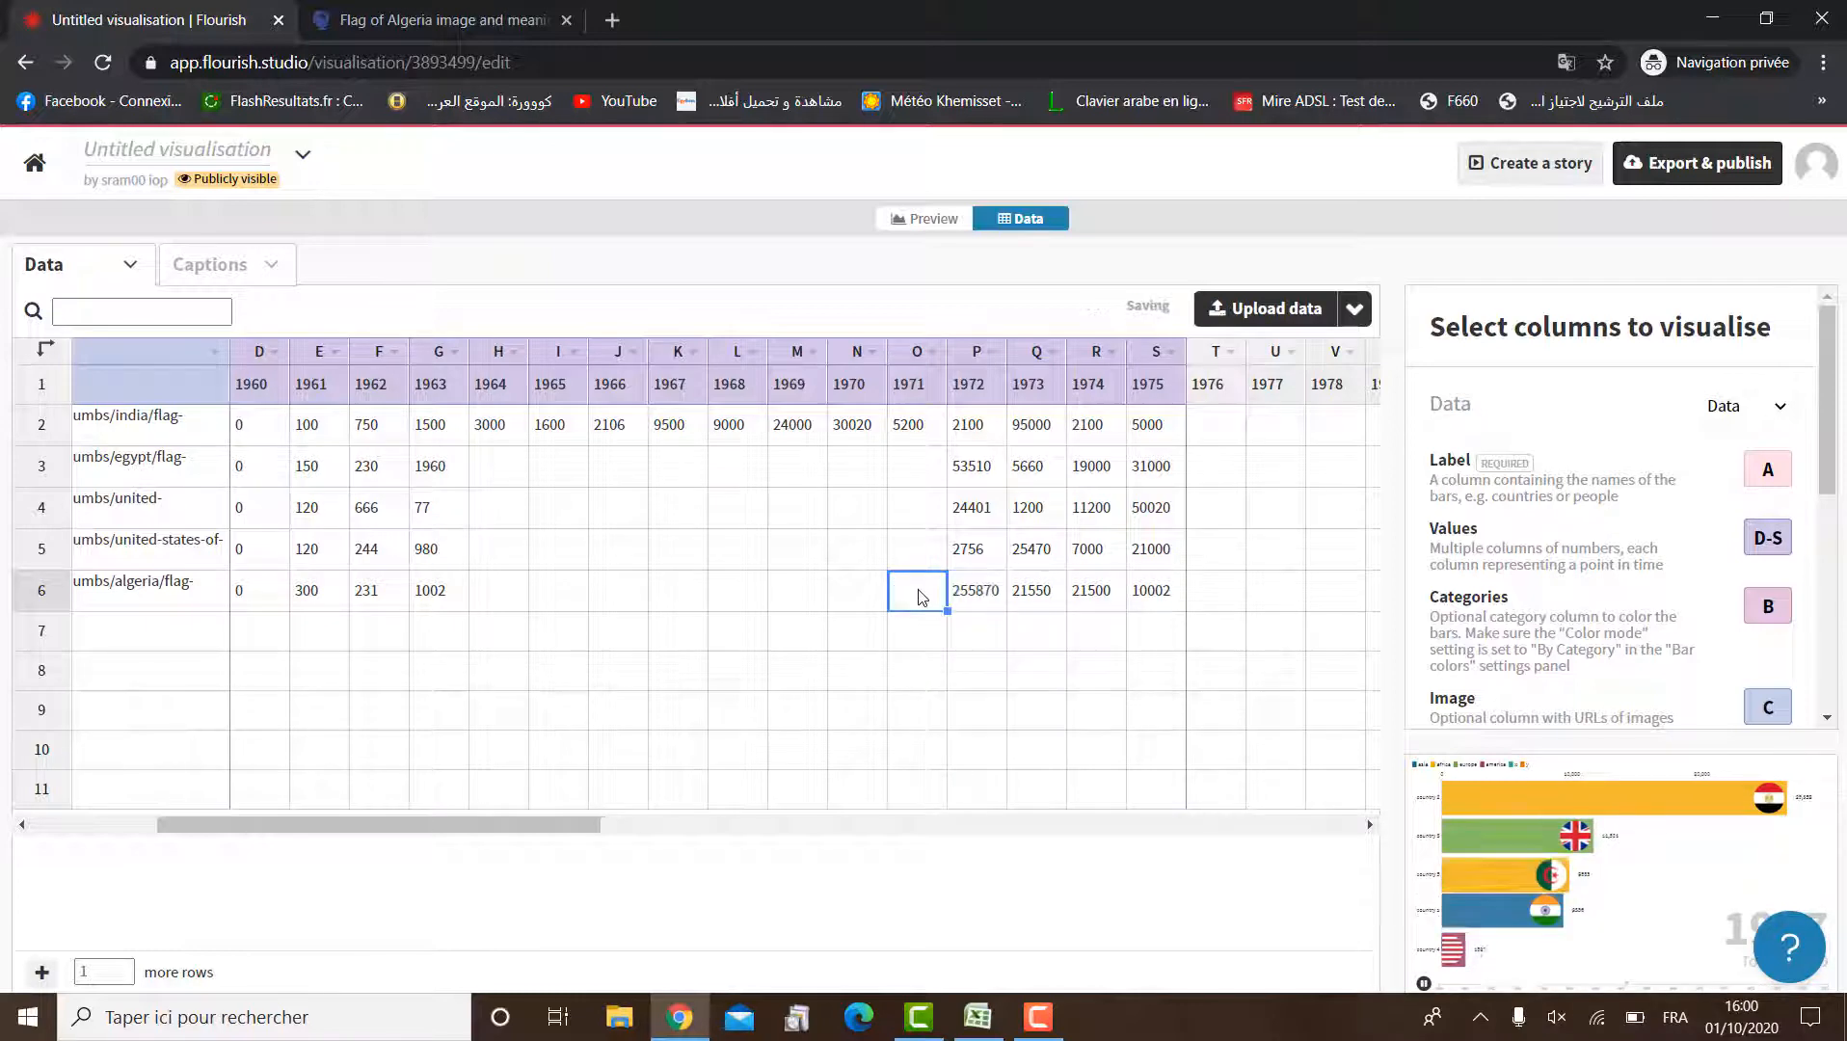
type("21550")
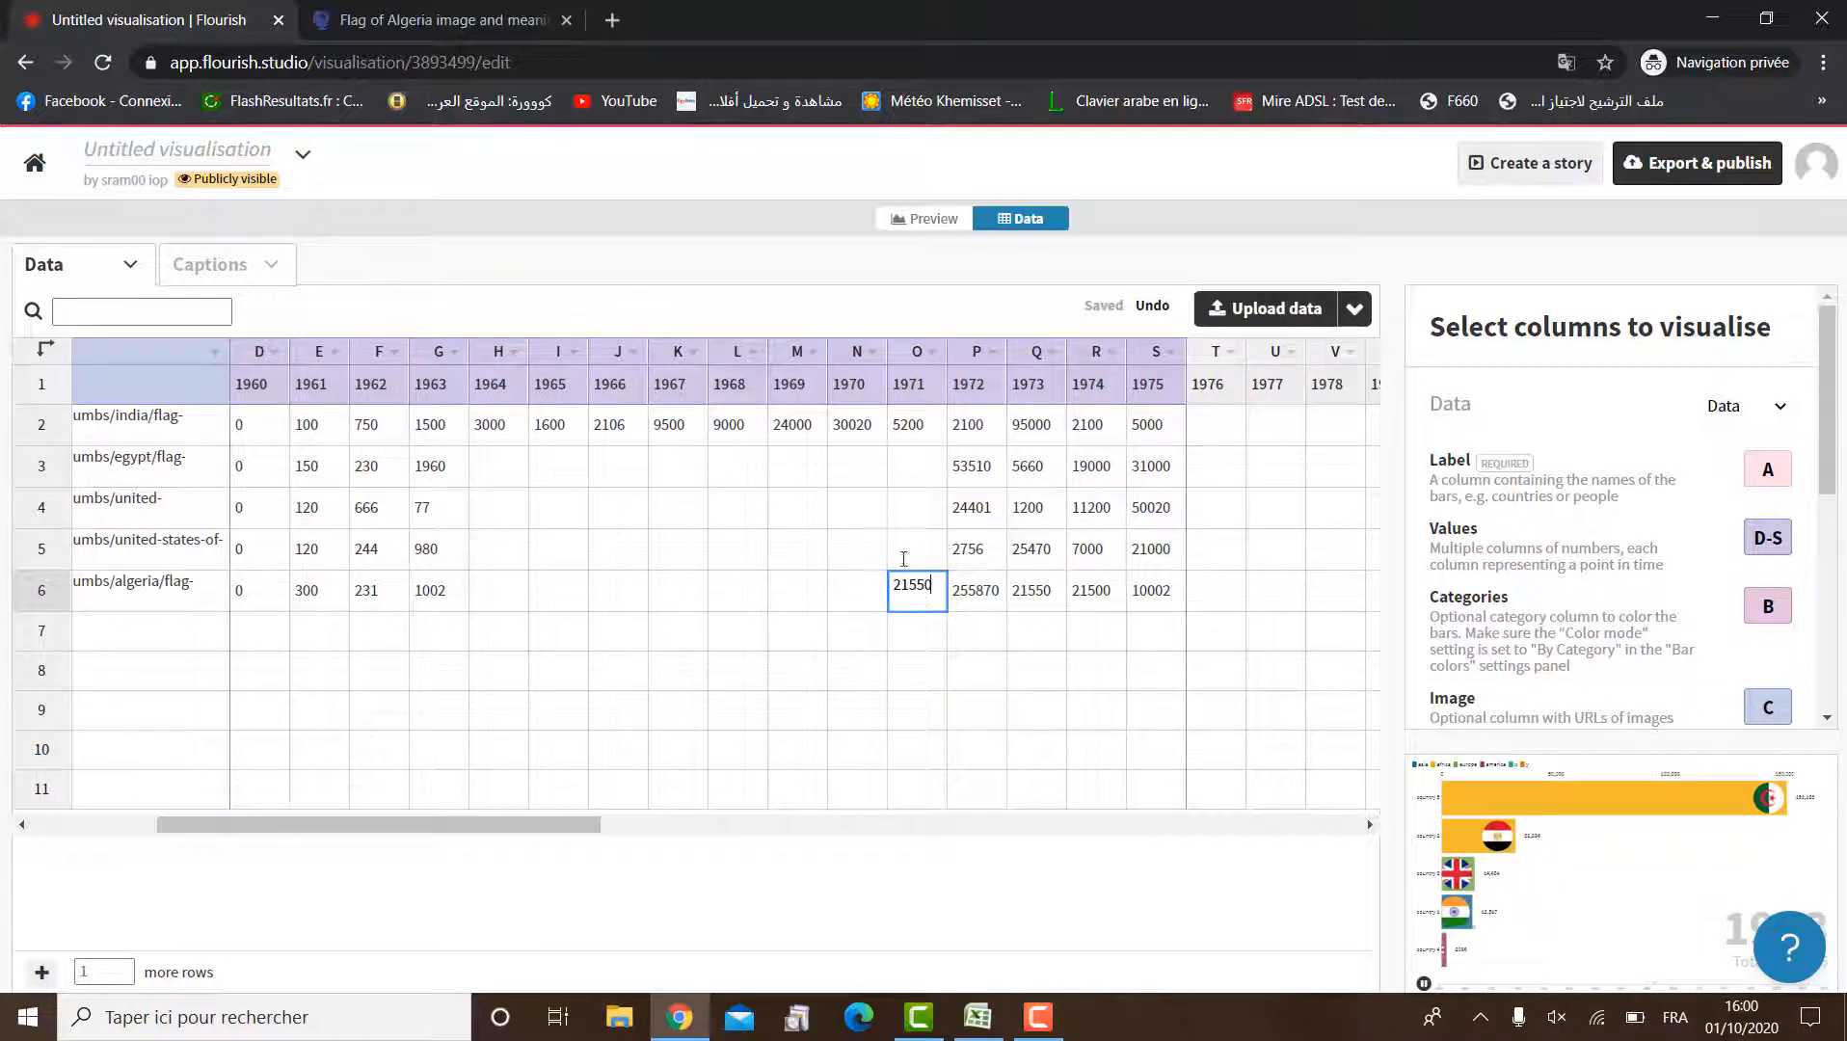
left_click(899, 545)
type("2250")
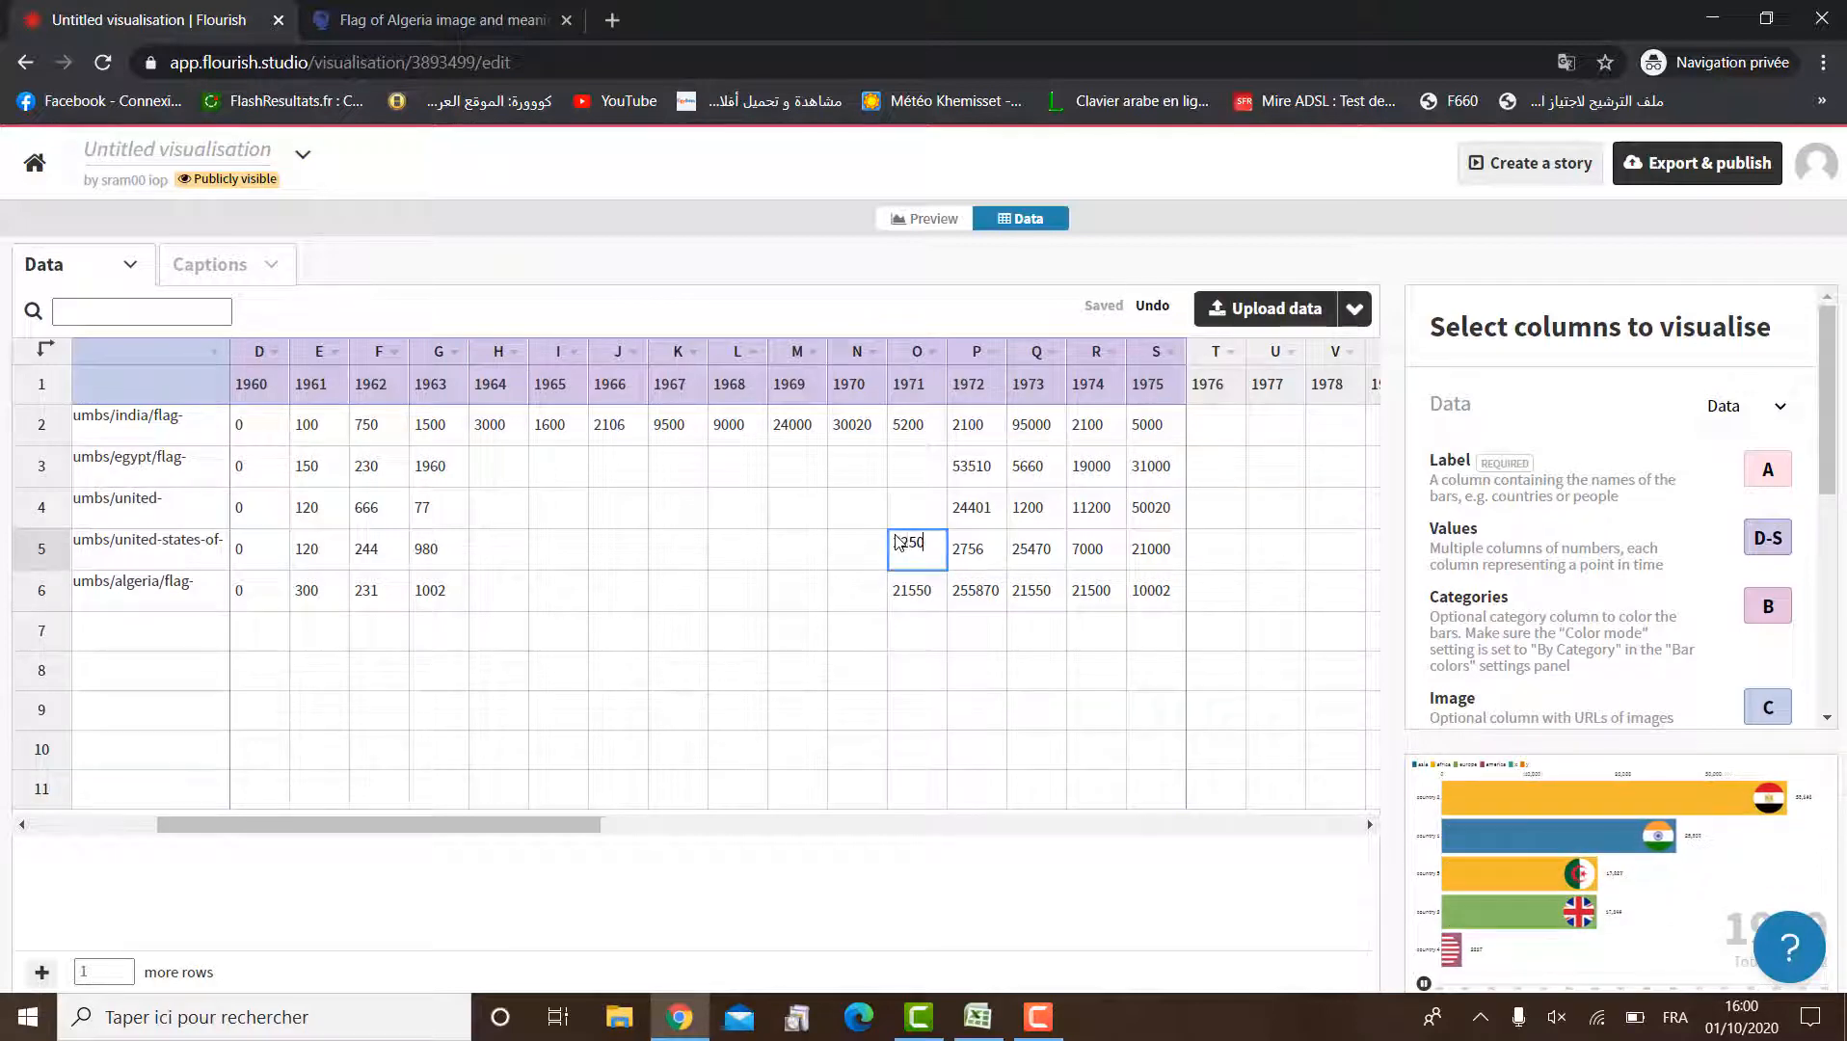
left_click(906, 517)
type("5336")
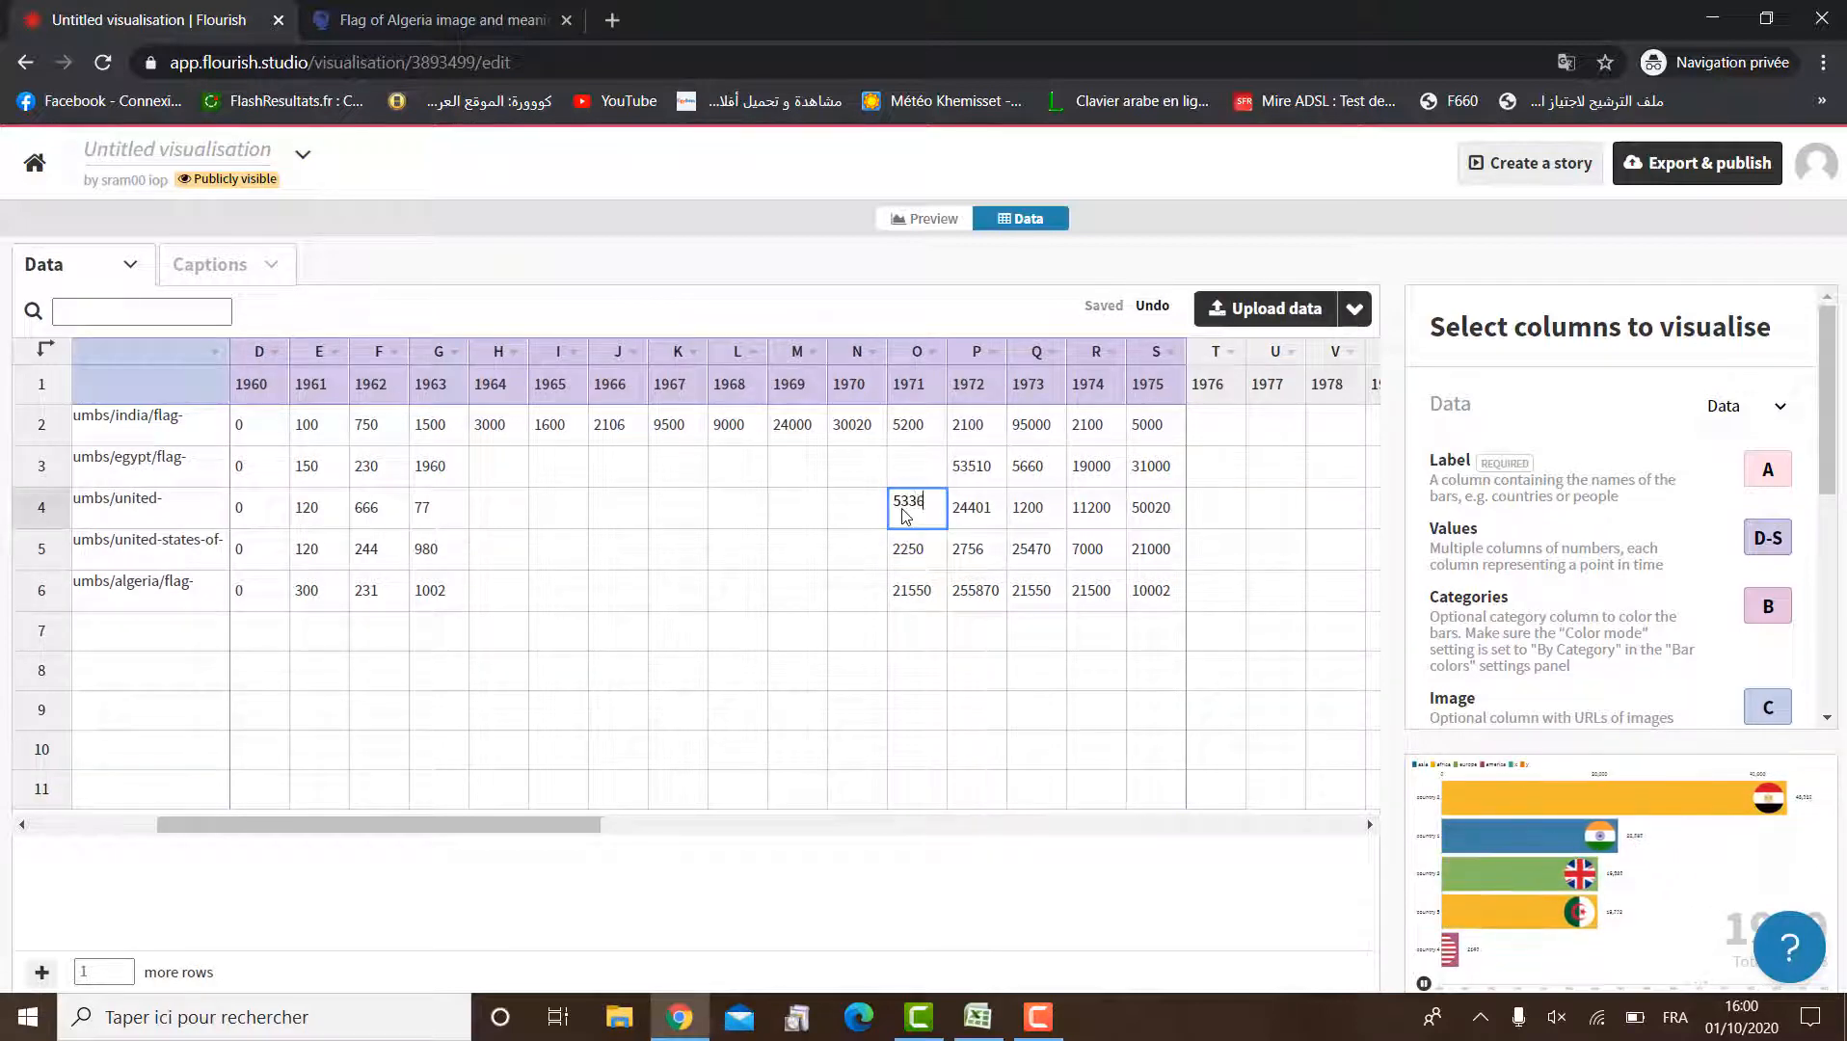
left_click(906, 466)
type("578")
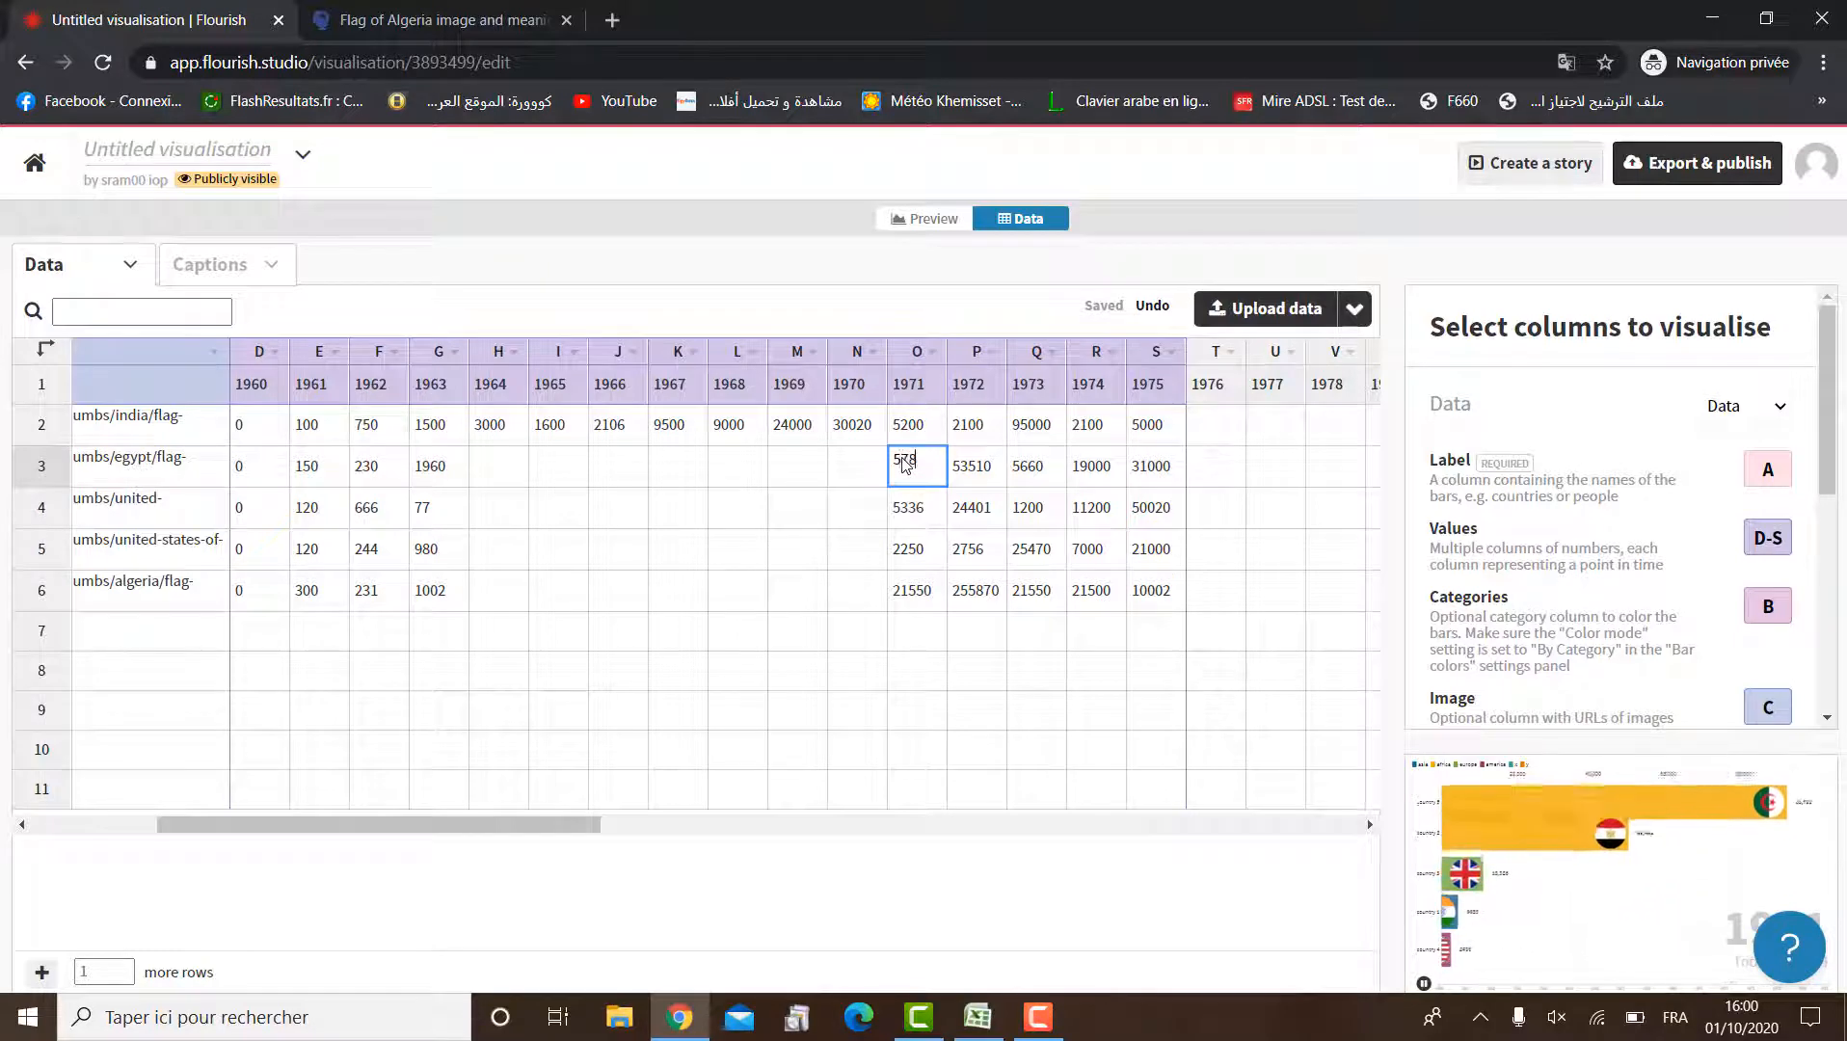
type("96")
left_click(848, 469)
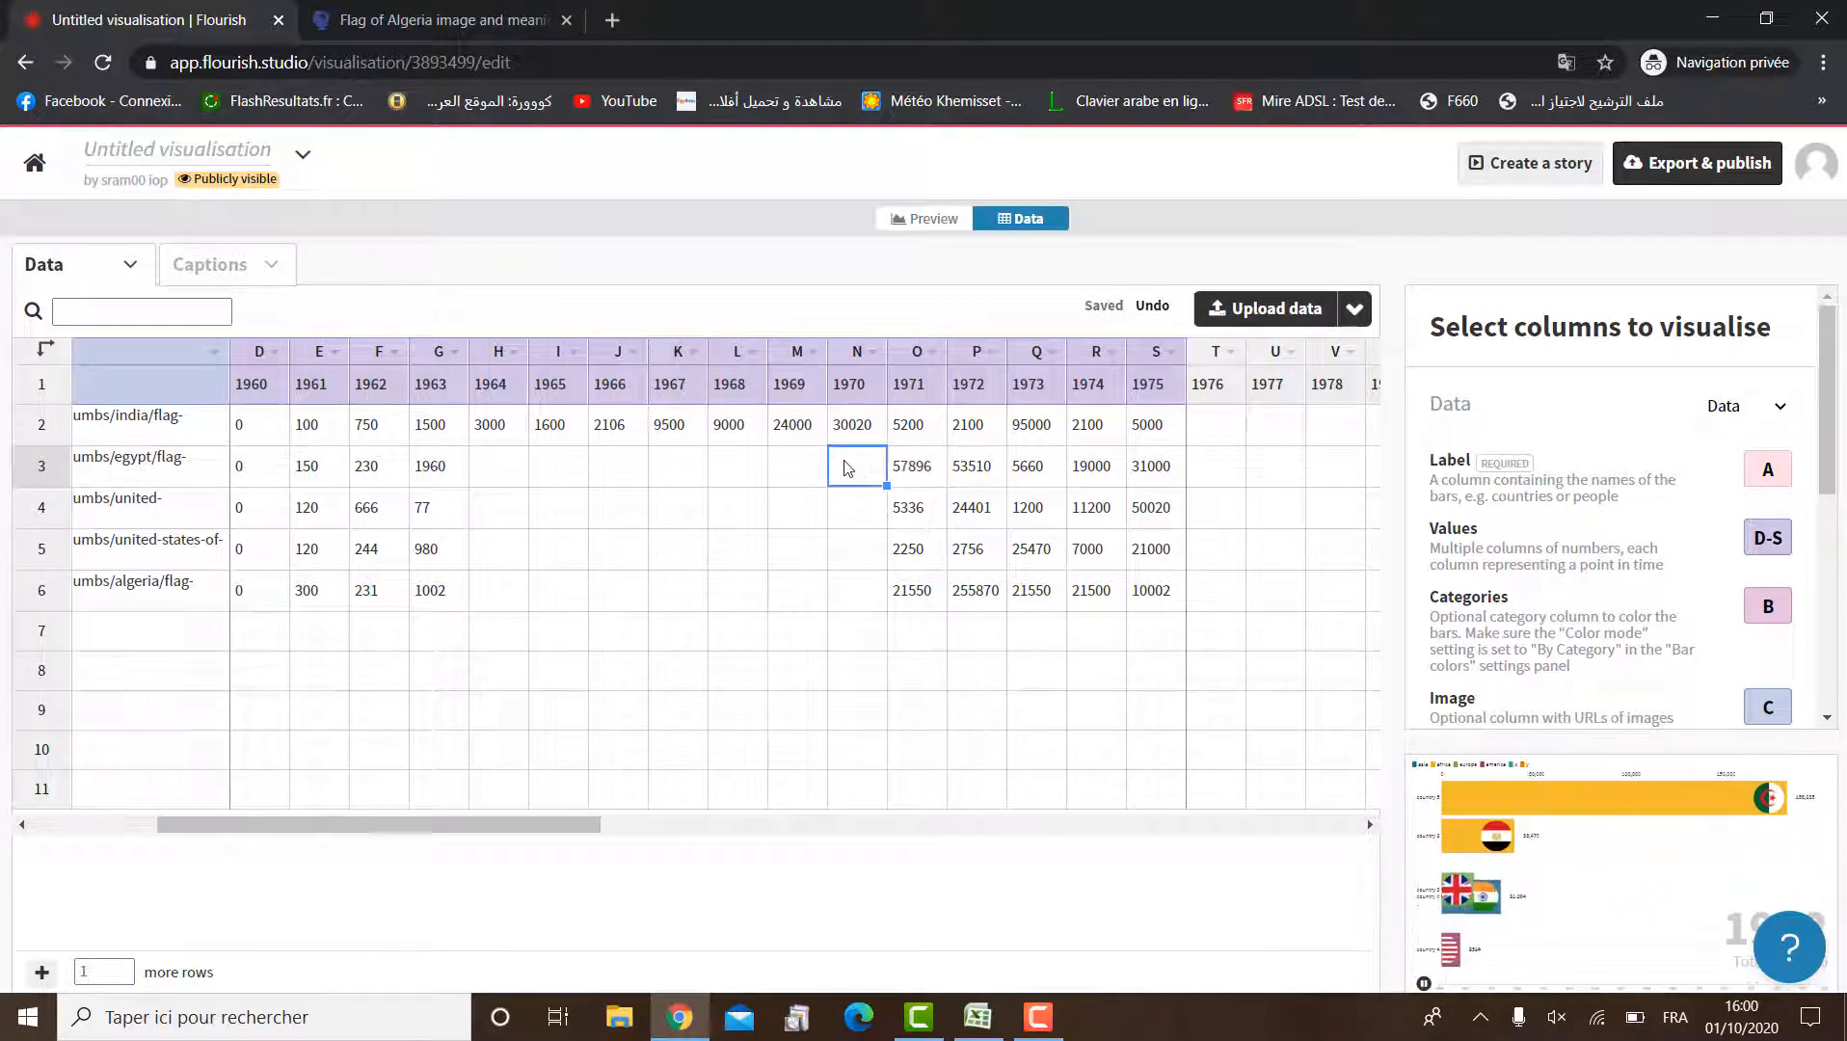
Enter the 1970 values 24410, 2534, 1000 and 21114 for countries 2 to 5, and 214 as country 2's 1969 value
type("24410")
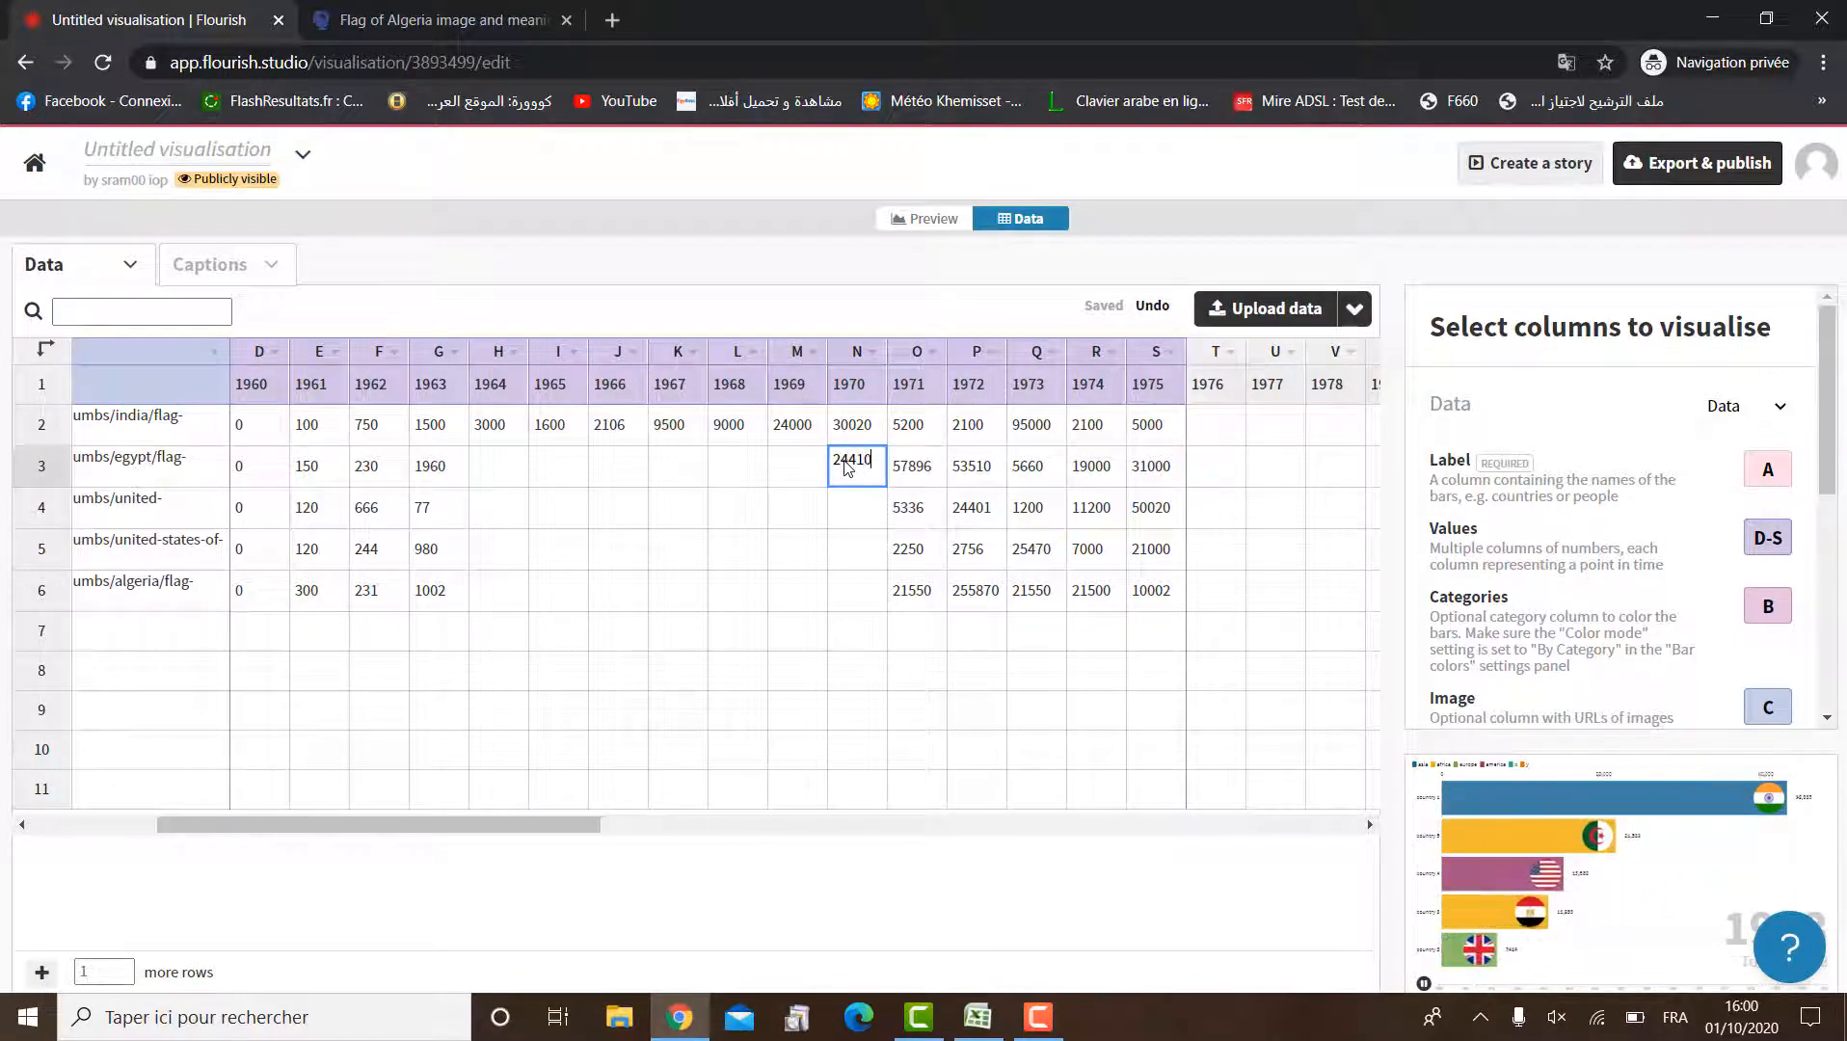
left_click(784, 462)
type("214")
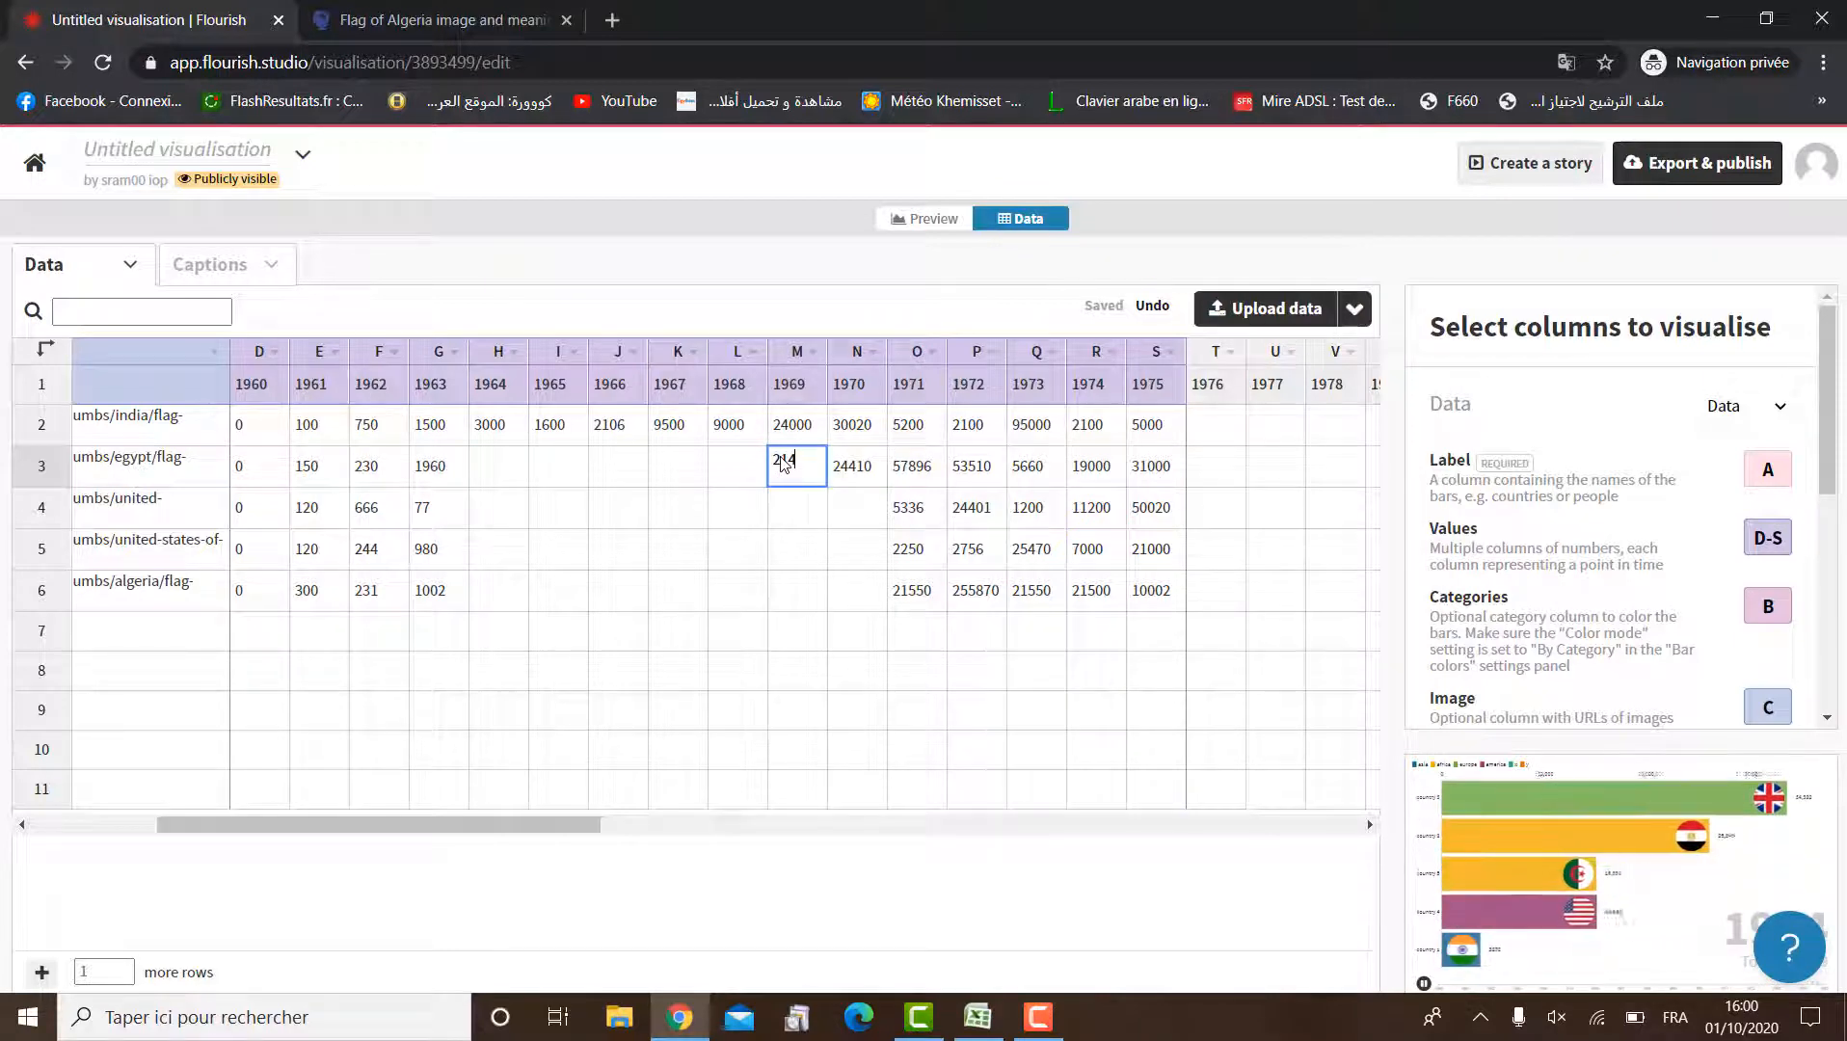
left_click(851, 513)
type("25")
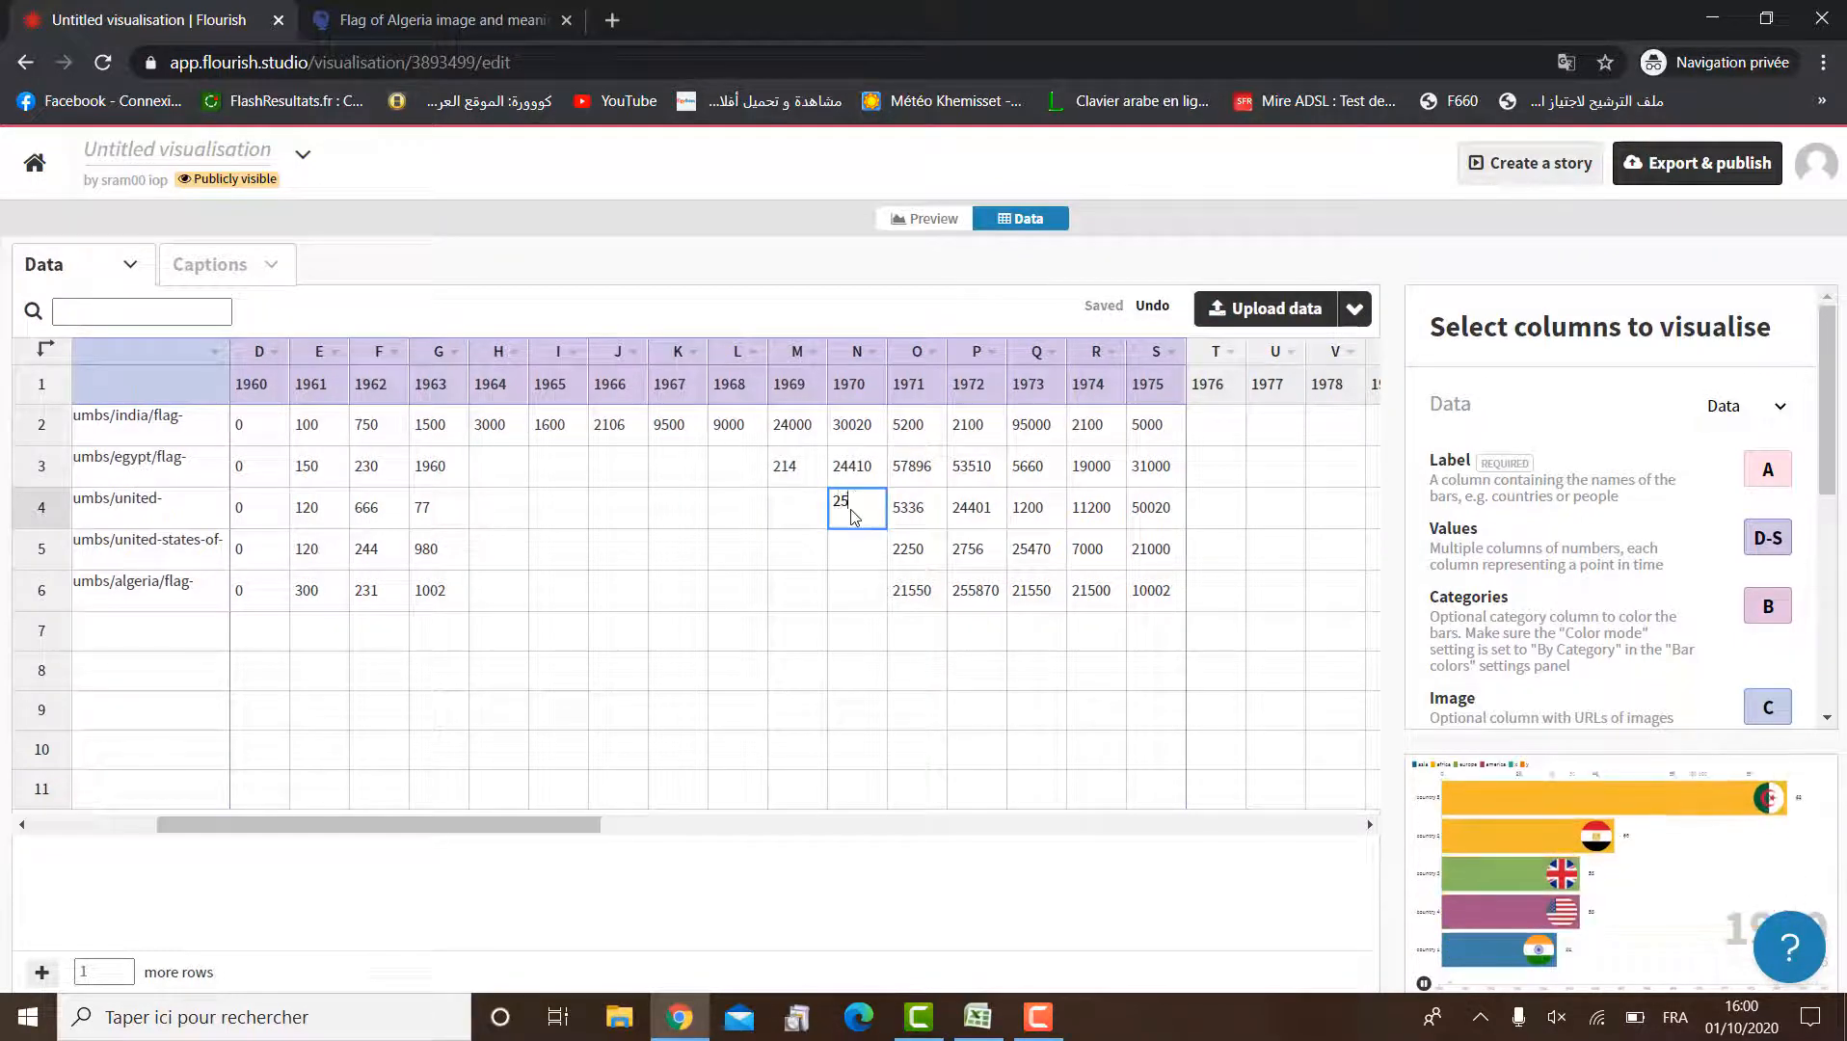
type("34")
left_click(851, 559)
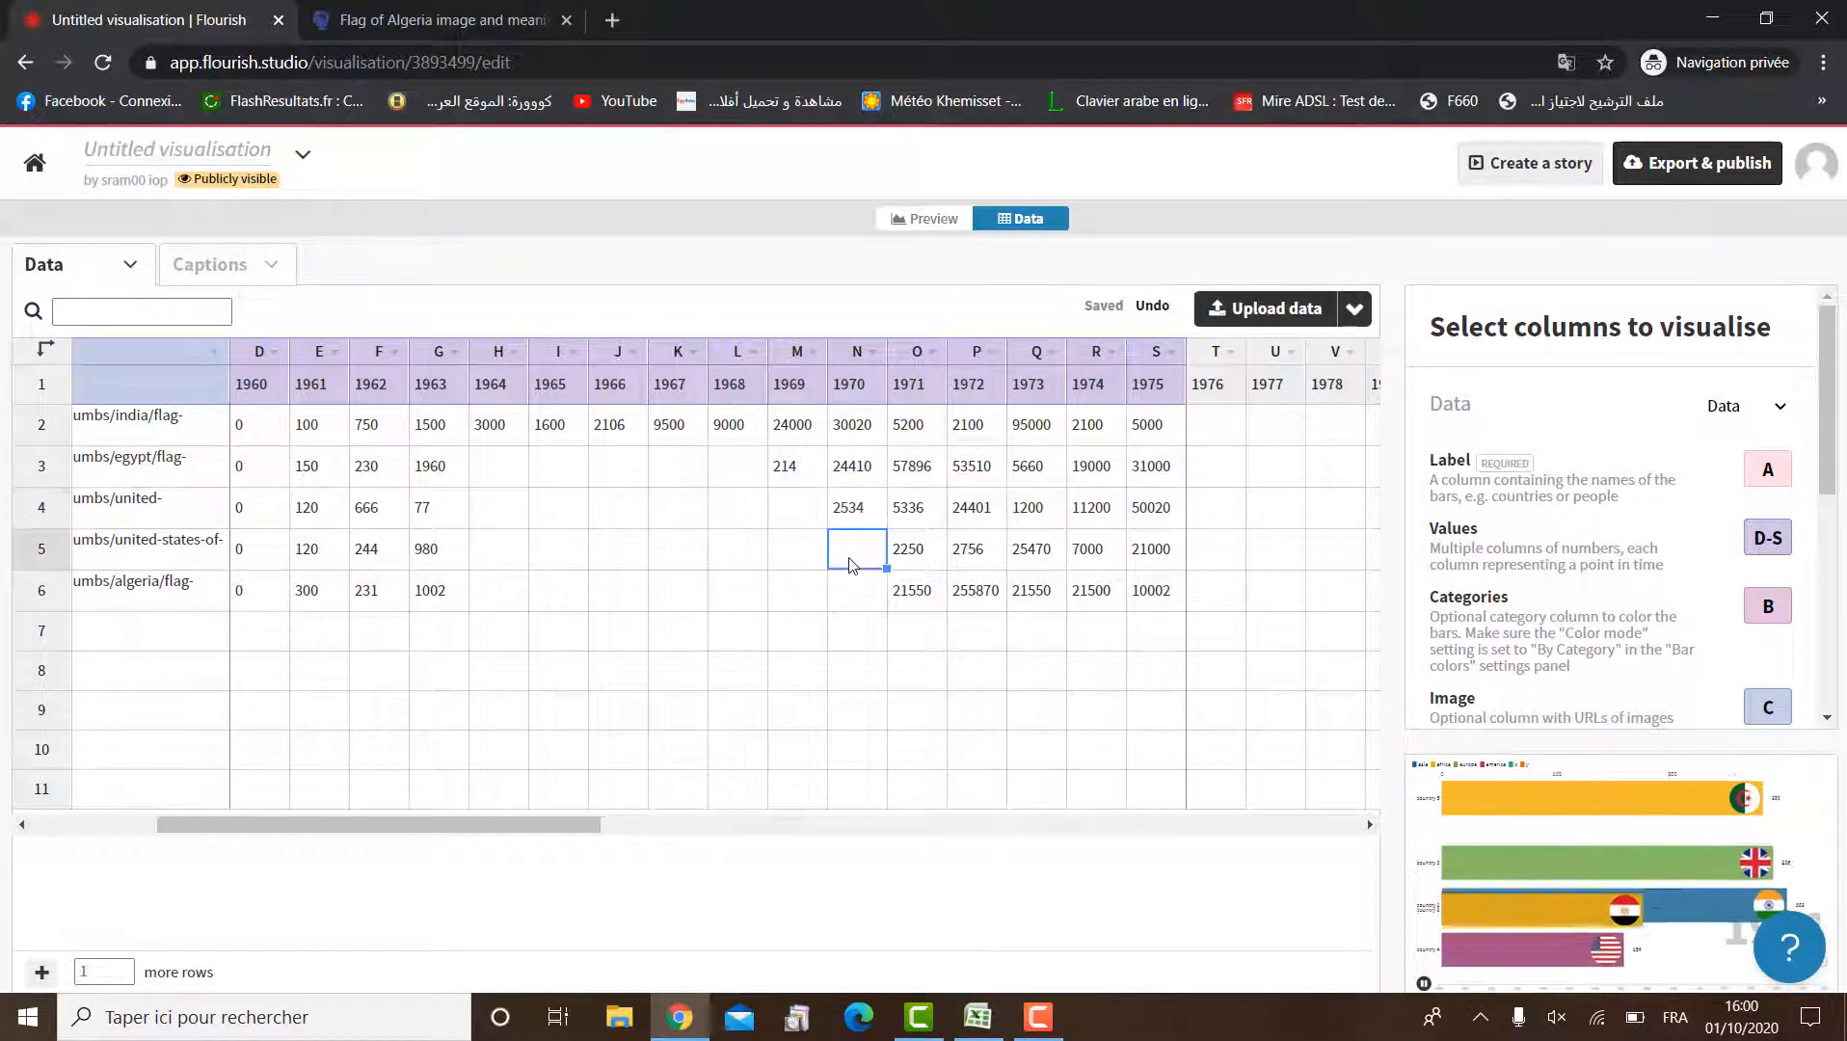
type("1000")
left_click(852, 600)
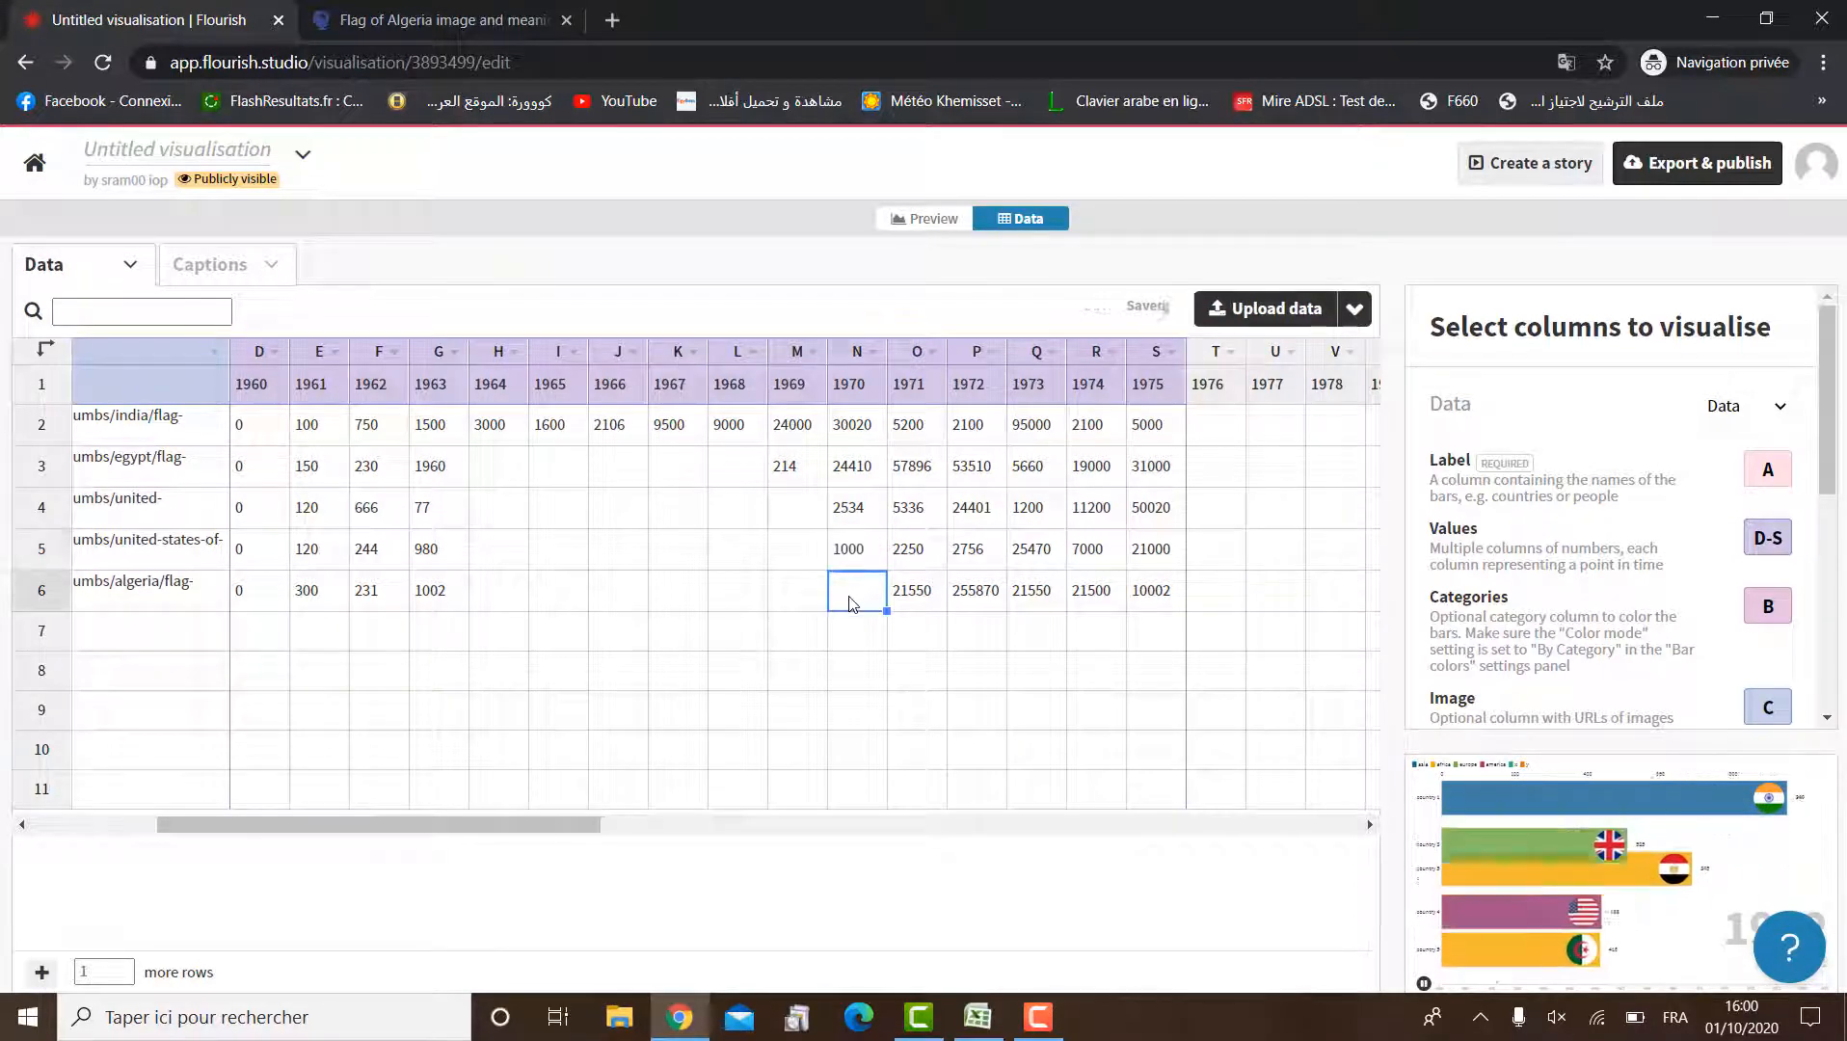
type("21114")
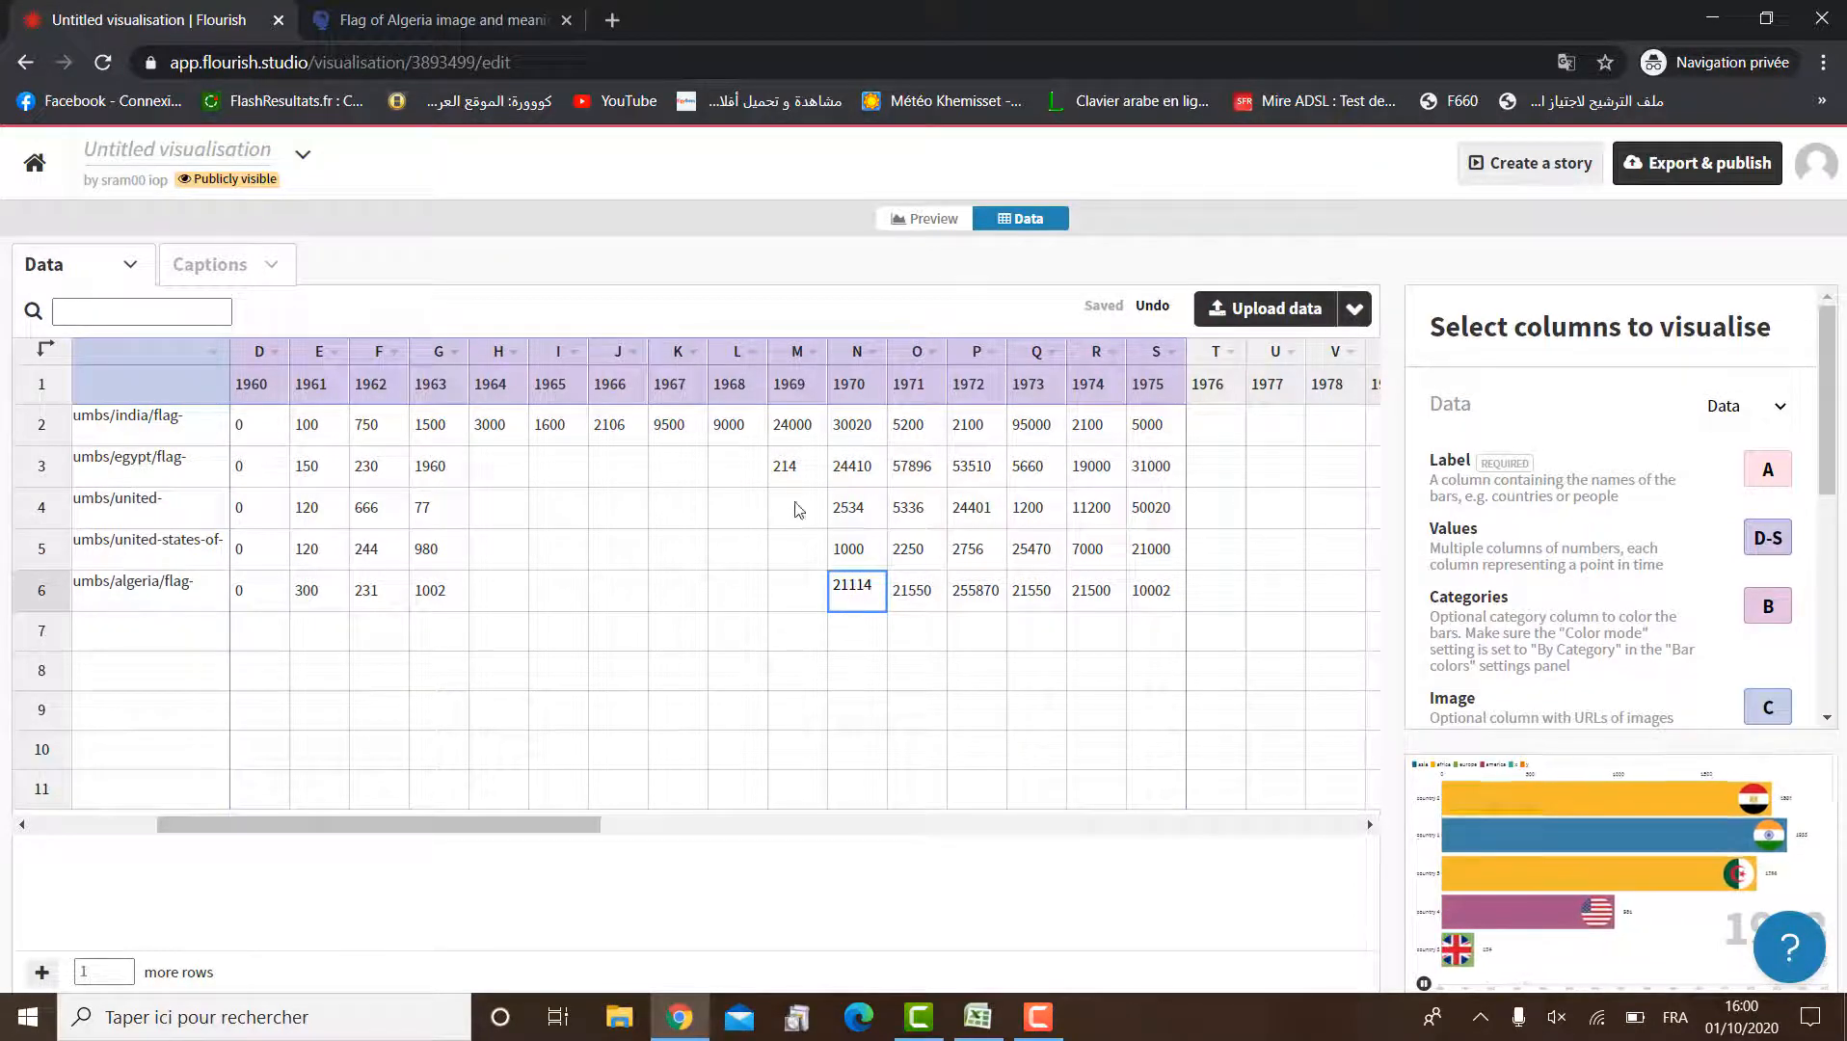
Enter the 1969 values 25340, 24513 and 2001 for countries 3 to 5
left_click(797, 508)
type("25340")
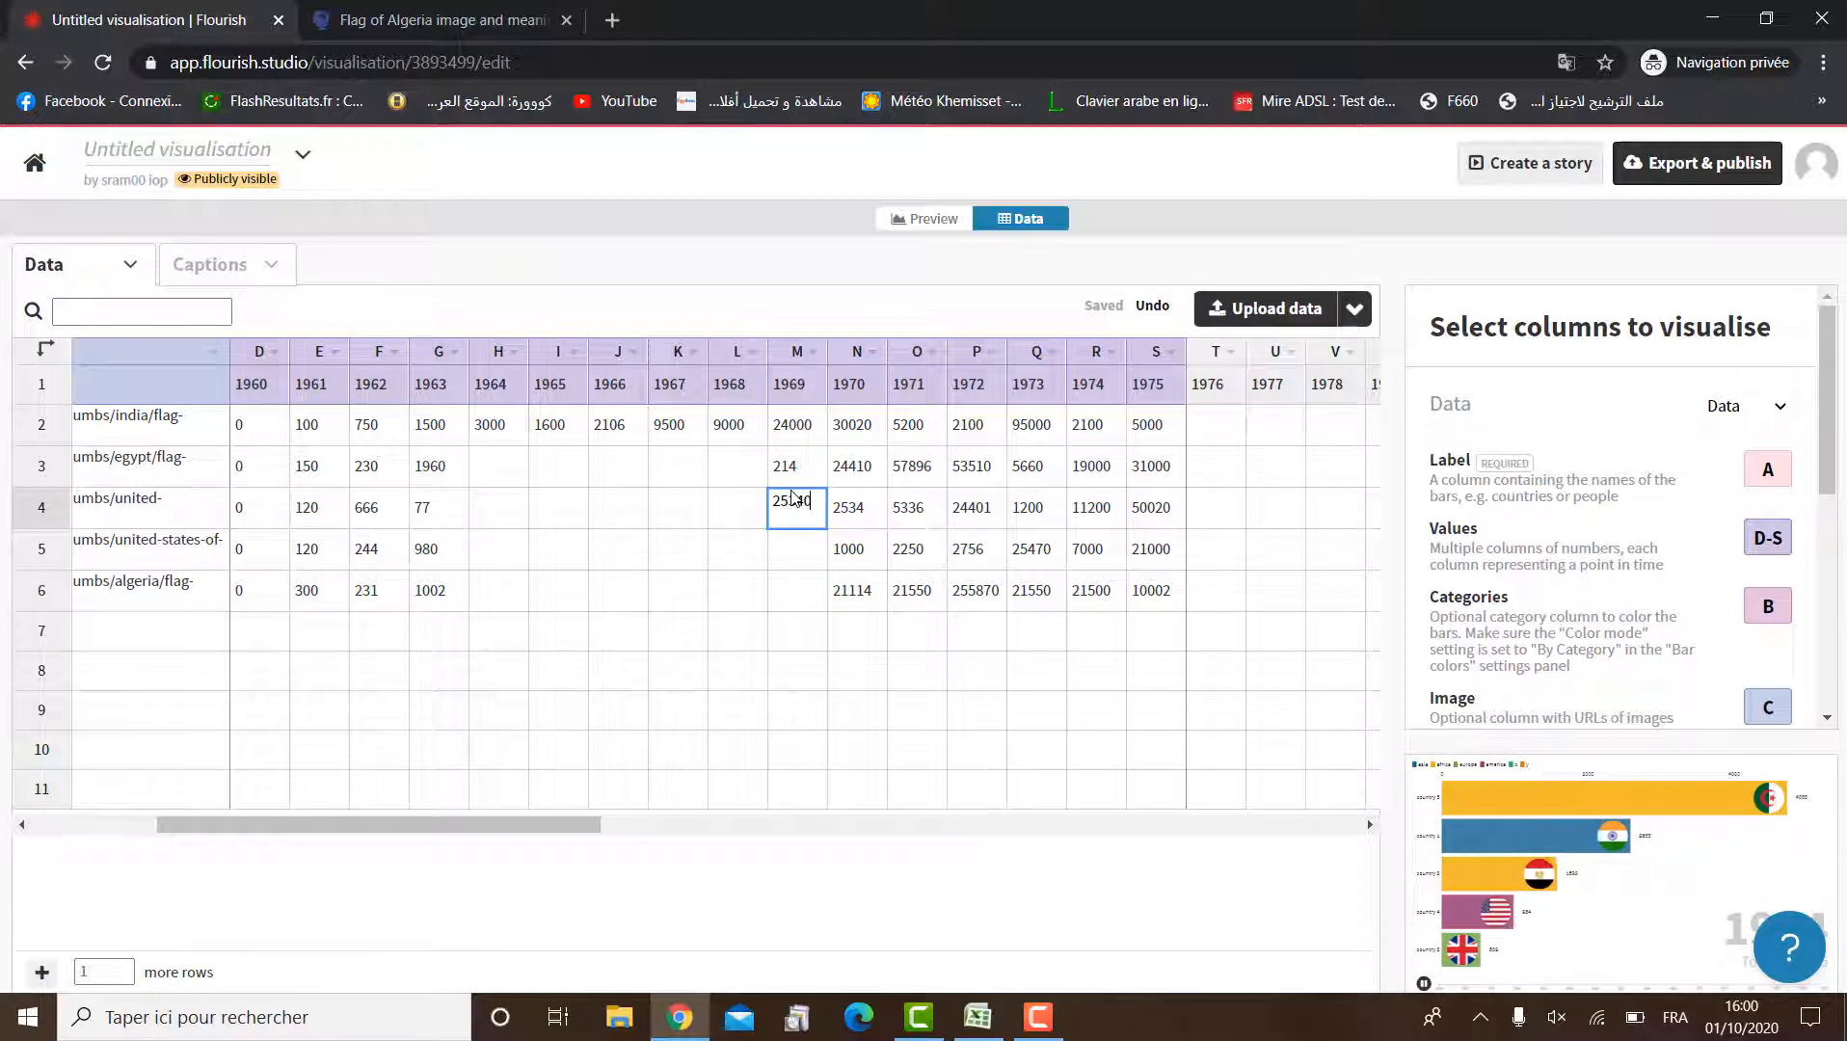
left_click(796, 558)
type("245")
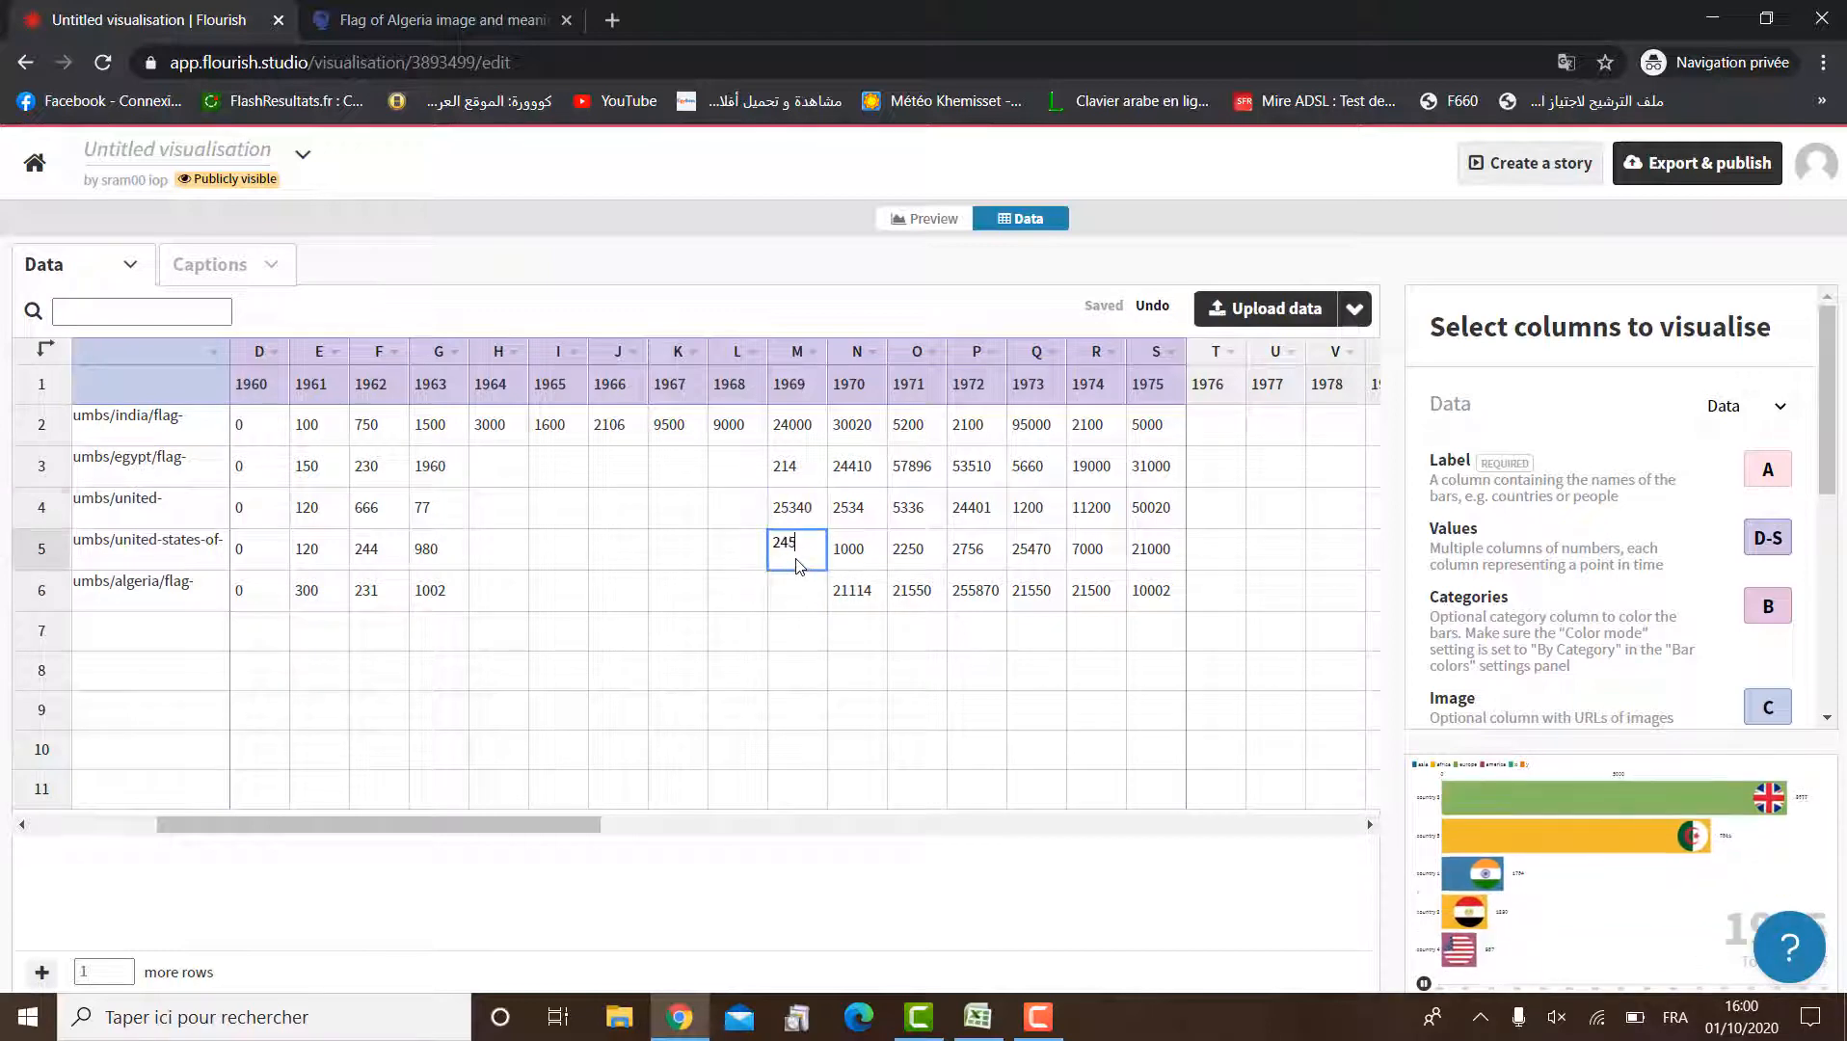
type("13")
left_click(783, 602)
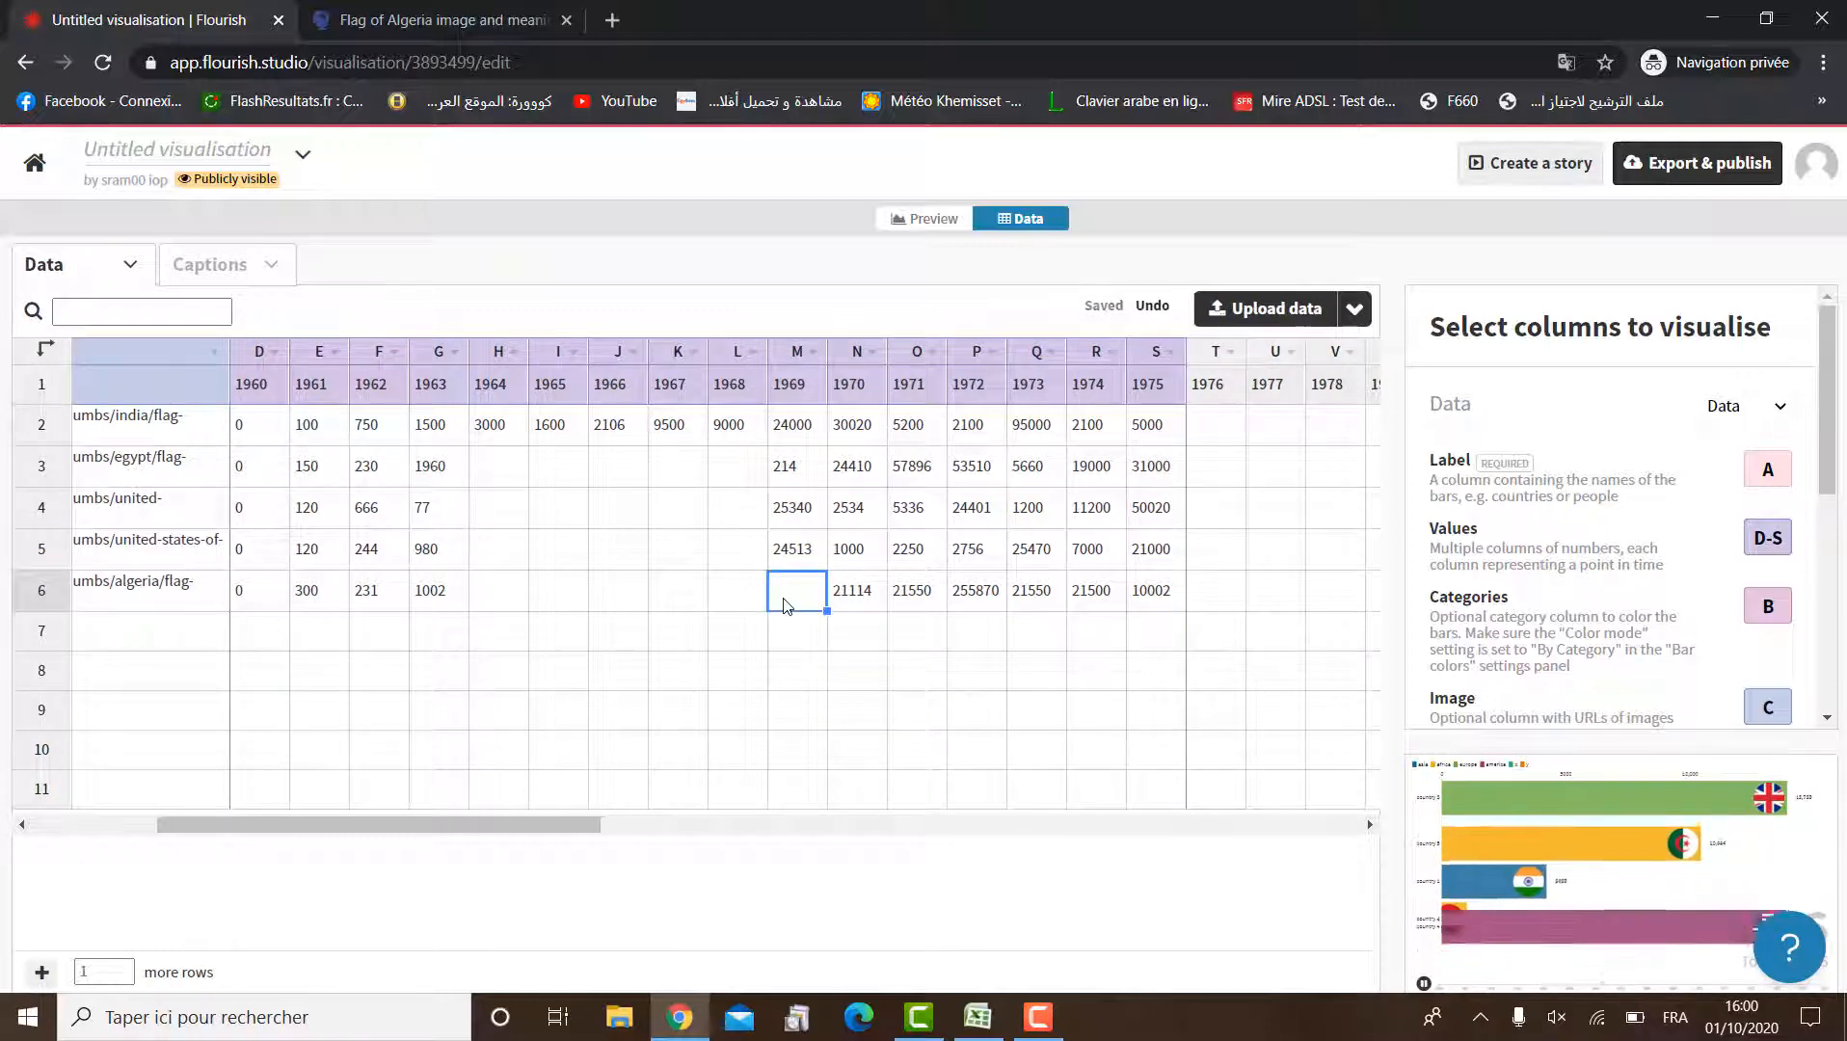
type("002")
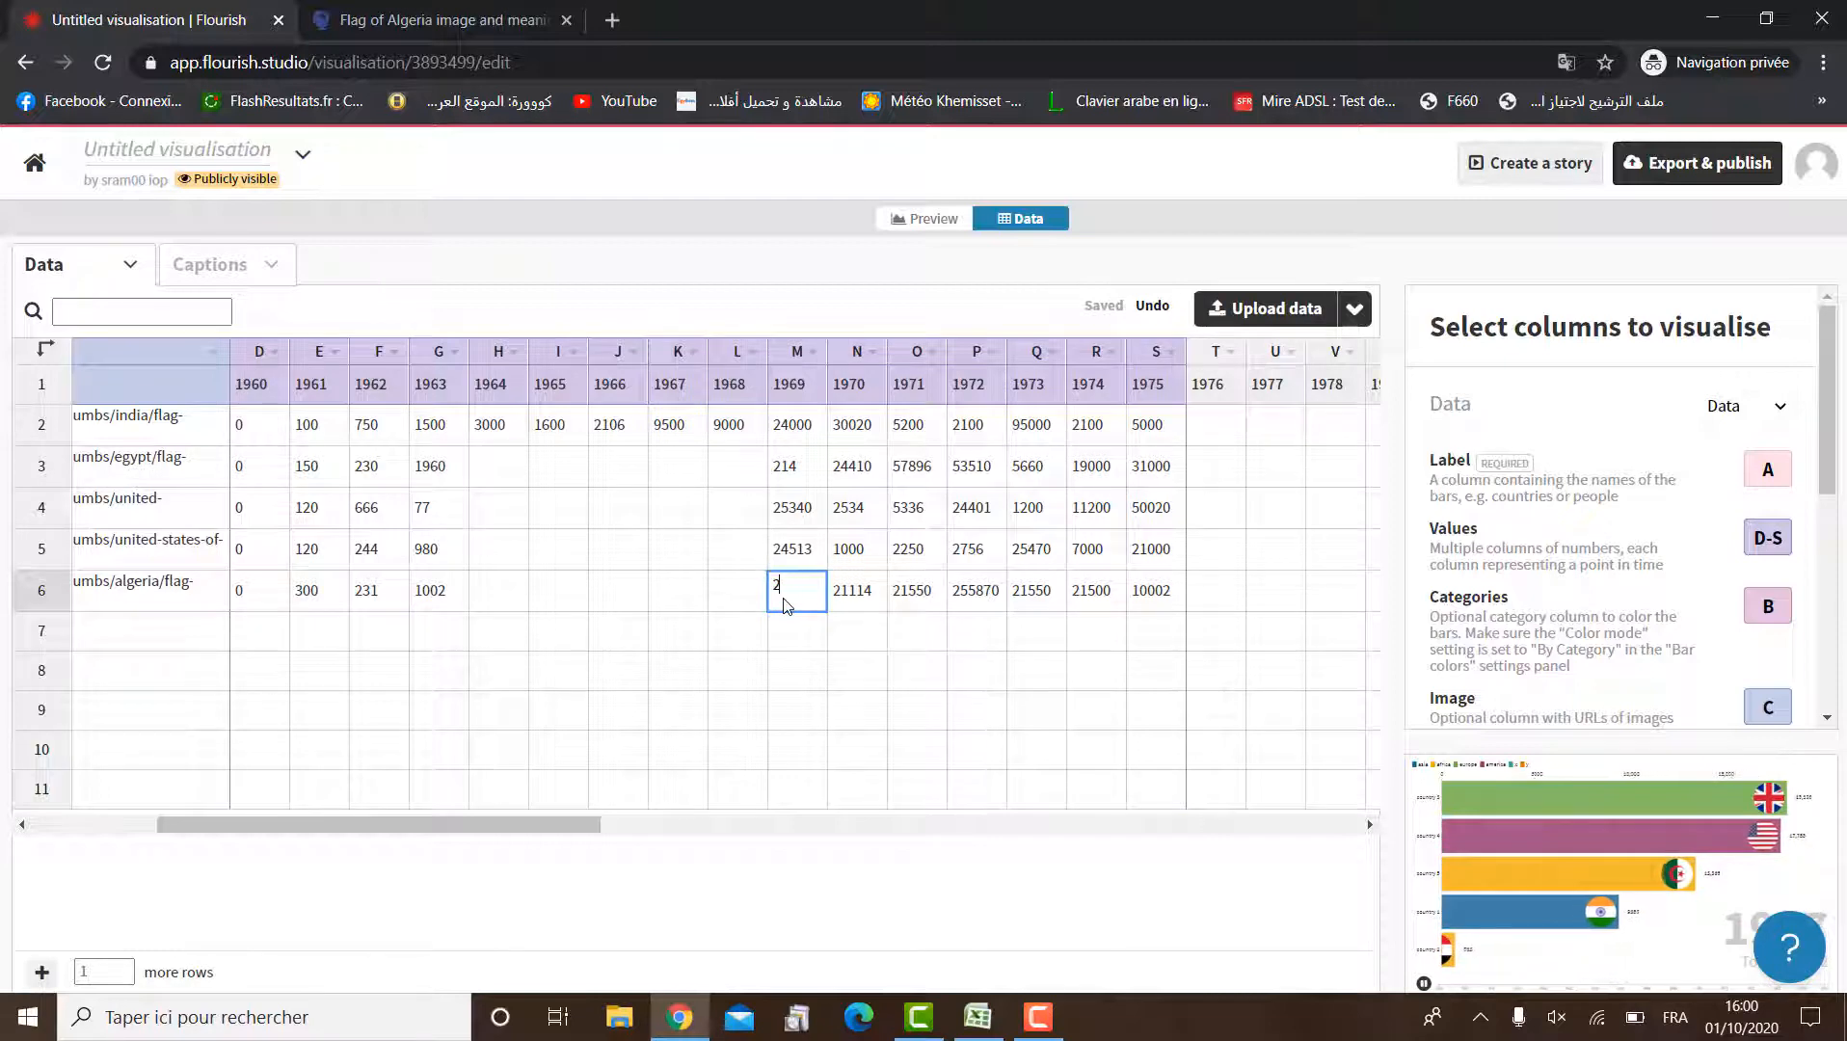
type("1")
Enter the 1968 values 25586, 1524, 2547 and 20154 for countries 2 to 5
left_click(757, 599)
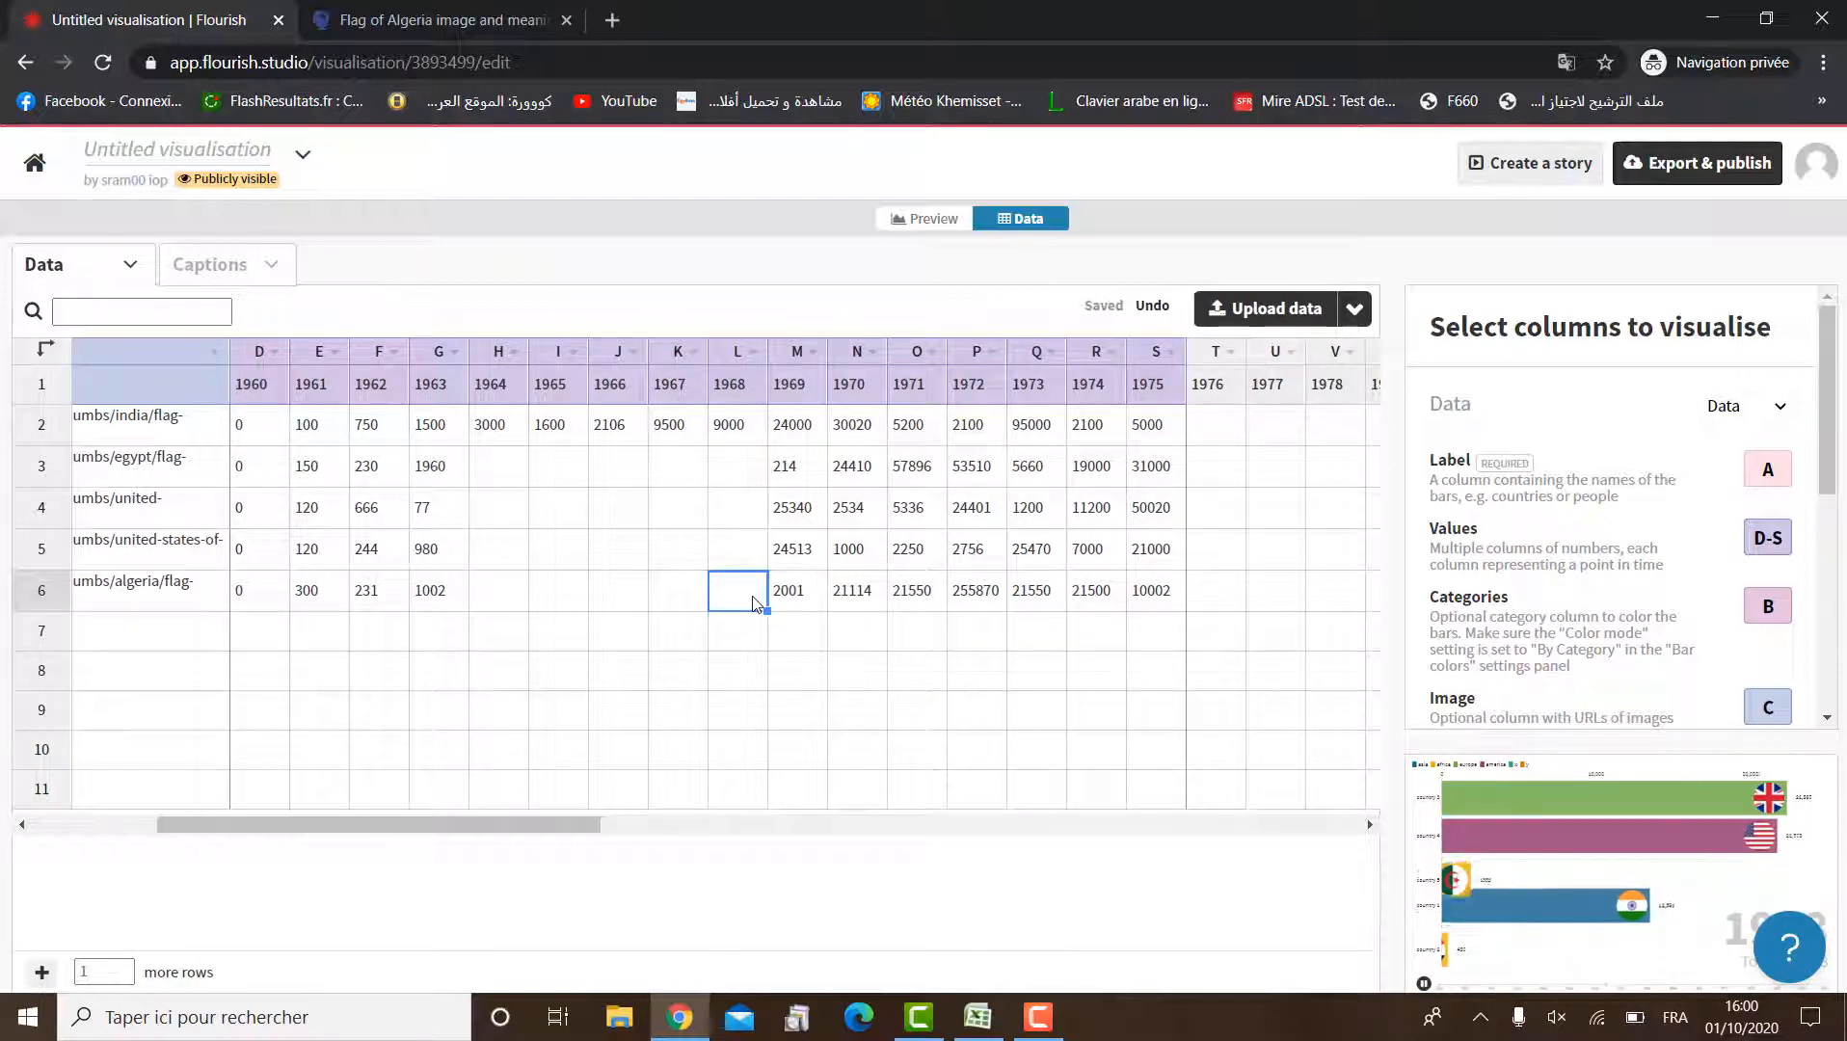
type("20154")
left_click(741, 555)
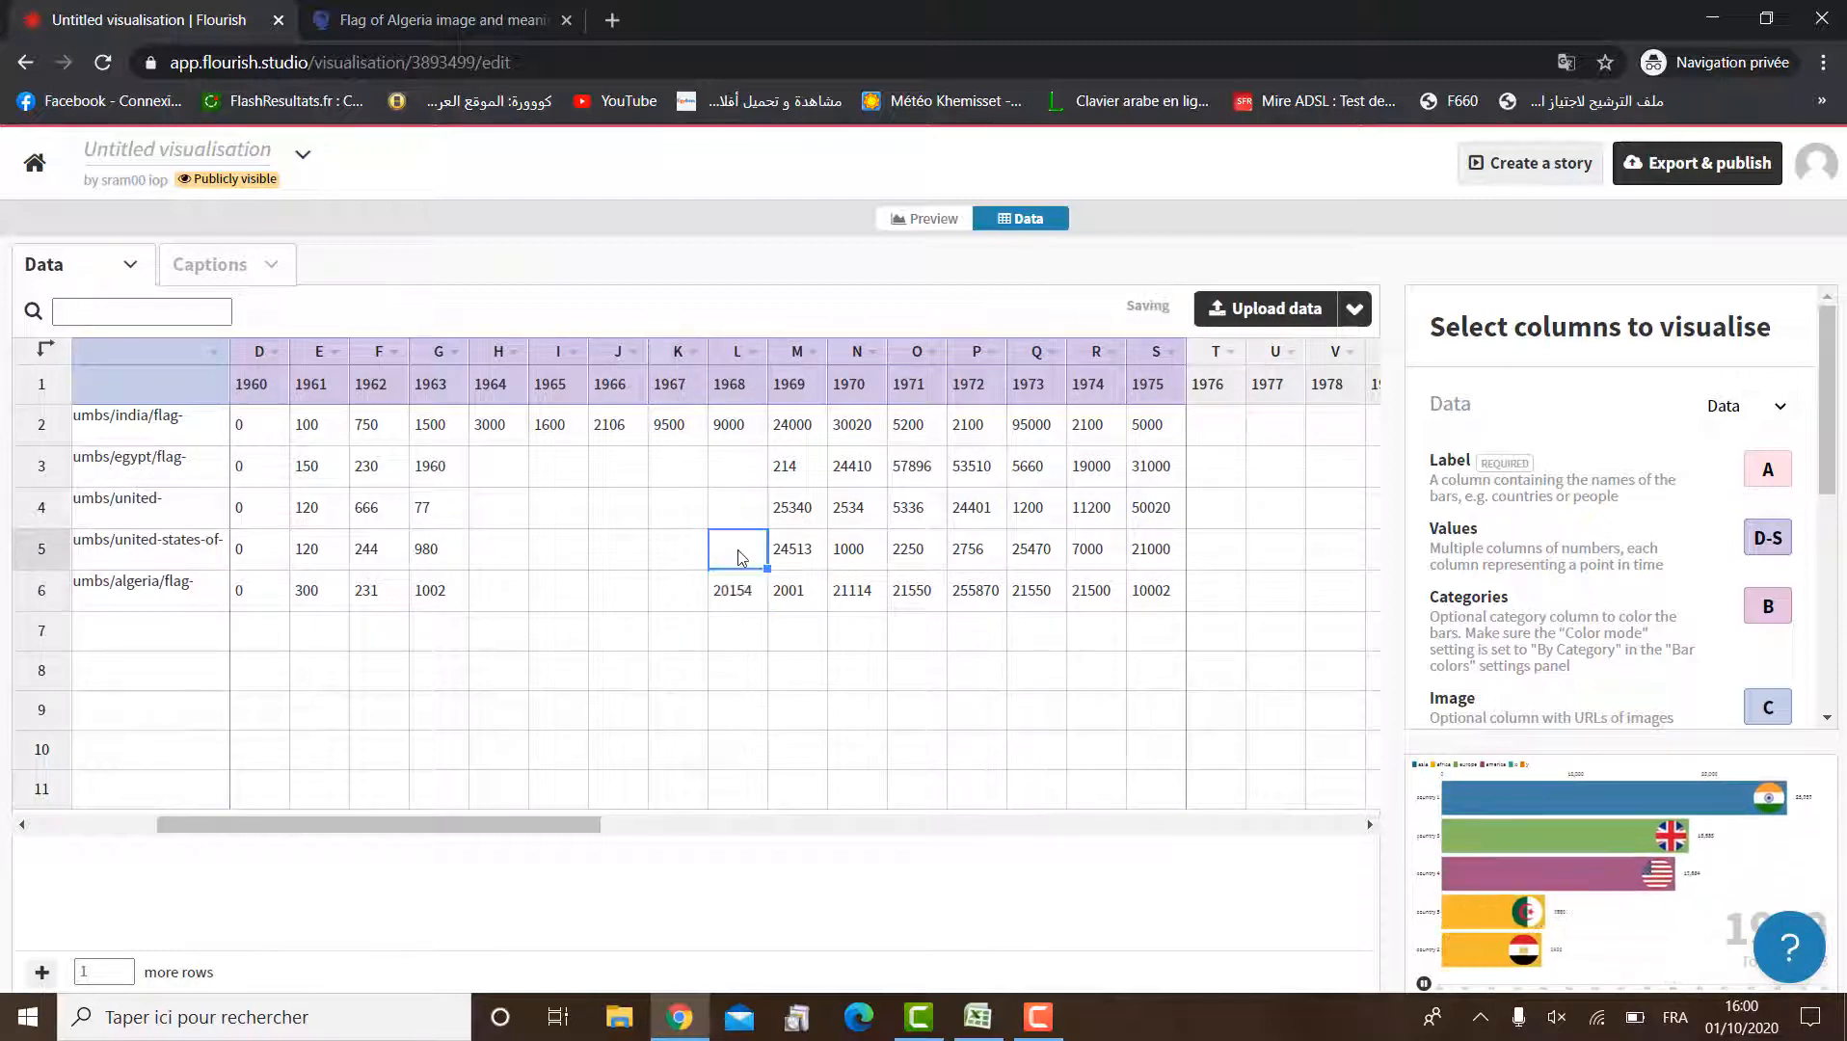
type("2547")
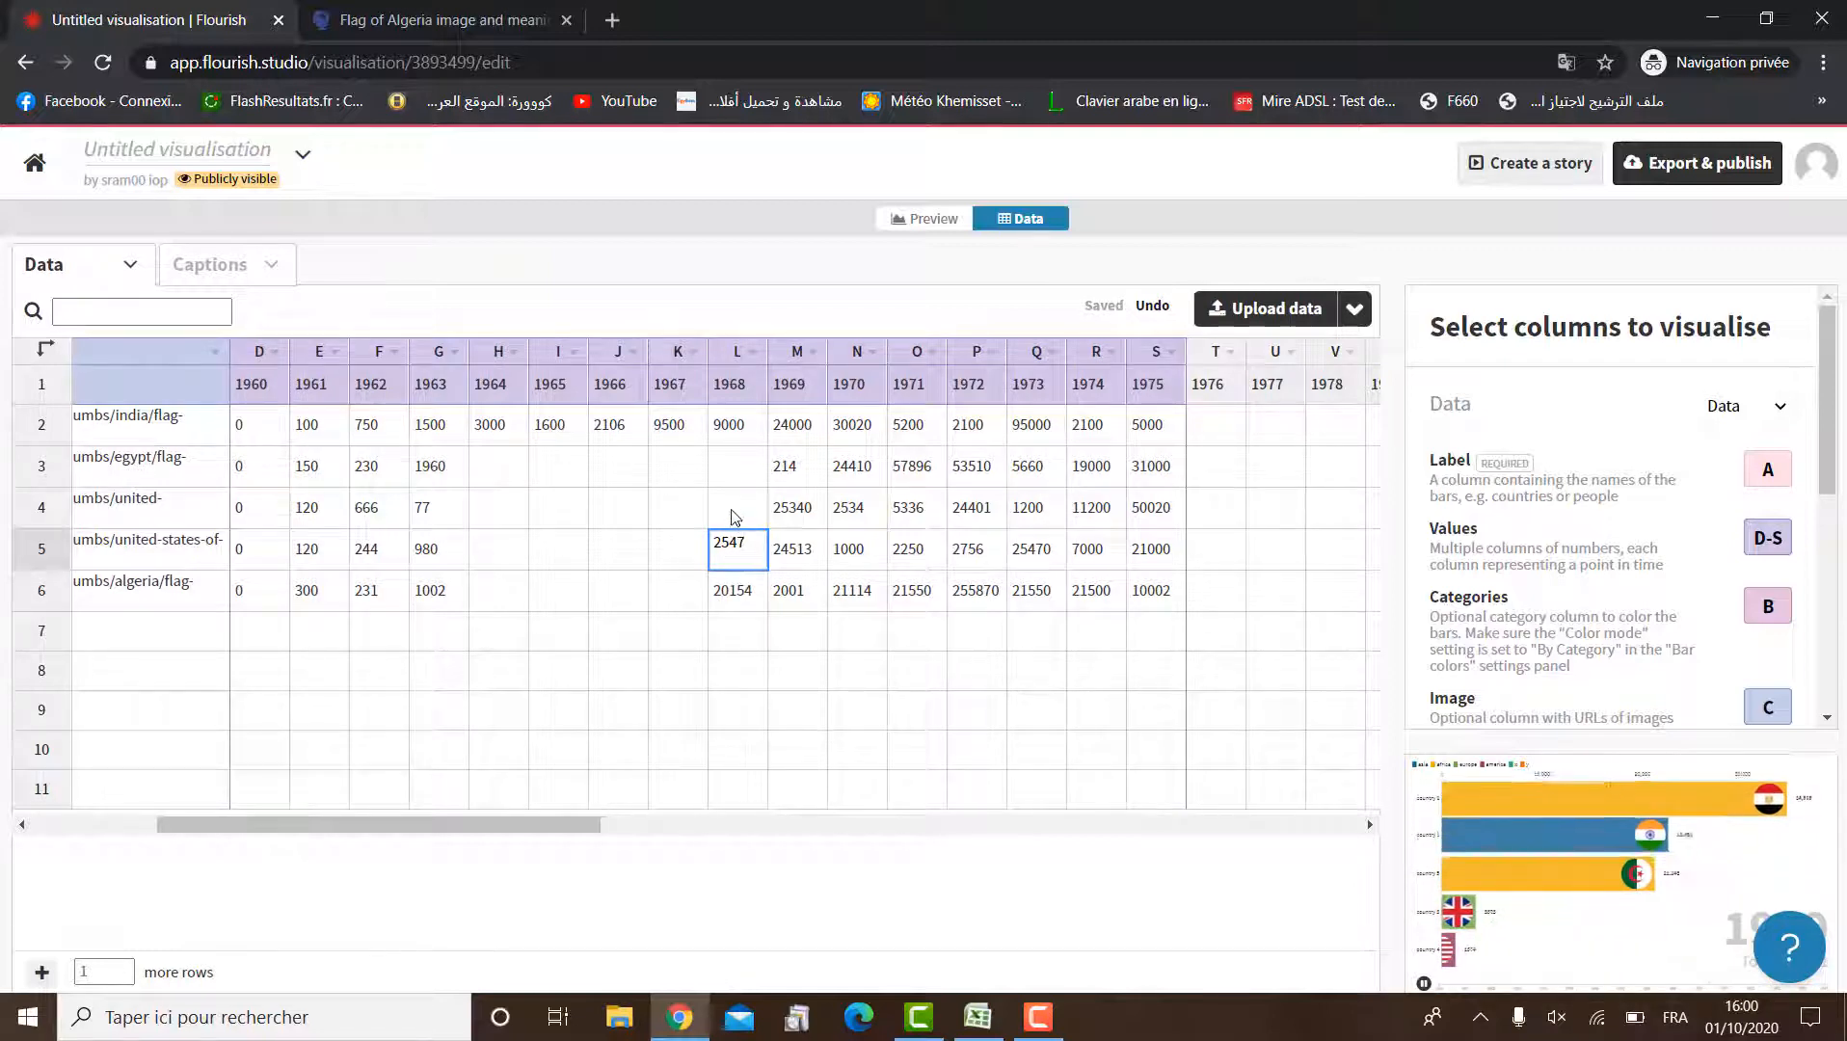
left_click(734, 512)
type("1524")
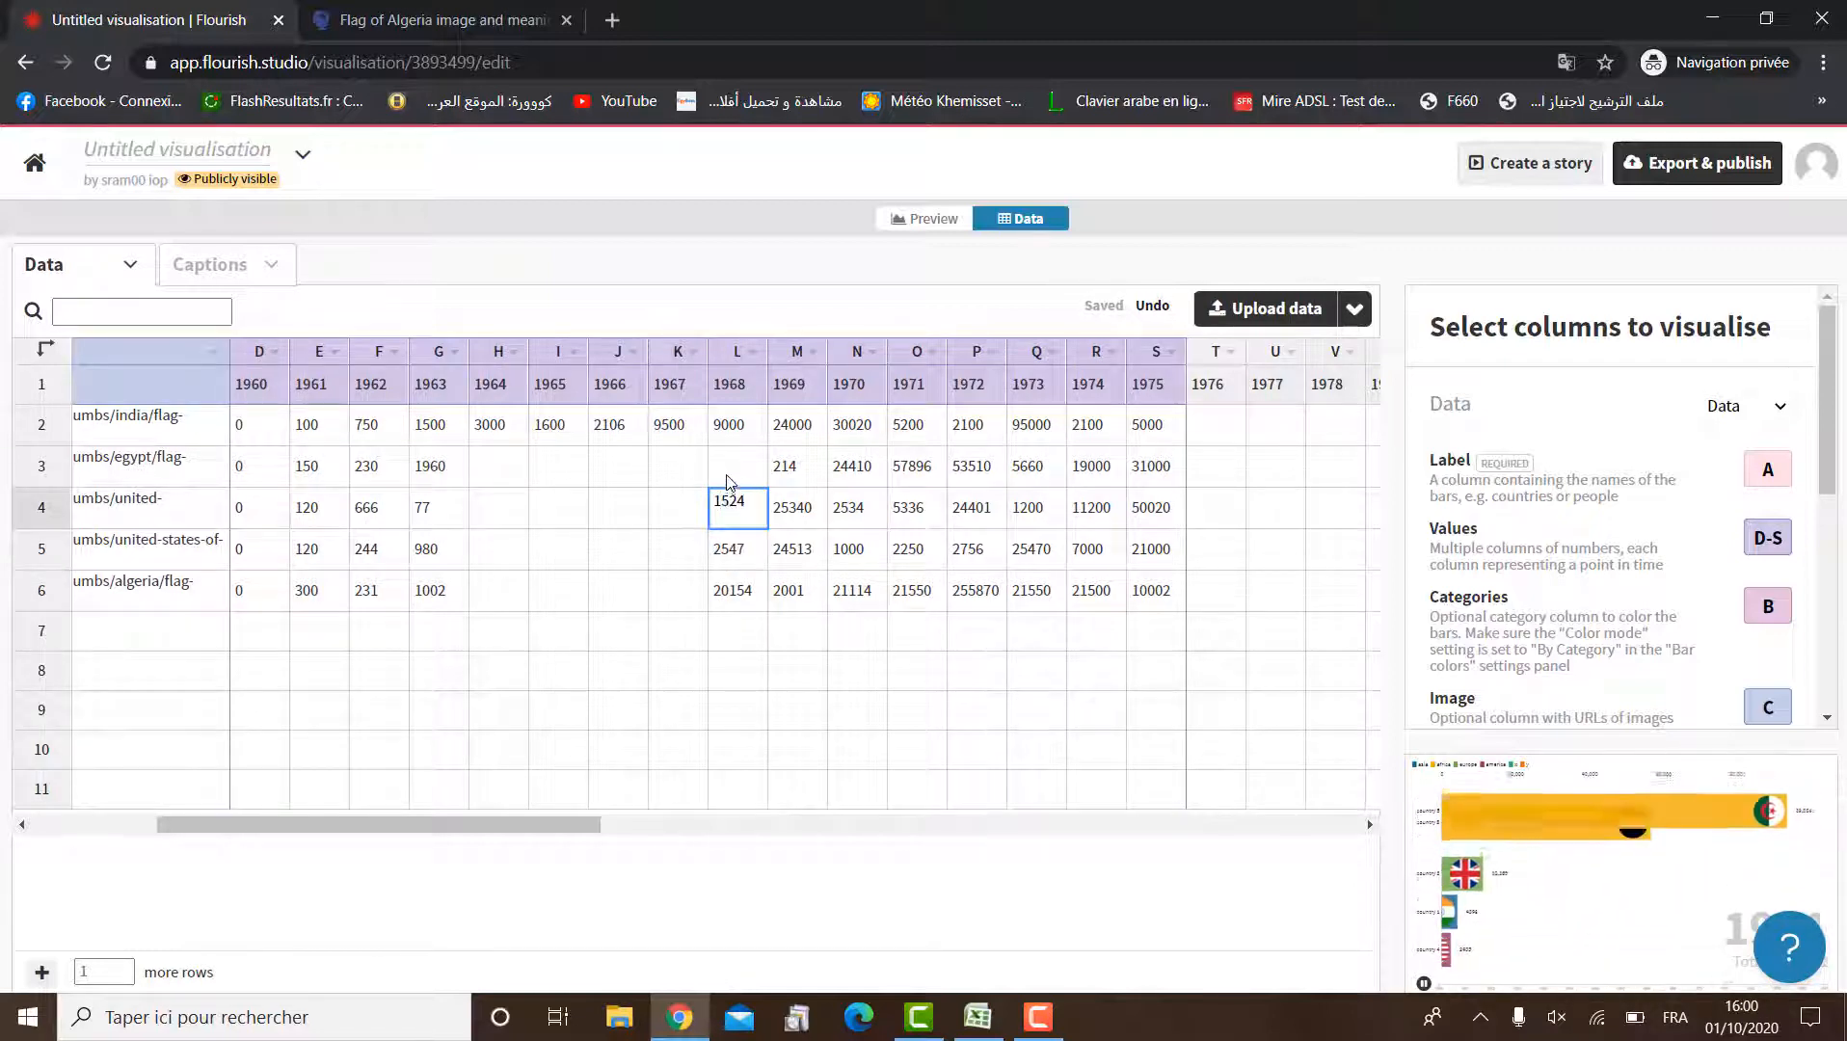
left_click(730, 478)
type("2558")
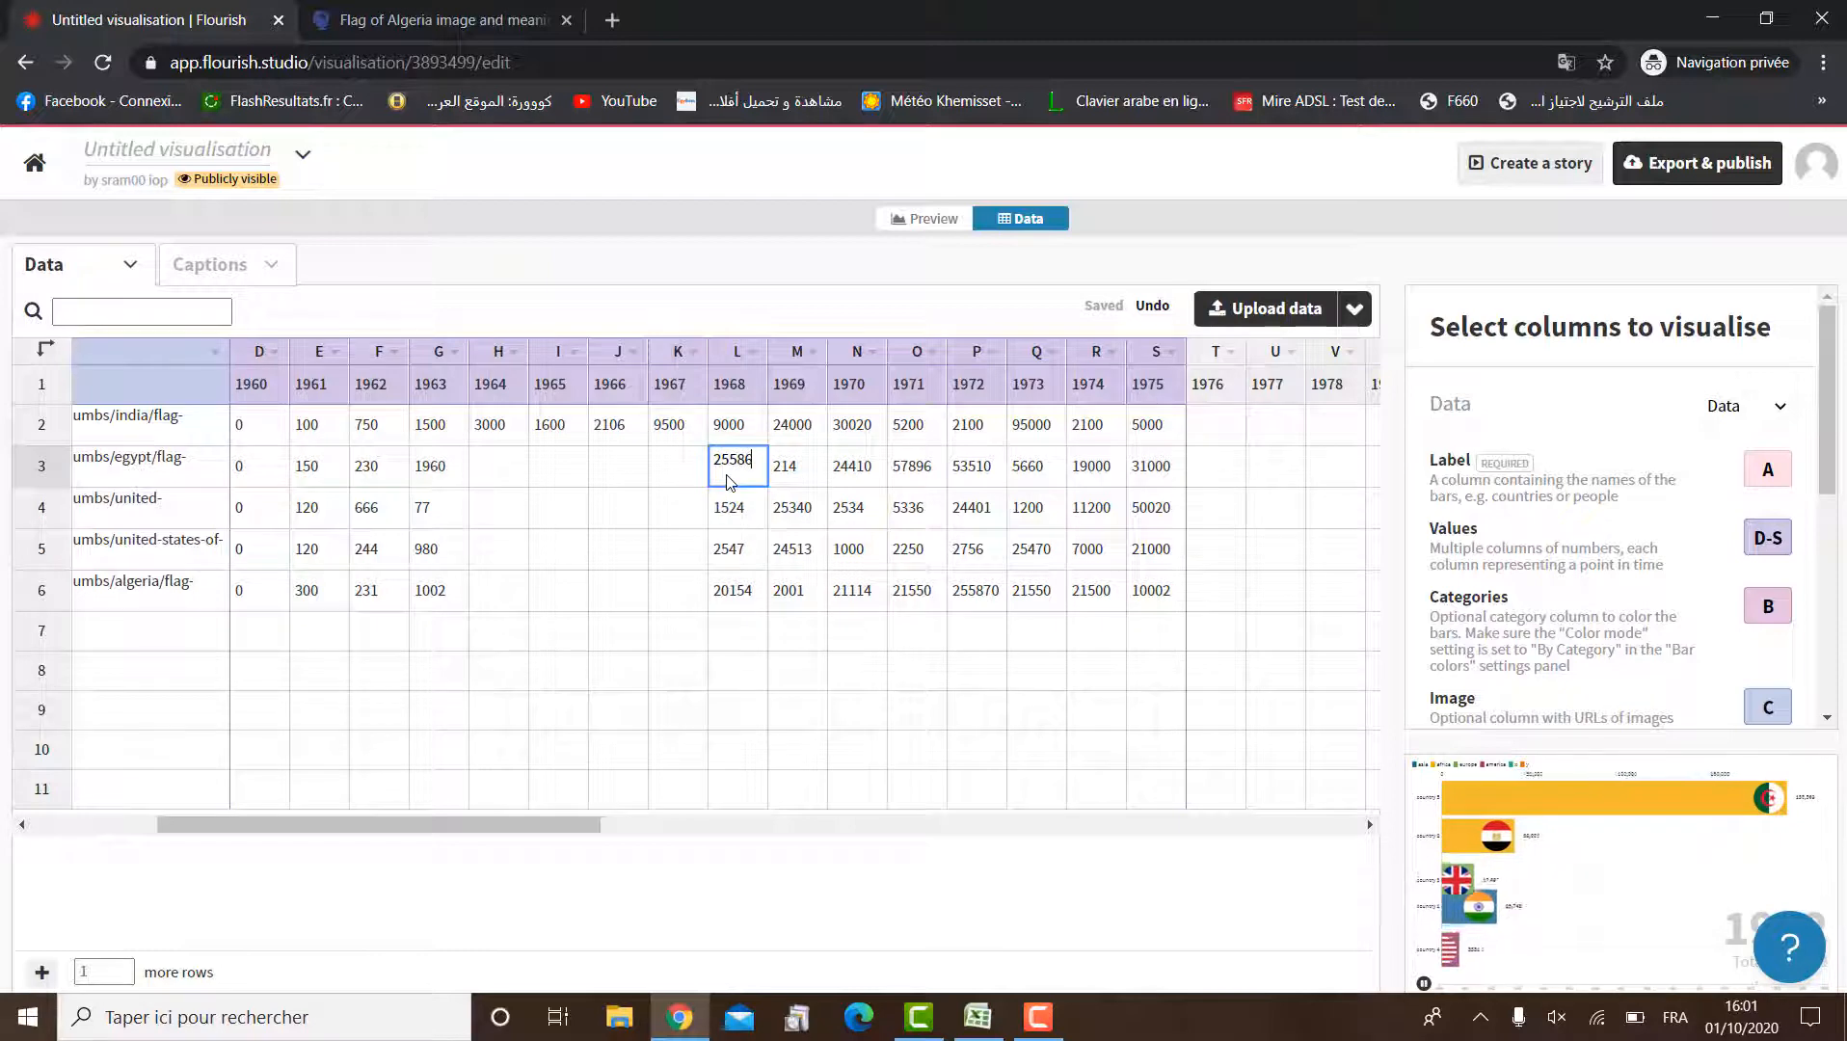
type("6")
Enter the 1967 values 201, 2014, 25589 and 24310 for countries 2 to 5
left_click(664, 475)
type("201")
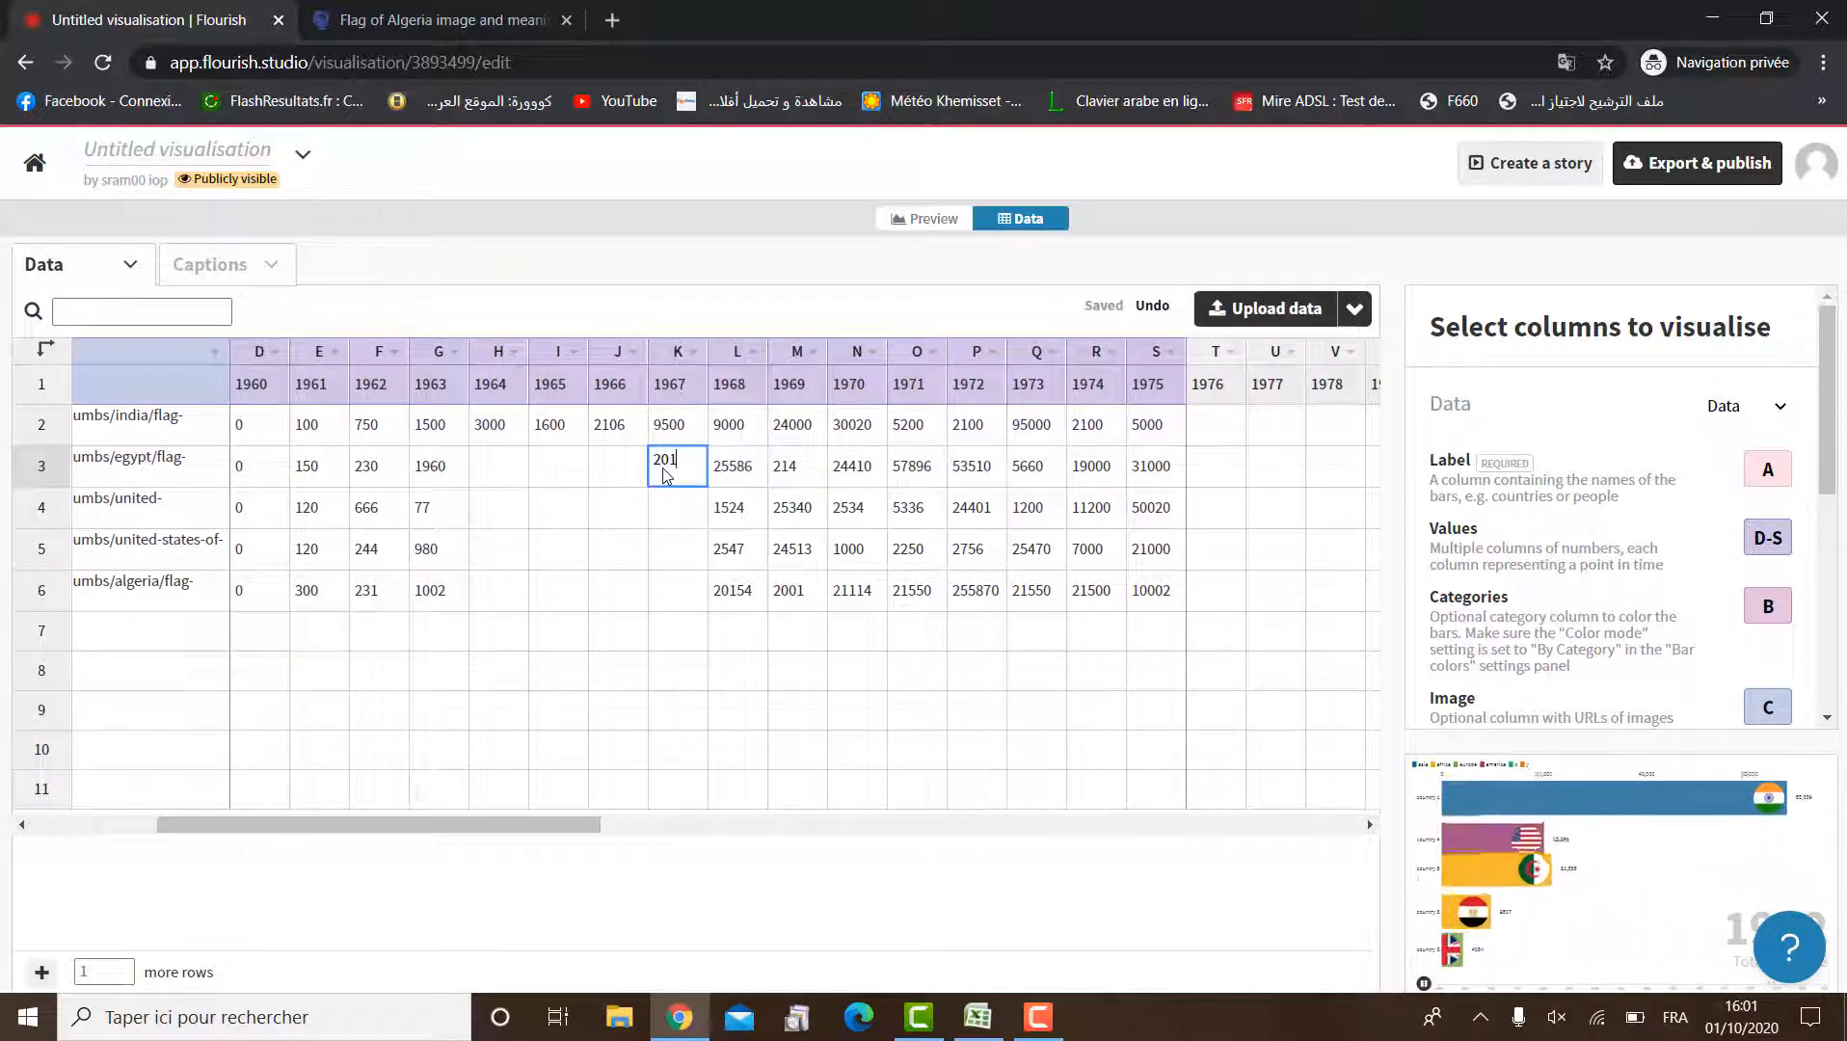
left_click(665, 513)
type("20")
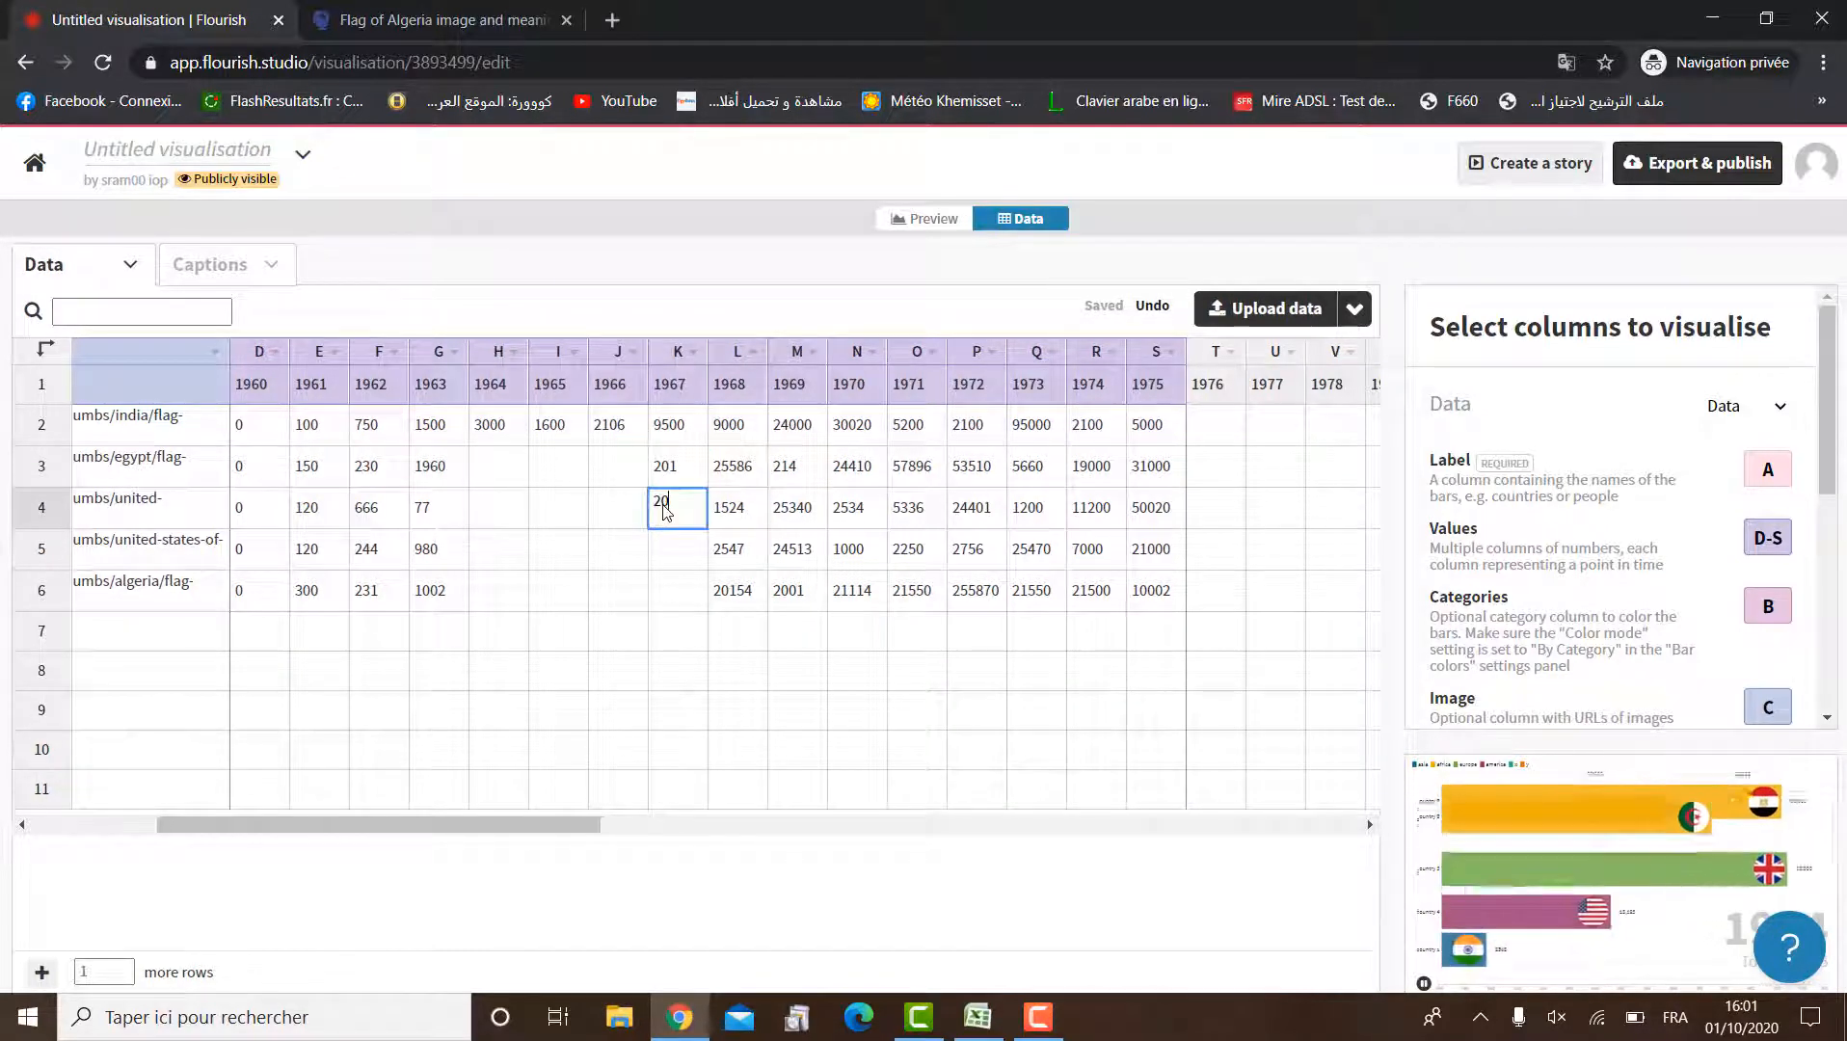
type("14")
left_click(672, 559)
type("25589")
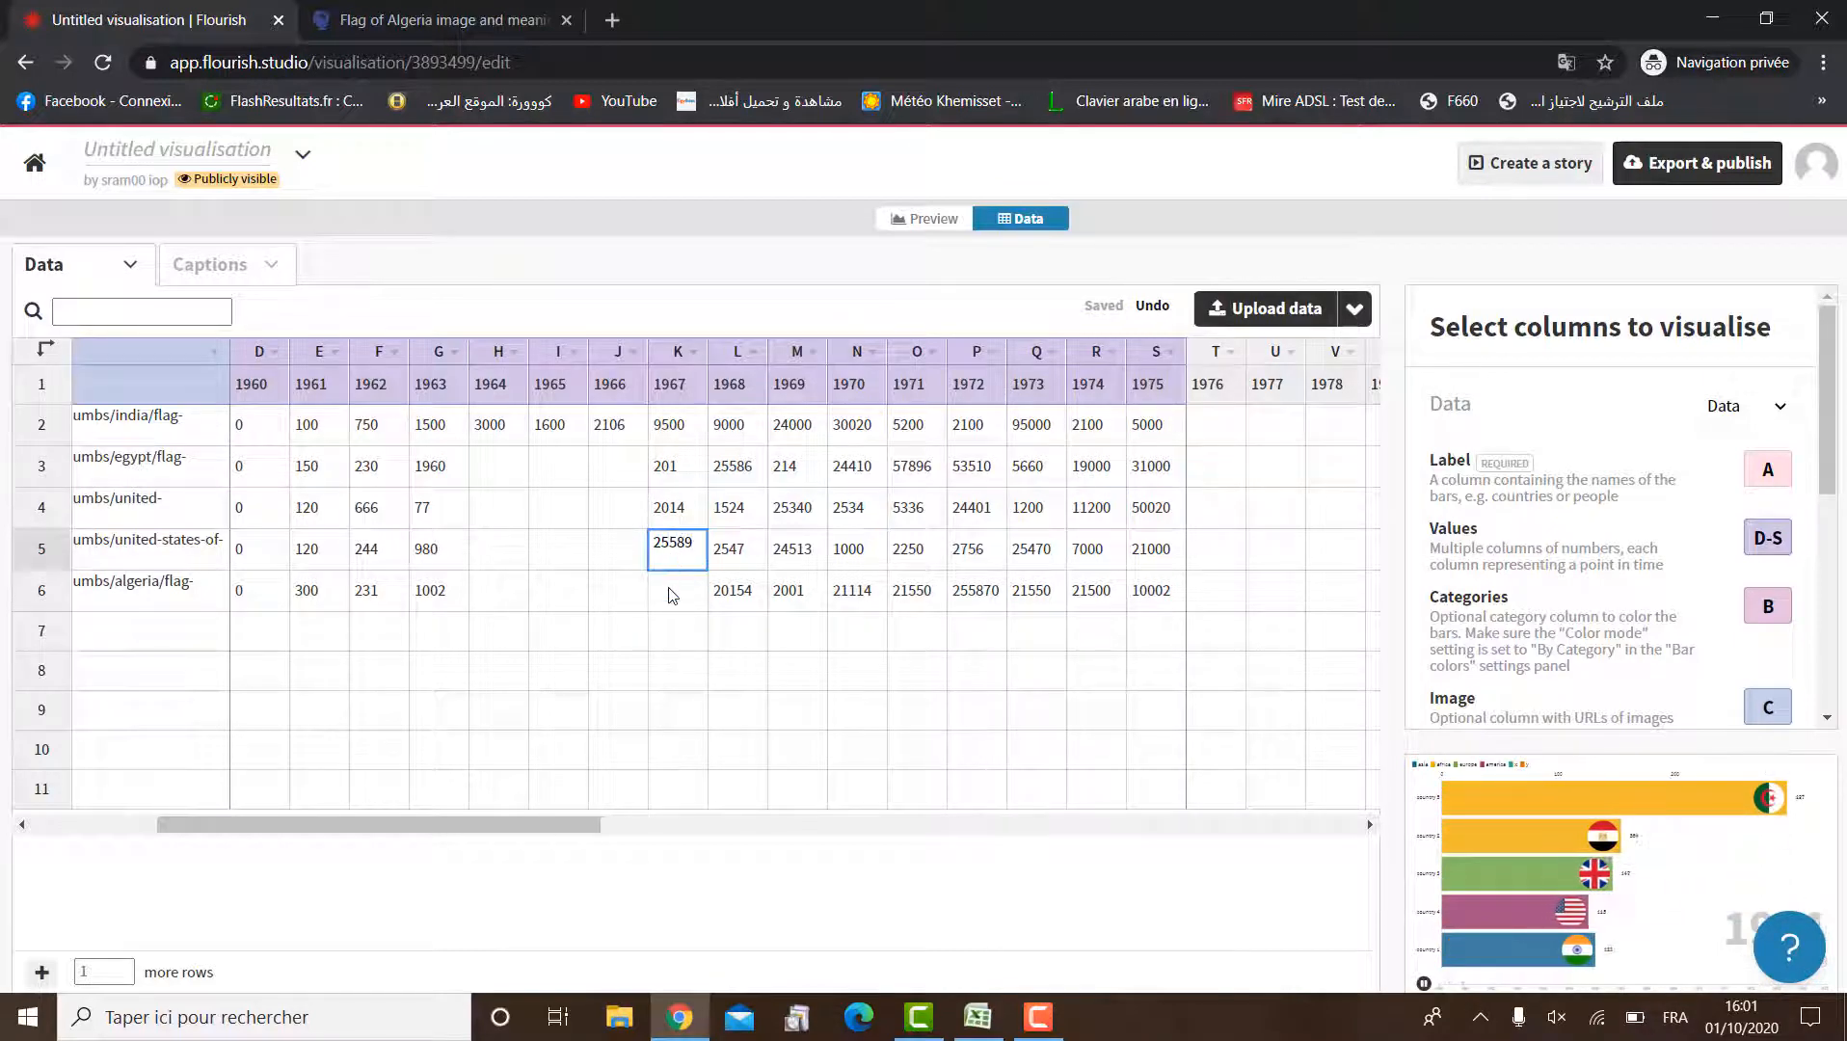
left_click(672, 595)
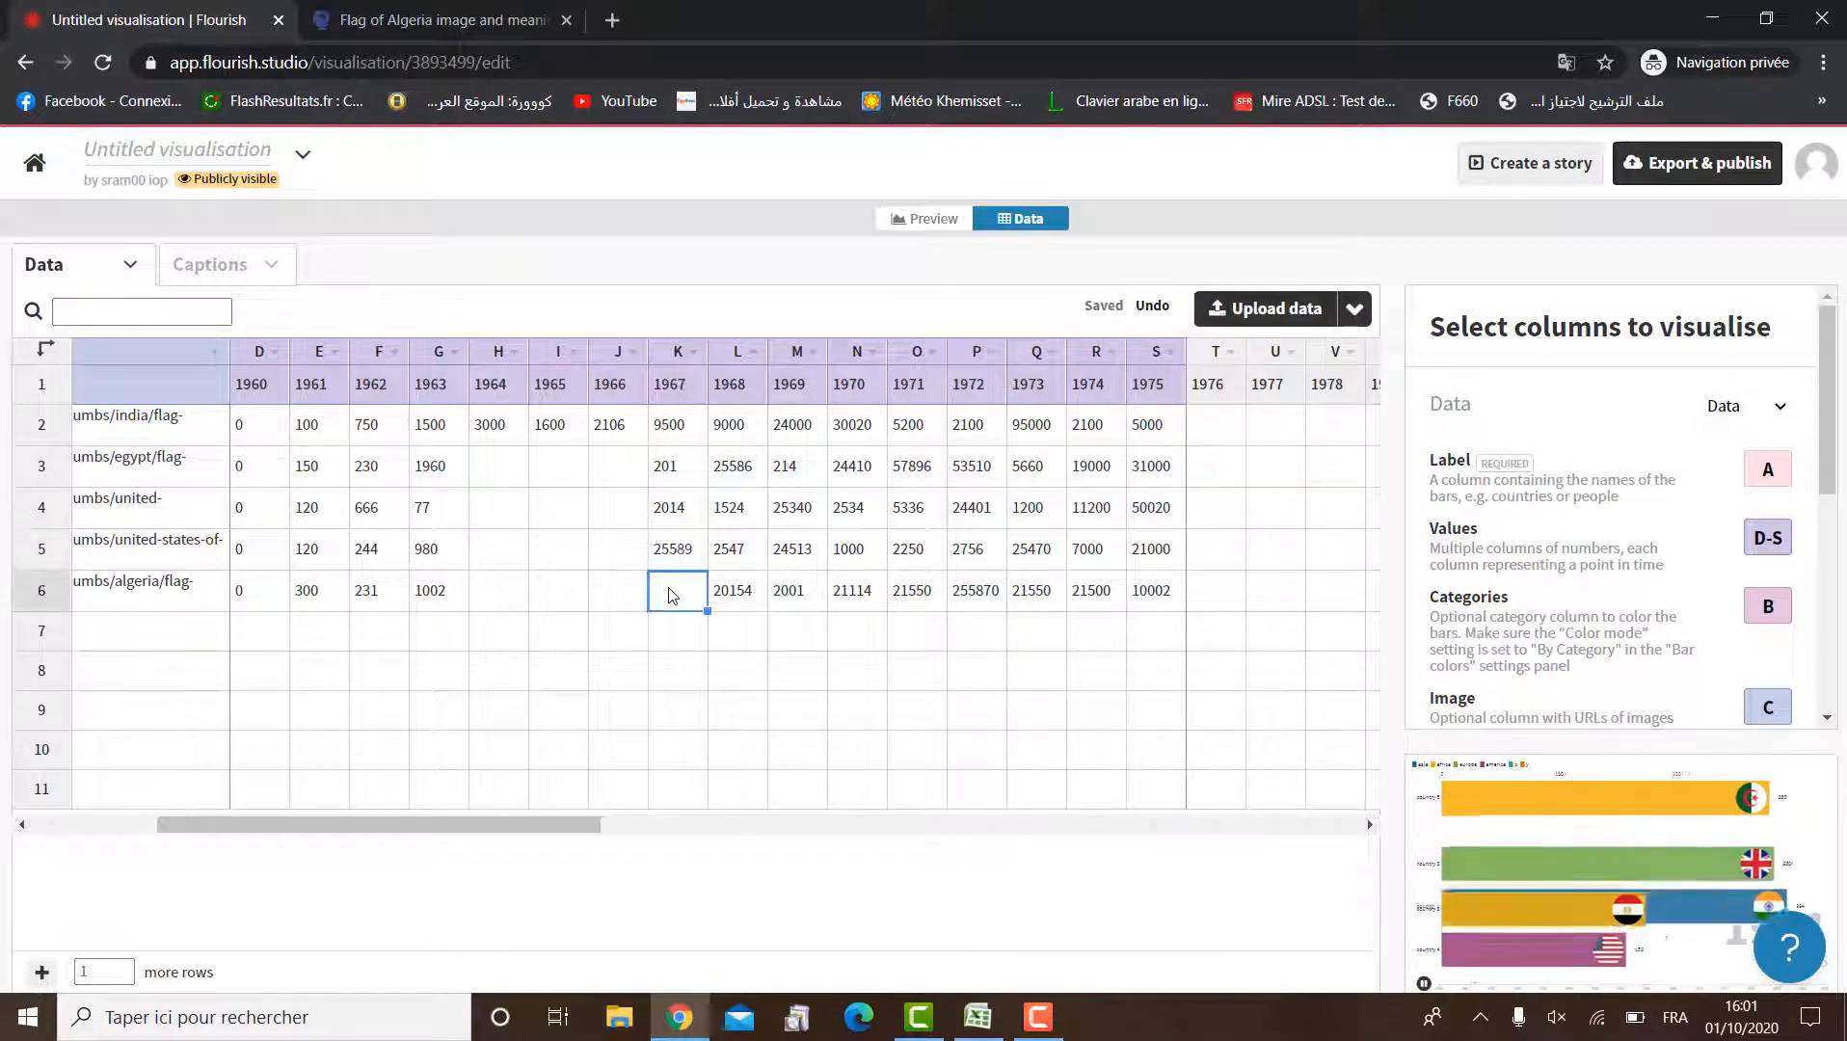
type("24310")
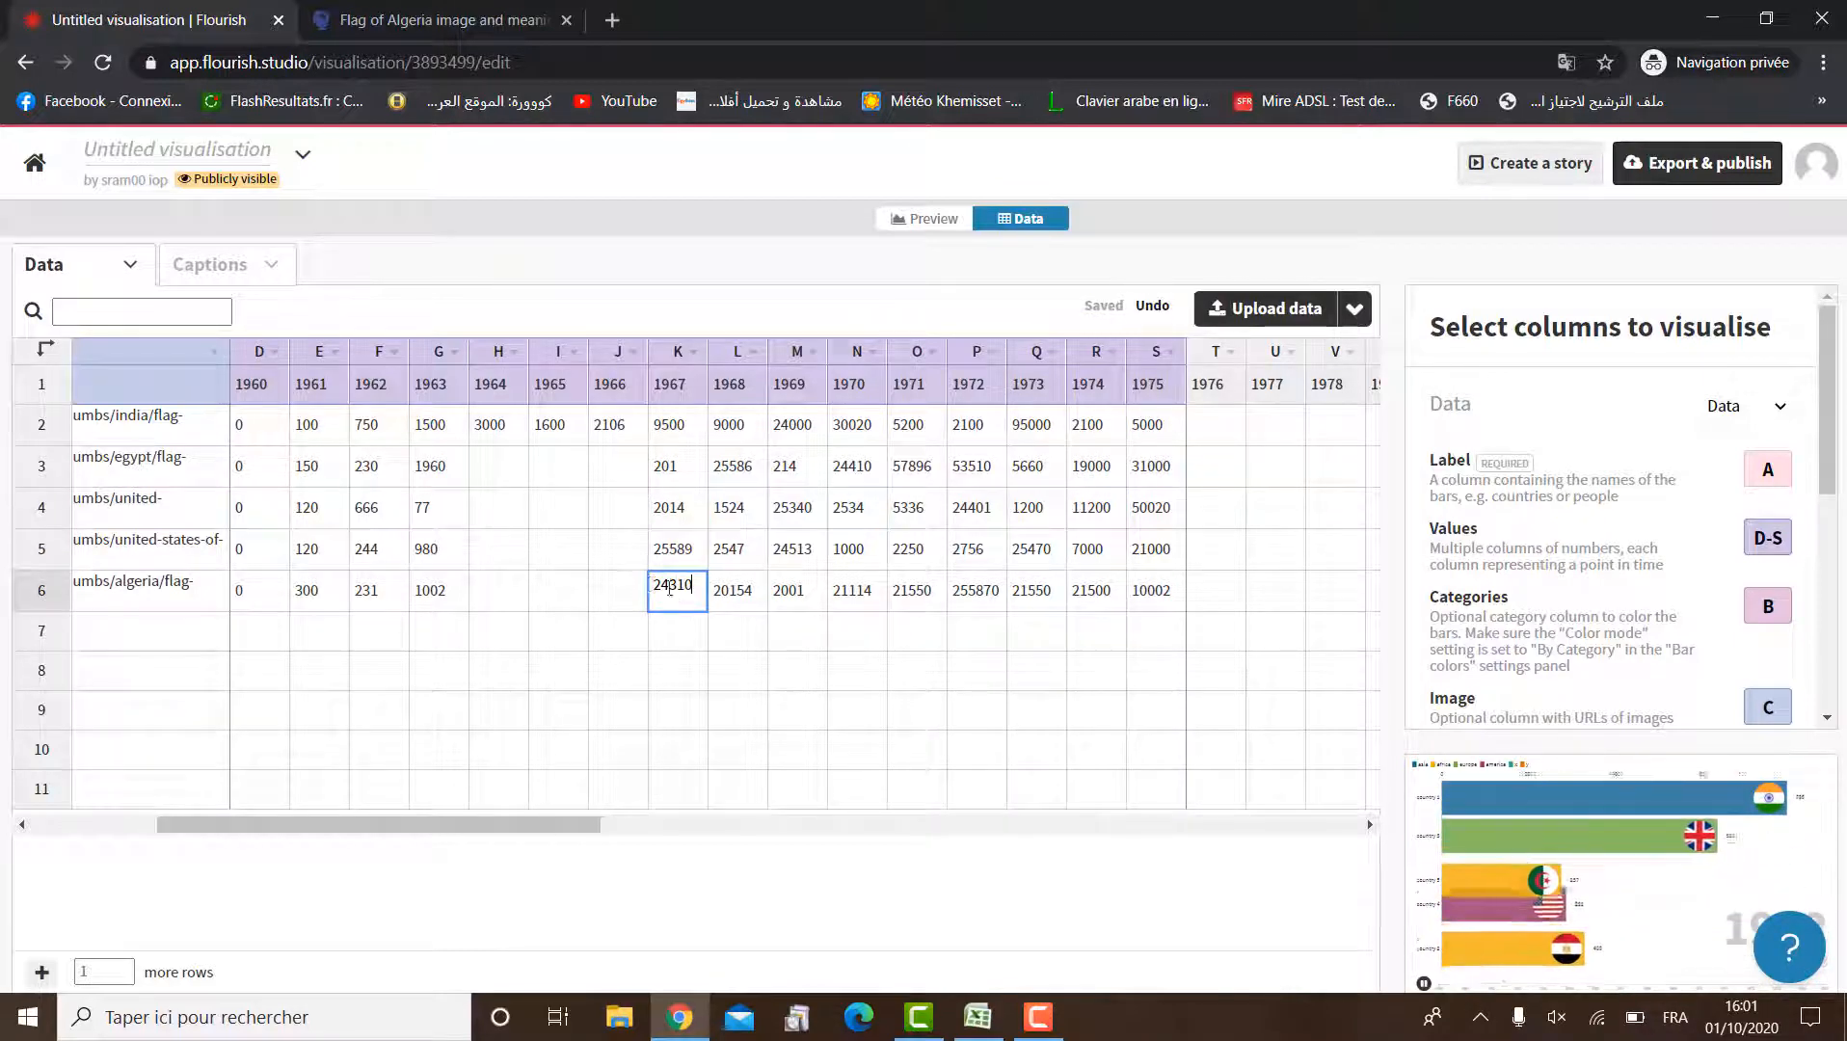
Enter the 1966 values 2451, 2547, 25567 and 25634 for countries 2 to 5
left_click(619, 598)
type("25634")
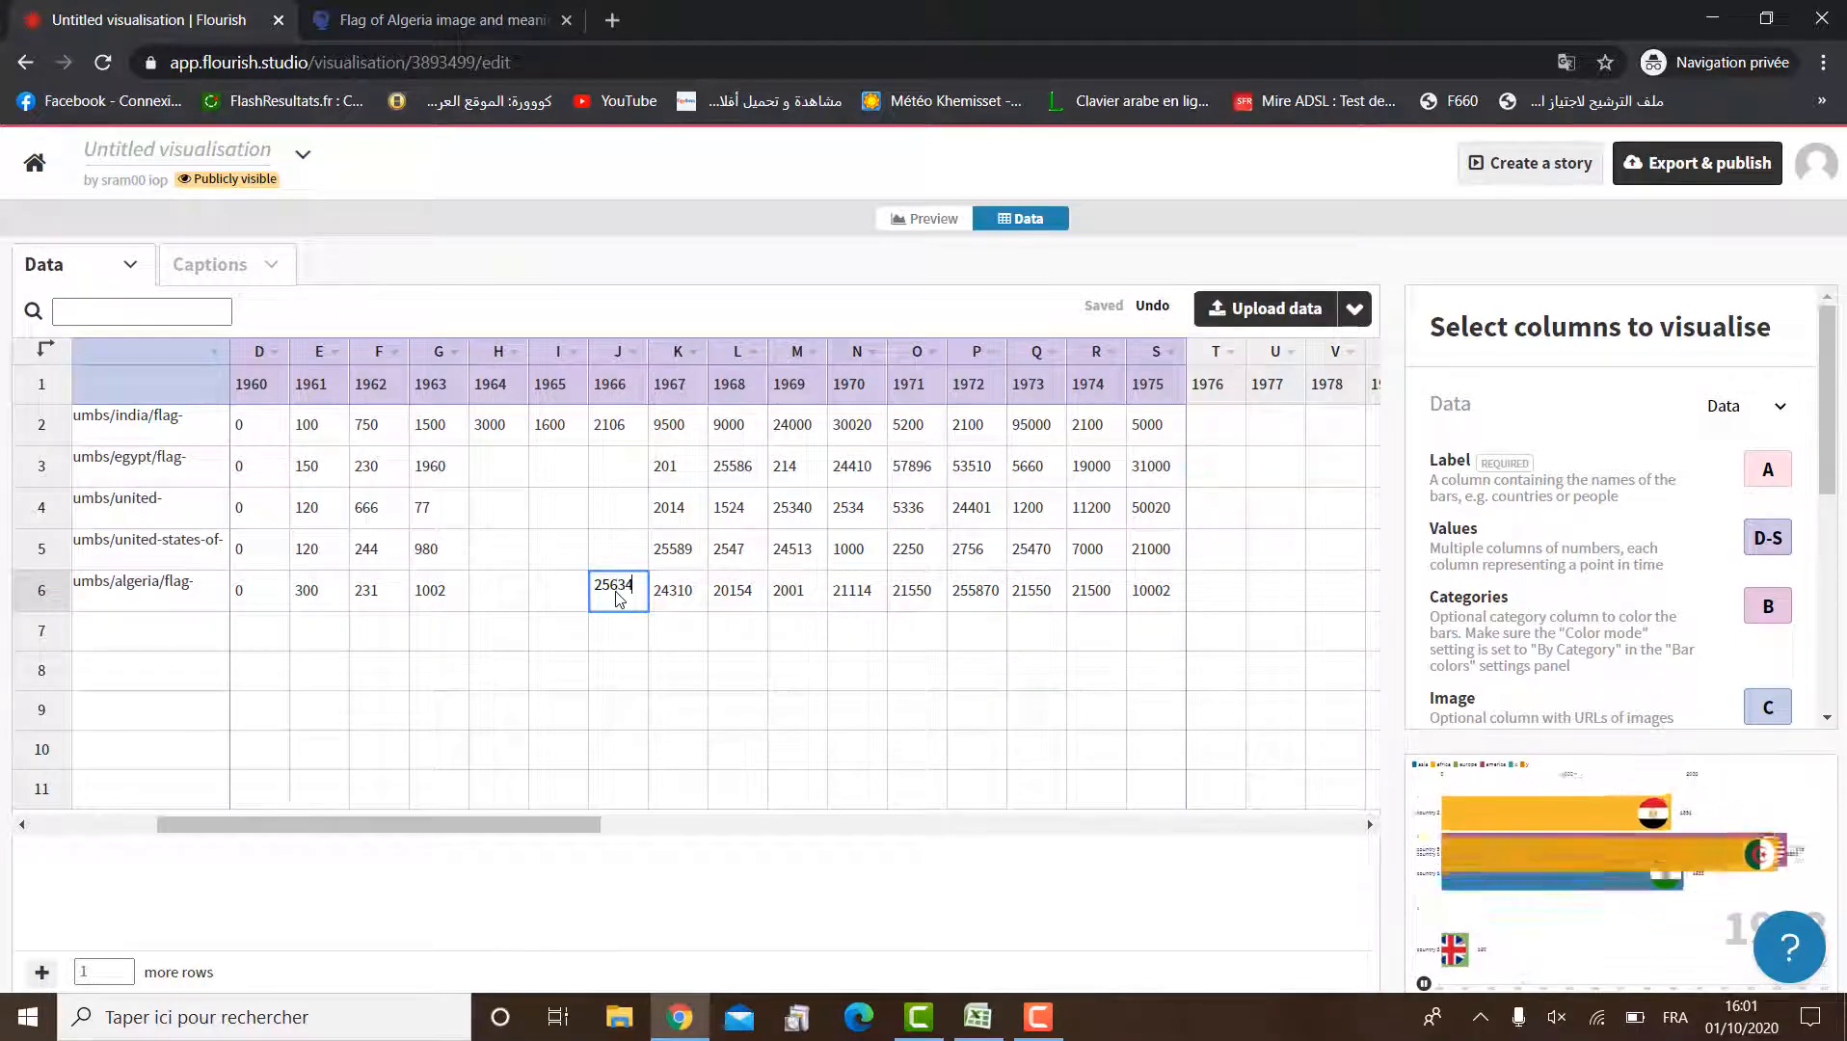
left_click(621, 563)
type("25567")
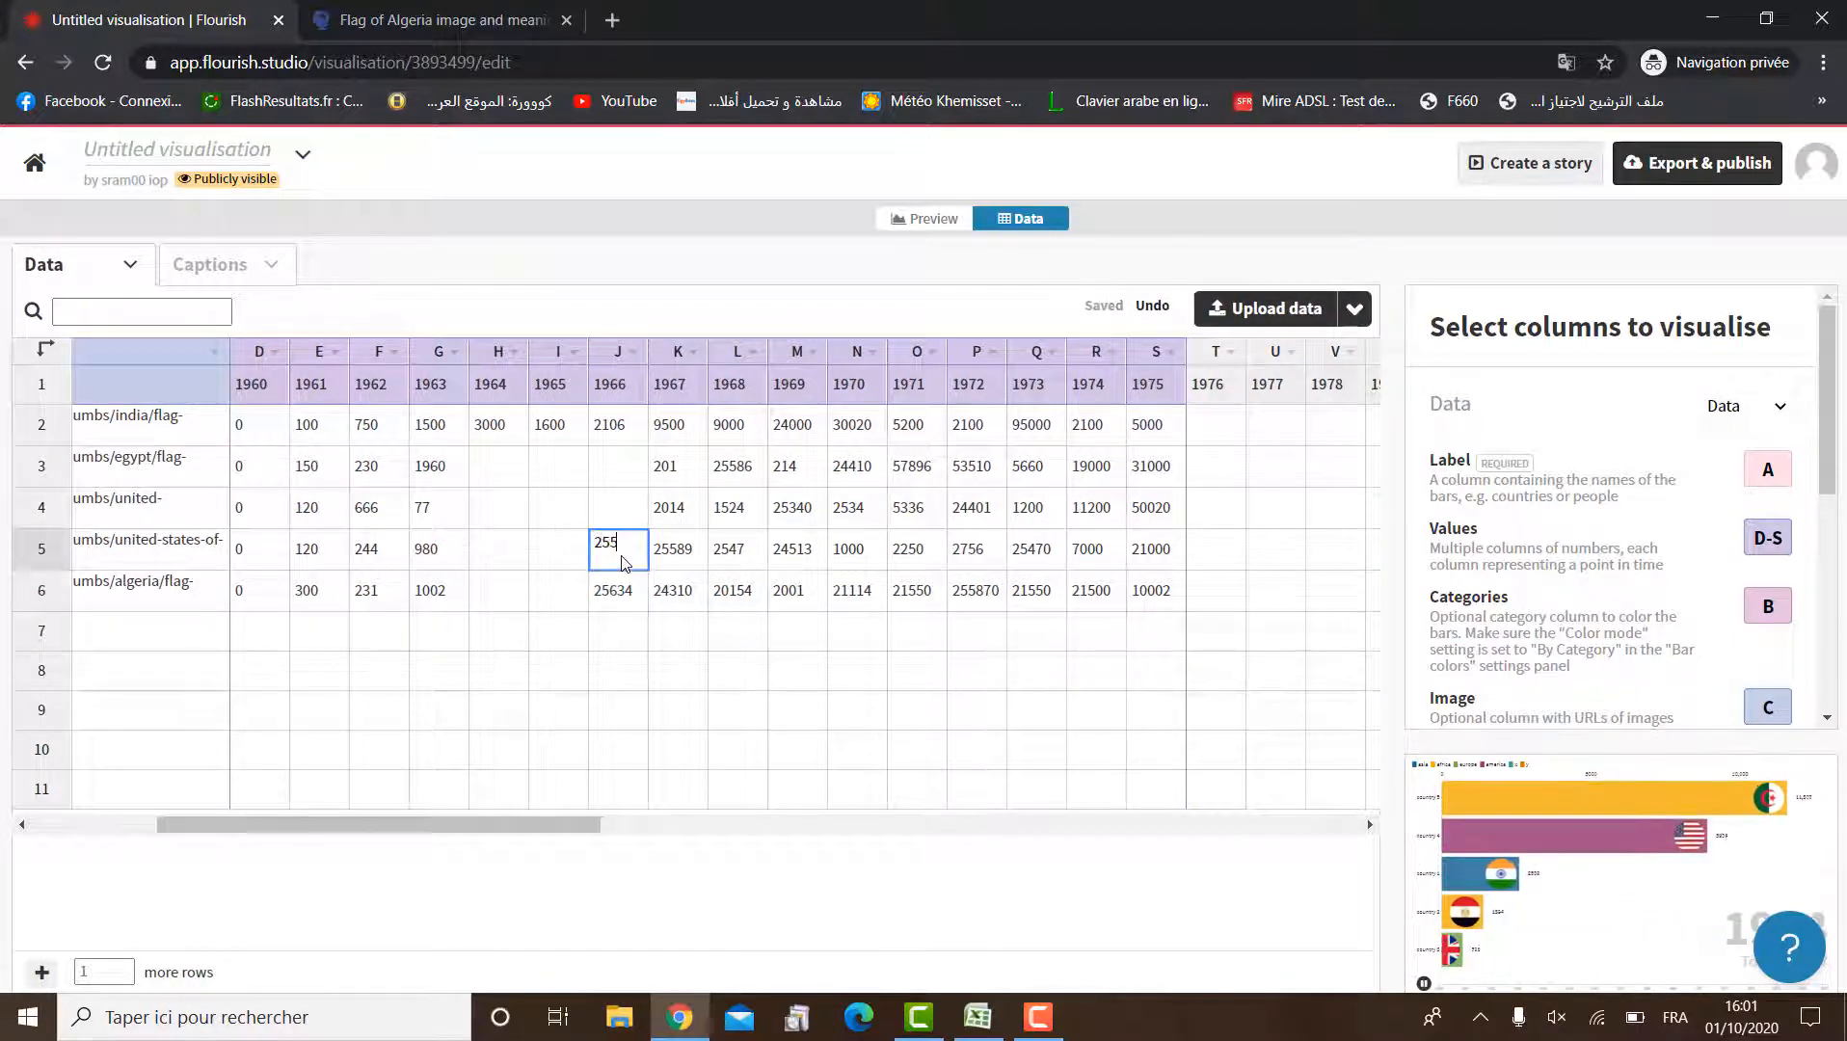
left_click(633, 509)
type("2547")
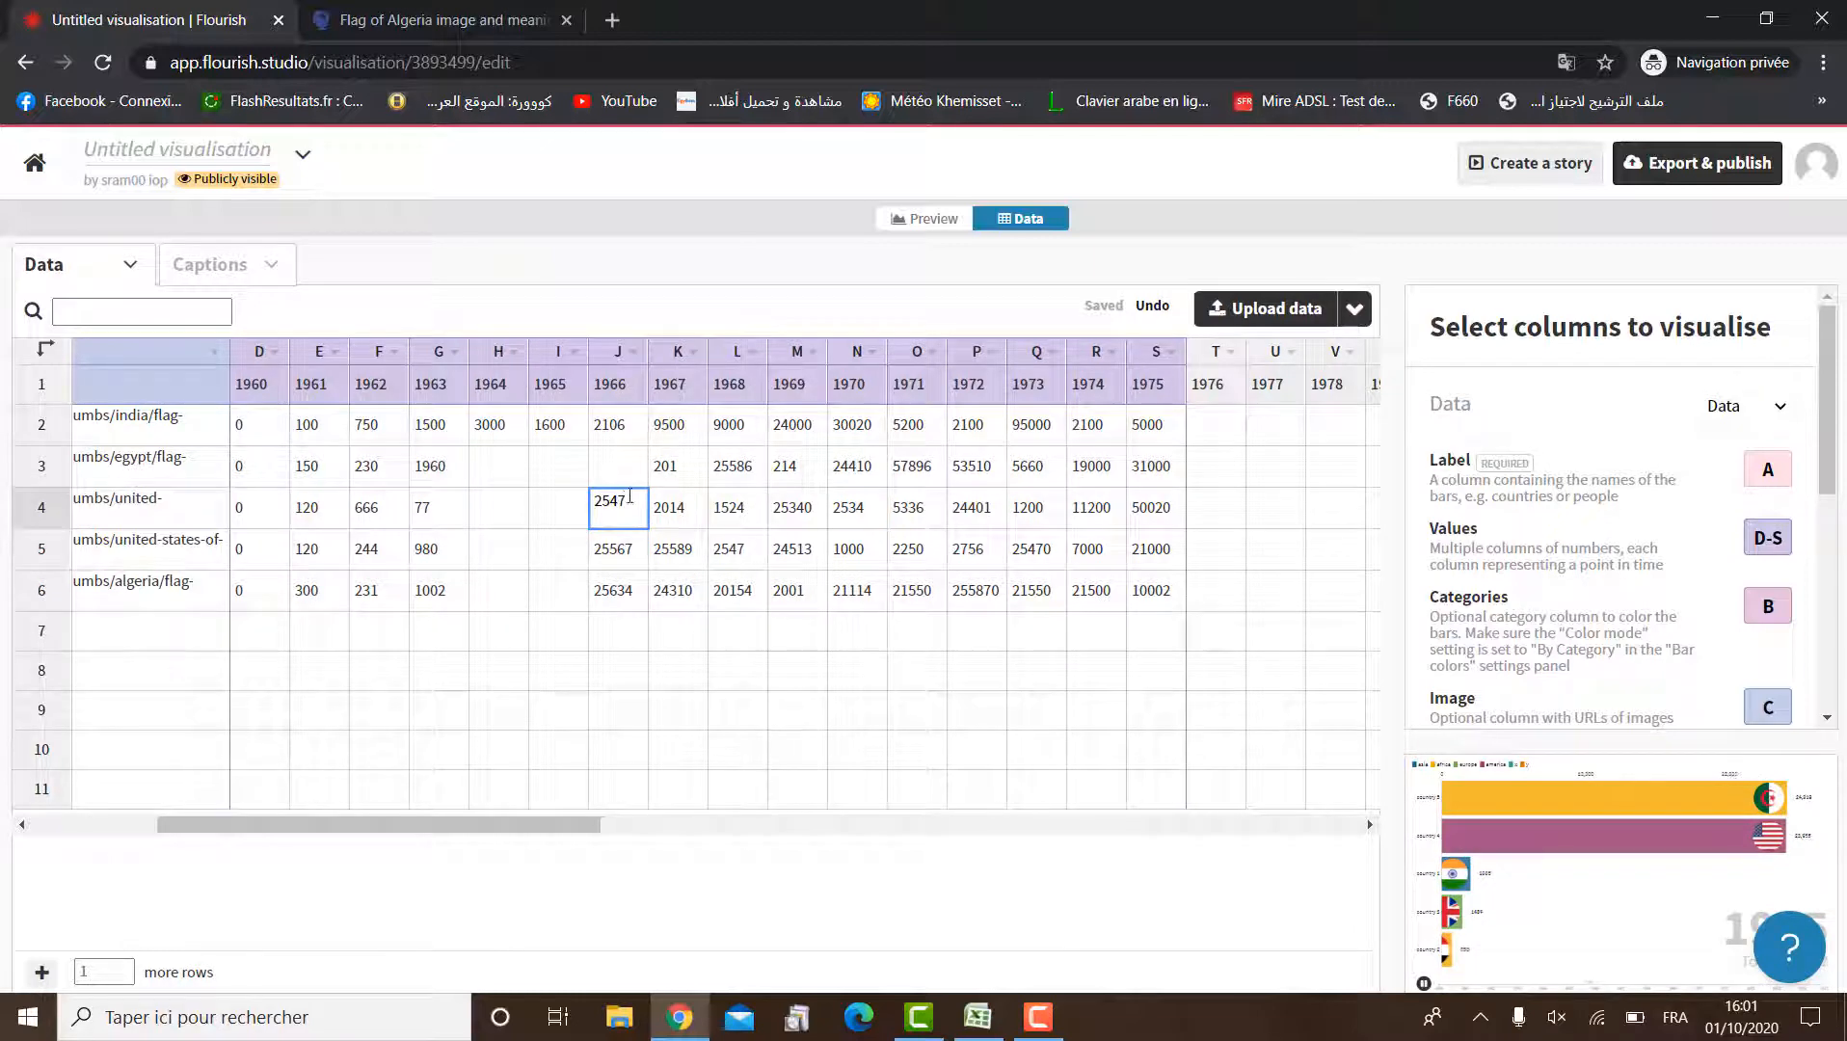
left_click(621, 465)
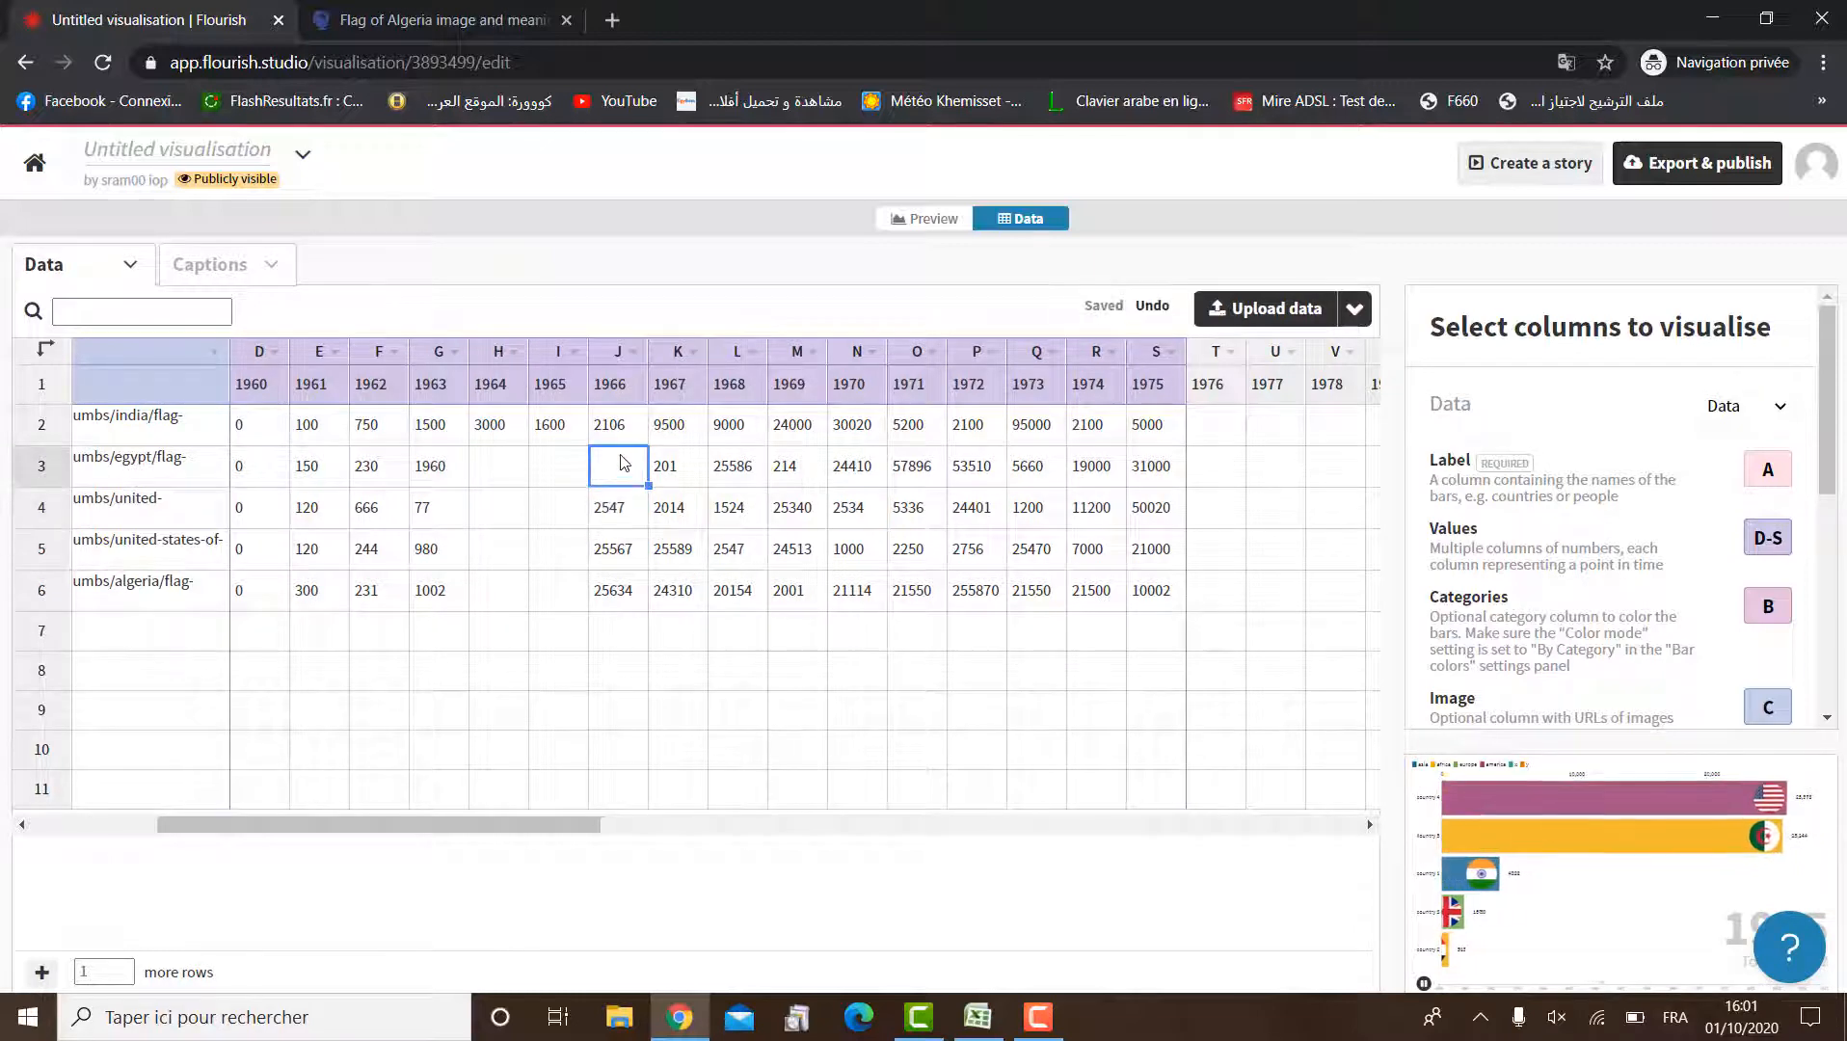
type("2451")
Enter 1002 as country 2's value for 1965
left_click(550, 472)
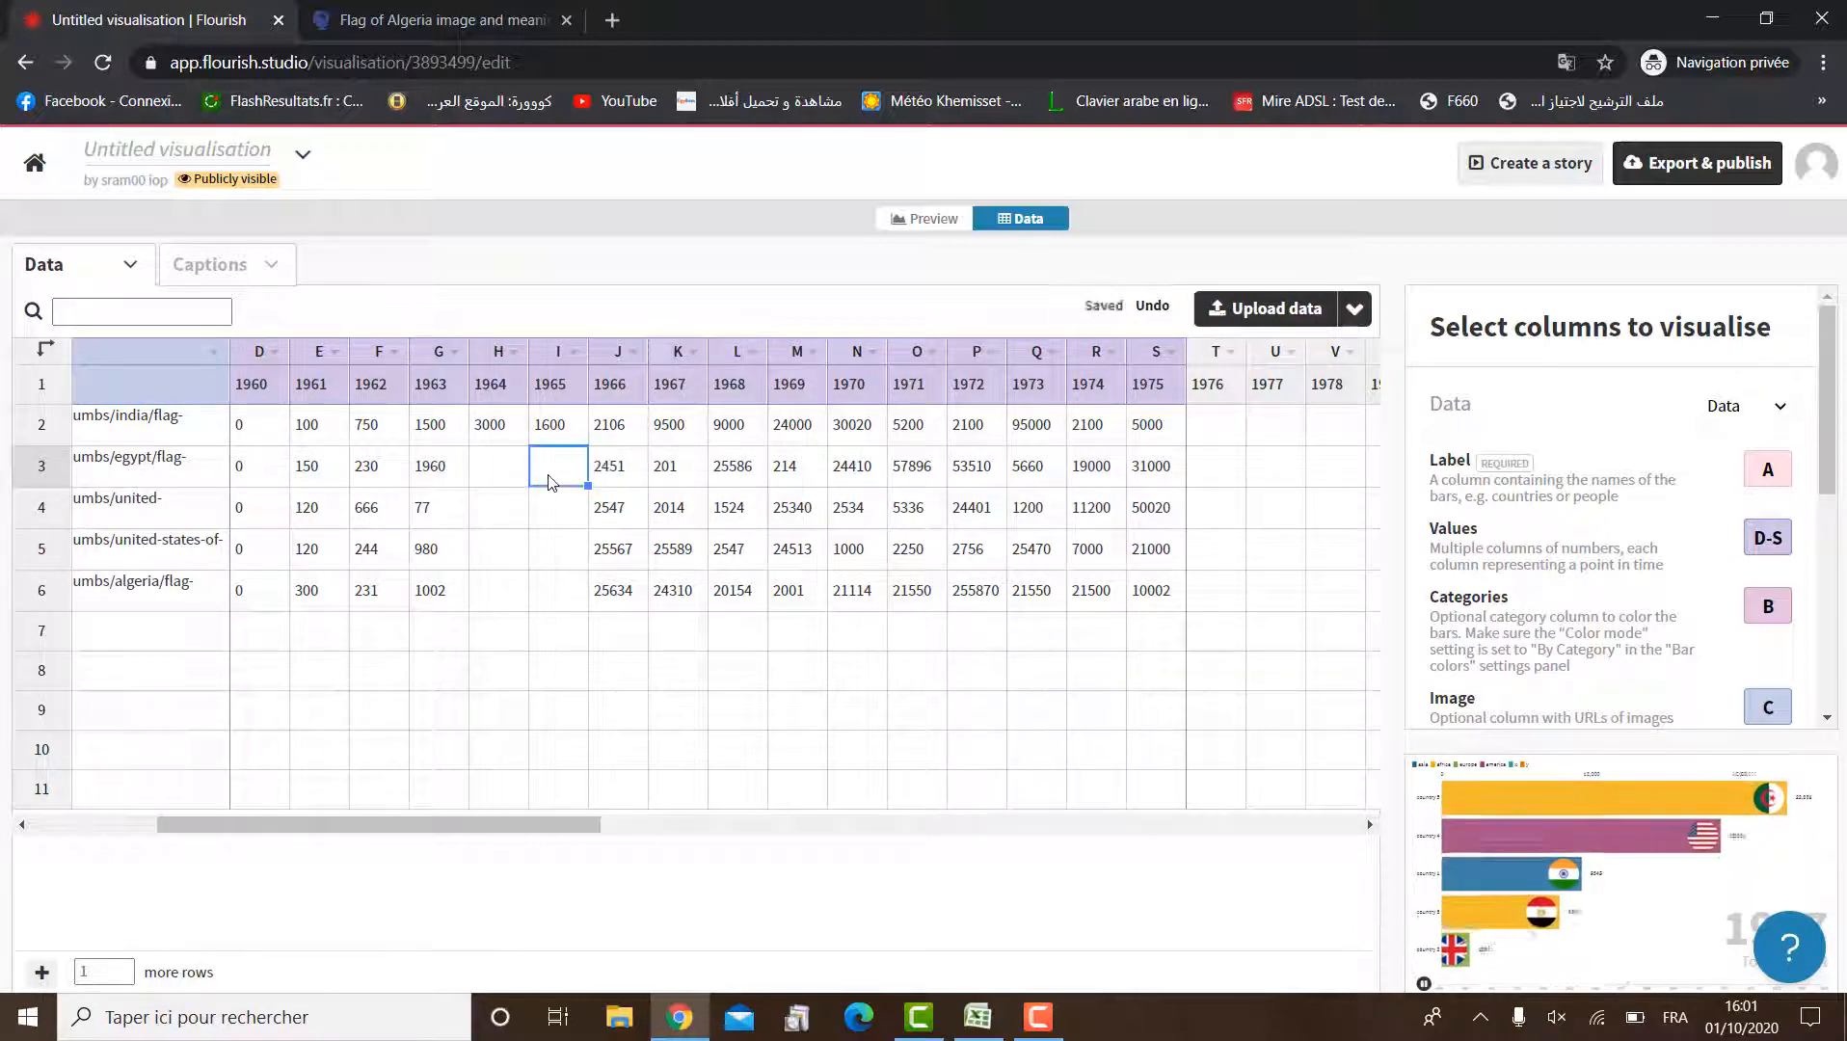
type("10")
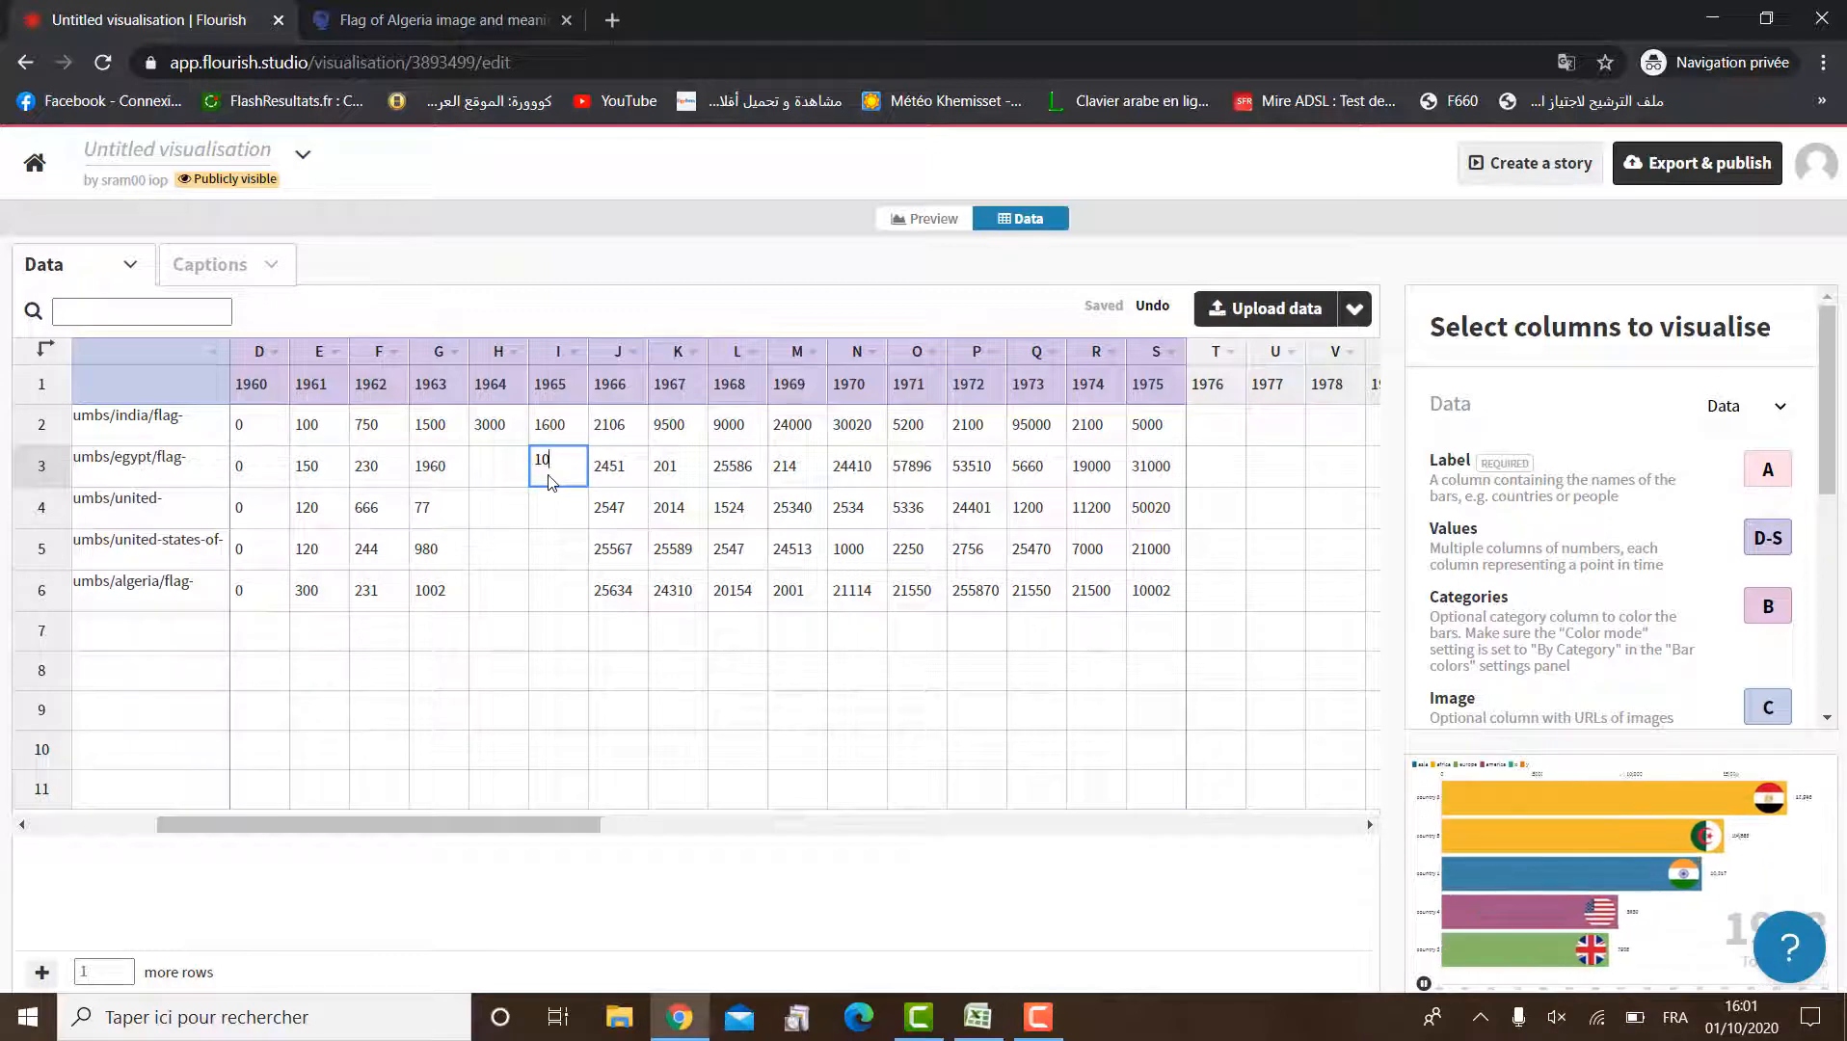
type("02")
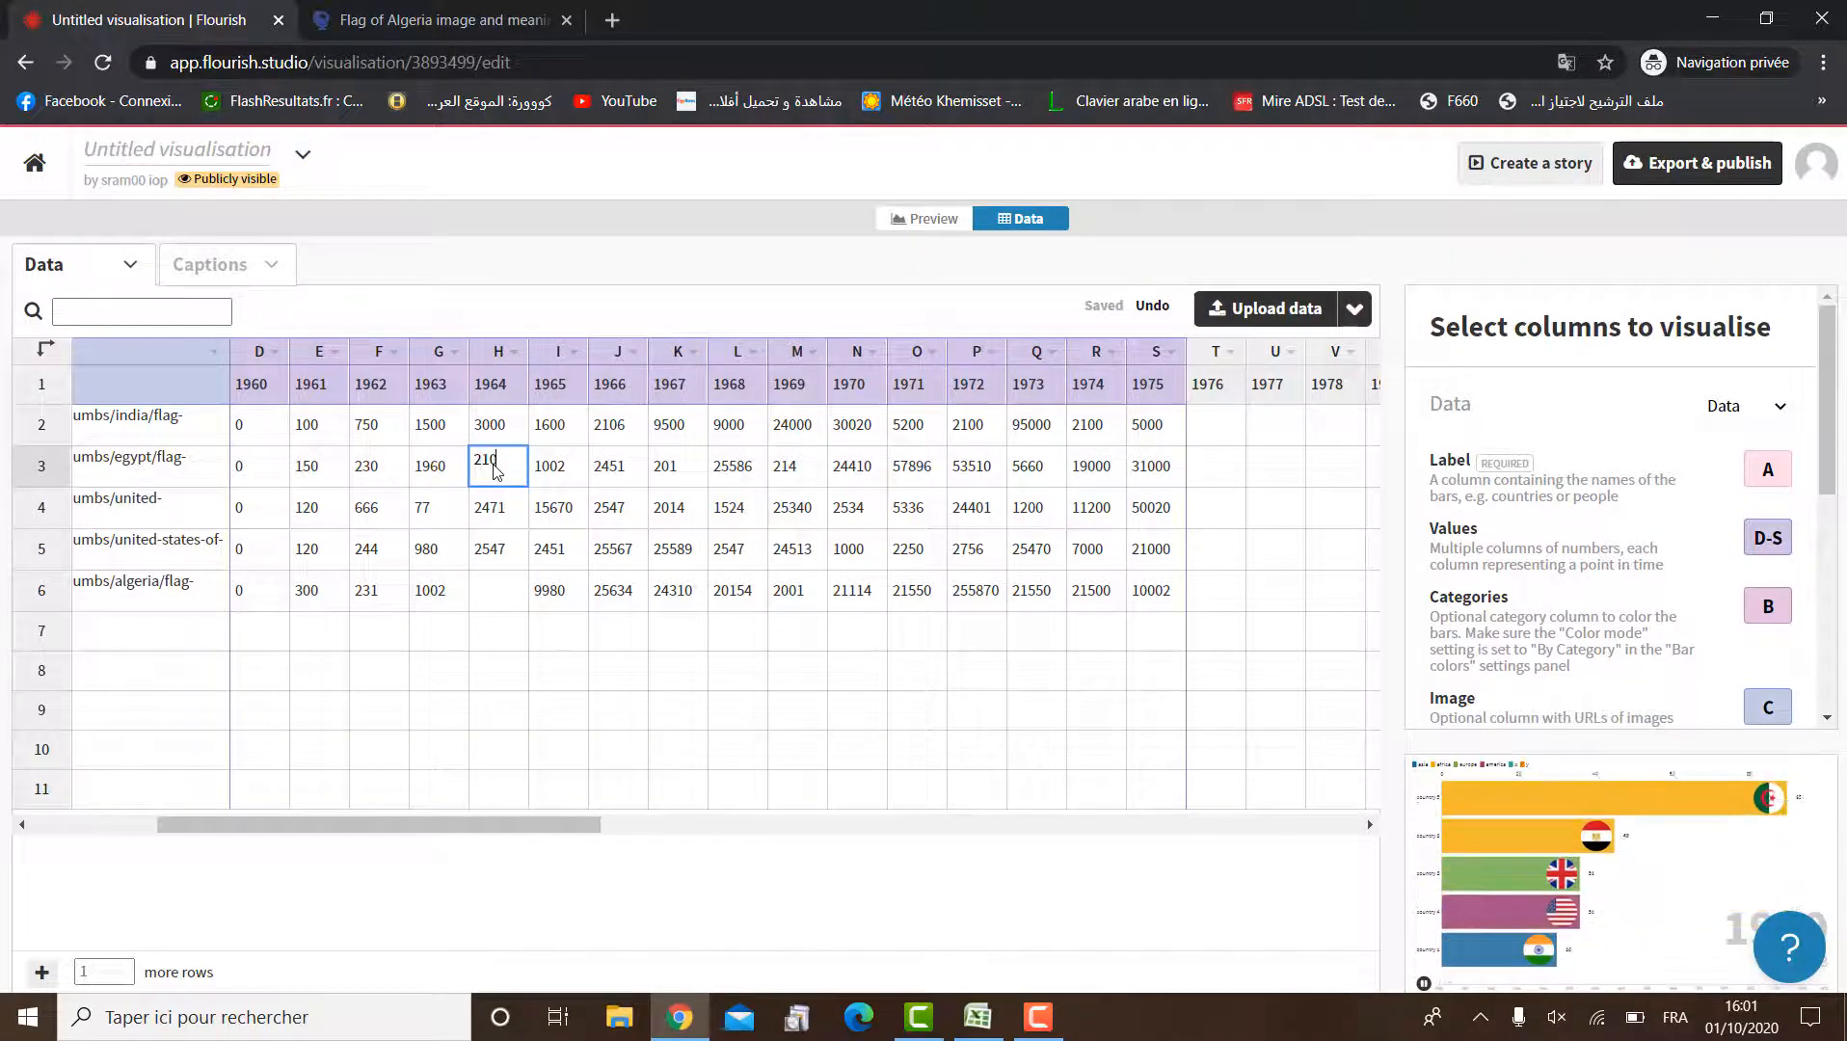
Preview the bar chart race, look over its settings and try the Lowest default sort mode for the bars
left_click(927, 220)
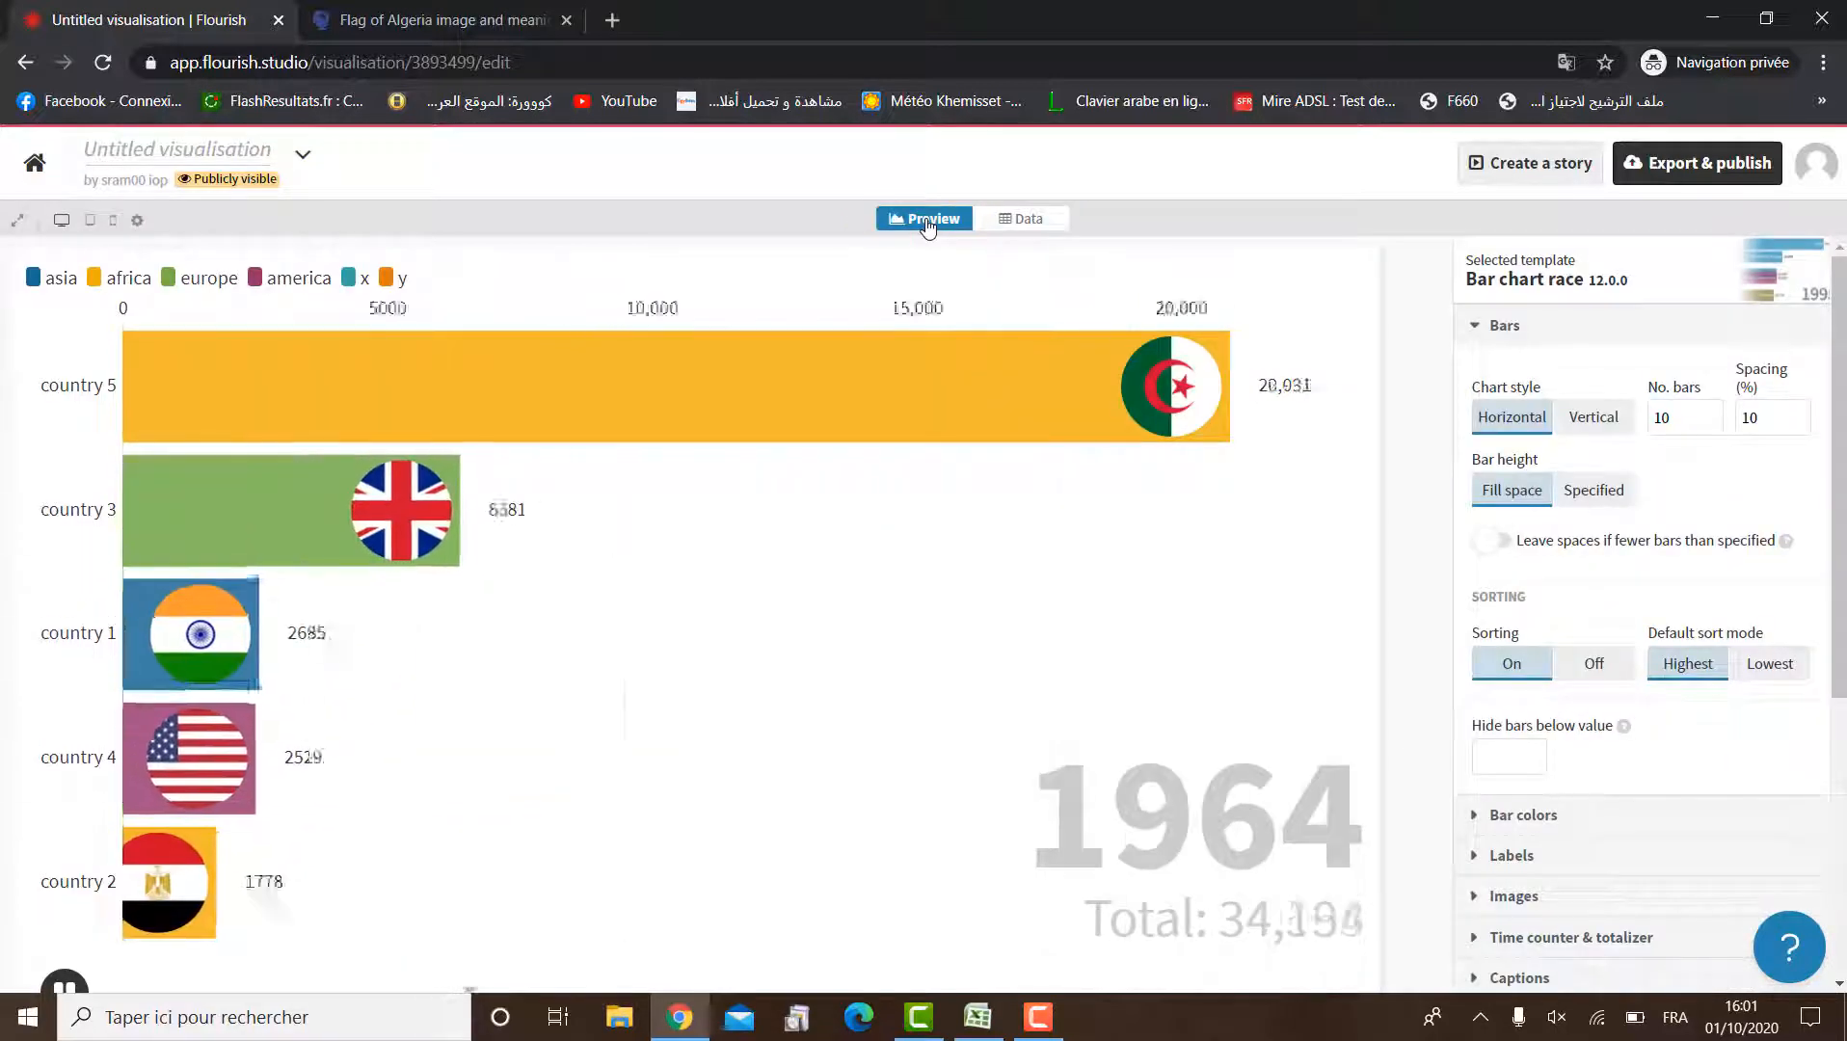
scroll(1639, 578, "down", 1)
scroll(1639, 578, "down", 3)
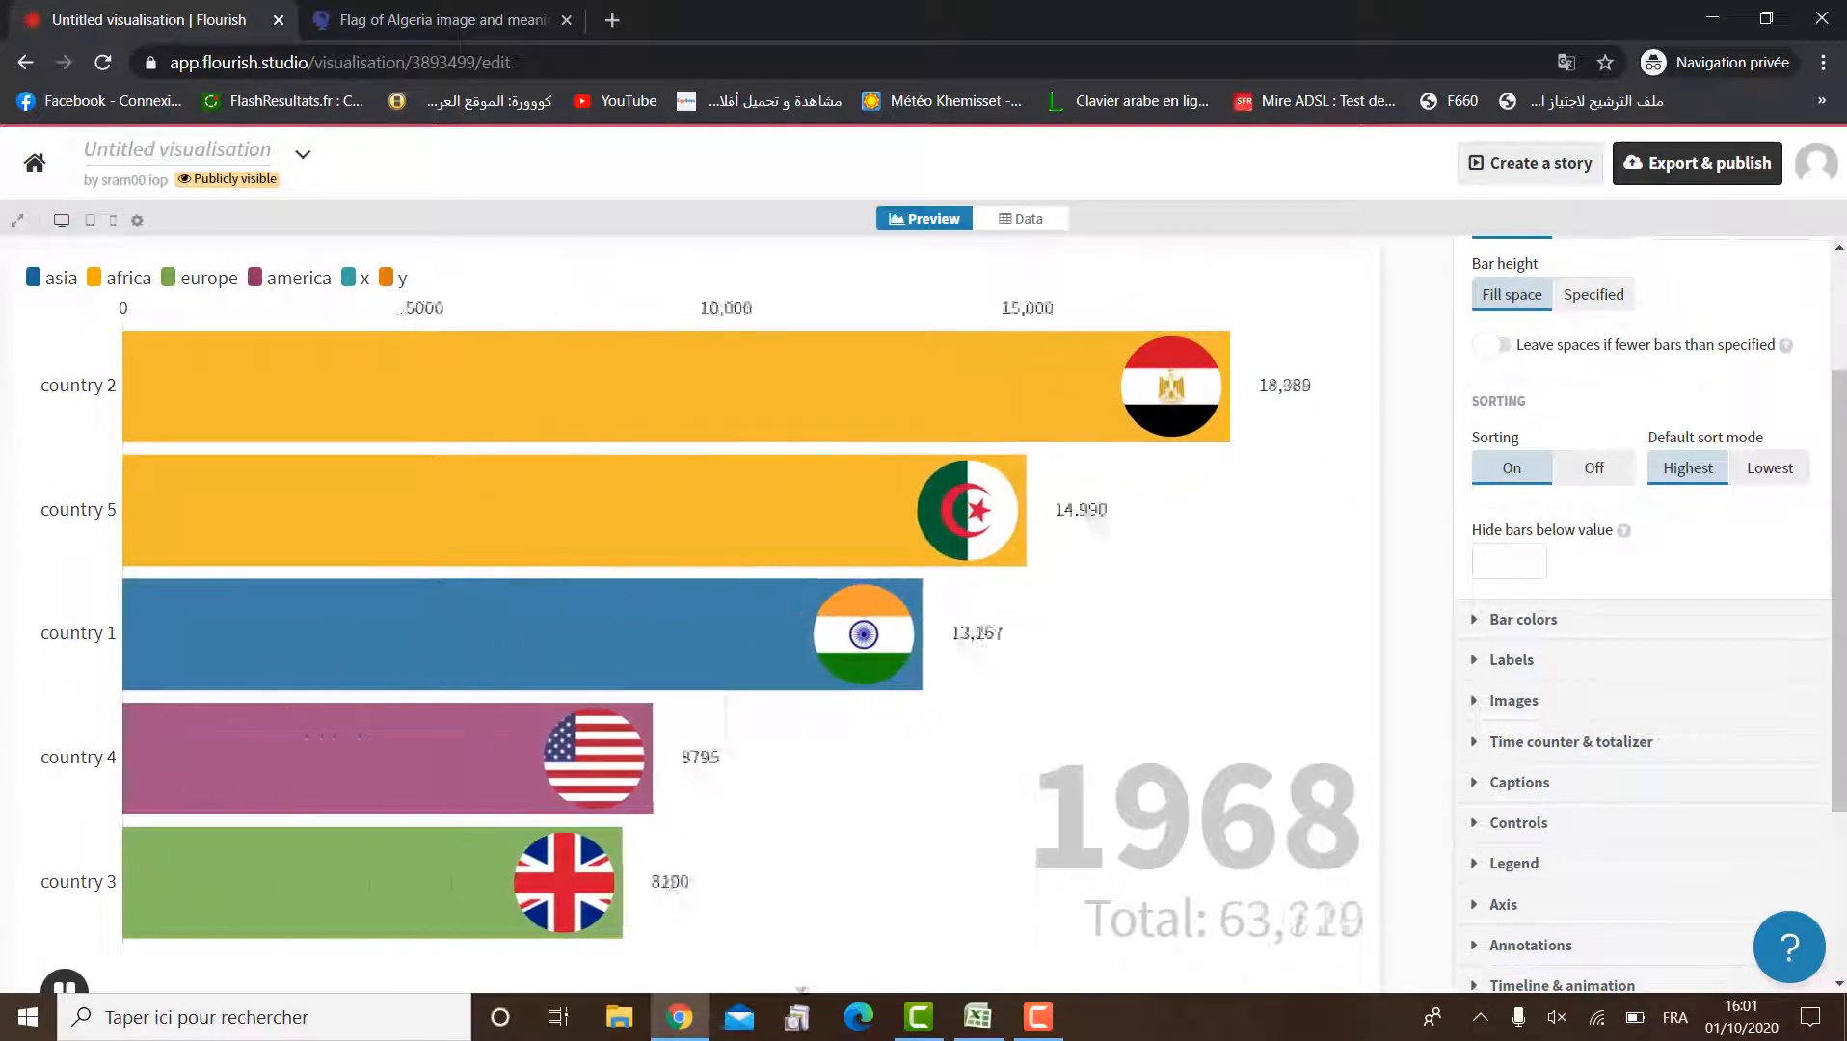
scroll(1639, 578, "up", 4)
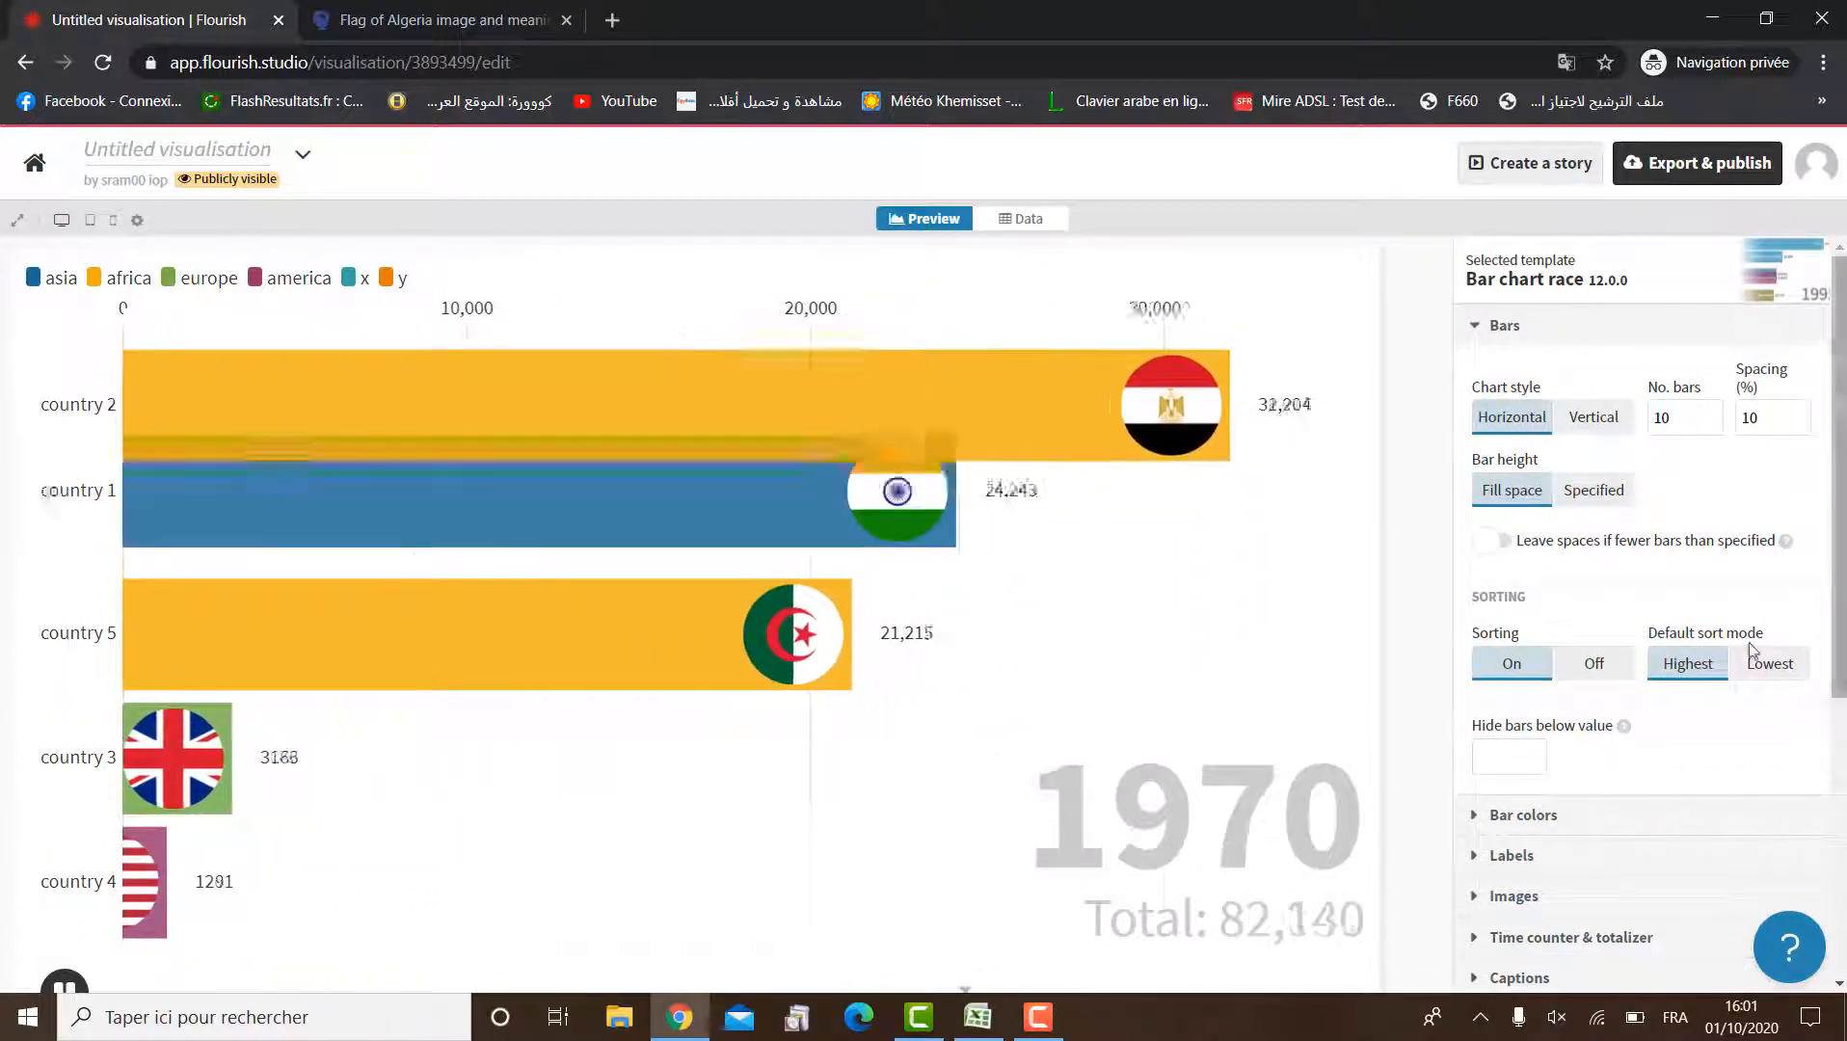
left_click(1770, 664)
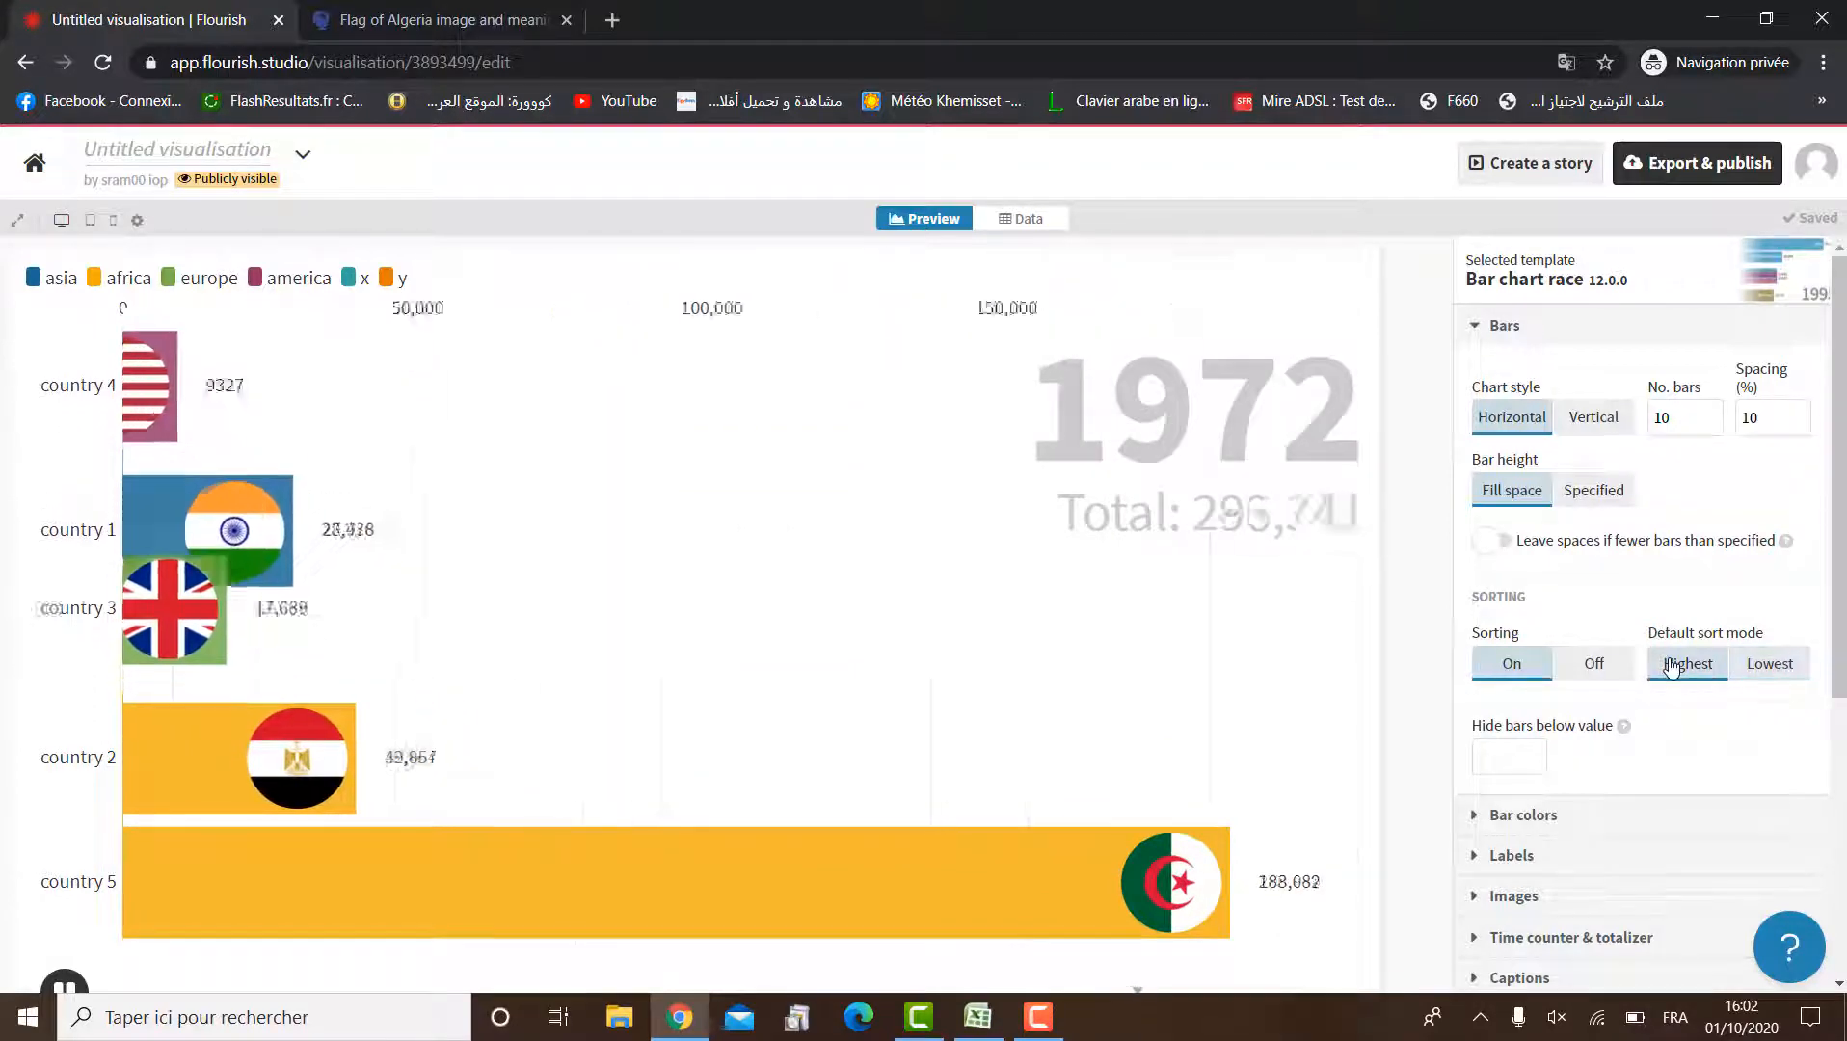
left_click(1470, 328)
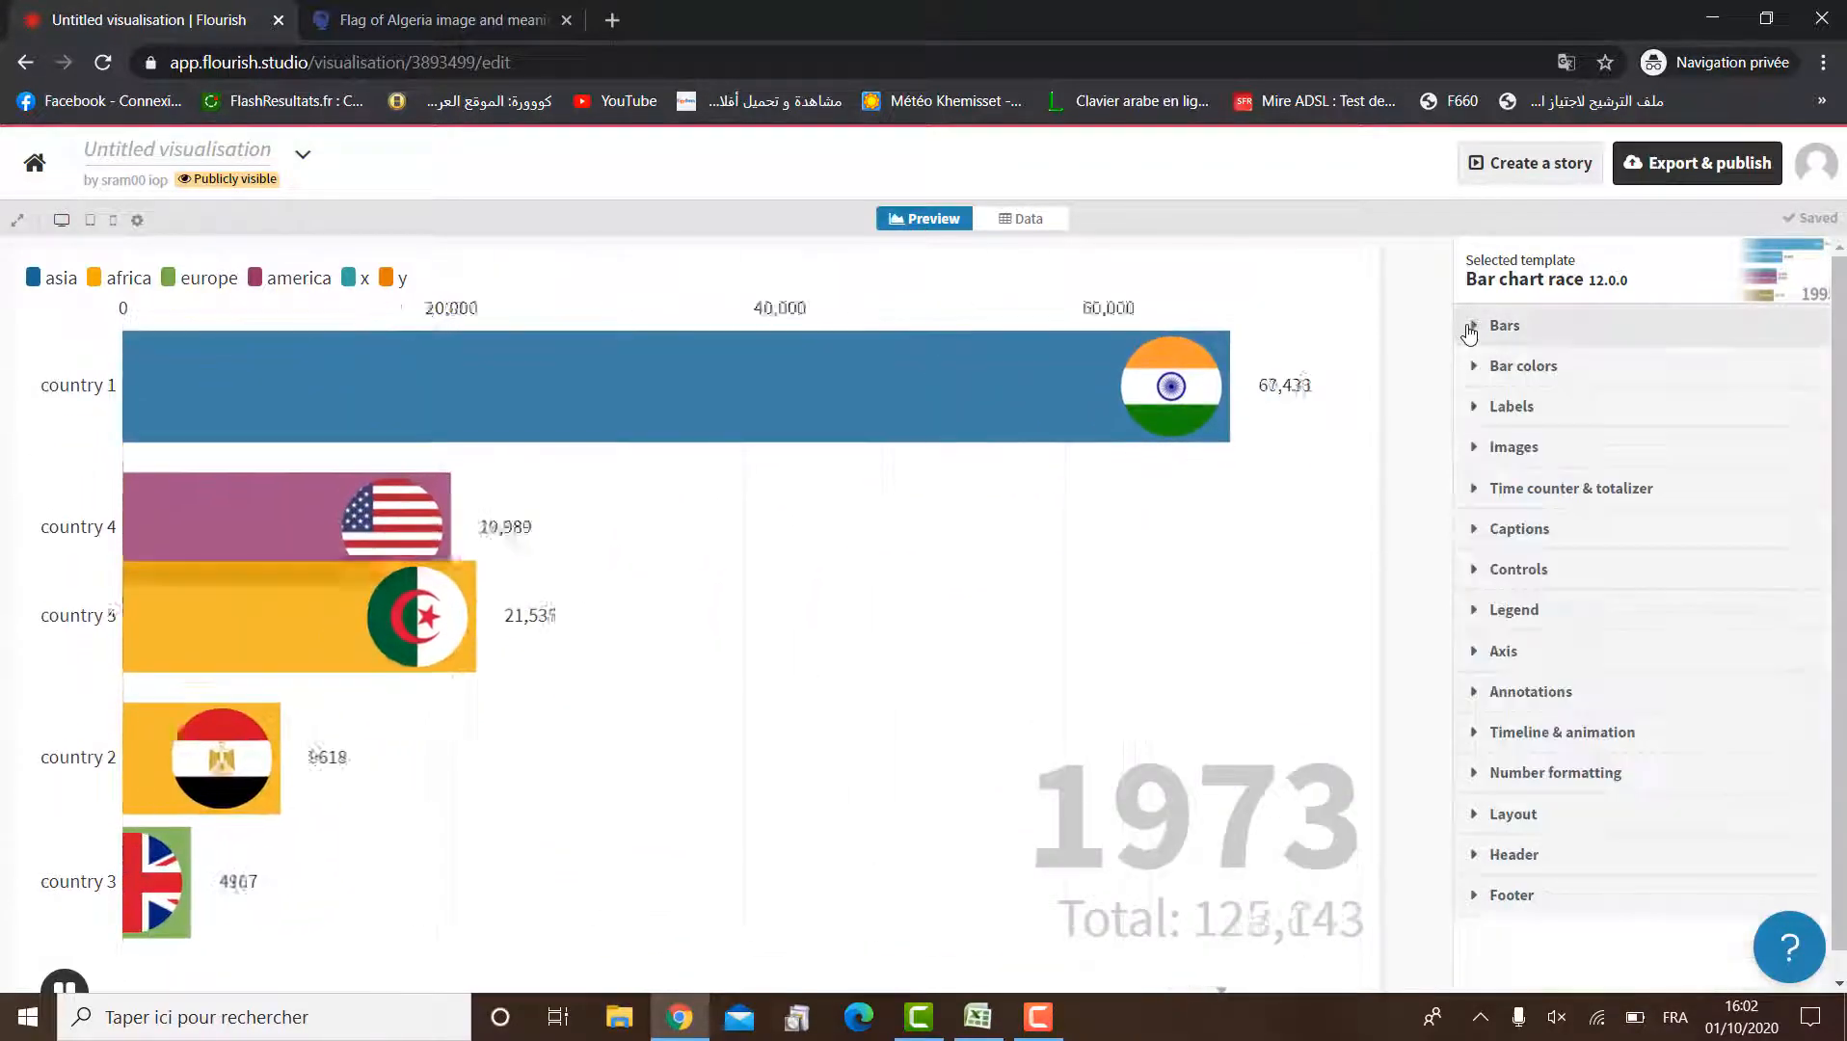
Try coloring the chart by bar, and set the bars' color mode to Single
left_click(1472, 365)
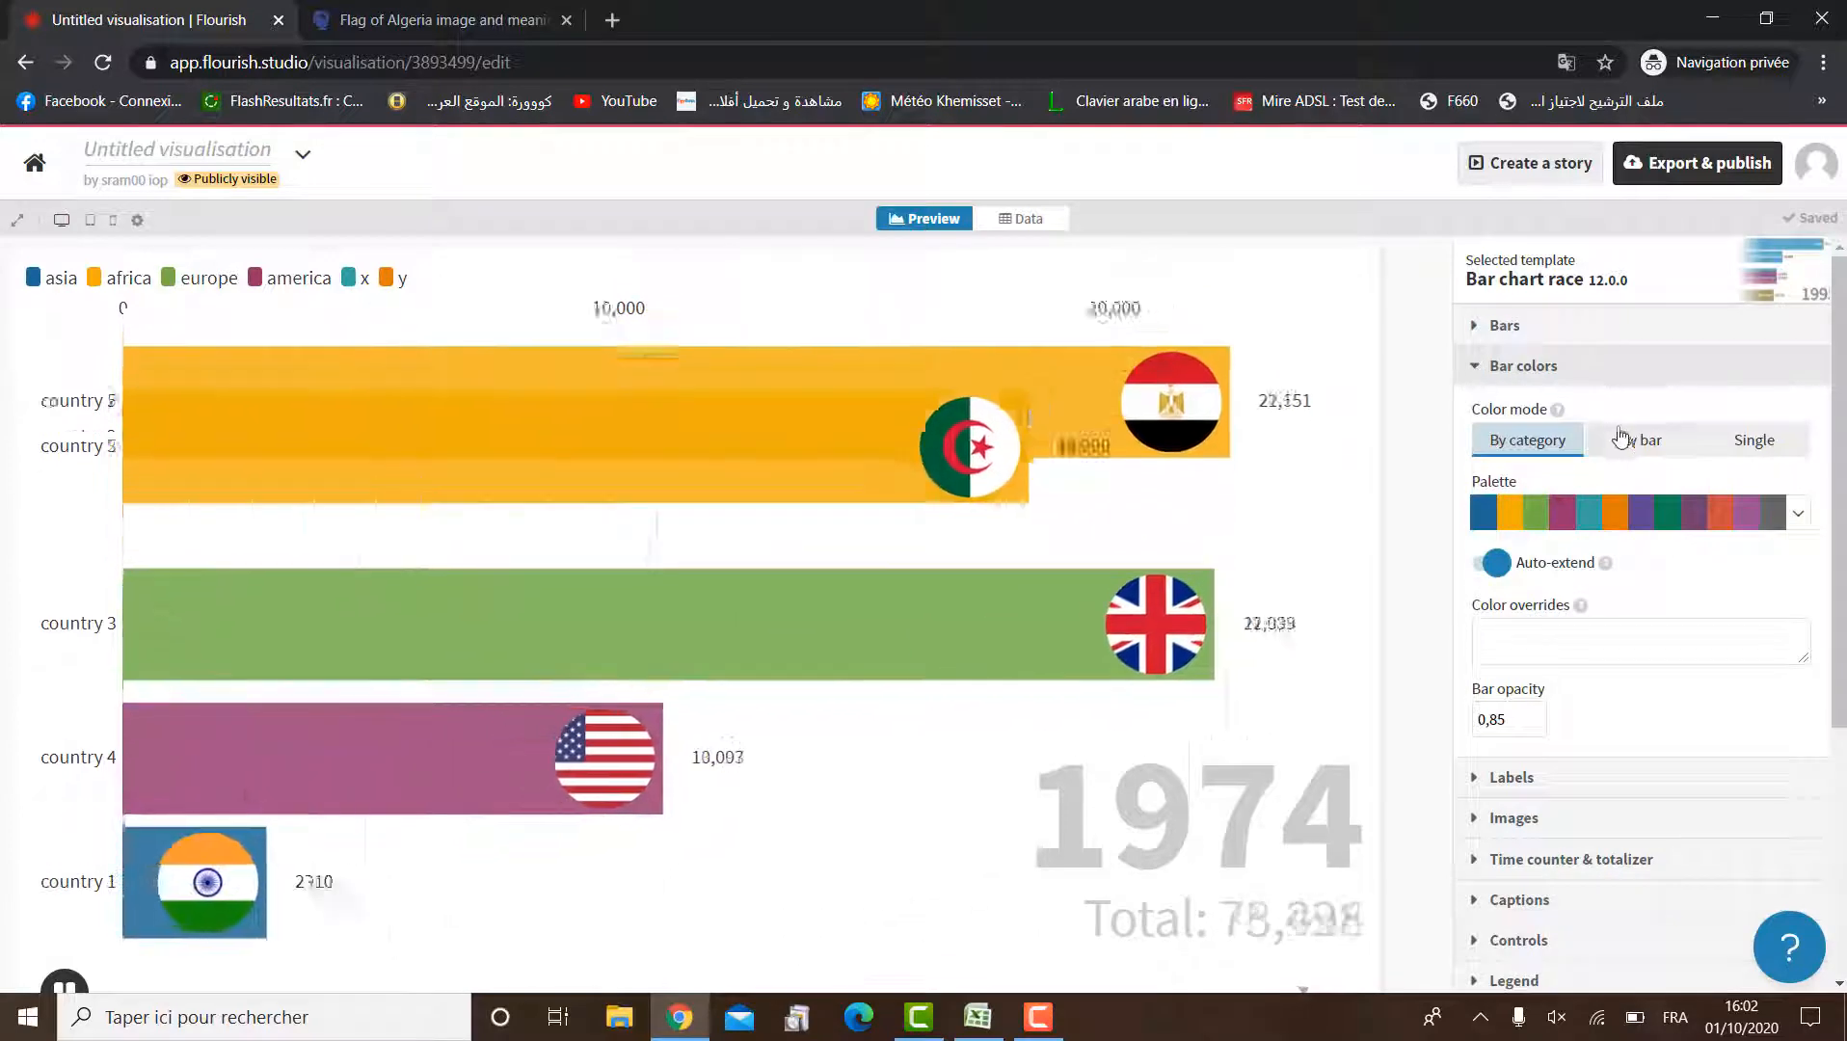
left_click(1629, 446)
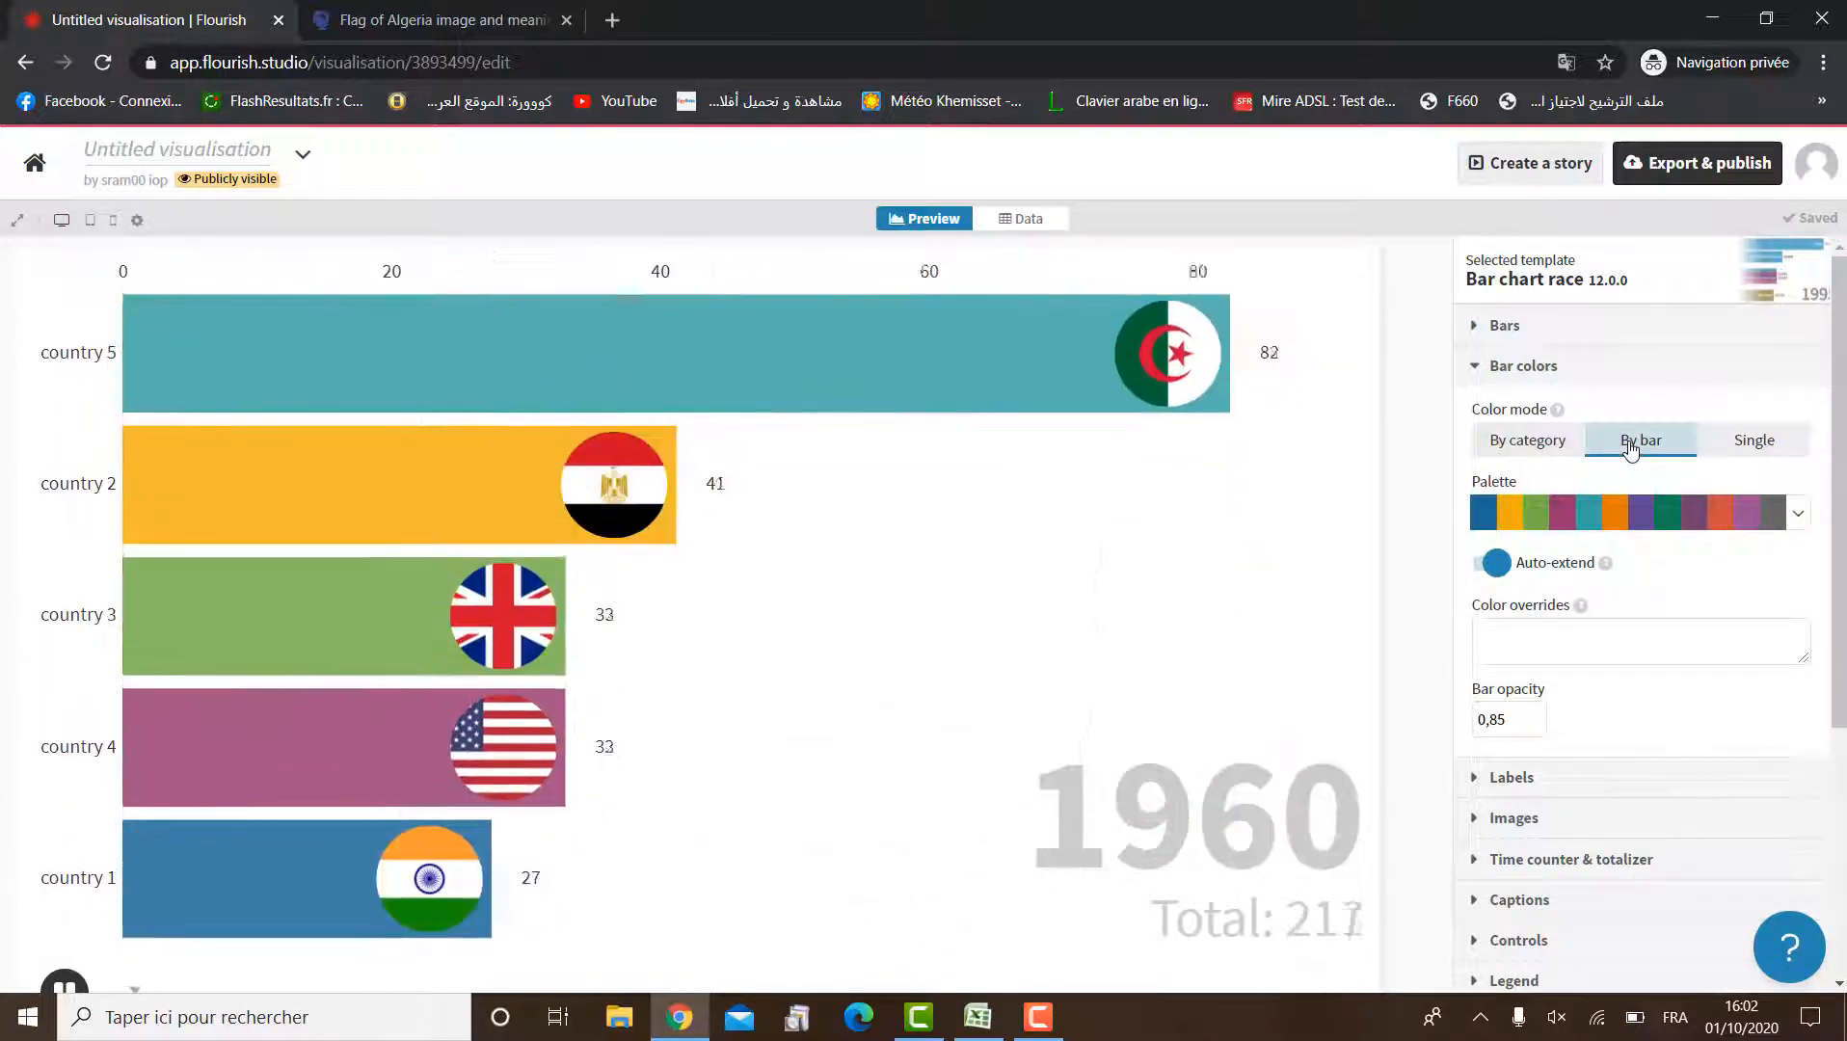
left_click(1772, 449)
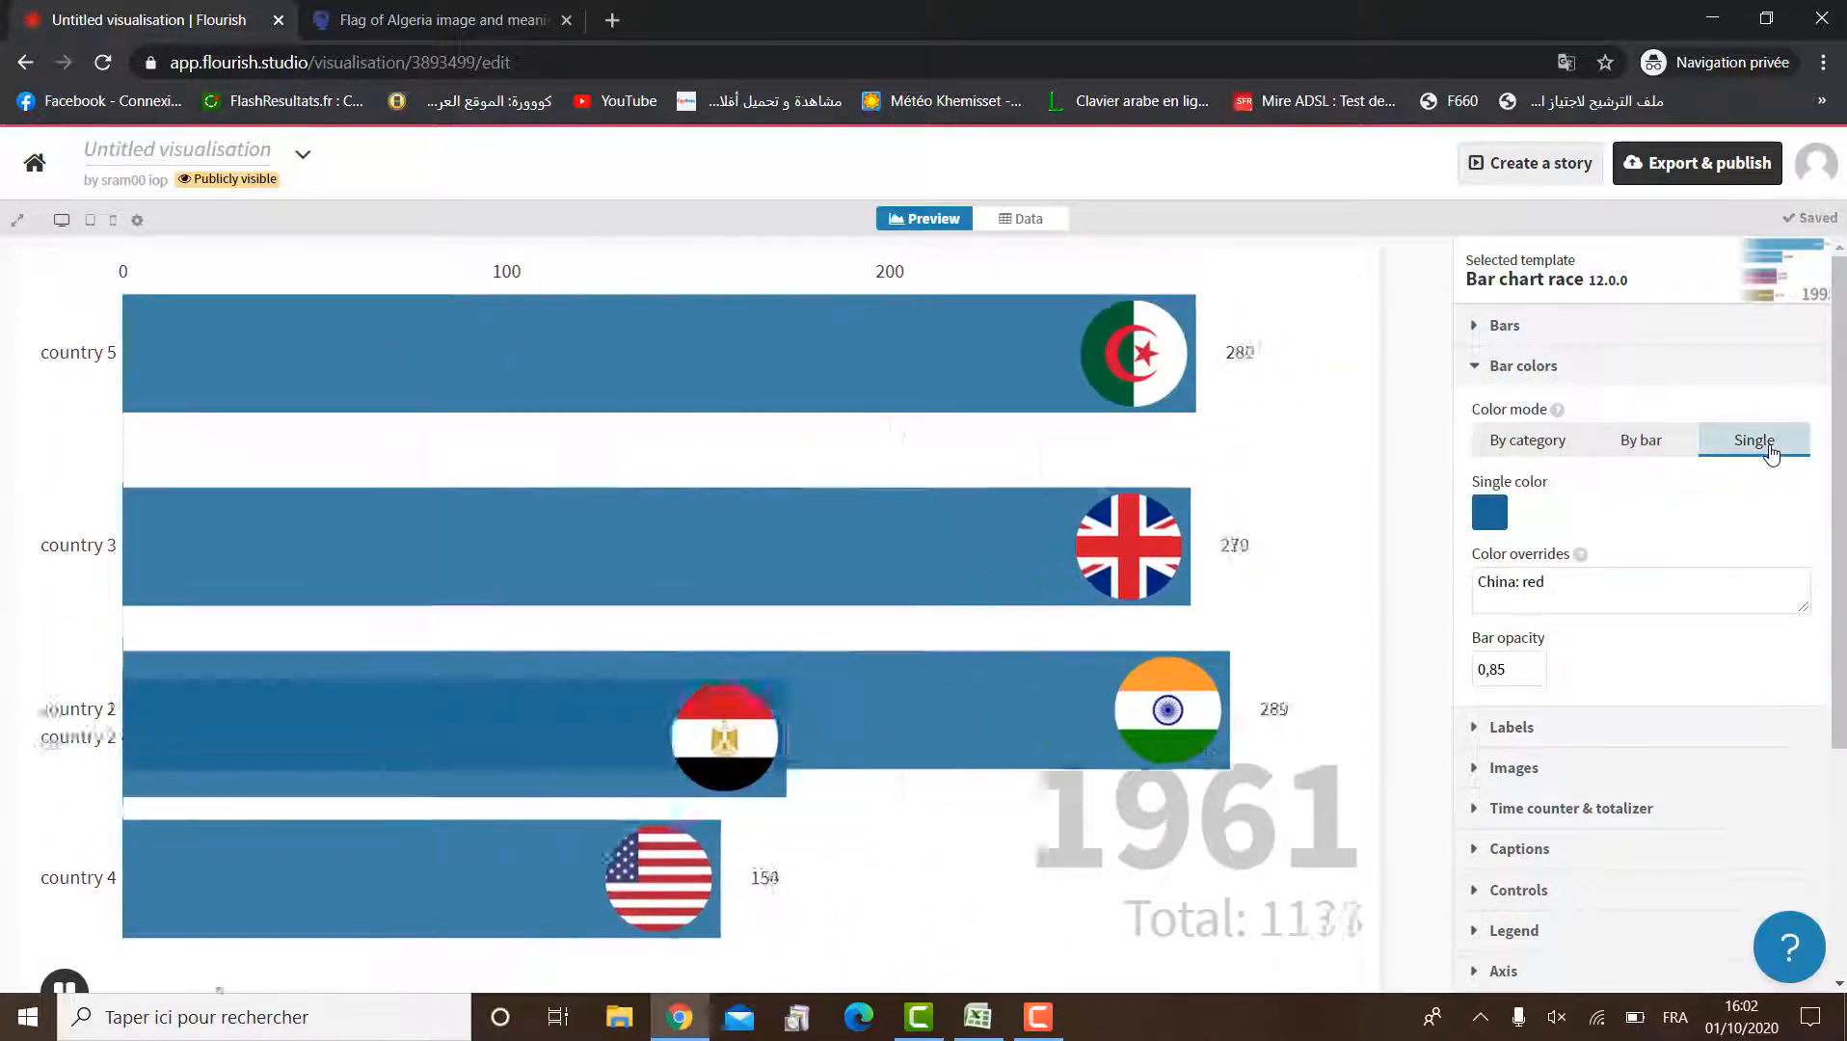
Try coloring the chart by bar once more, and set the bars' color mode to By category
left_click(1629, 445)
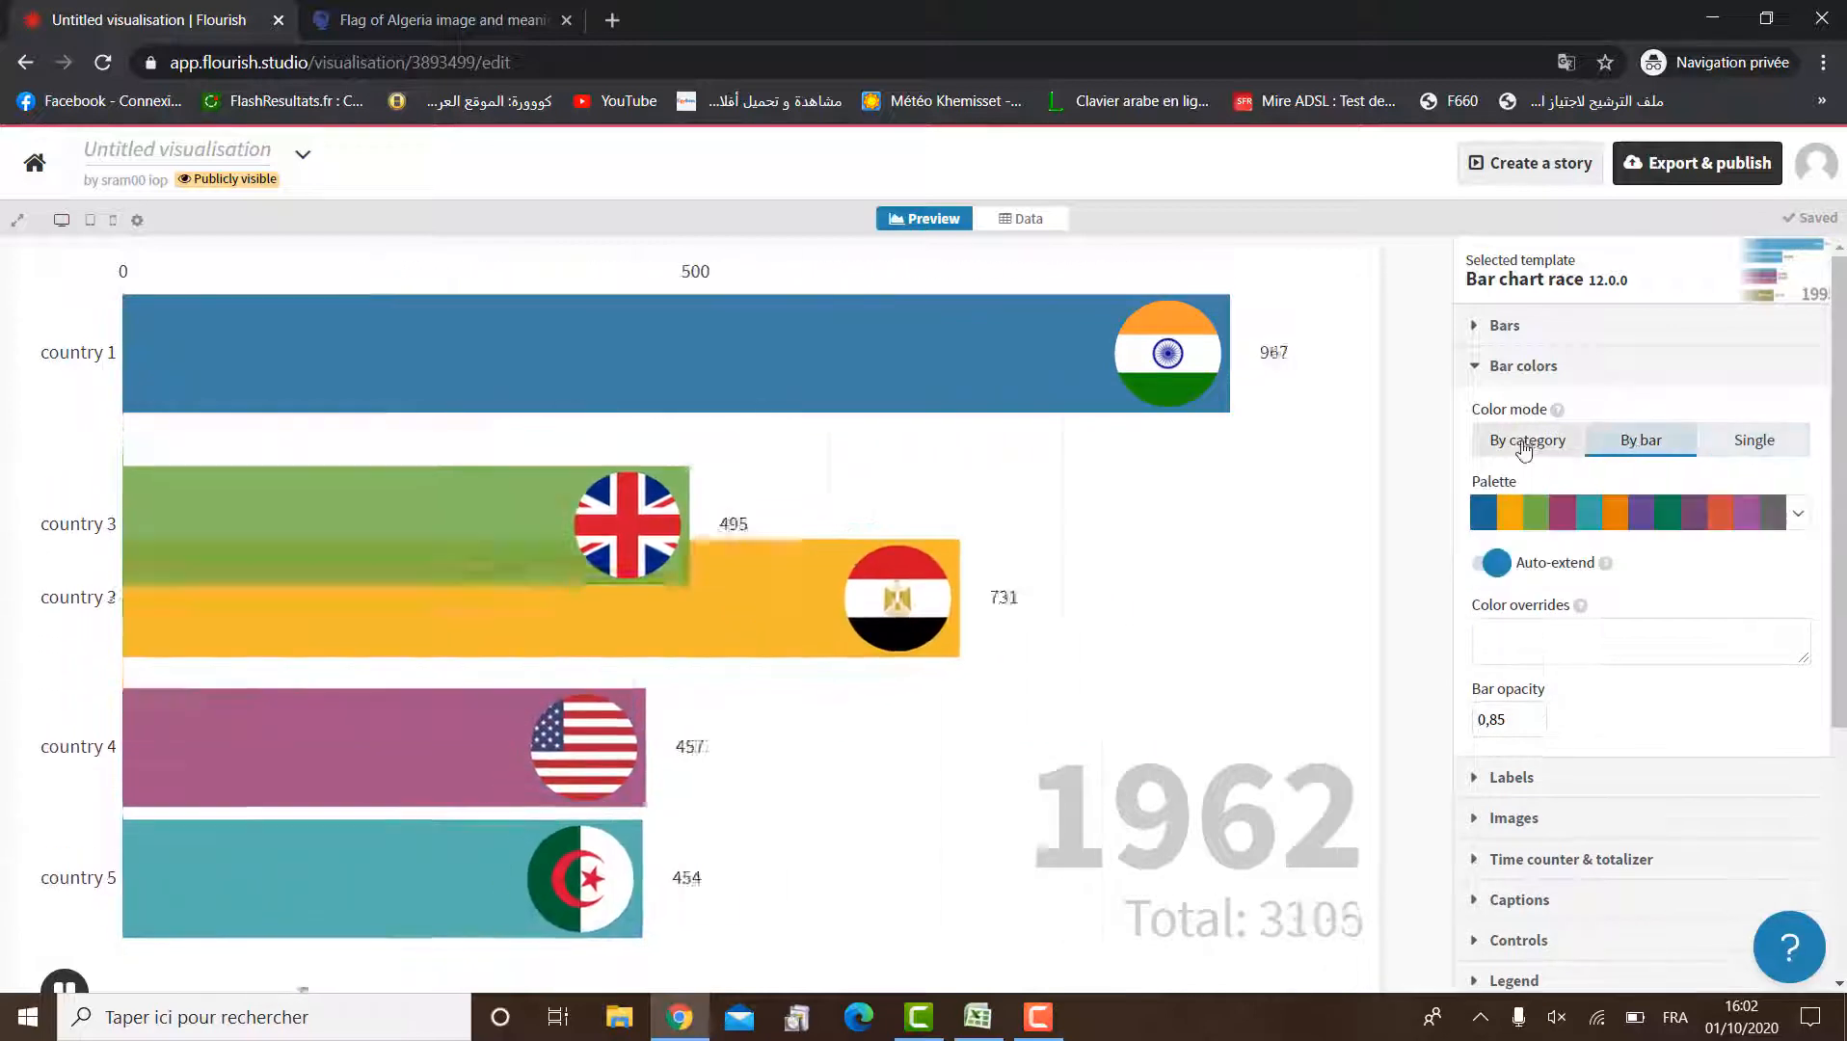
left_click(1521, 448)
Try the Pale, Accent and Rainbow palettes on the bars, and restore the Flourish 1 palette
left_click(1509, 513)
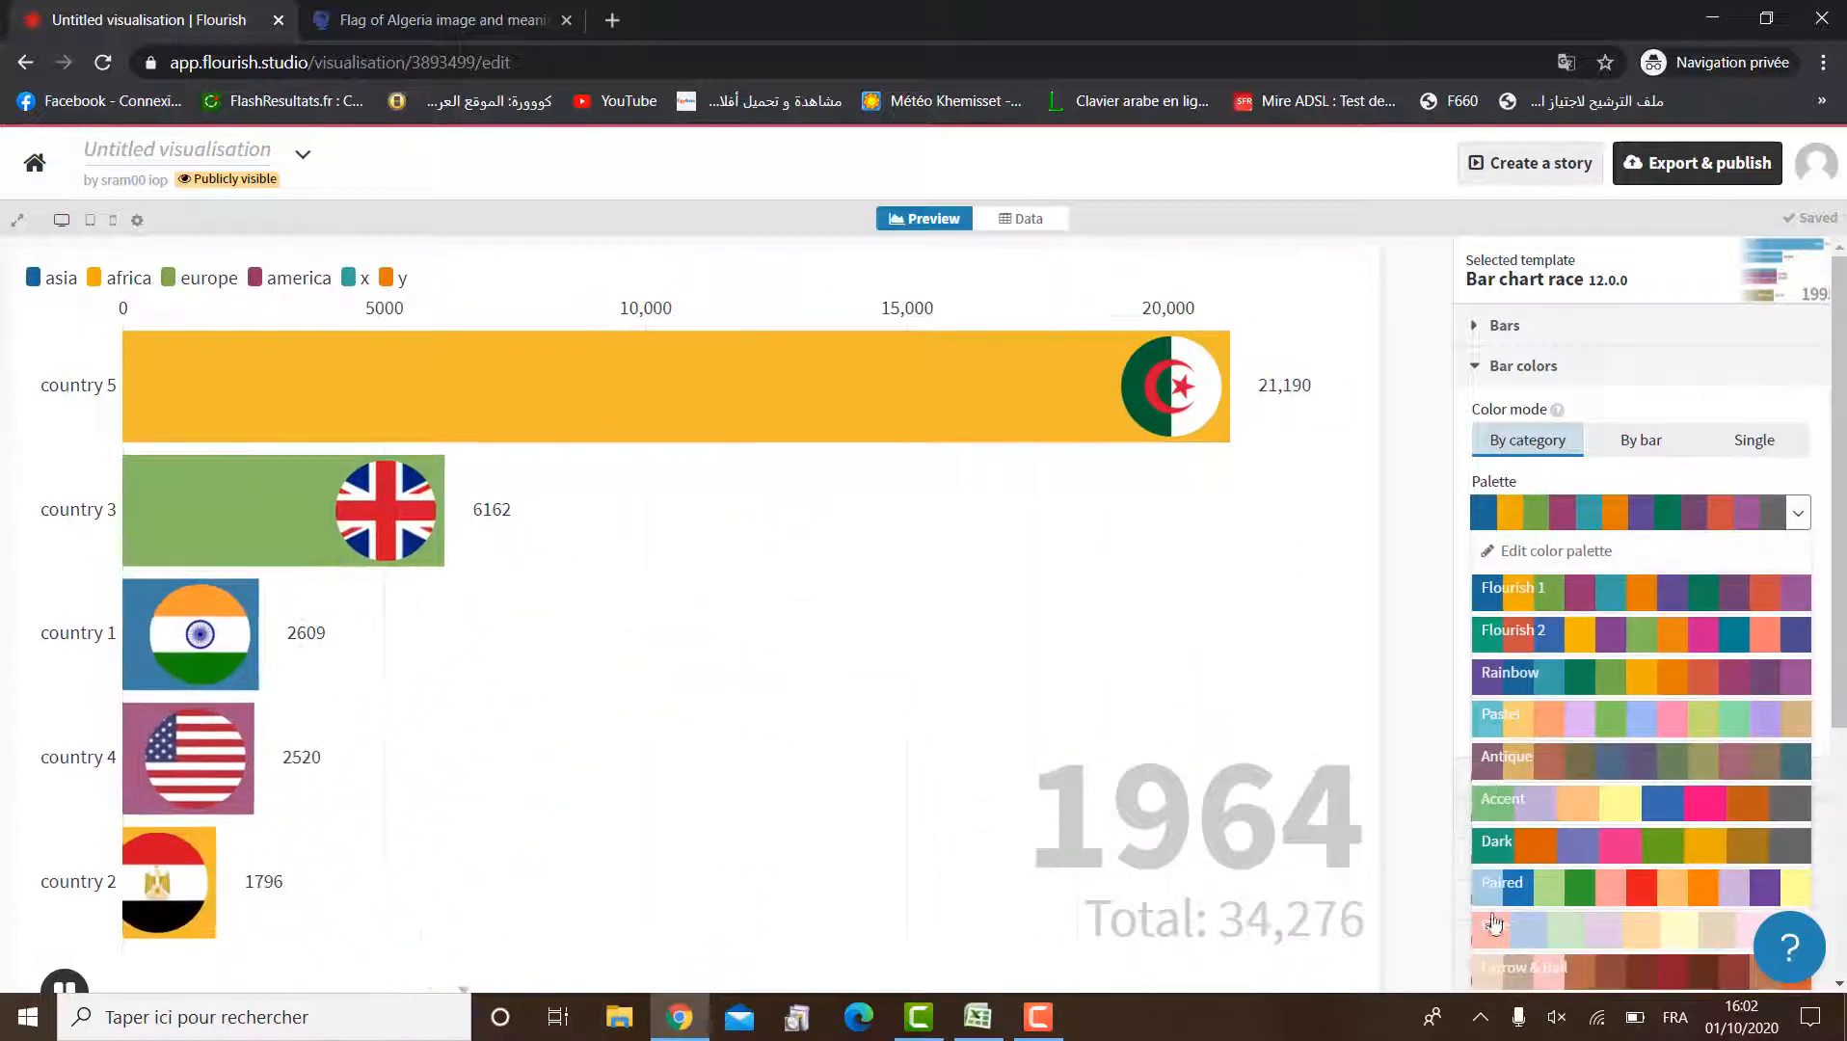
left_click(1494, 923)
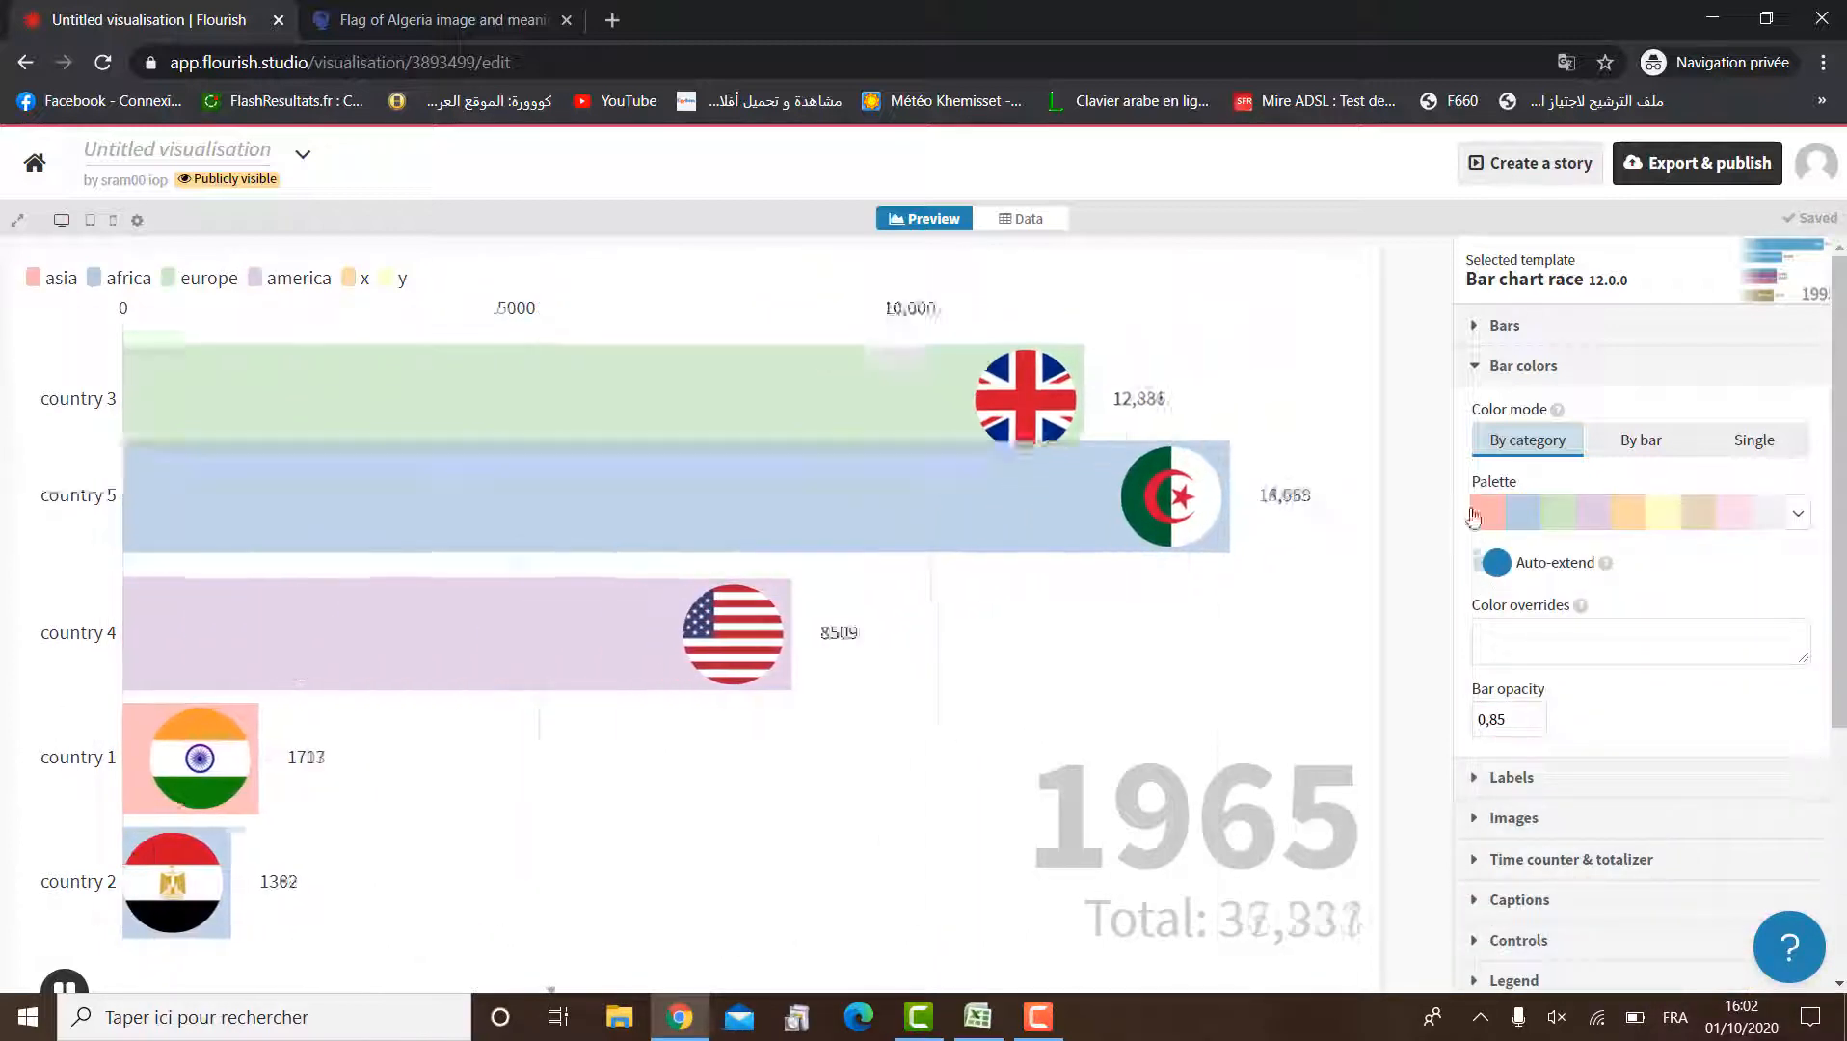
left_click(1472, 512)
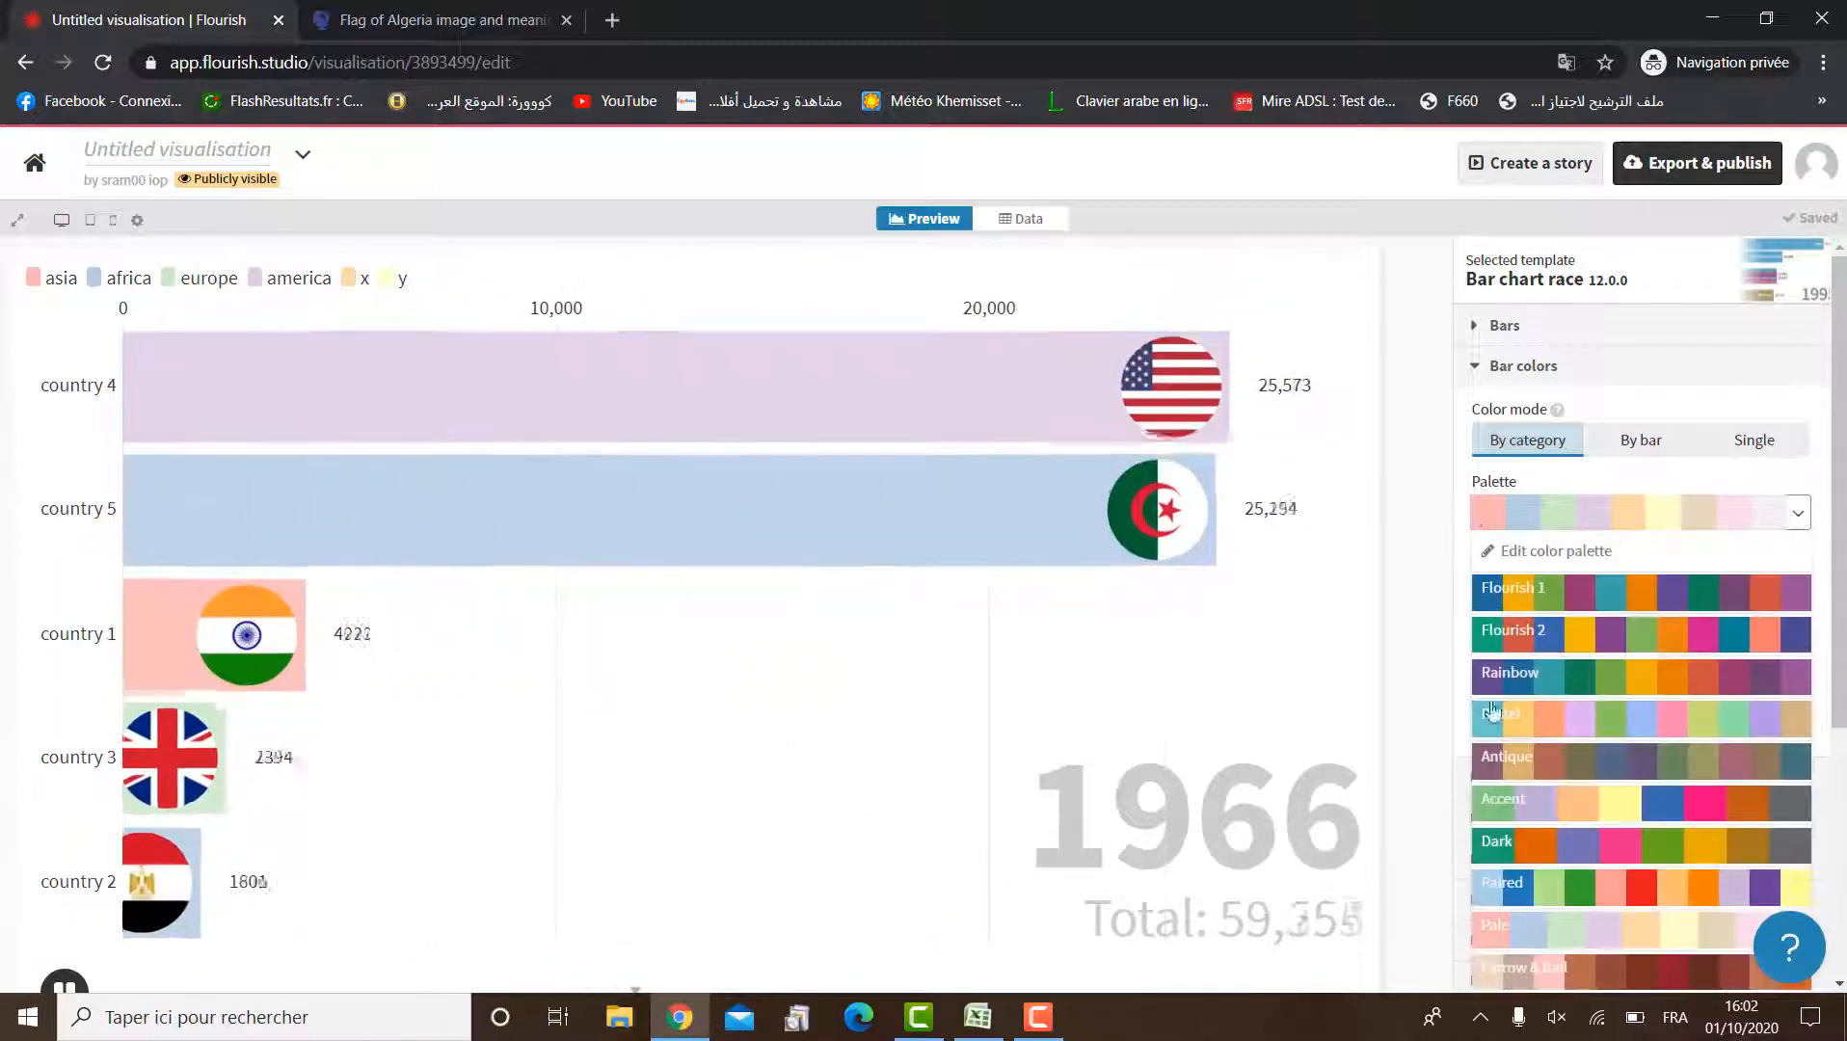
left_click(1492, 805)
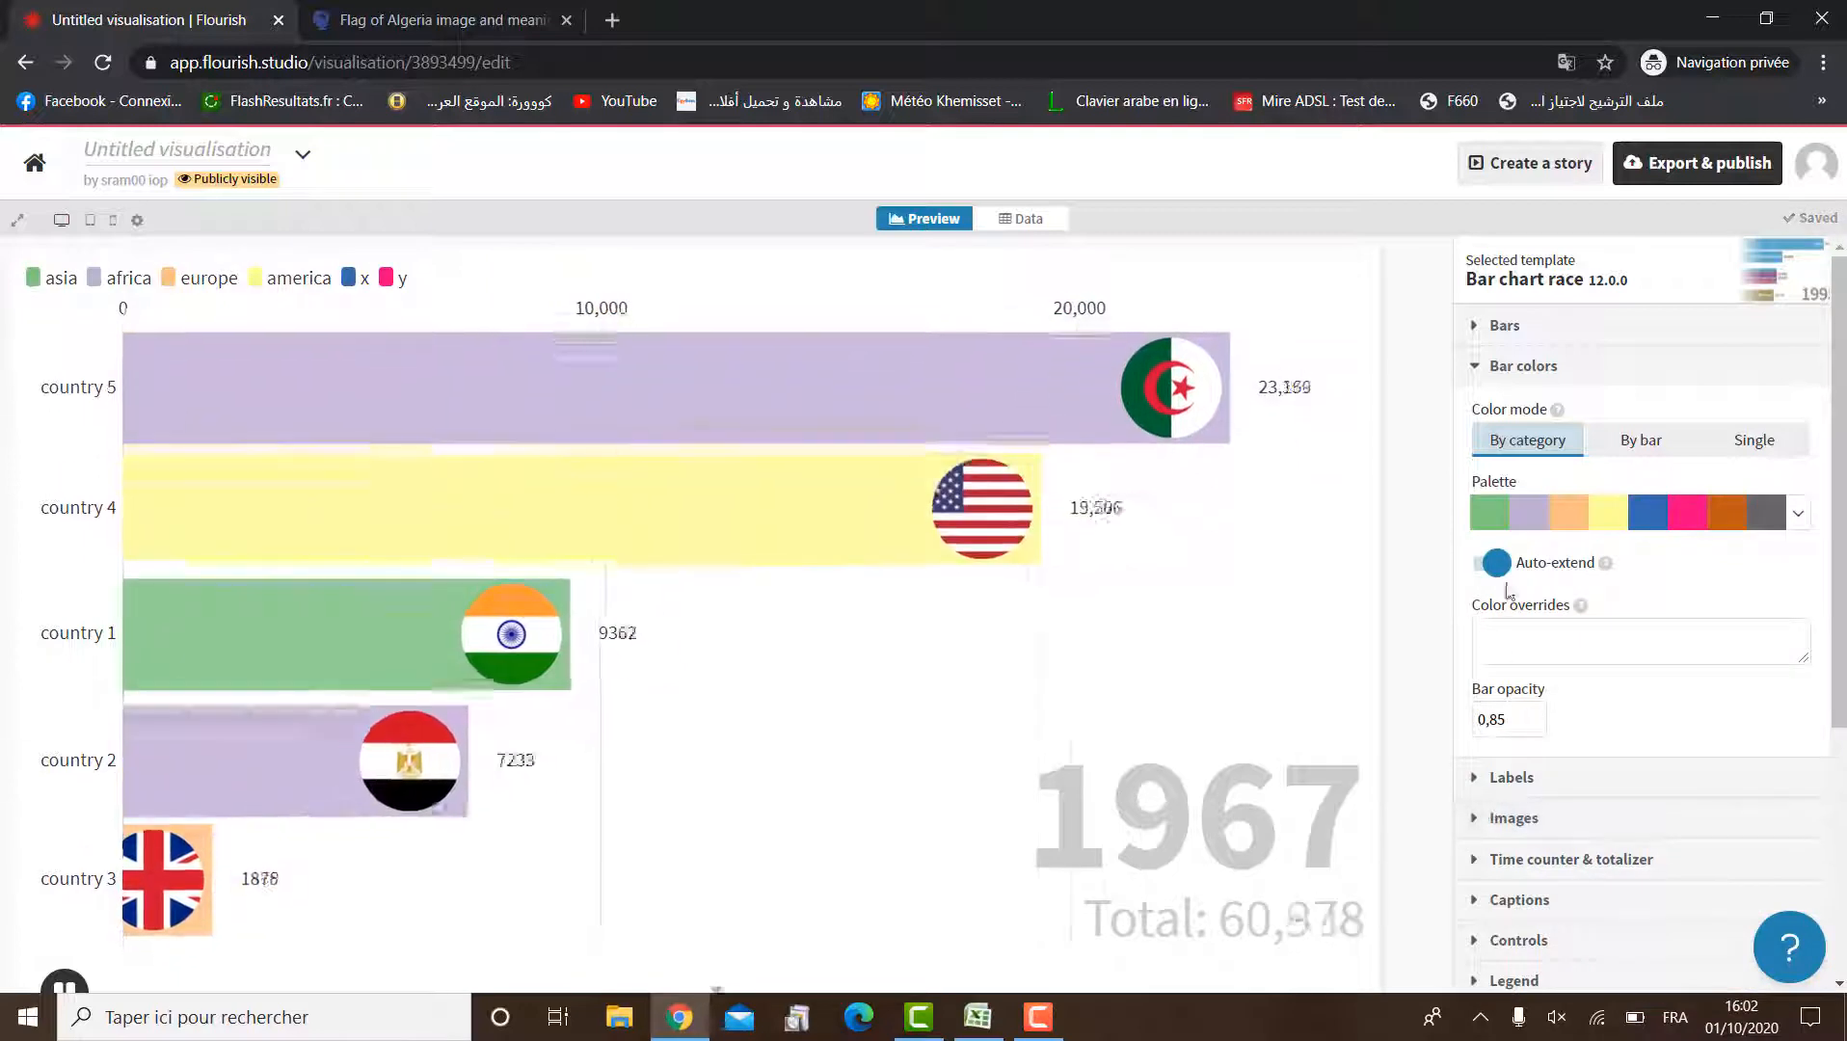
left_click(1490, 522)
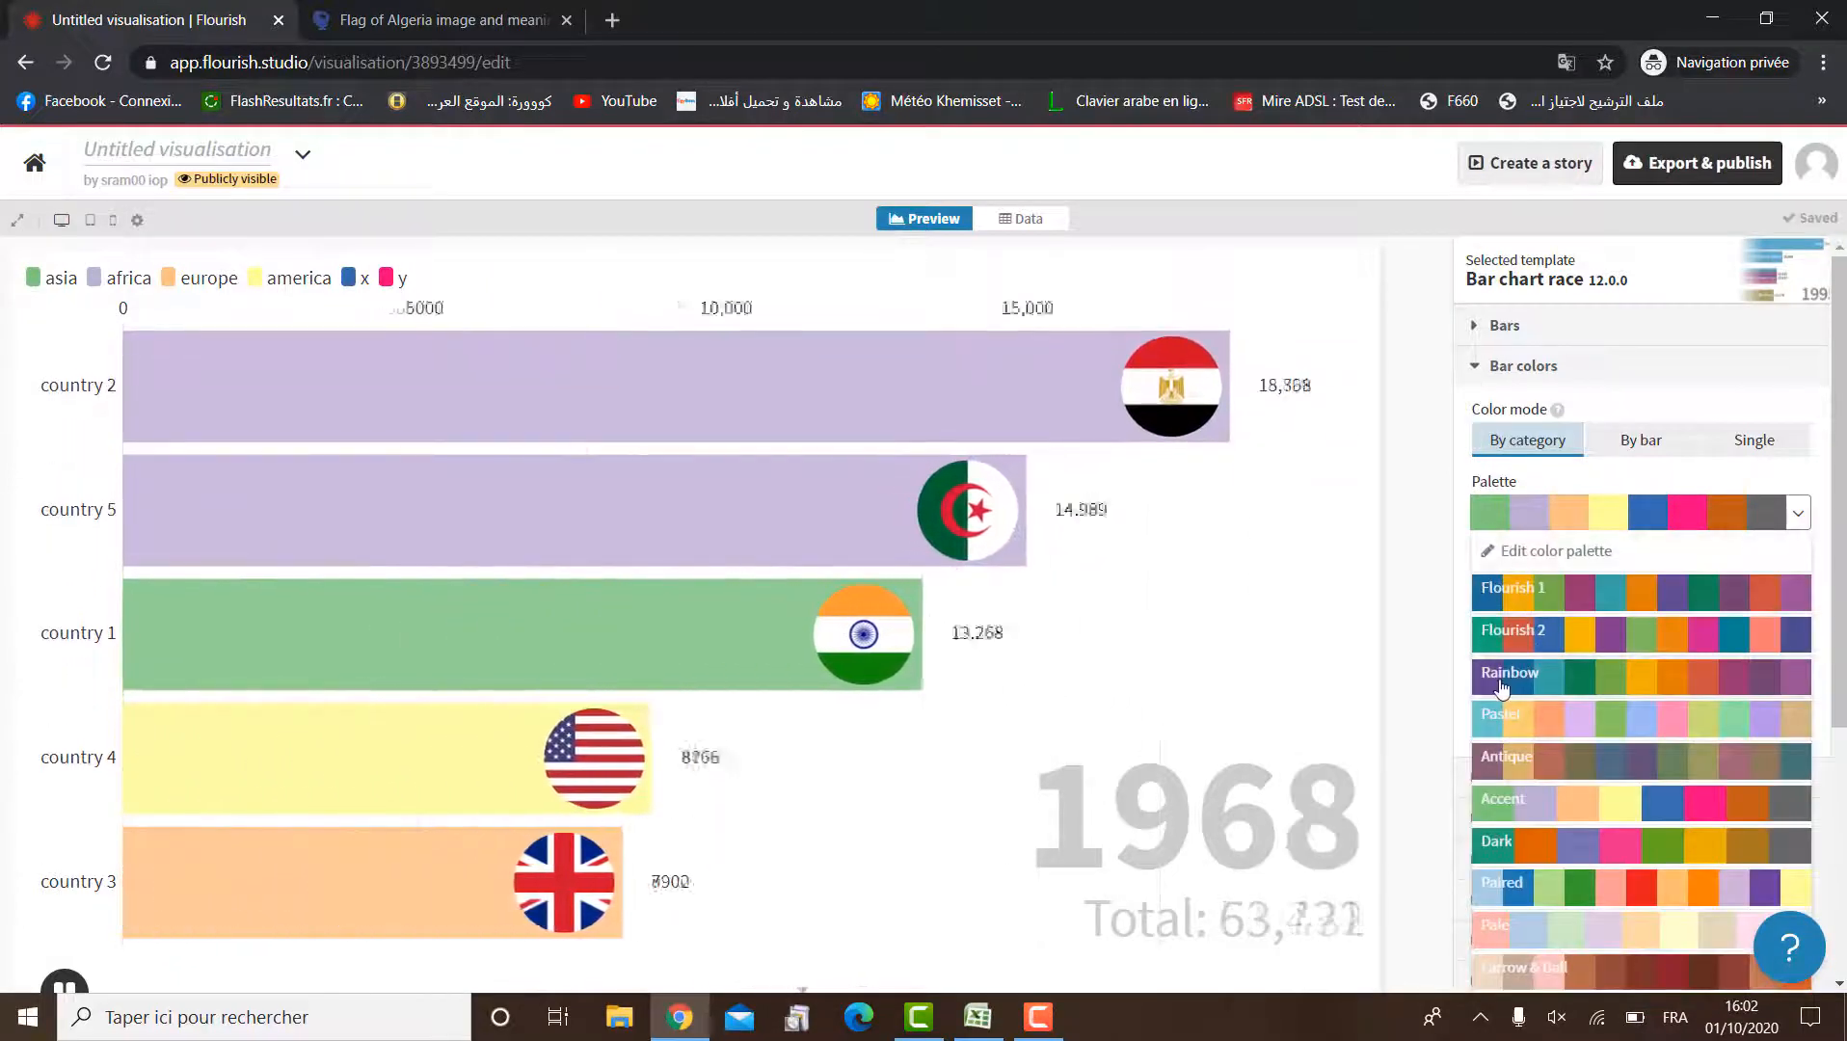
left_click(1503, 674)
left_click(1504, 513)
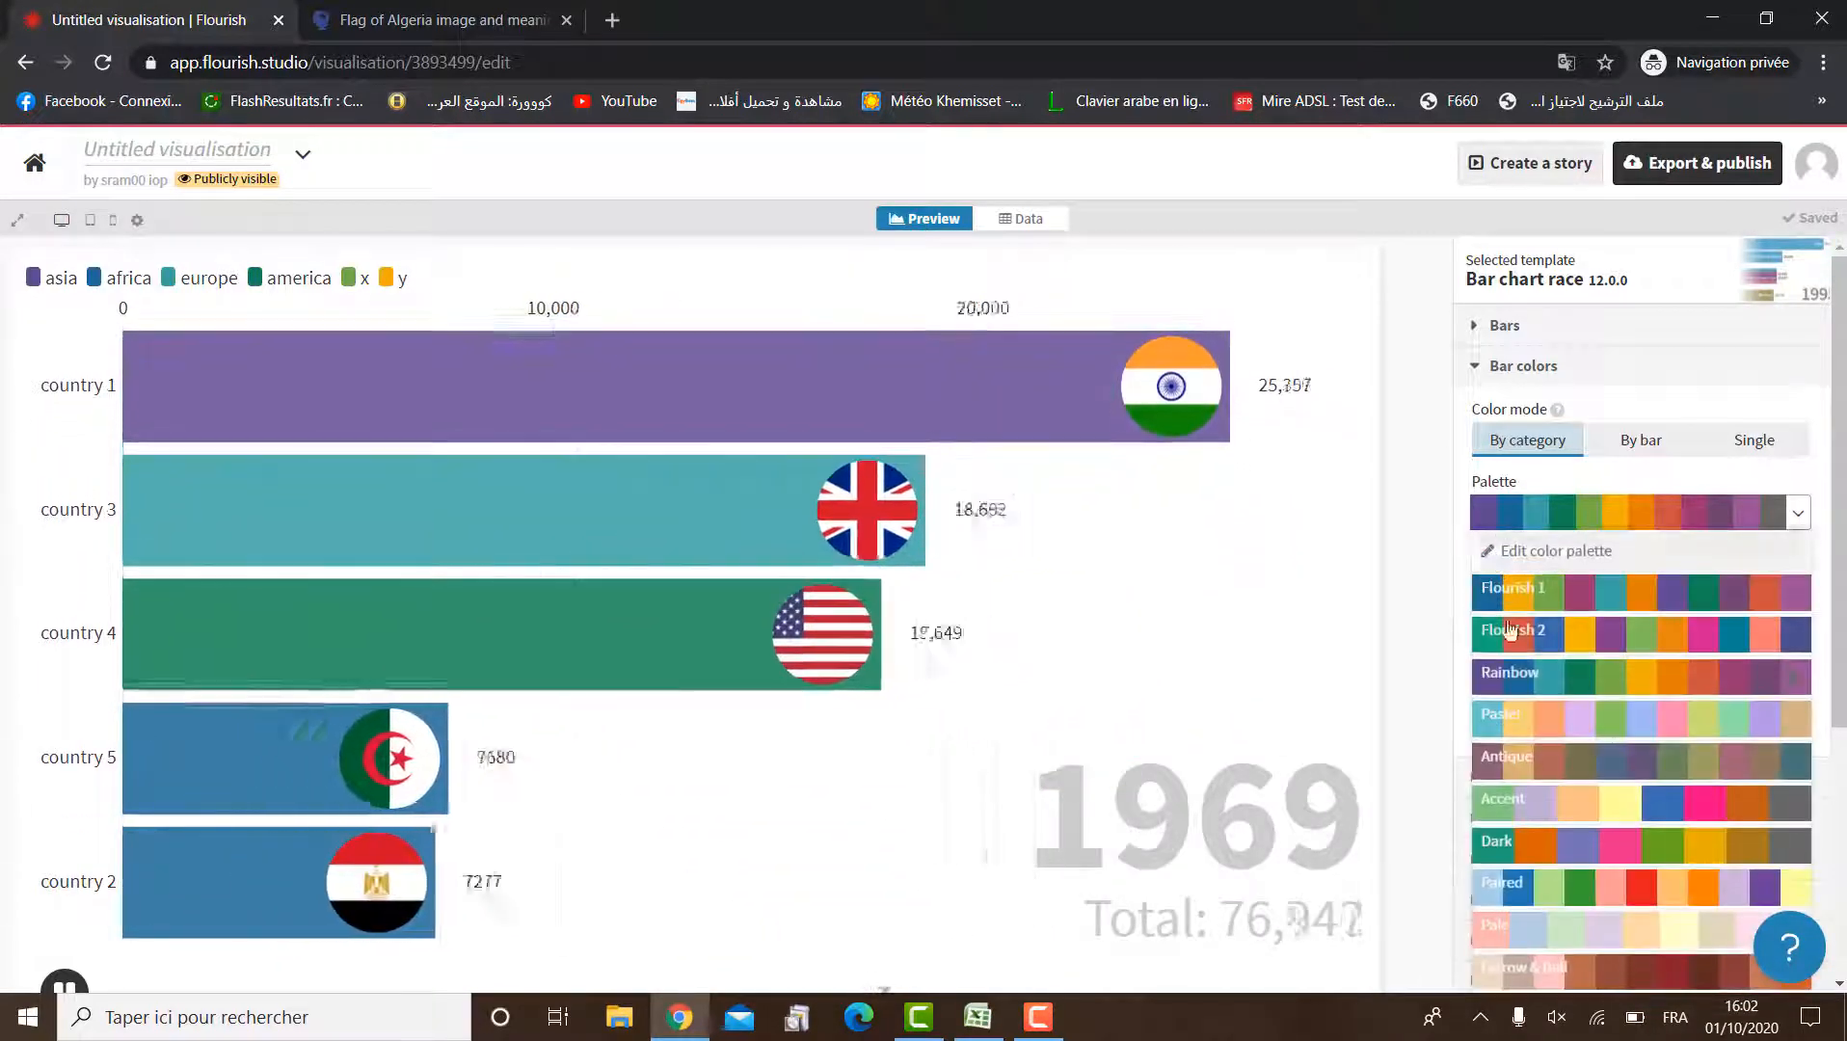
left_click(1518, 932)
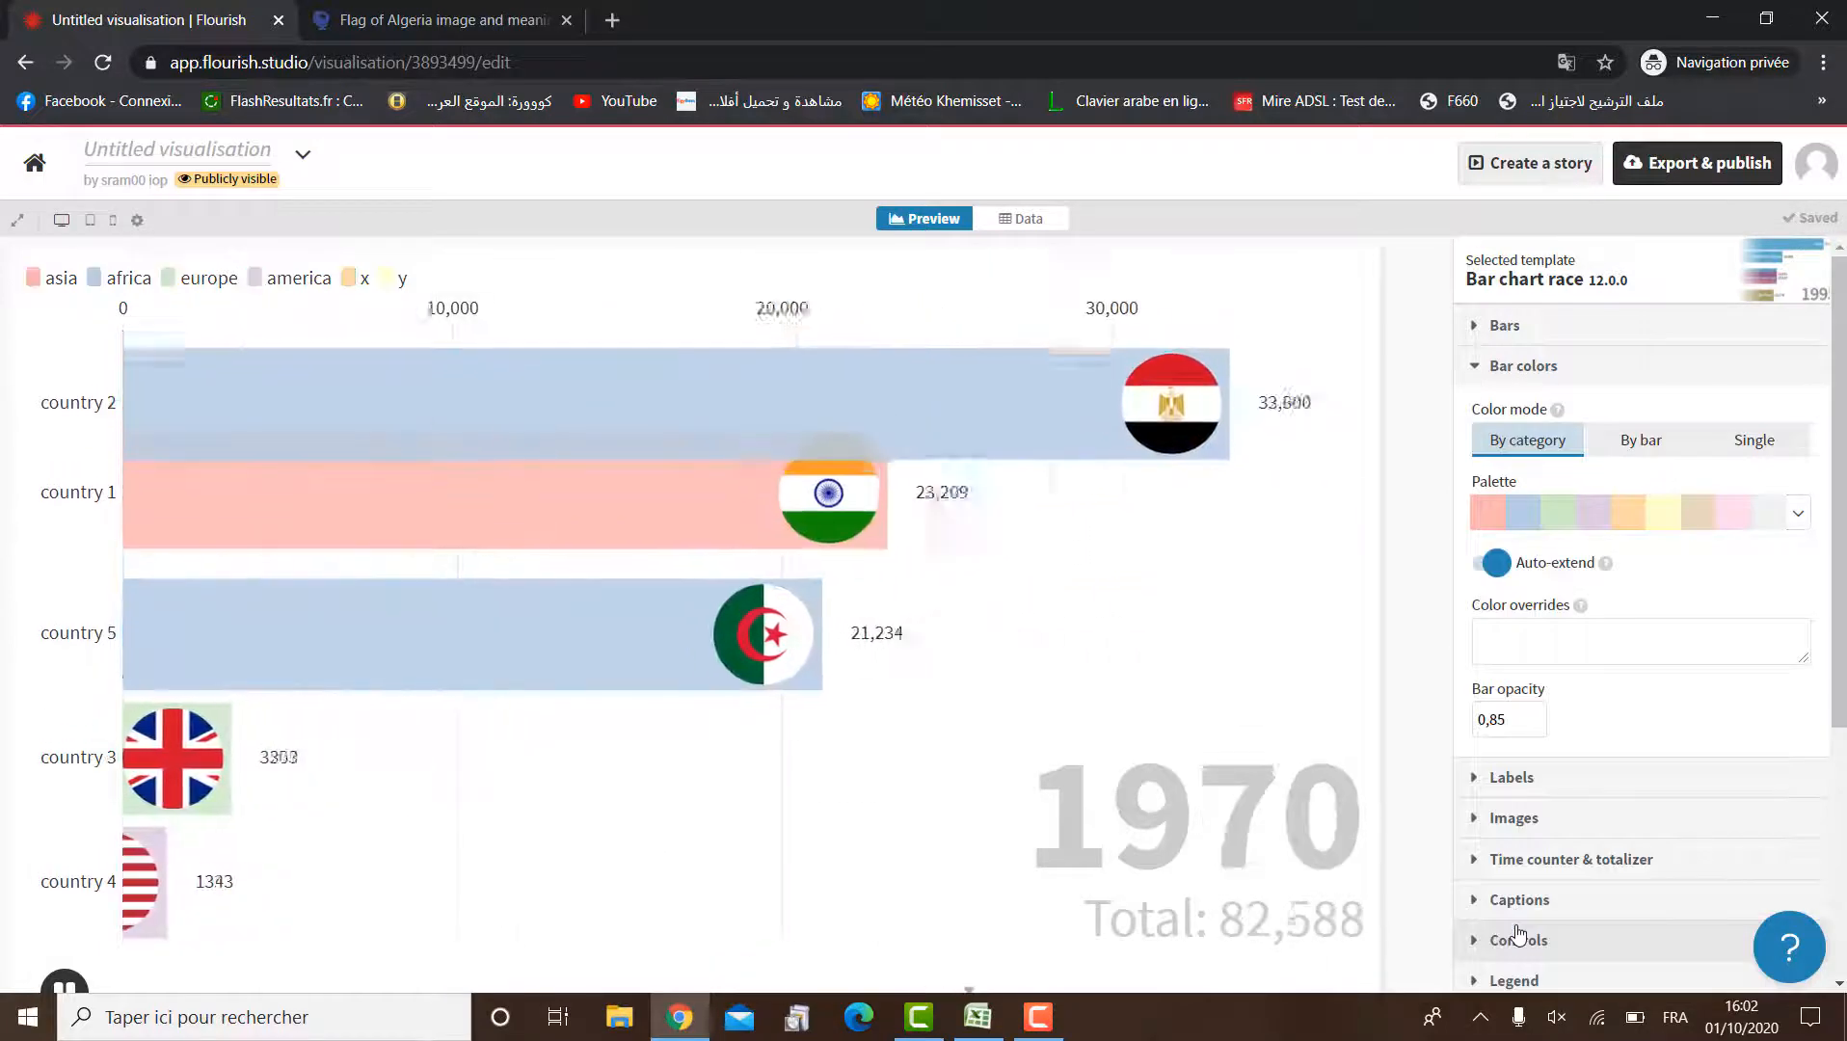
left_click(1477, 512)
left_click(1516, 599)
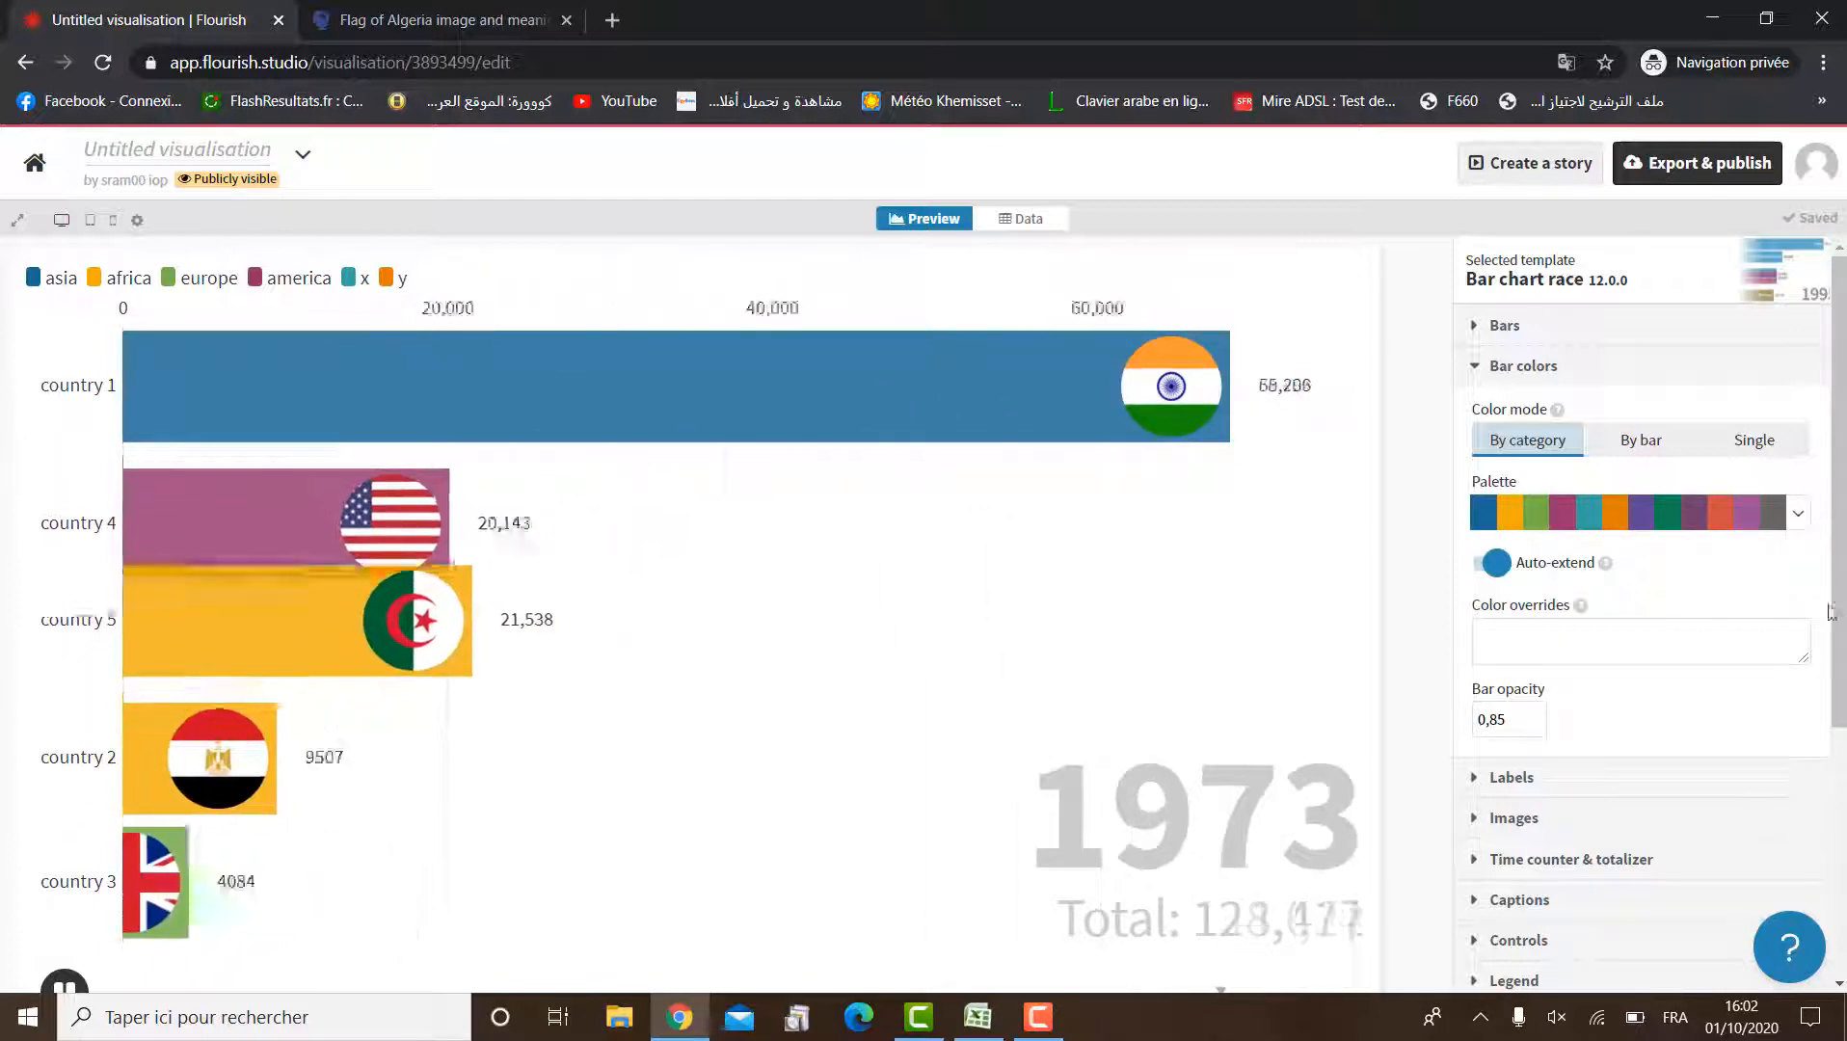
Test the bar opacity down to 0, and set it to 1
left_click(1536, 714)
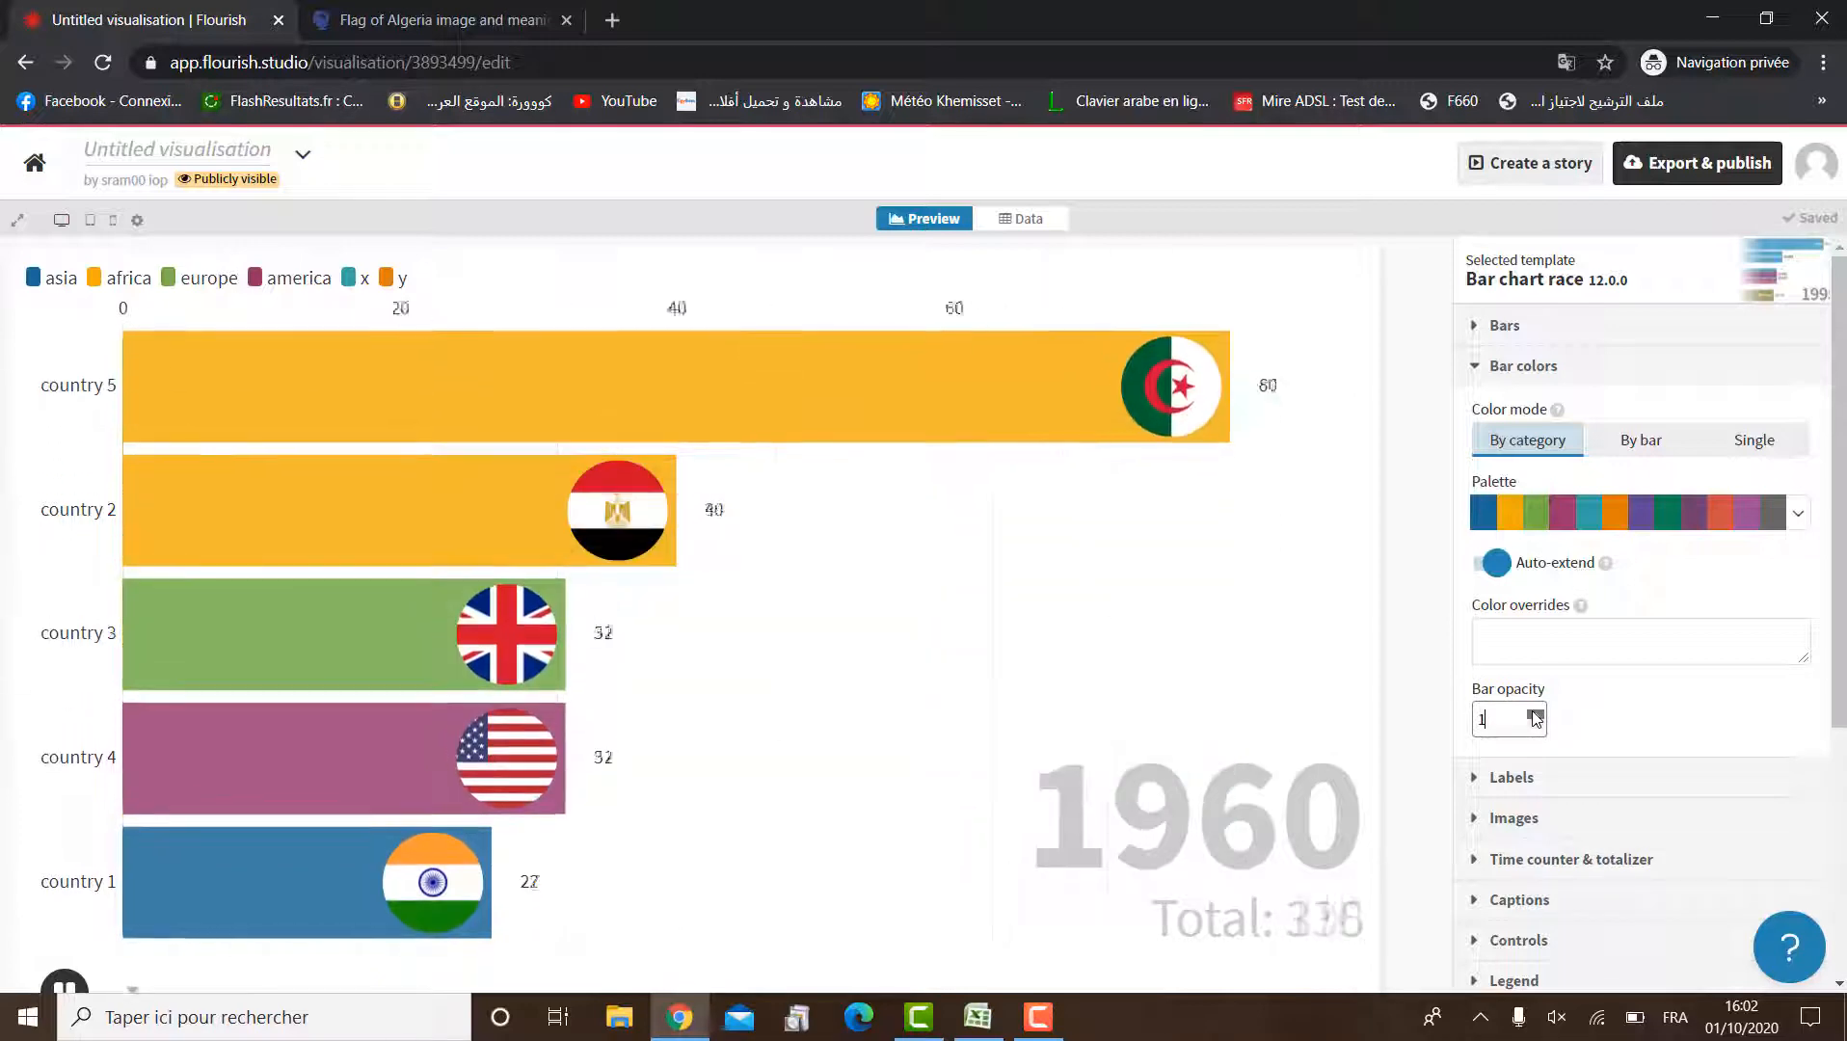
left_click_drag(1536, 728, 1538, 721)
left_click(1537, 726)
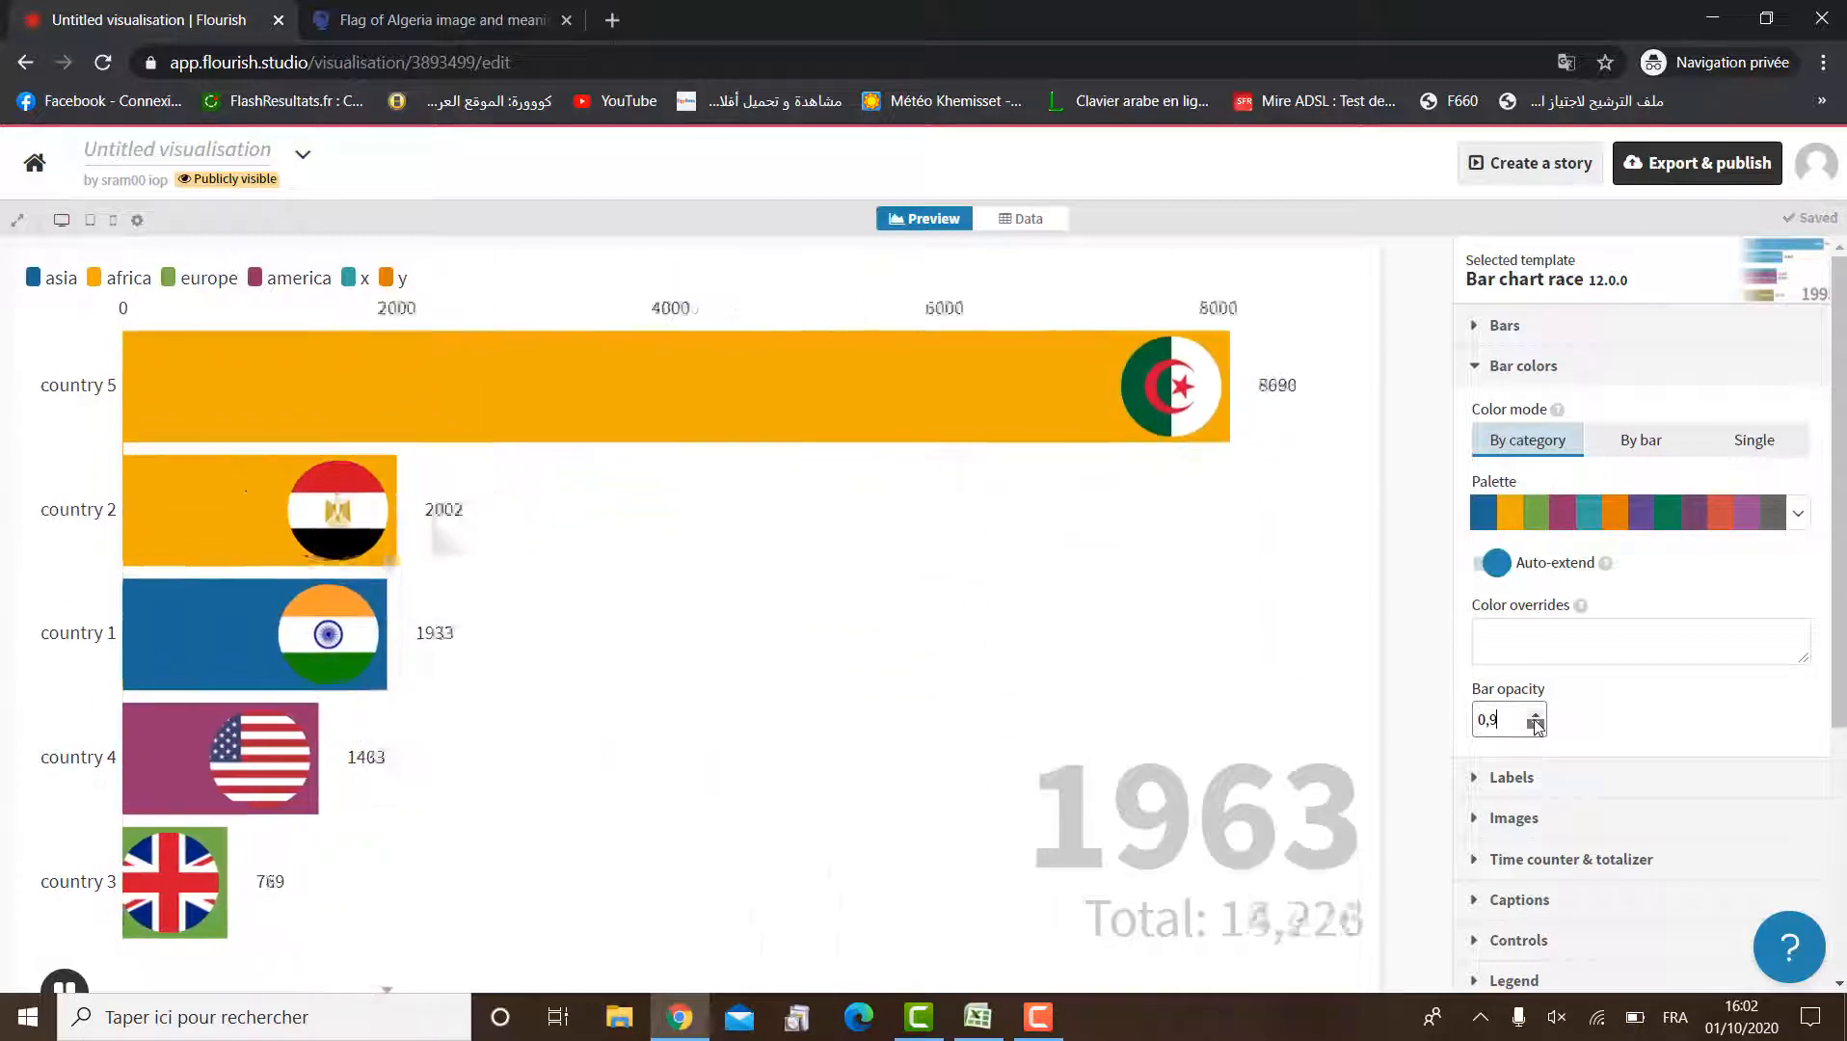
left_click(1536, 725)
left_click(1536, 726)
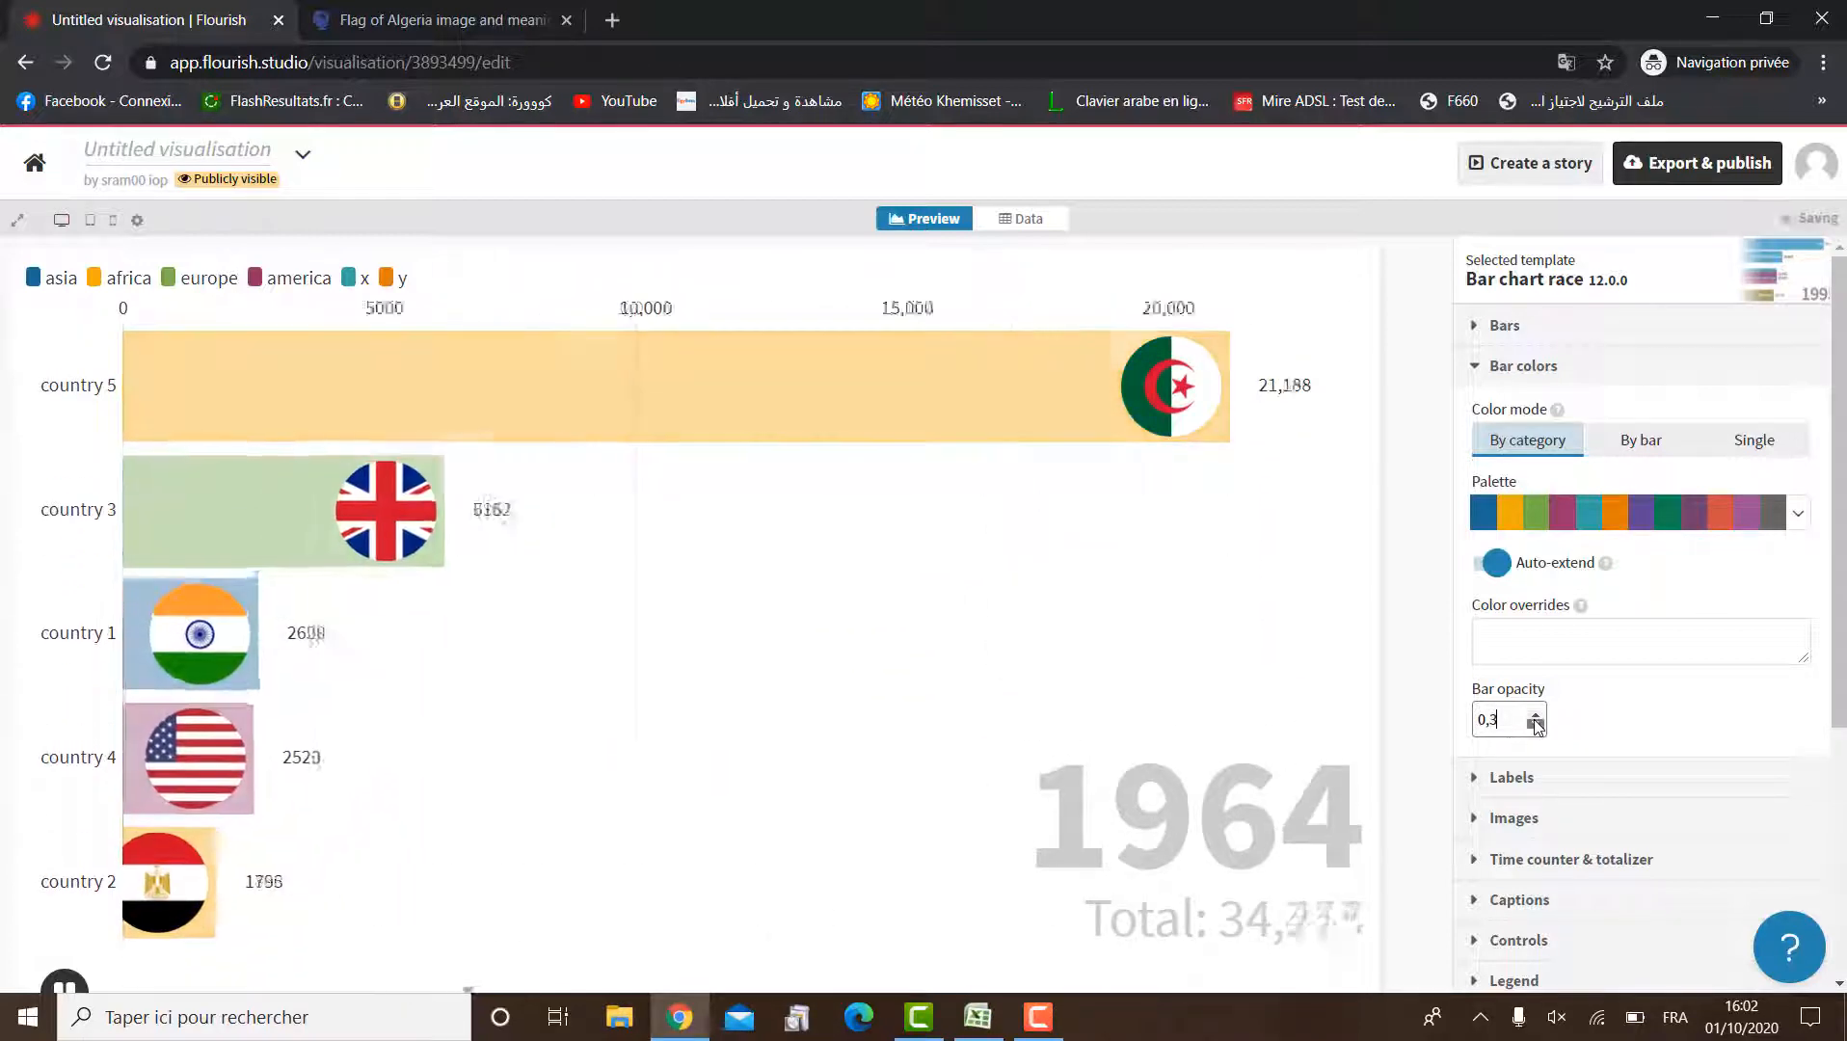
left_click(1537, 726)
left_click(1537, 726)
left_click(1536, 726)
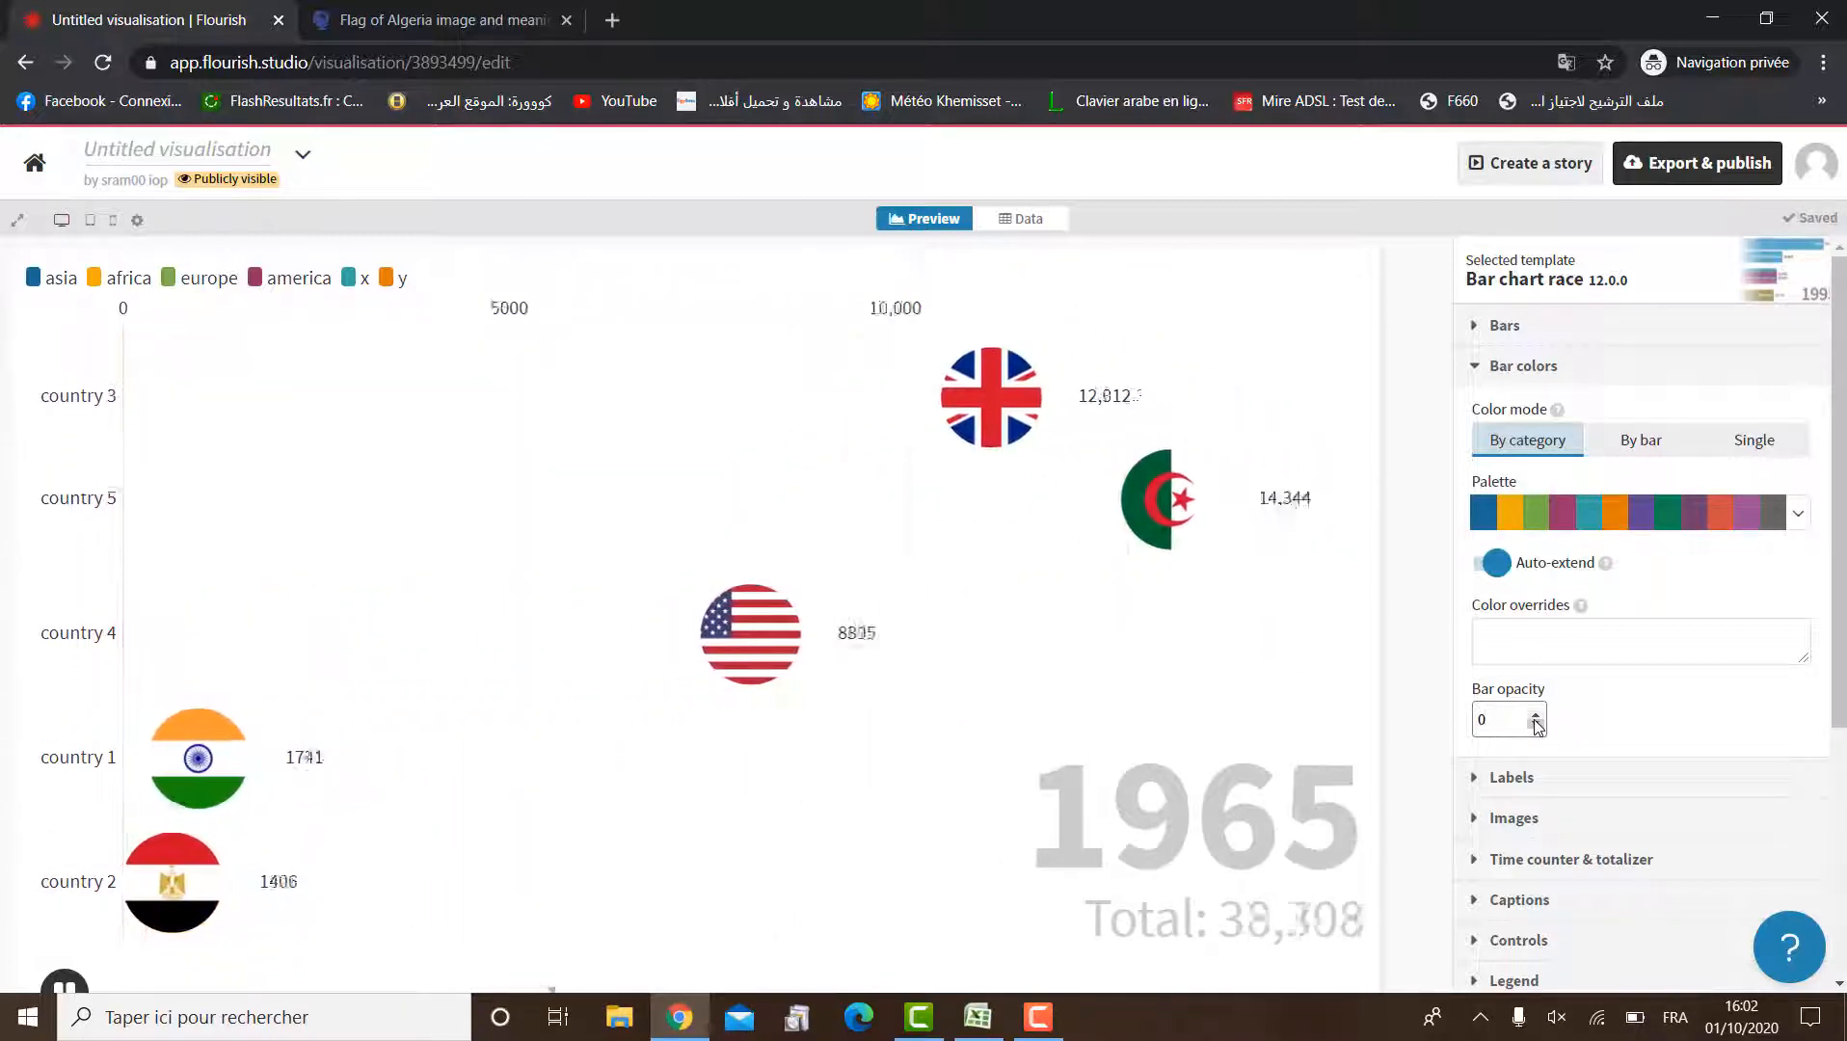
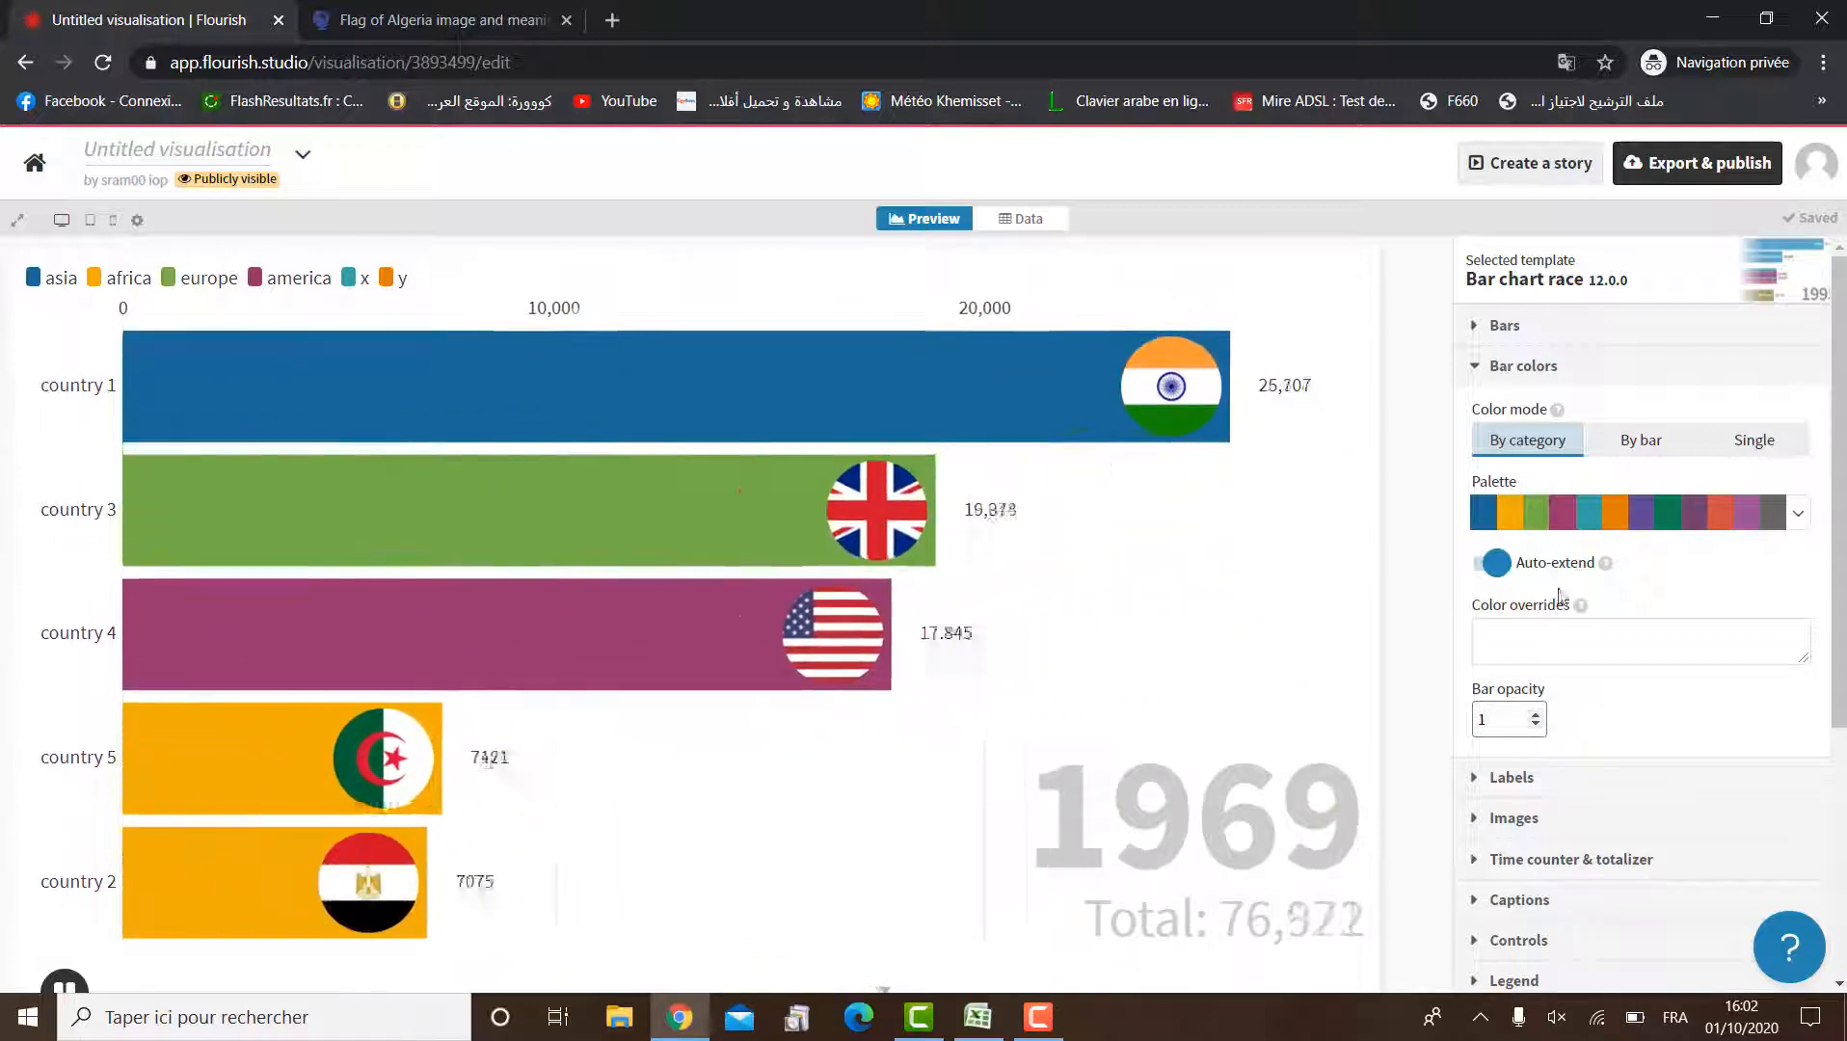
Try the Rainbow, Accent and Farrow & Ball palettes at full bar opacity, and return the bars to Flourish 1
left_click(1490, 521)
left_click(1494, 674)
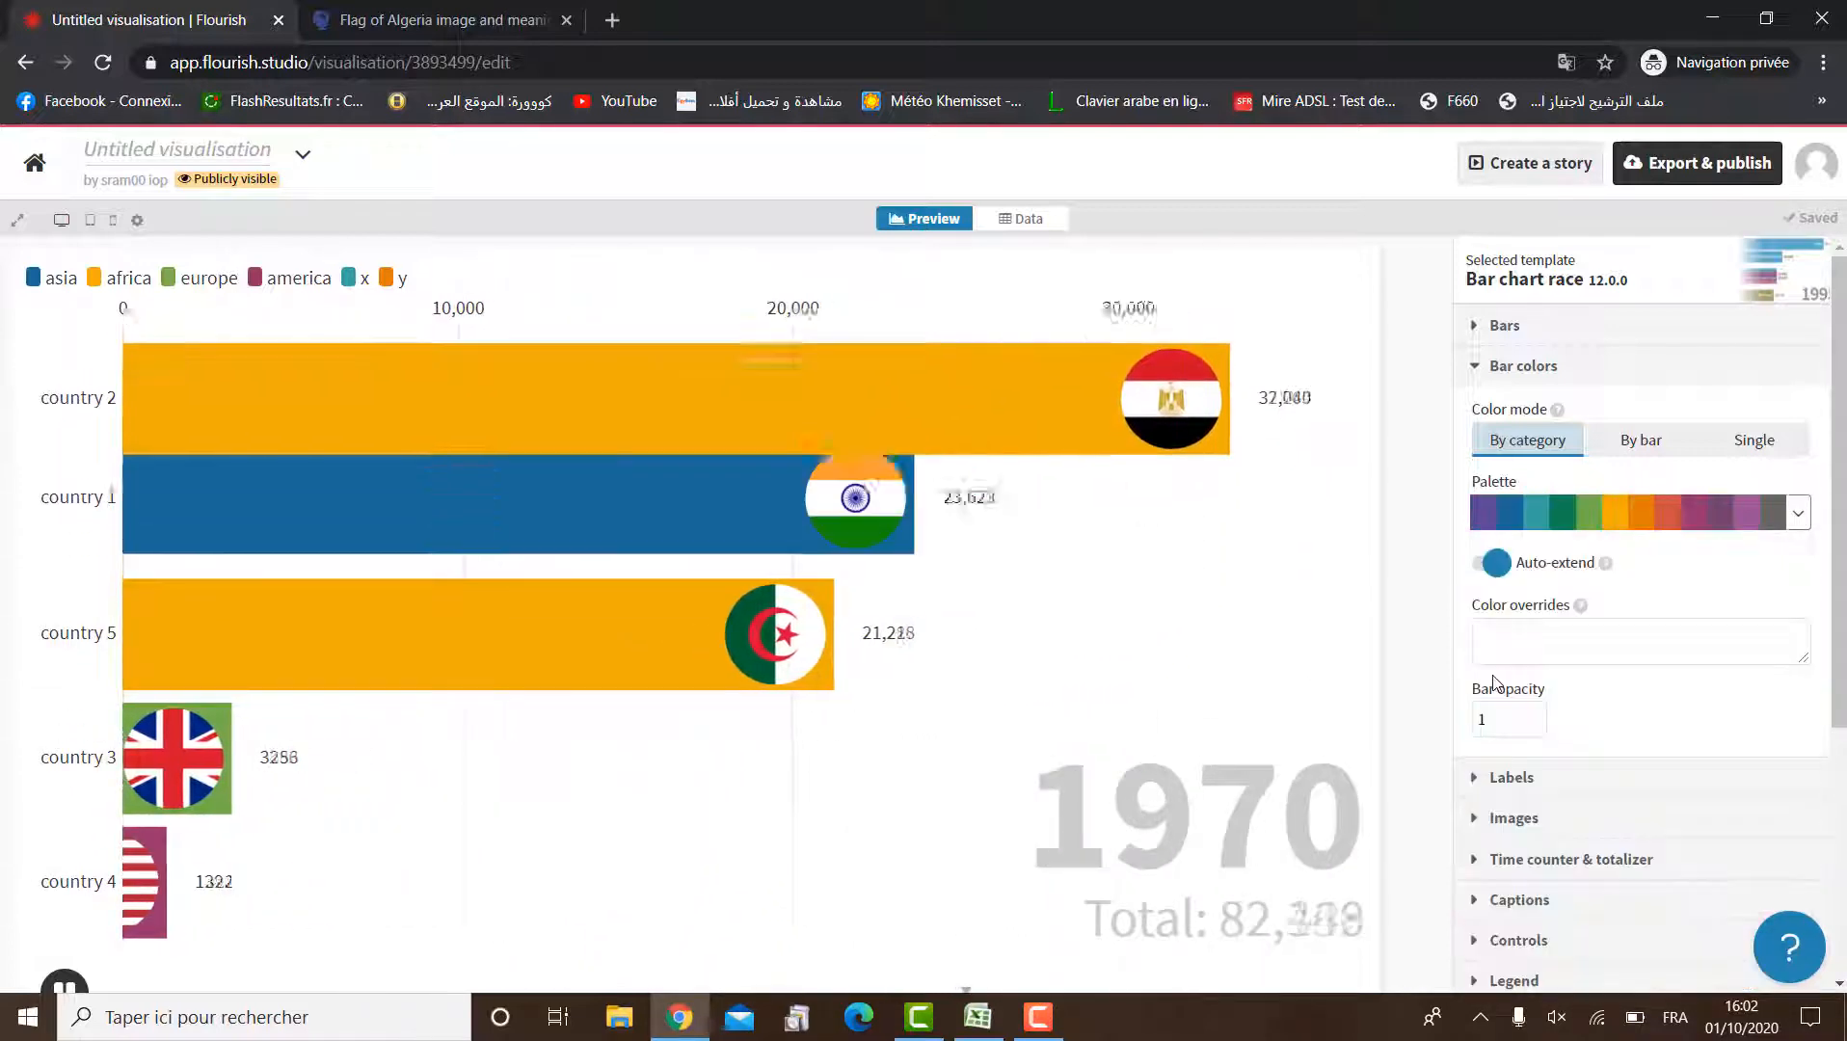
left_click(1475, 526)
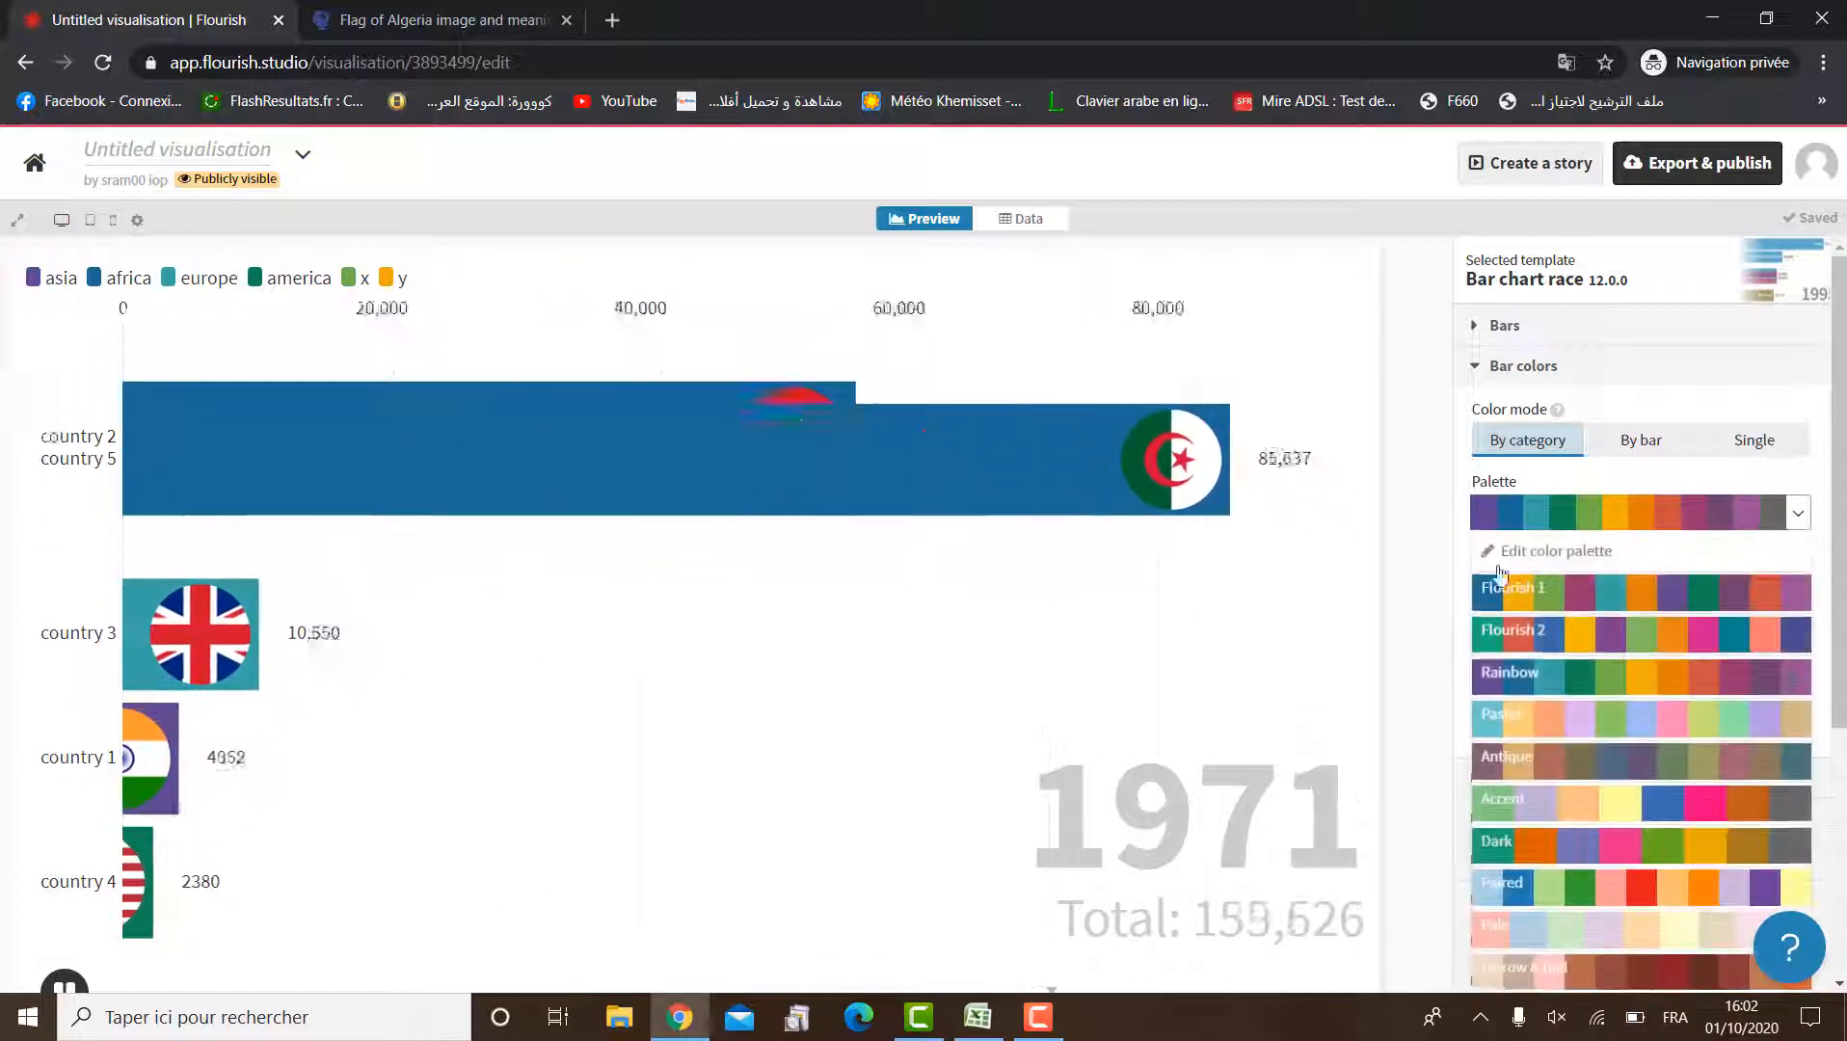
left_click(1499, 810)
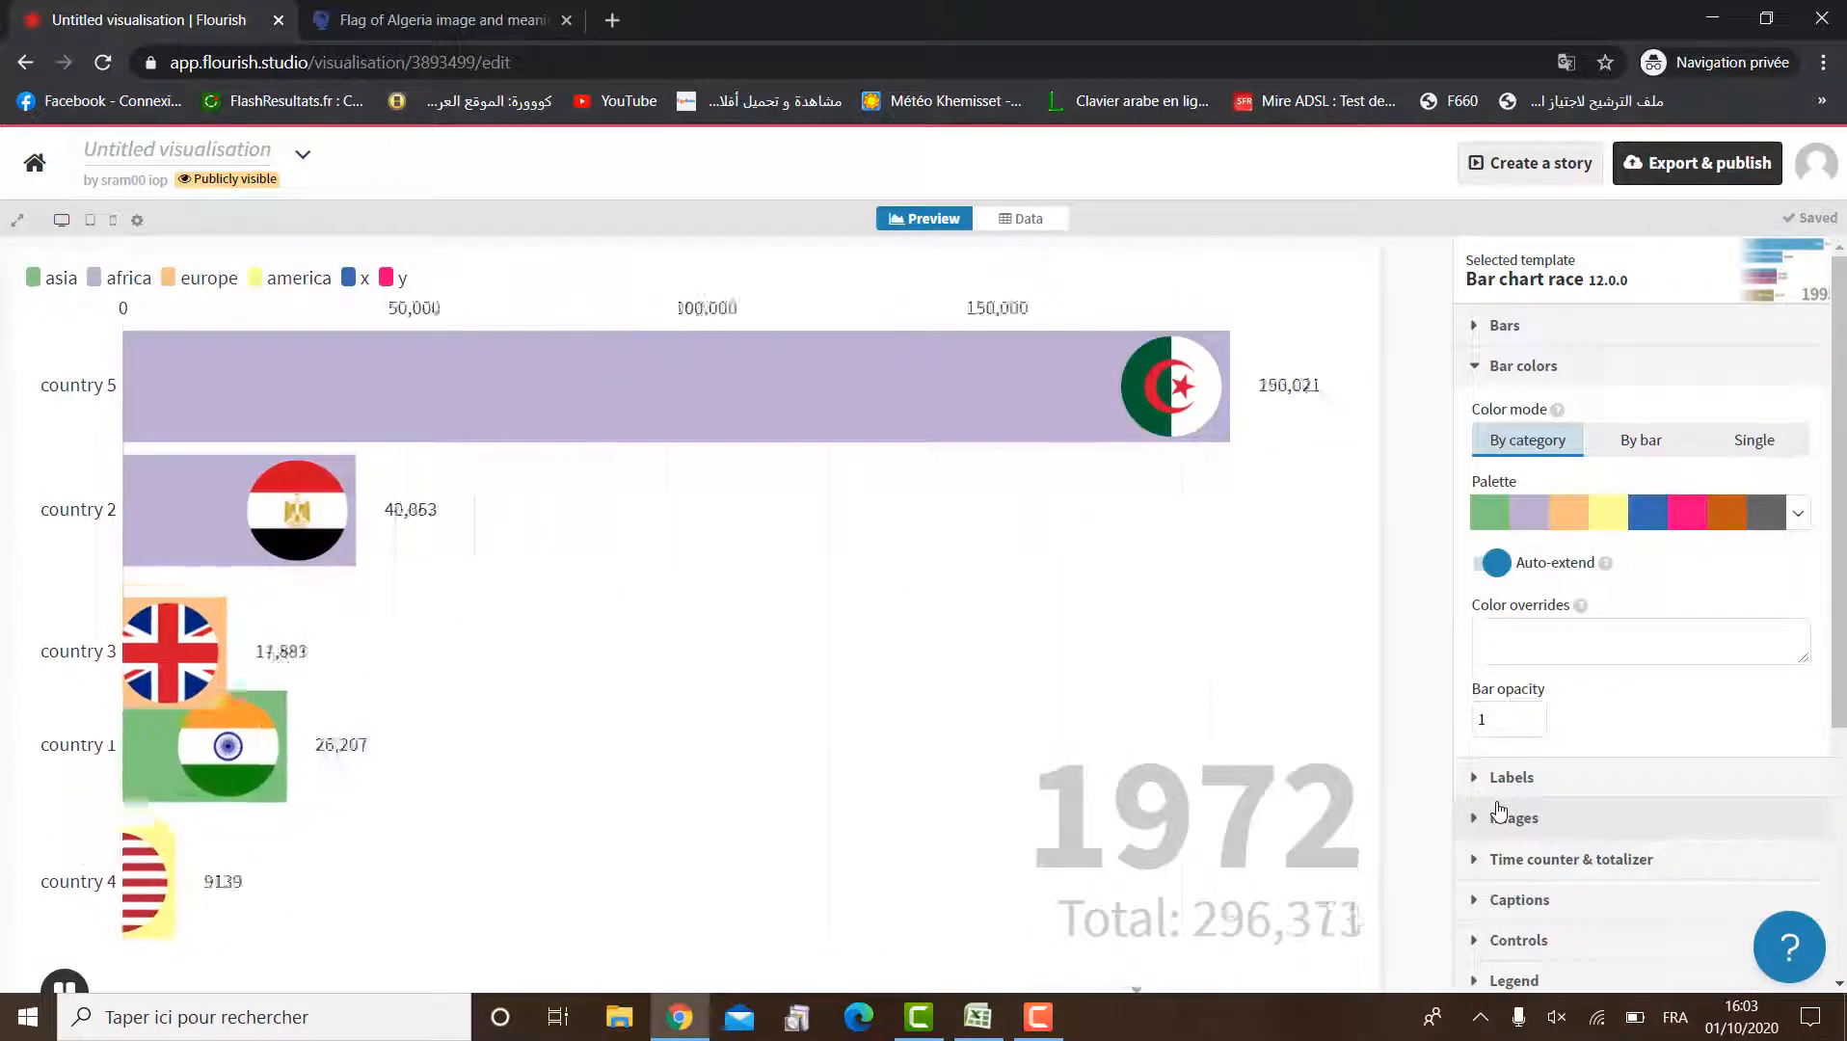
left_click(1494, 525)
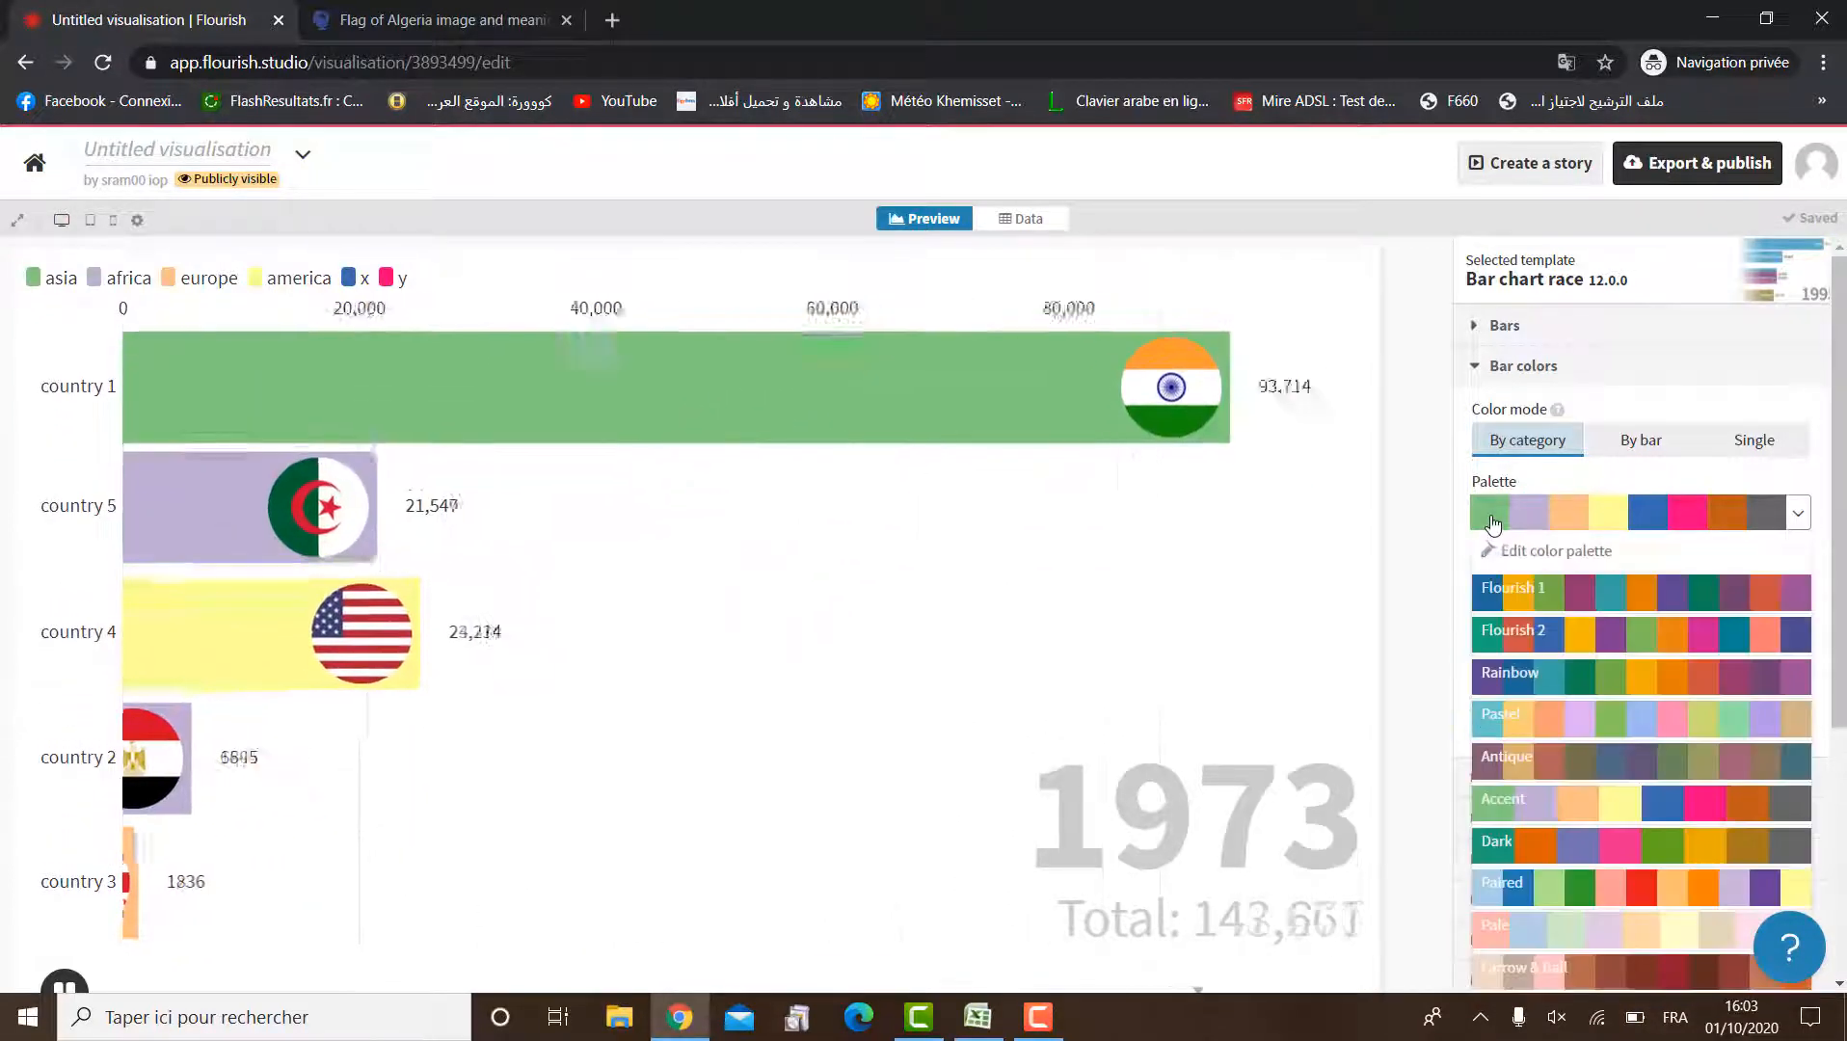
left_click(1515, 588)
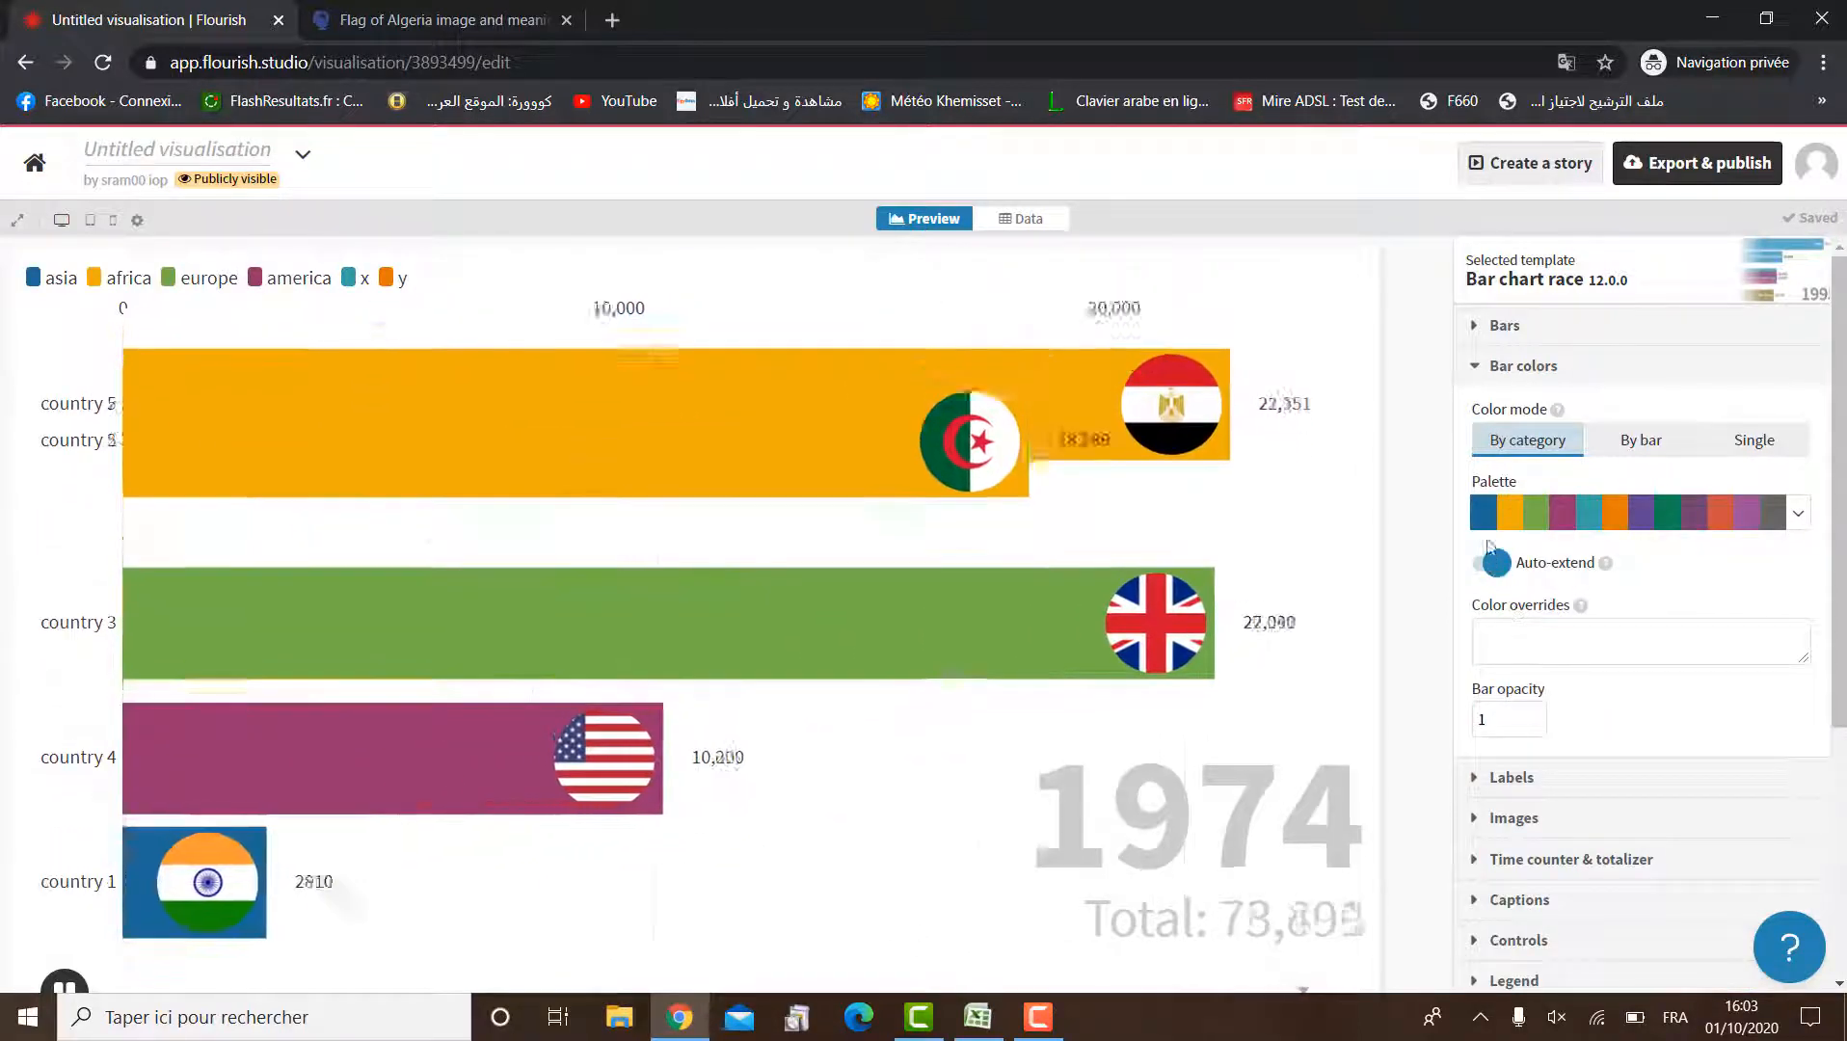
left_click(1519, 512)
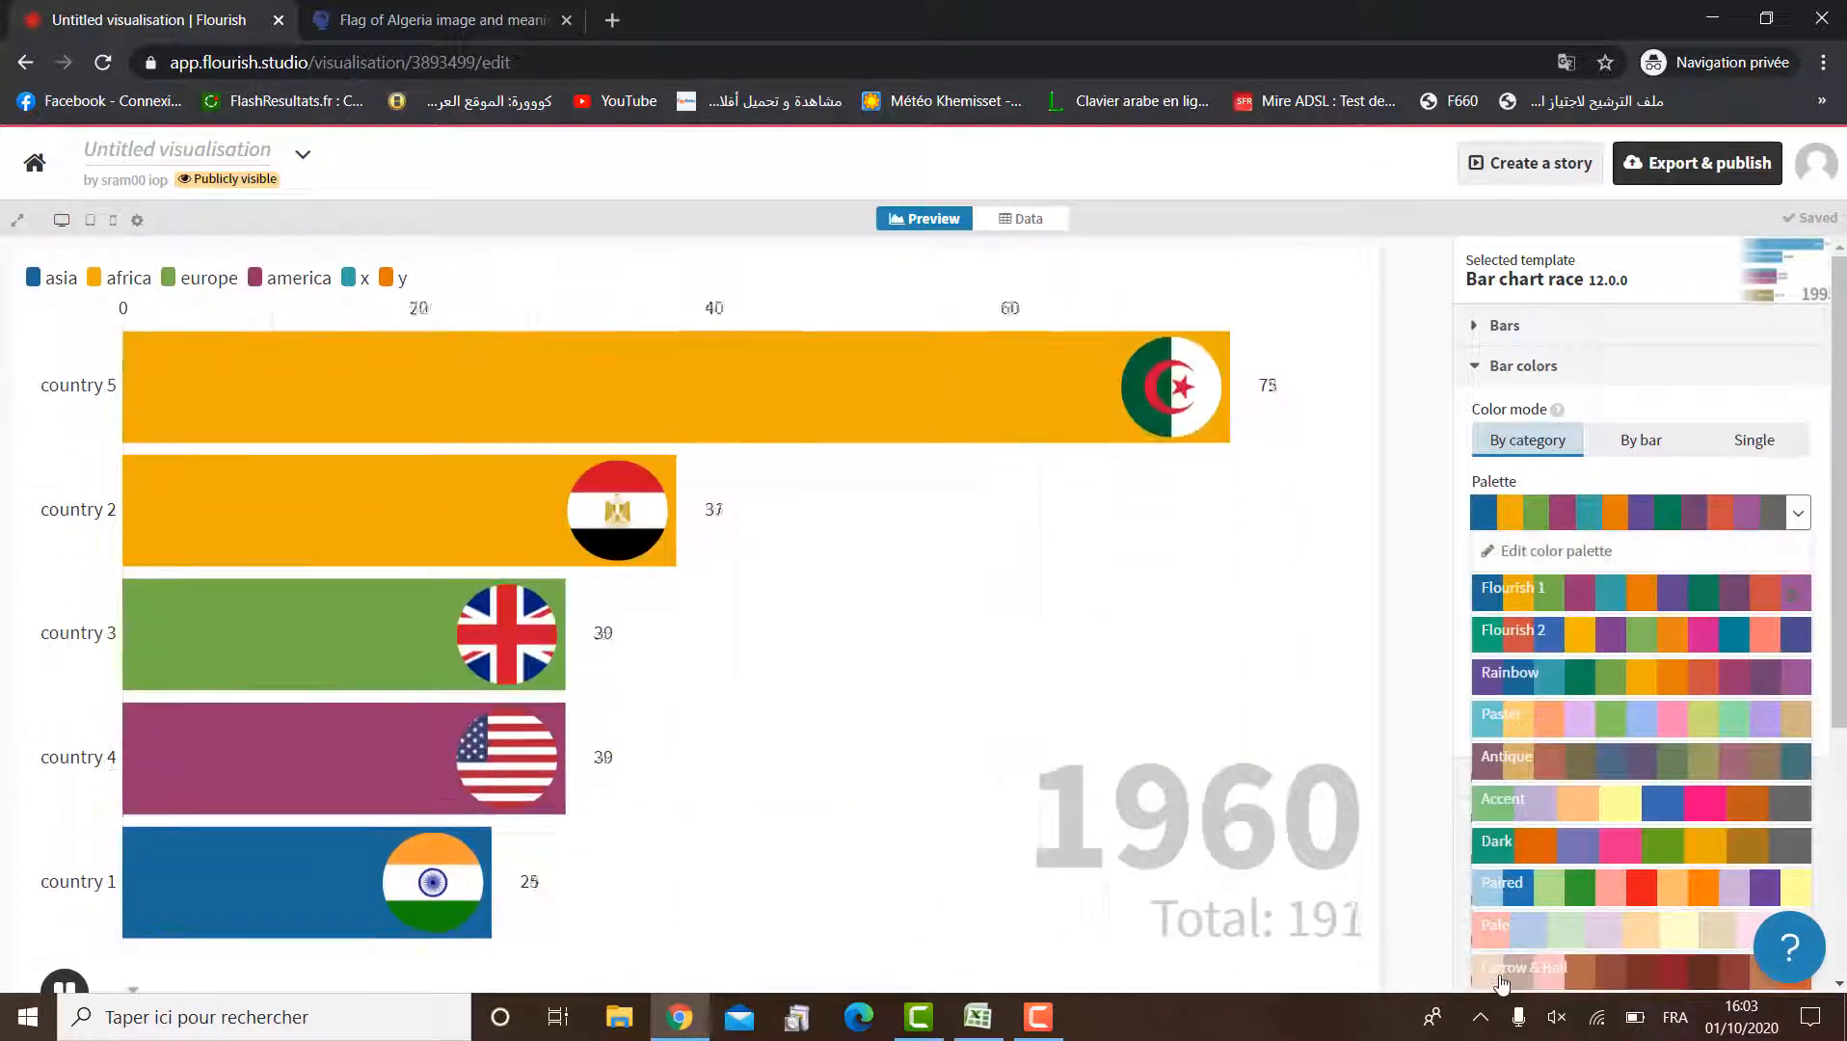
left_click(1502, 976)
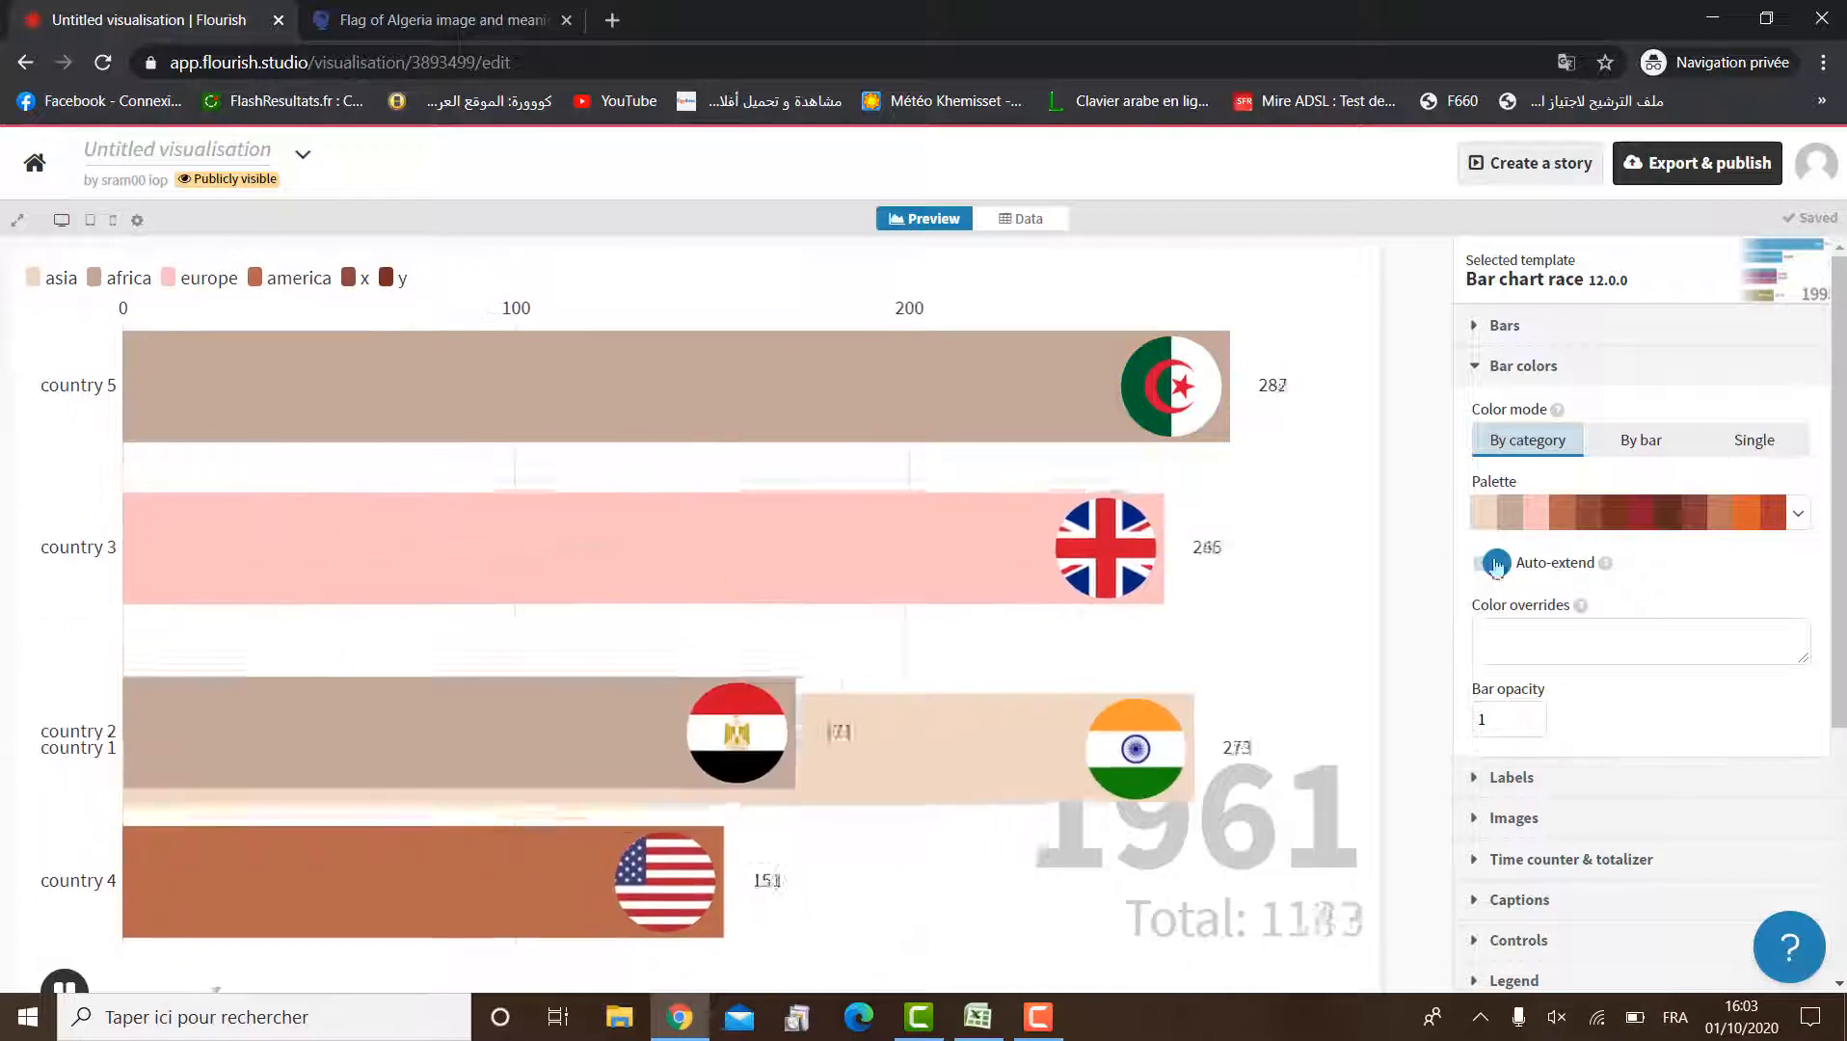
left_click(1504, 512)
left_click(1503, 590)
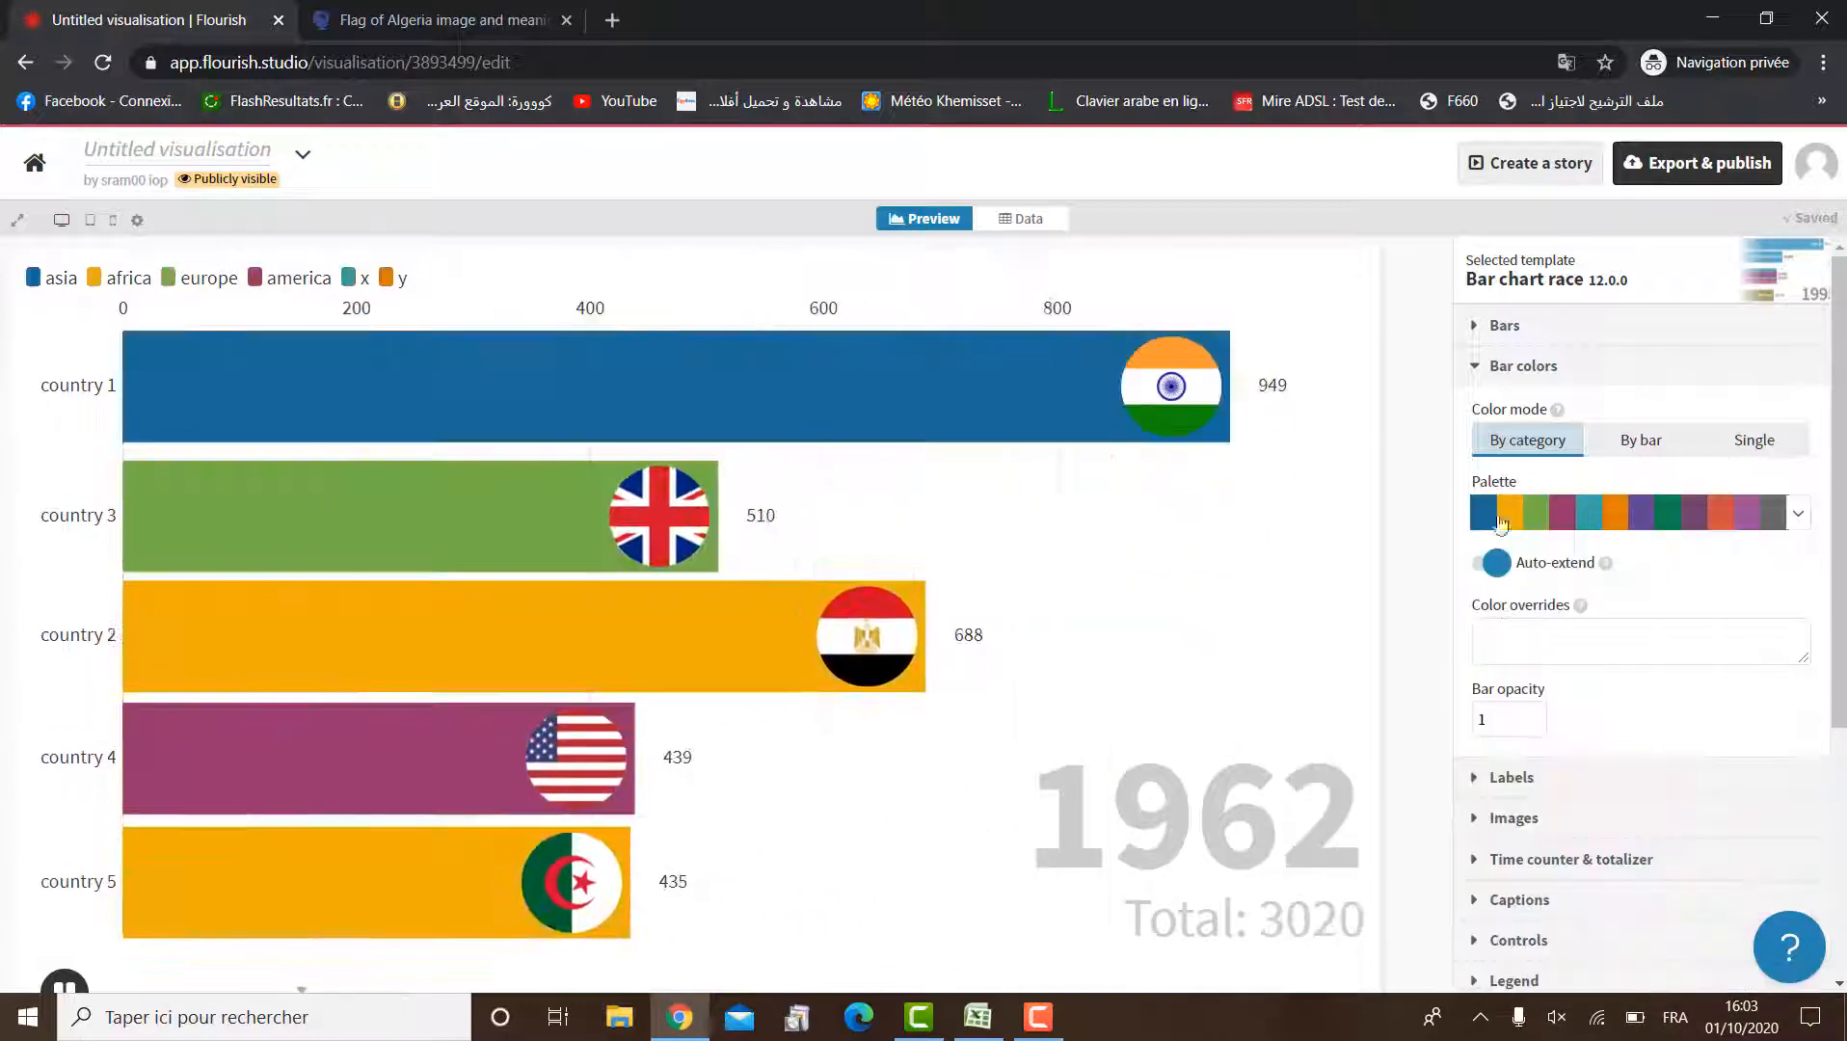
left_click(1475, 376)
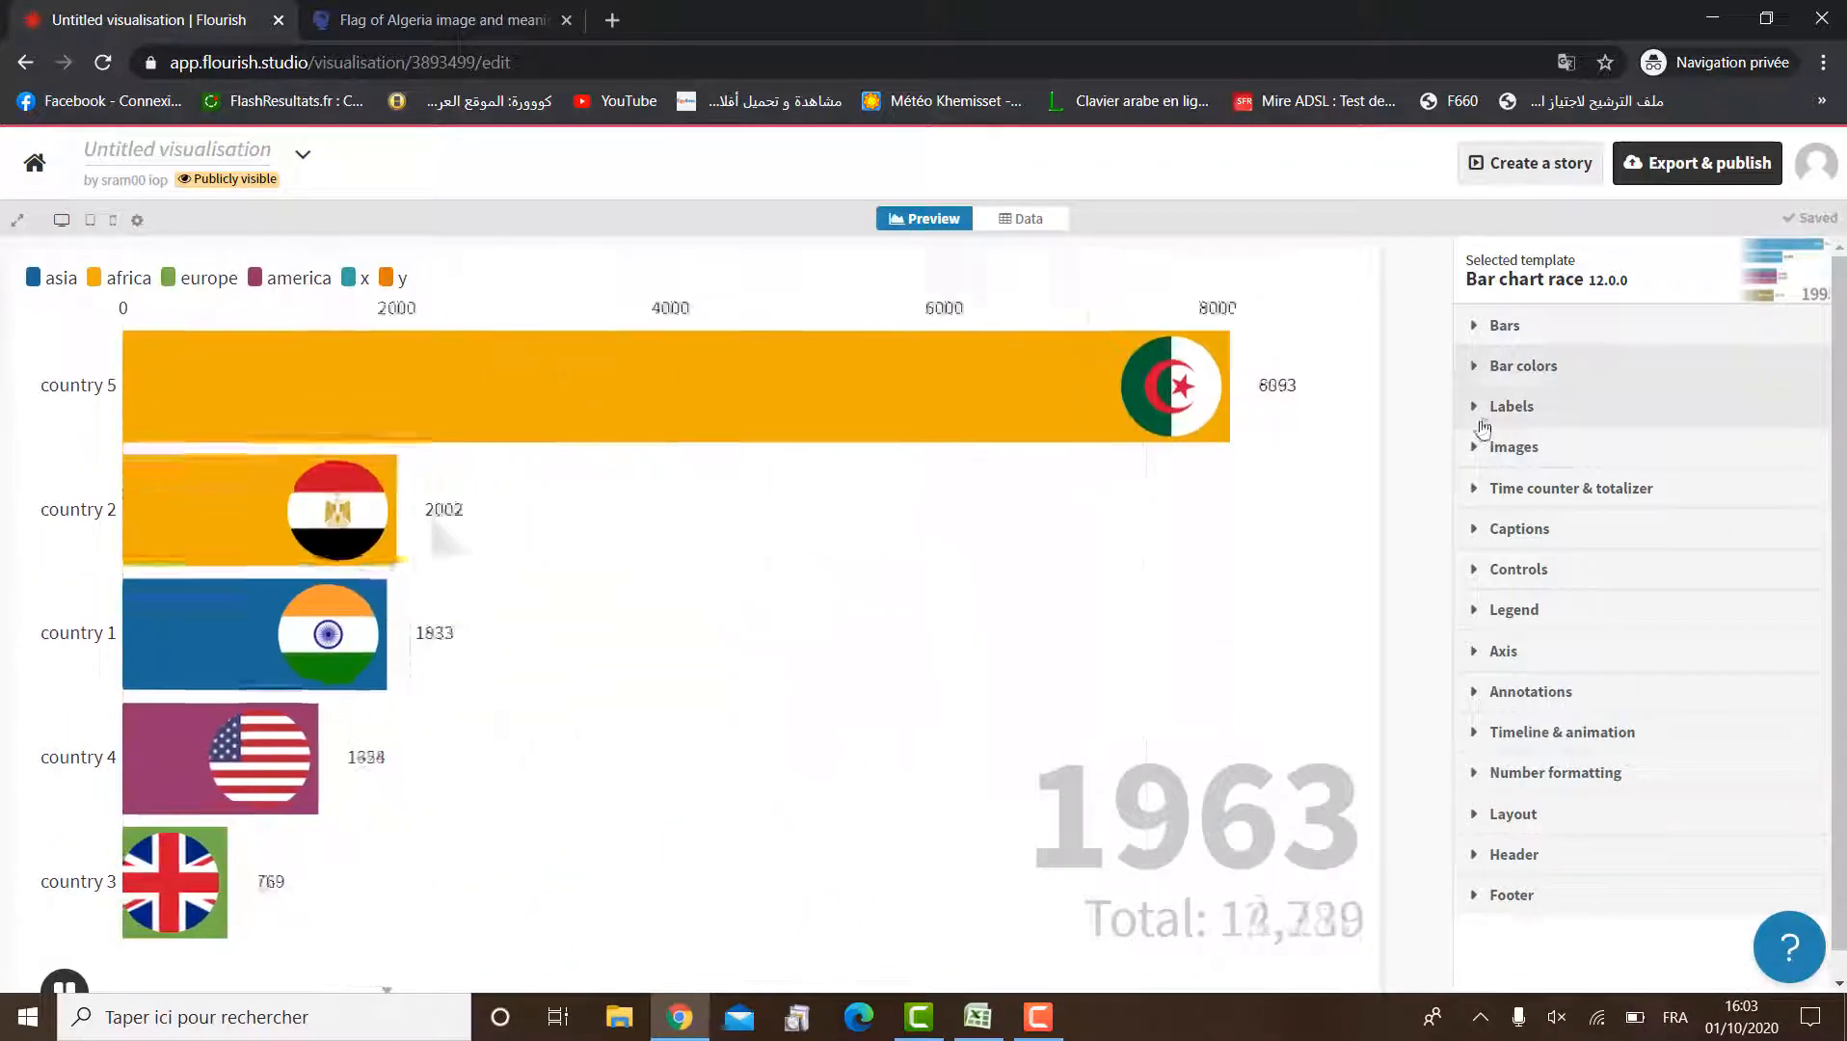
Set the labels' max font size to 2.5 and check the available labels modes
left_click(1478, 413)
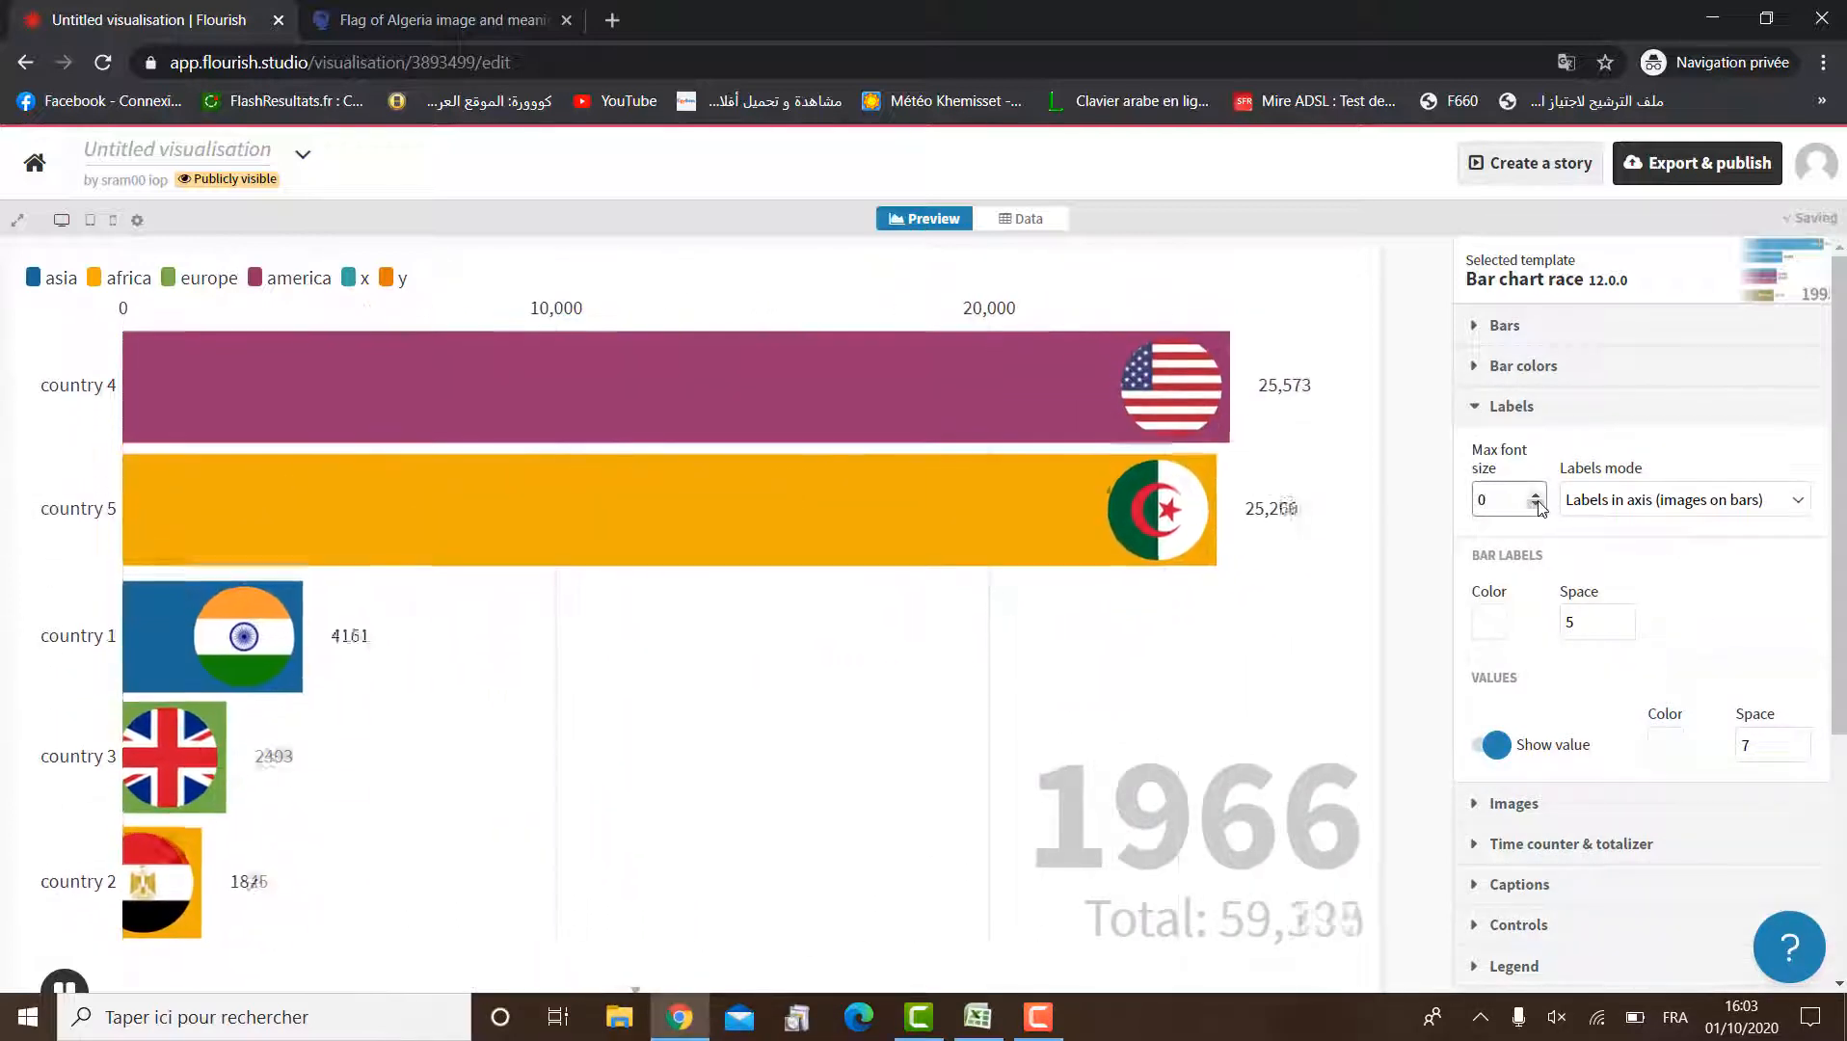
left_click(1537, 494)
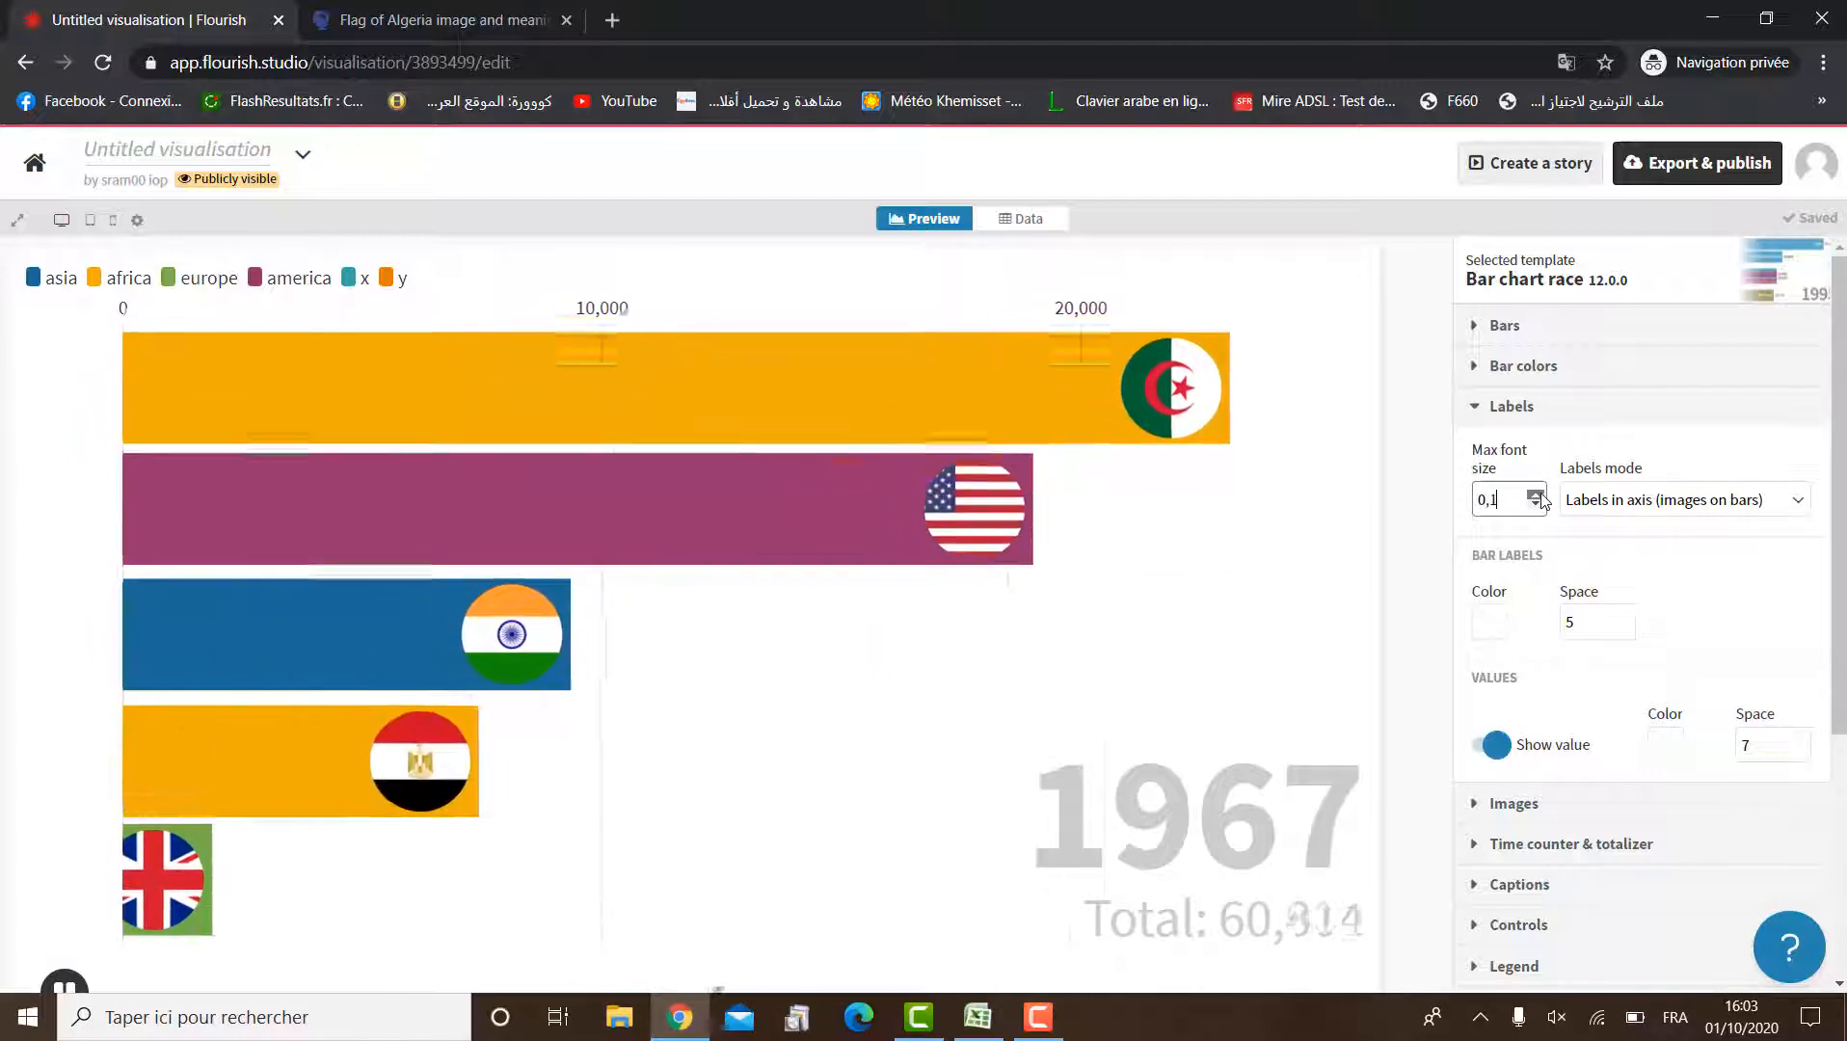
left_click(1538, 495)
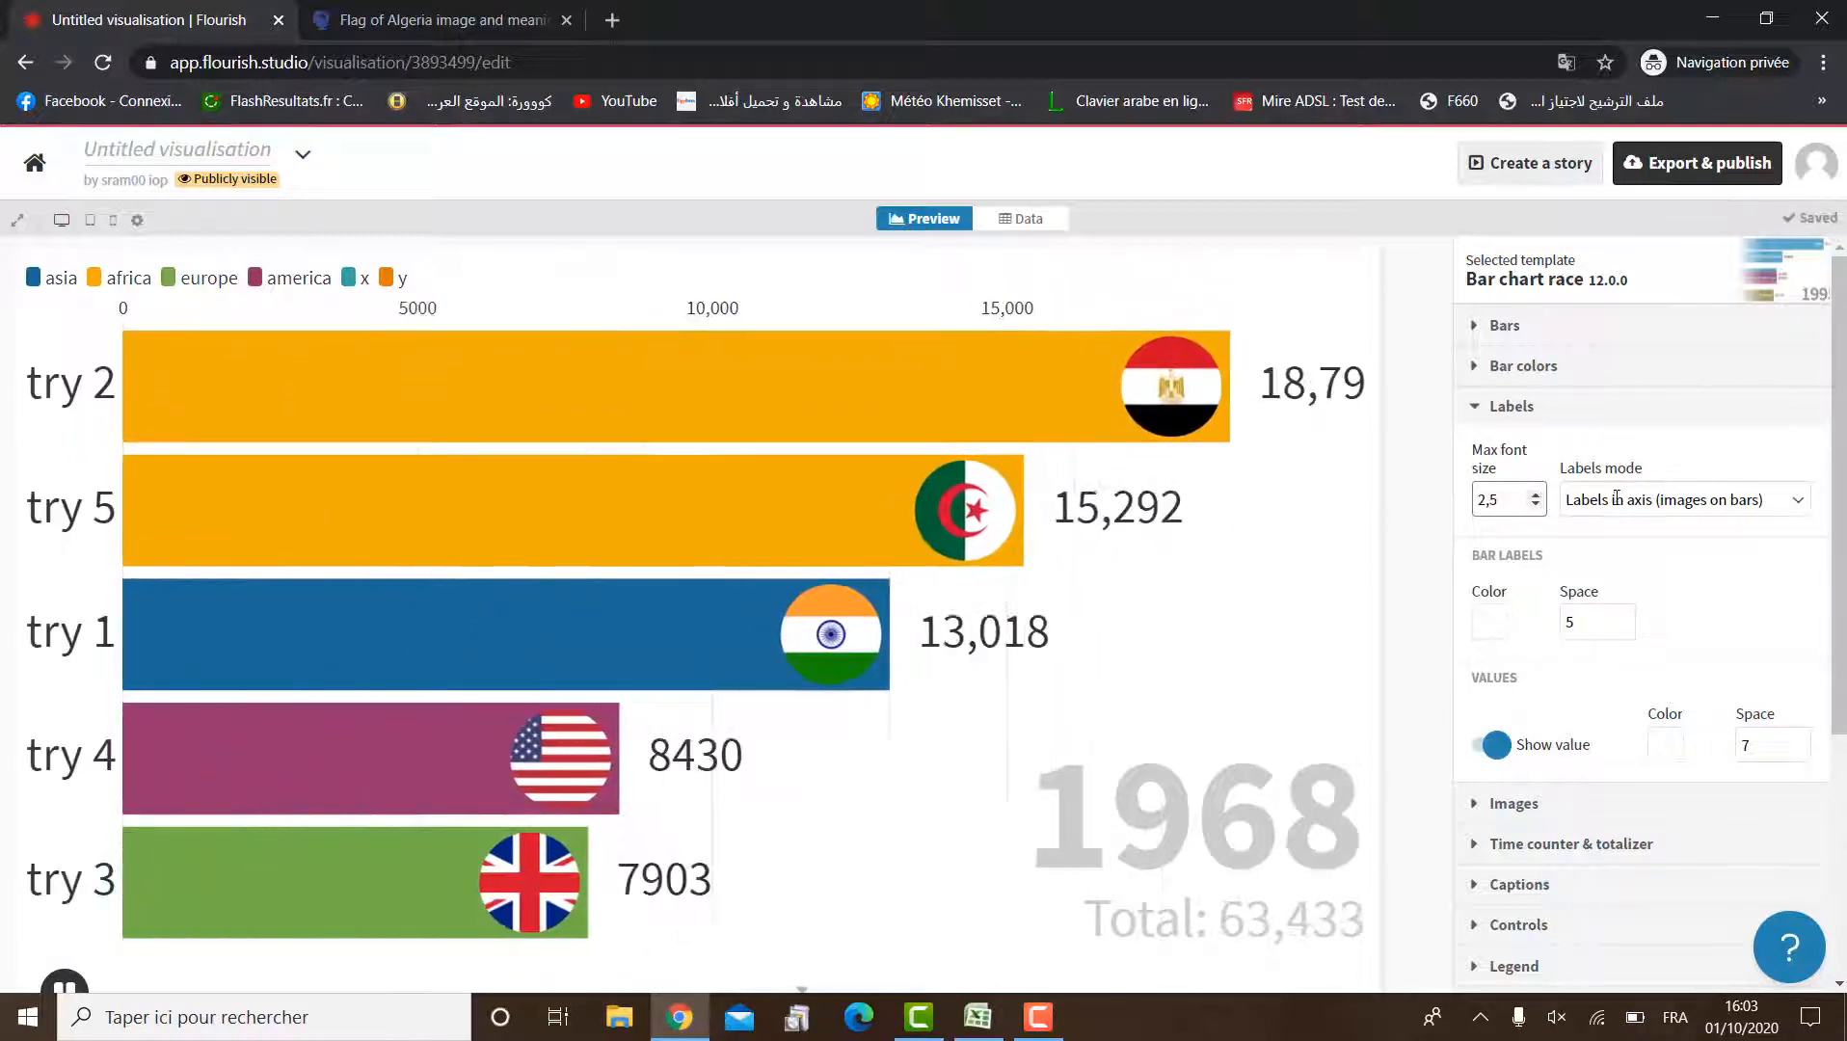
left_click(1682, 499)
left_click(1504, 410)
left_click(1475, 406)
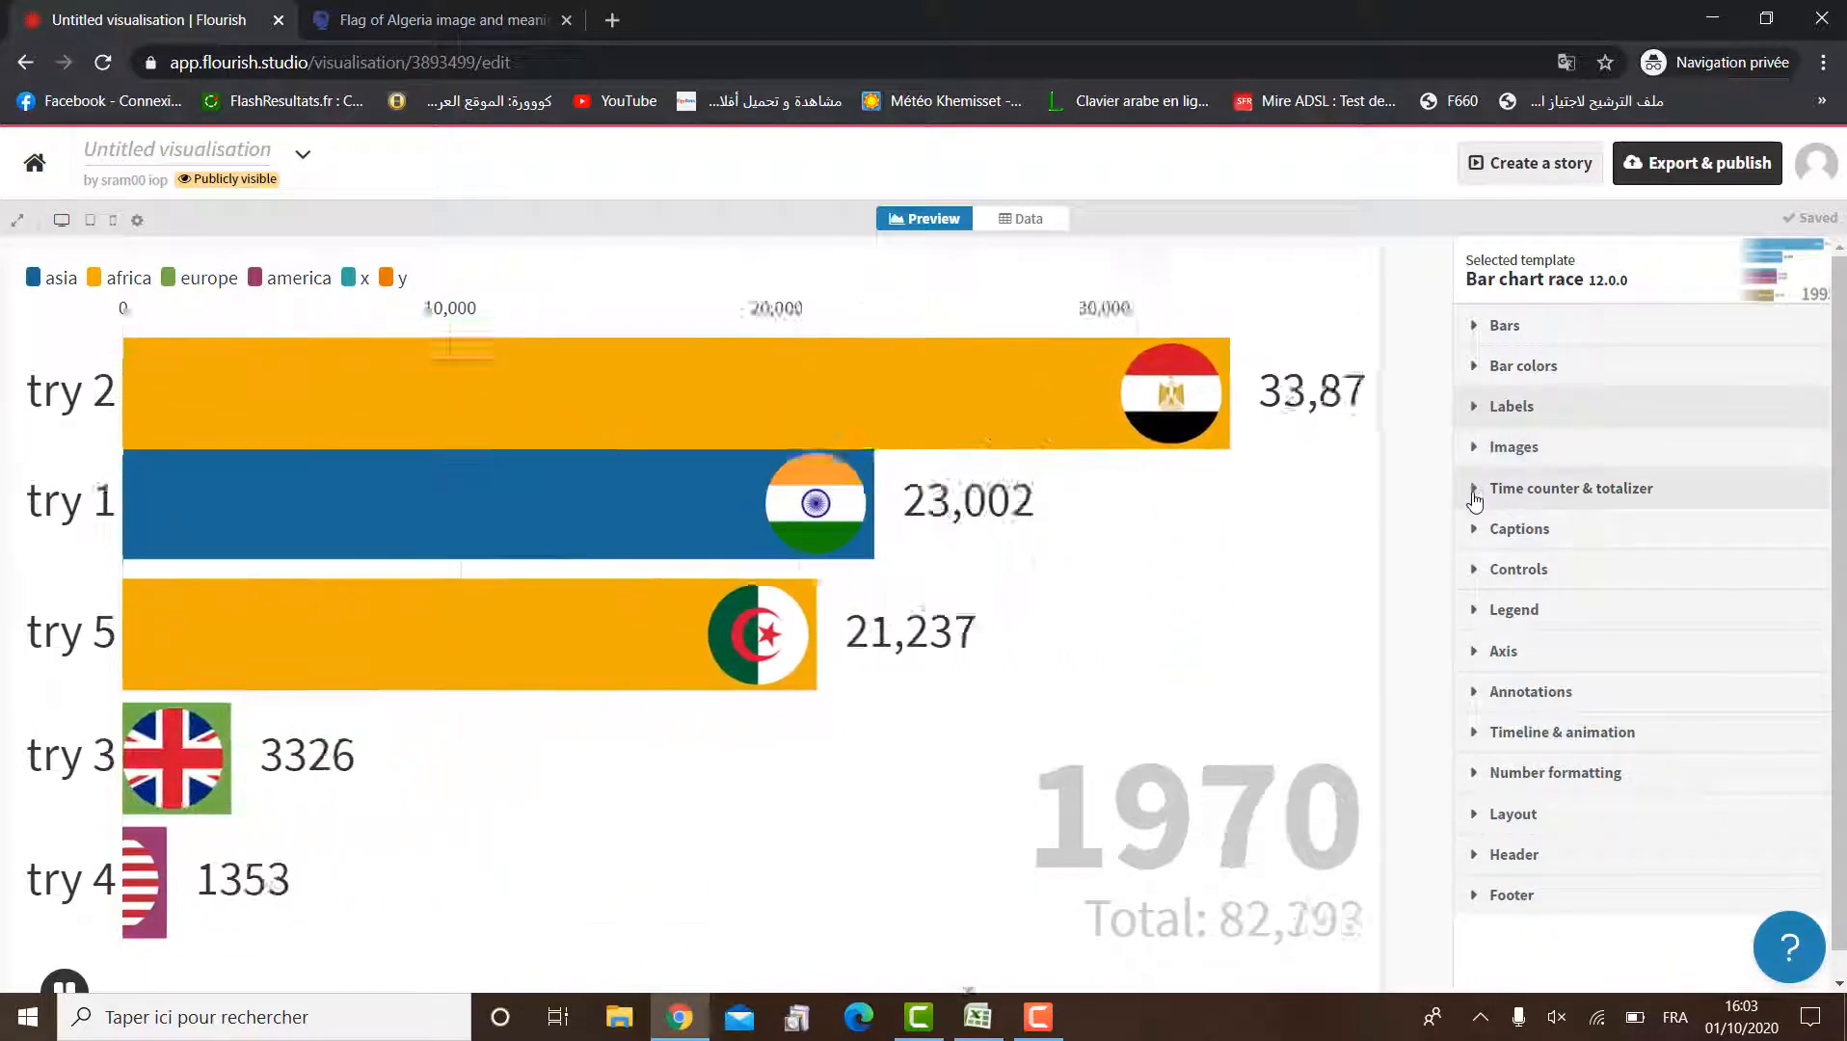
Change the color of the chart's total text to black
left_click(1474, 491)
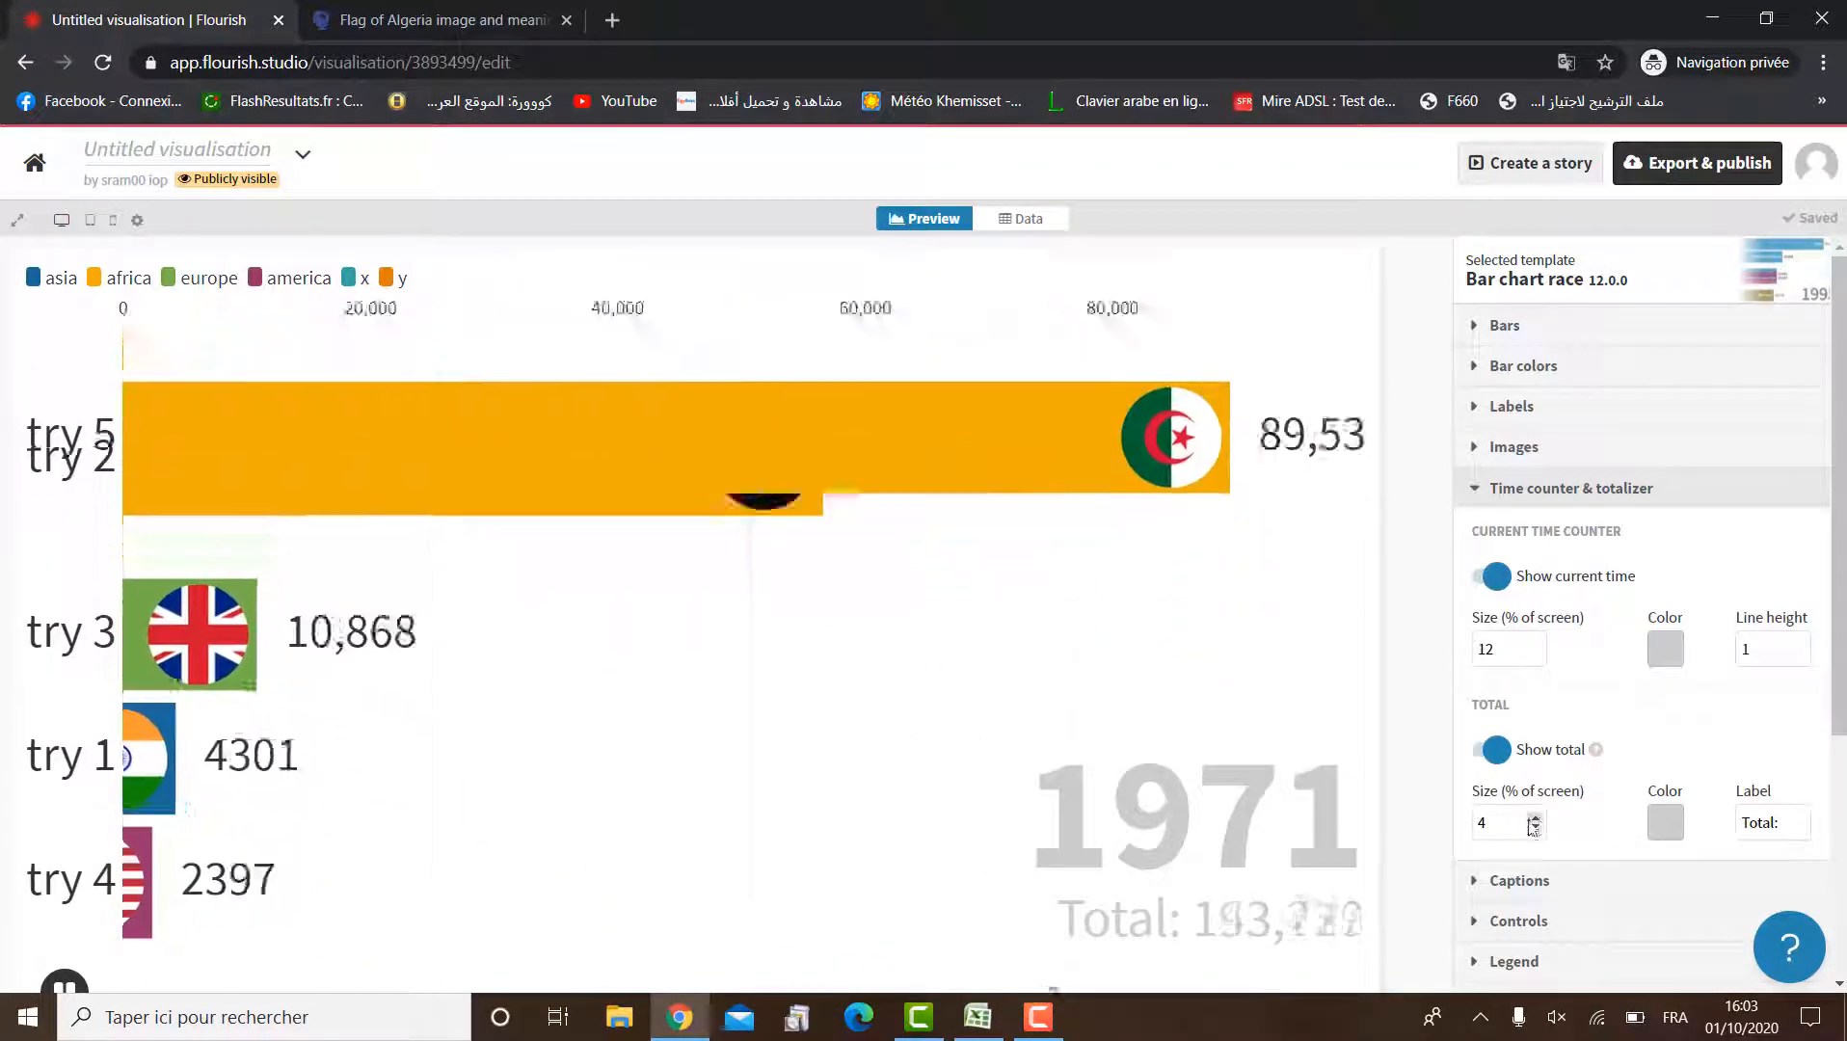
left_click(1669, 829)
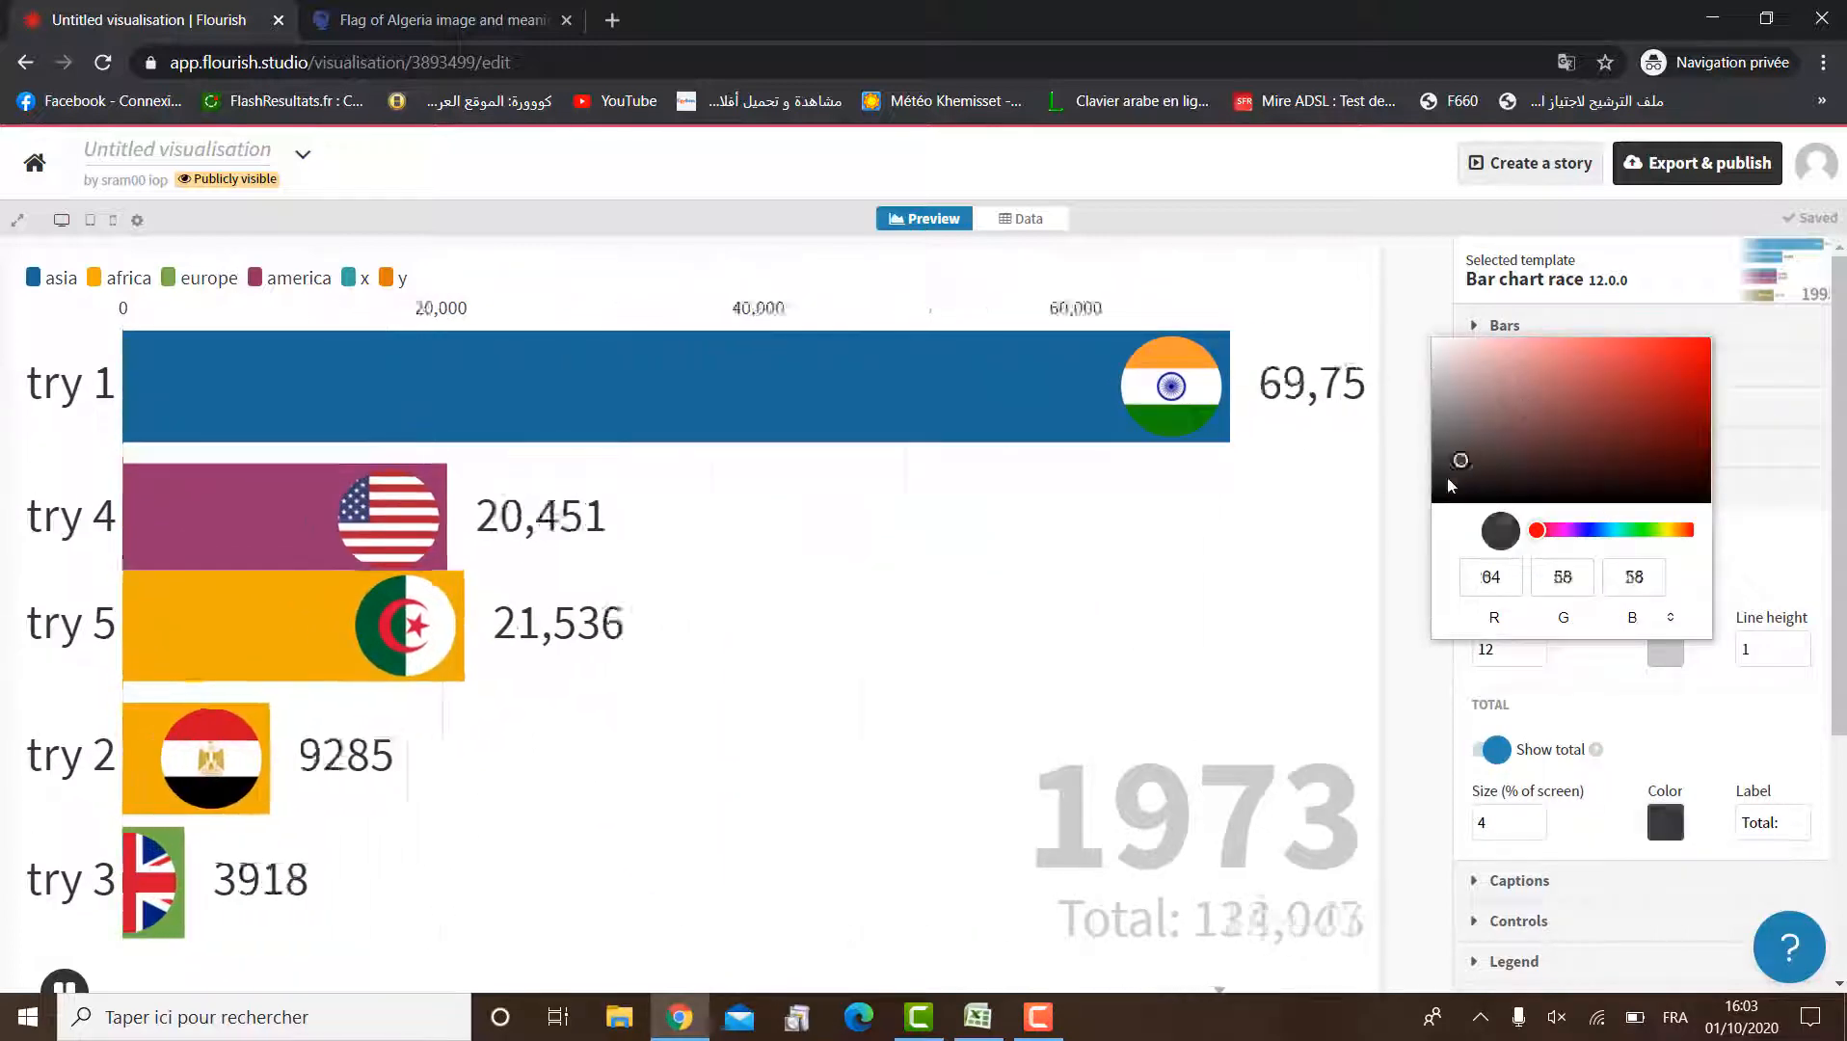
left_click(1359, 937)
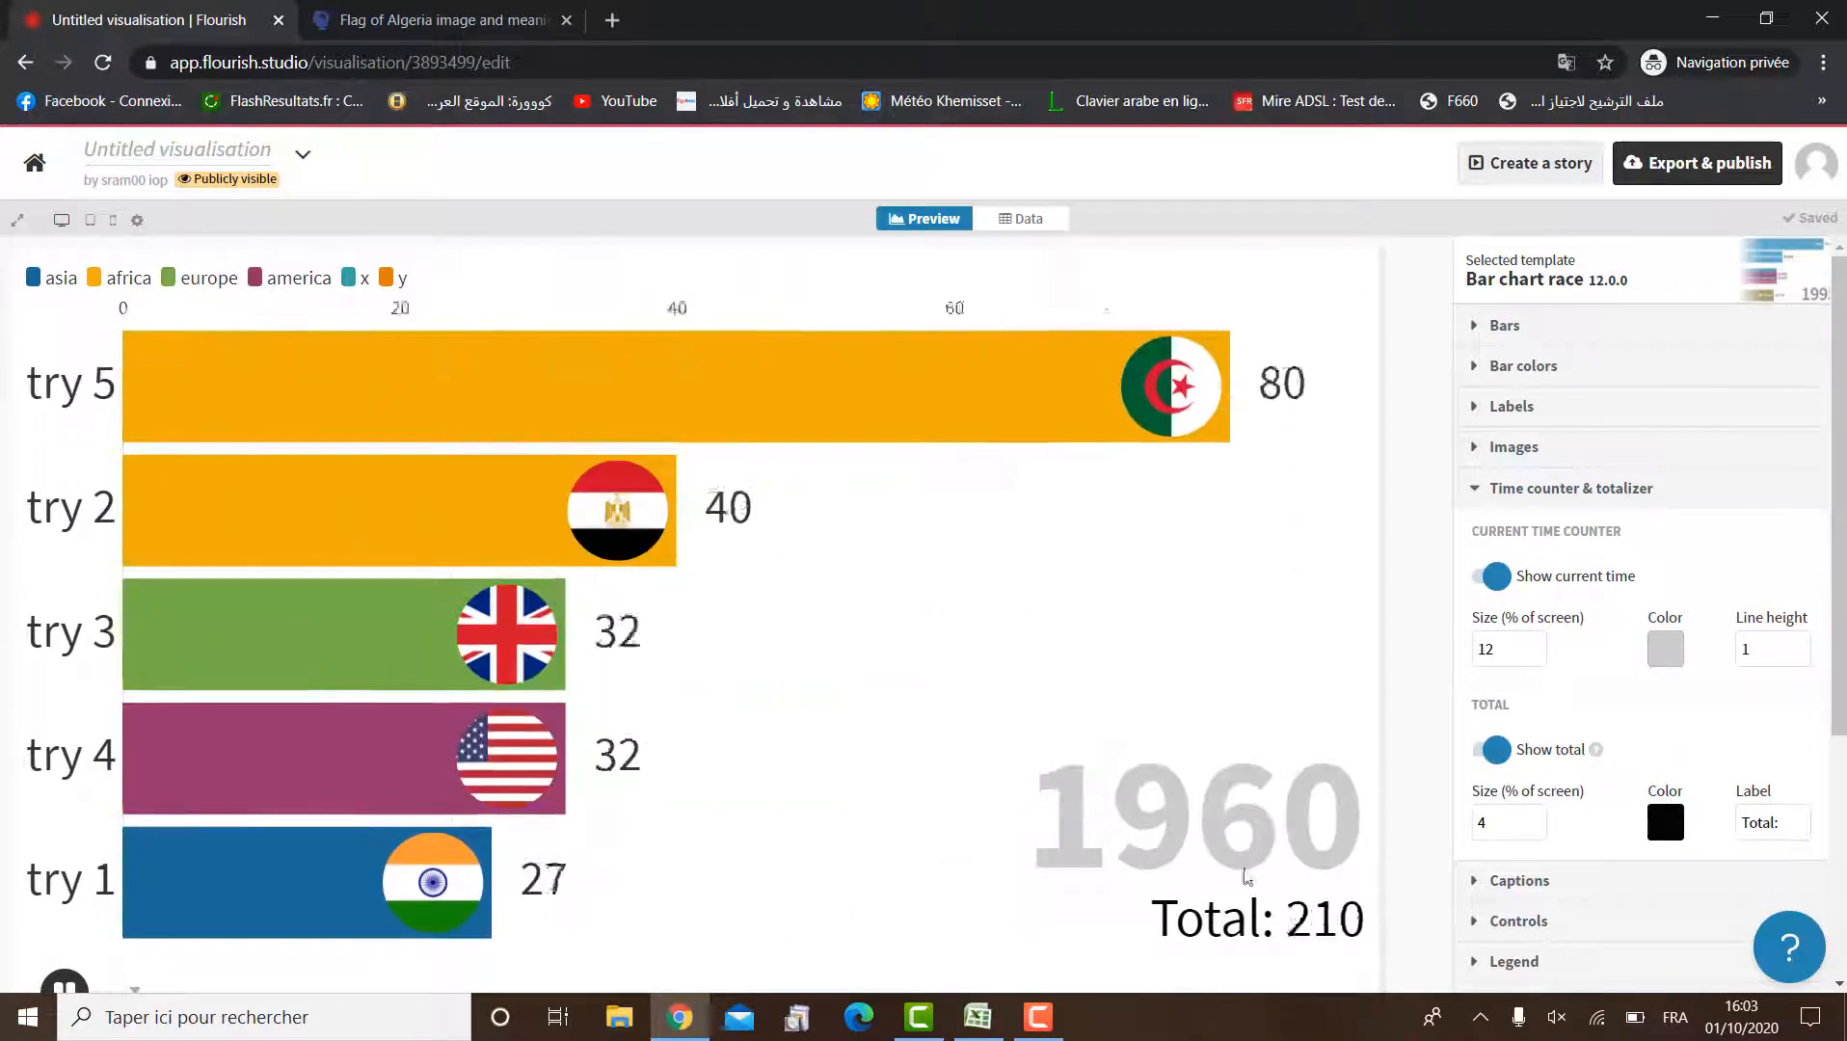
Change the current time counter's color to bright blue
scroll(1816, 492, "down", 1)
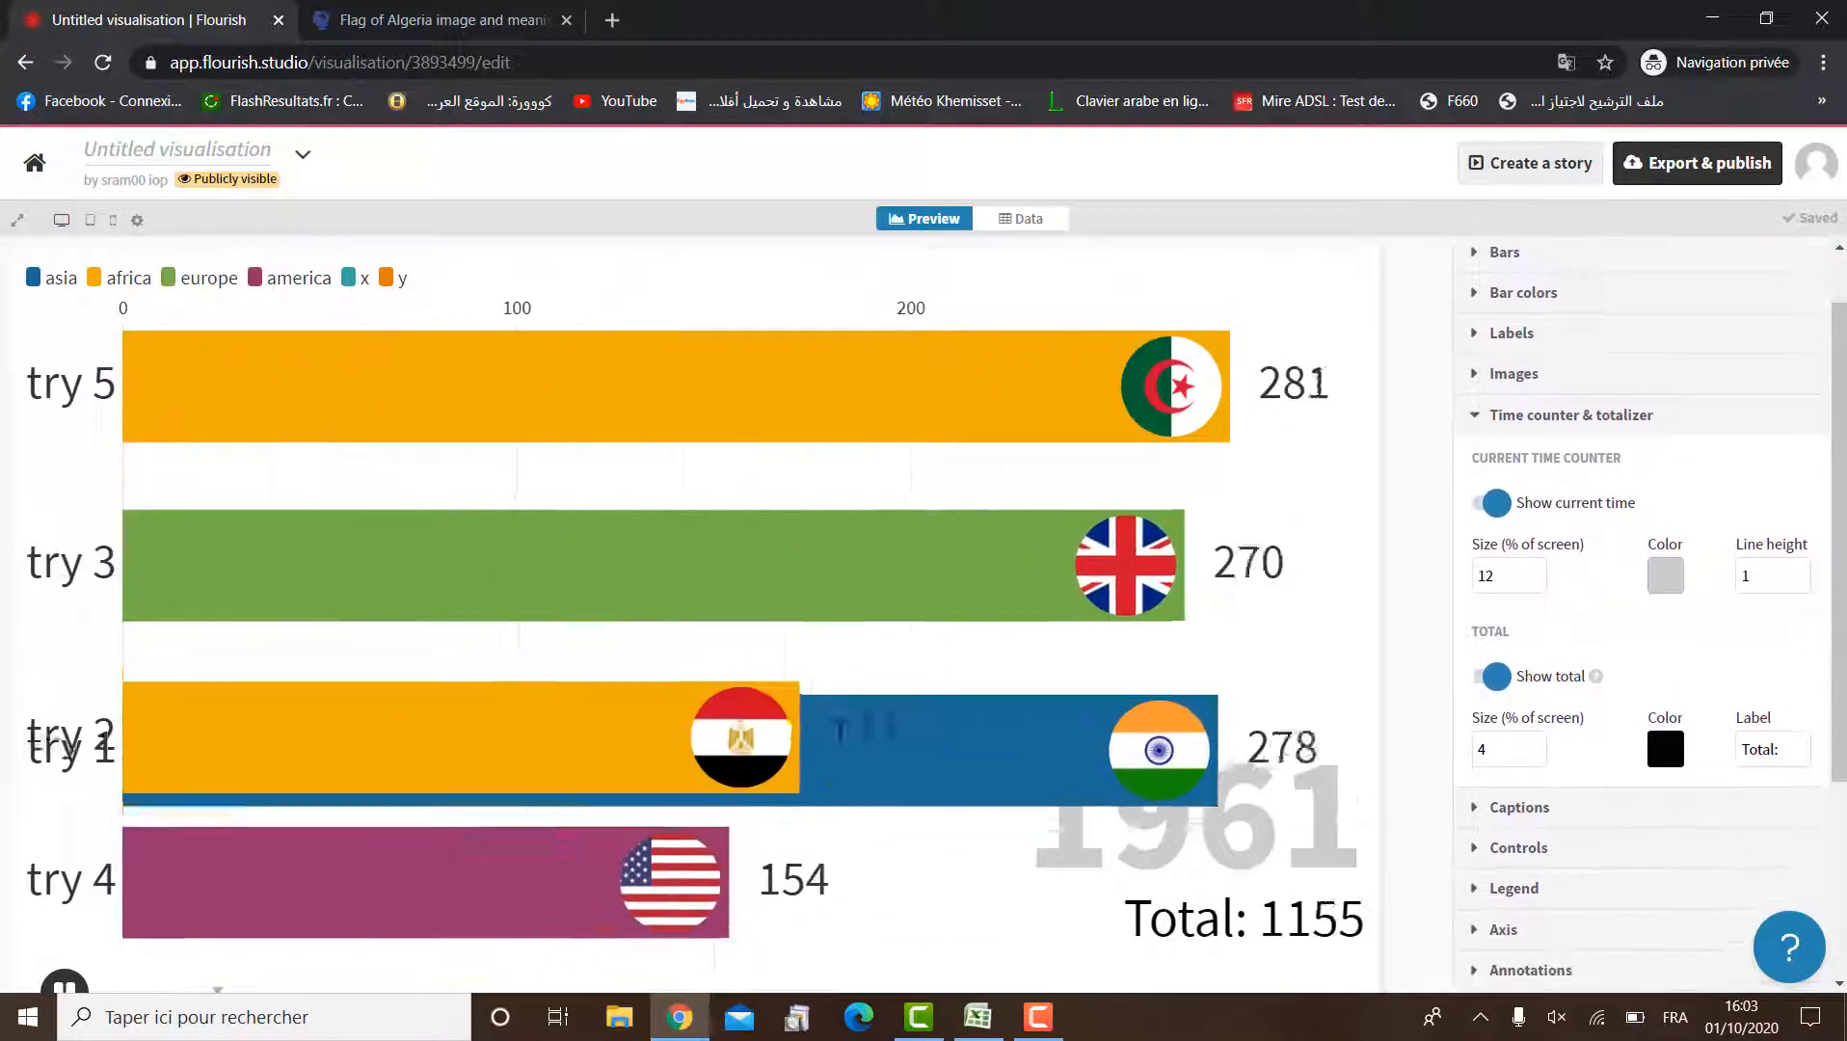
left_click(1665, 576)
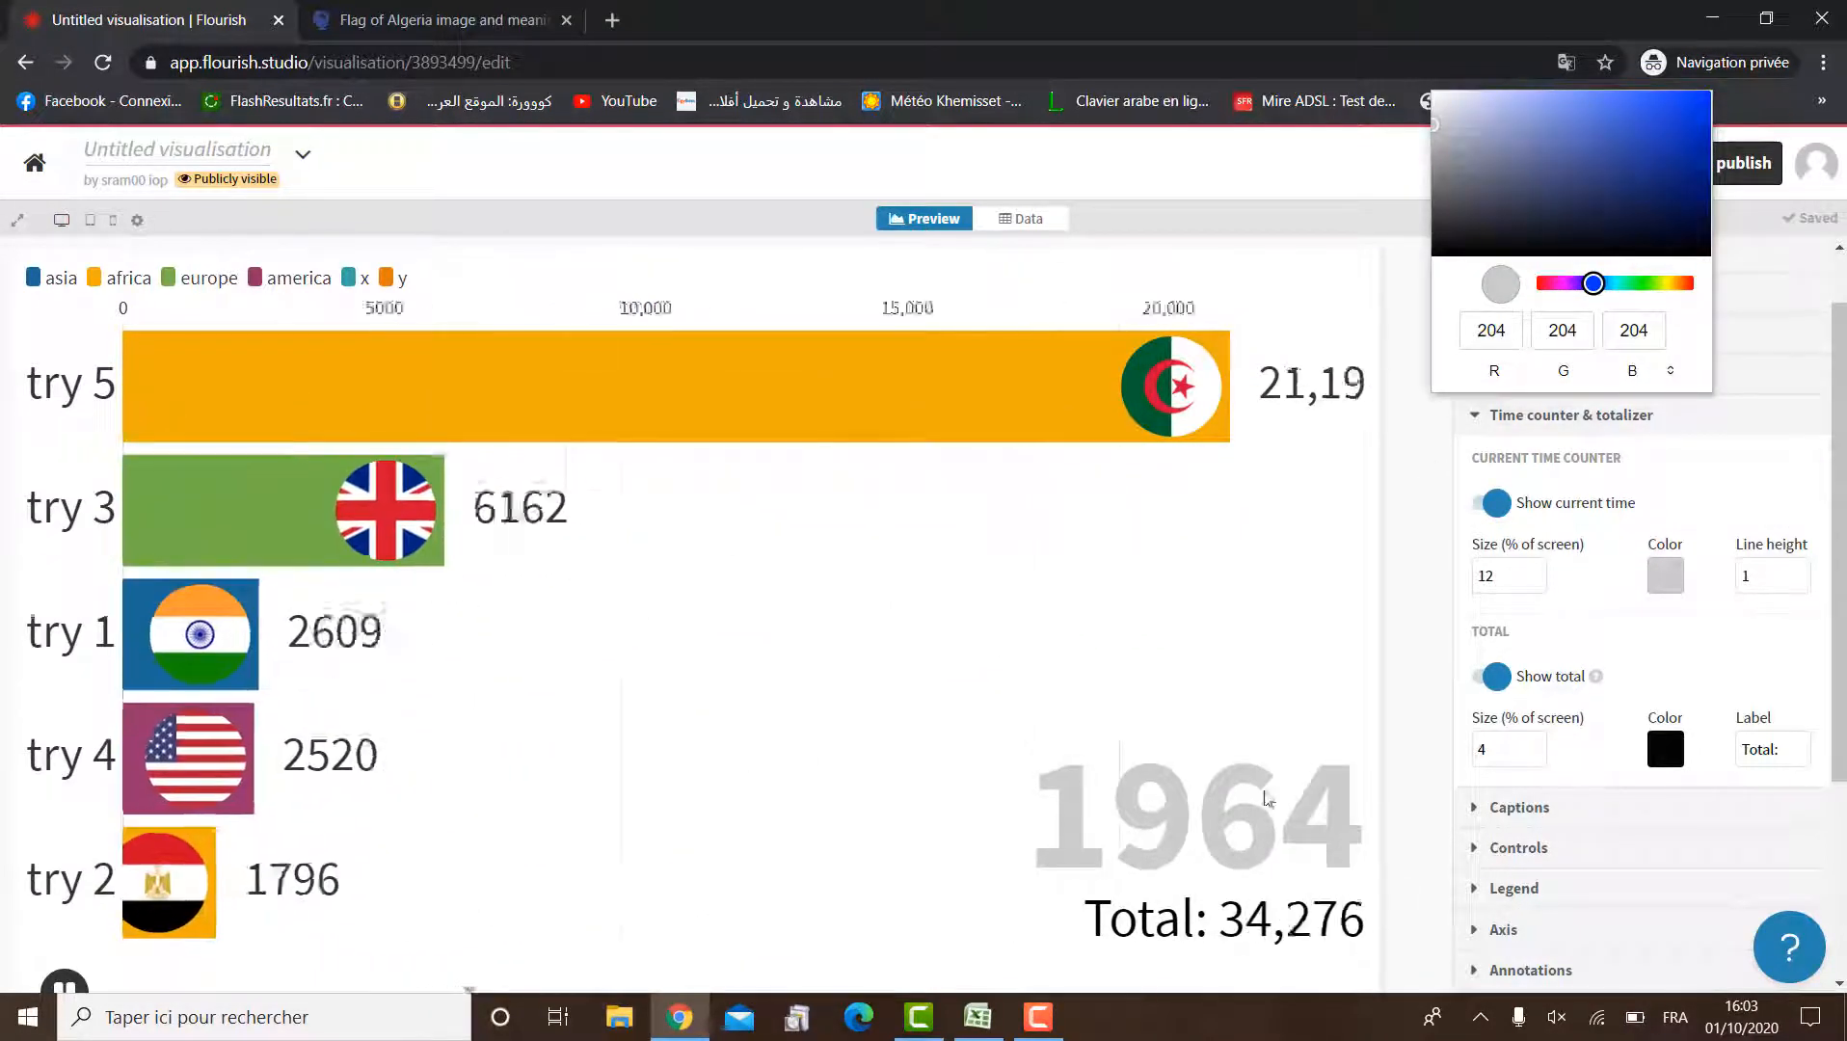
left_click(1690, 113)
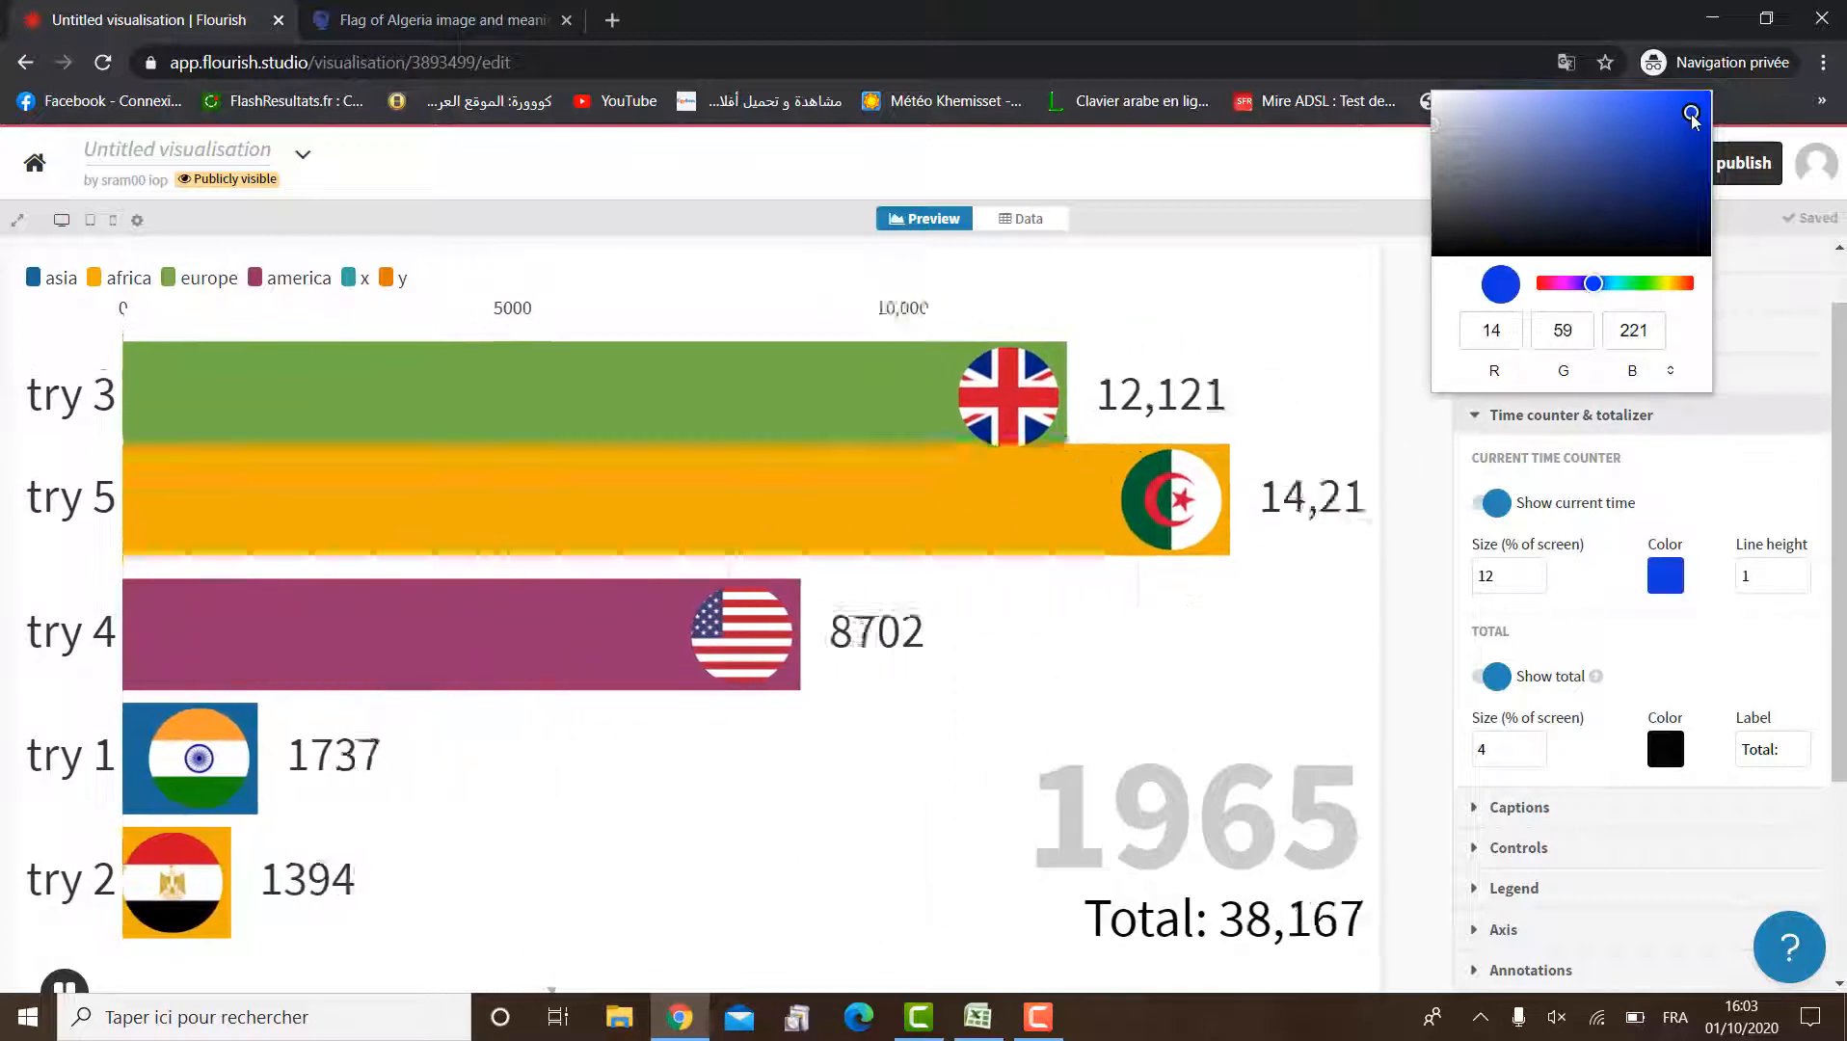
left_click(1714, 448)
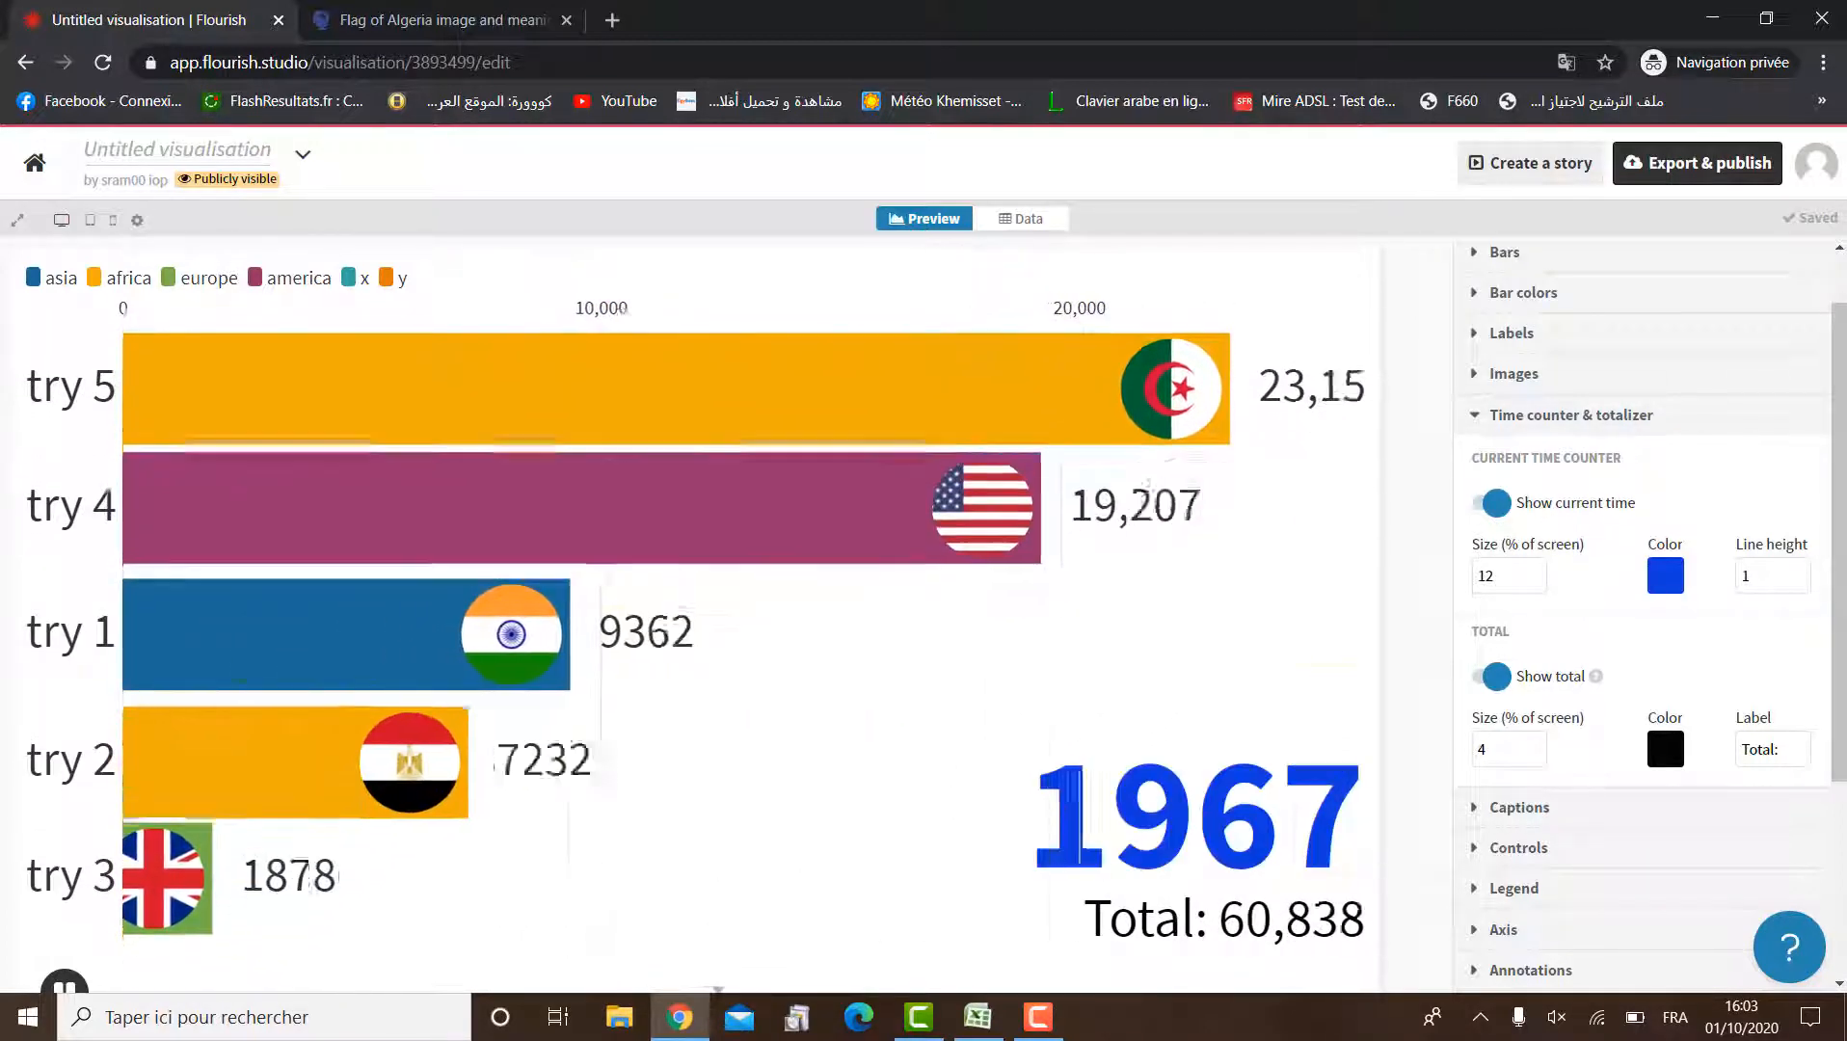
left_click(1475, 416)
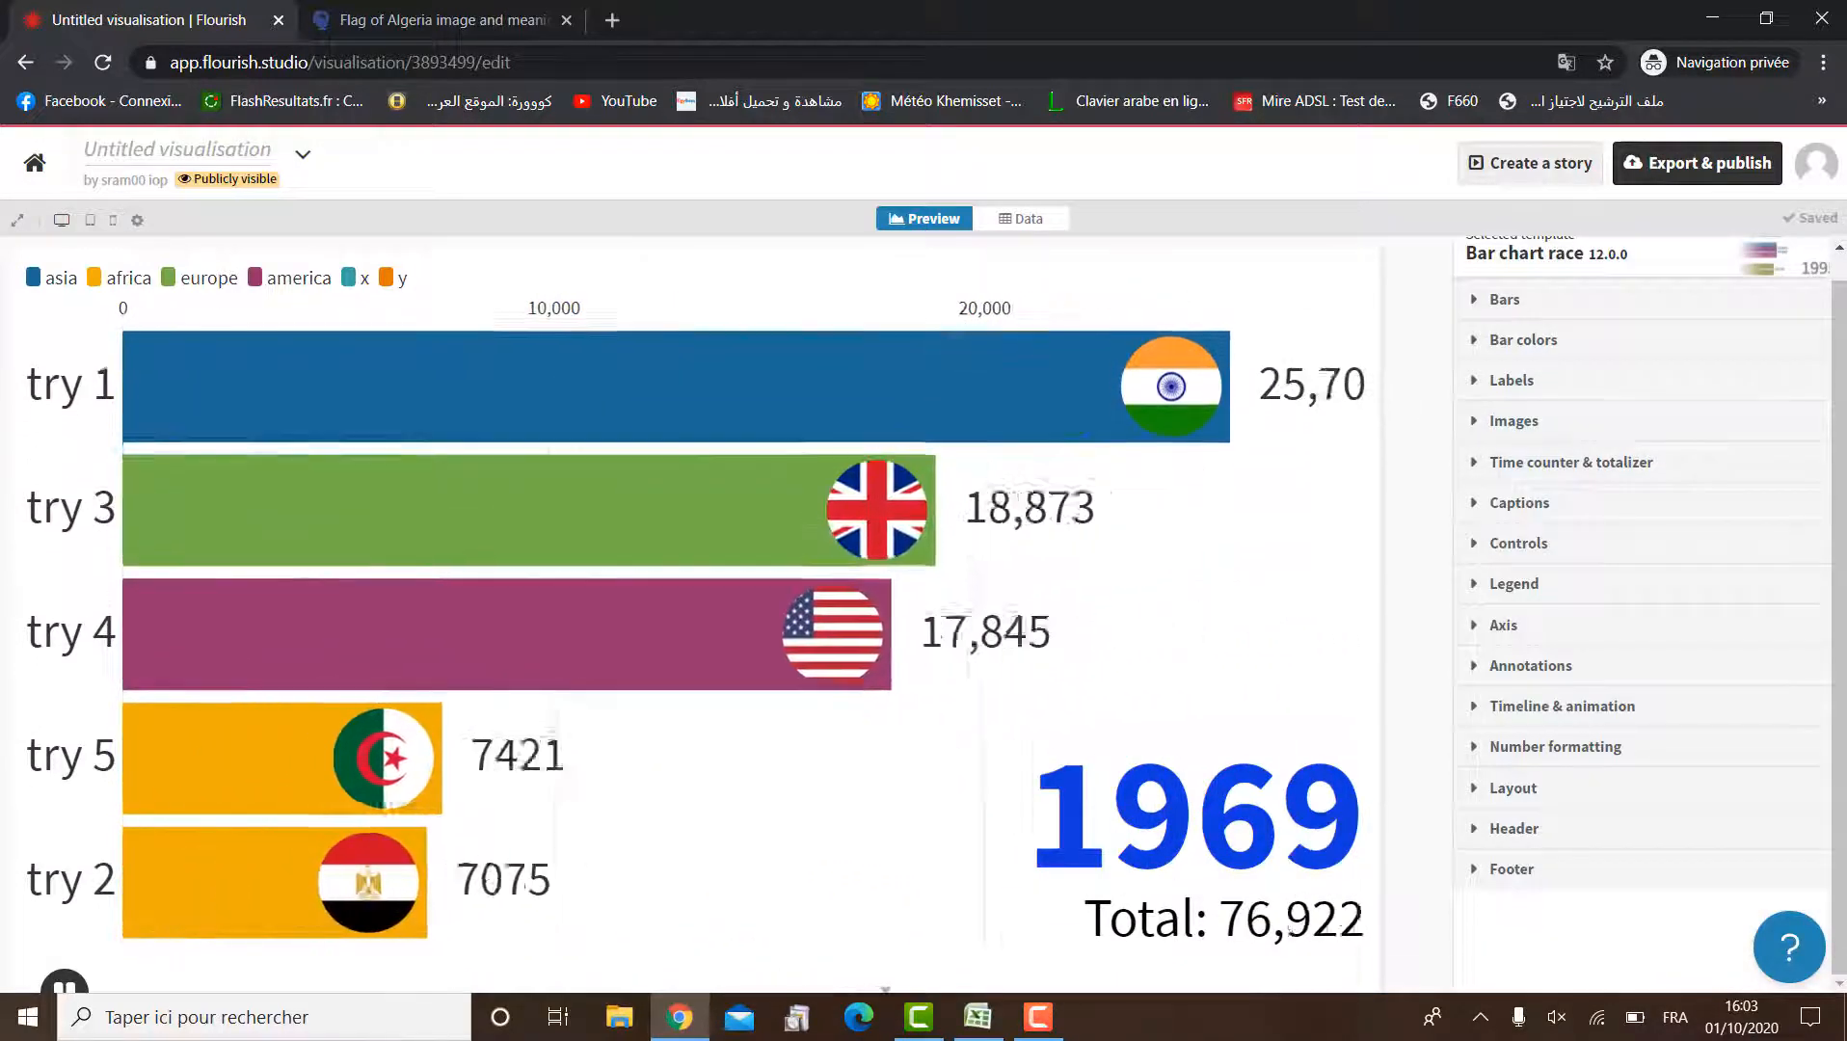
Set the chart layout's background color to light pink, RGB 248, 160, 160
left_click(1489, 788)
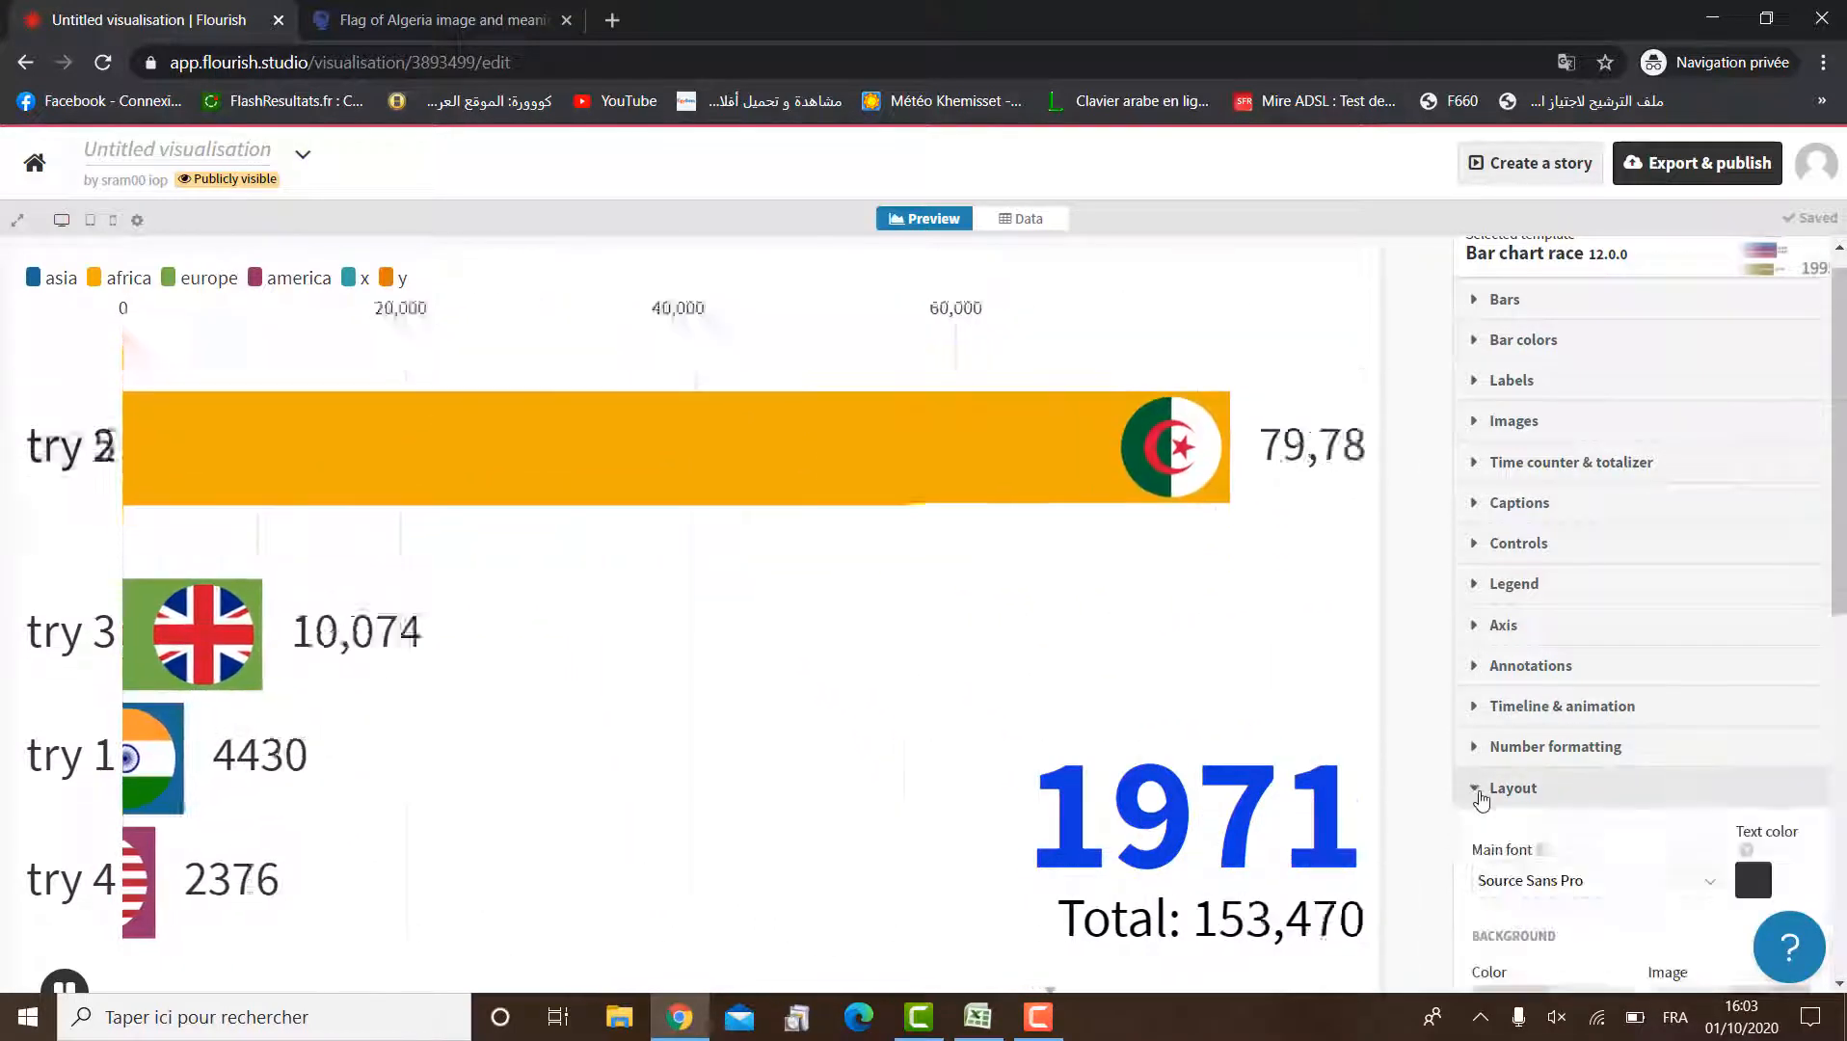
left_click_drag(1843, 597, 1843, 733)
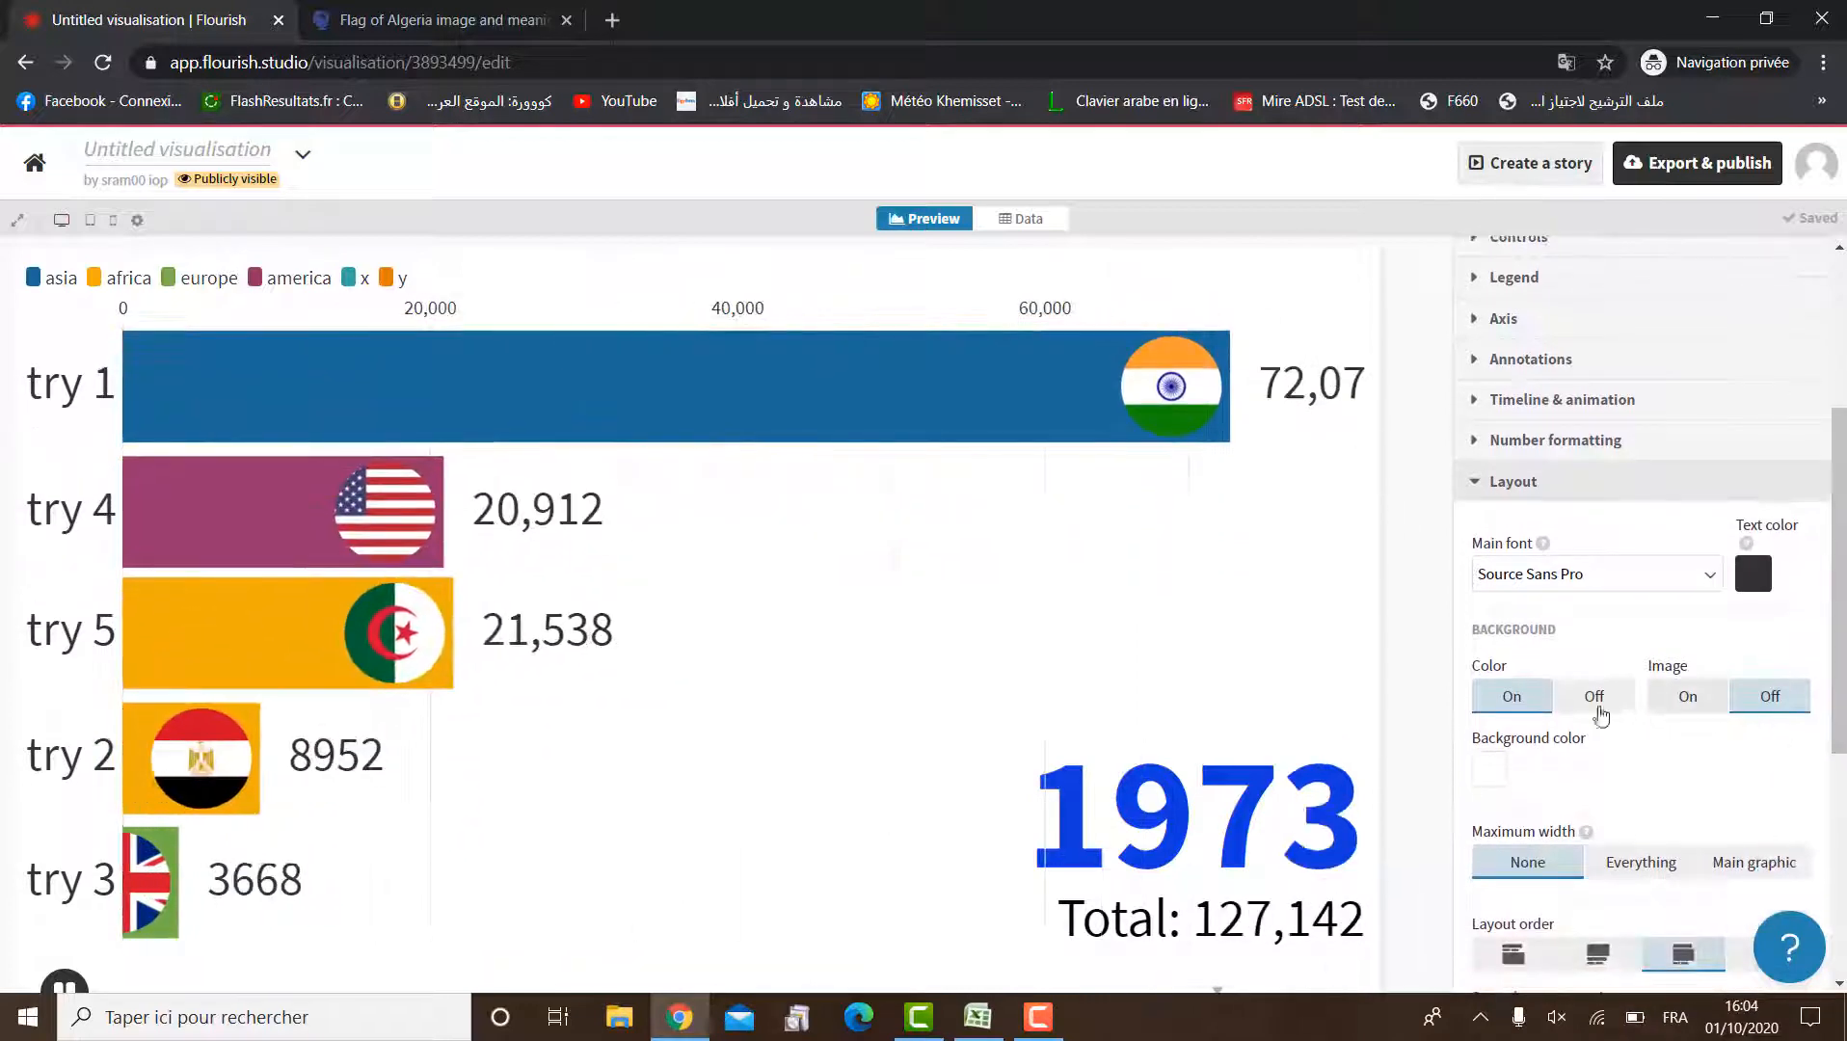
left_click(1496, 772)
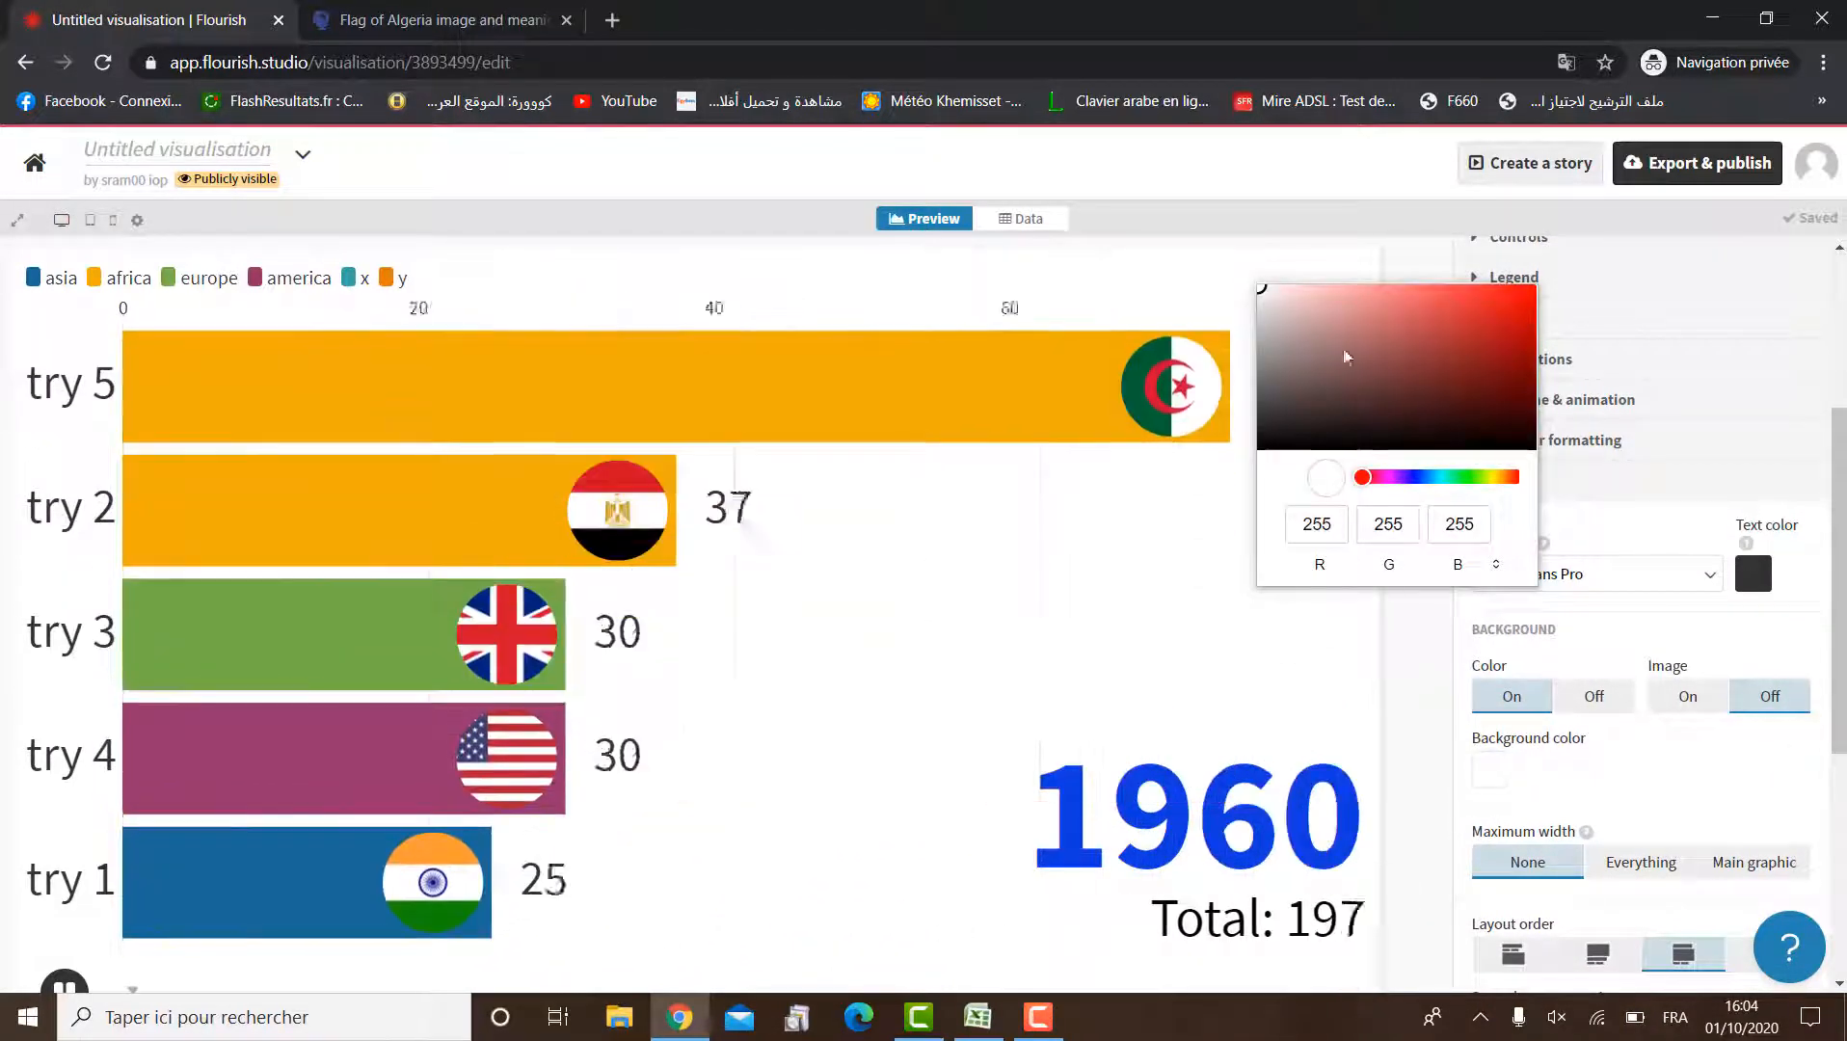
mouse_move(1330, 384)
left_mouse_down()
mouse_move(1325, 450)
mouse_move(1328, 301)
mouse_move(1358, 291)
left_mouse_up()
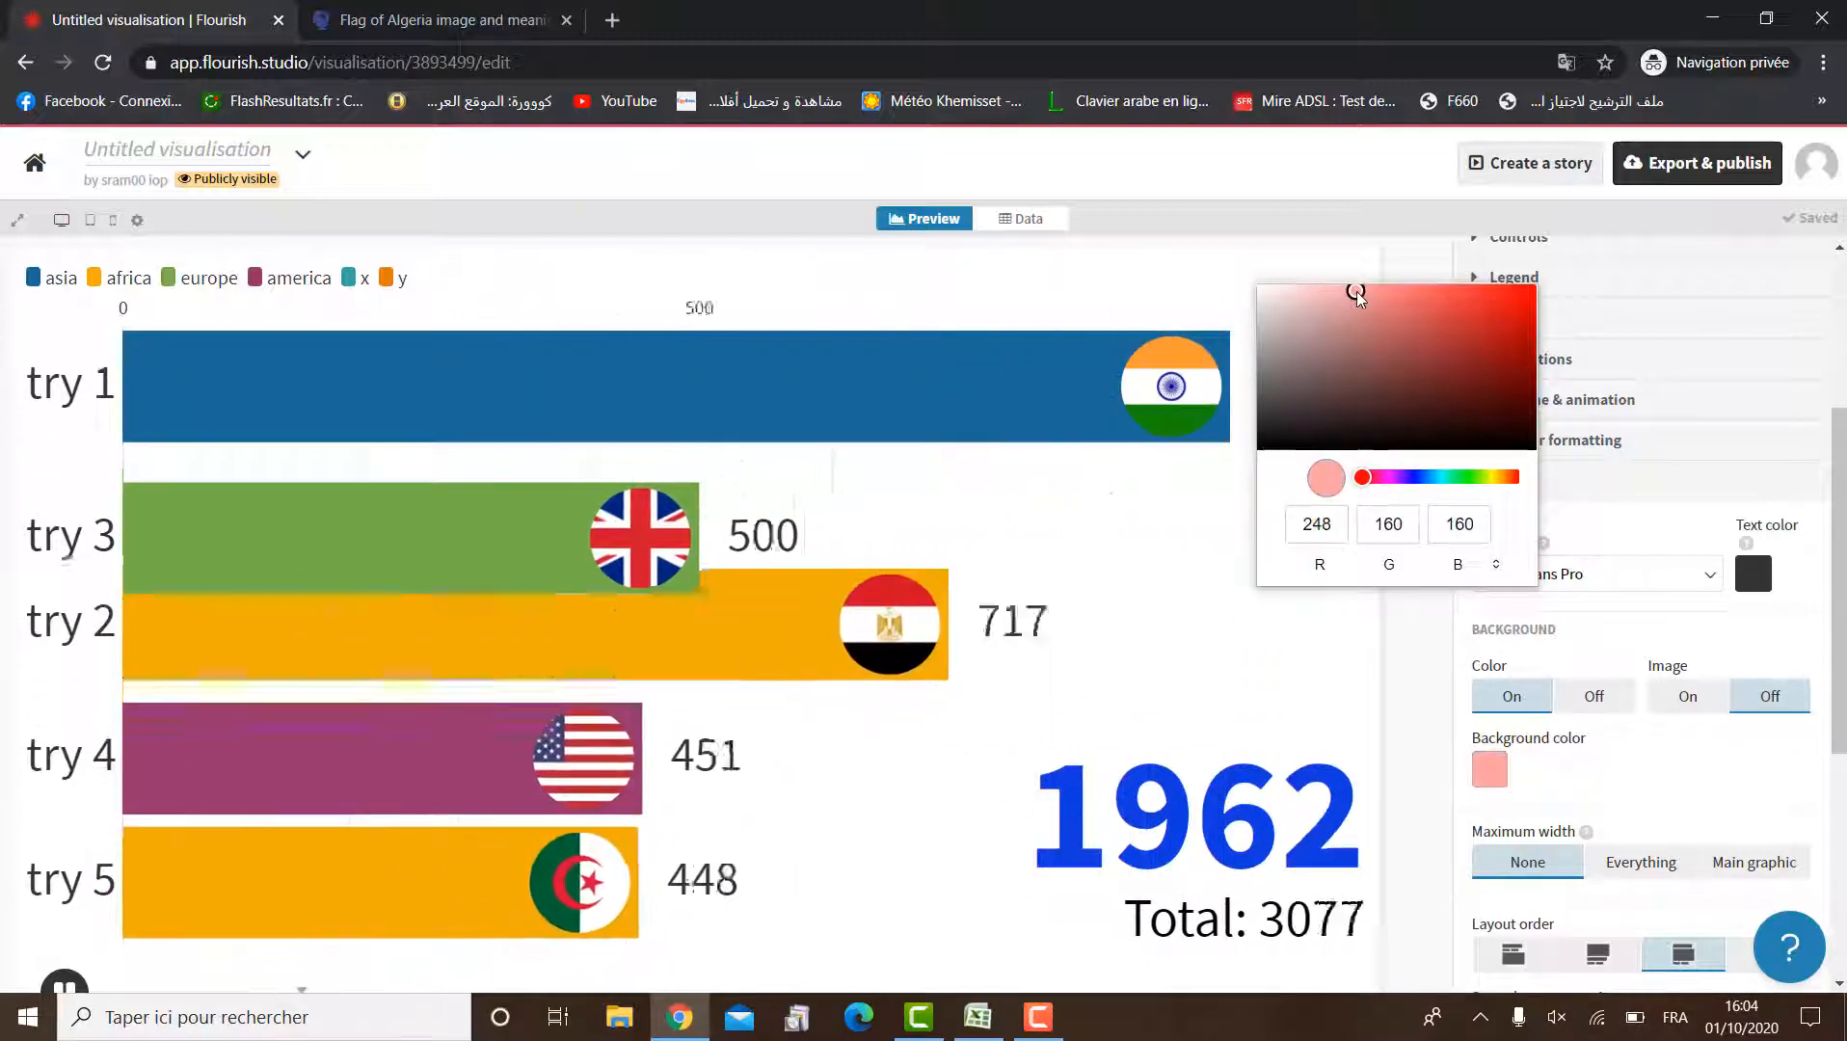
left_click(1633, 649)
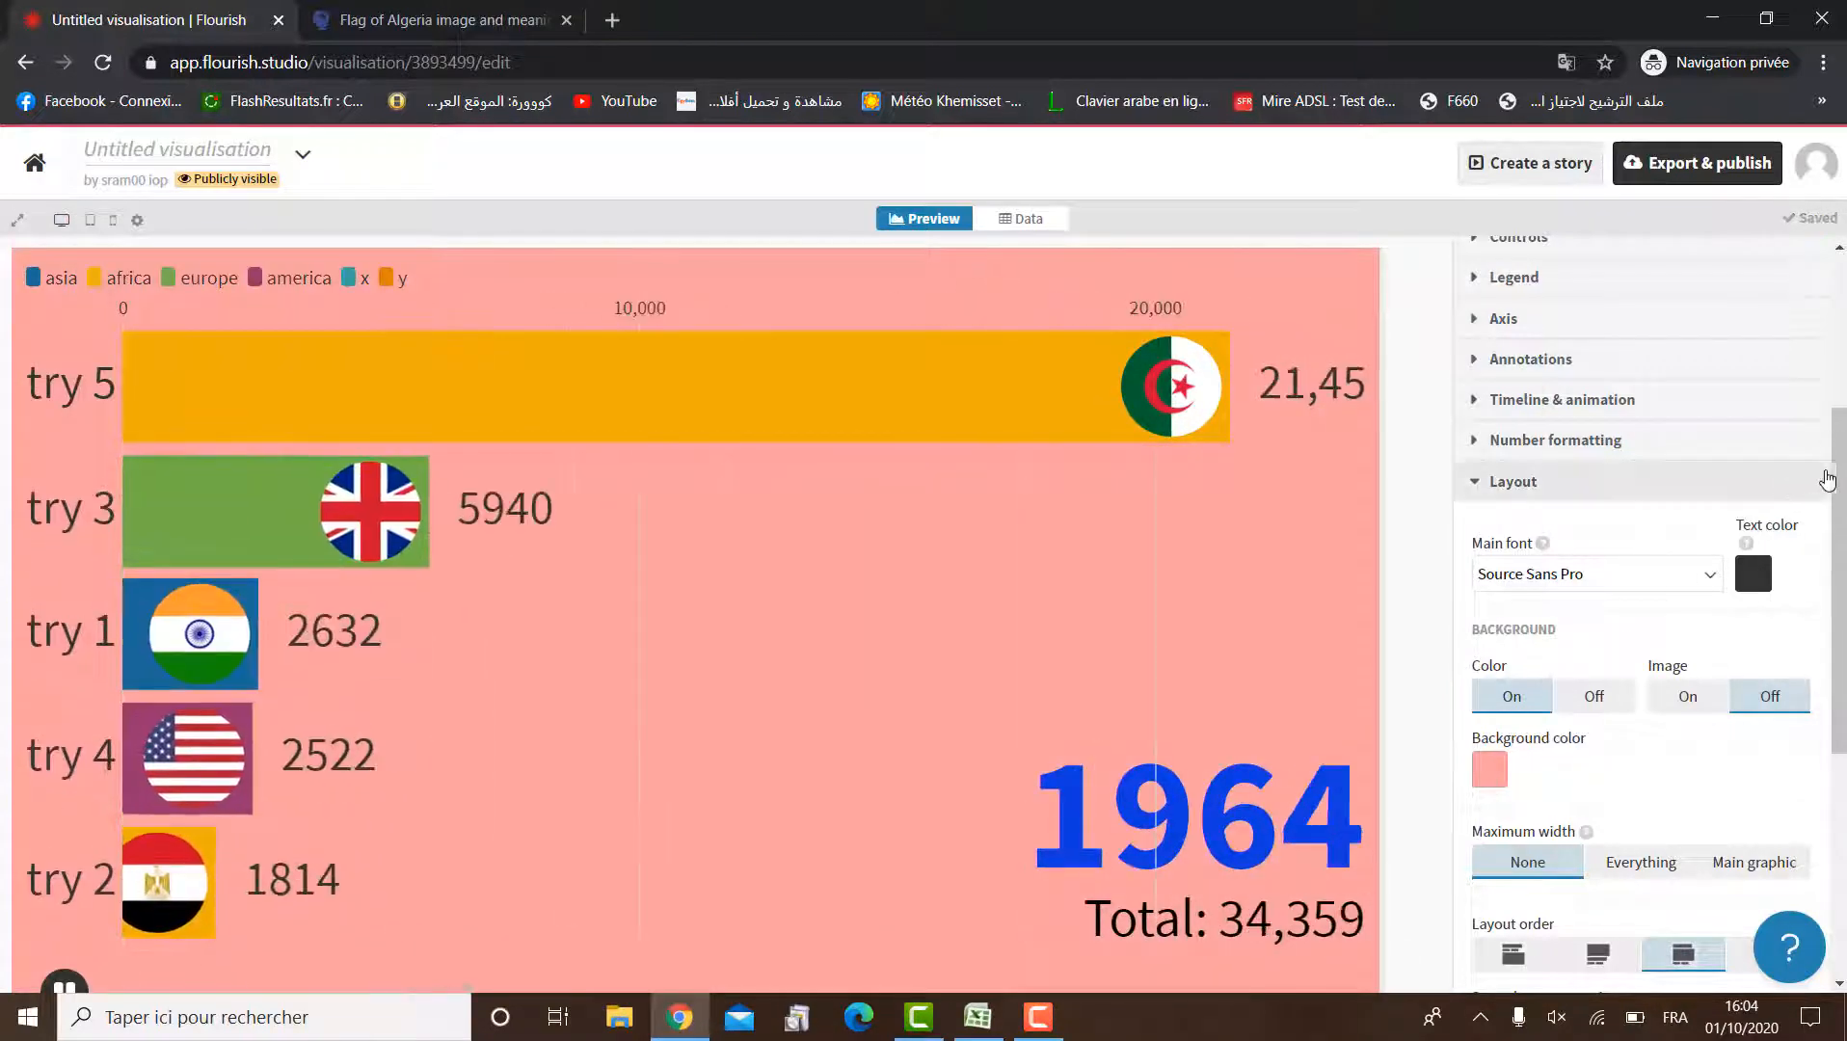
Shift the background color's hue to light cyan and close the layout settings
scroll(1638, 617, "down", 1)
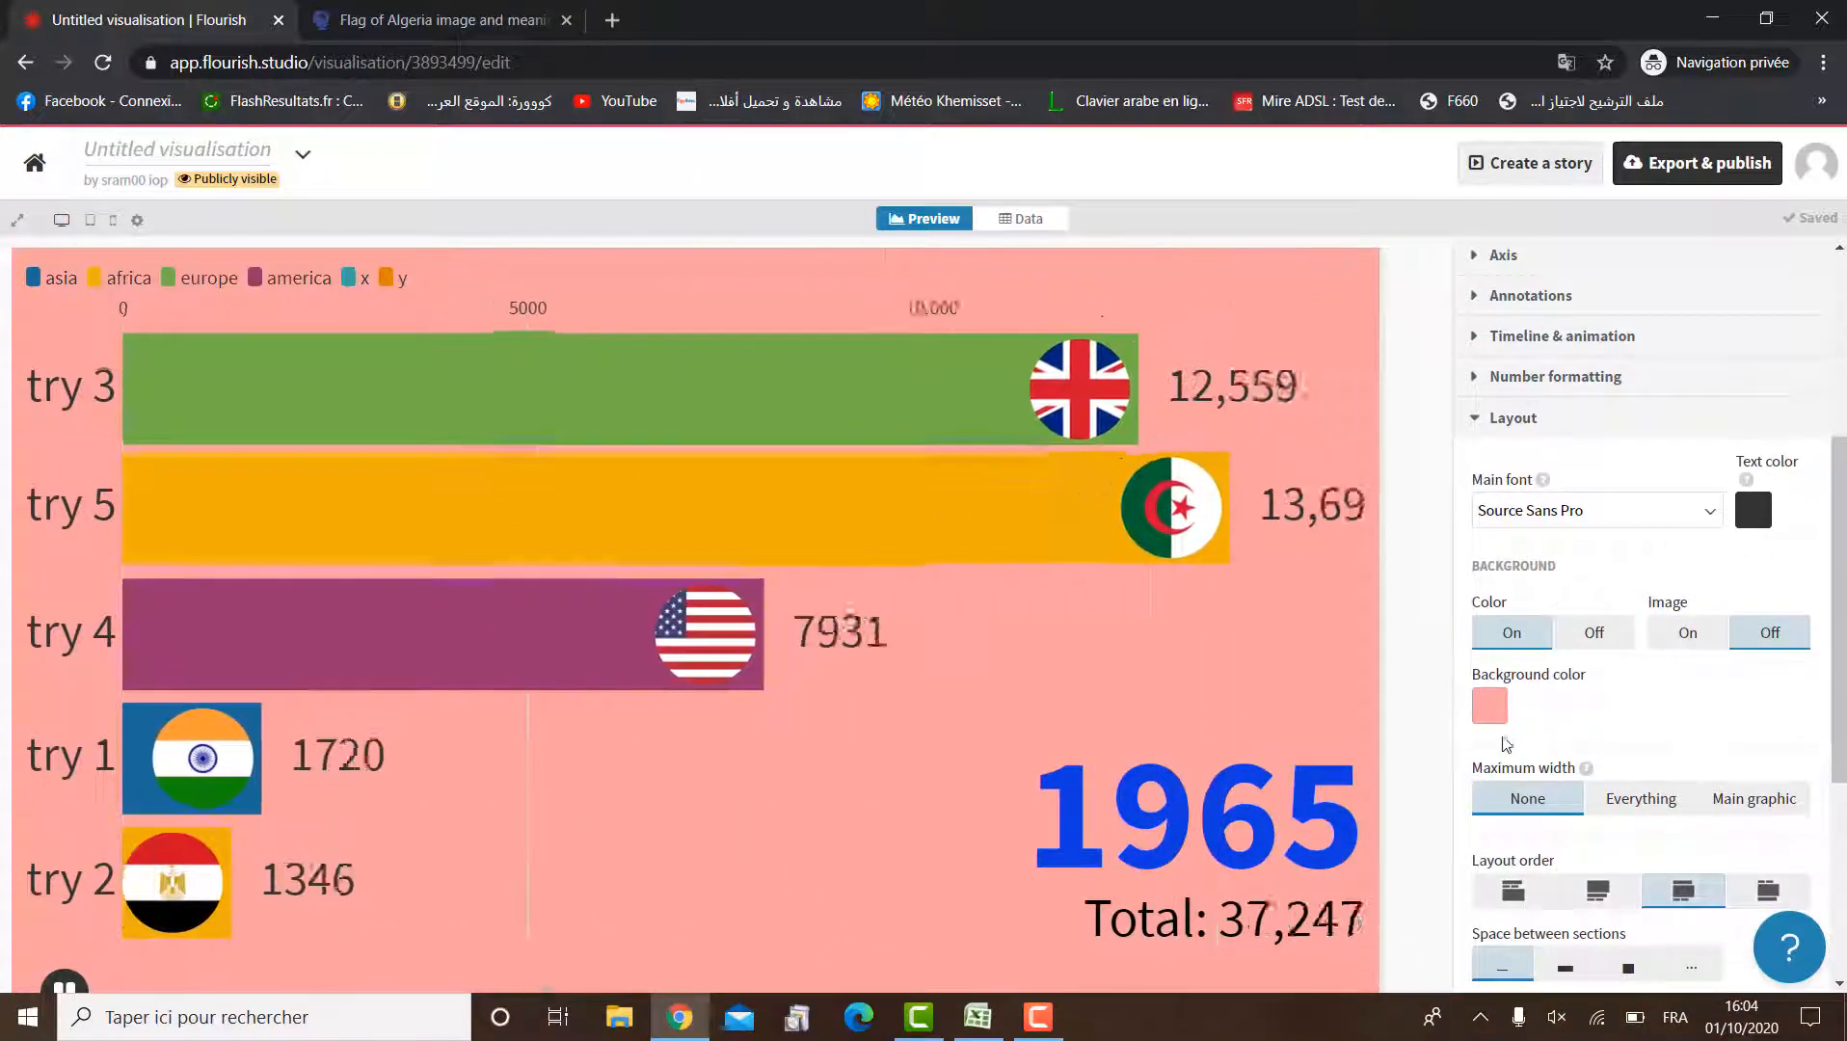
left_click(1495, 719)
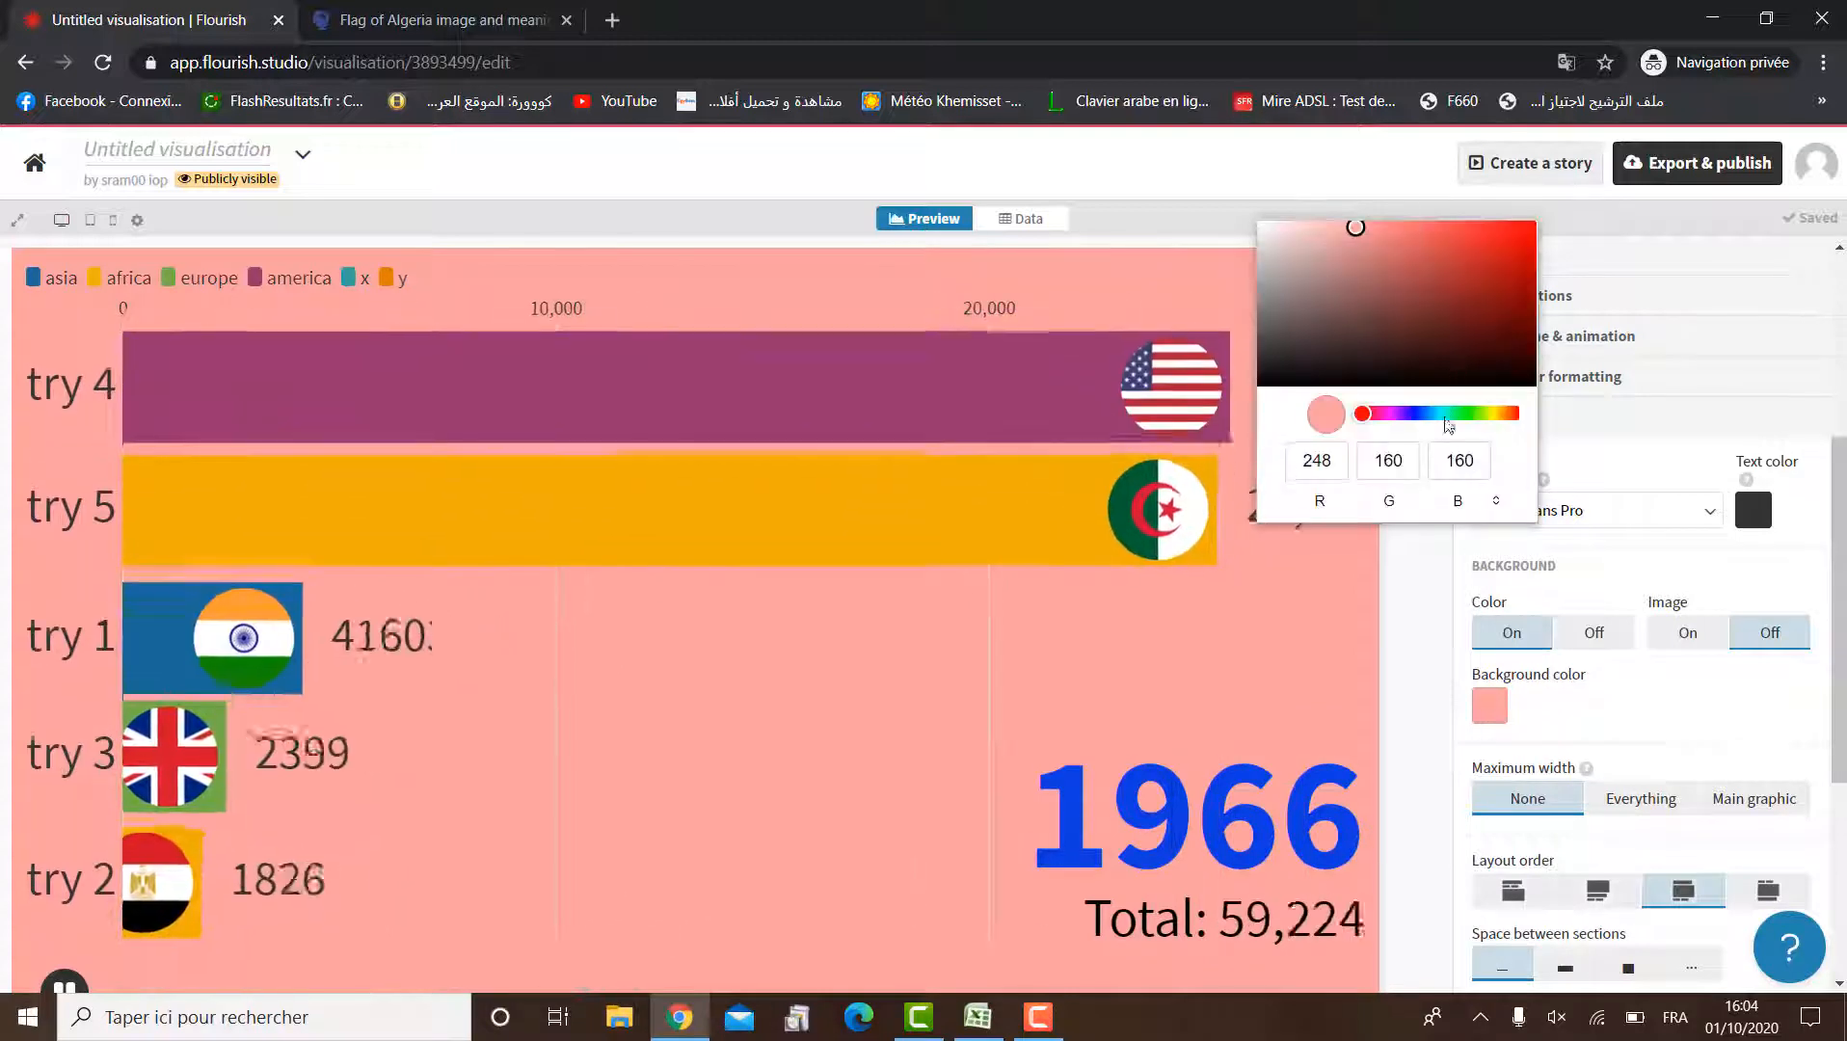
left_click(1443, 416)
left_click(1590, 711)
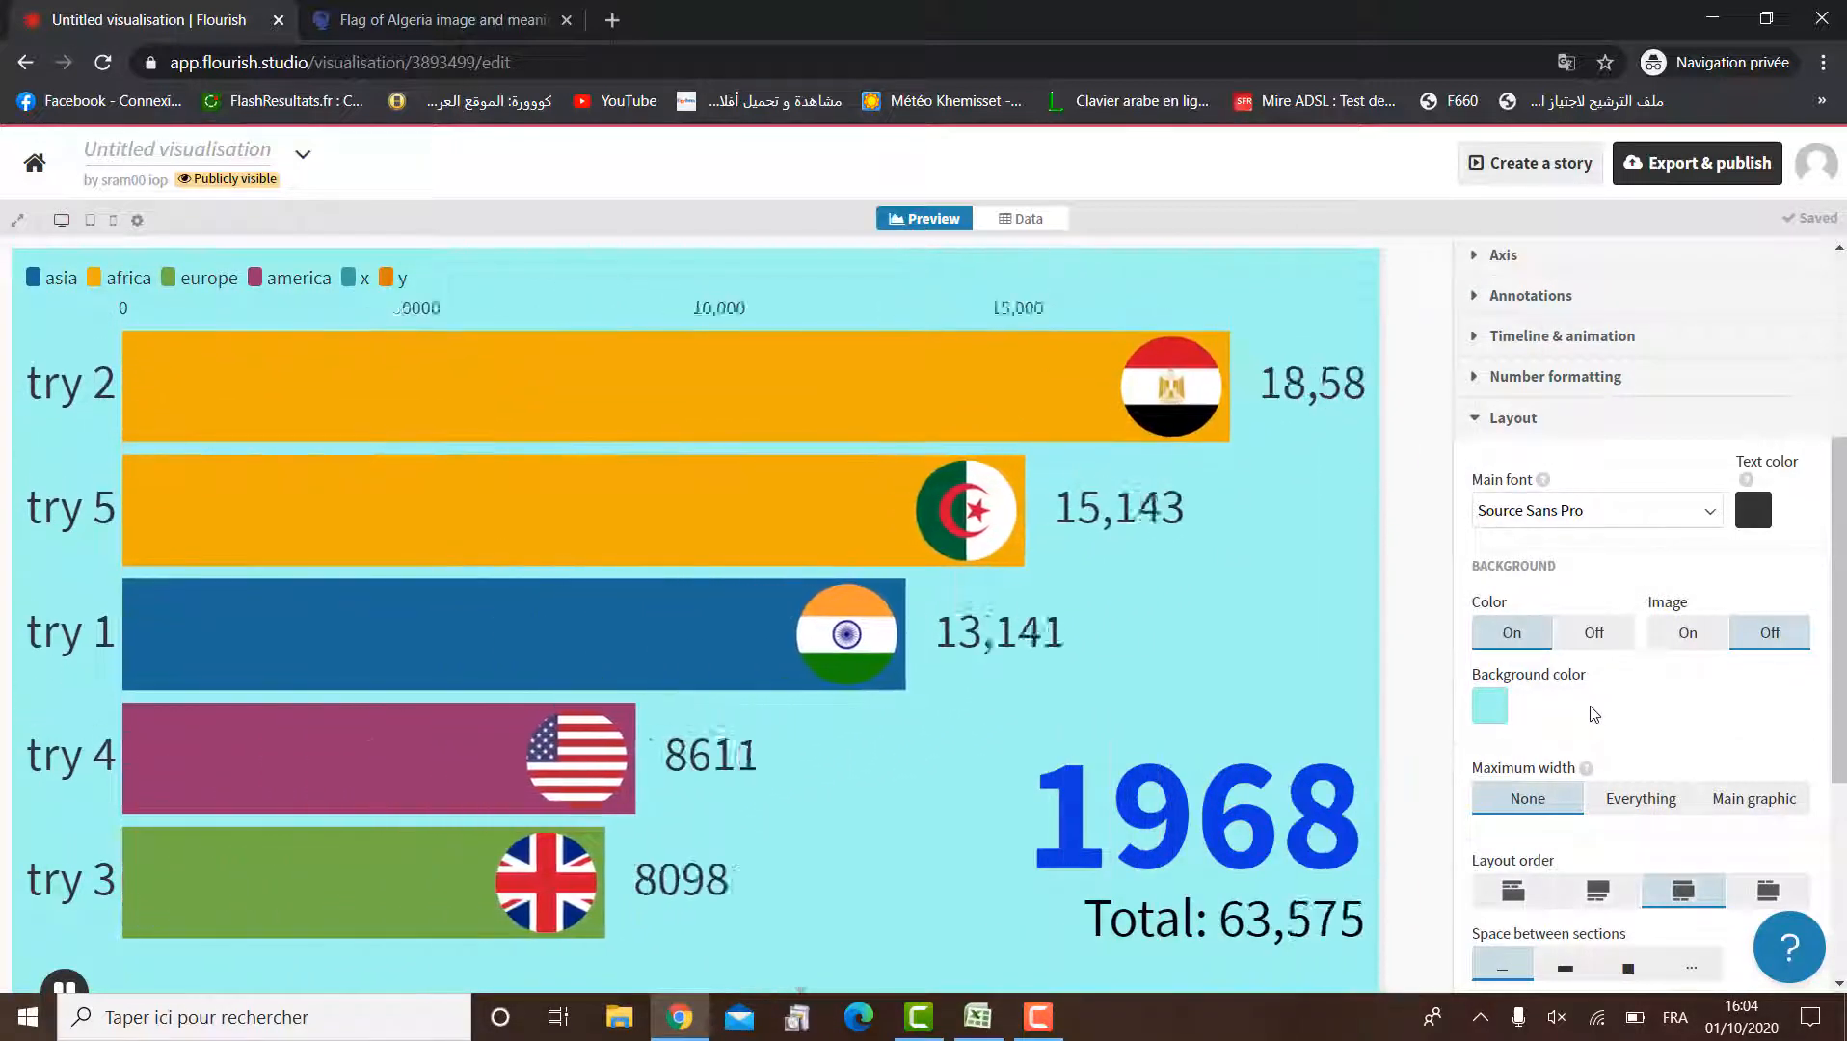
left_click(1509, 417)
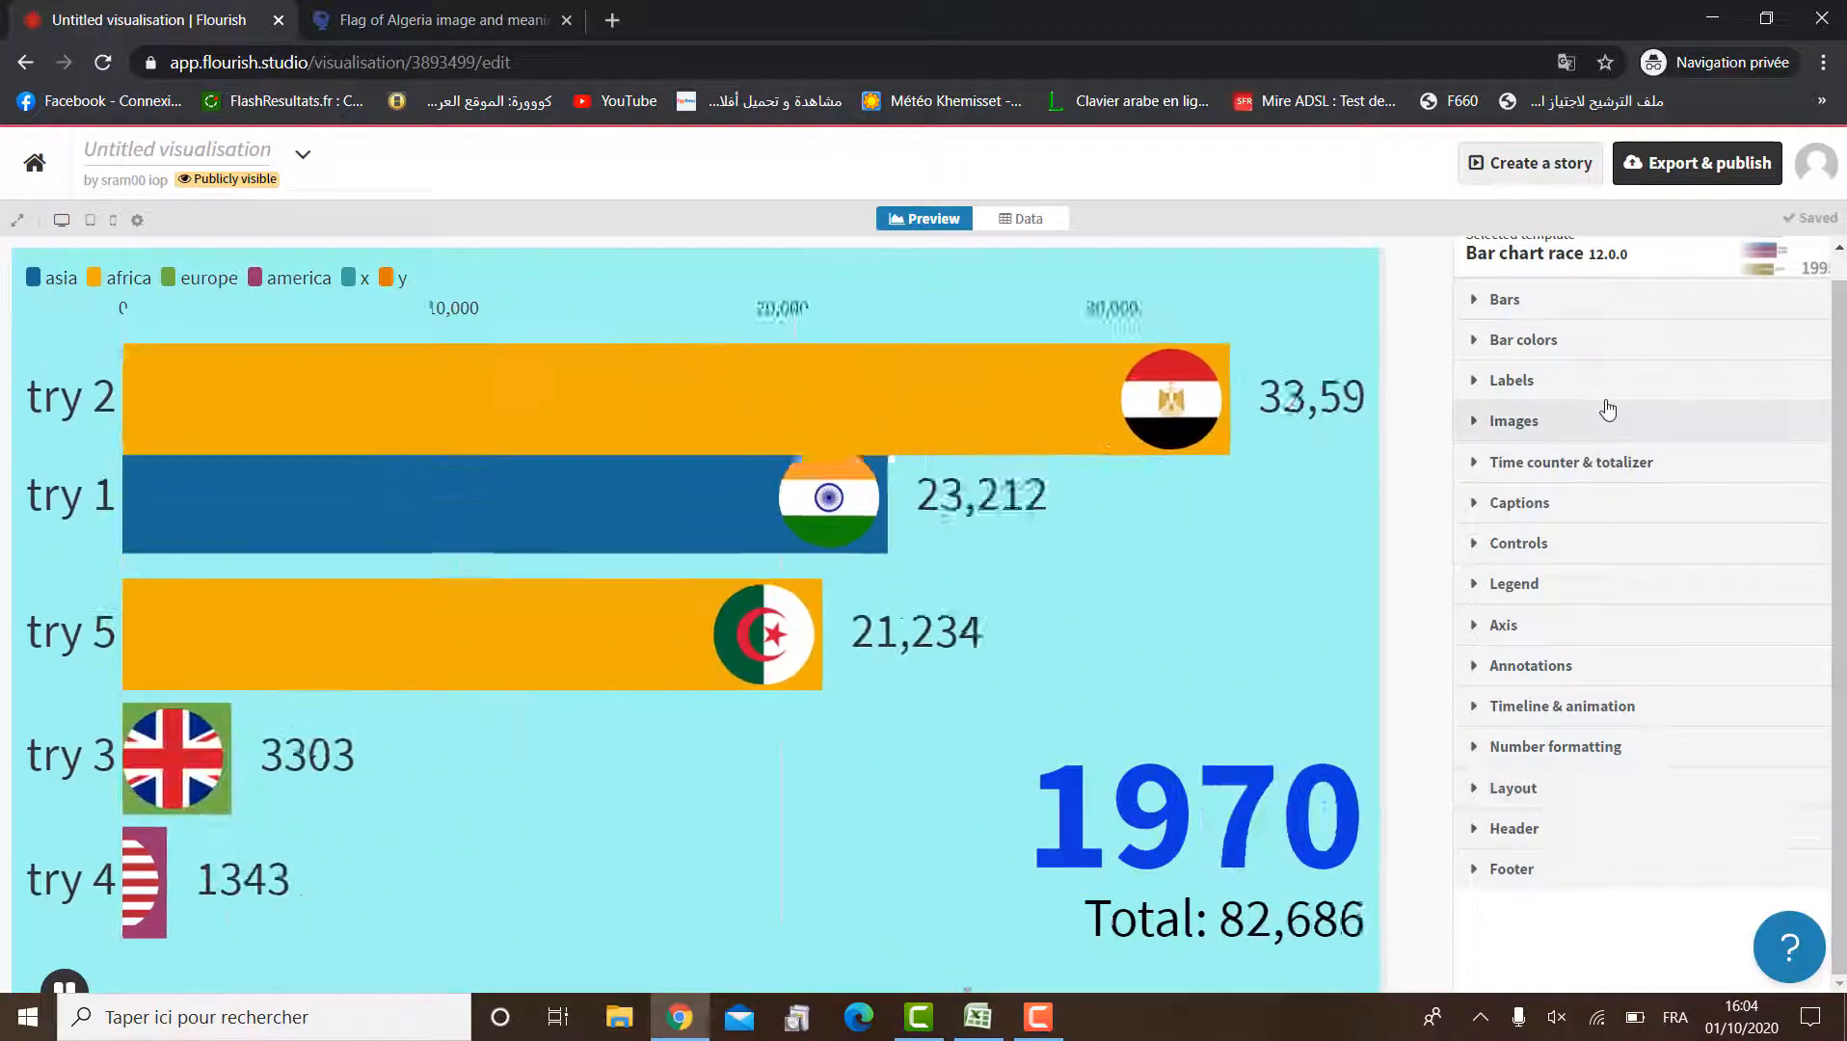
Try bar spacings between 0 and 35%, and set the spacing between the bars to 30%
left_click(1473, 300)
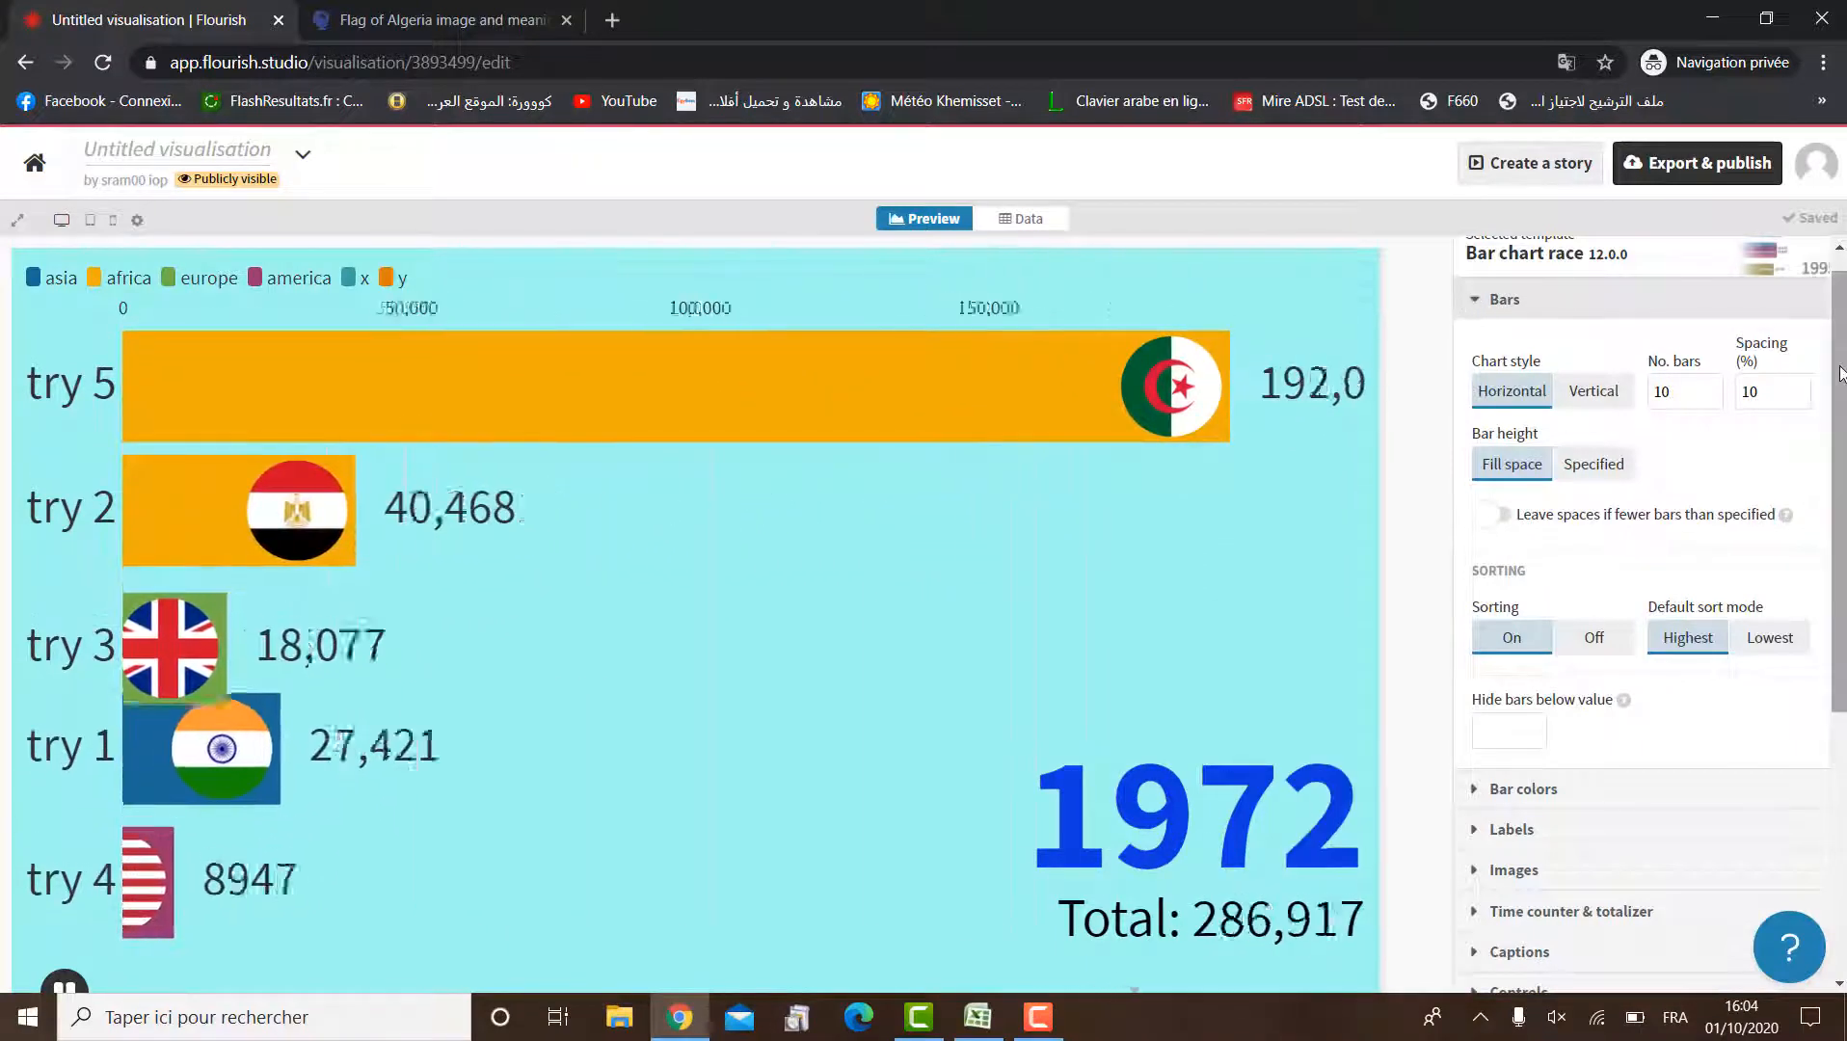
left_click(1800, 388)
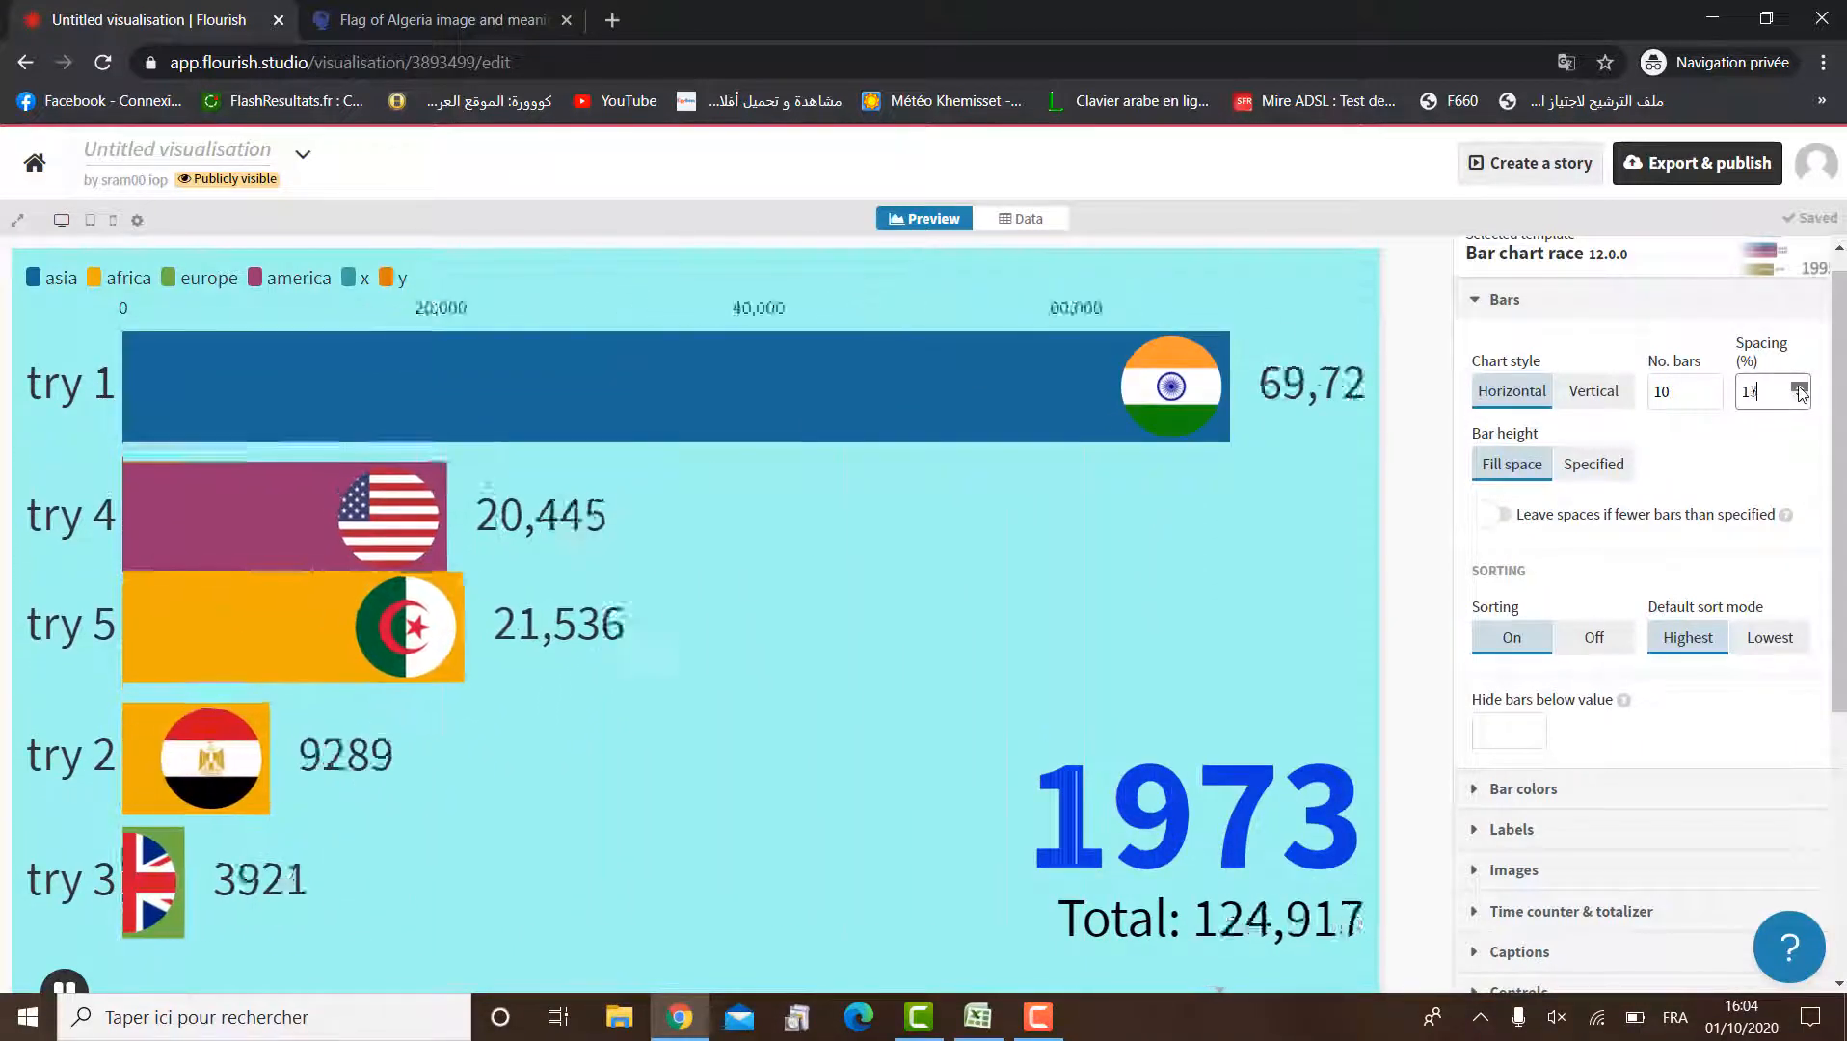
left_click(1800, 388)
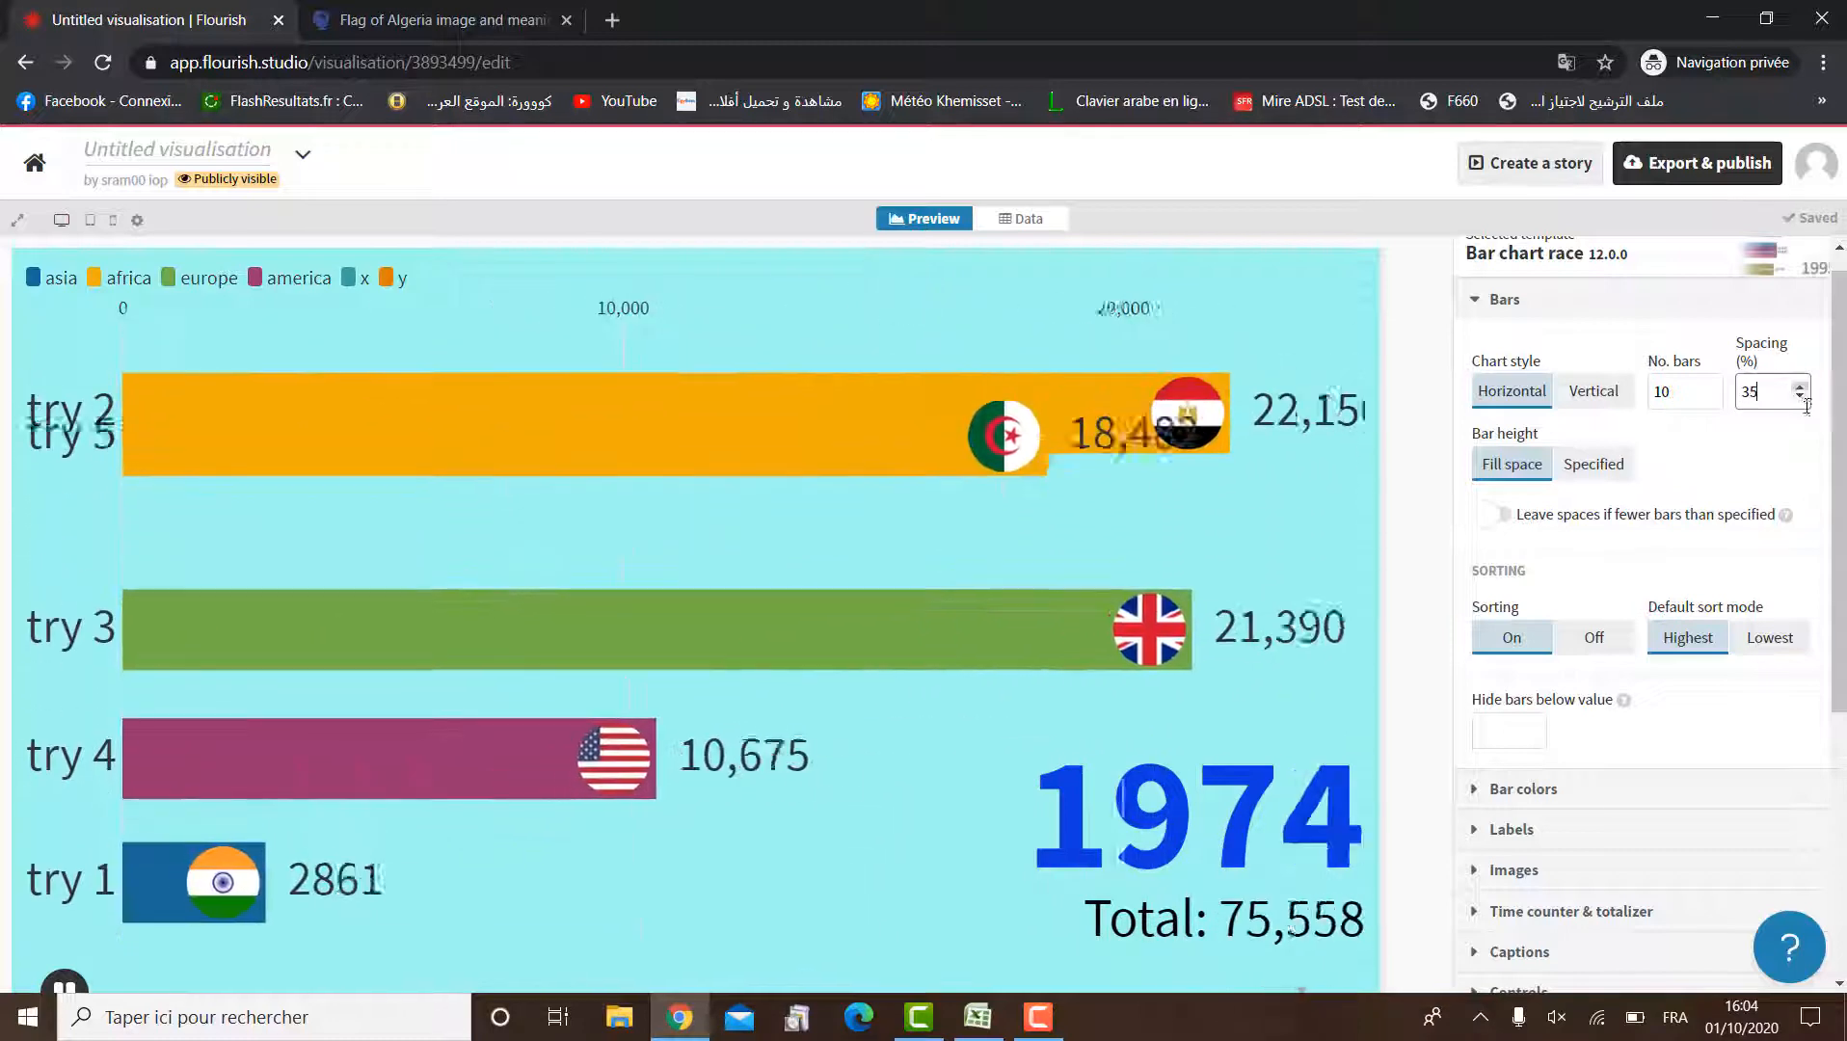
left_click(1801, 396)
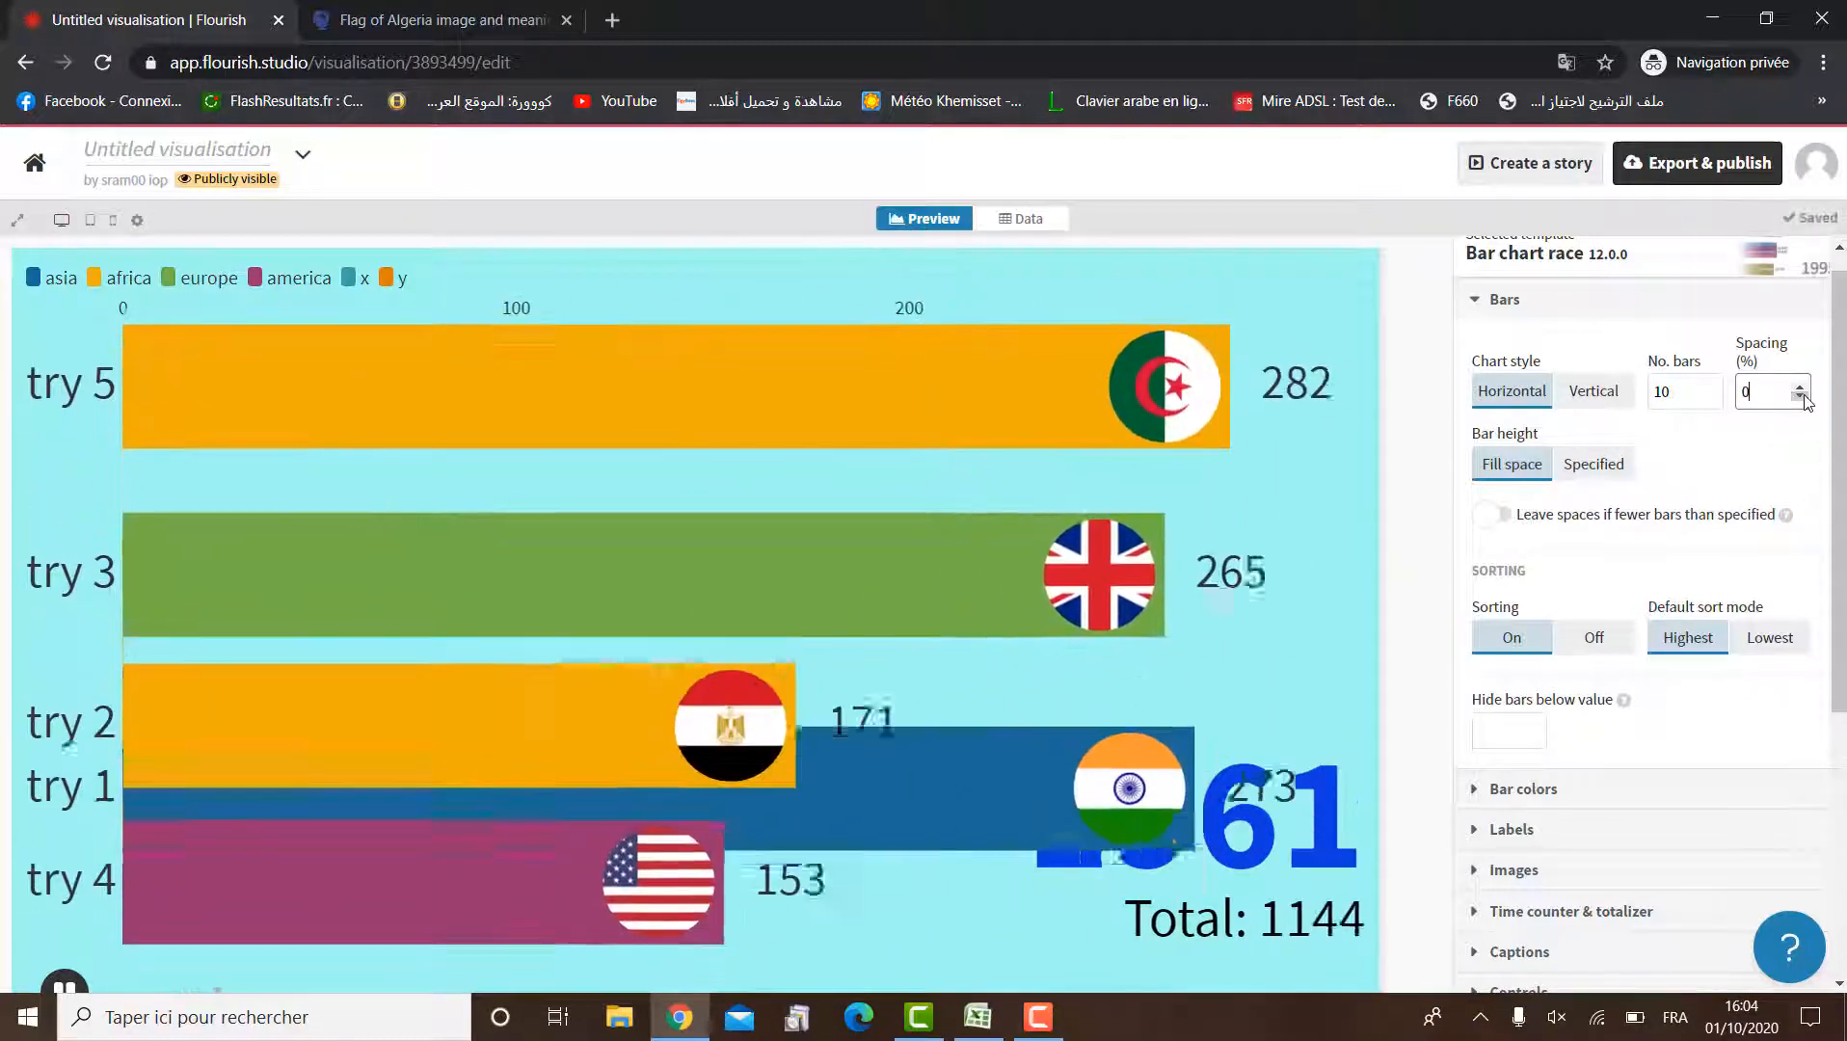
left_click(1800, 386)
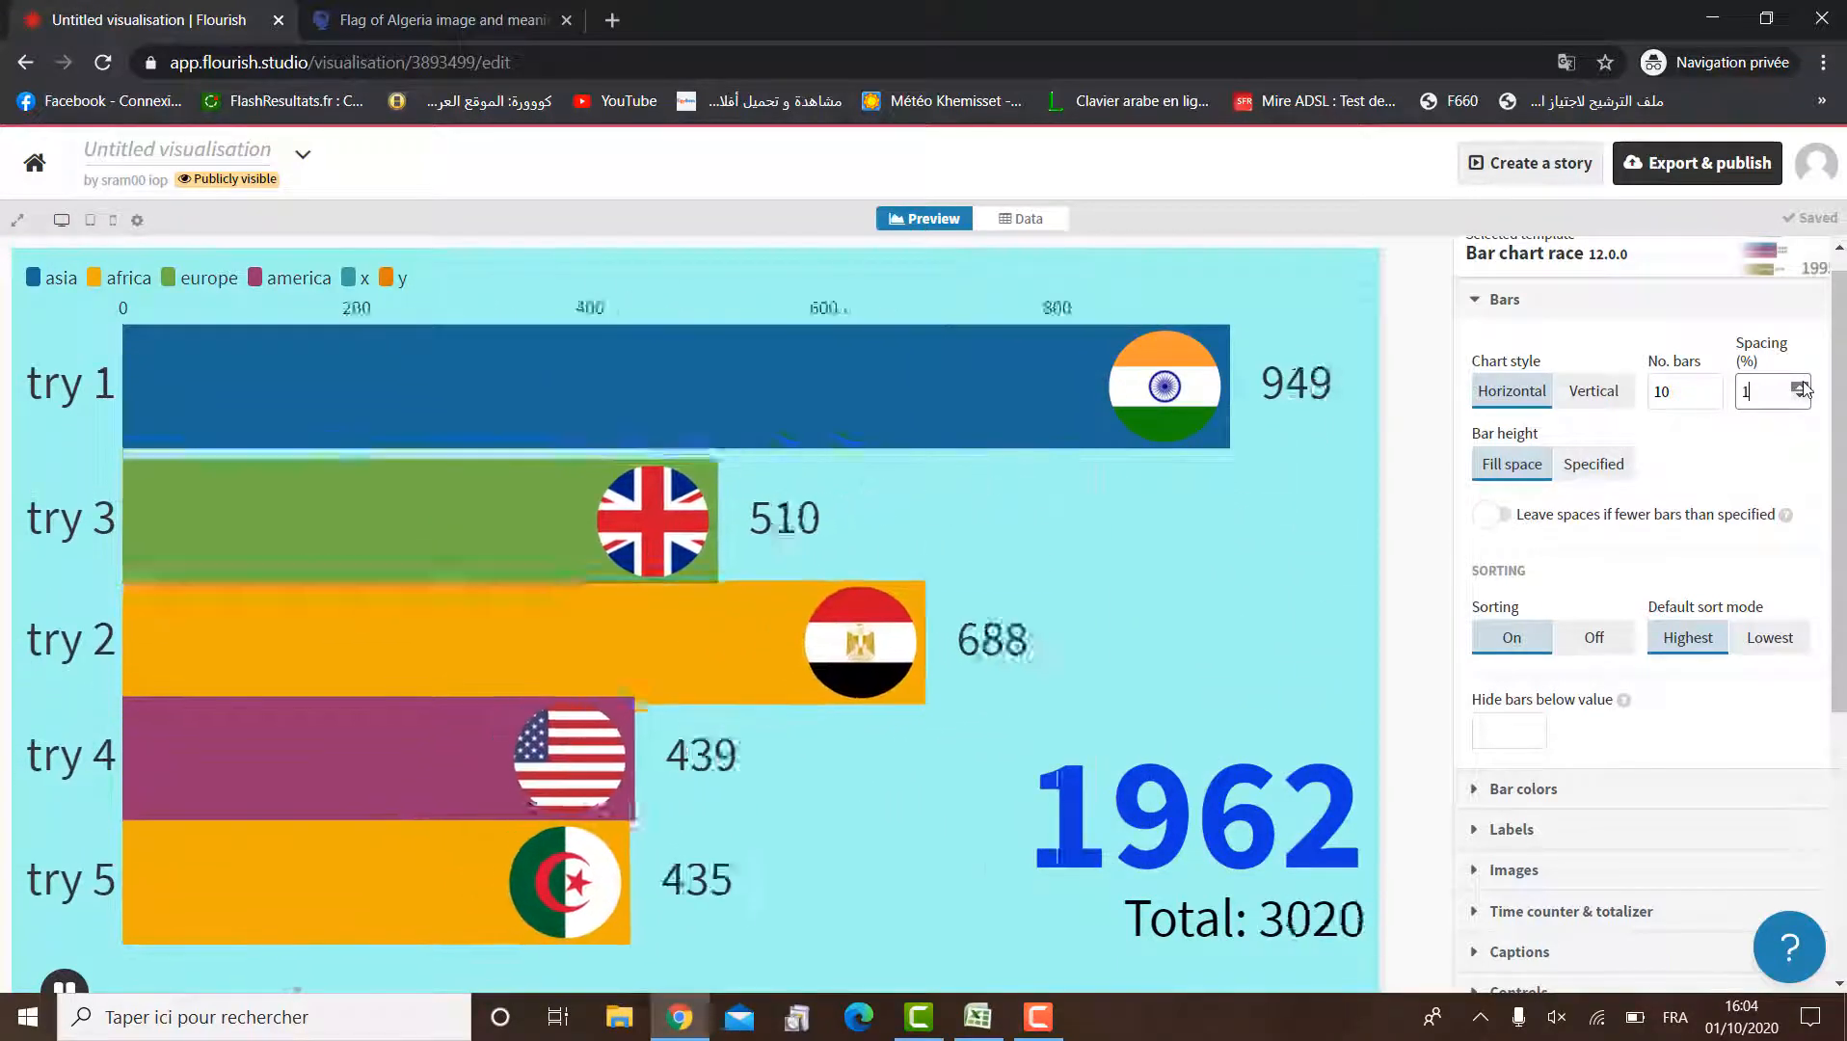
left_click(1800, 386)
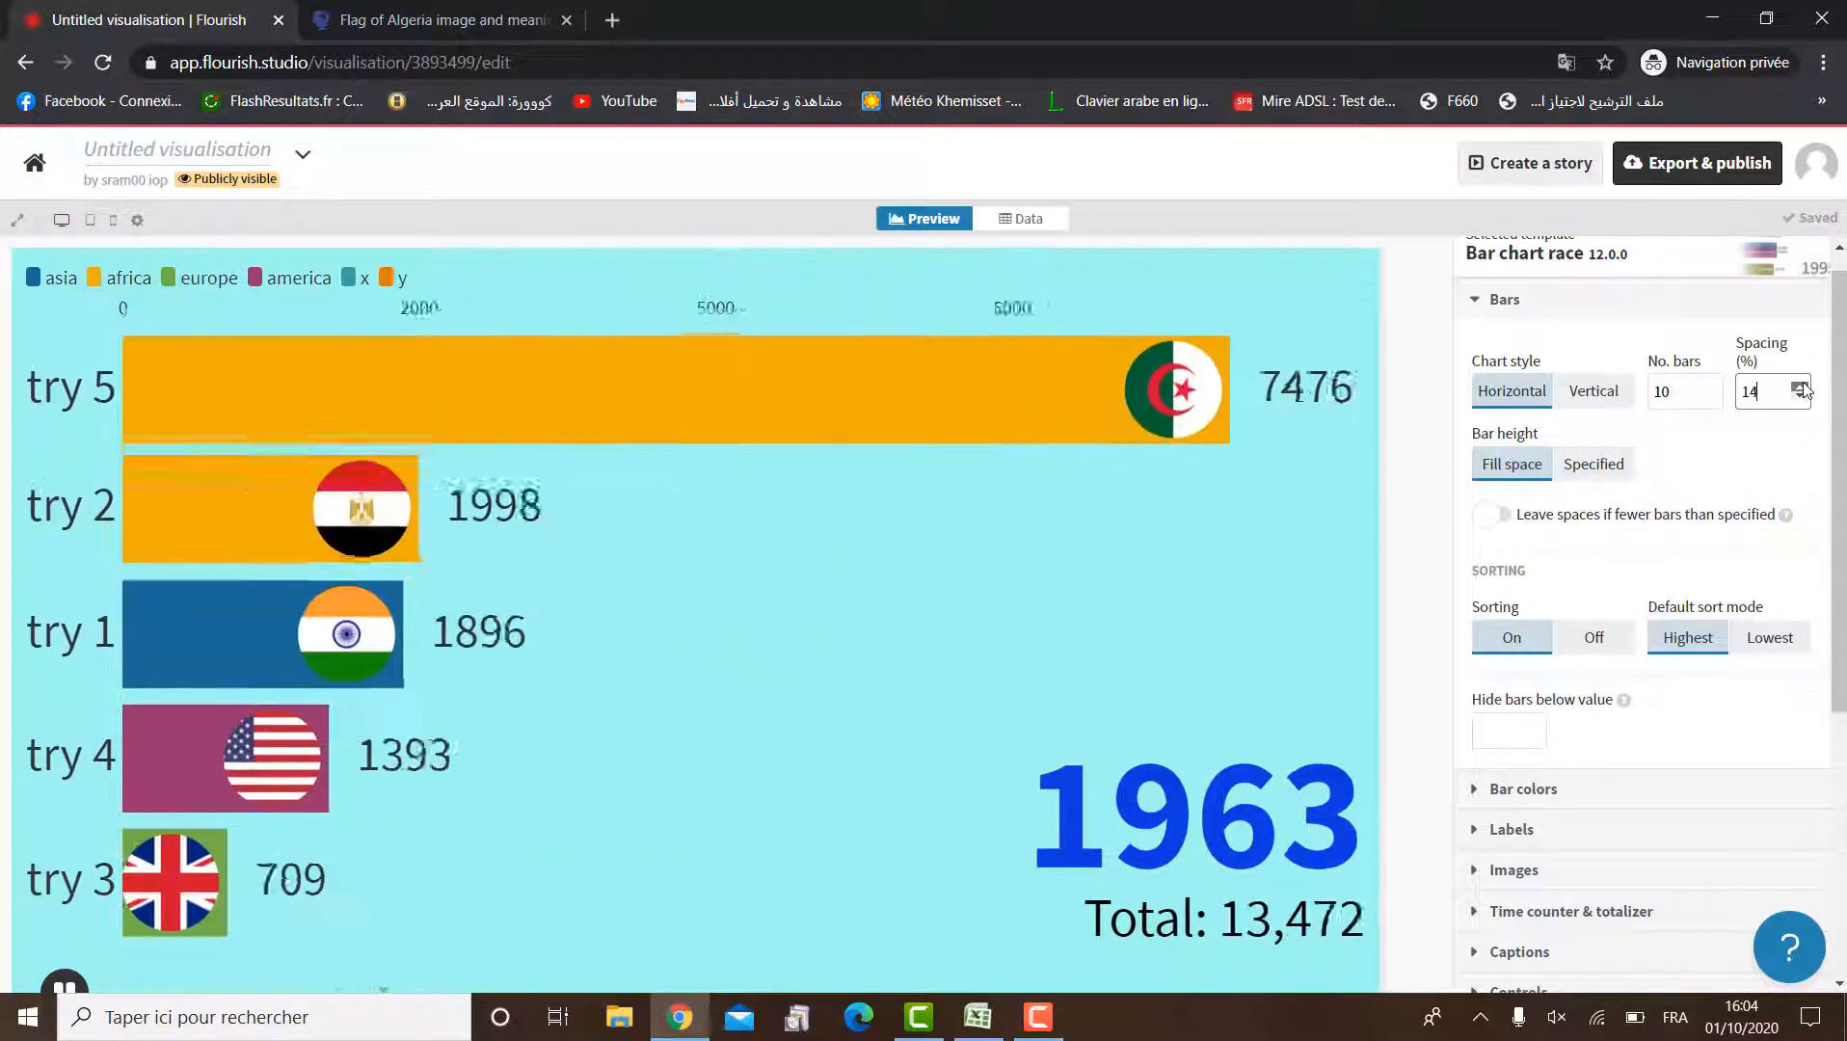
left_click(1798, 385)
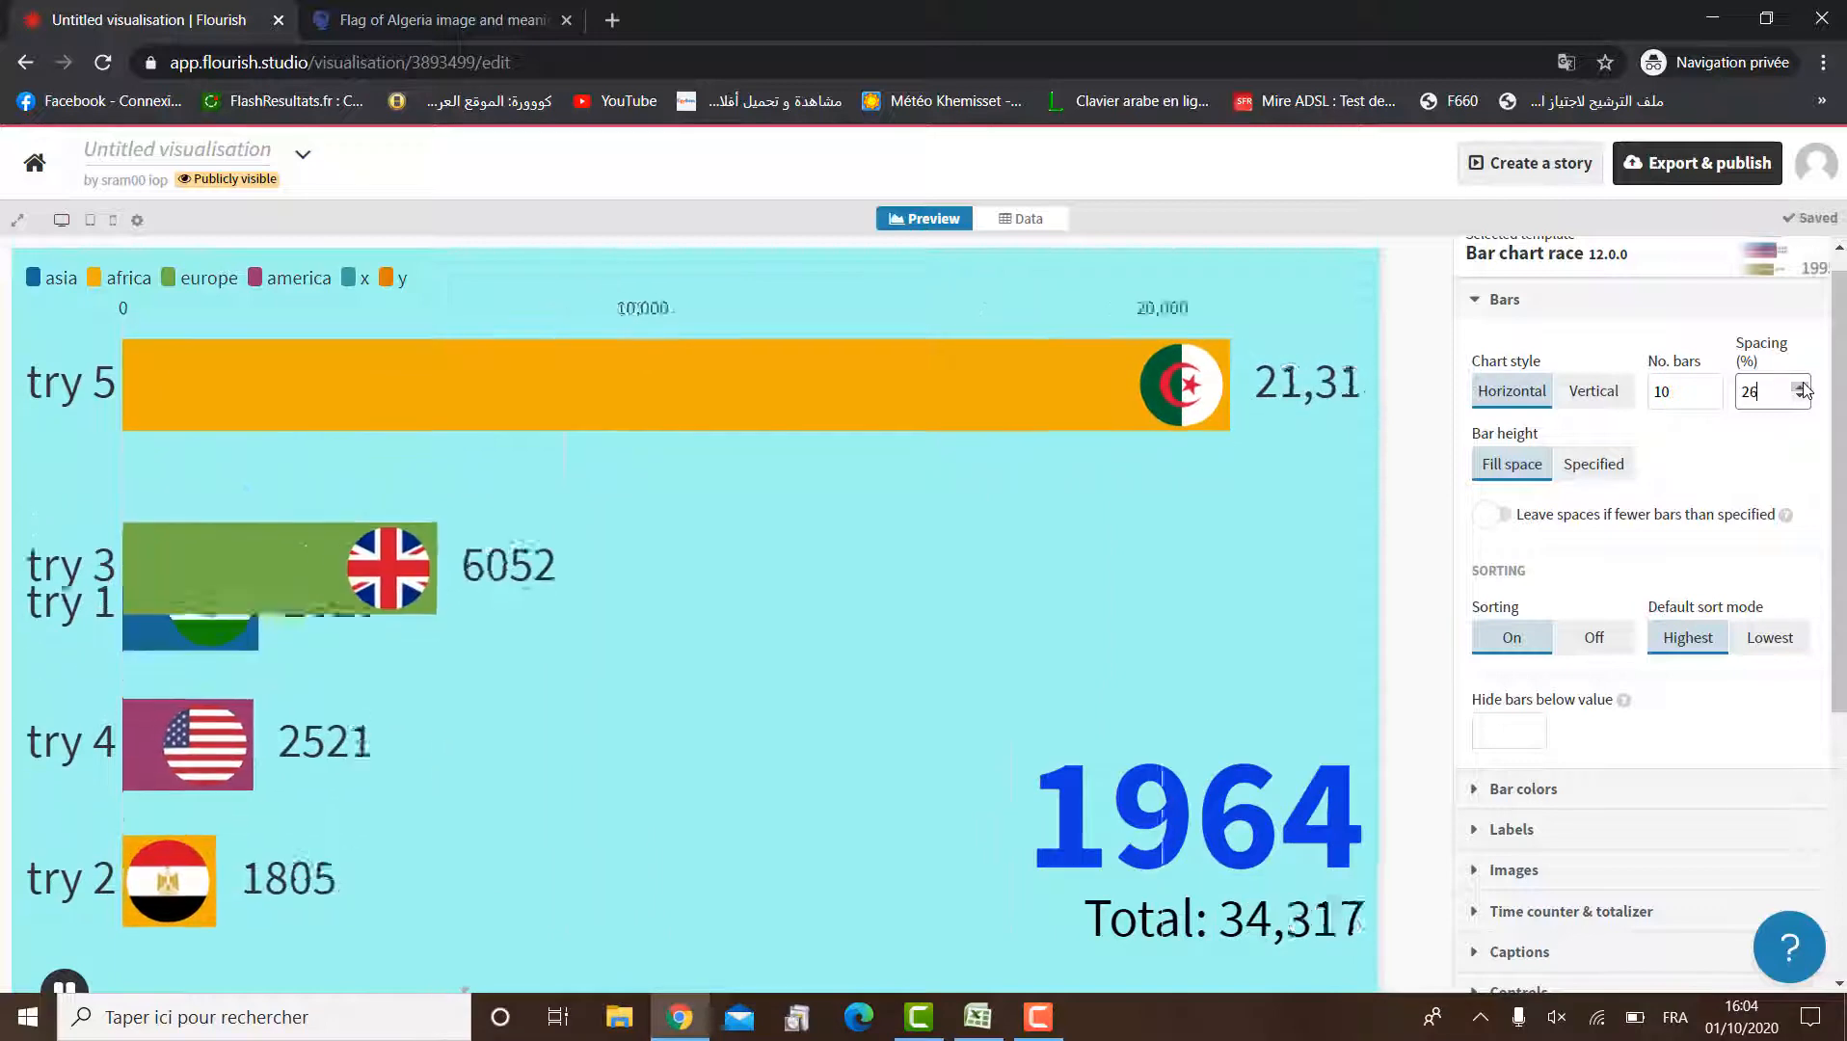
left_click(1799, 385)
left_click(1799, 384)
left_click(1799, 385)
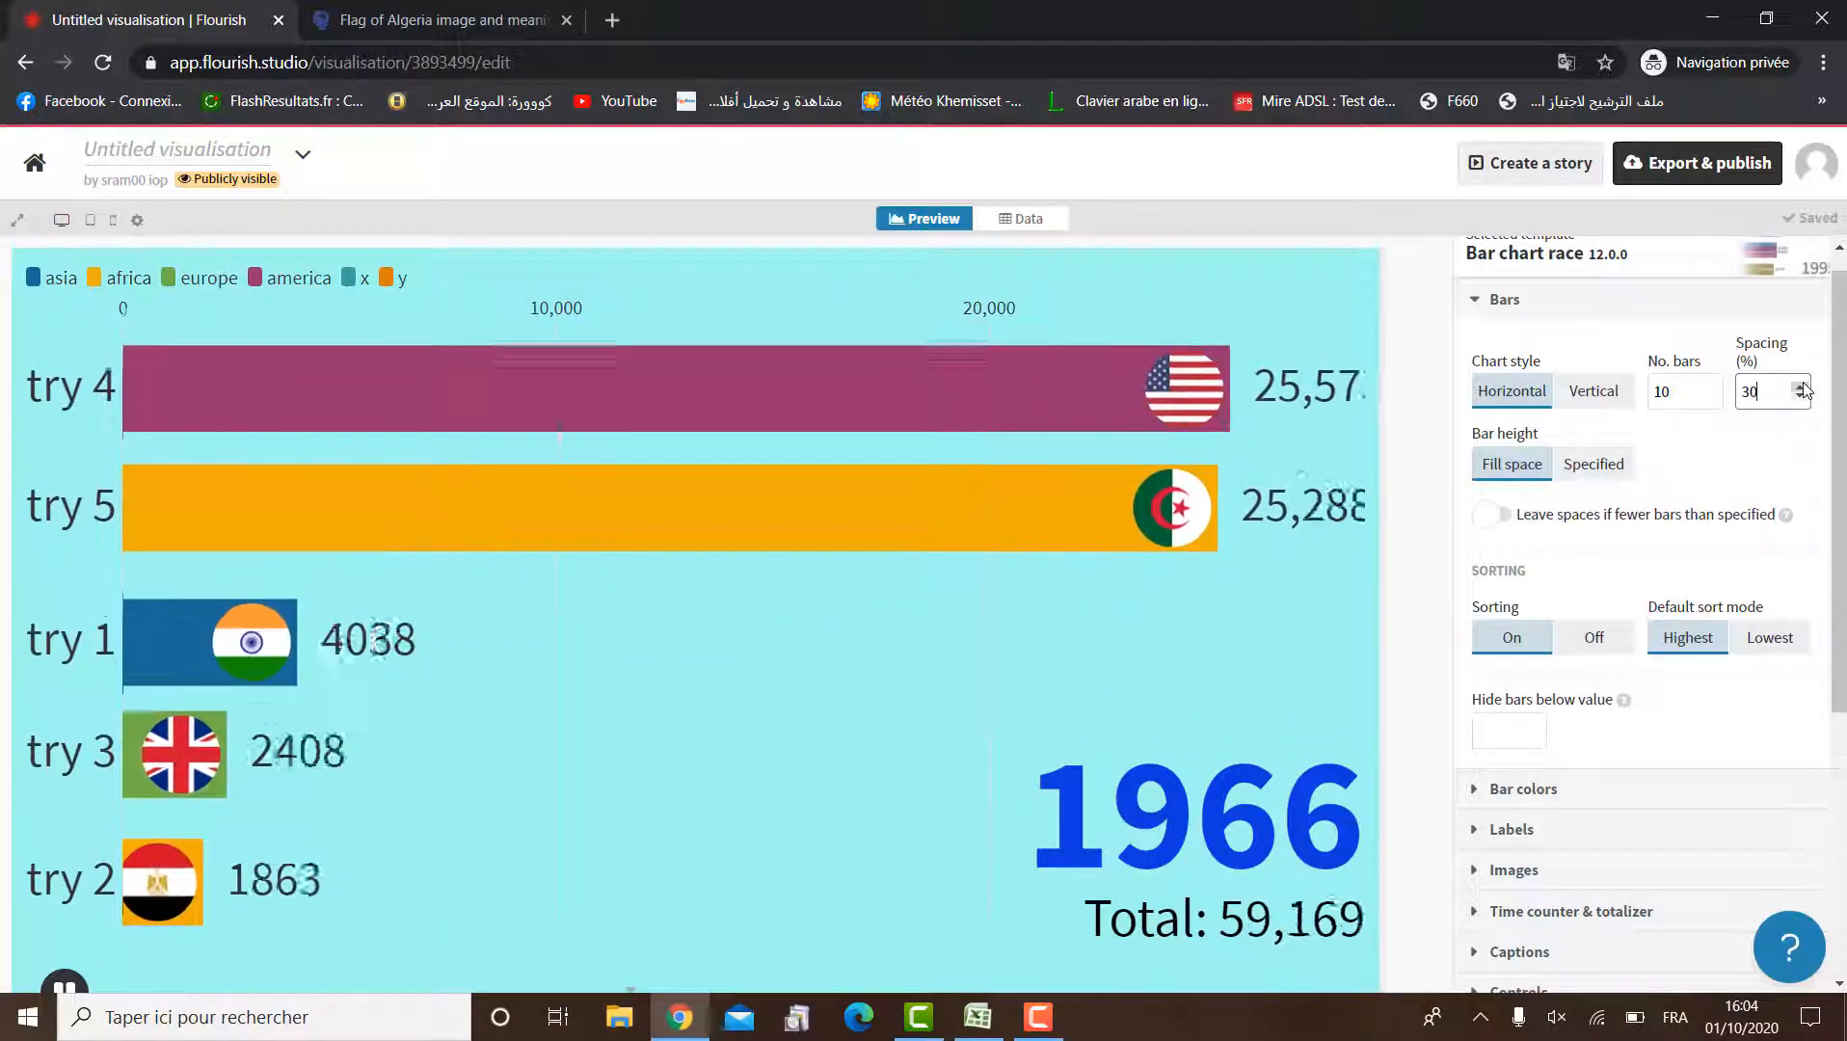
scroll(1773, 482, "down", 2)
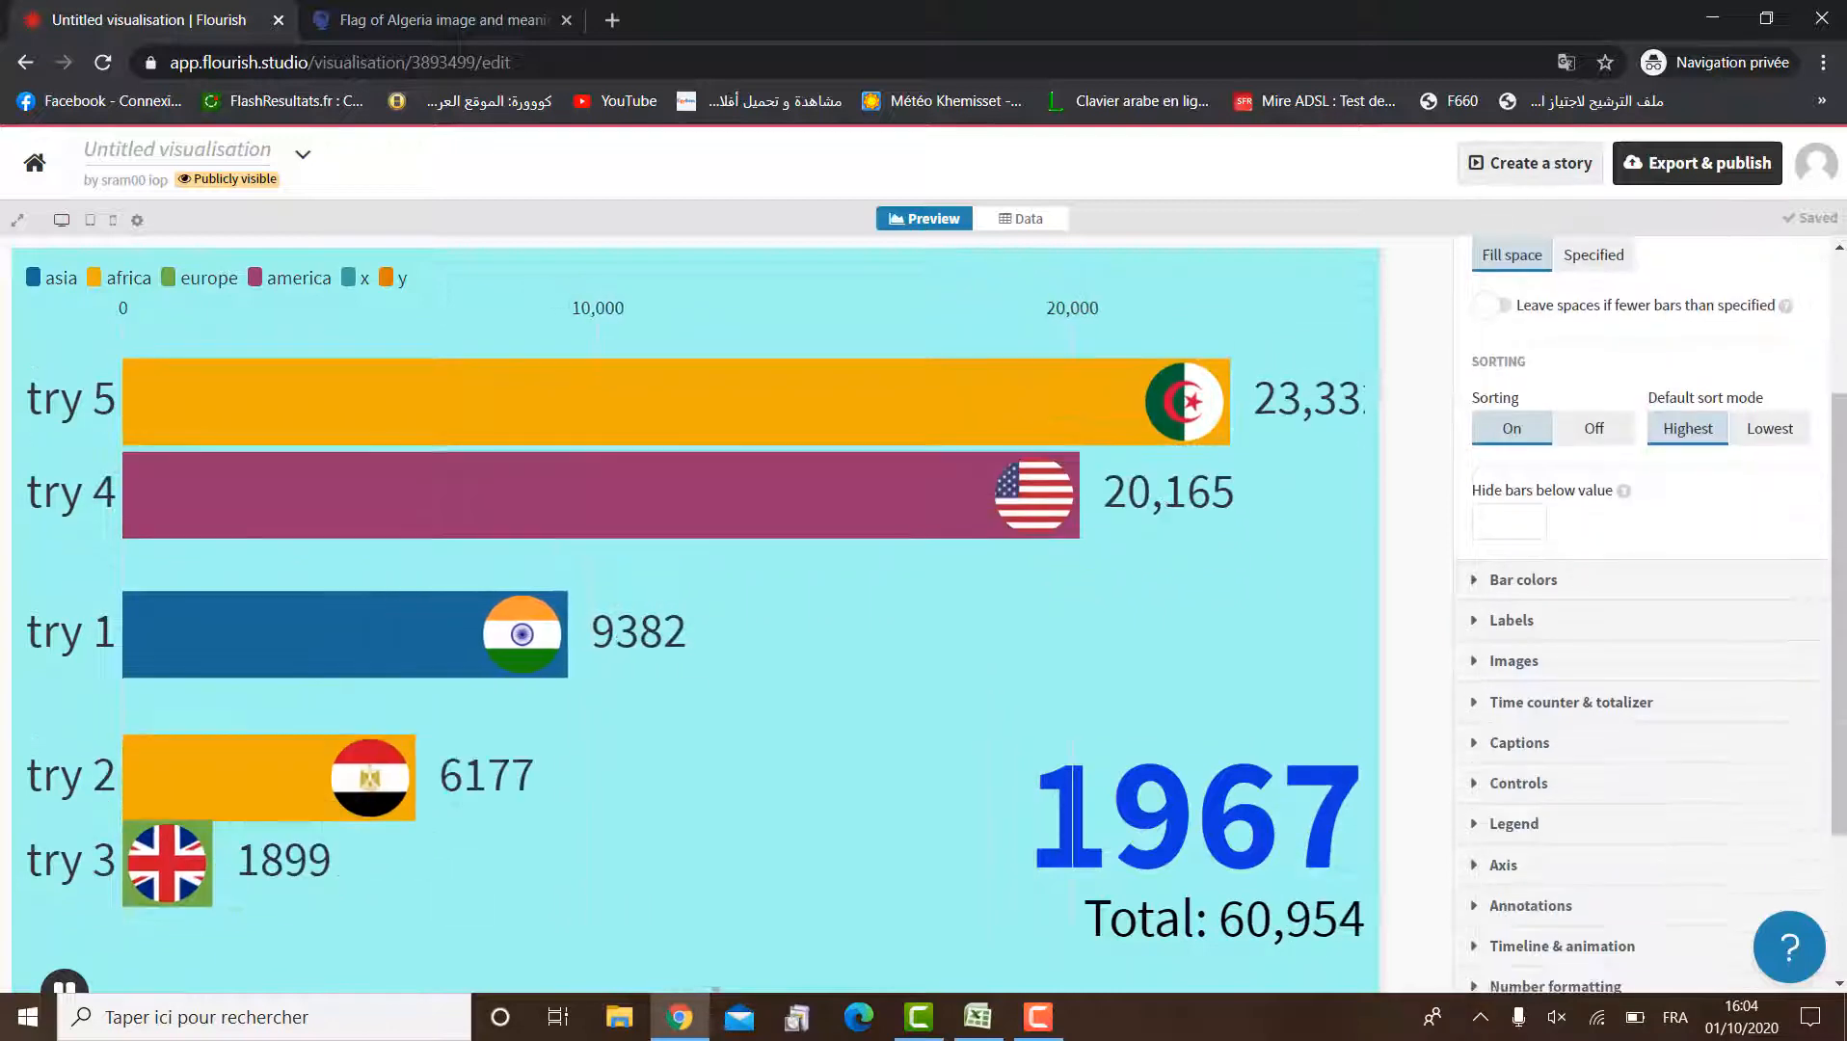
Open the Google homepage (google.com) in a new browser tab
left_click(626, 20)
type("goo")
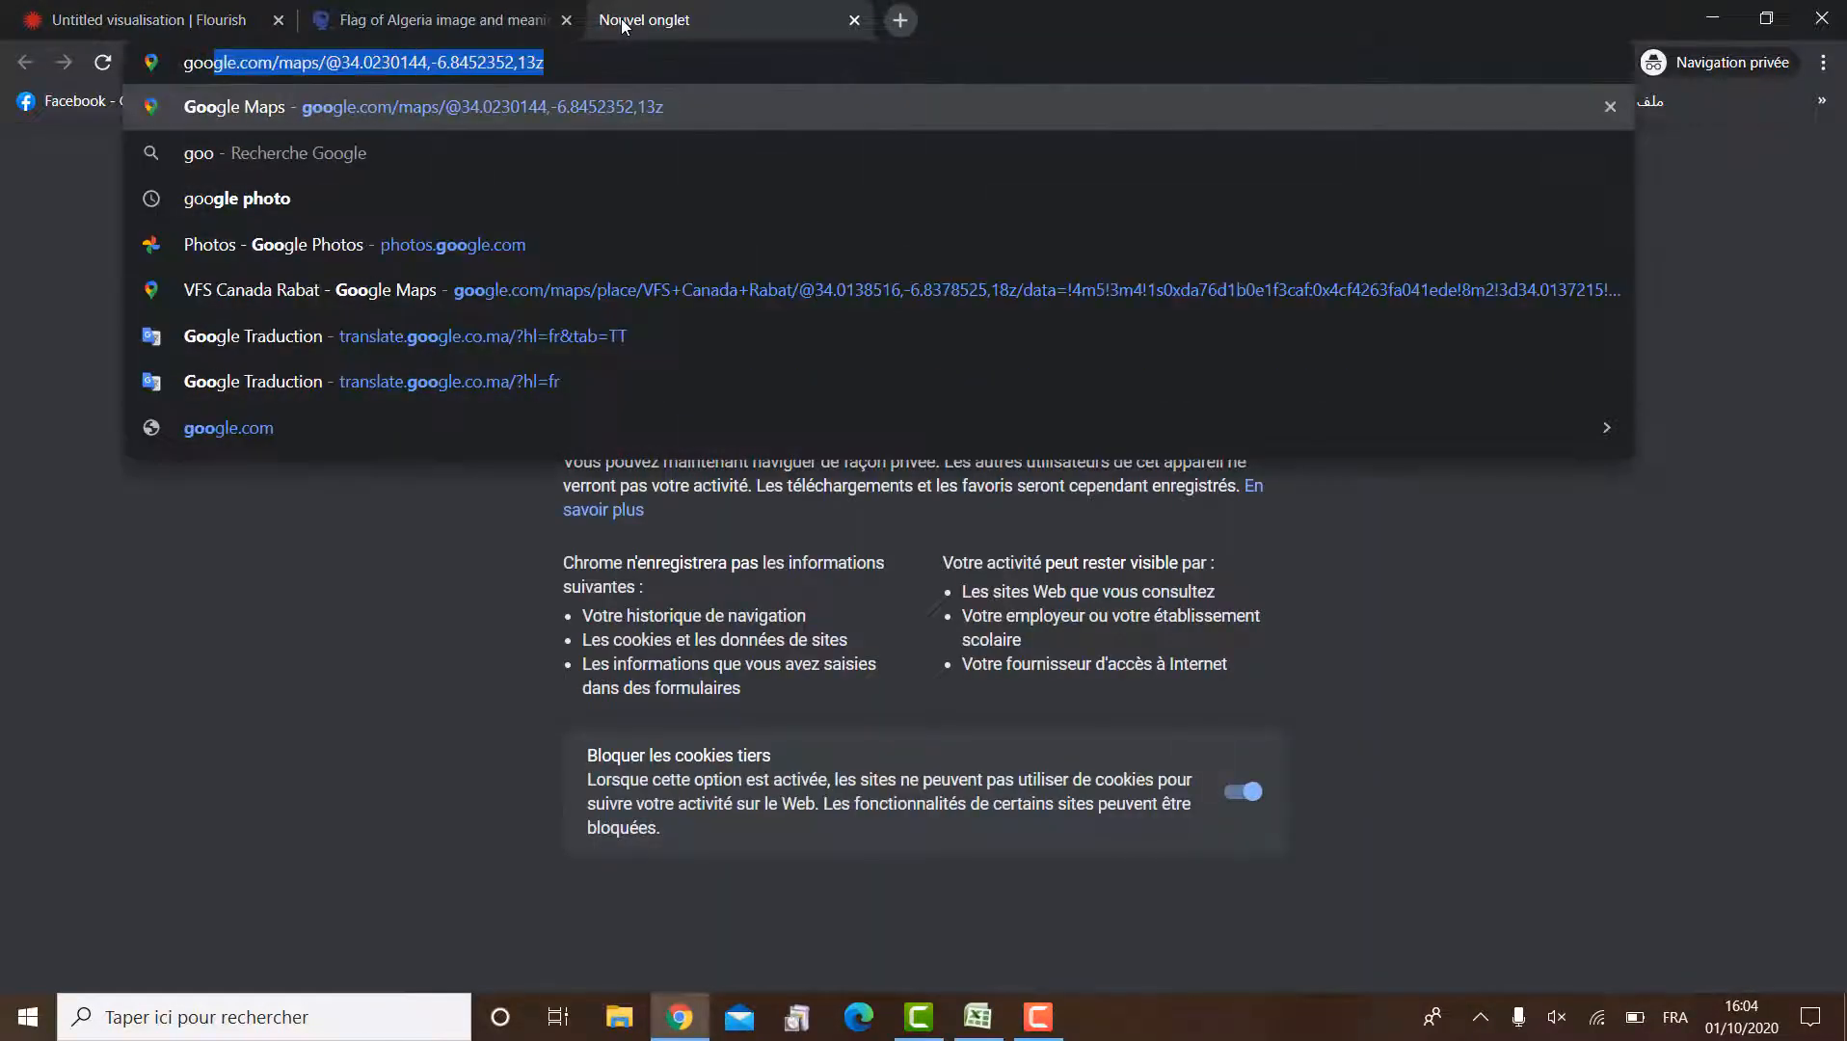
type("gle")
key("Return")
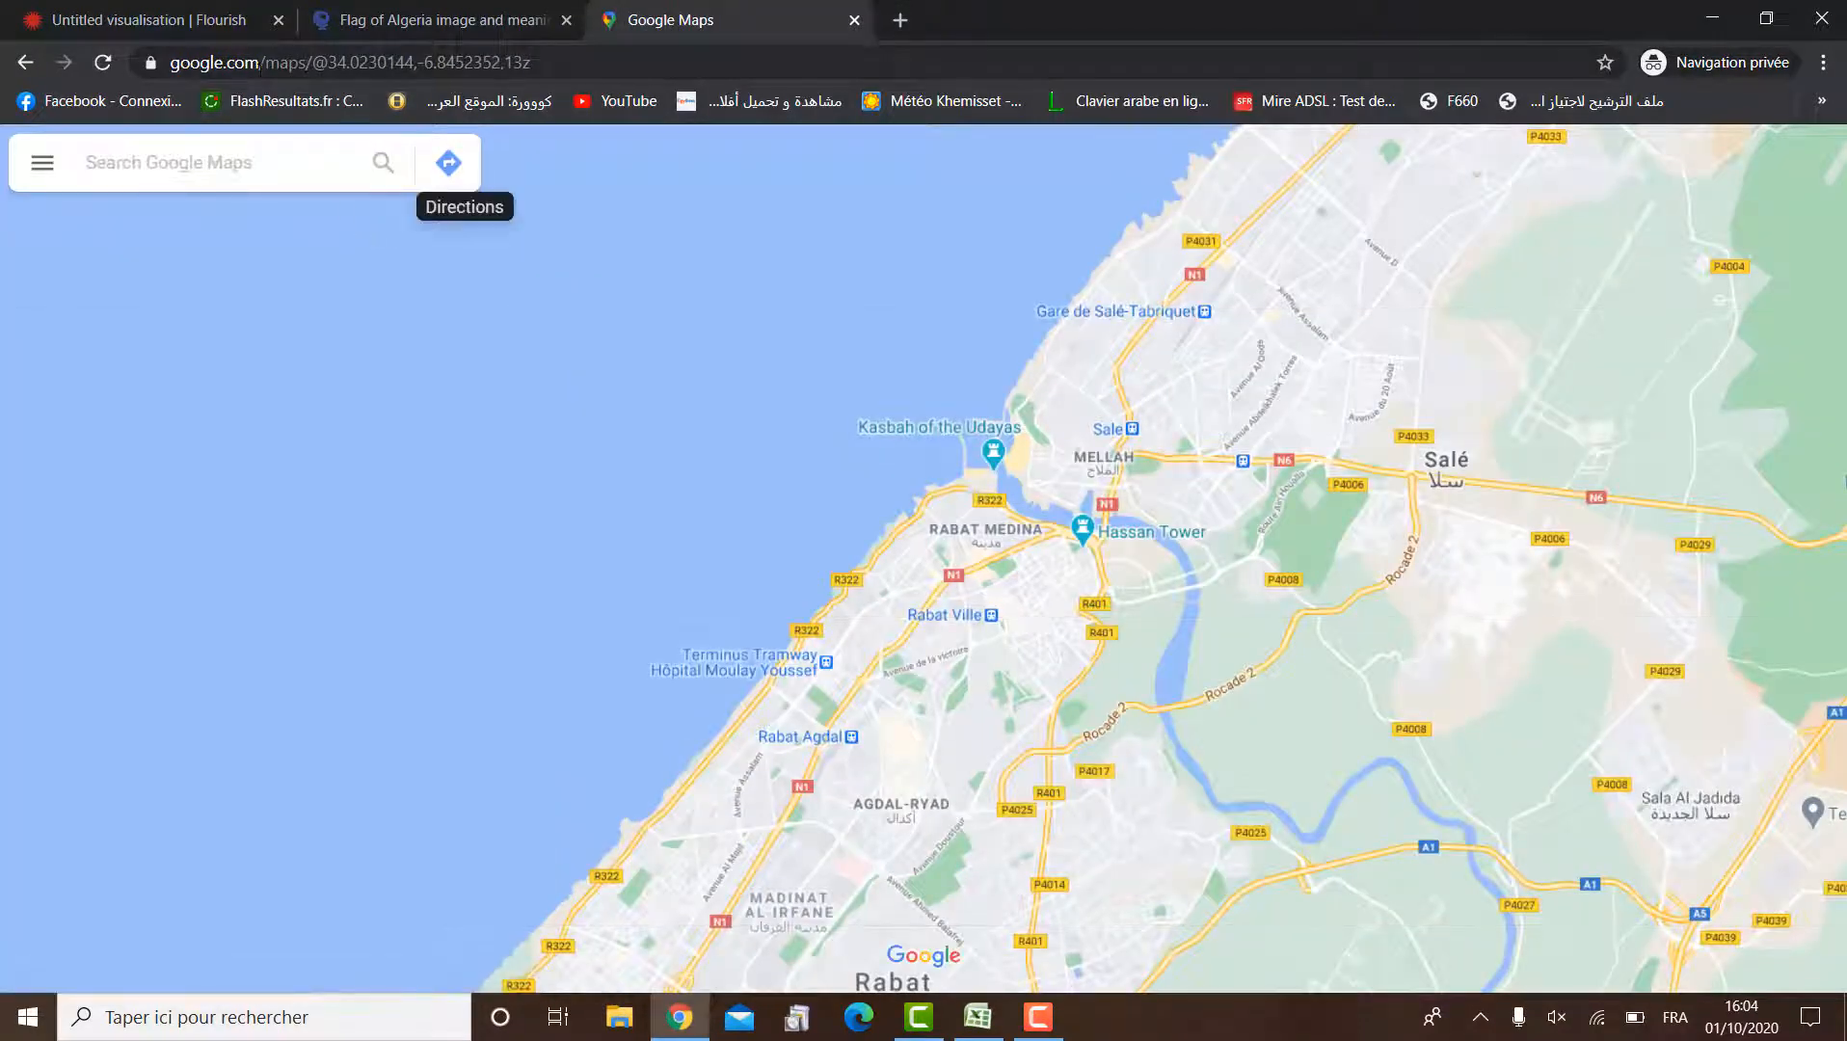
key("BackSpace")
key("Return")
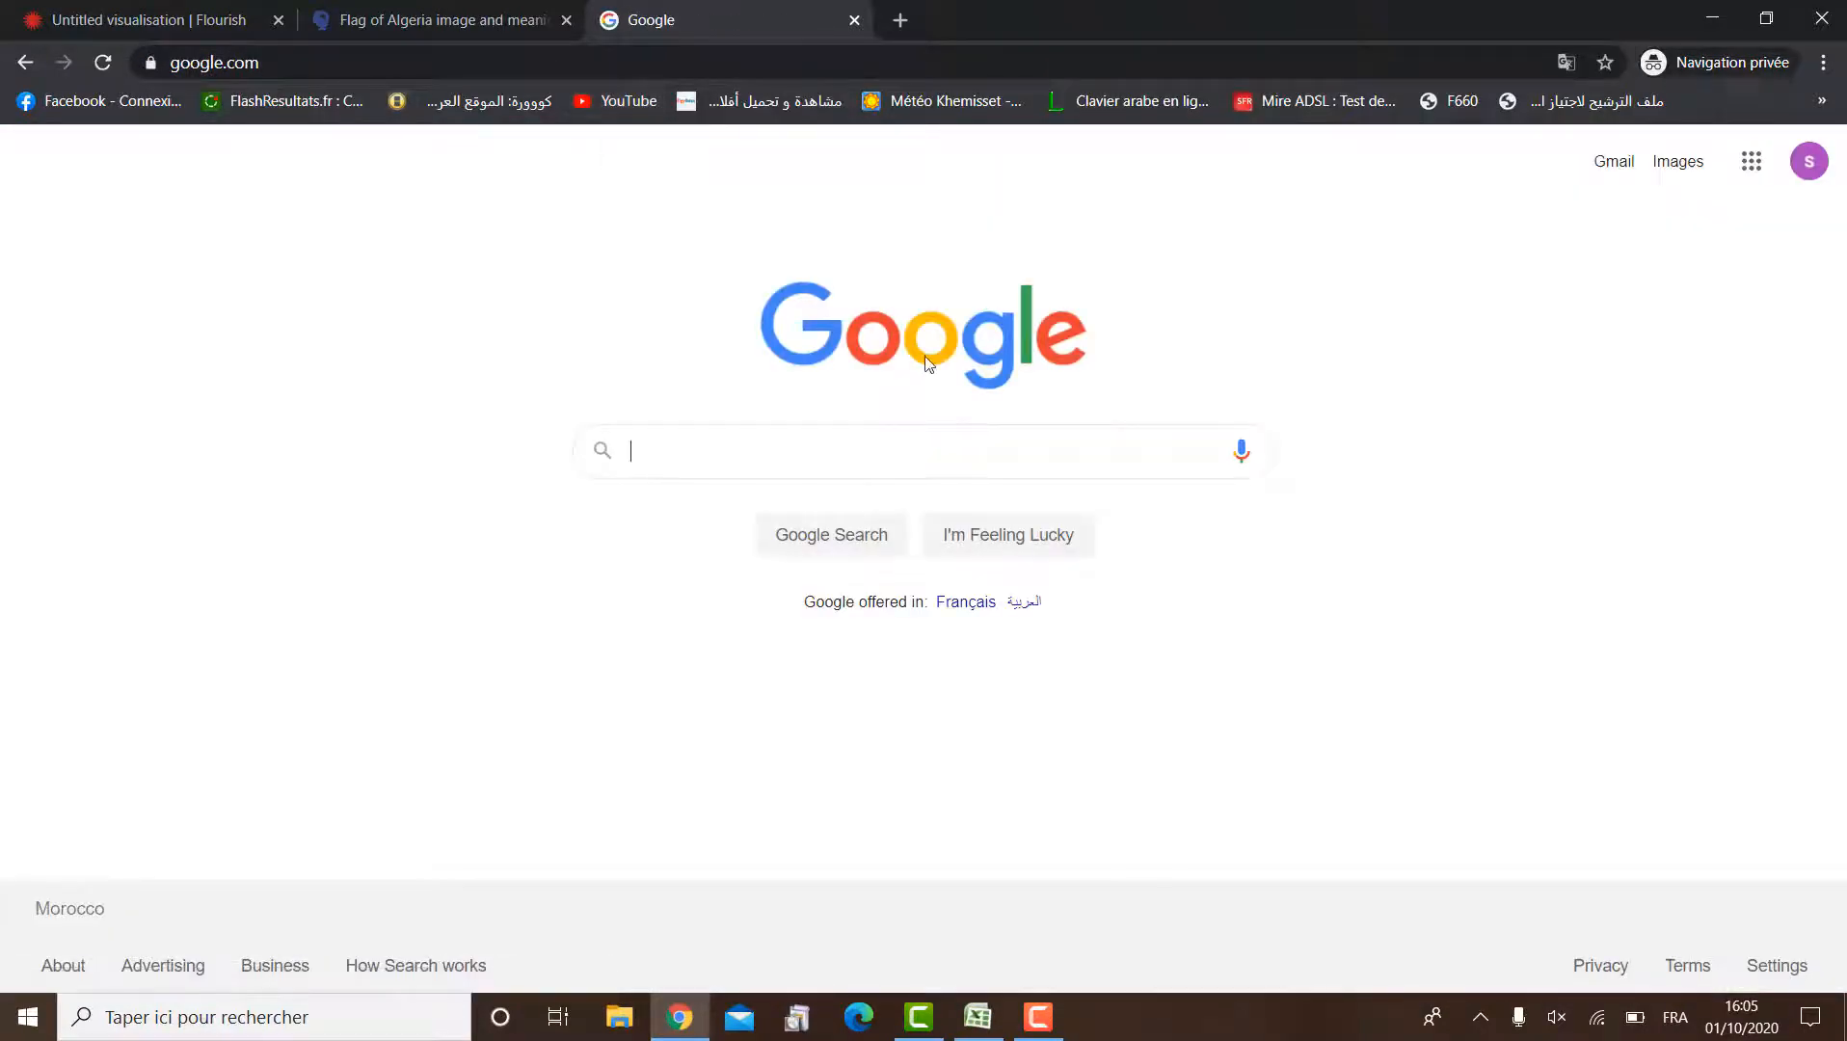
Search Google for "background" and show the image results
type("backgro")
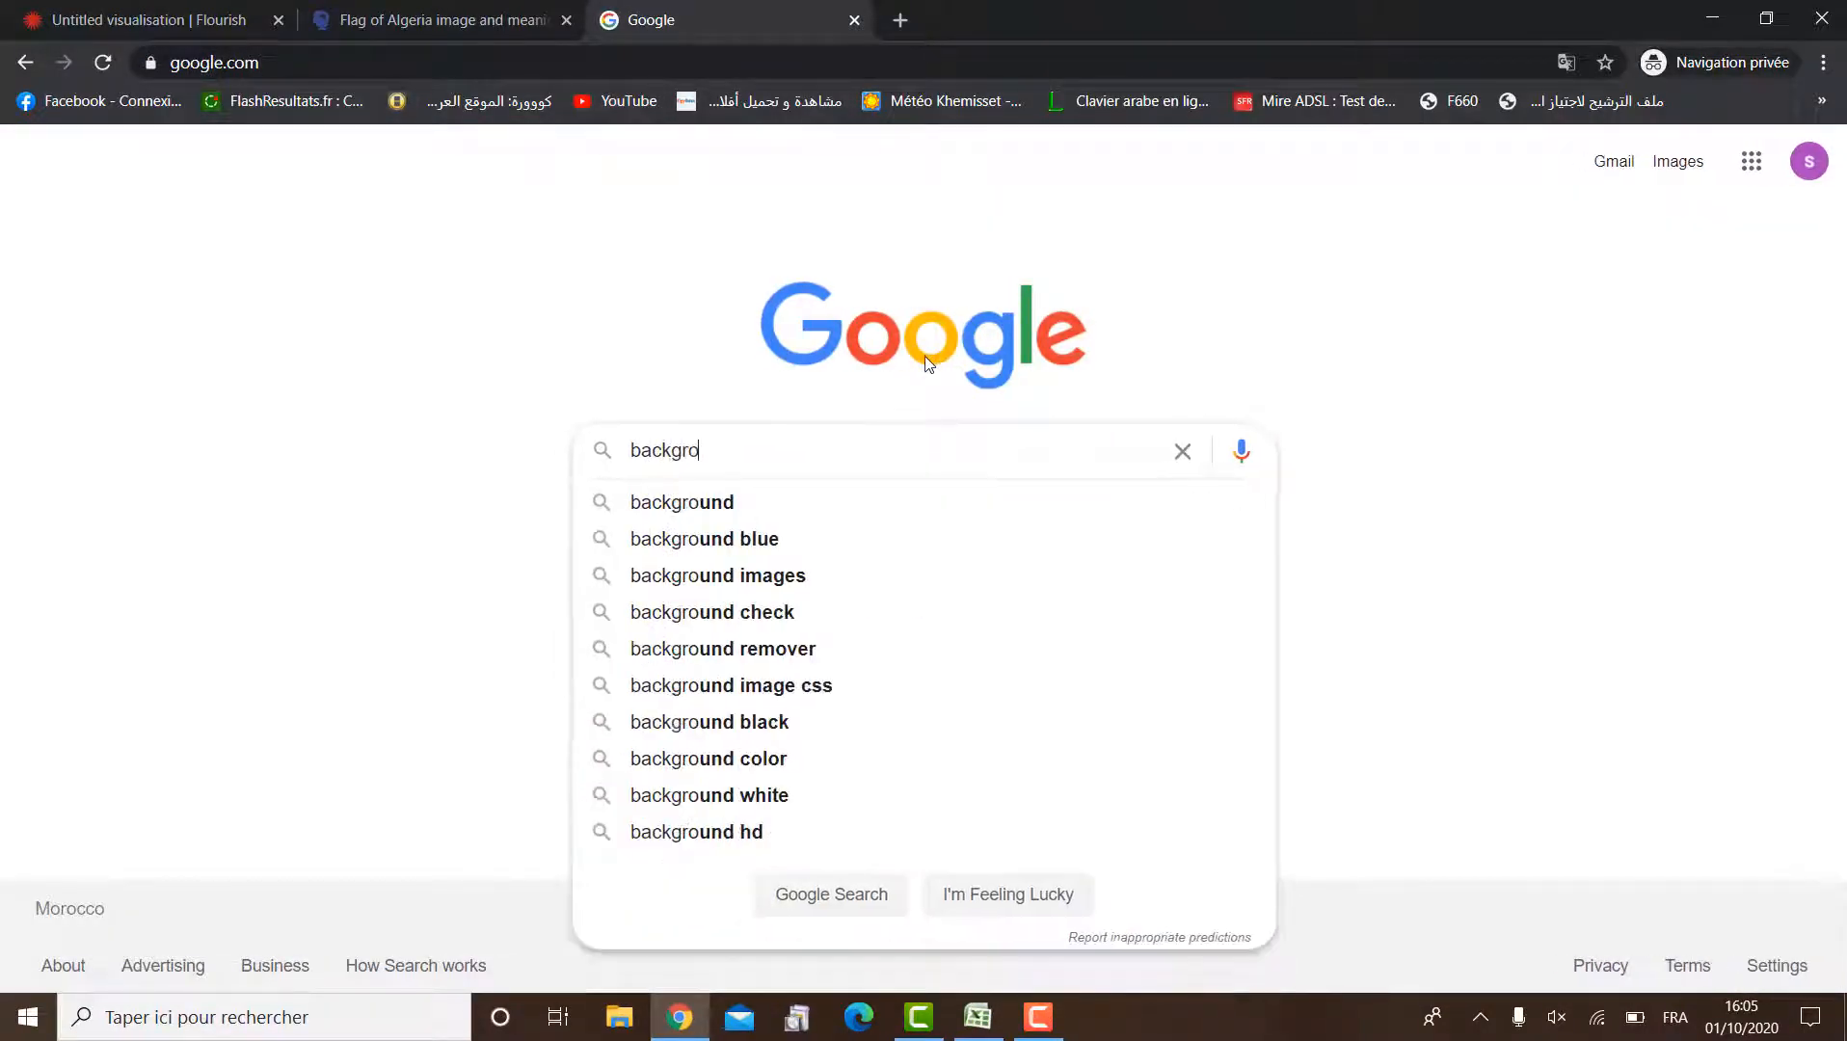
type("und")
key("Return")
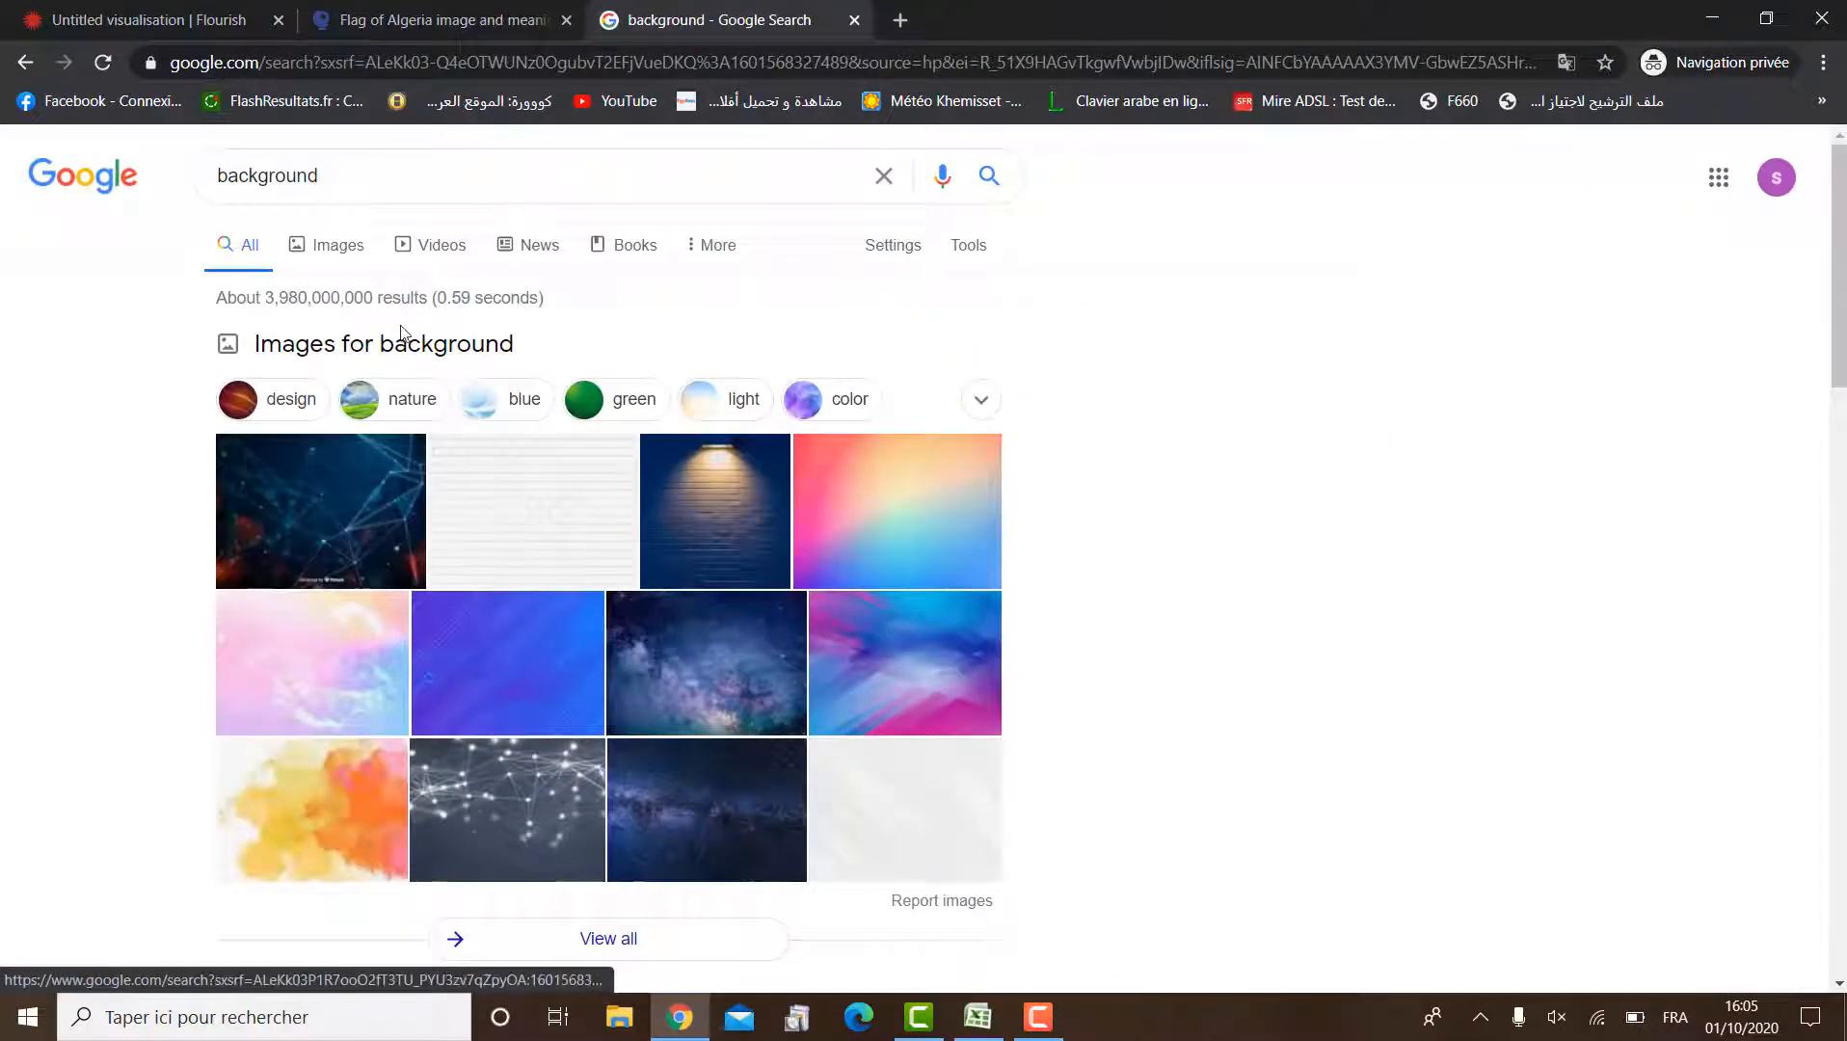
left_click(338, 247)
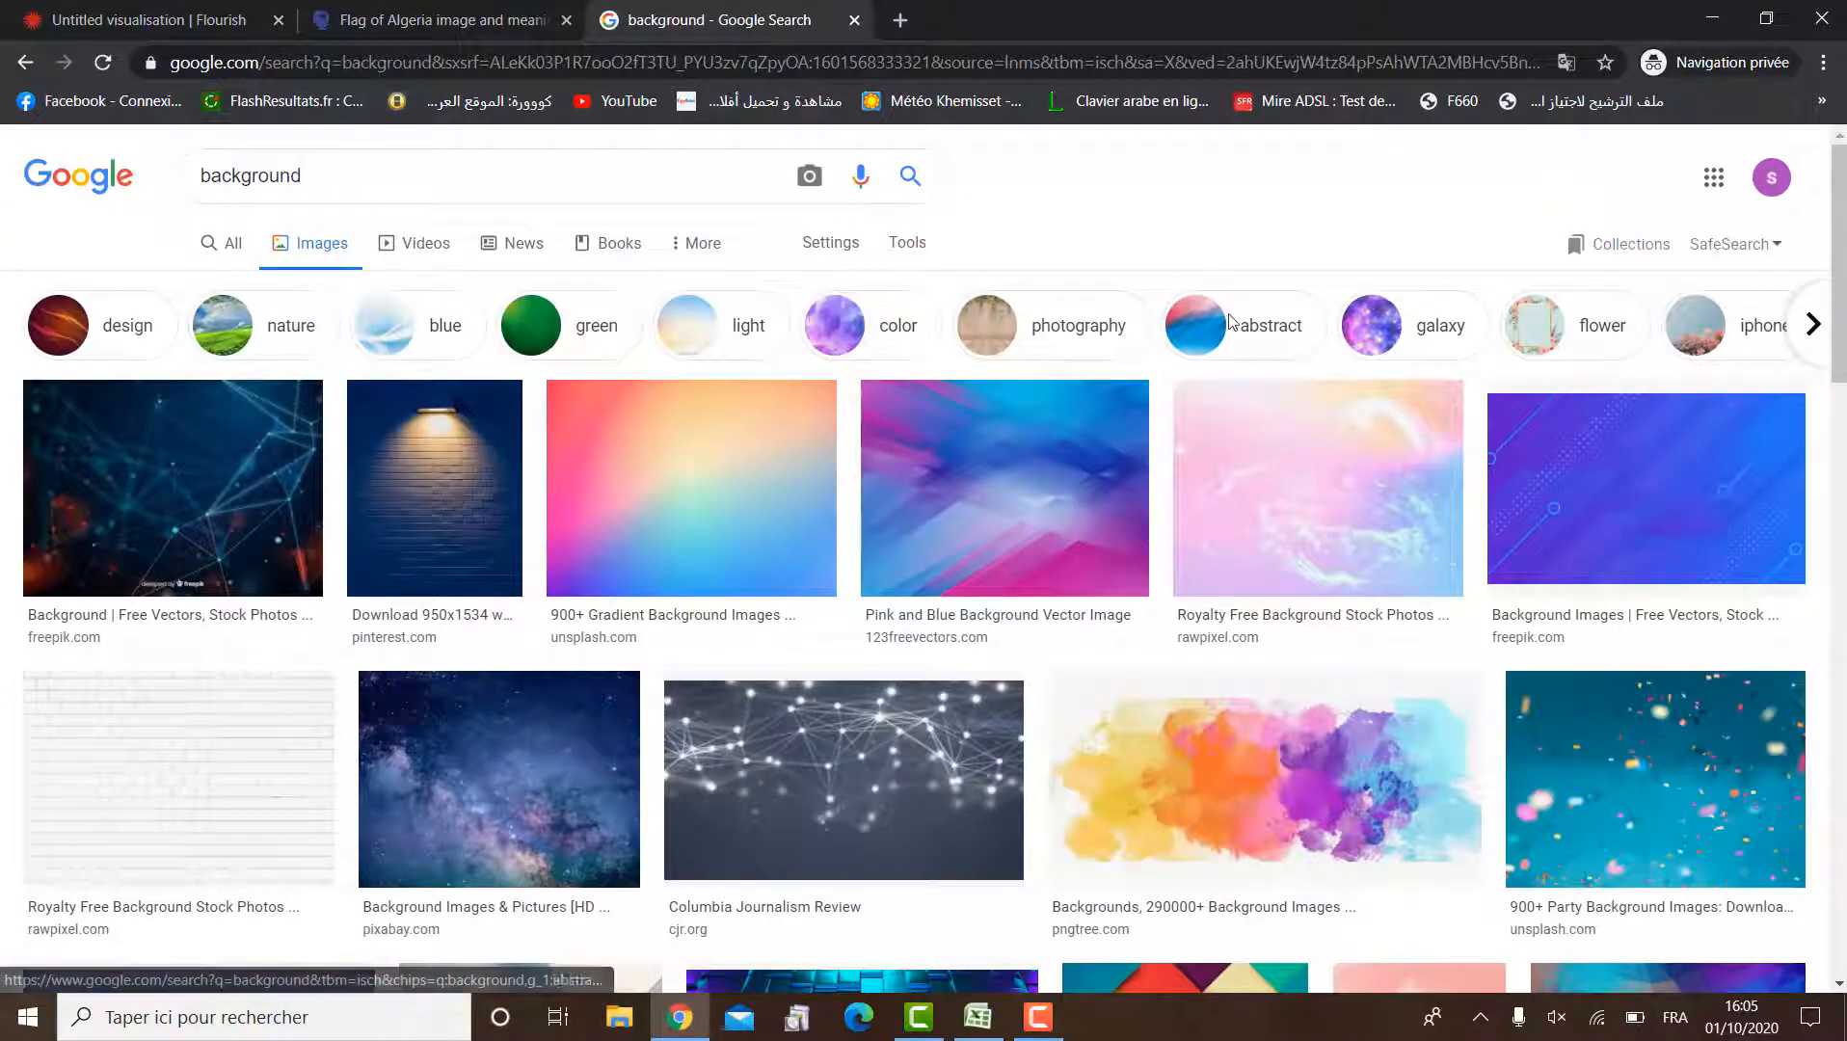
Browse the background images and open the preview of the blue city skyline picture from web-backgrounds.net
scroll(923, 578, "down", 8)
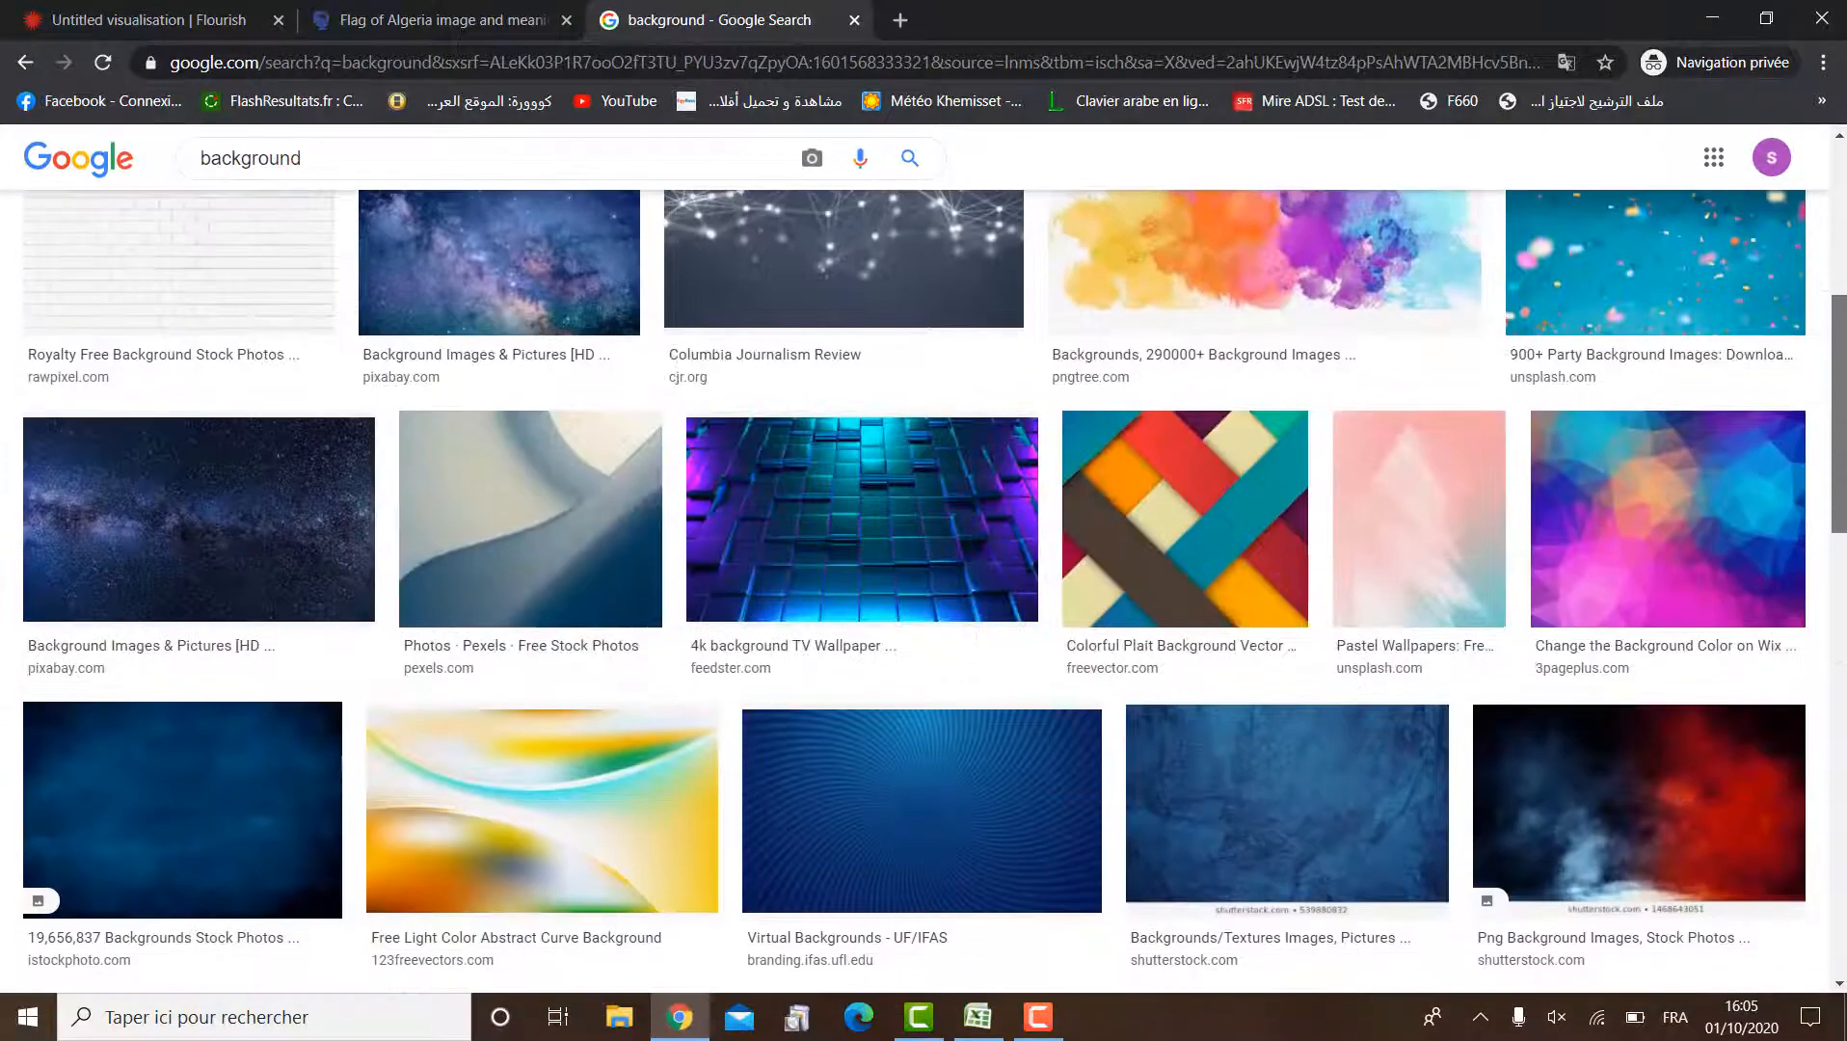
scroll(923, 578, "down", 1)
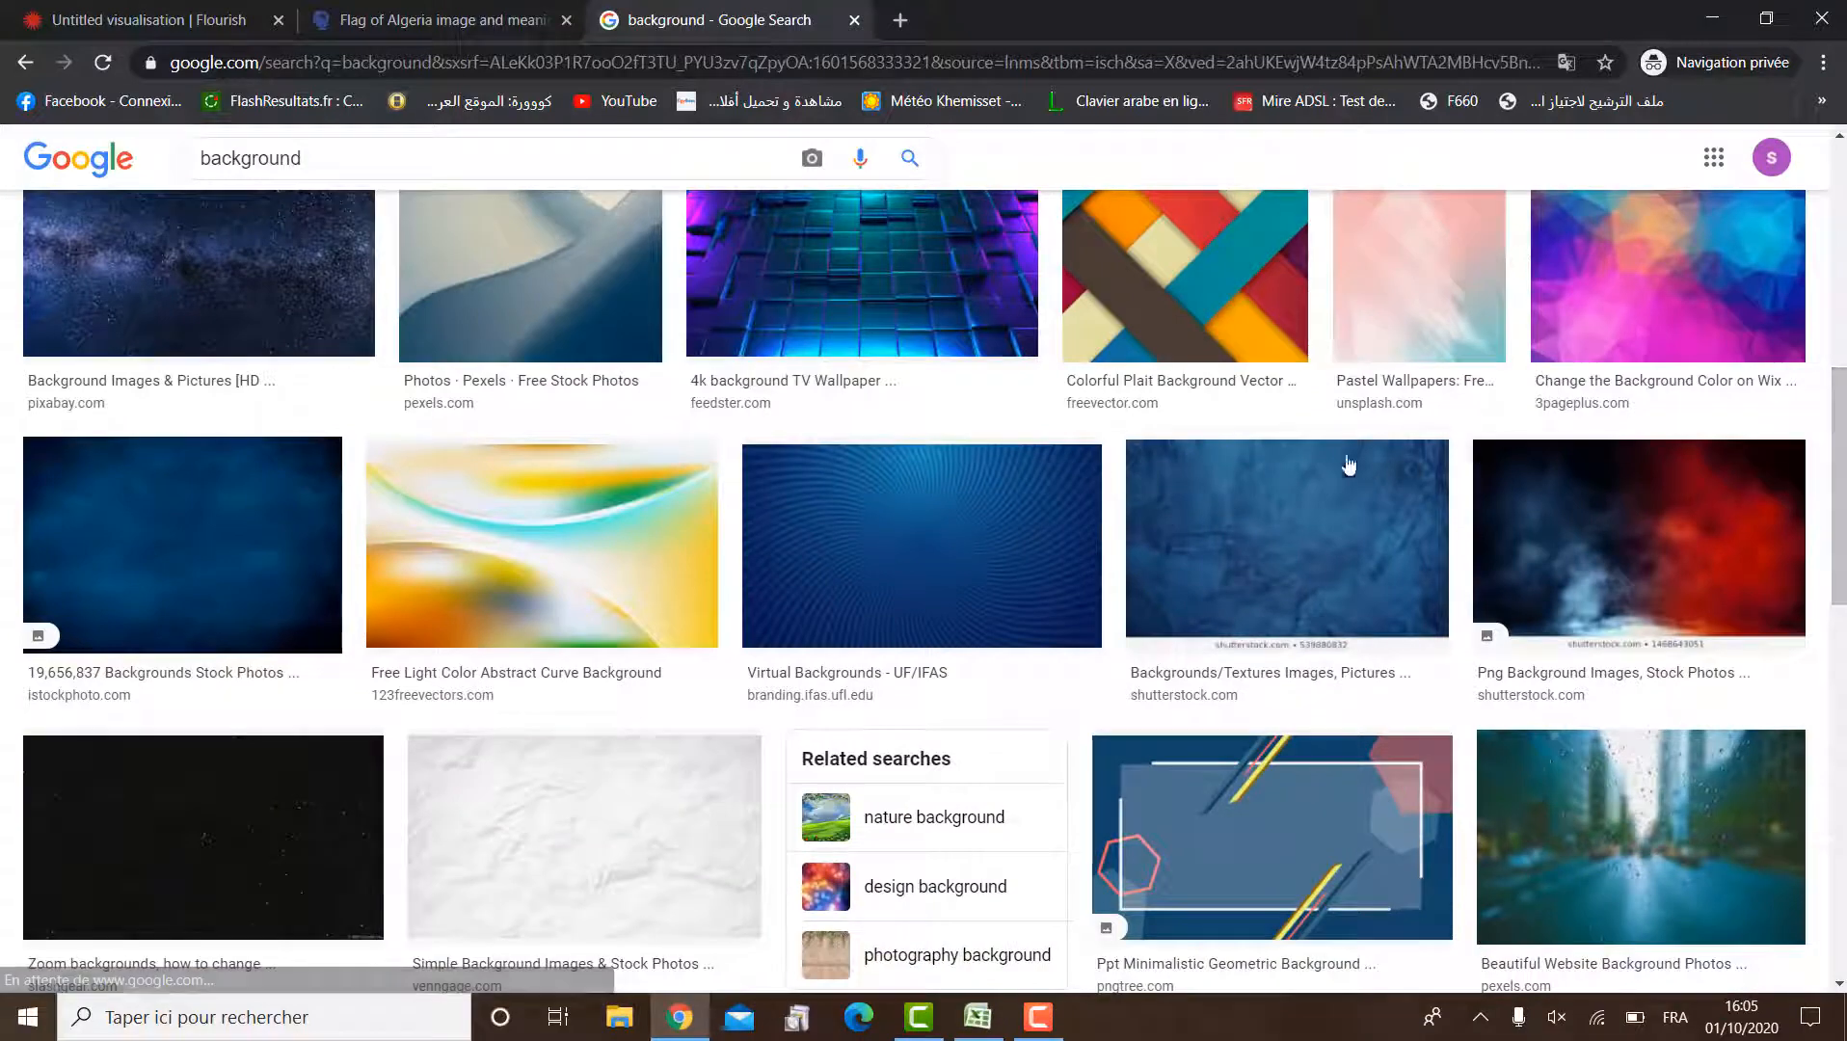
scroll(923, 578, "down", 2)
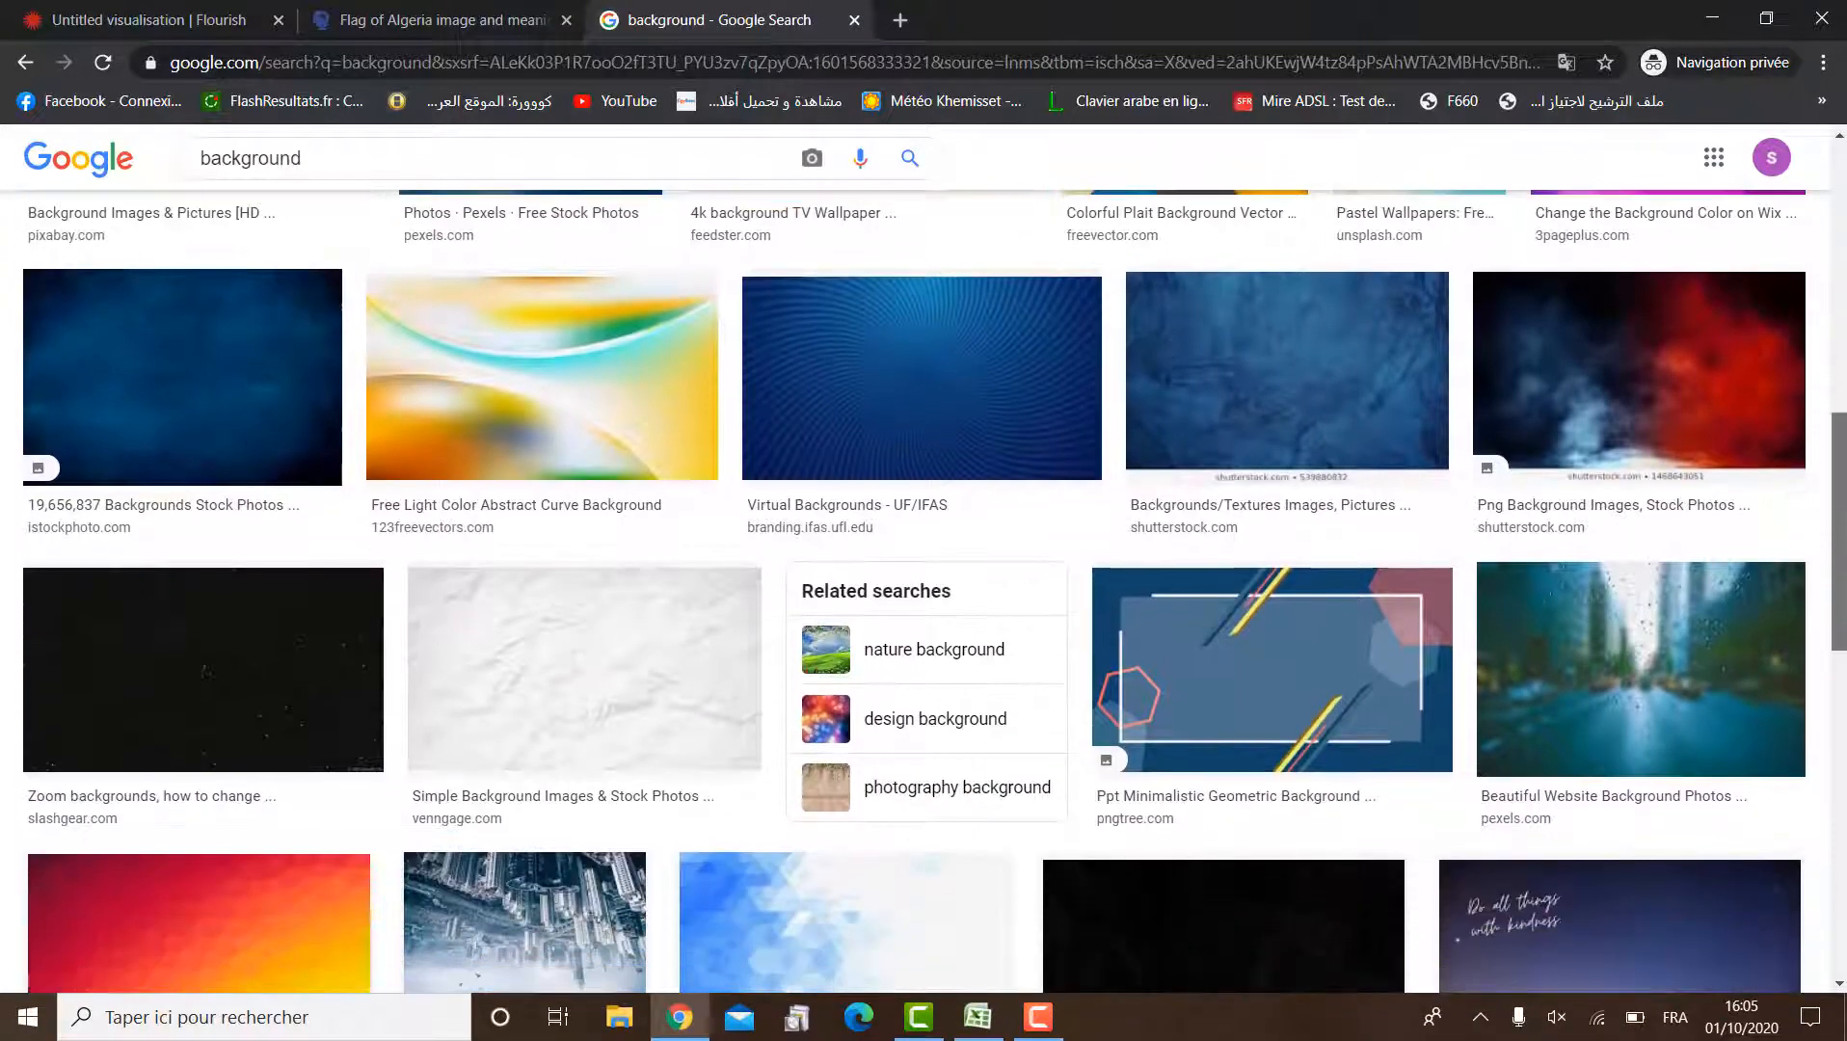
scroll(924, 579, "down", 8)
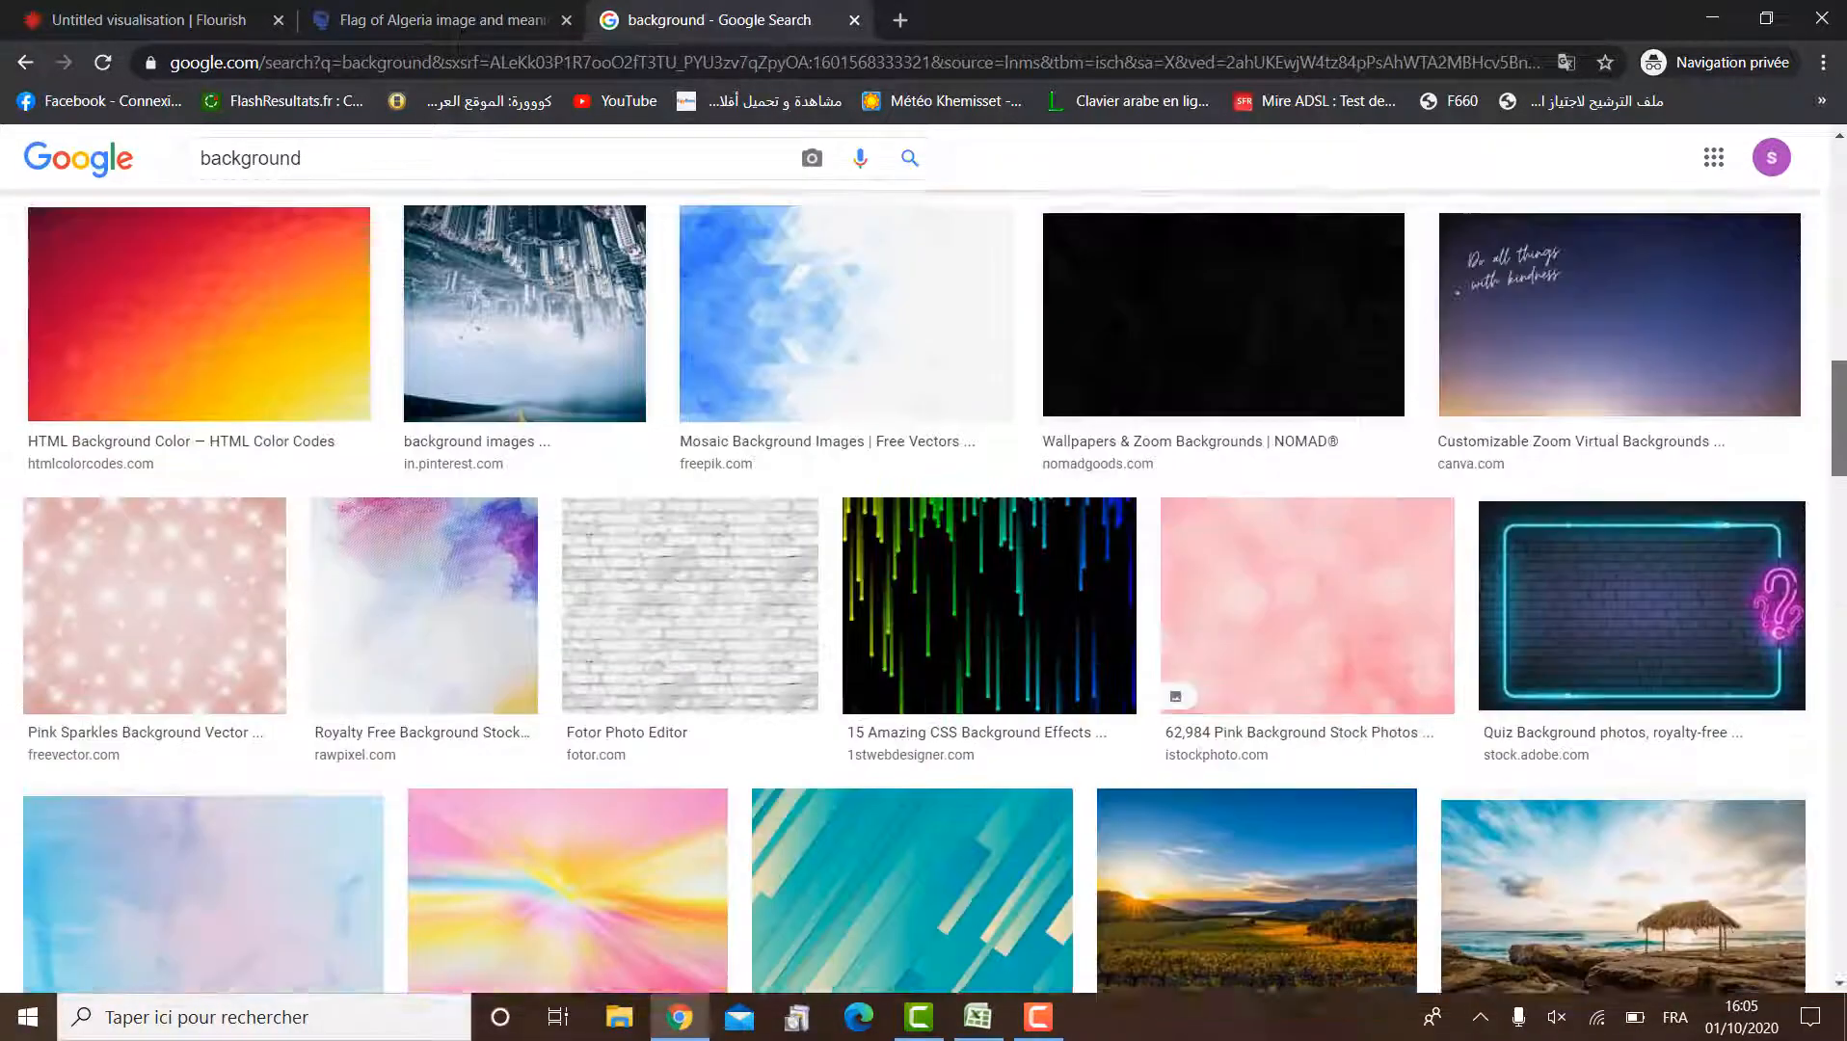
scroll(923, 578, "down", 5)
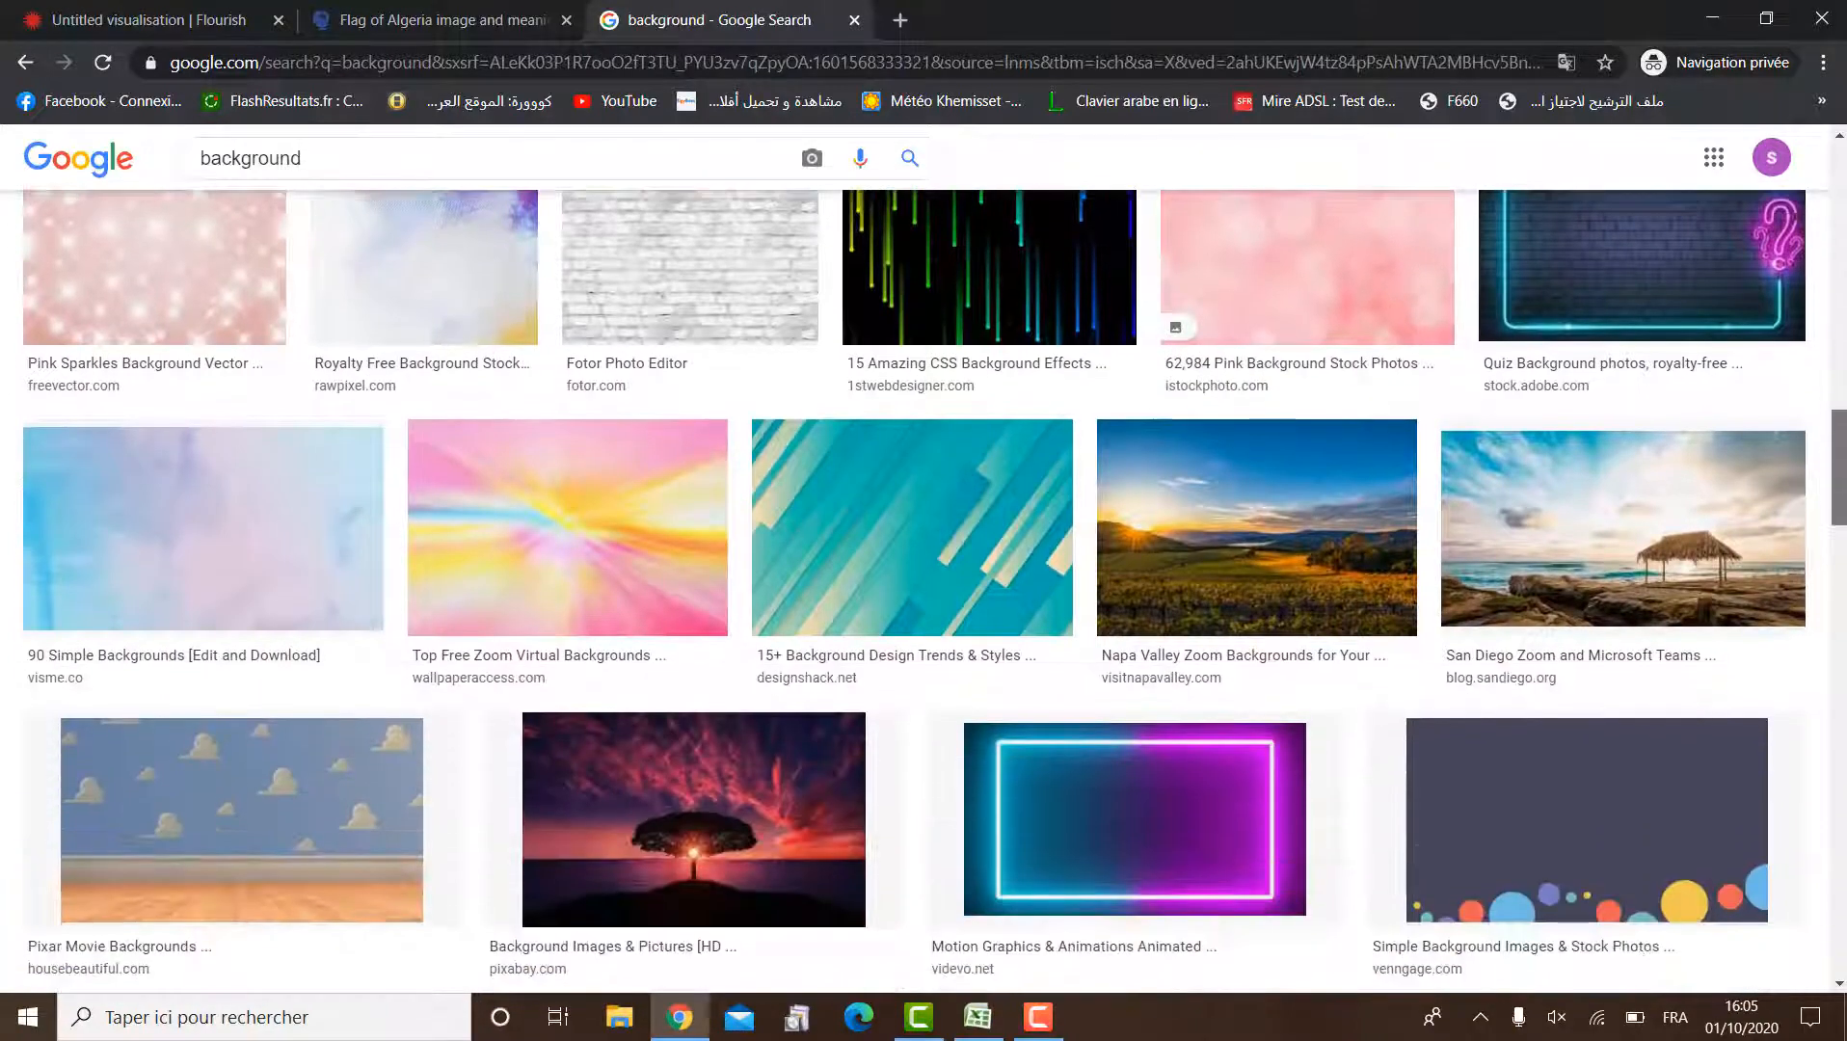
scroll(924, 578, "down", 5)
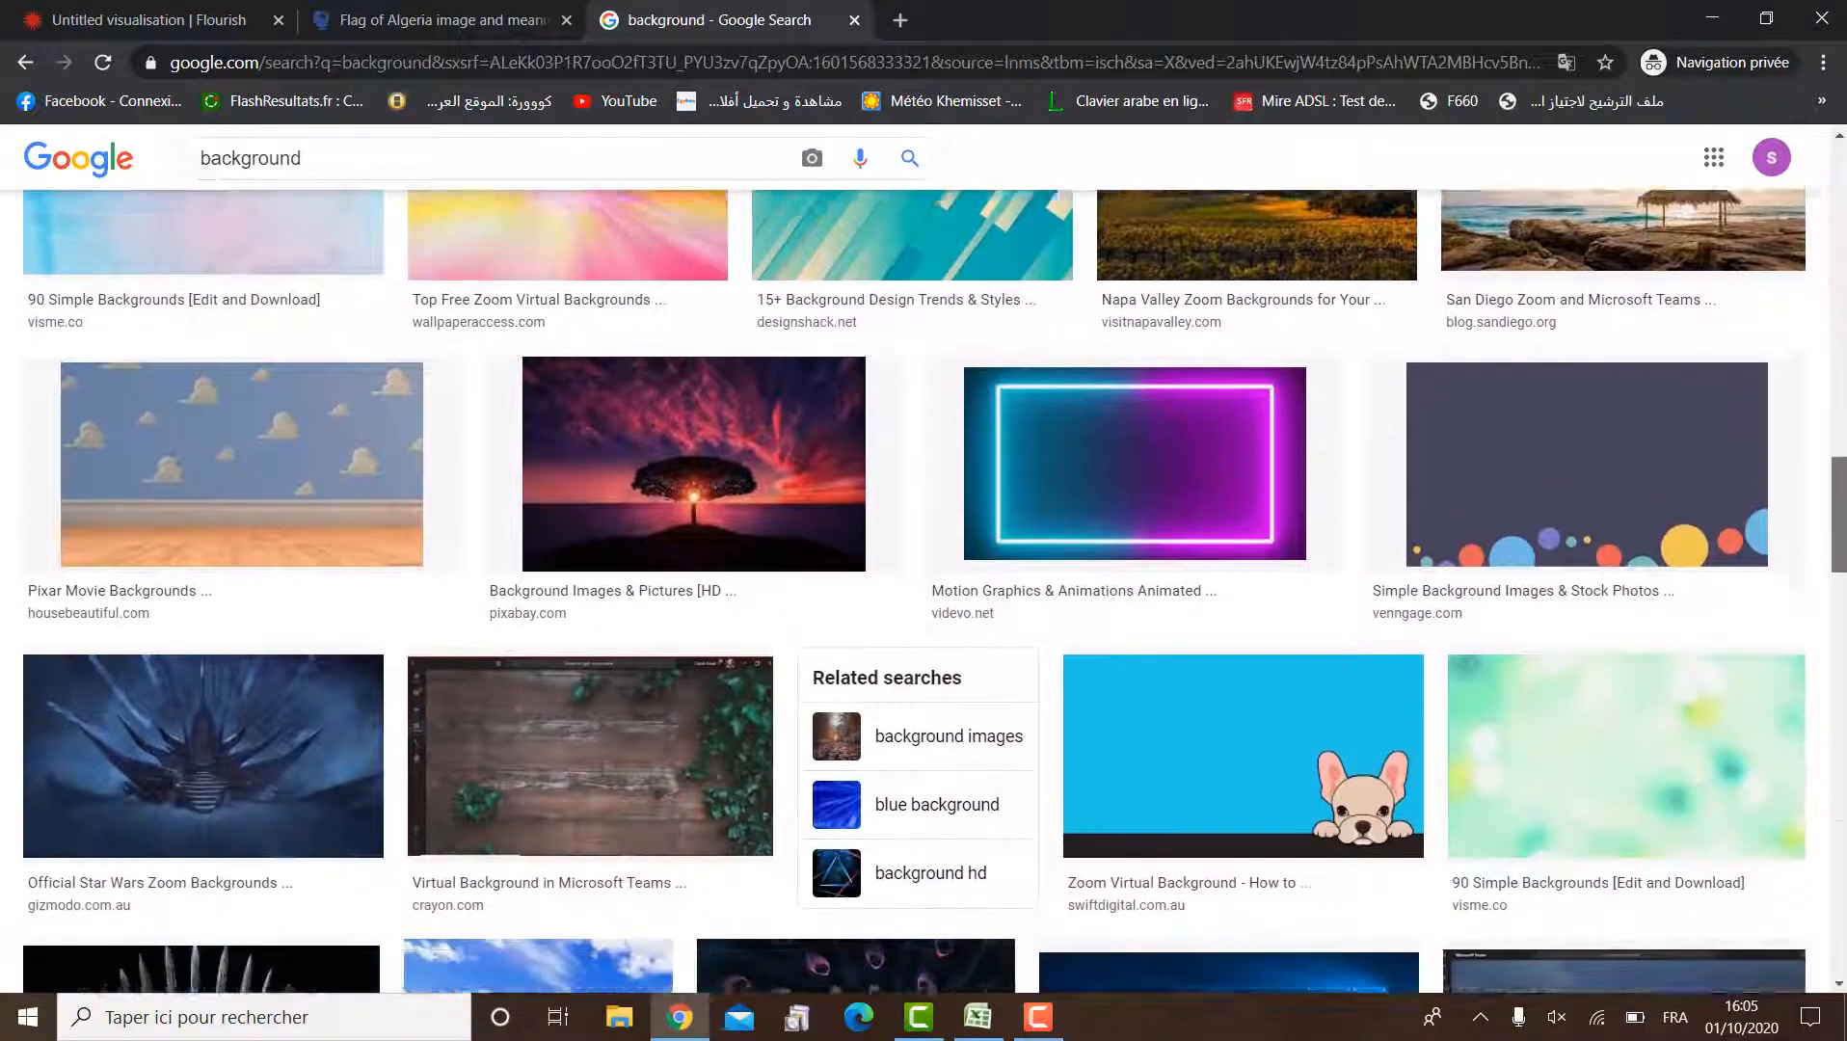
scroll(924, 579, "down", 6)
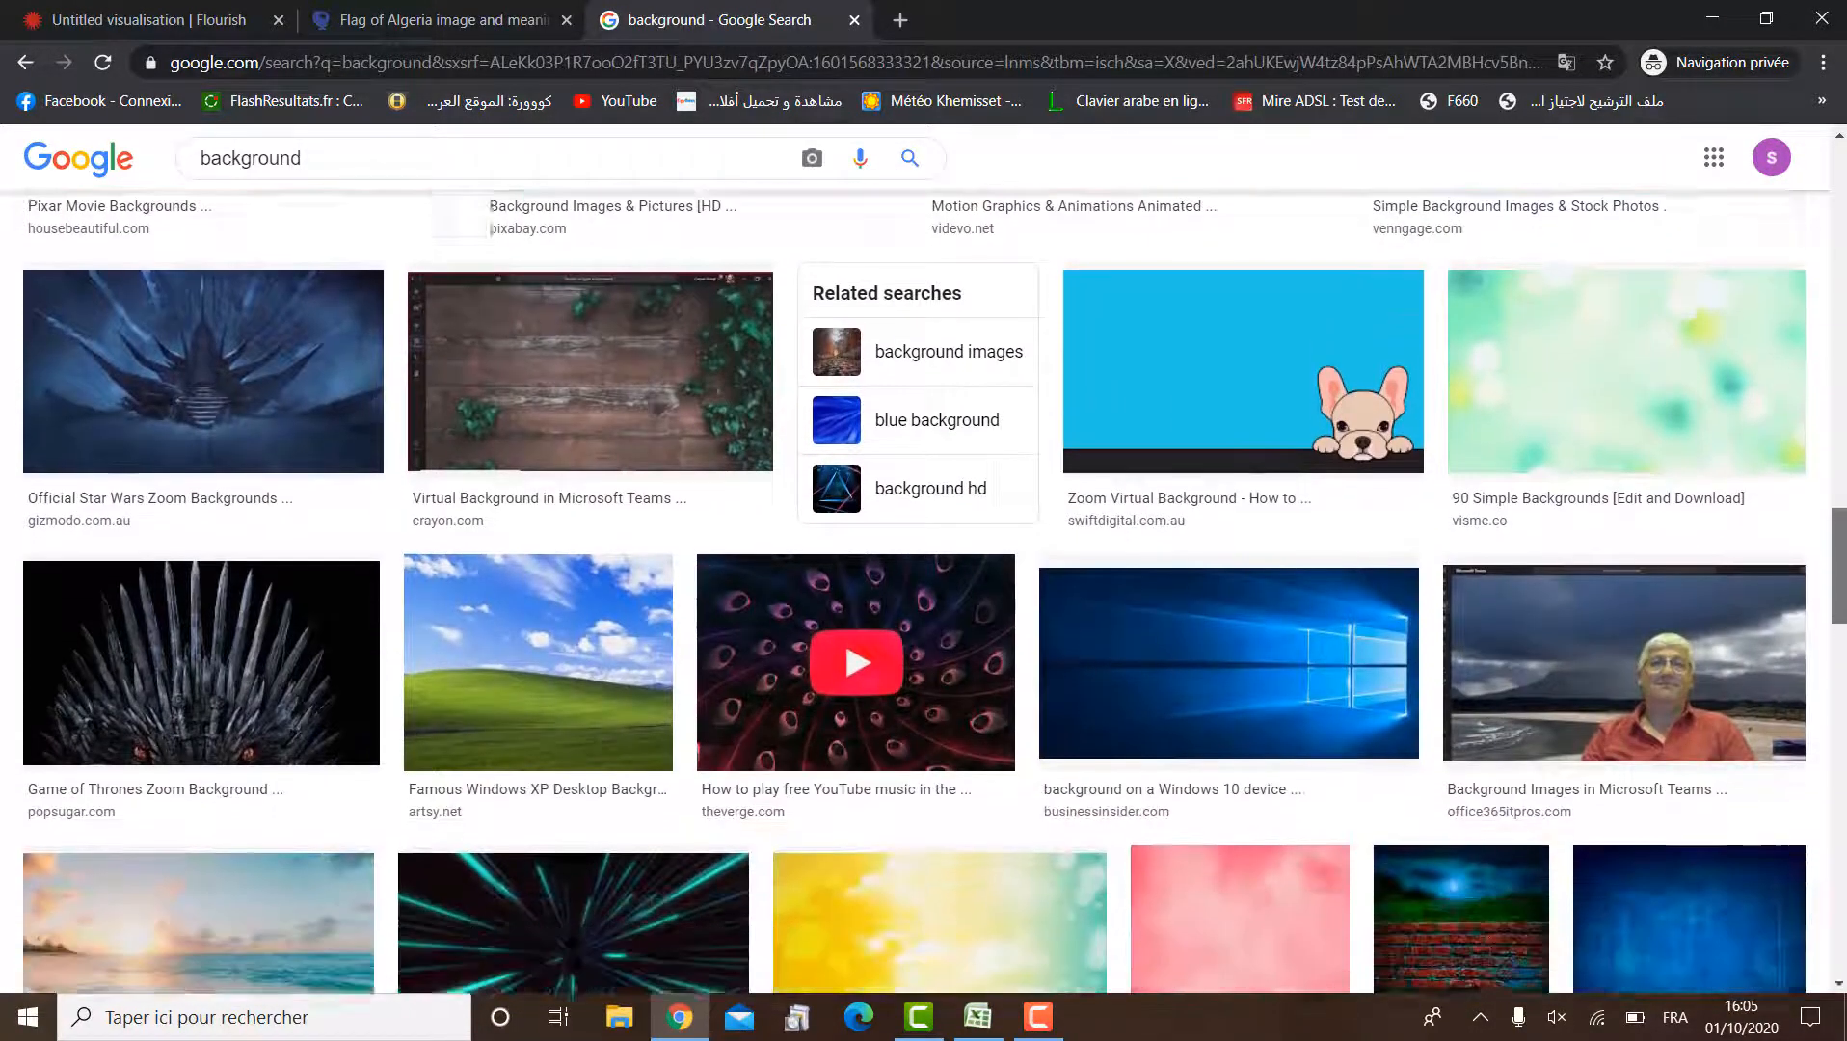
scroll(923, 578, "down", 5)
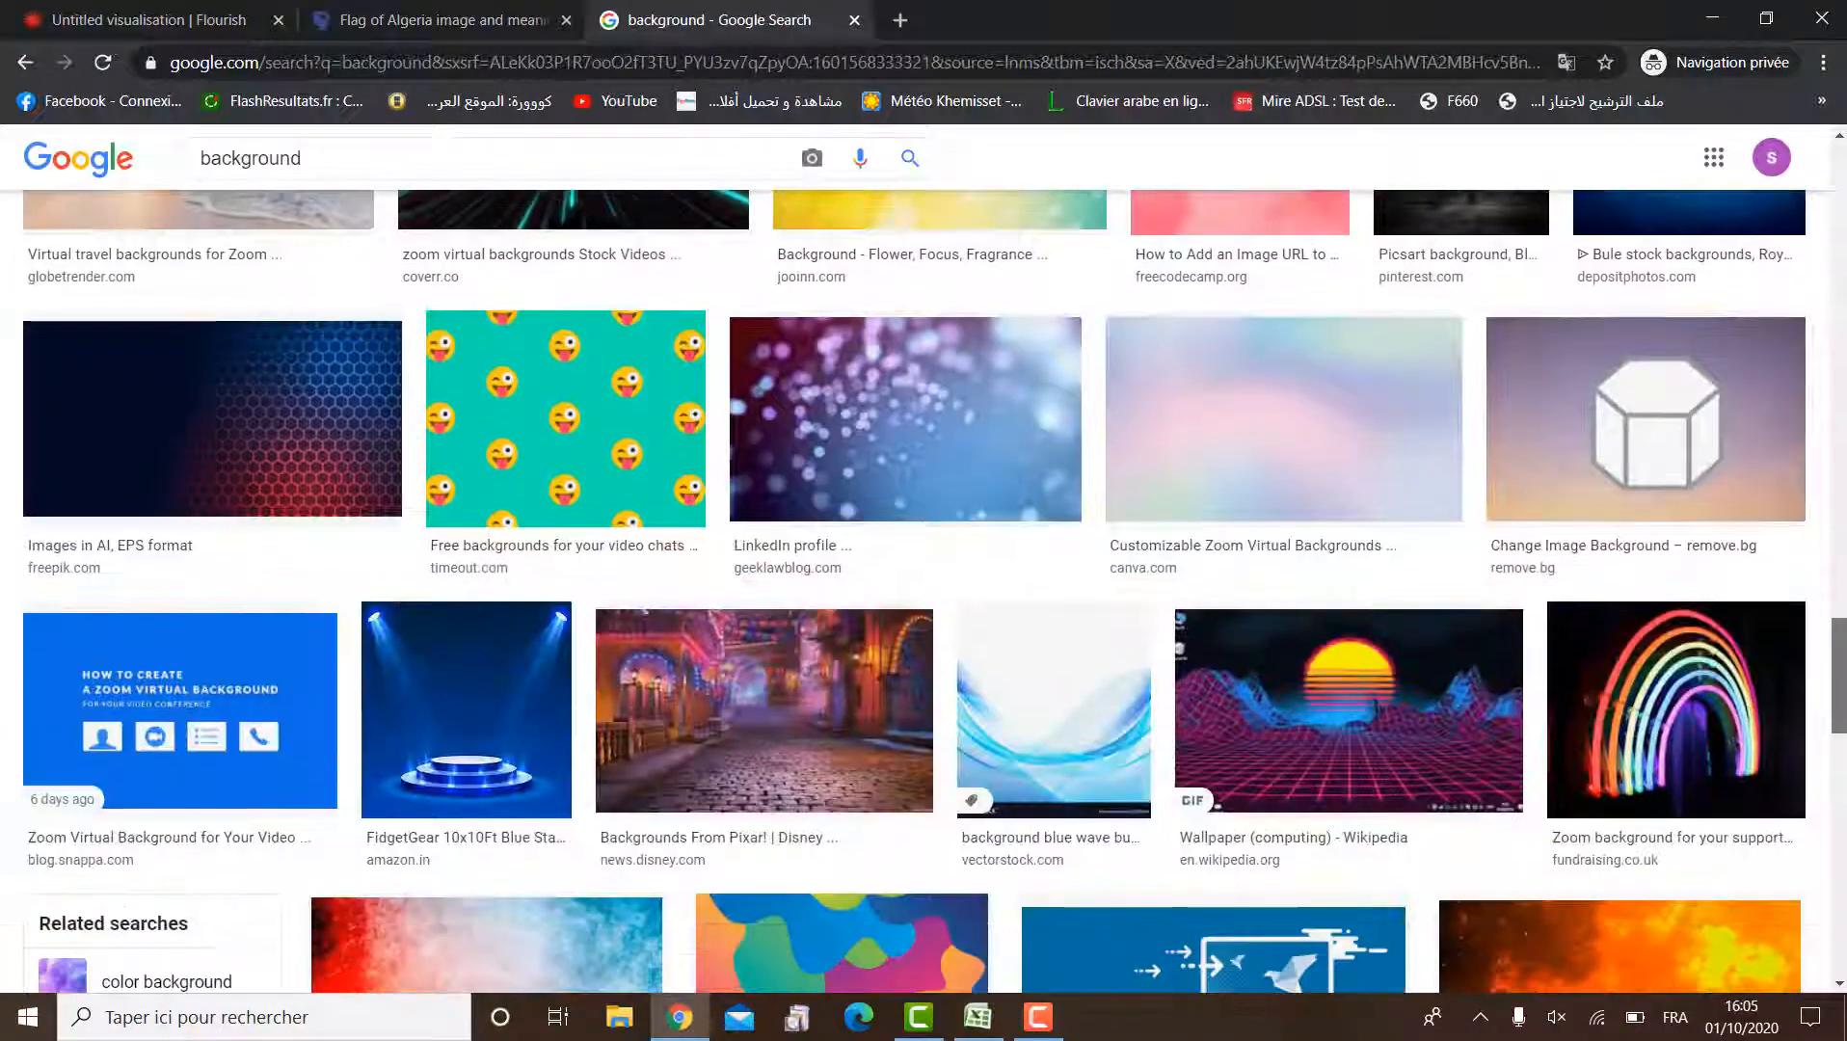
scroll(923, 578, "down", 7)
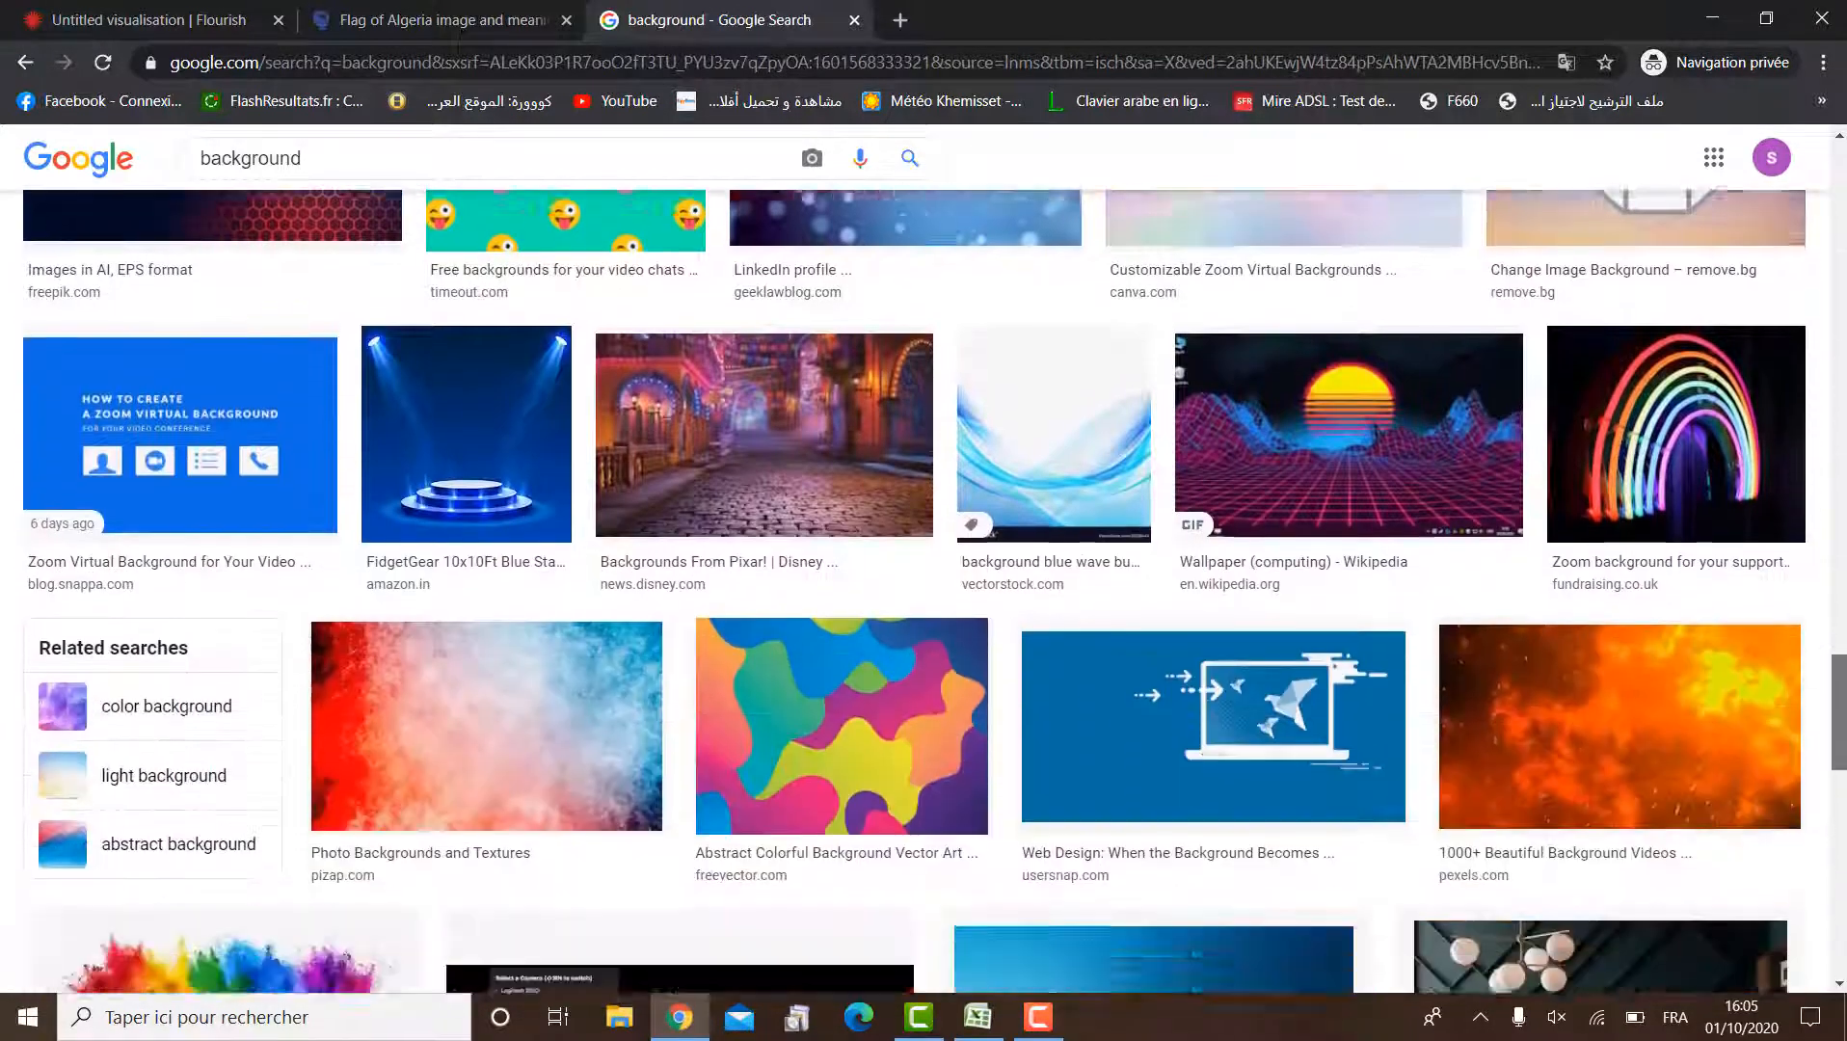
scroll(924, 578, "down", 4)
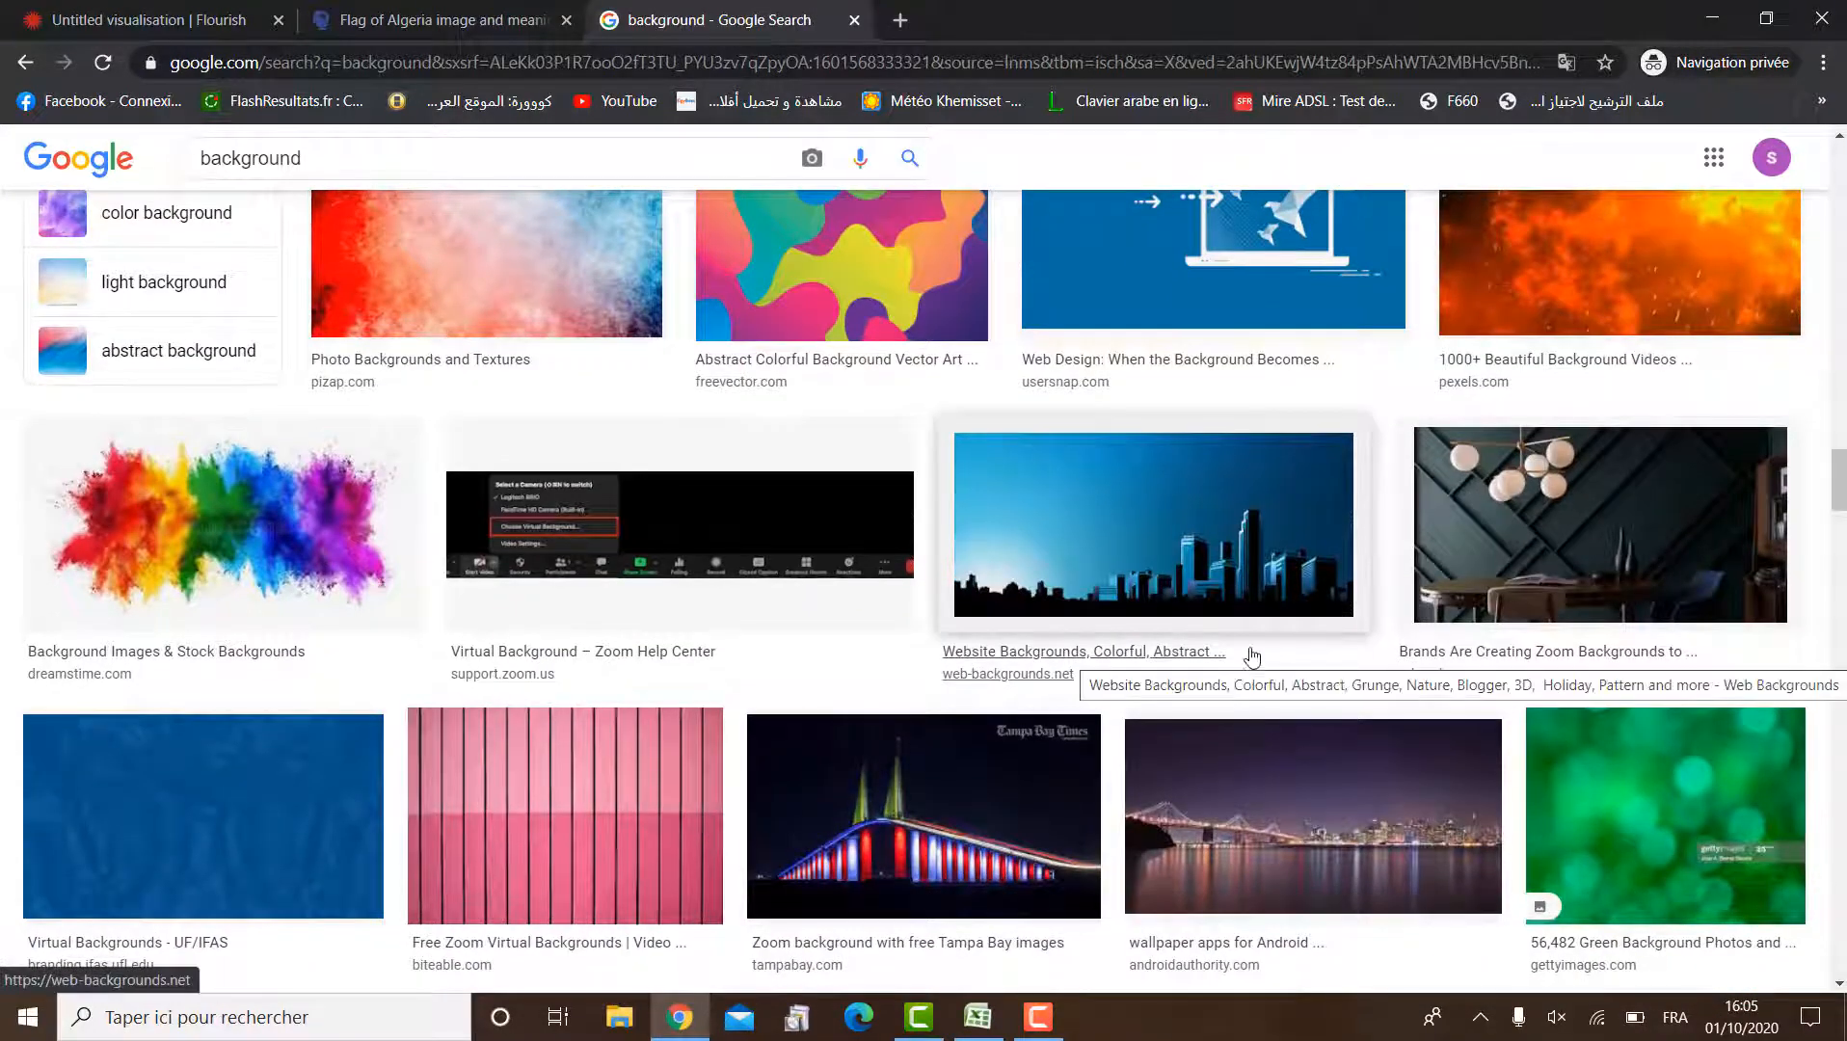
left_click(1199, 546)
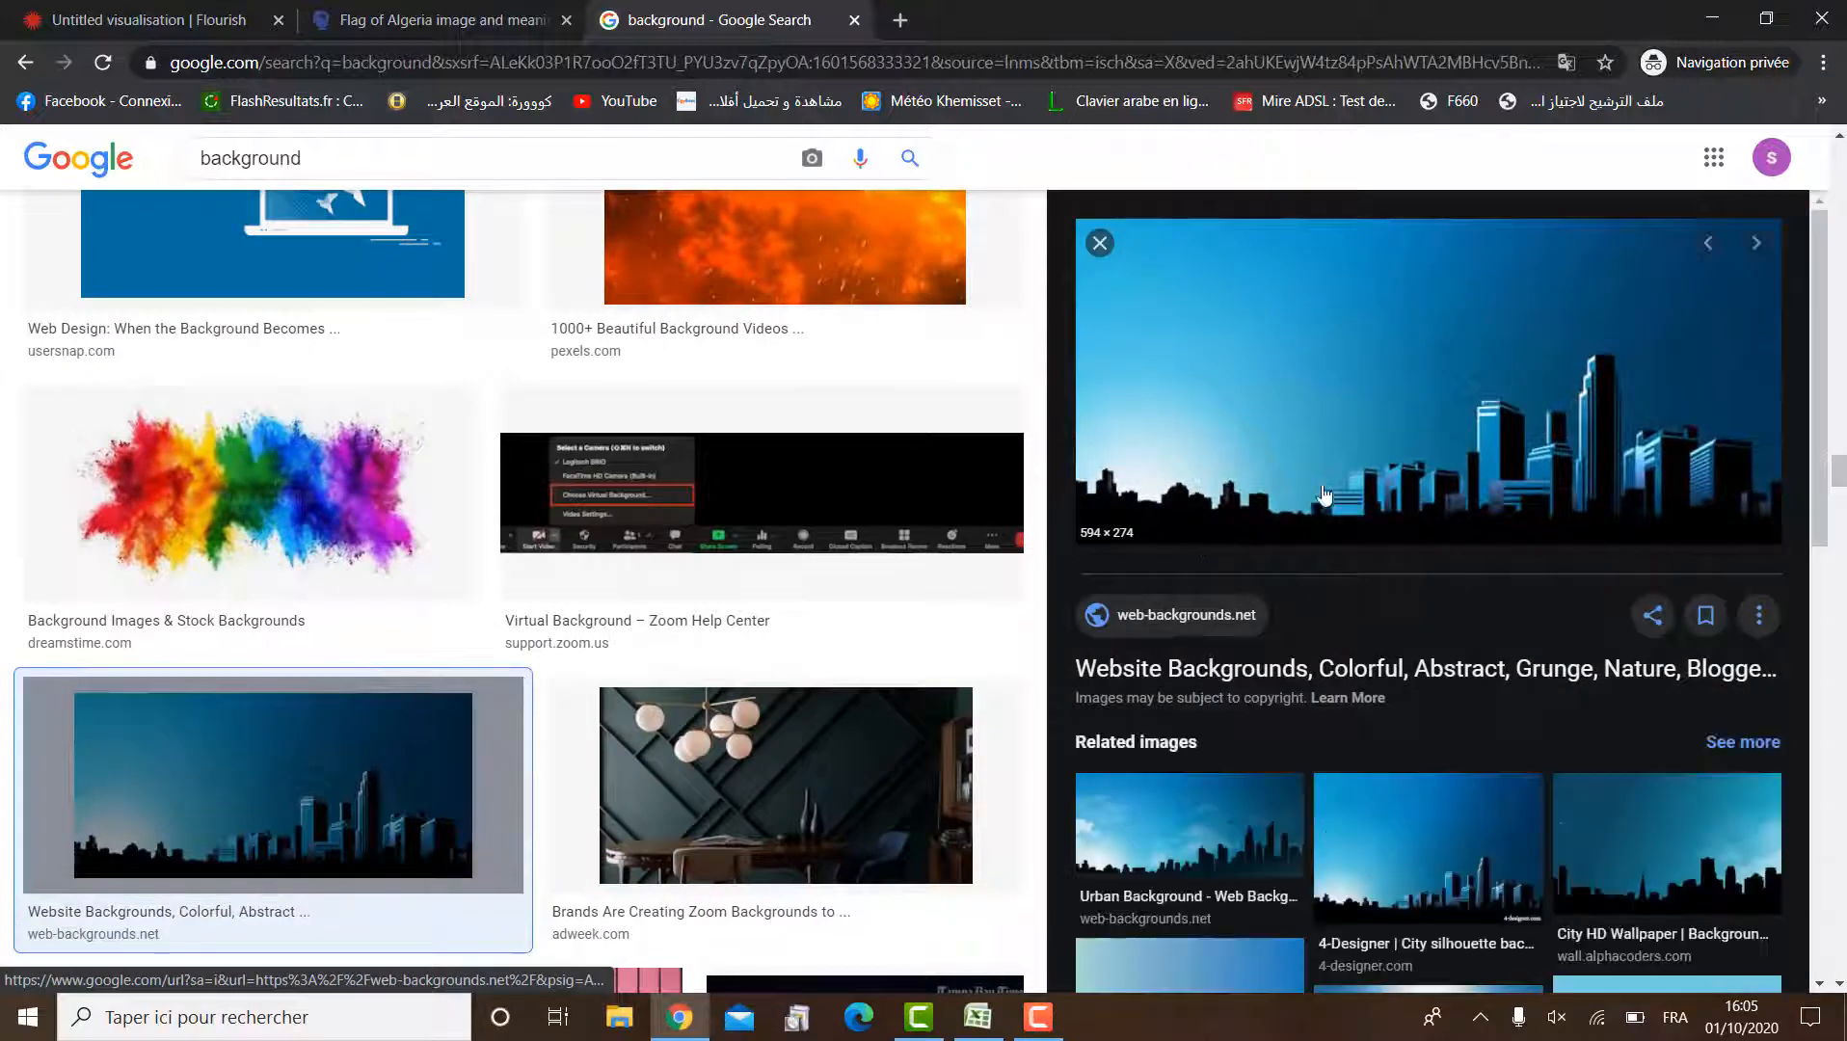
Look through related city silhouette pictures from 4-Designer and Wallpaper Vortex, and close the image preview
left_click(1419, 822)
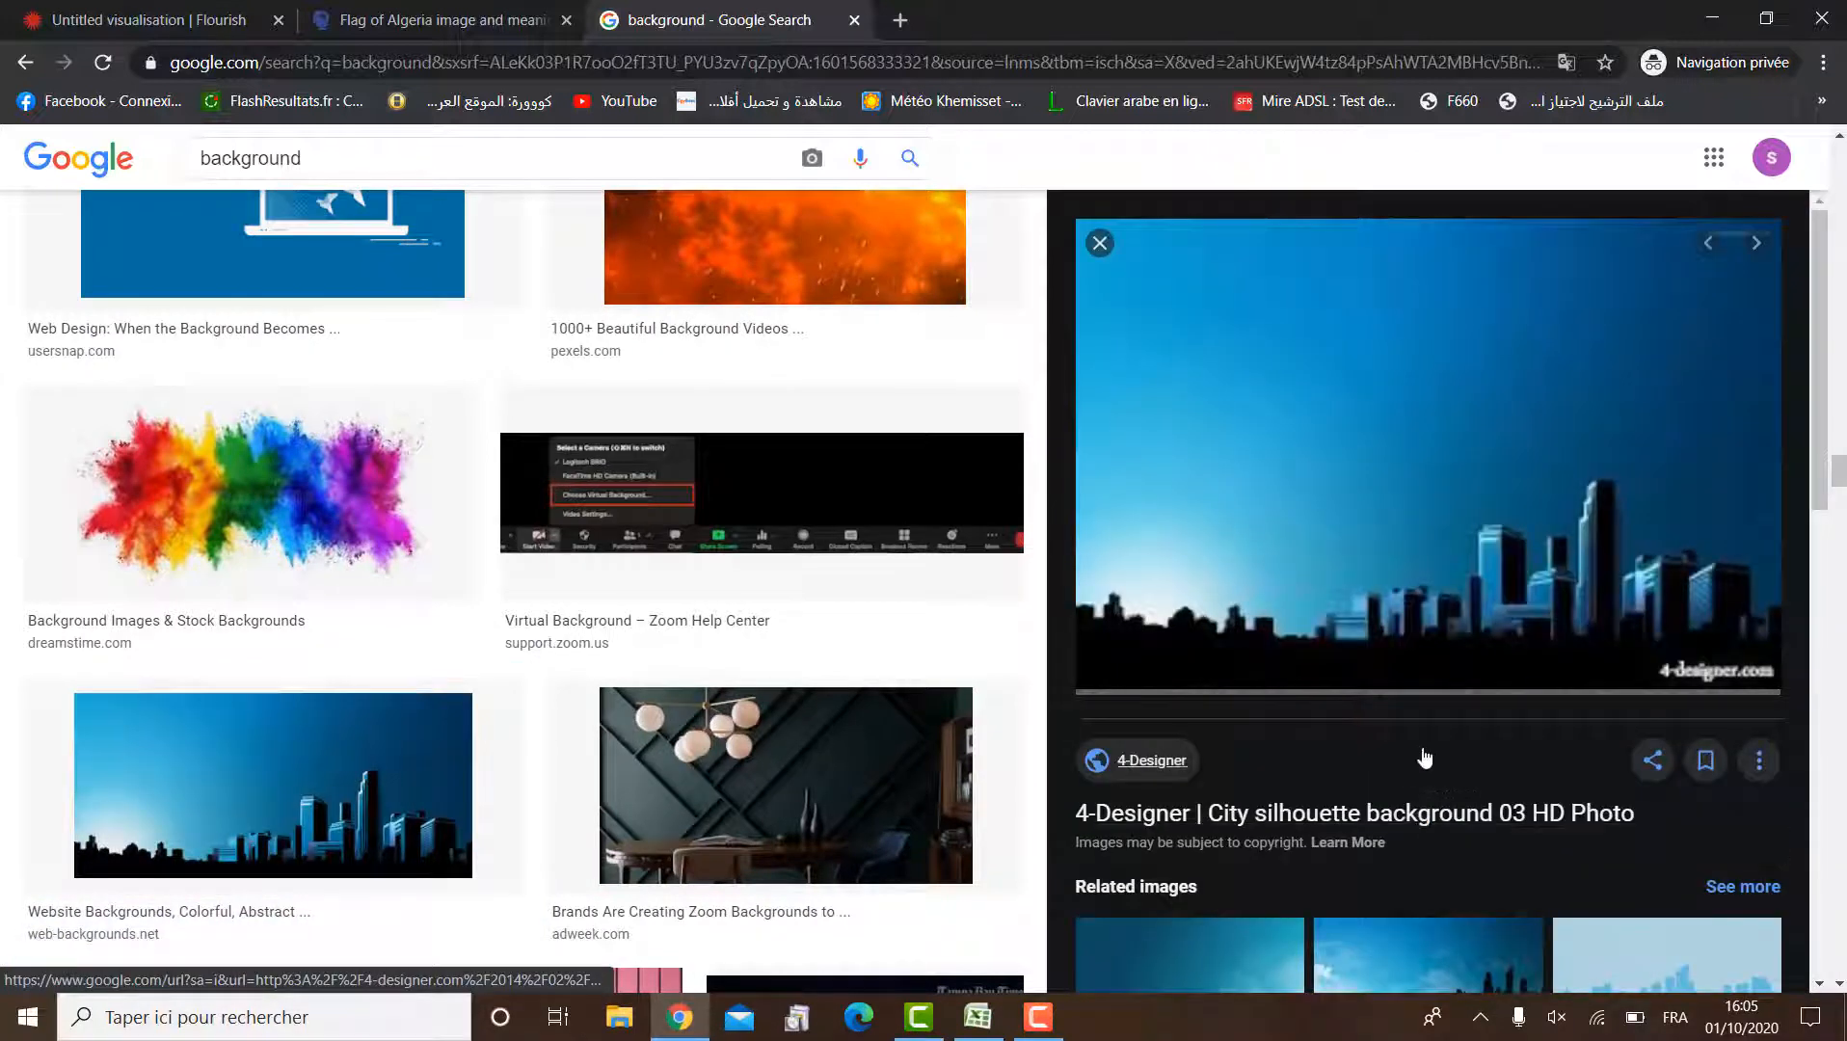
left_click(1211, 922)
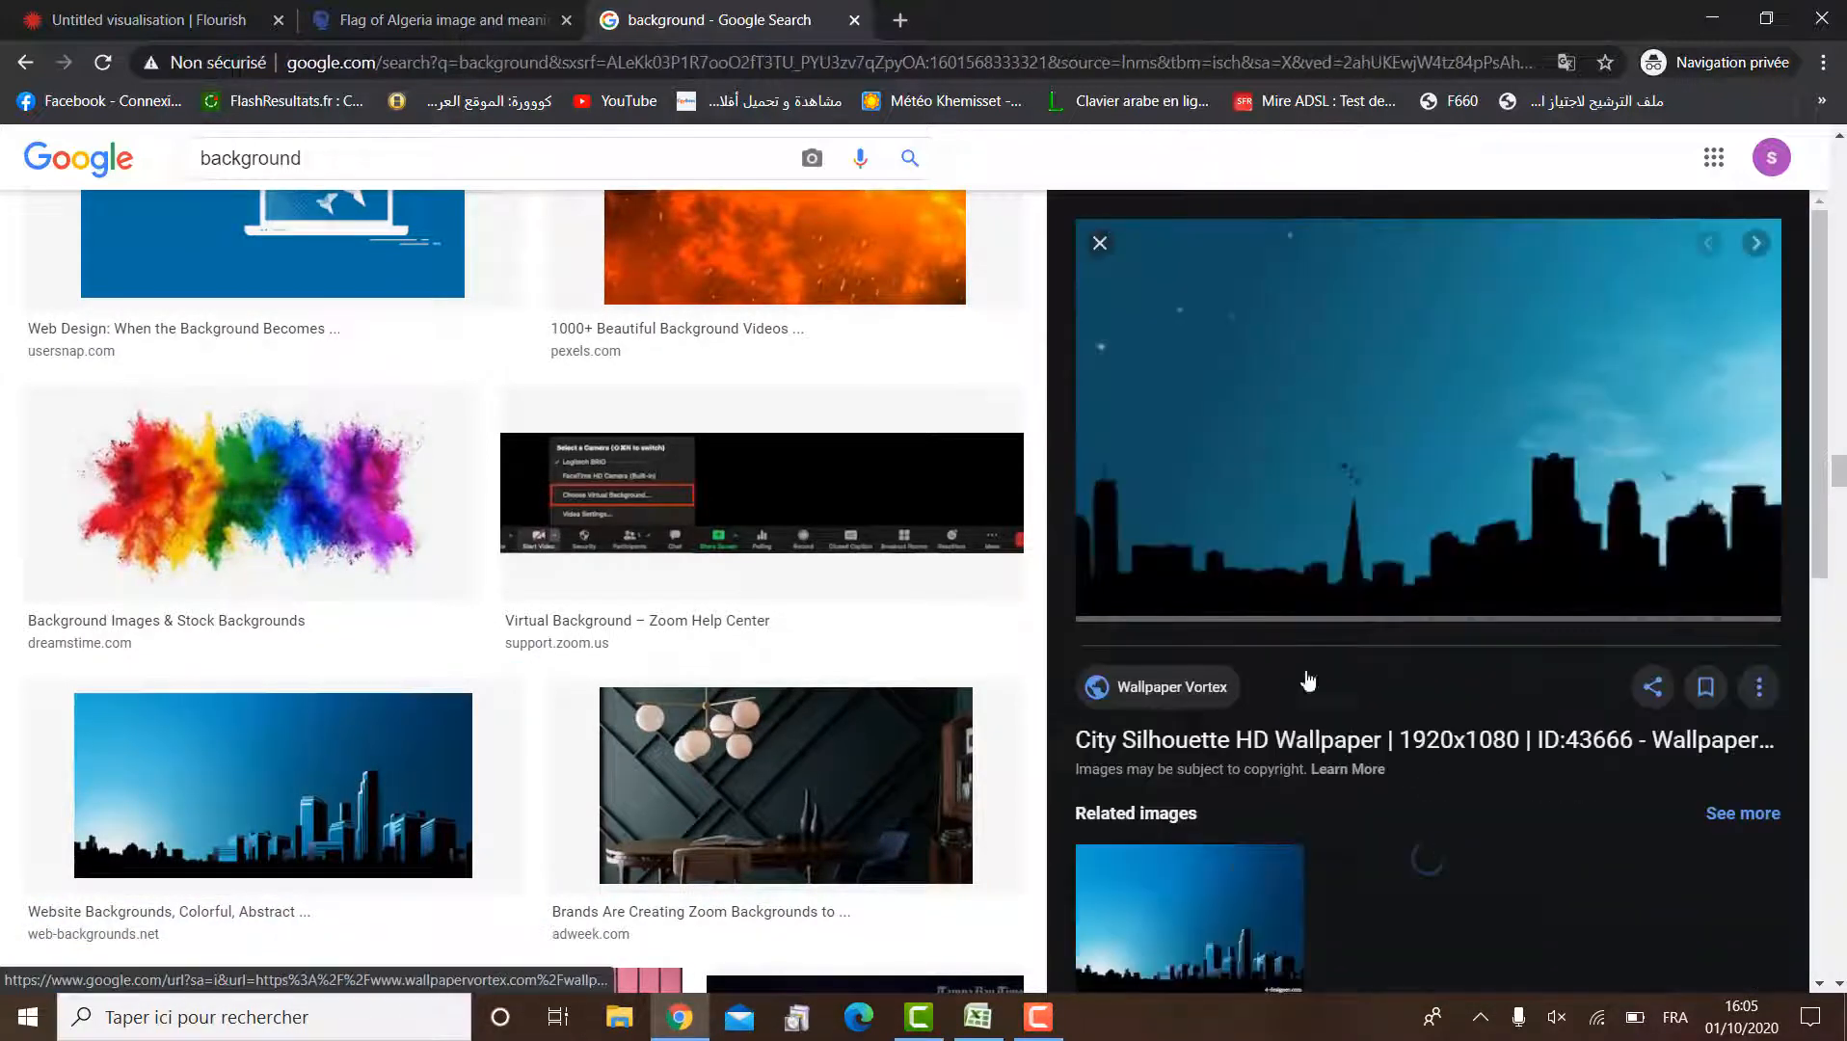
right_click(1407, 482)
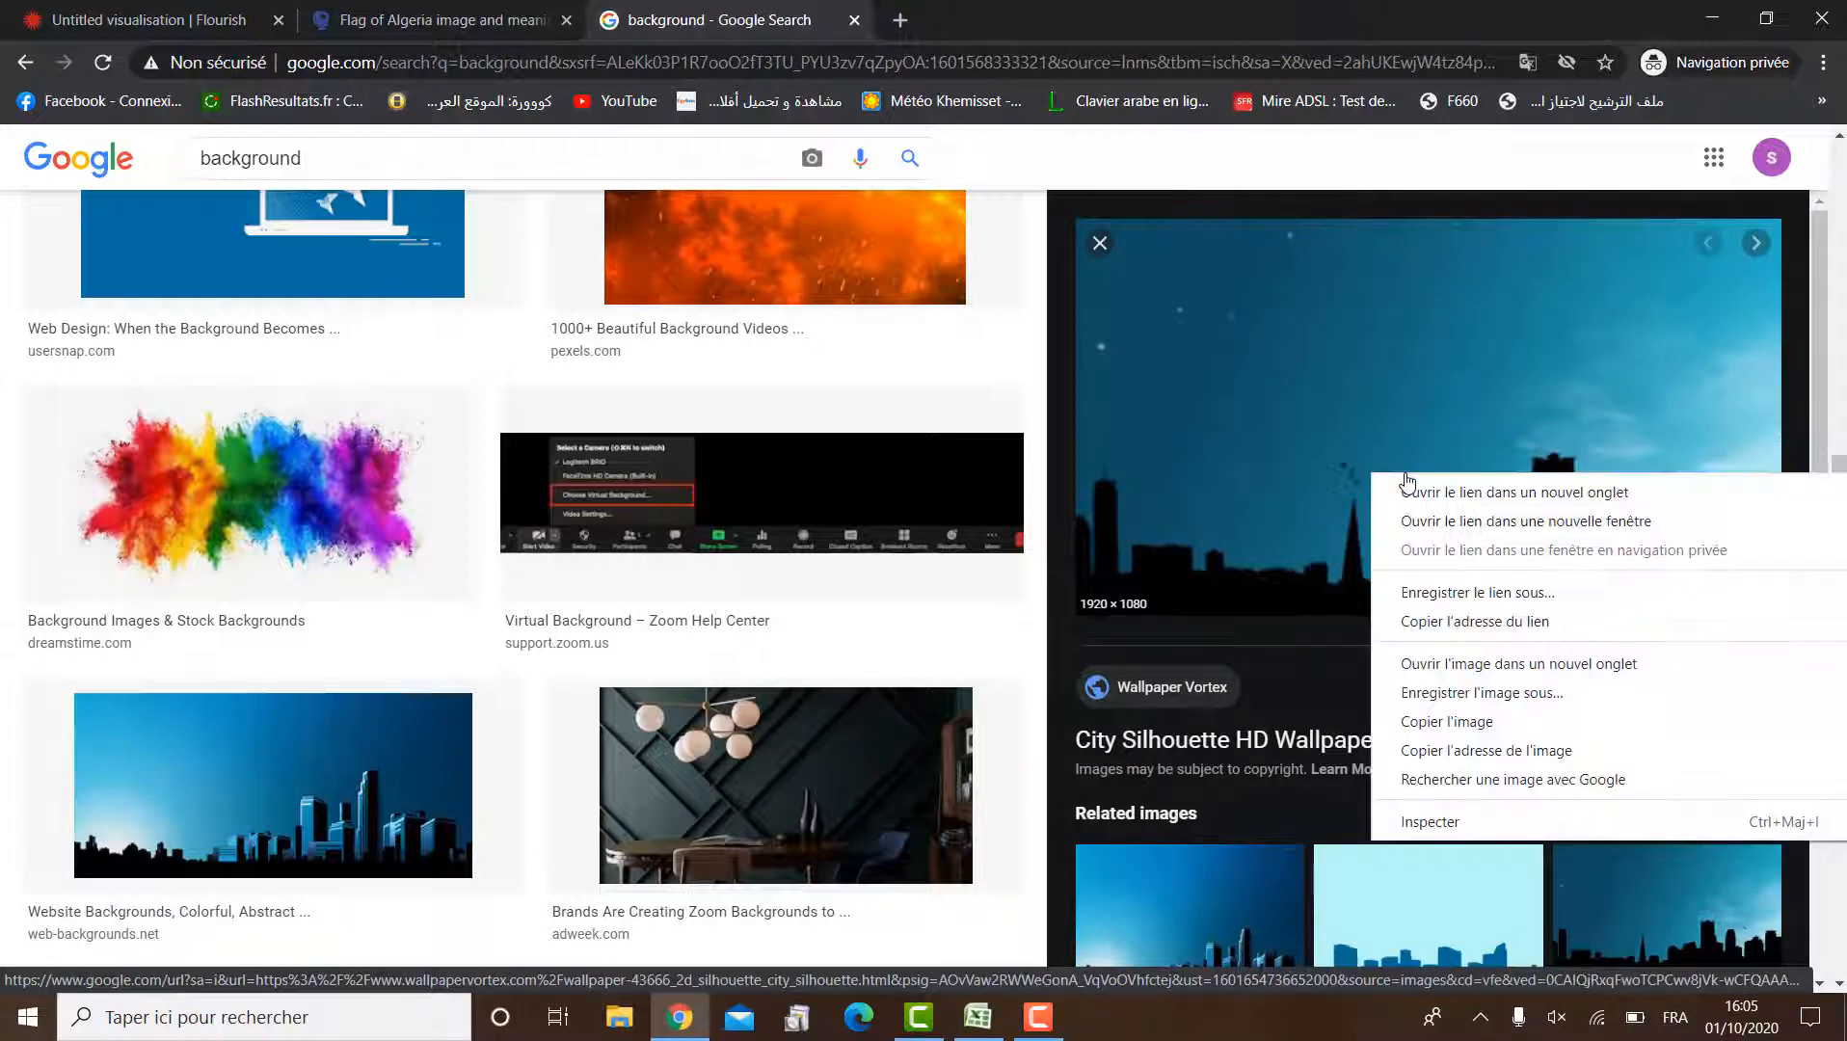
left_click(1820, 312)
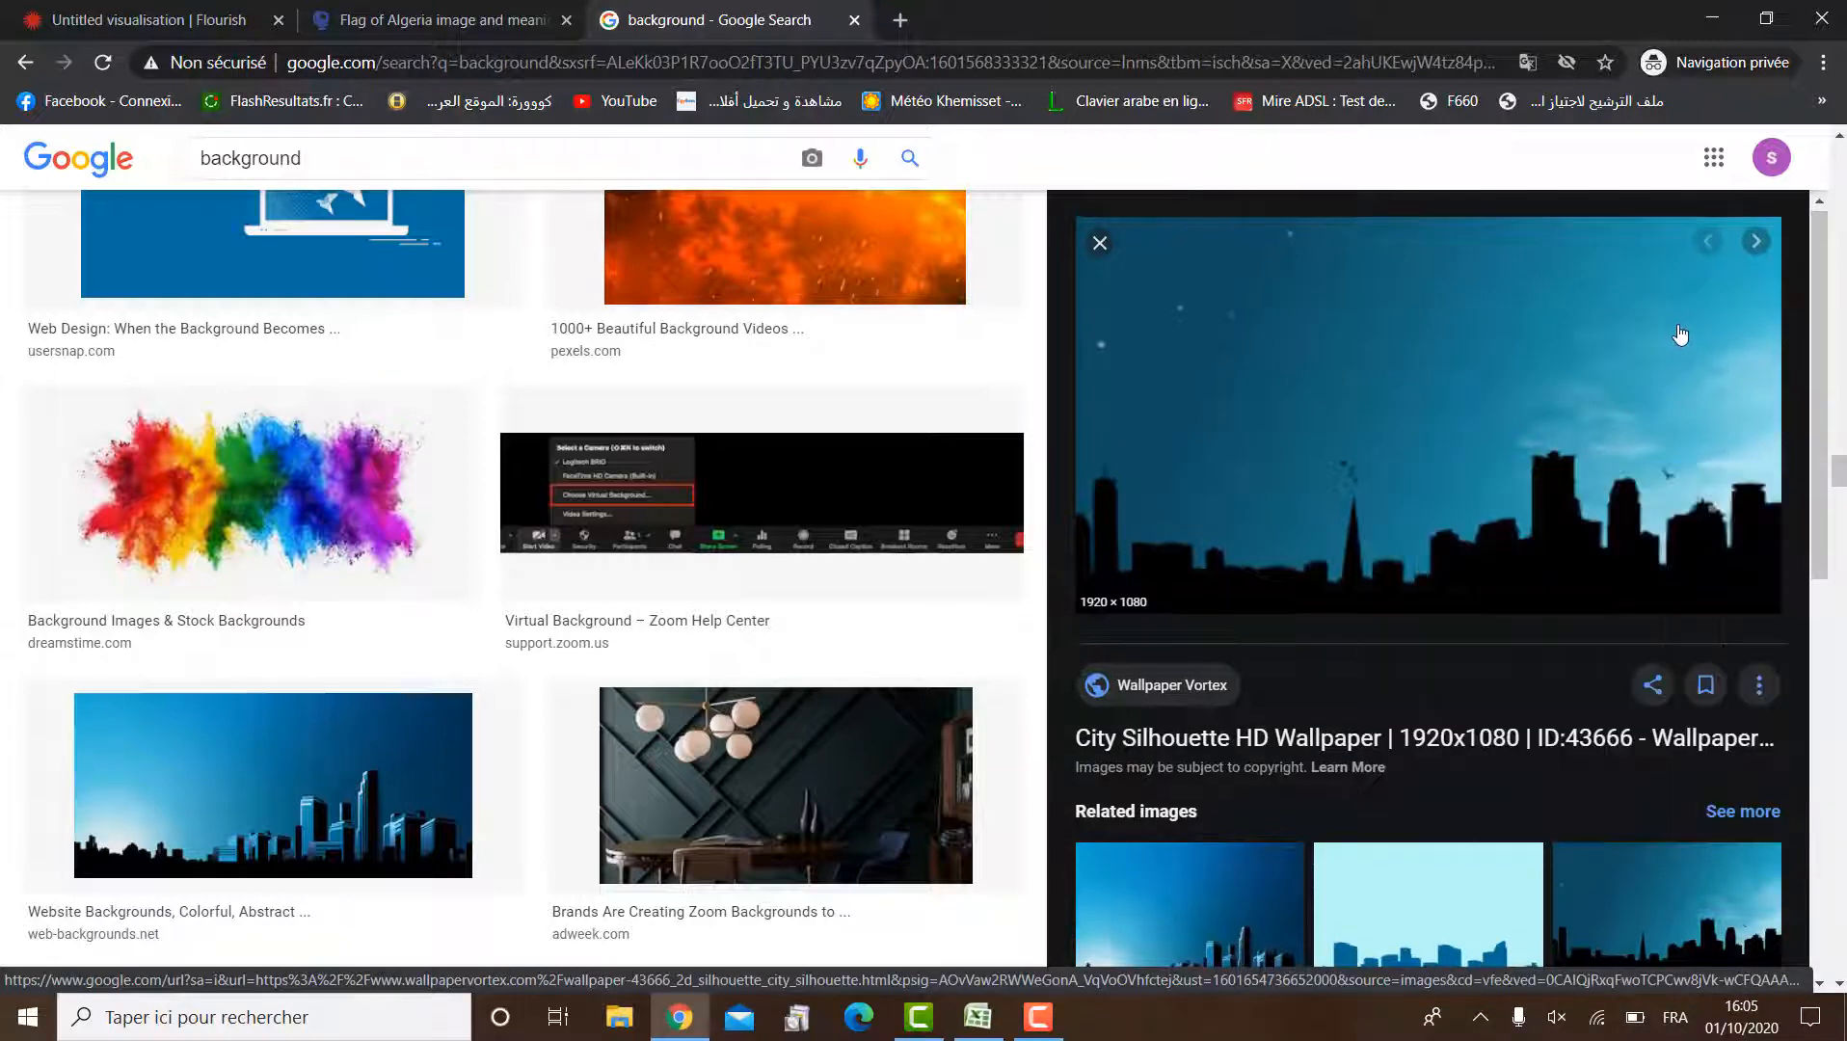
left_click(1099, 245)
Reopen the web-backgrounds.net blue city skyline picture and save it to the desktop (Bureau) as City_Landscape_Background
left_click(1258, 466)
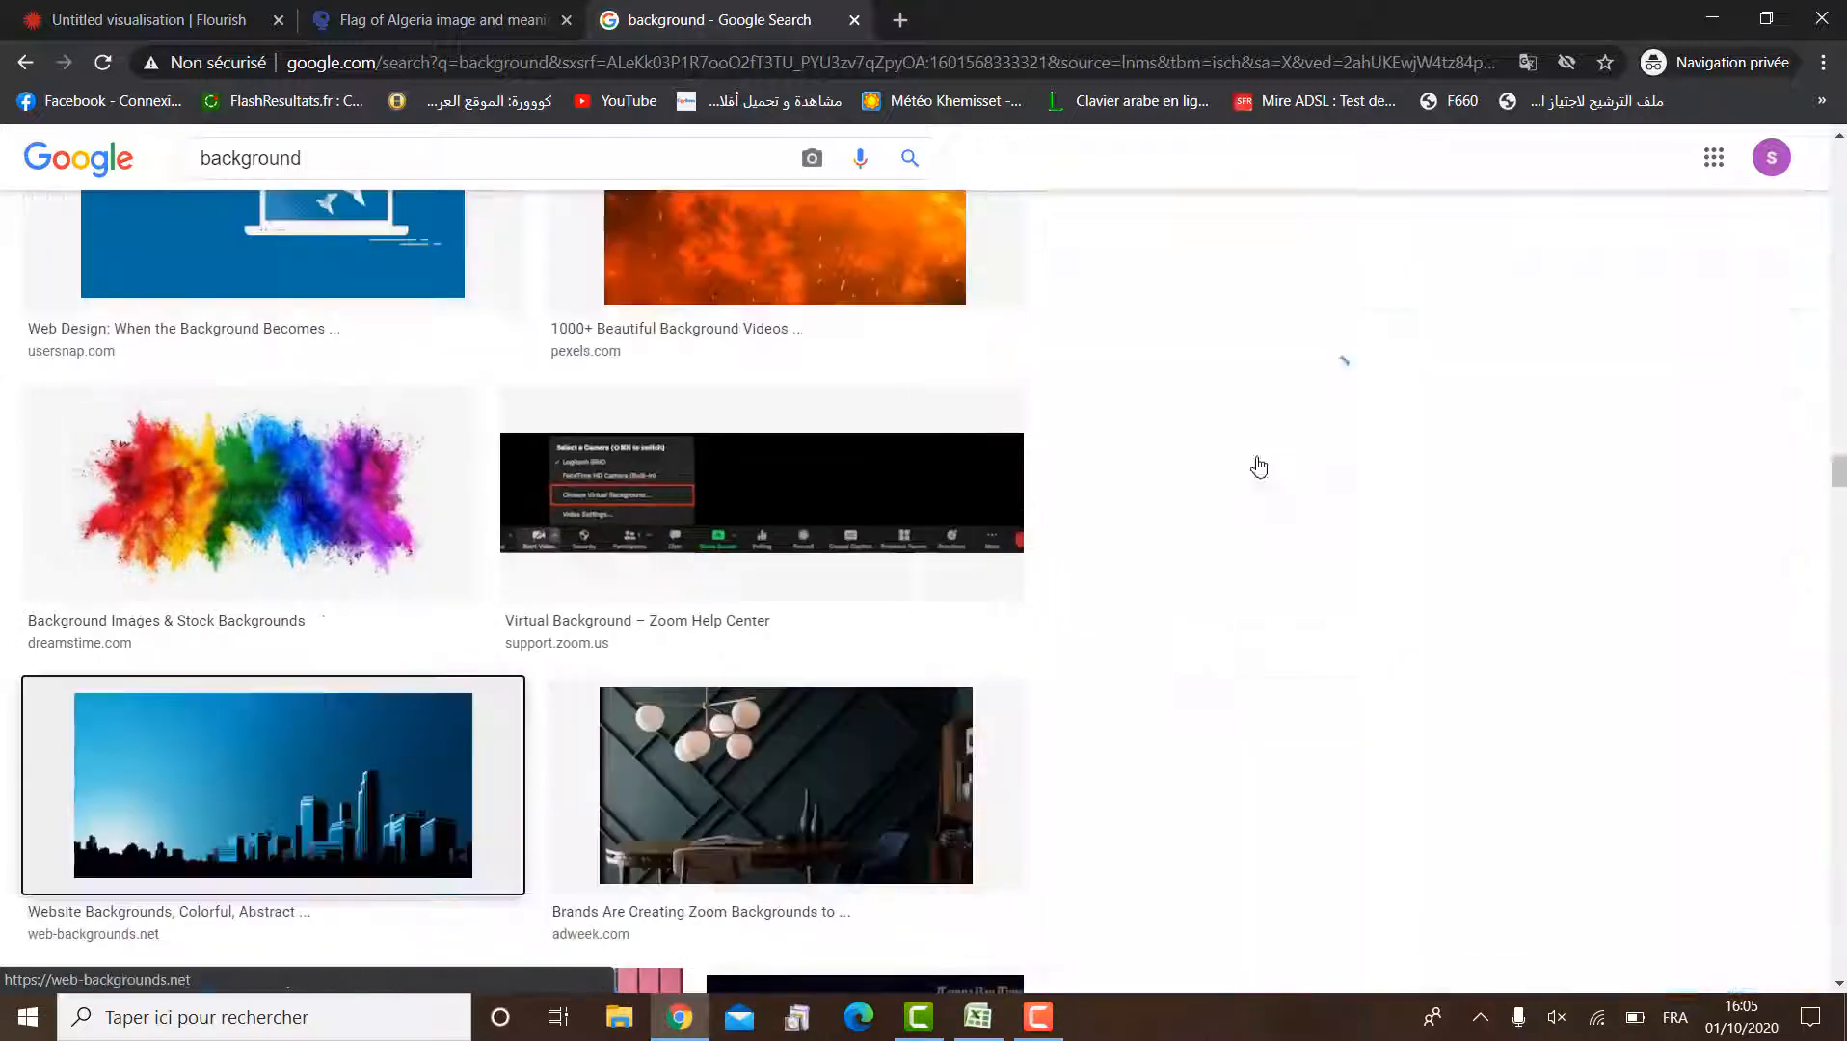
right_click(1529, 377)
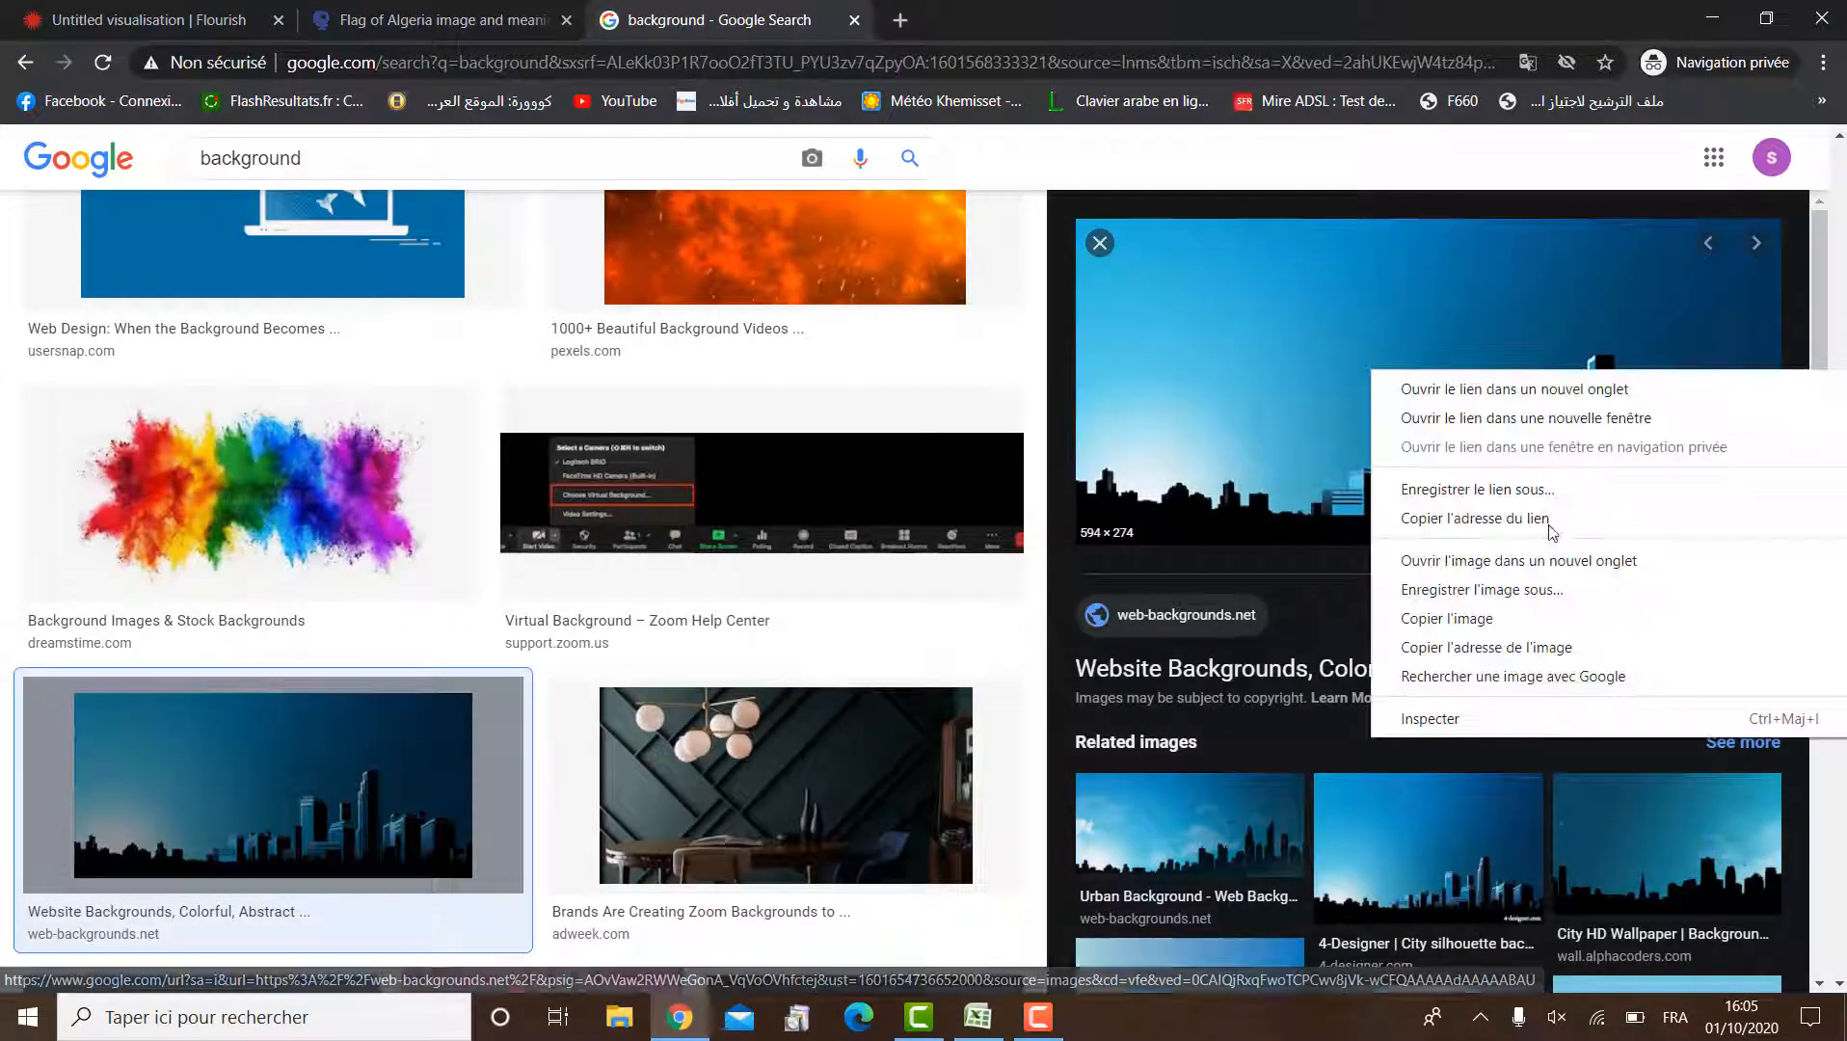
left_click(1544, 583)
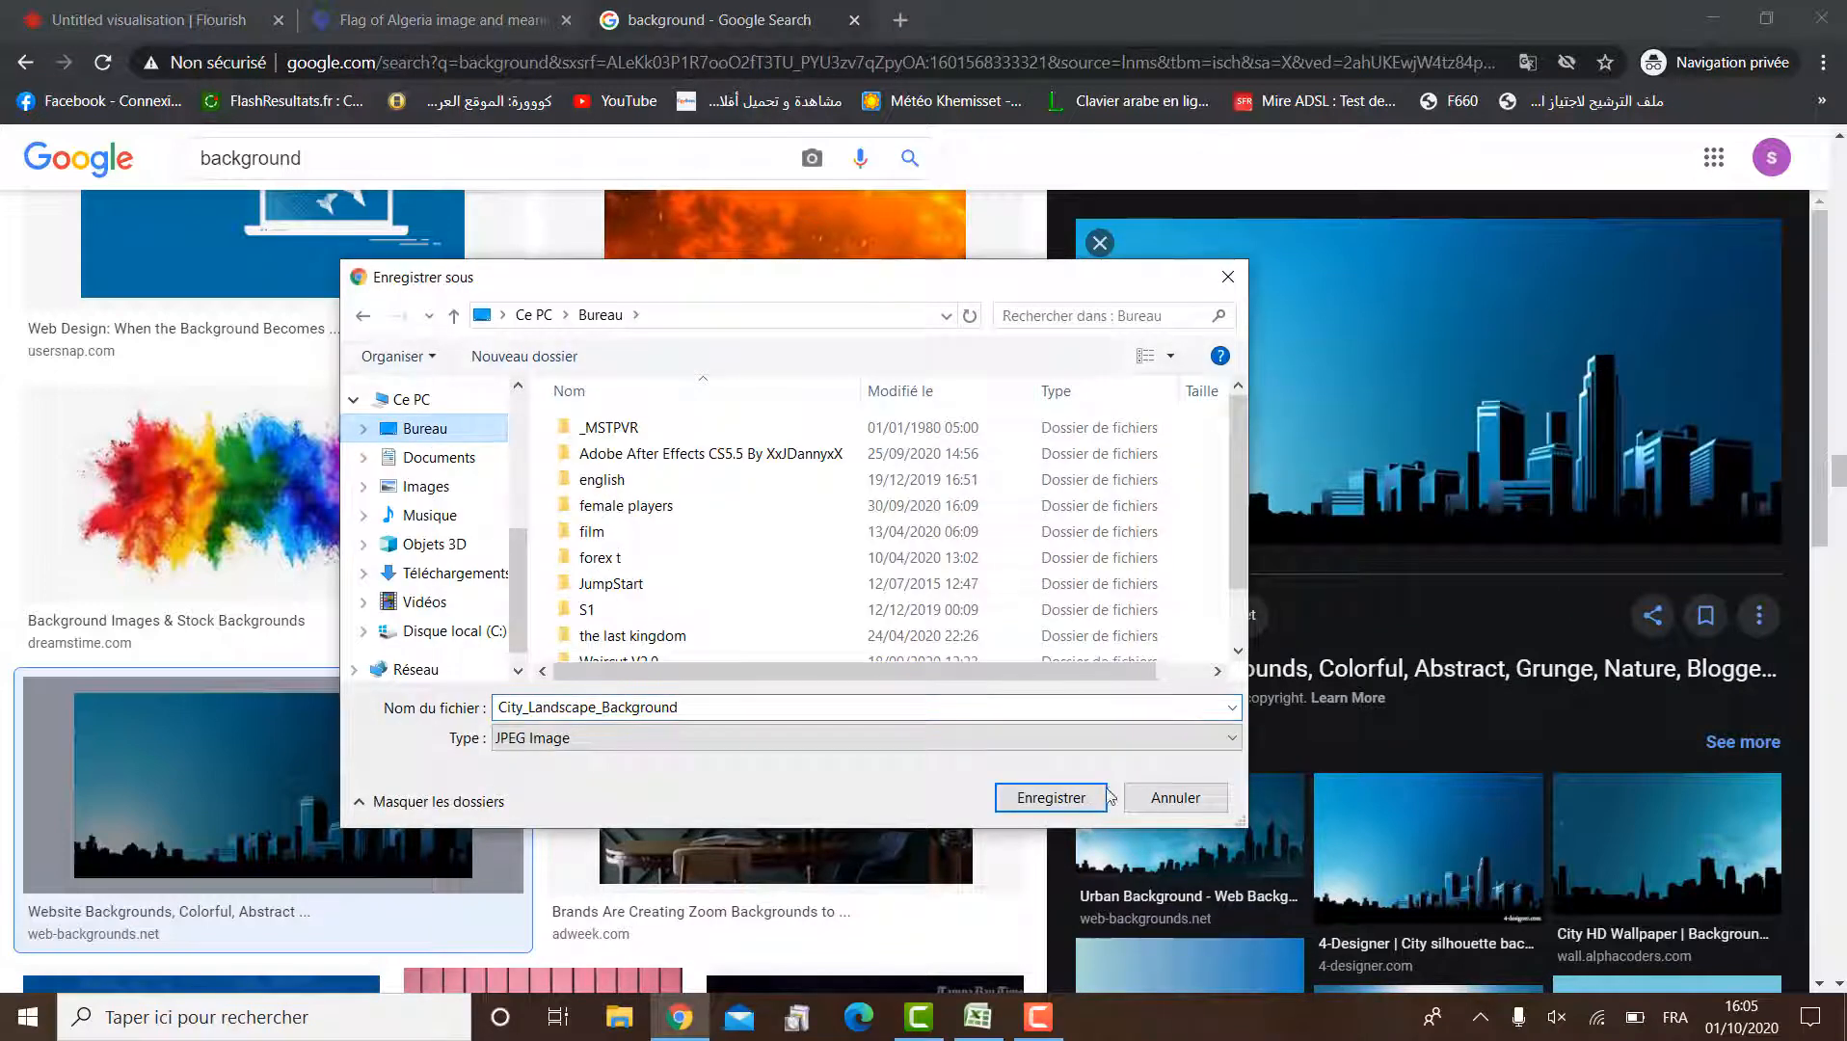
left_click(1051, 798)
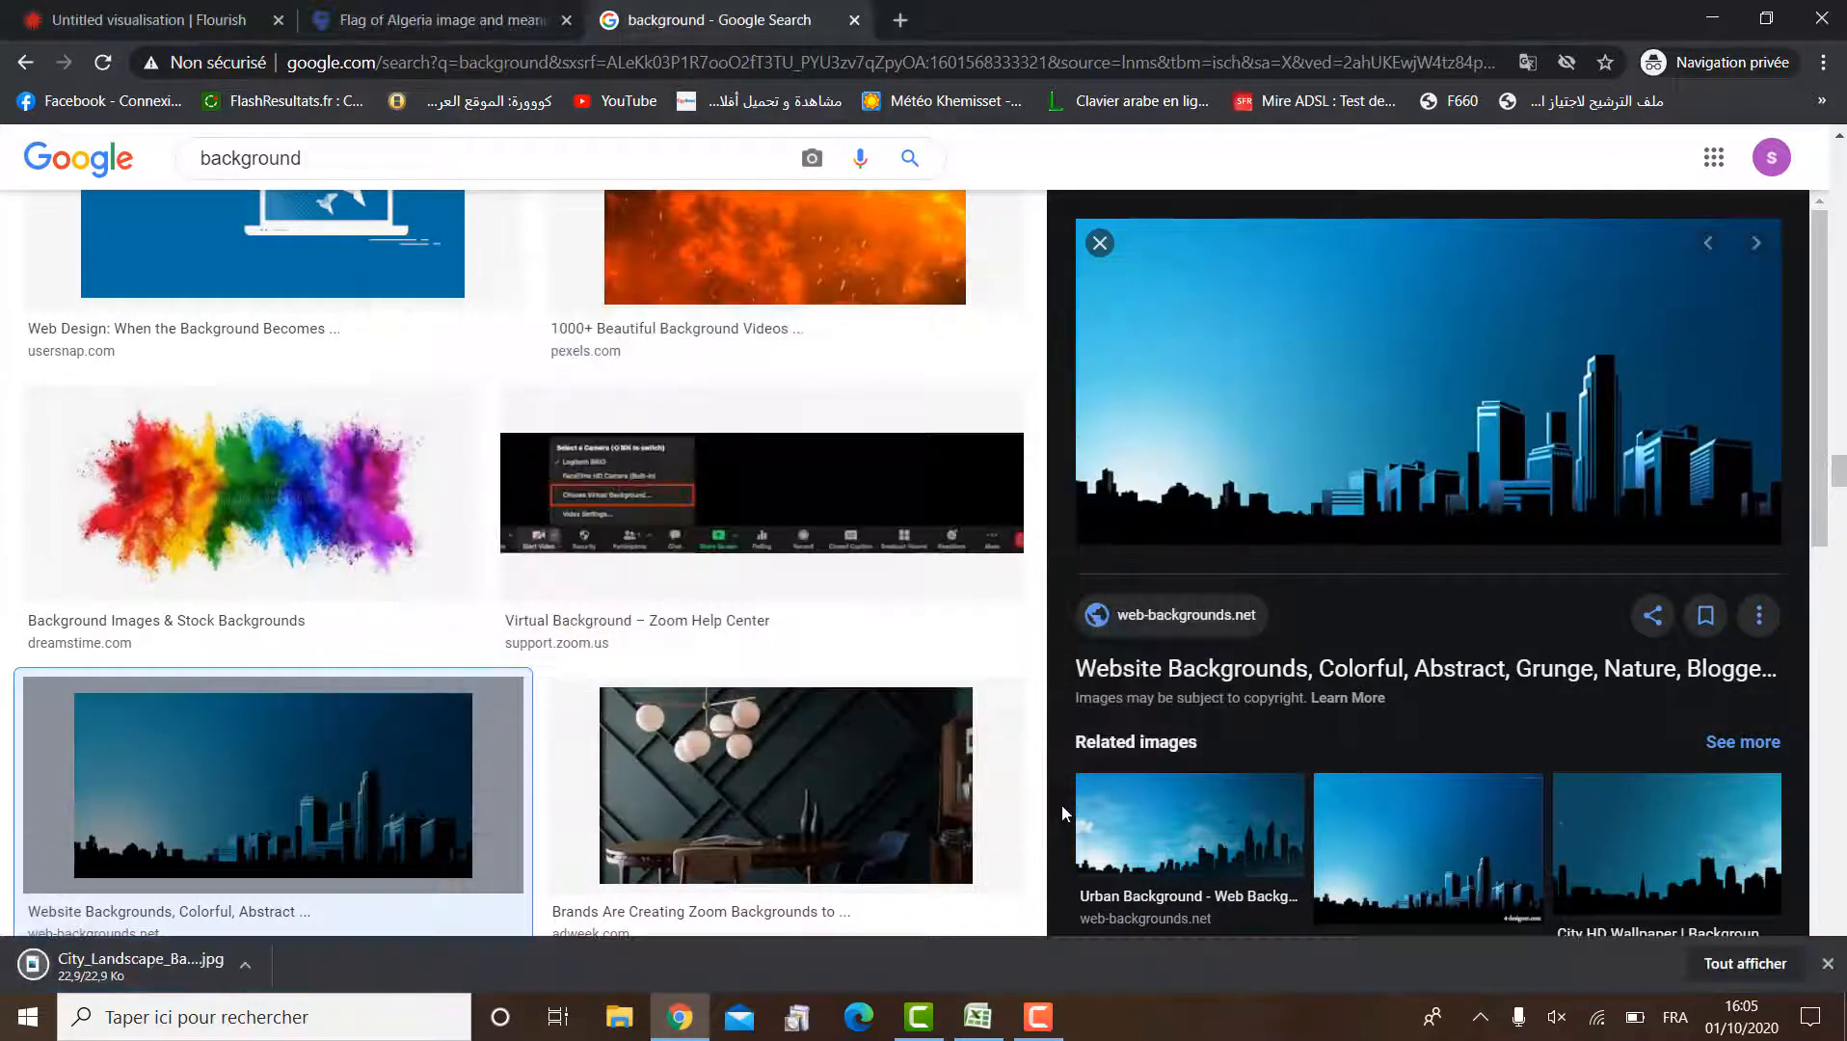
Return to the Flourish visualisation, dismiss the download bar and collapse the Bars settings
left_click(190, 8)
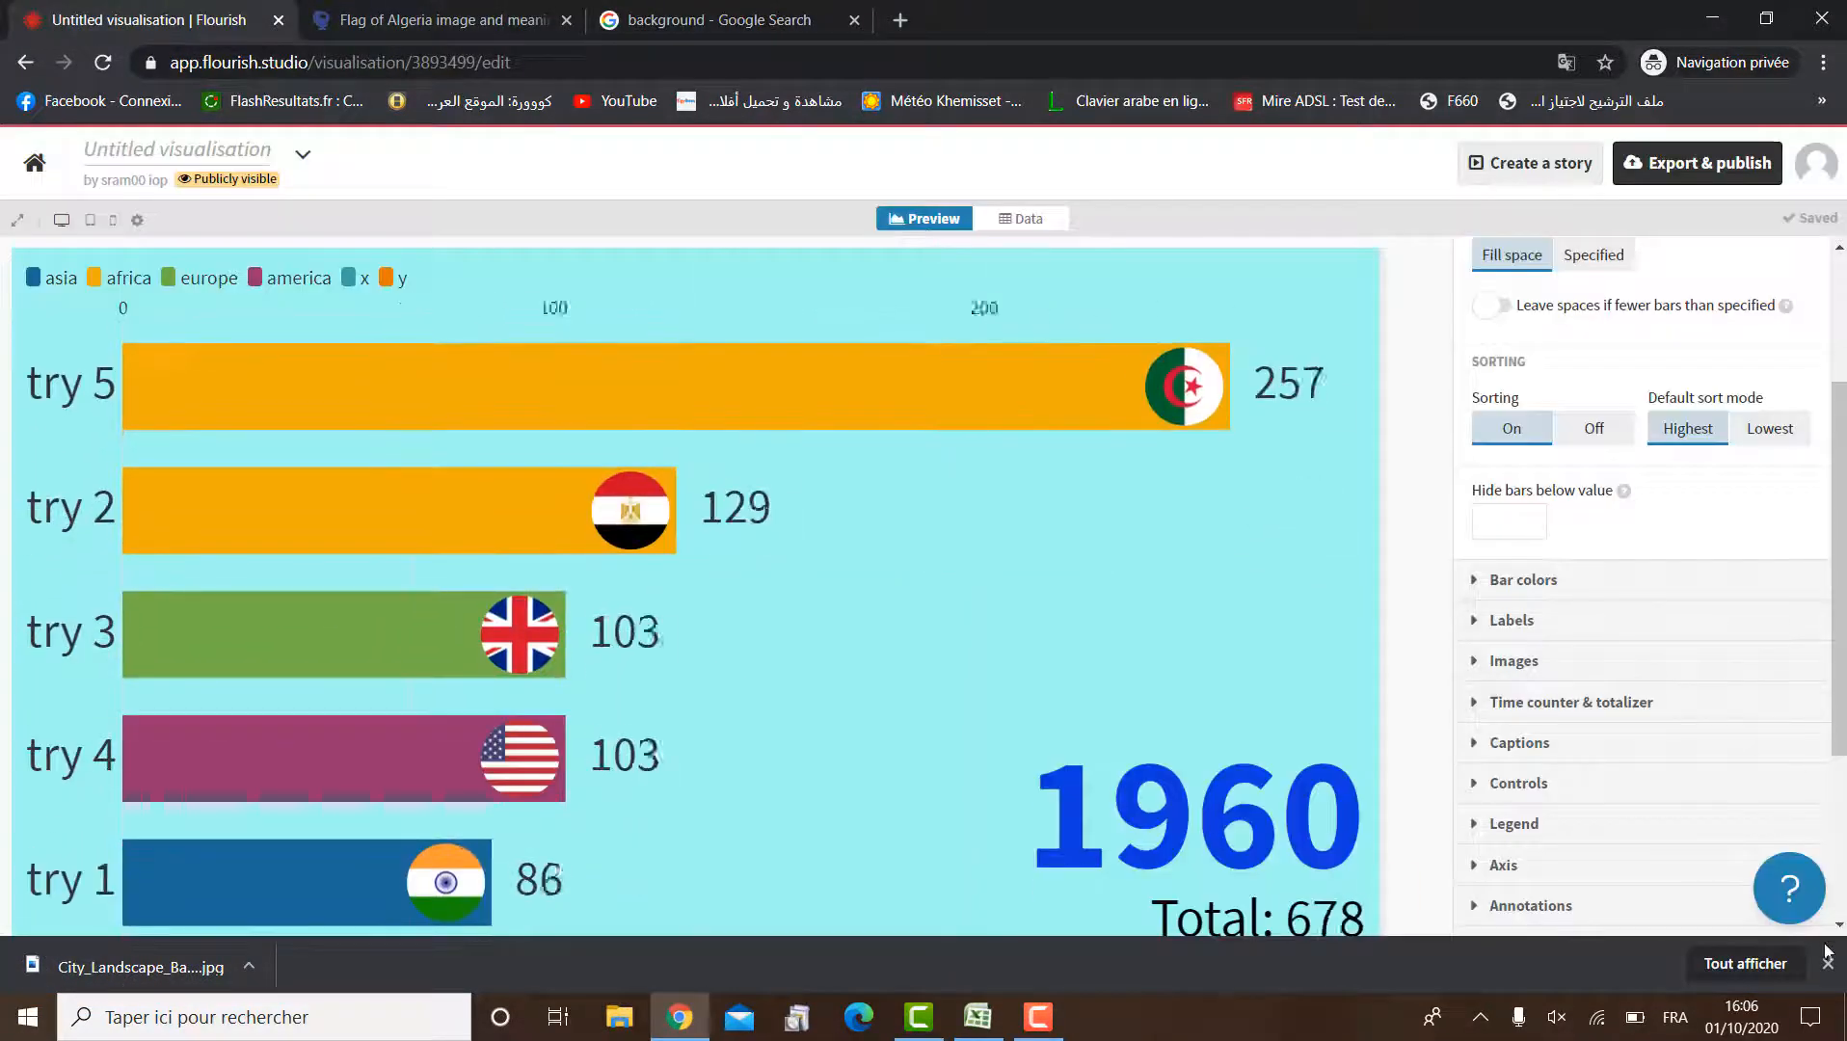
left_click(1828, 961)
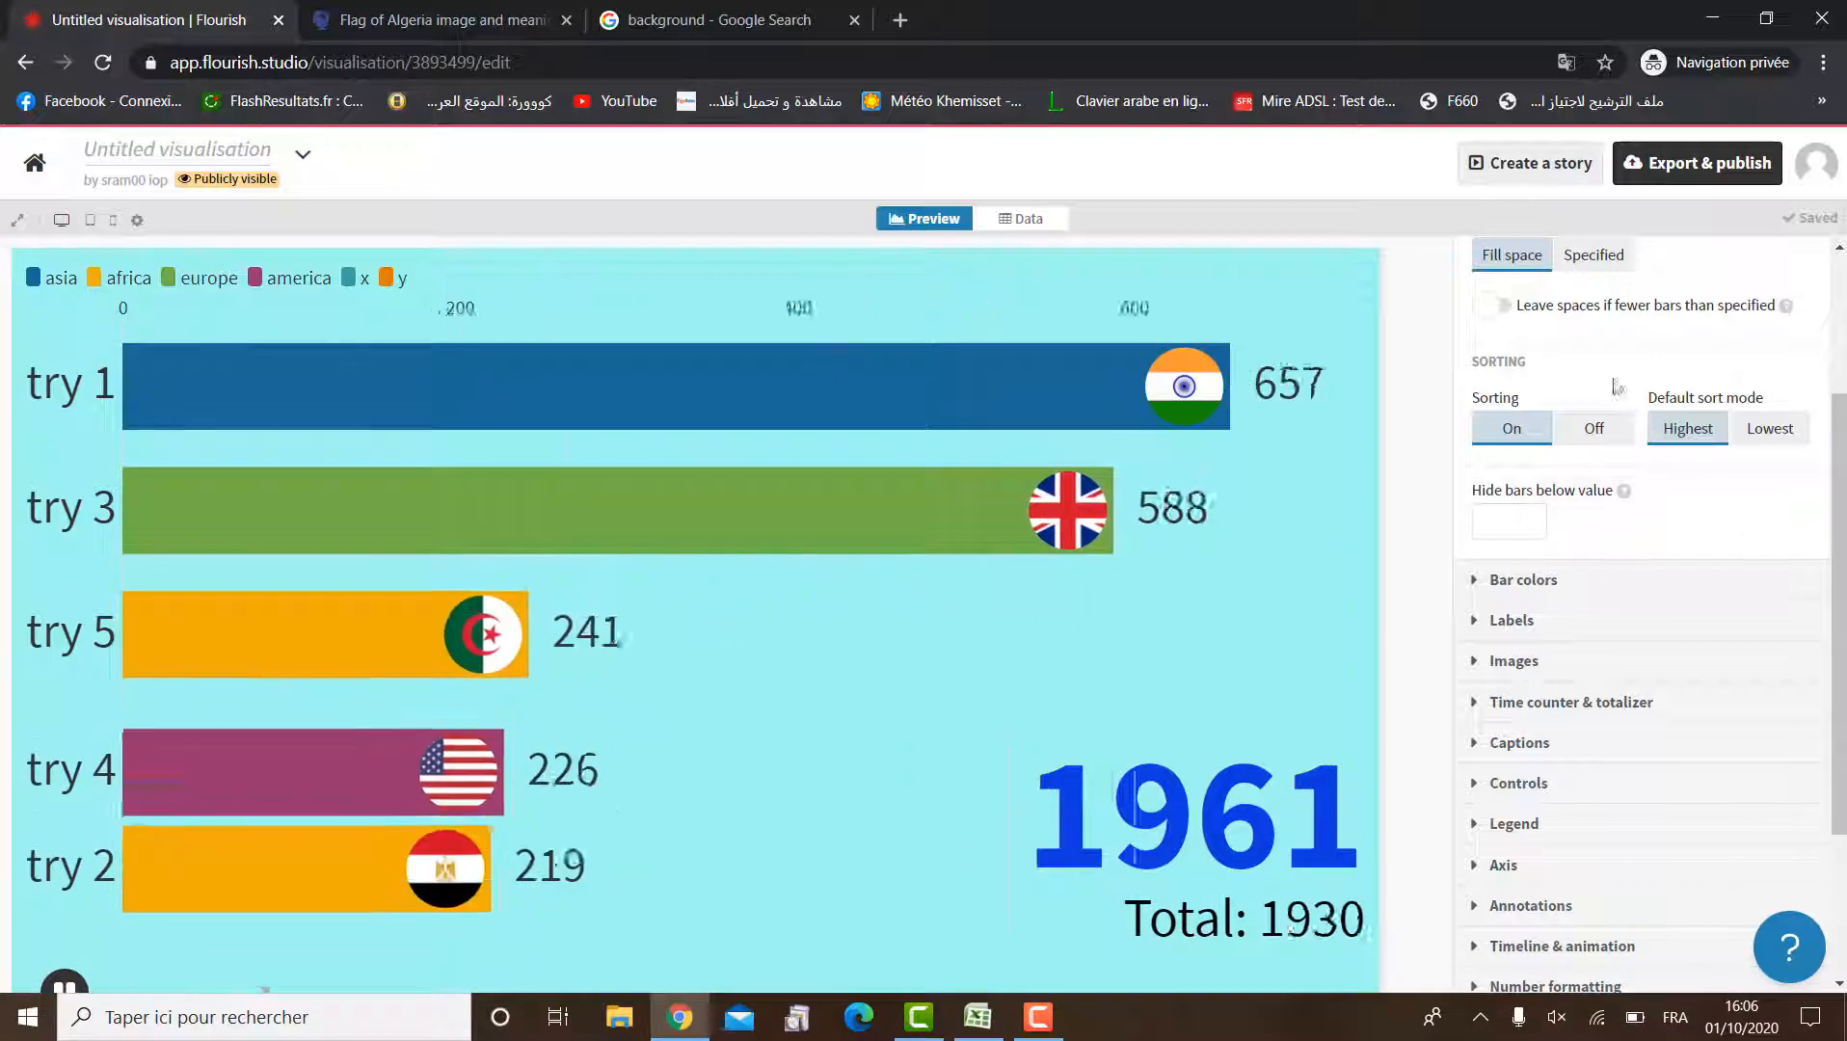
left_click_drag(1618, 387, 1474, 332)
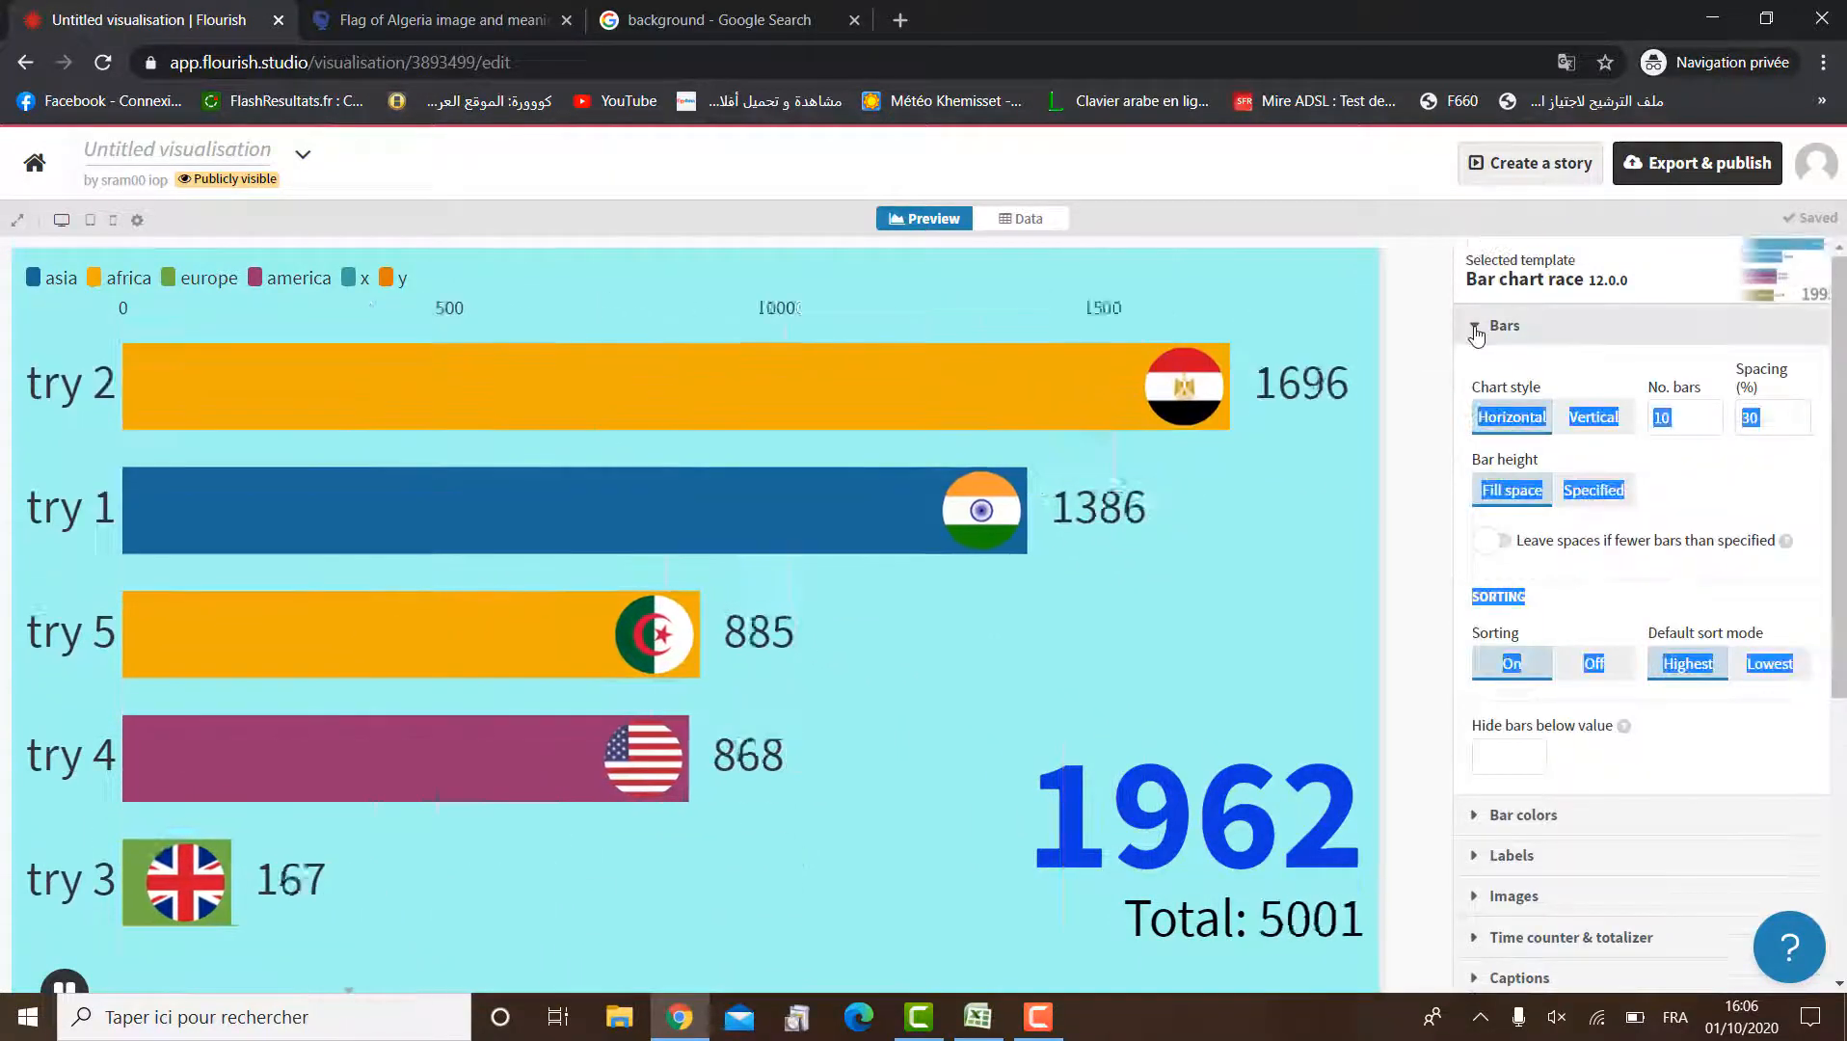
left_click(1475, 332)
scroll(1819, 399, "down", 1)
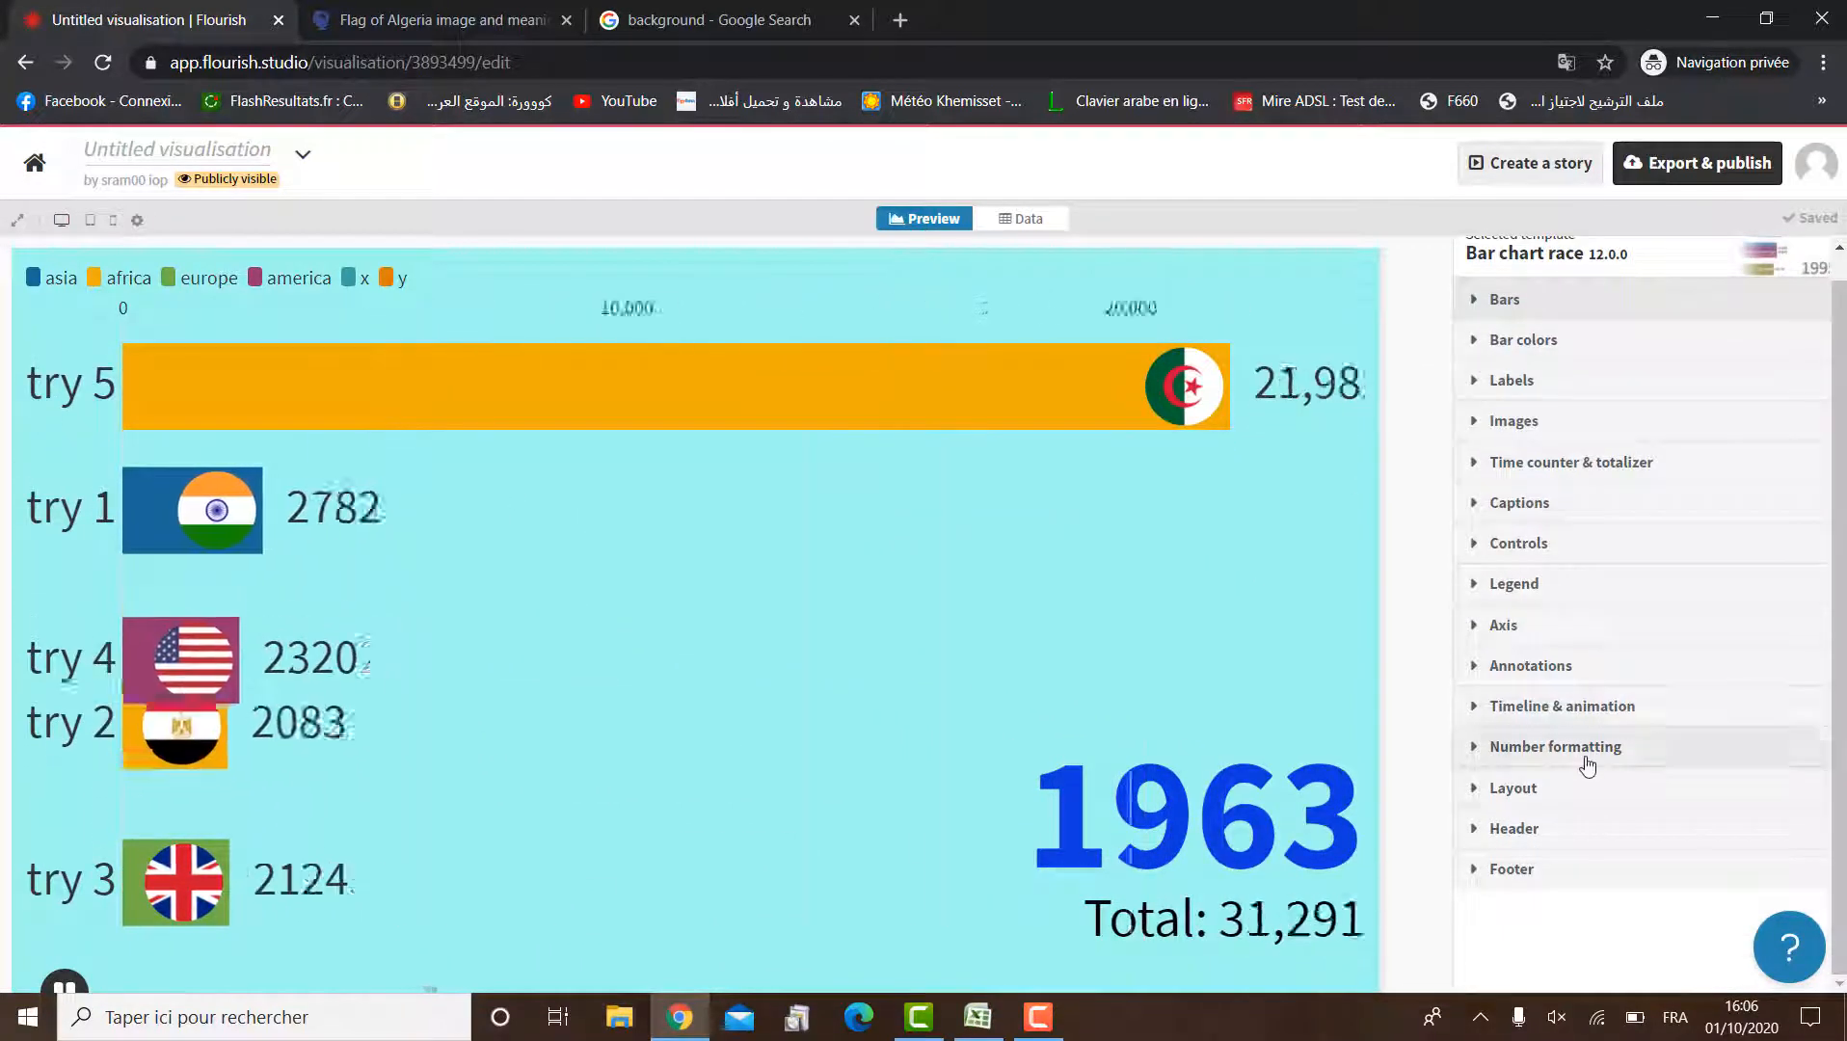
Turn on the background image in the Layout settings and upload City_Landscape_Background from the desktop
left_click(1475, 788)
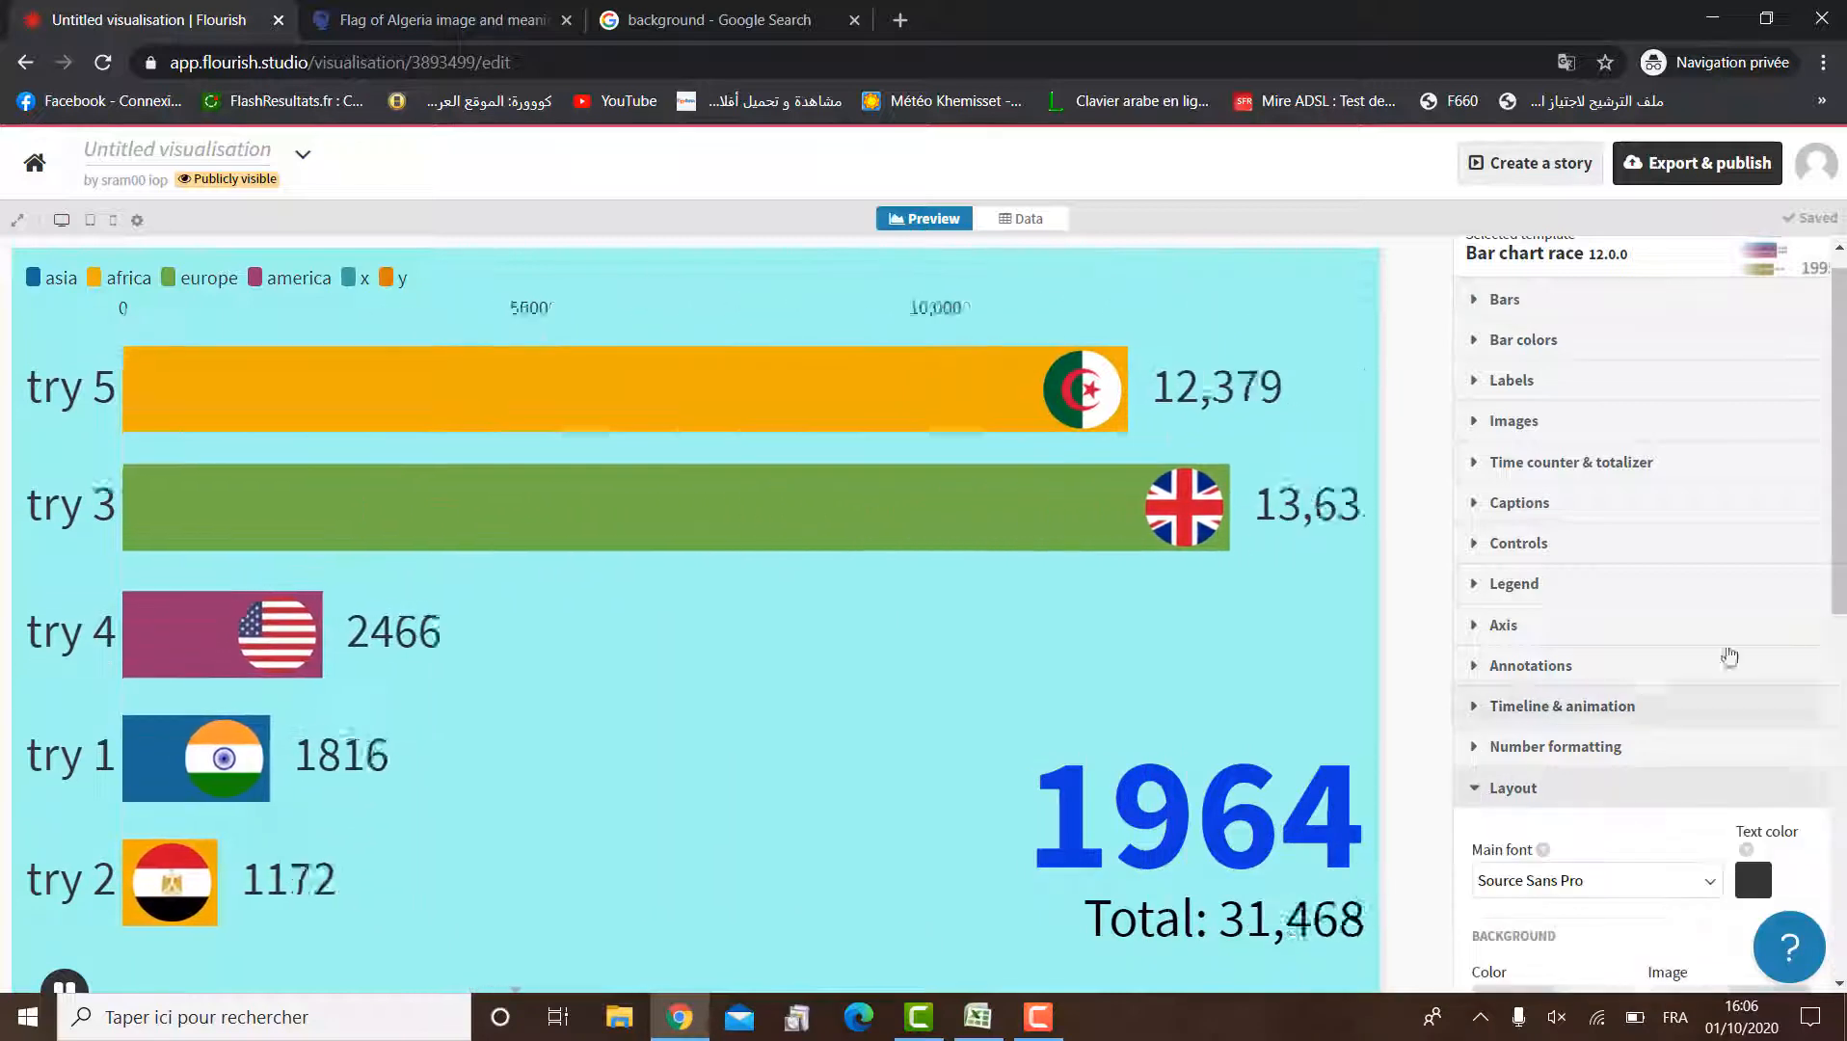
scroll(1730, 656, "down", 4)
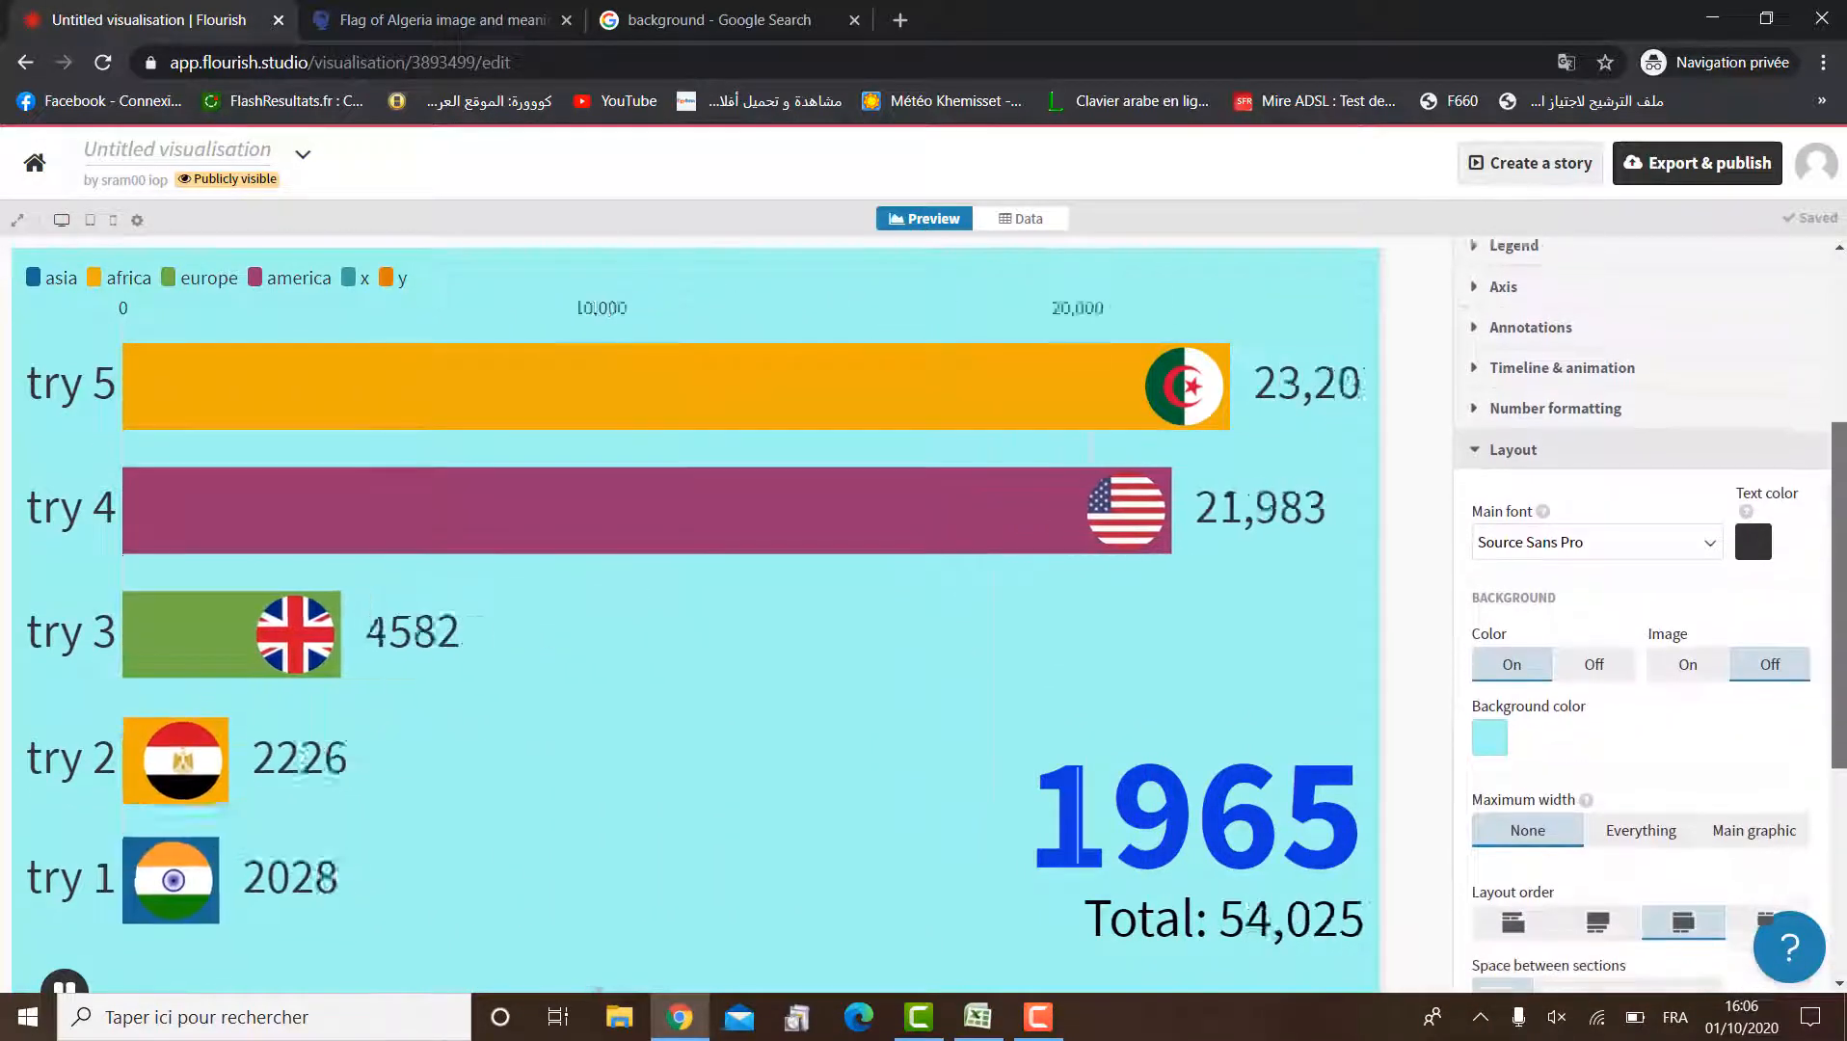
scroll(1639, 617, "down", 1)
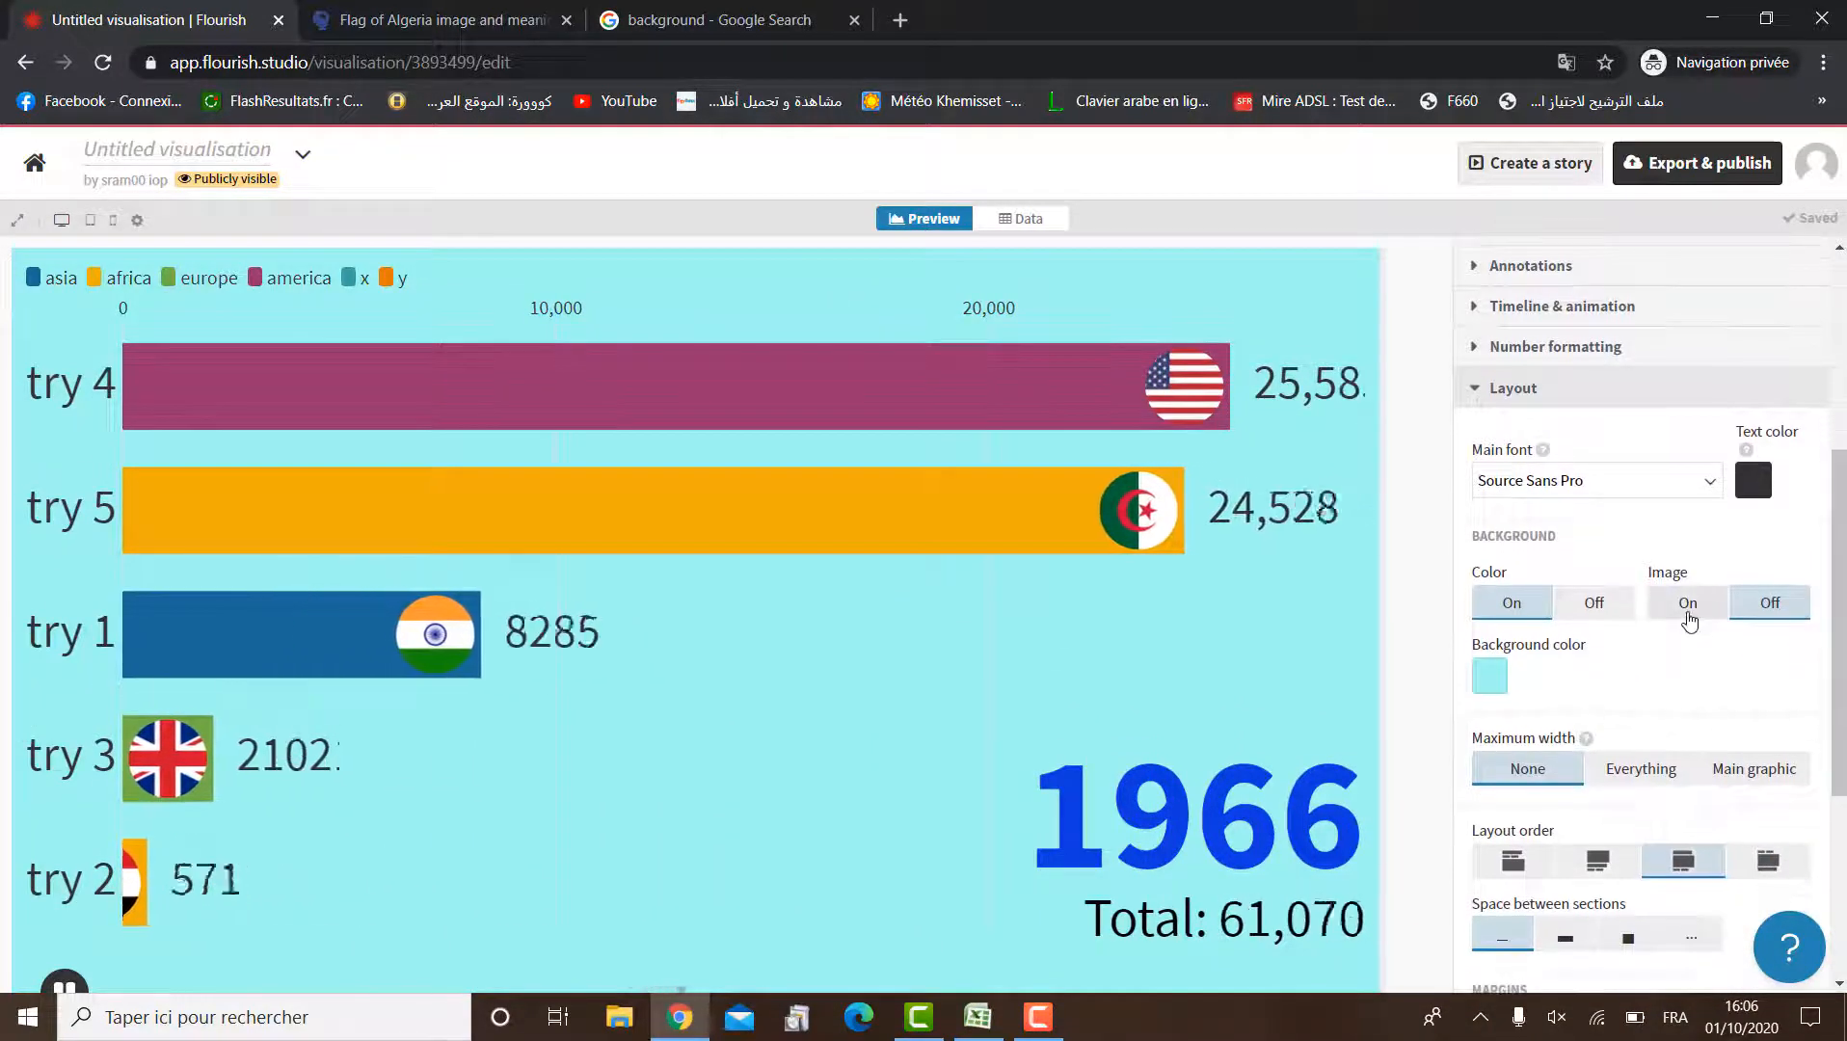
left_click(1687, 610)
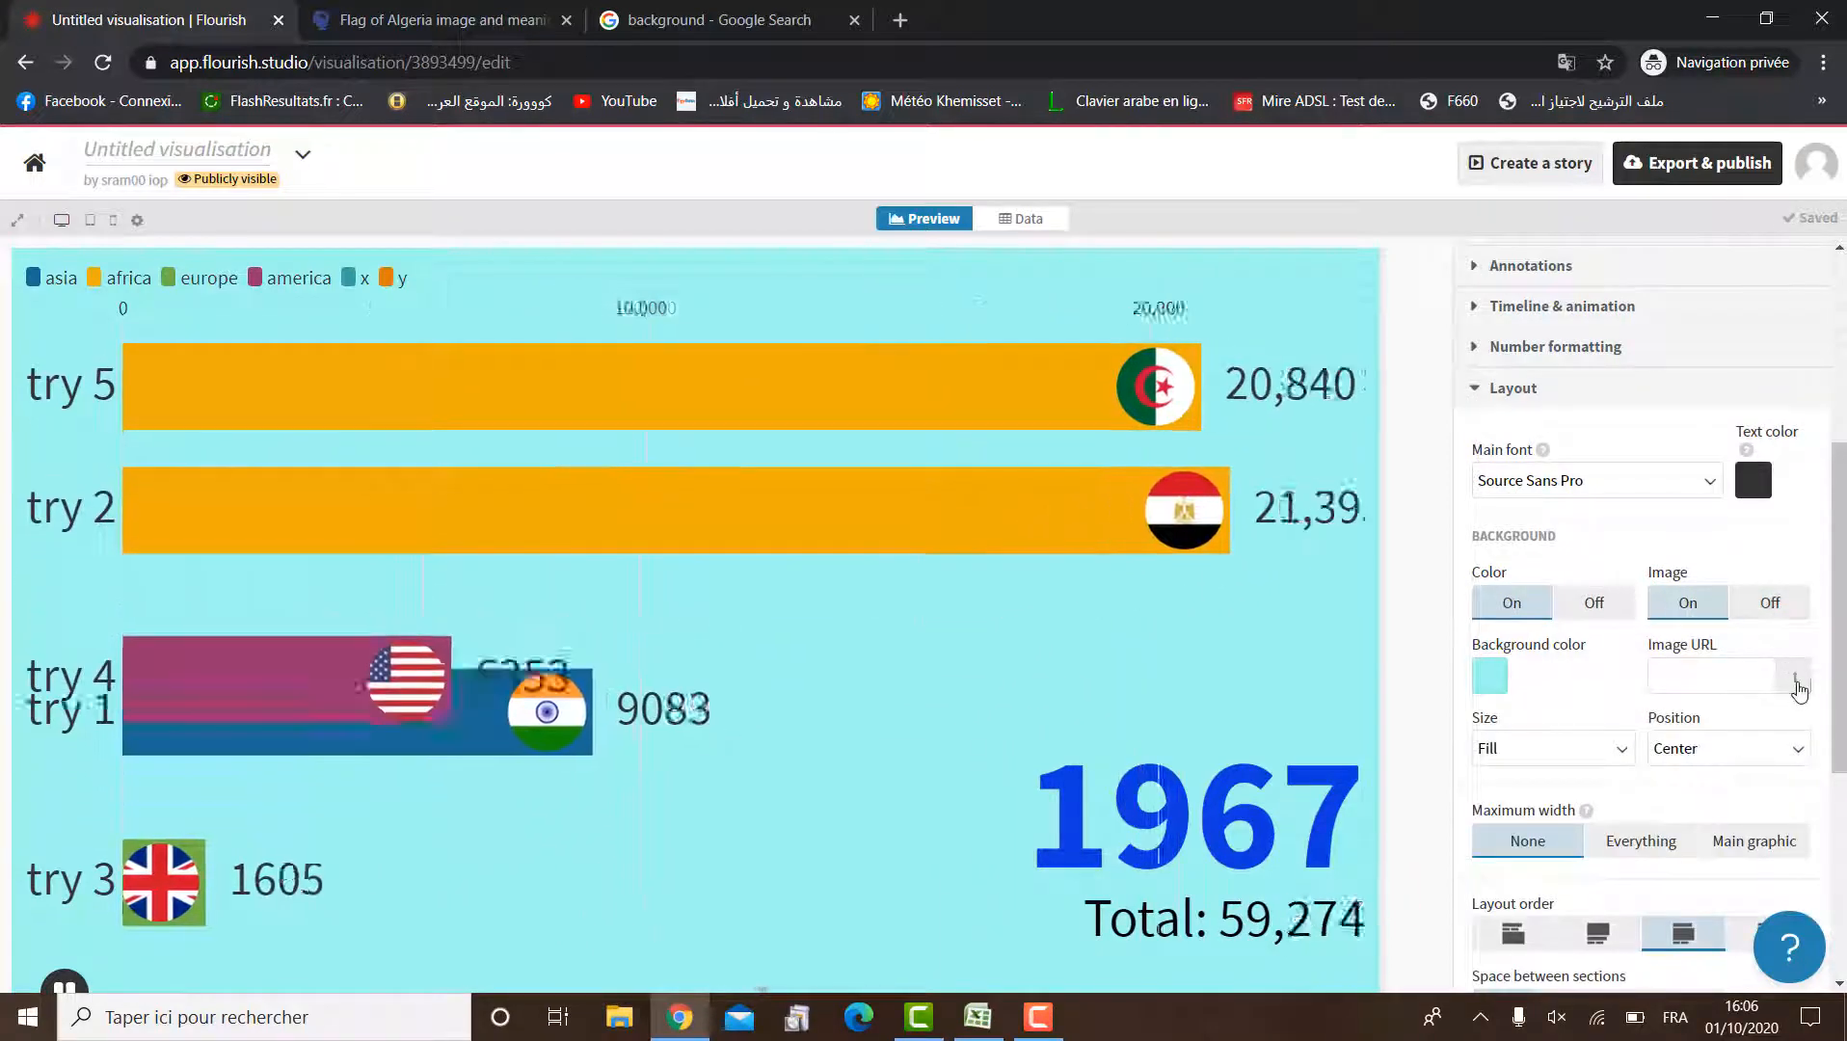
left_click(1796, 682)
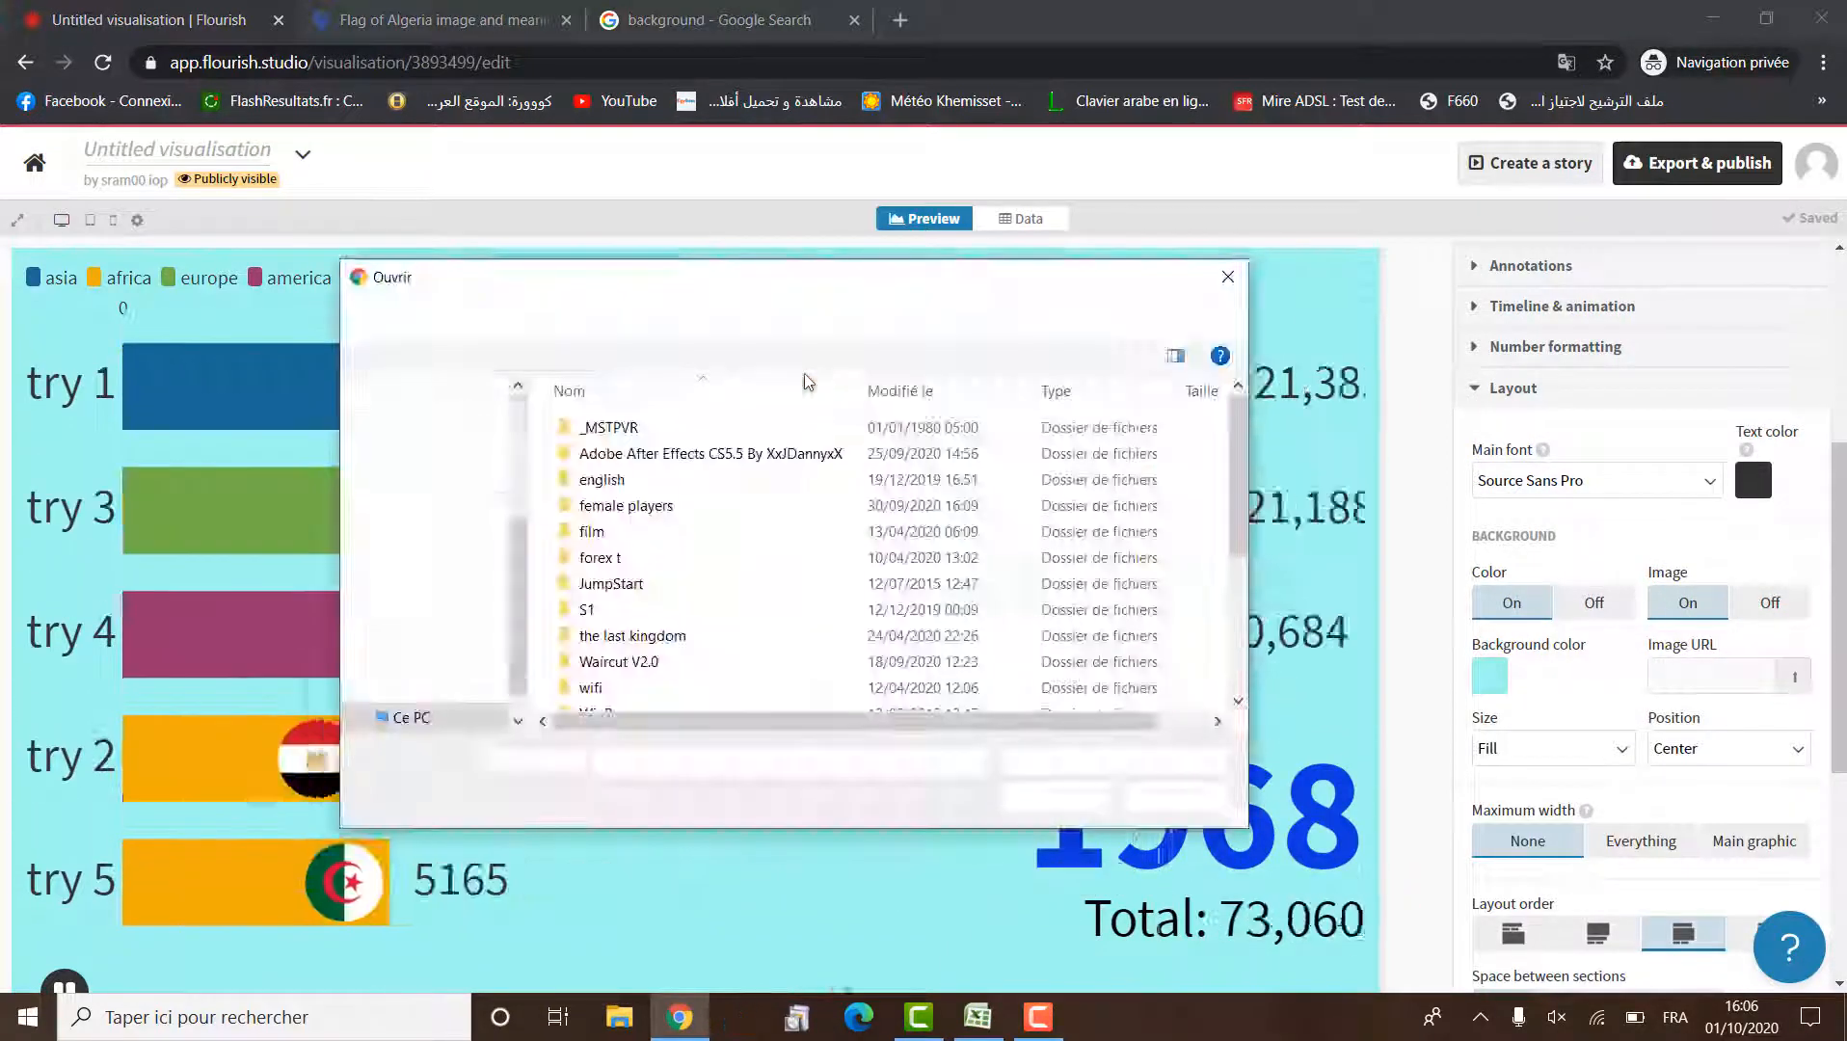
left_click_drag(521, 526, 550, 390)
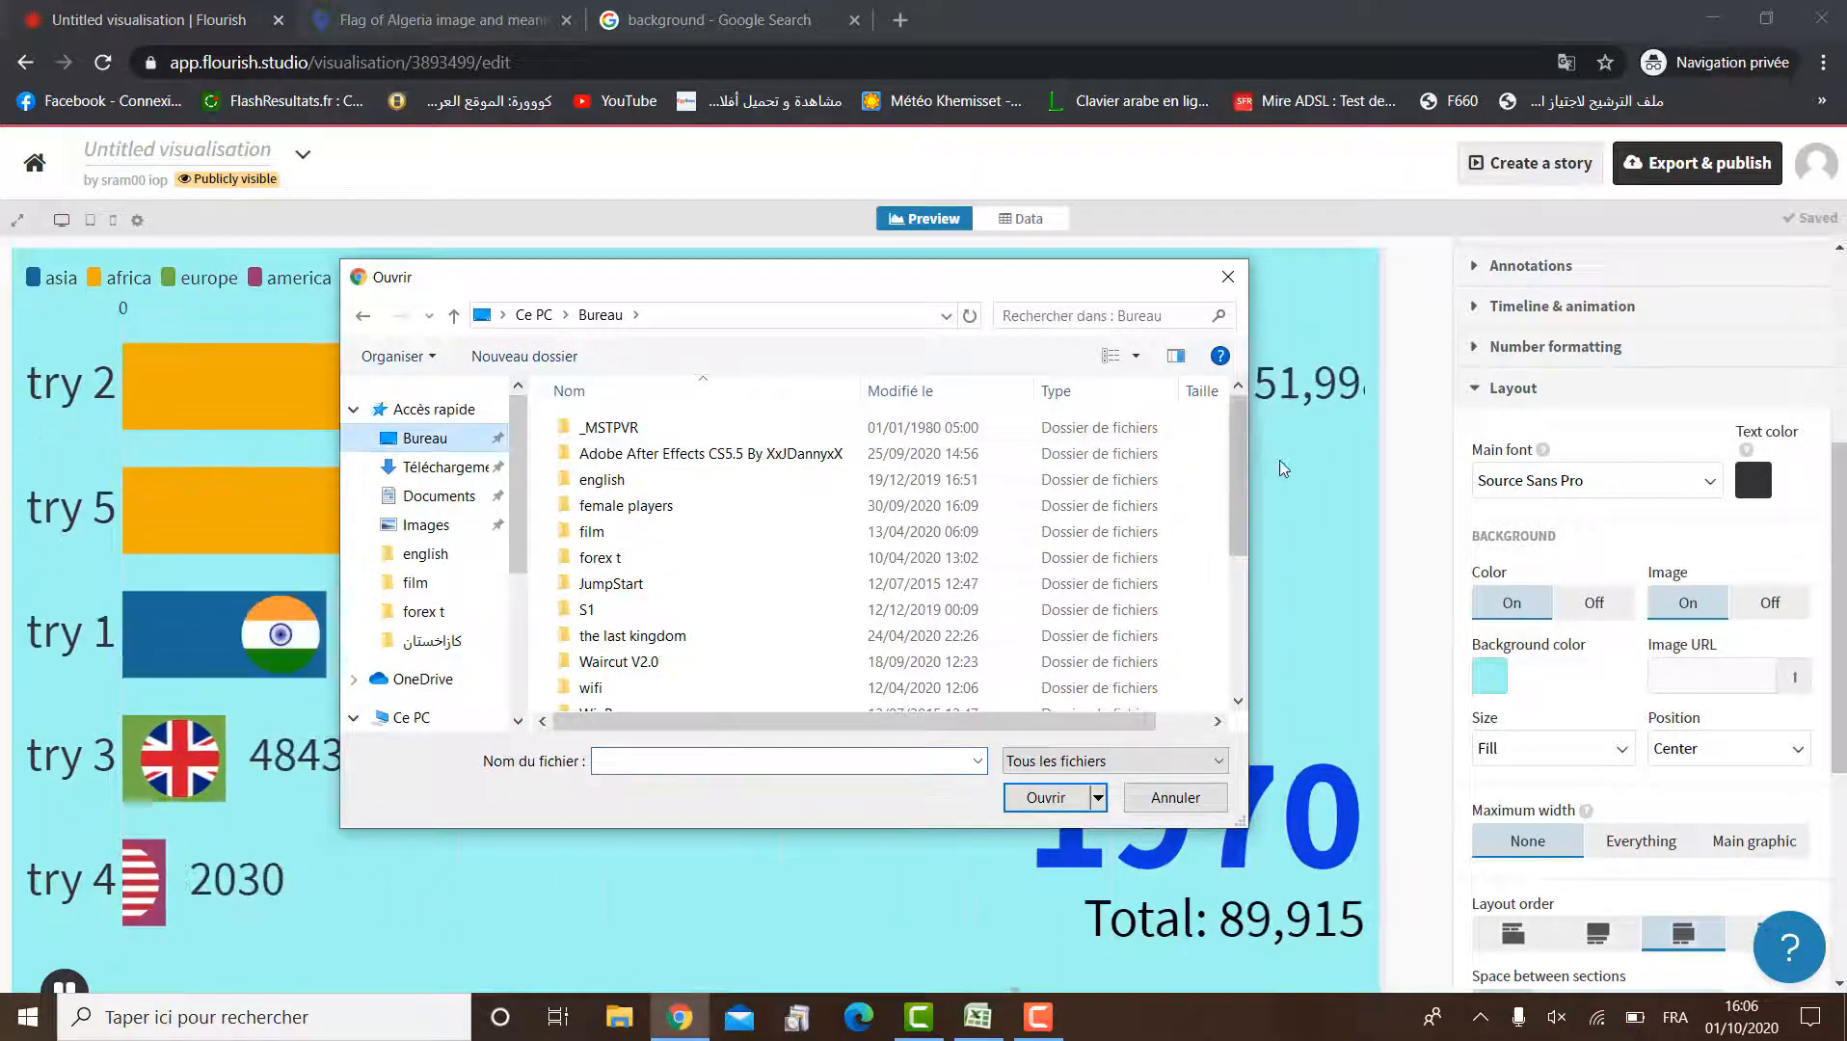
left_click_drag(1242, 487, 1245, 574)
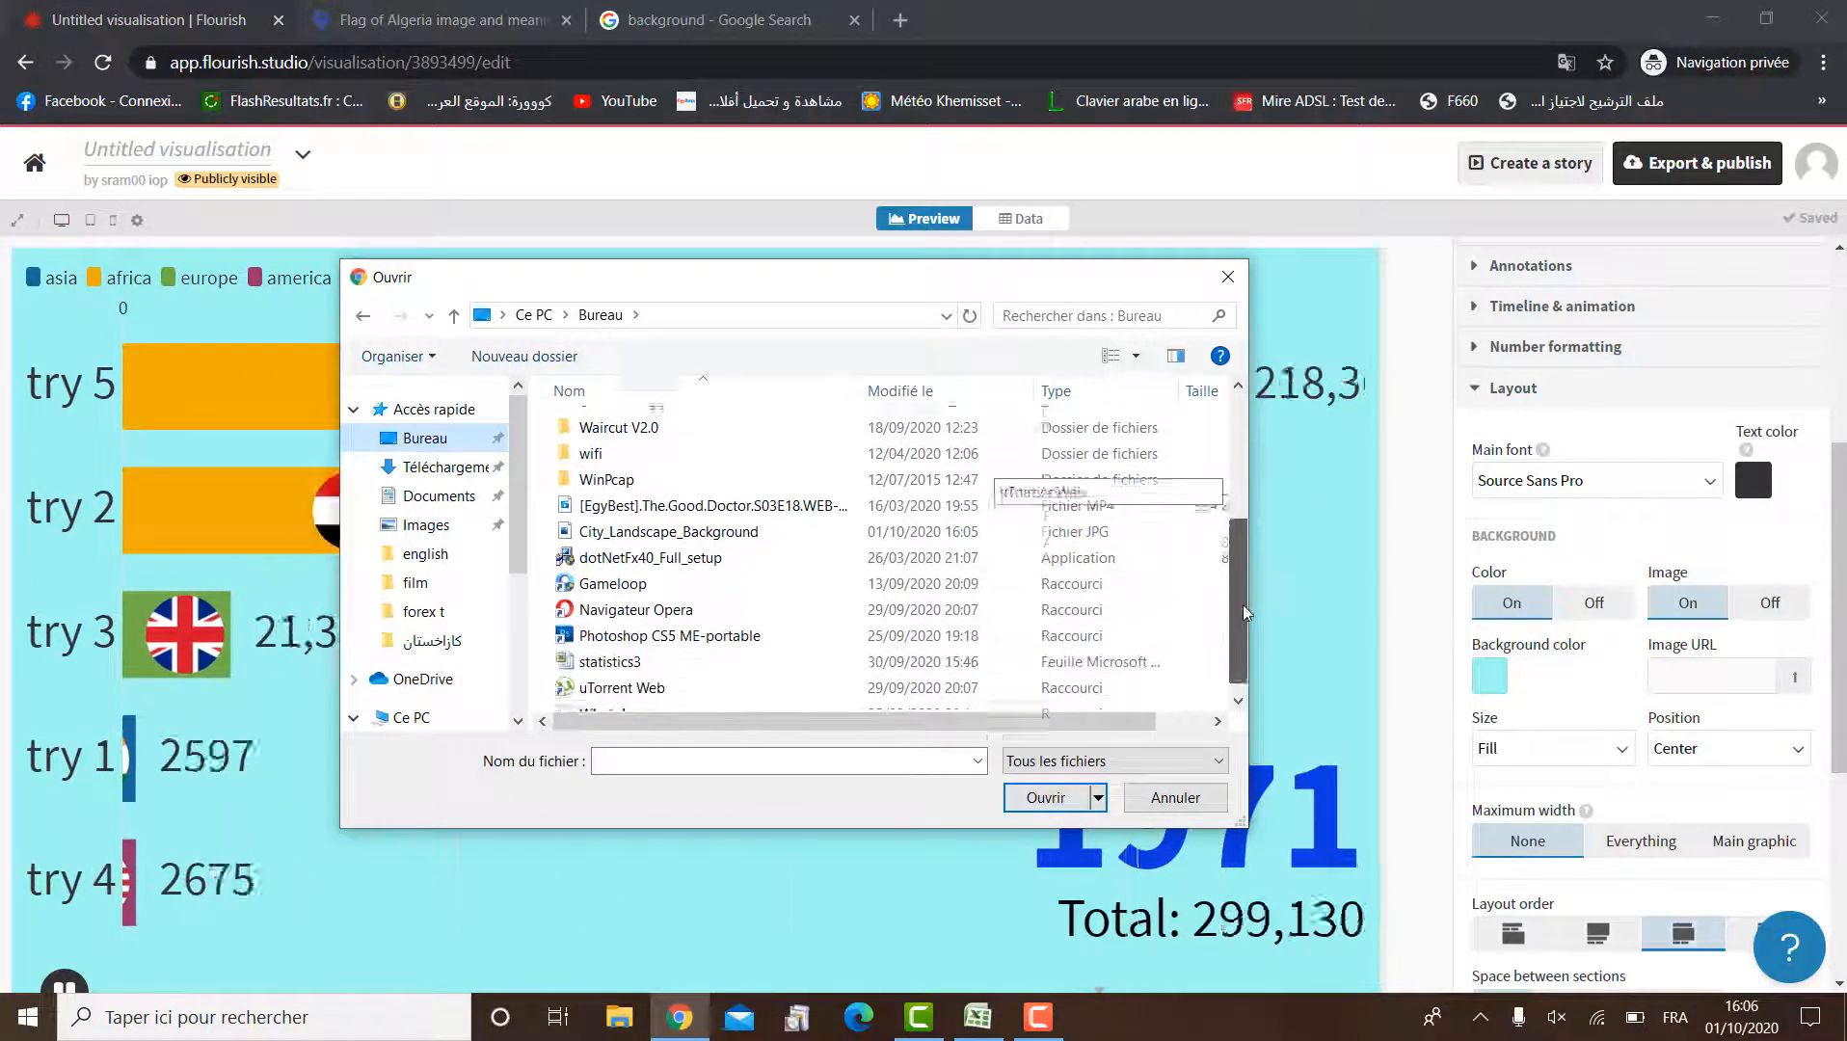
double_click(637, 527)
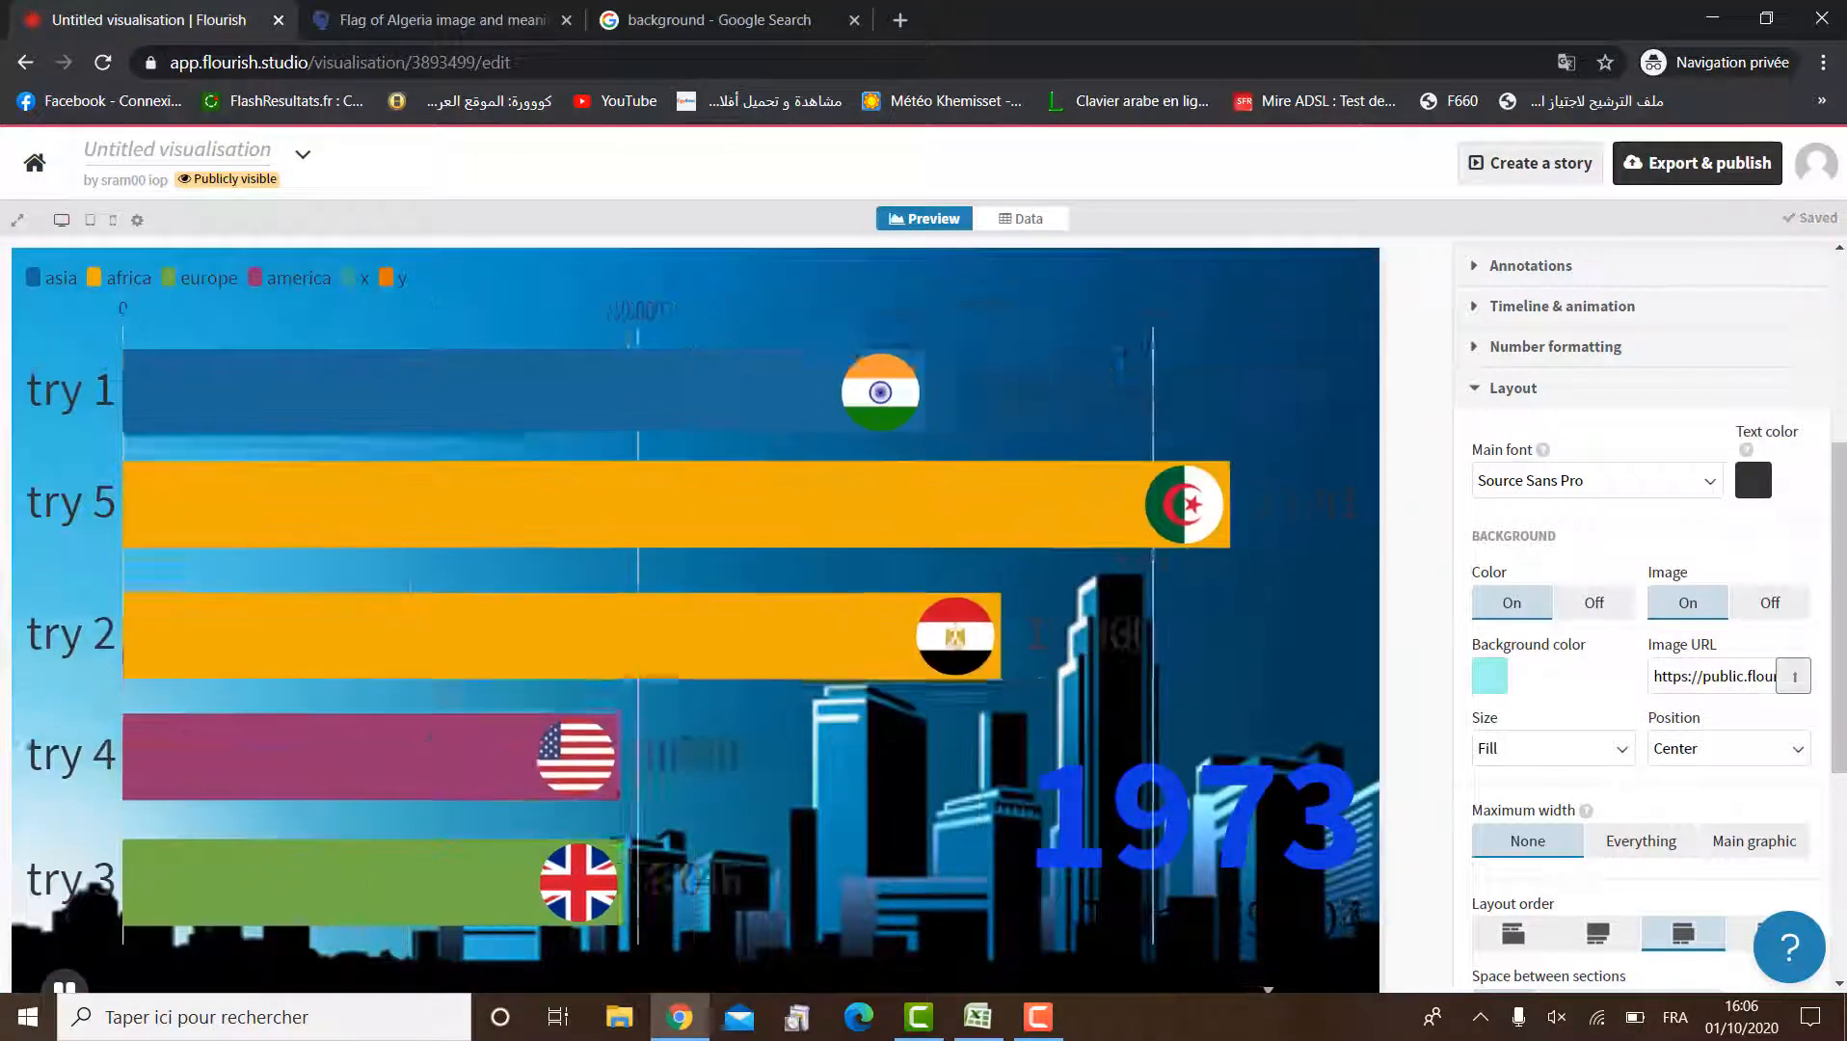
Switch the background image off and on again to compare, and leave it off
scroll(1639, 617, "down", 2)
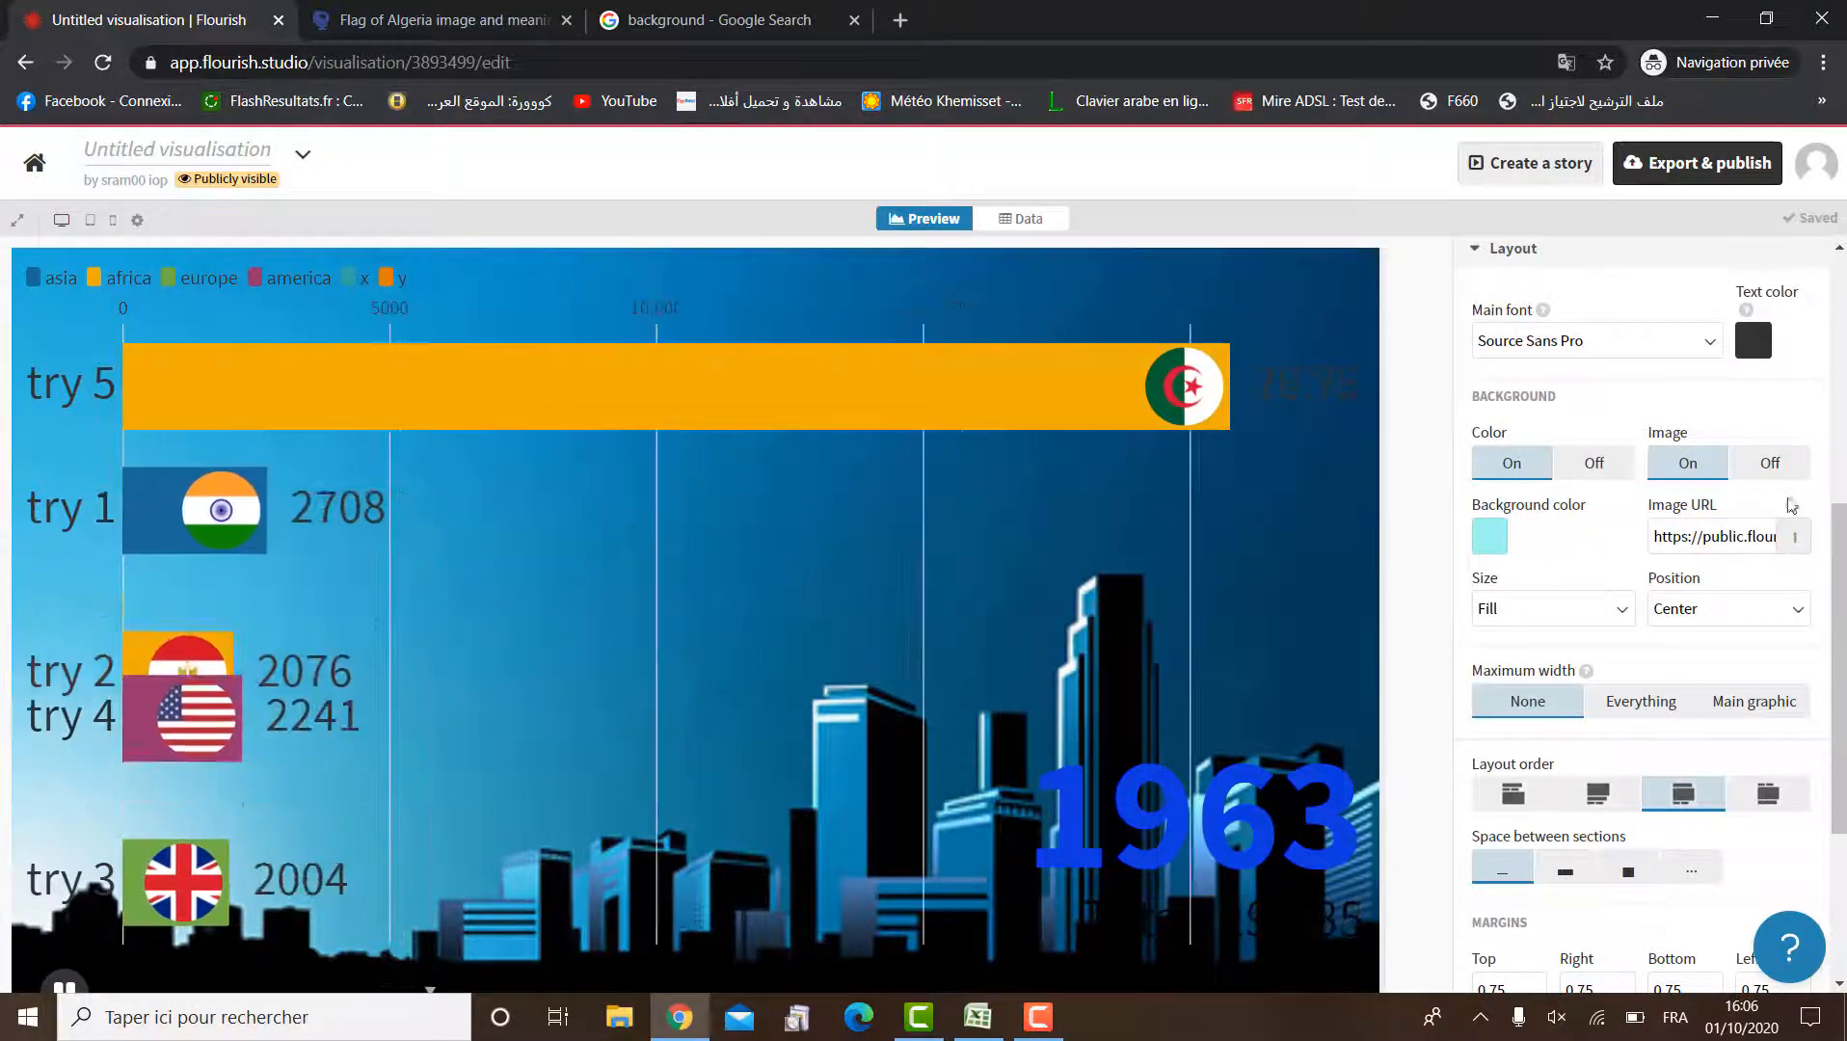
left_click(1776, 474)
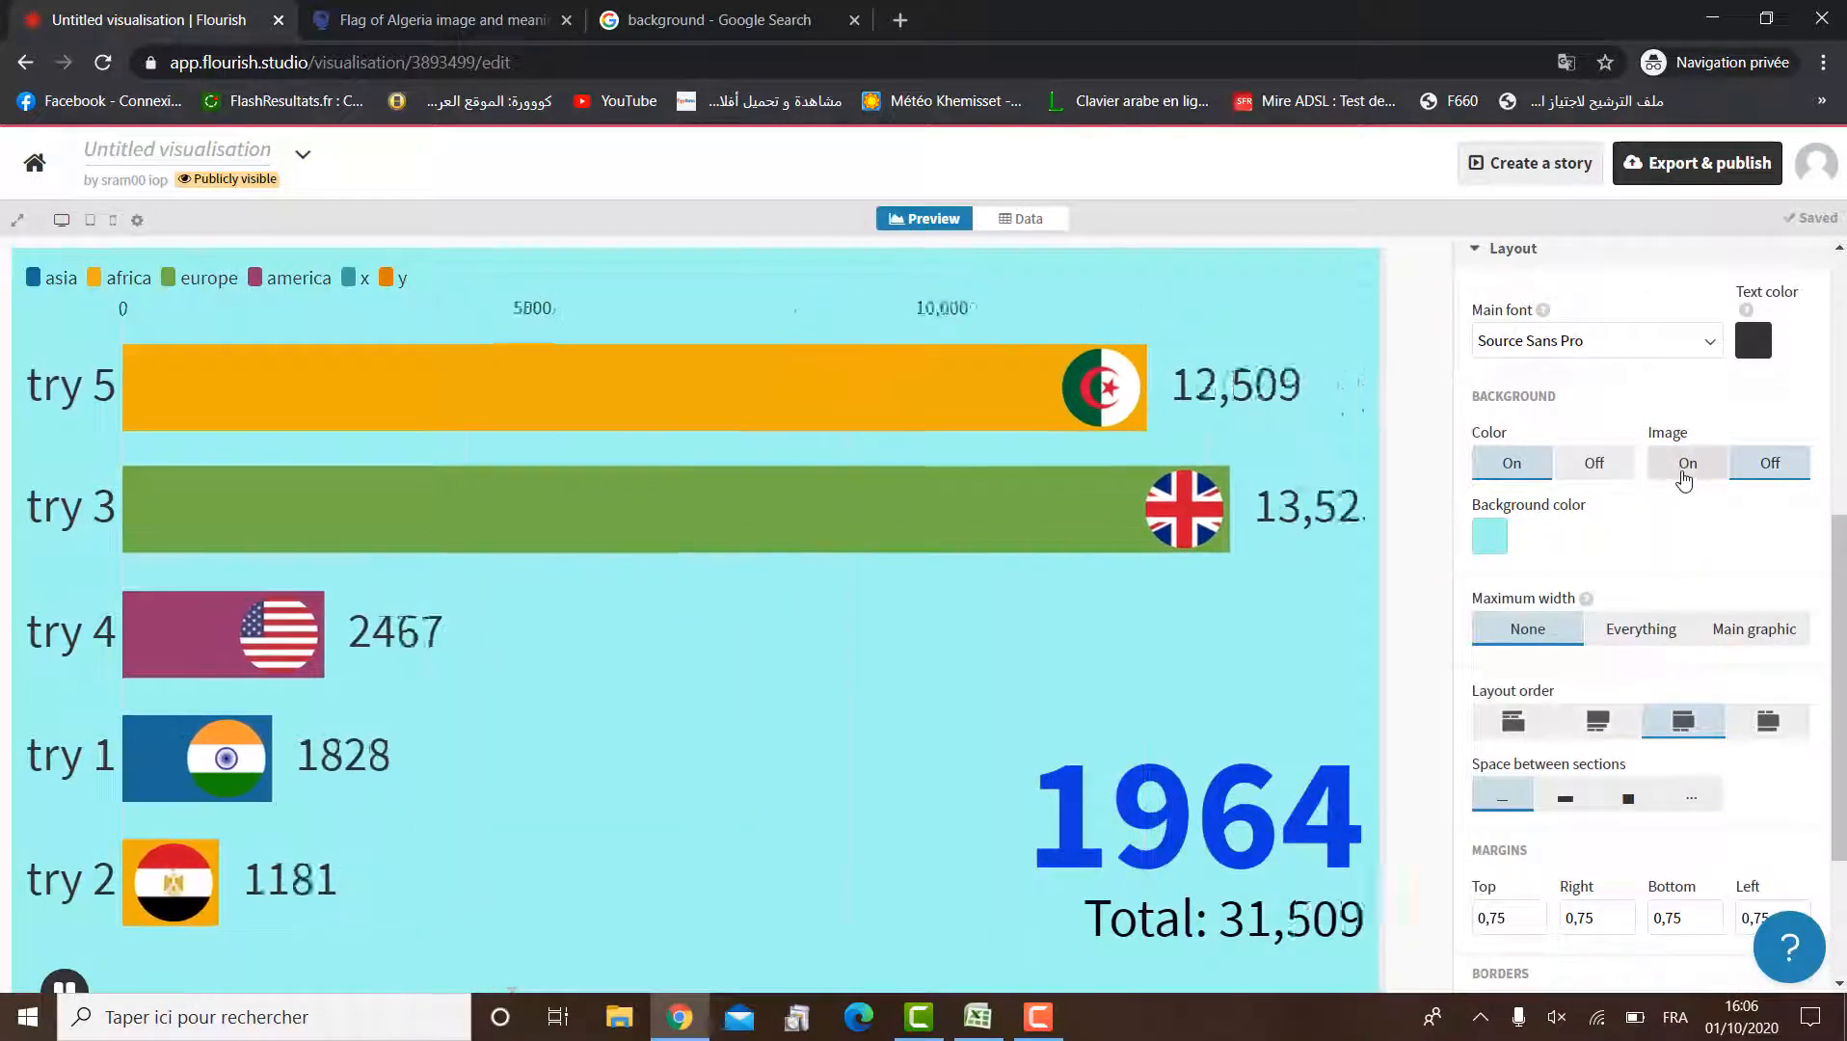
left_click(1686, 464)
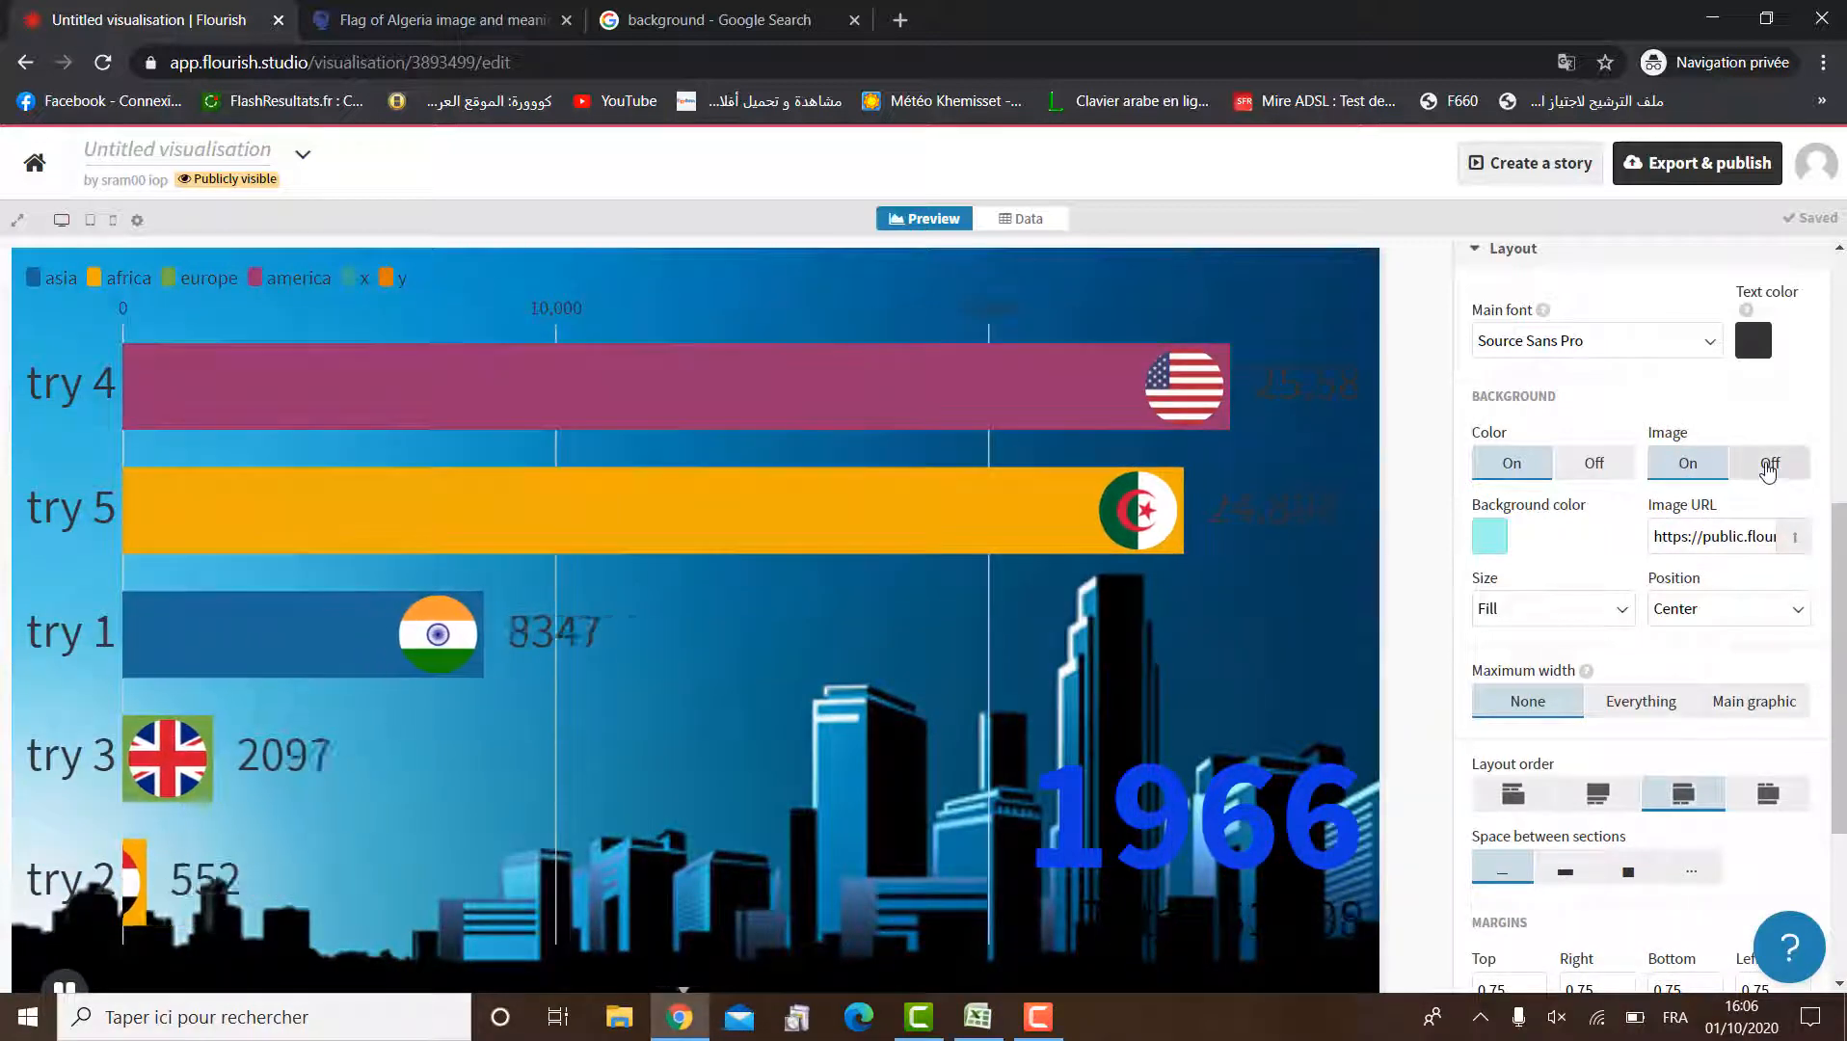
left_click(1769, 466)
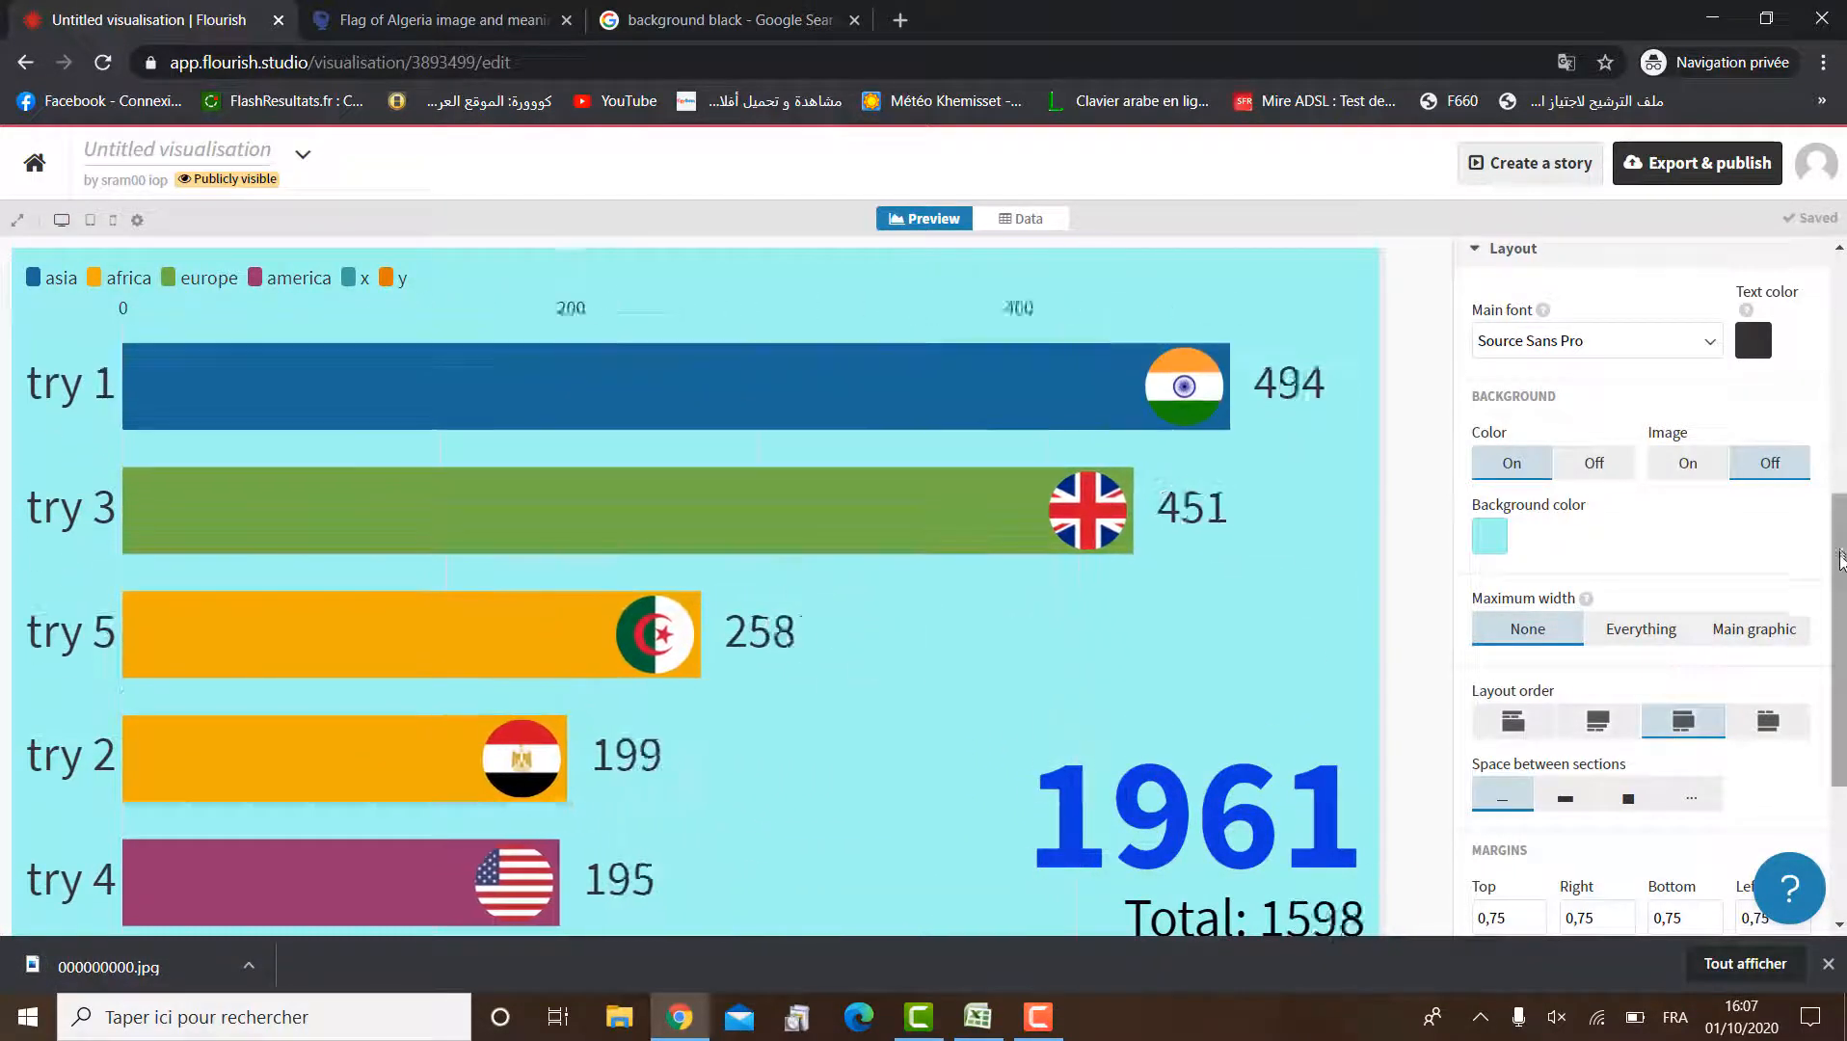
scroll(1825, 585, "up", 2)
scroll(1610, 487, "up", 3)
left_click(1489, 492)
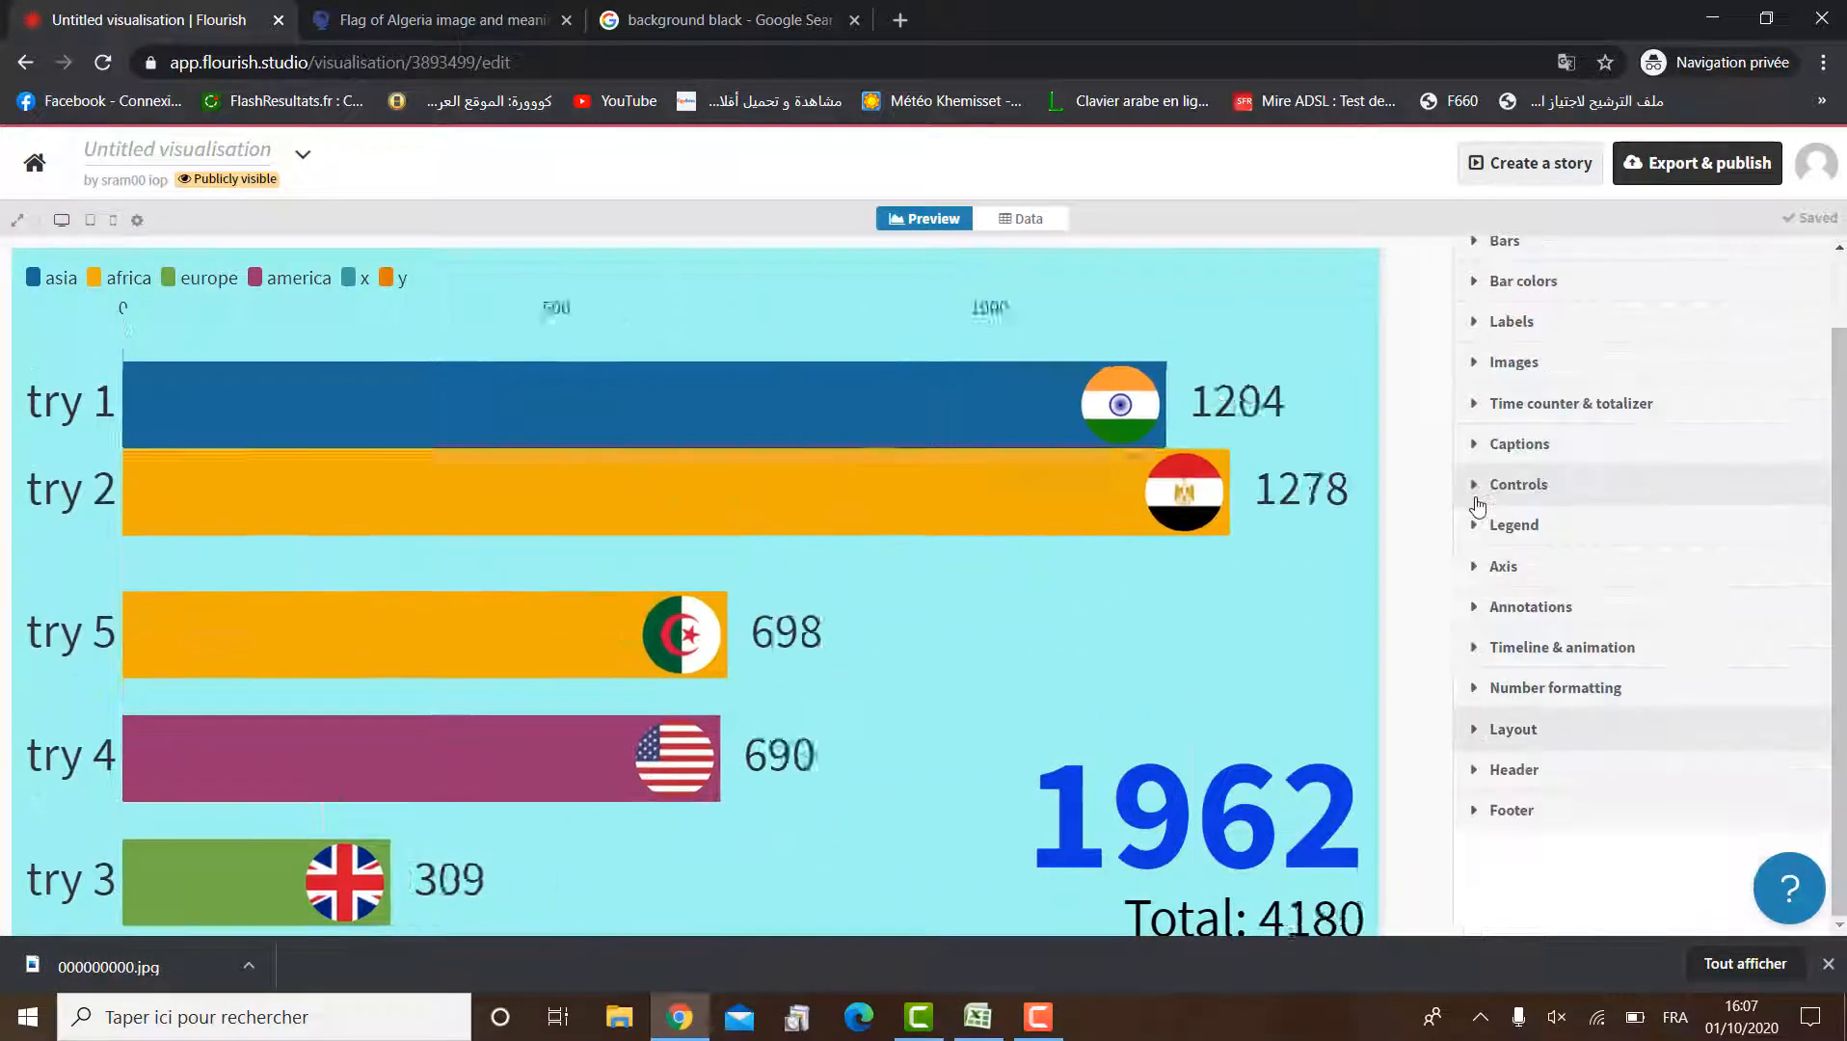
left_click(1478, 487)
left_click(1479, 506)
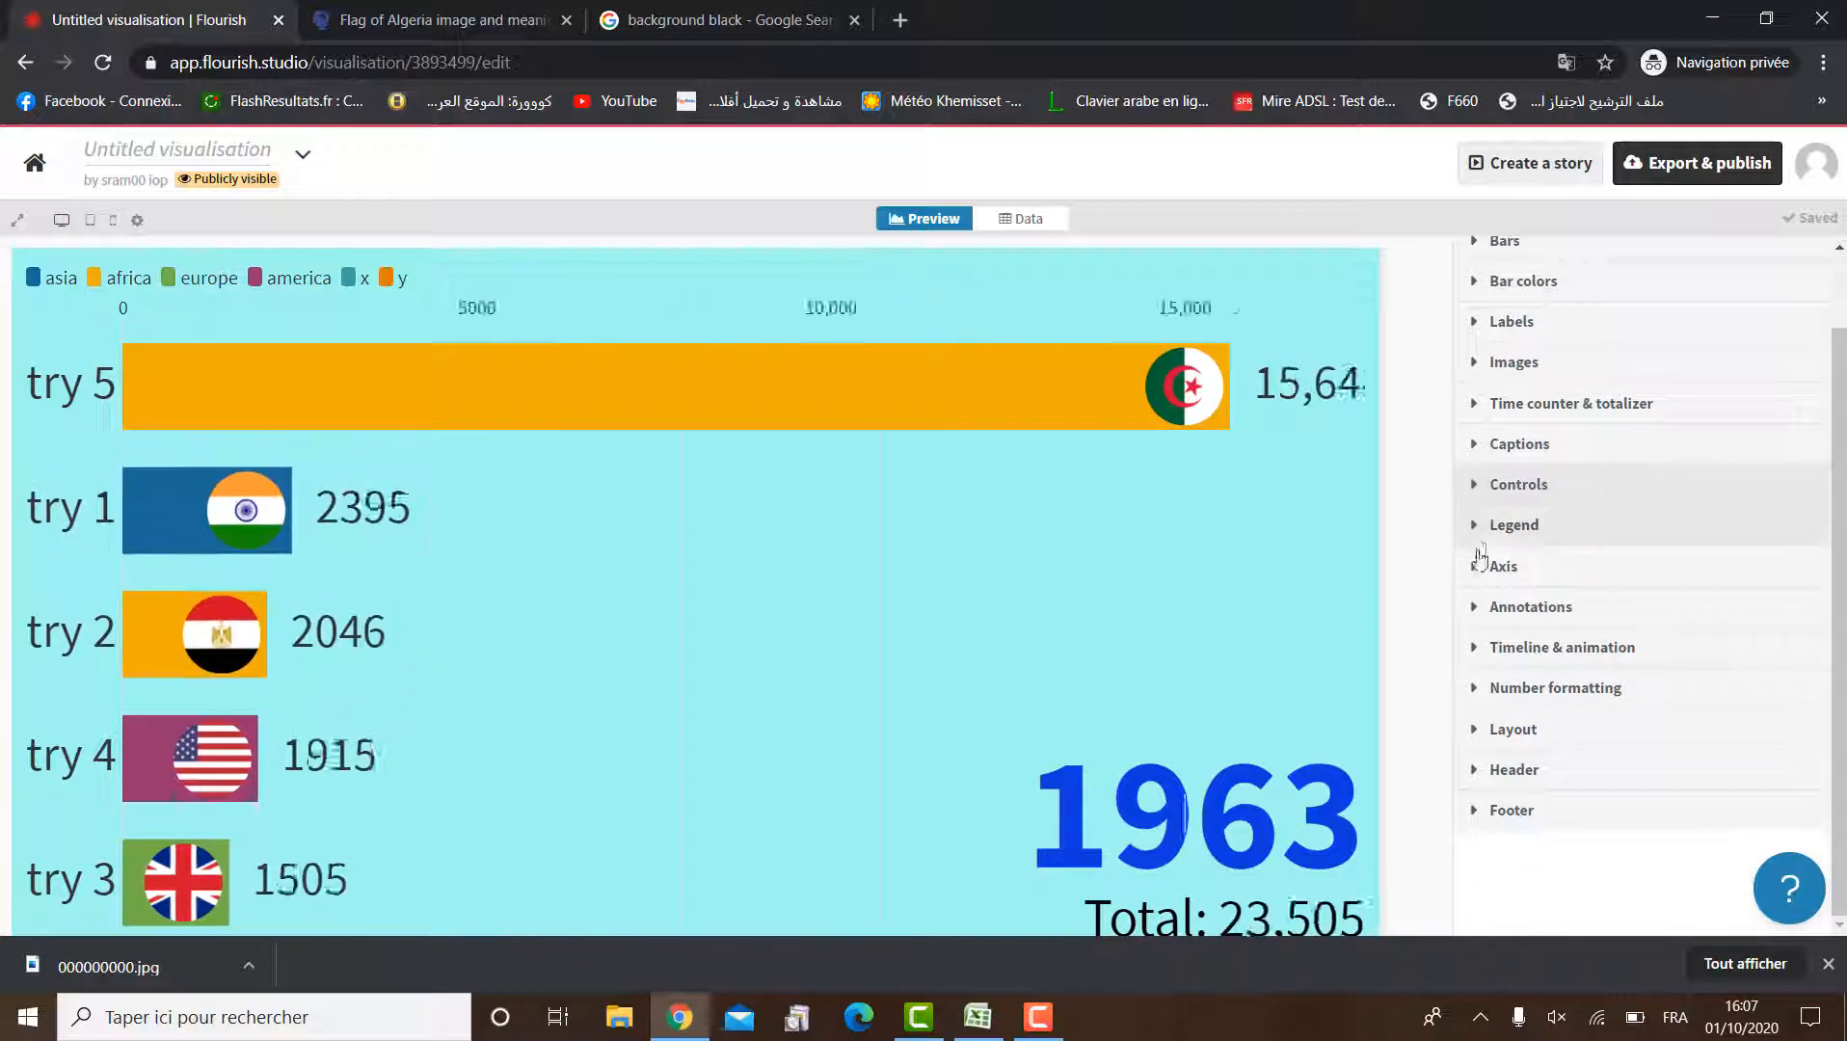
Try the 000000000 picture from the desktop as the Layout background image, and turn the image off again
left_click(1475, 730)
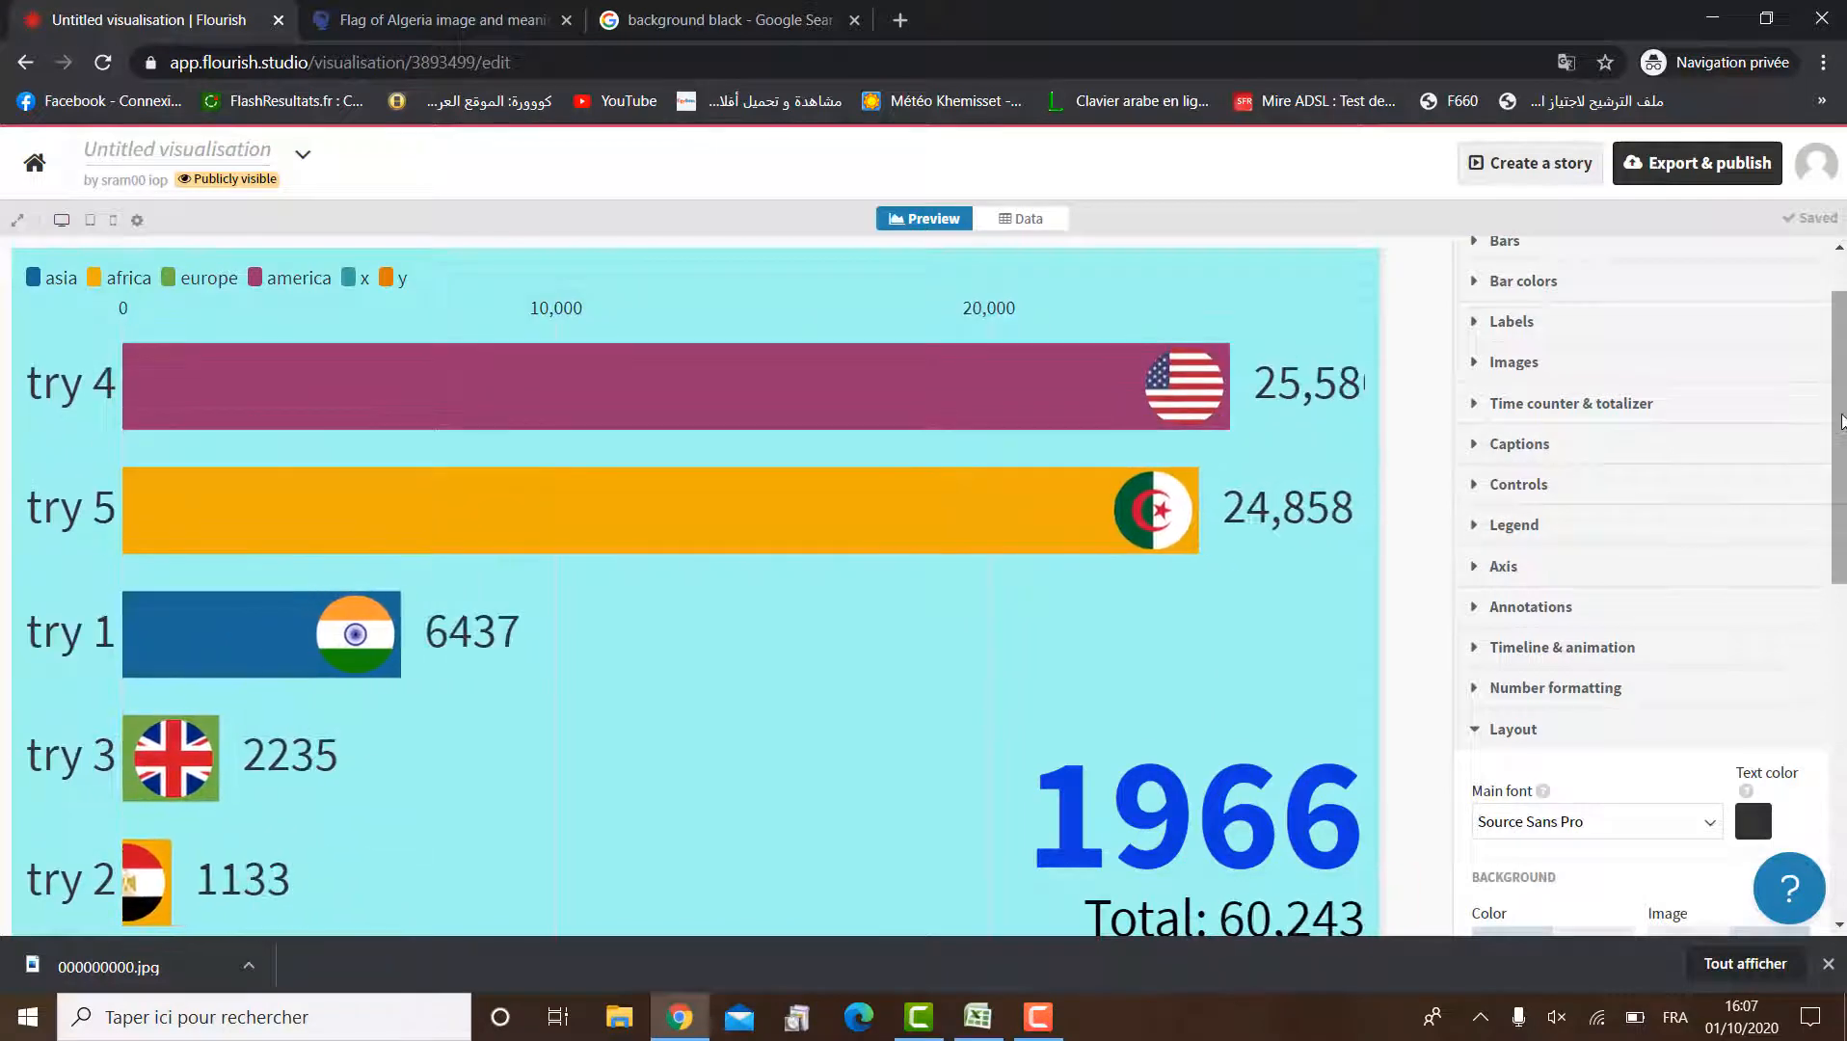
scroll(1638, 578, "down", 3)
scroll(1678, 502, "down", 2)
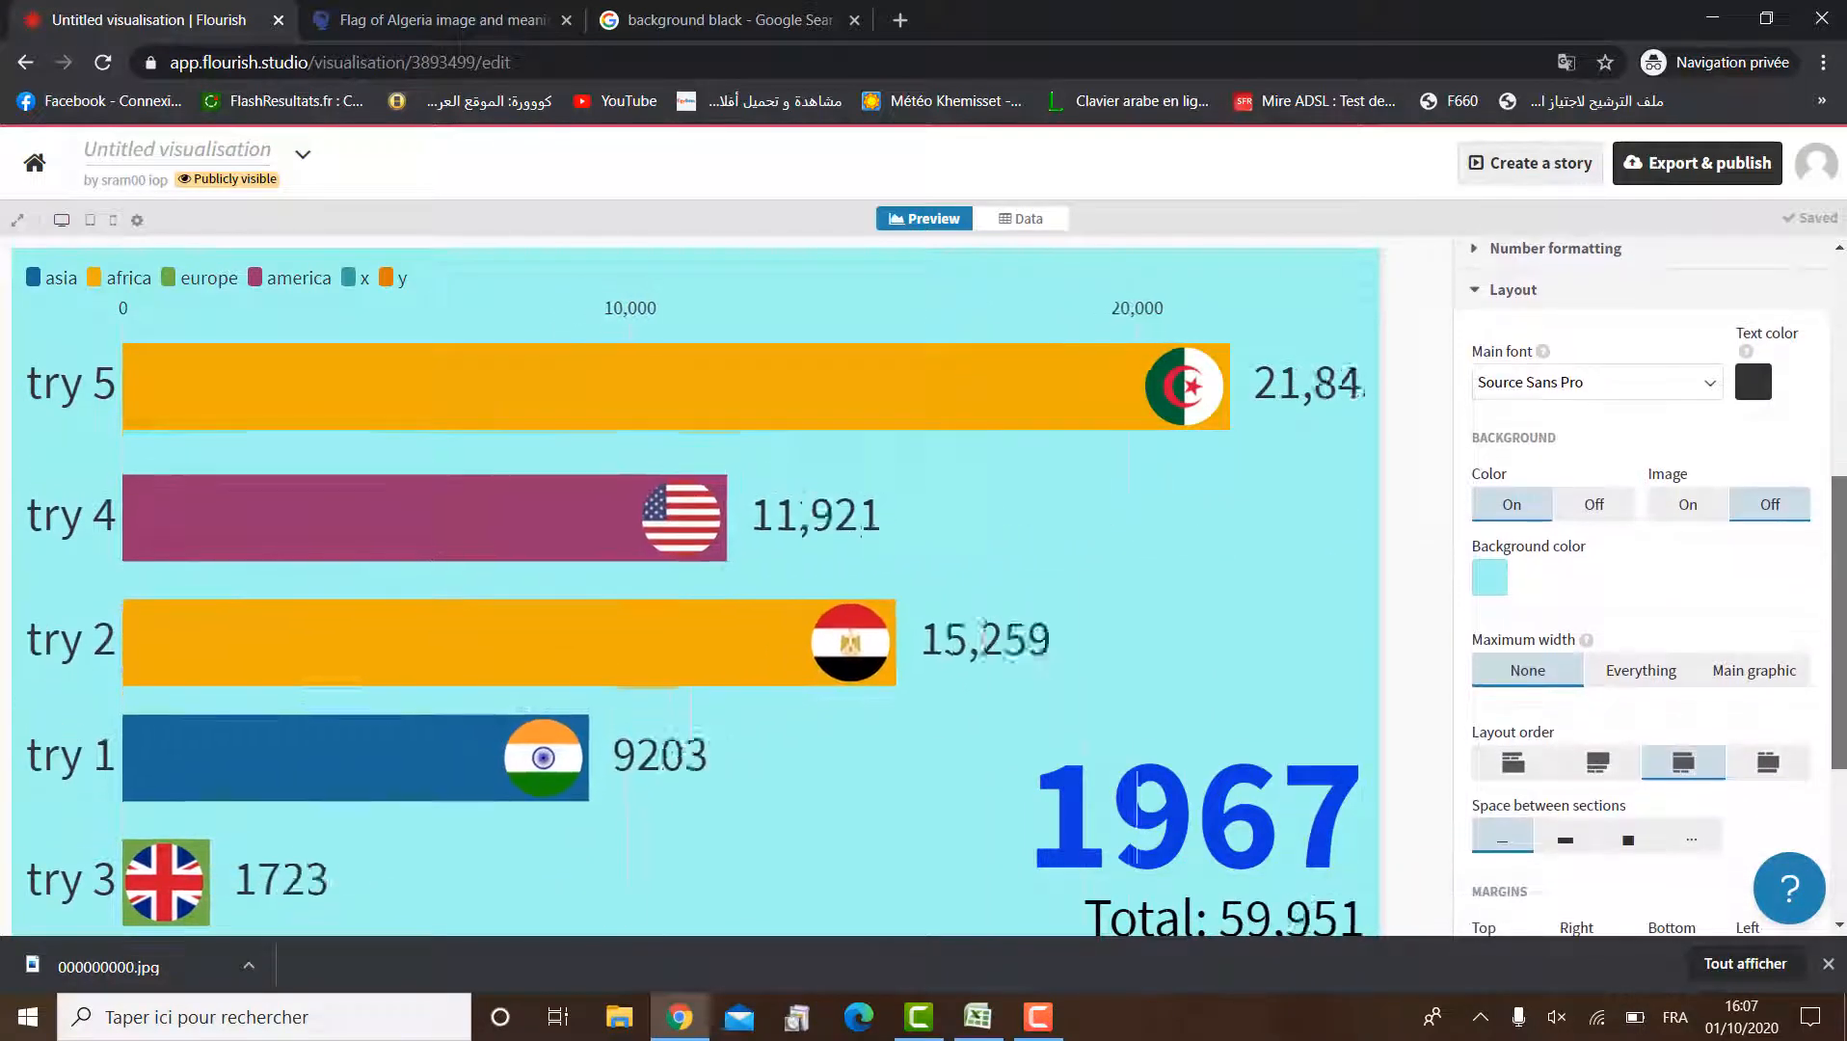
left_click(1687, 505)
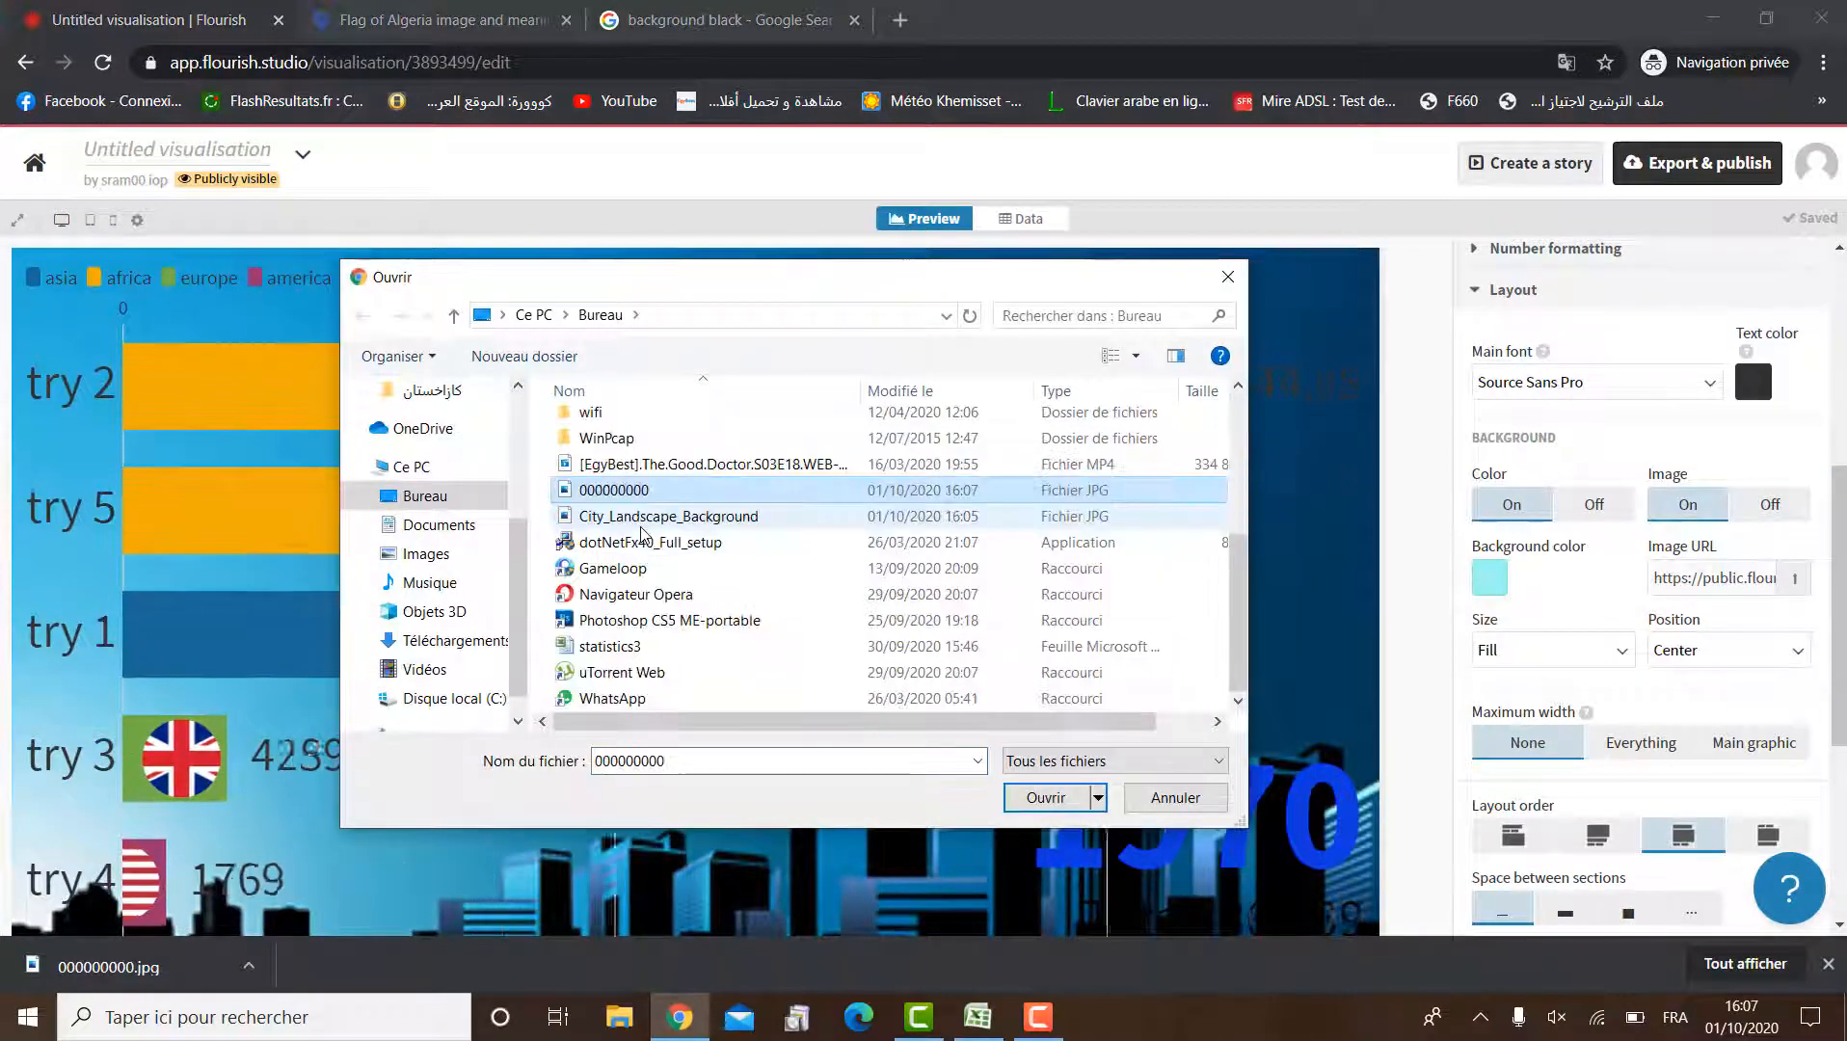
key("Return")
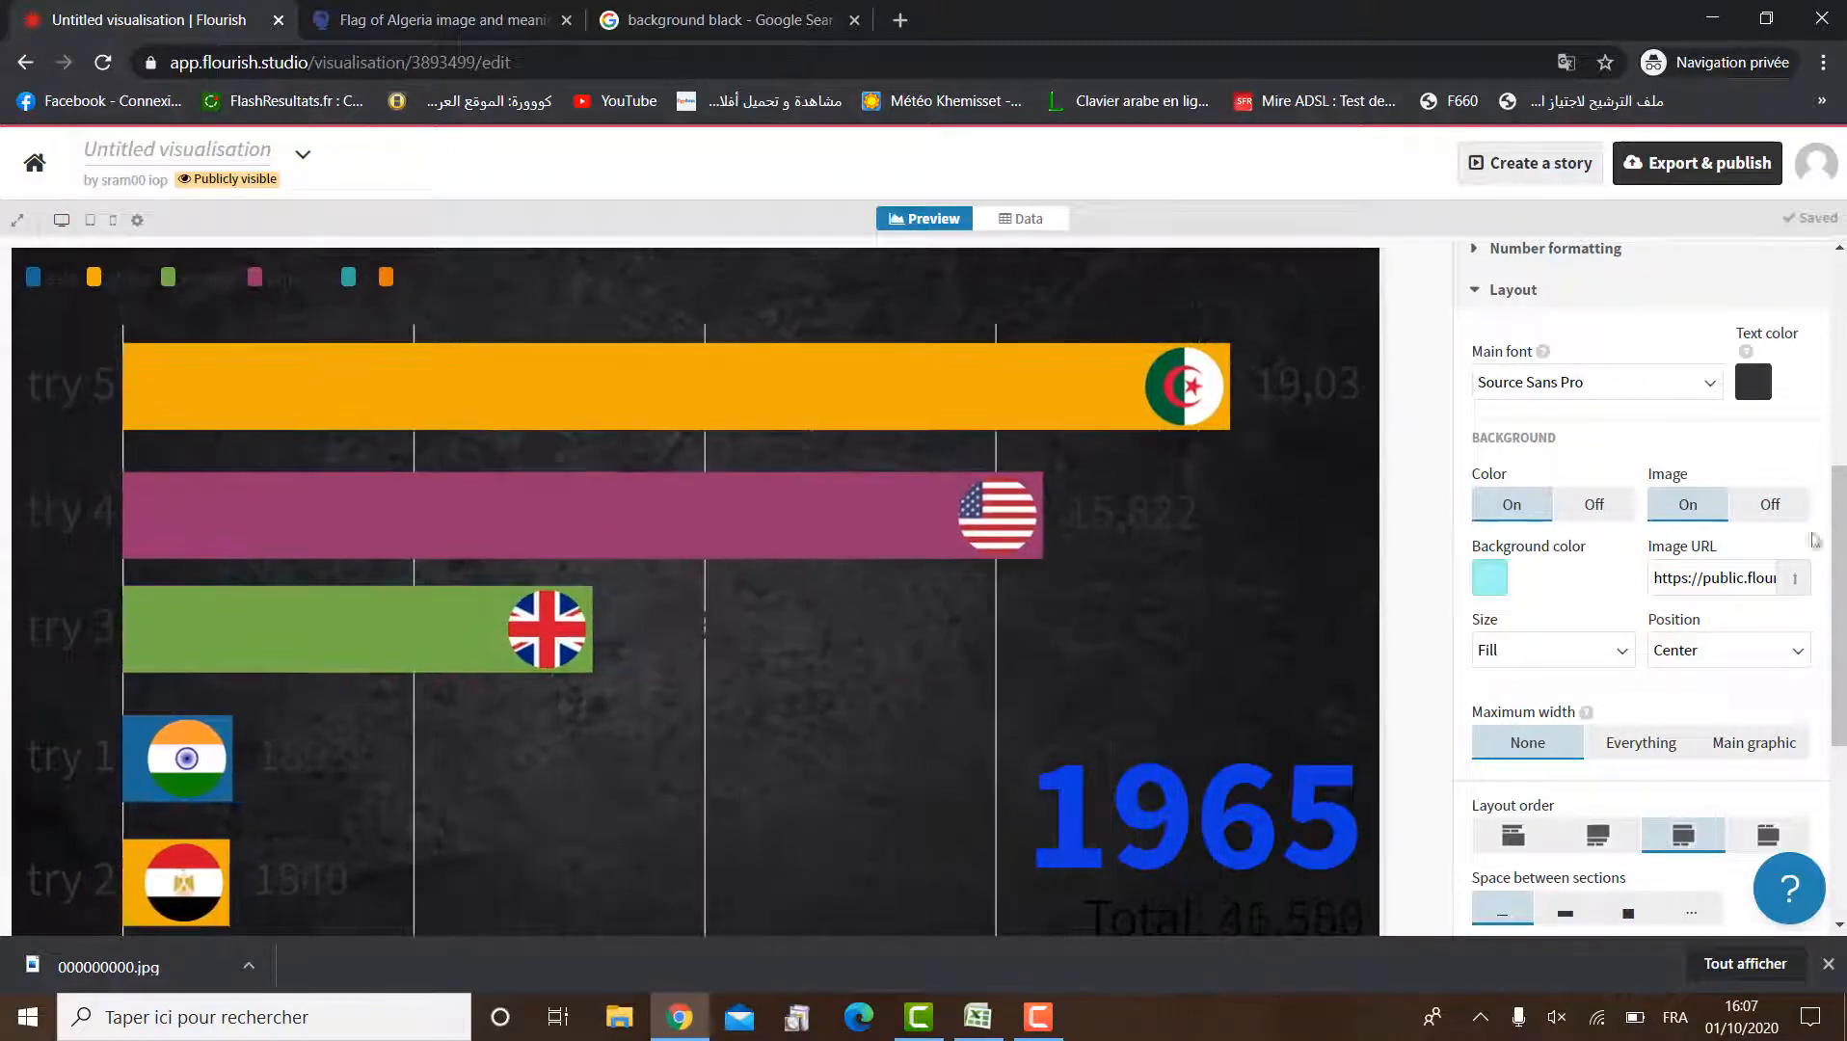
left_click(1768, 505)
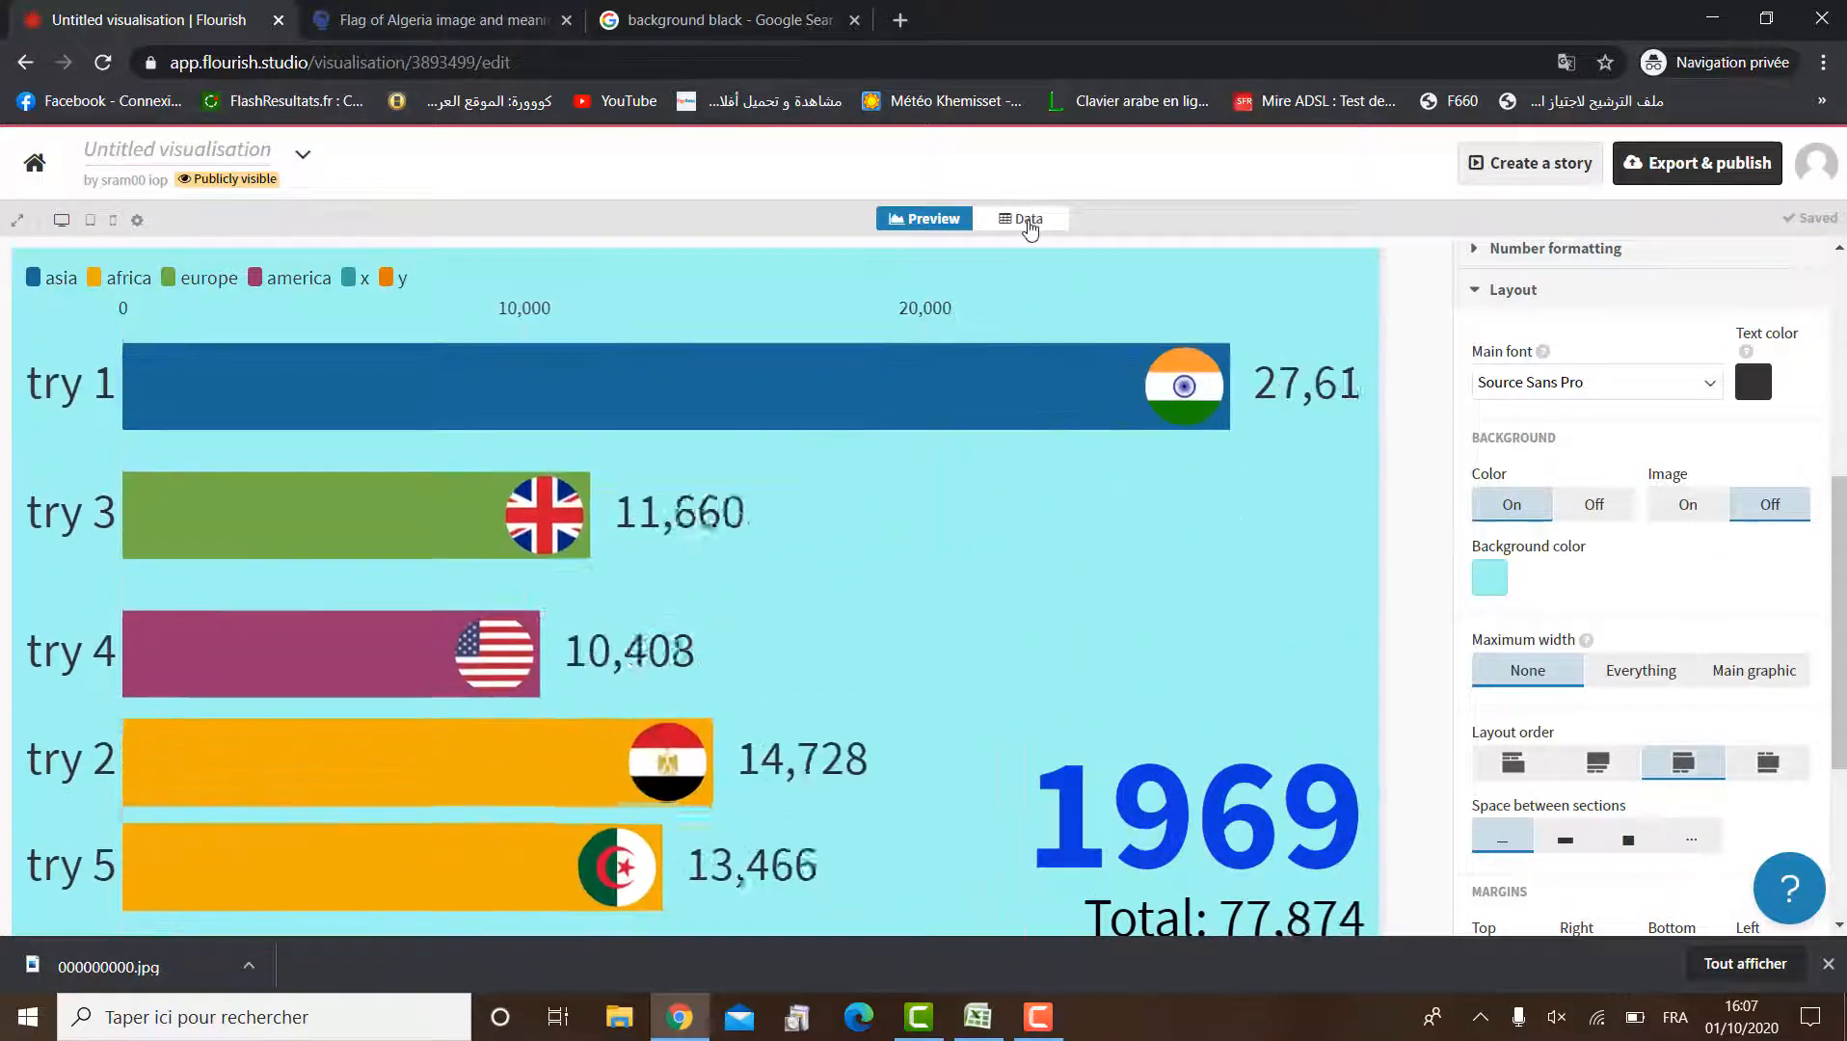
Review the data sheet from its first columns, glance at the other browser tabs and return to the chart preview
left_click(1025, 219)
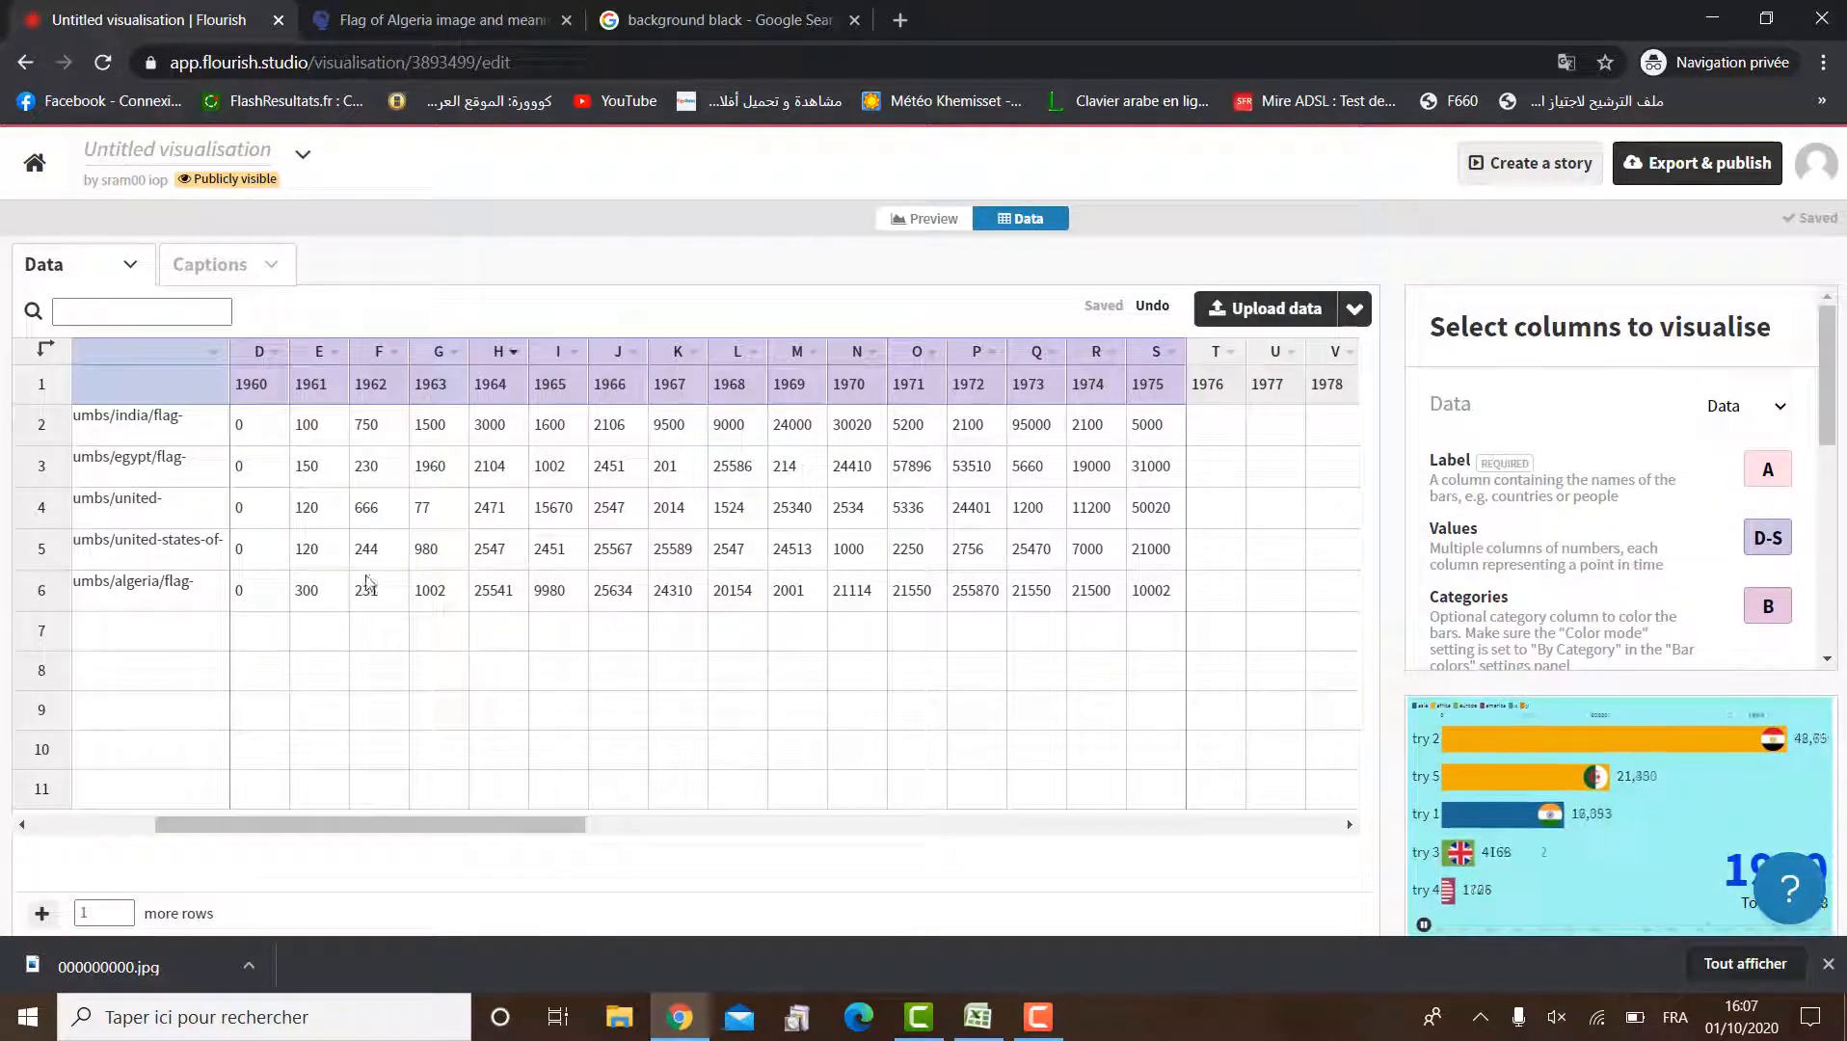
left_click_drag(519, 827, 253, 776)
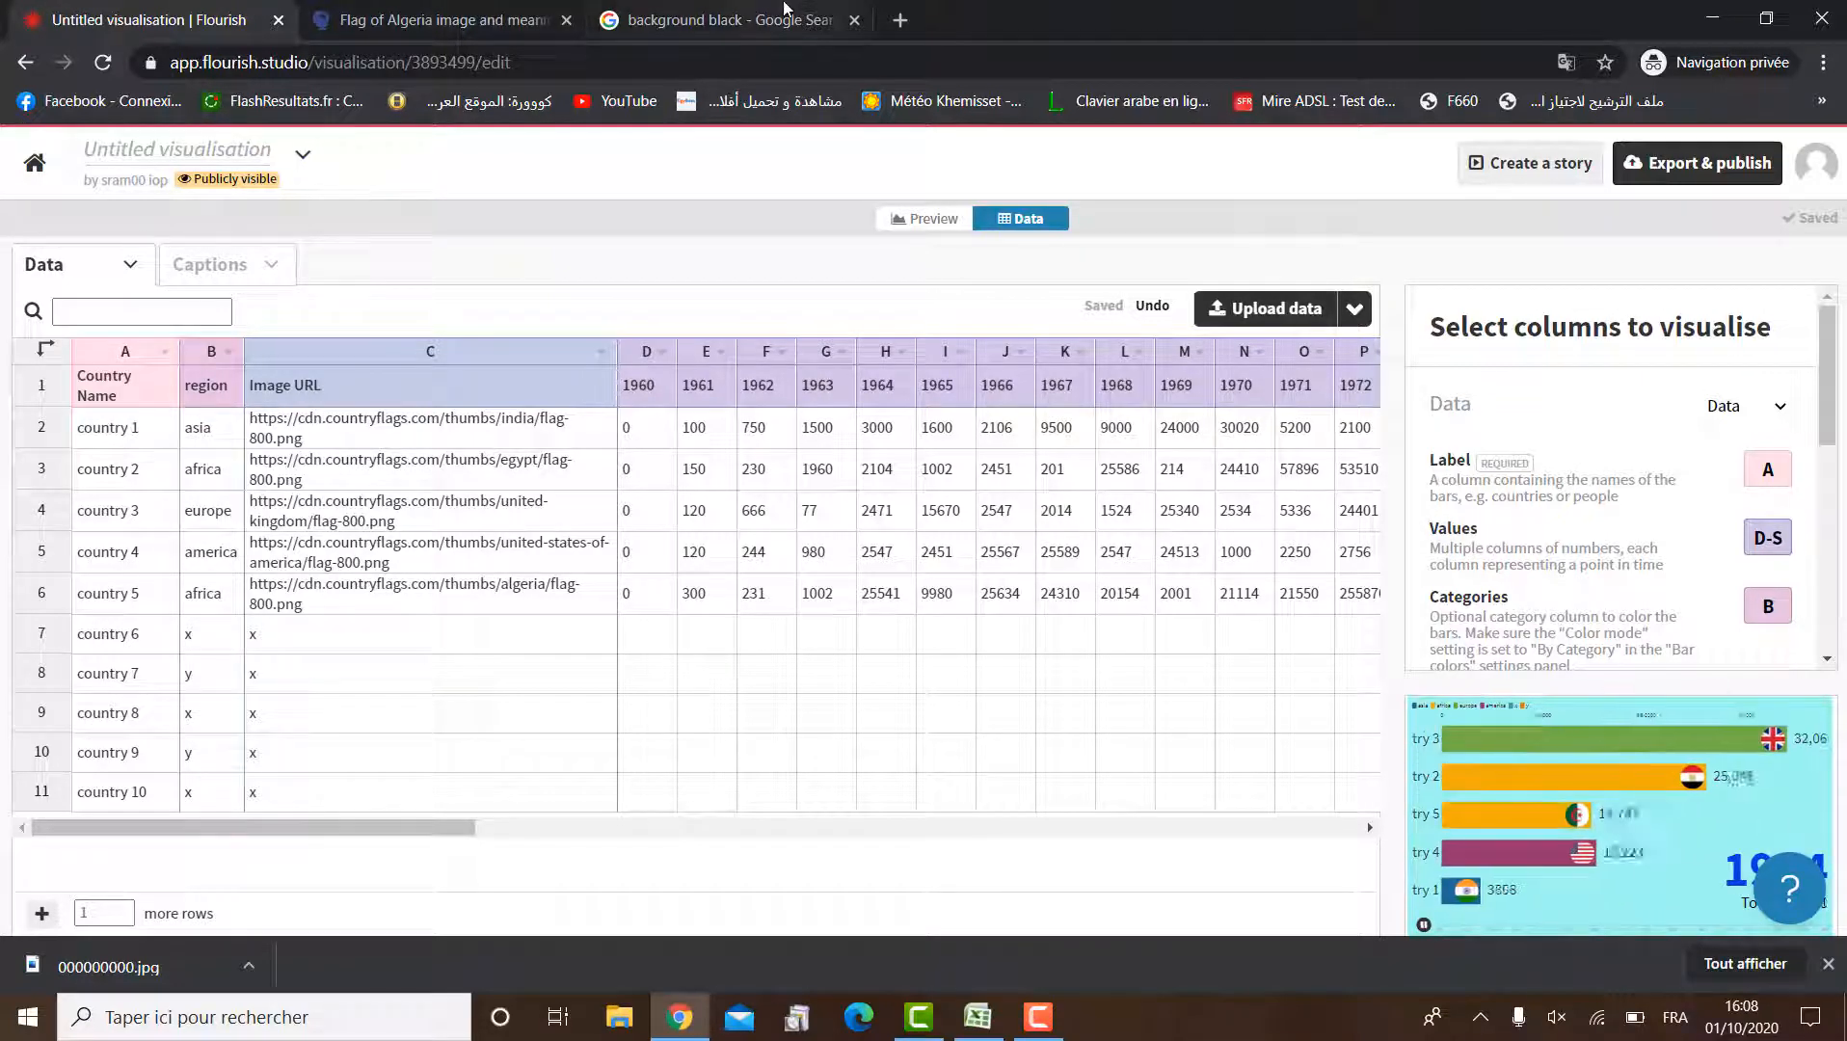
left_click(783, 7)
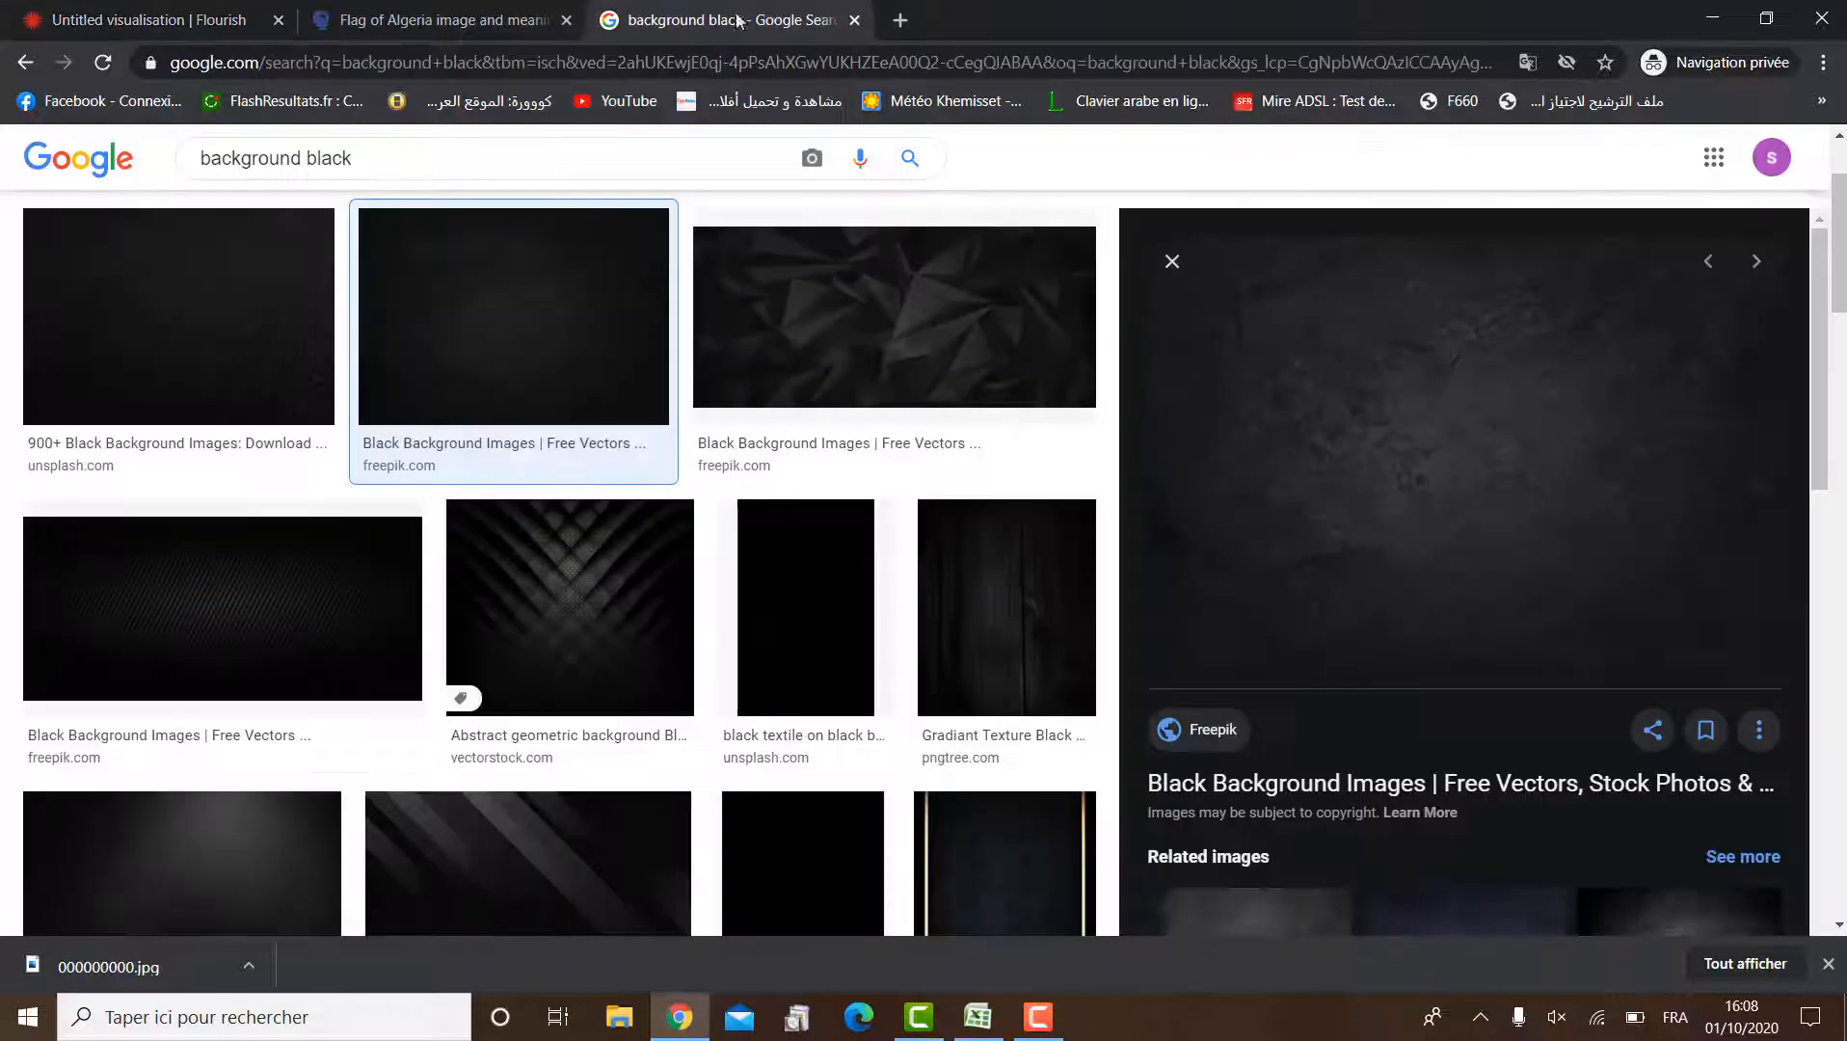
left_click(502, 11)
left_click(174, 6)
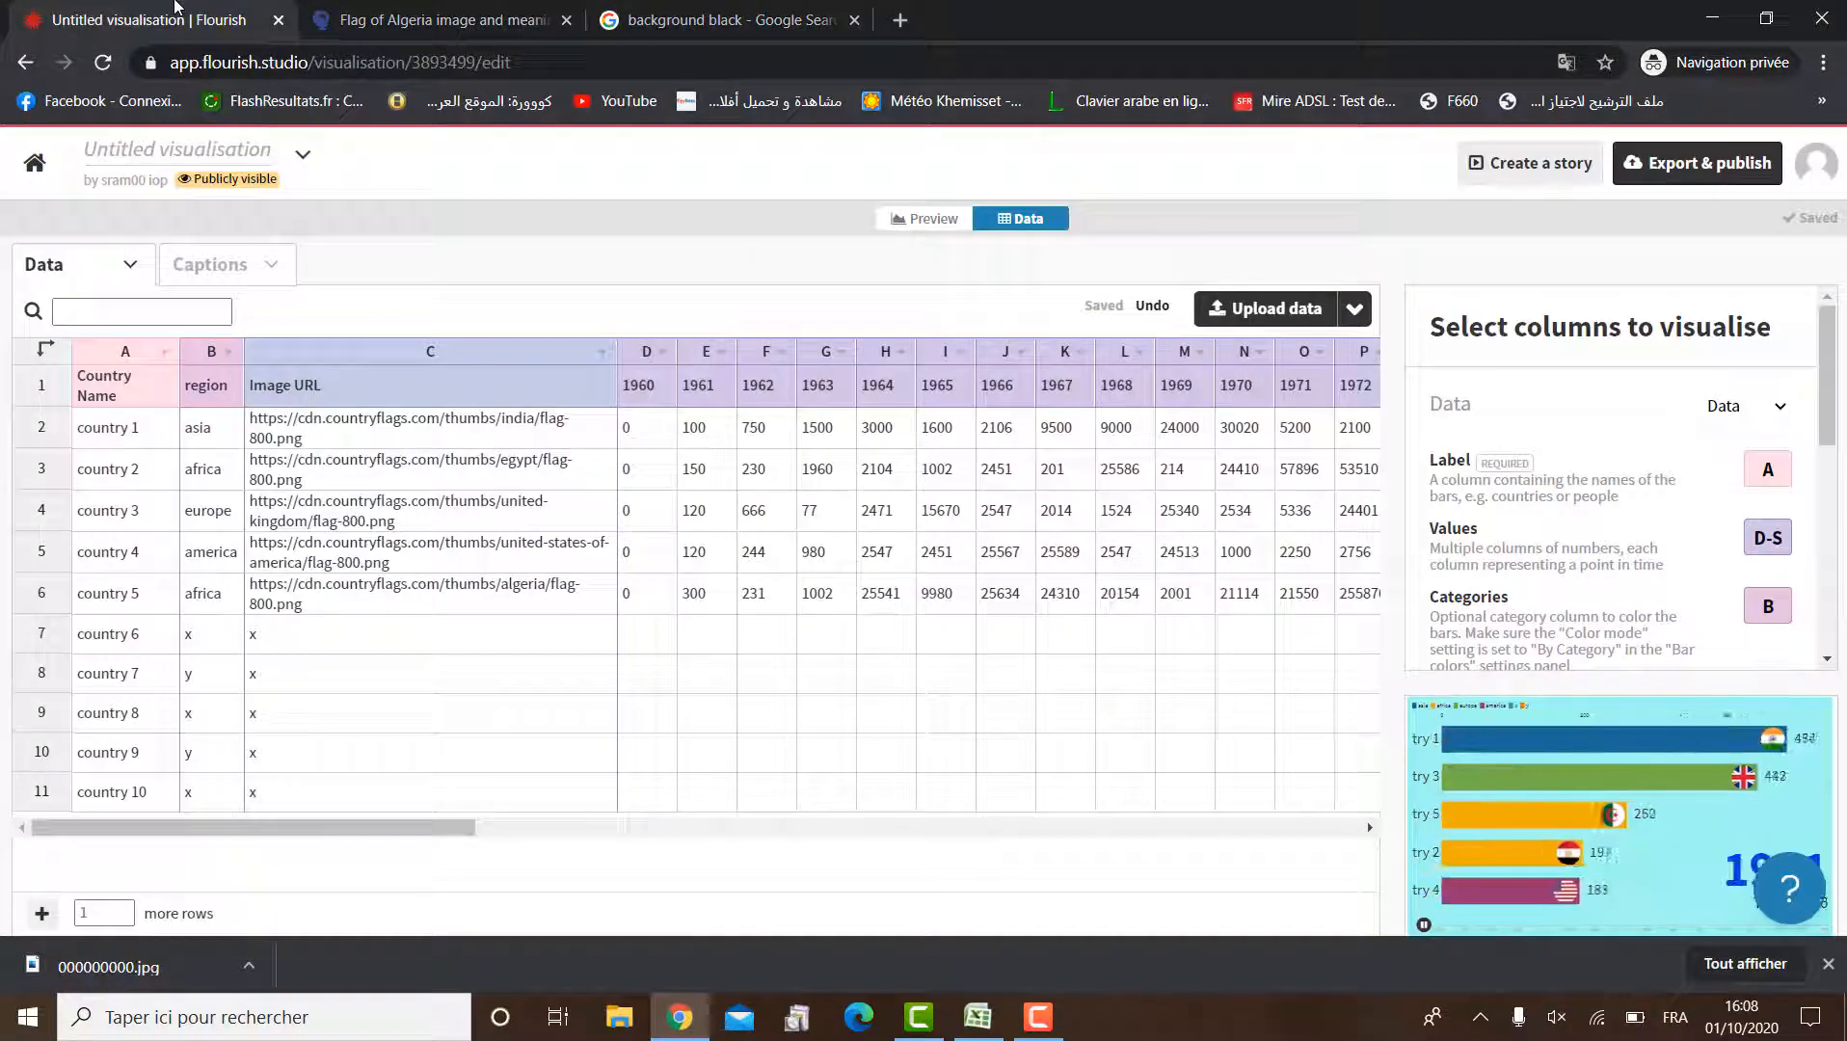
left_click(931, 221)
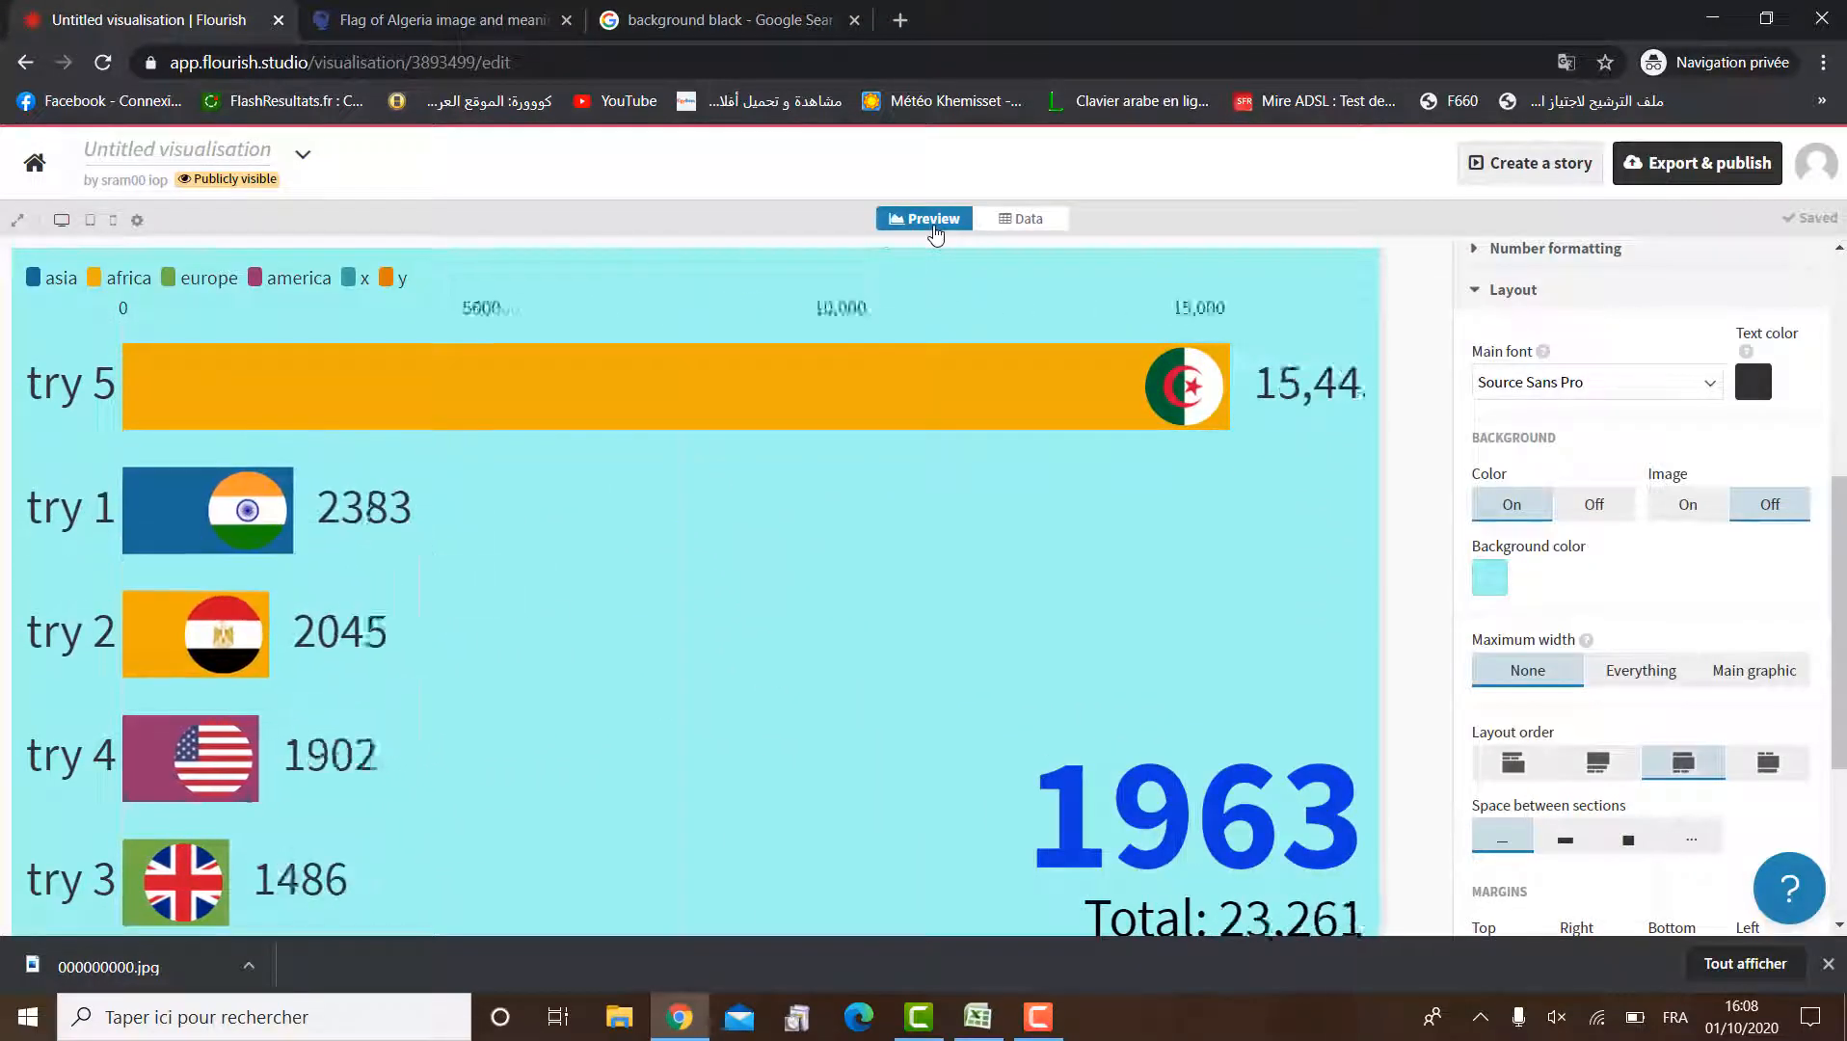